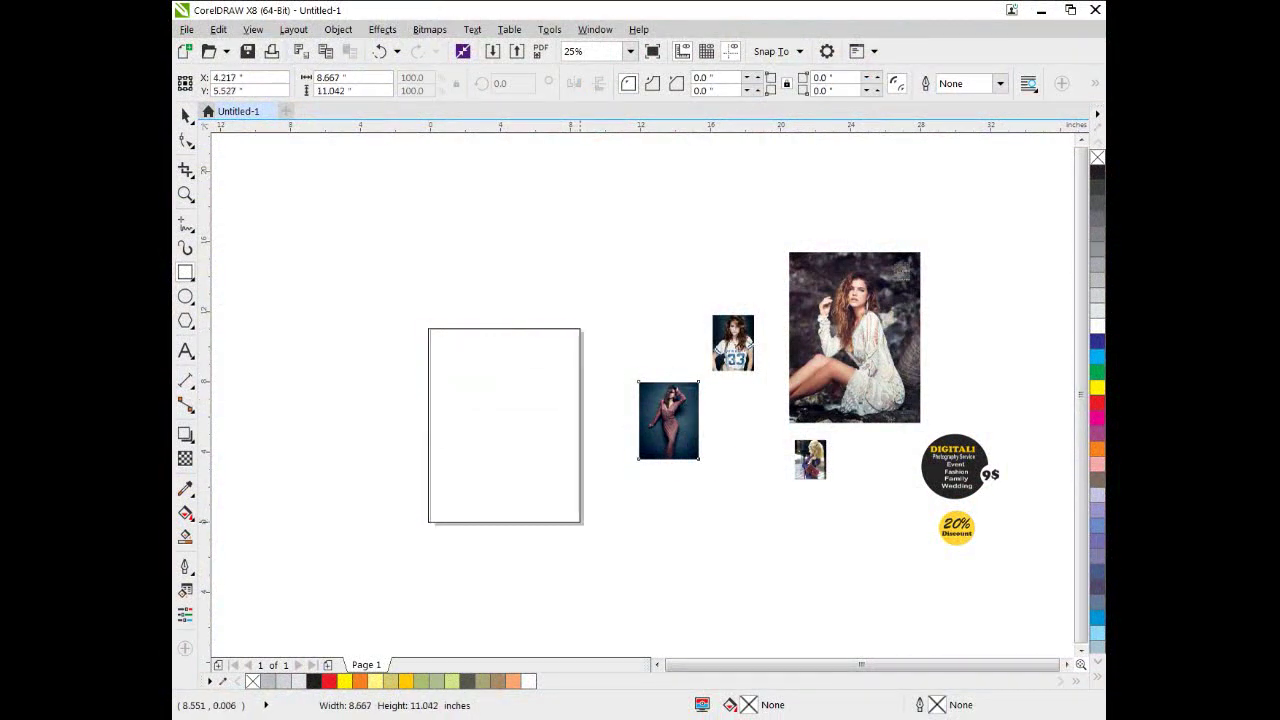
Resize the page-sized rectangle so its left edge lines up with the page's left edge
scroll(434, 428, "up", 1)
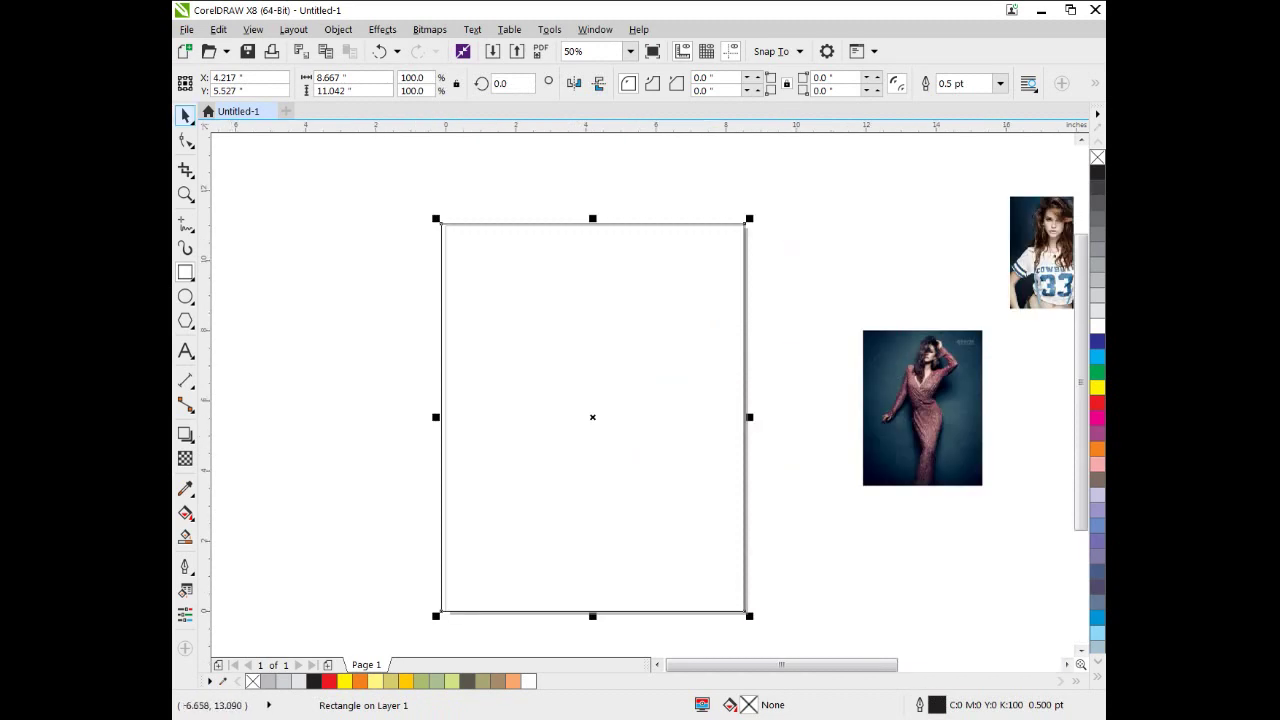
left_click(185, 116)
left_click_drag(436, 417, 450, 418)
scroll(440, 417, "up", 5)
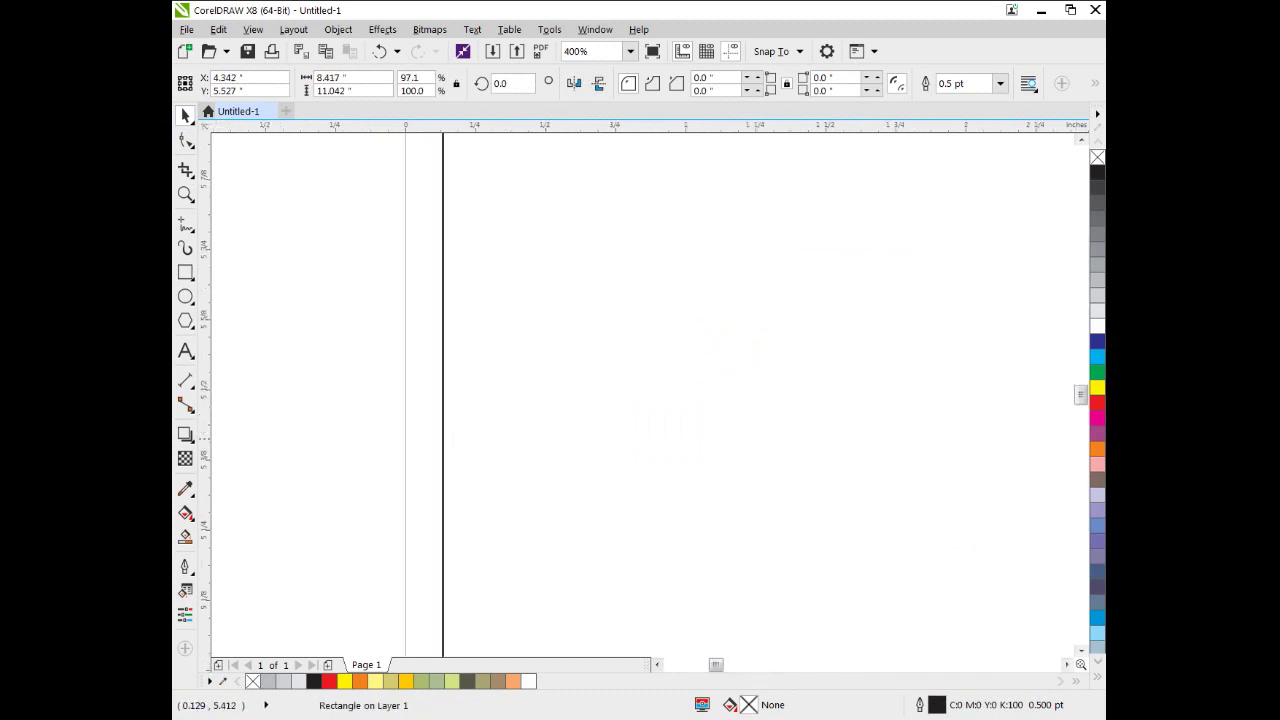
left_click_drag(441, 374, 370, 374)
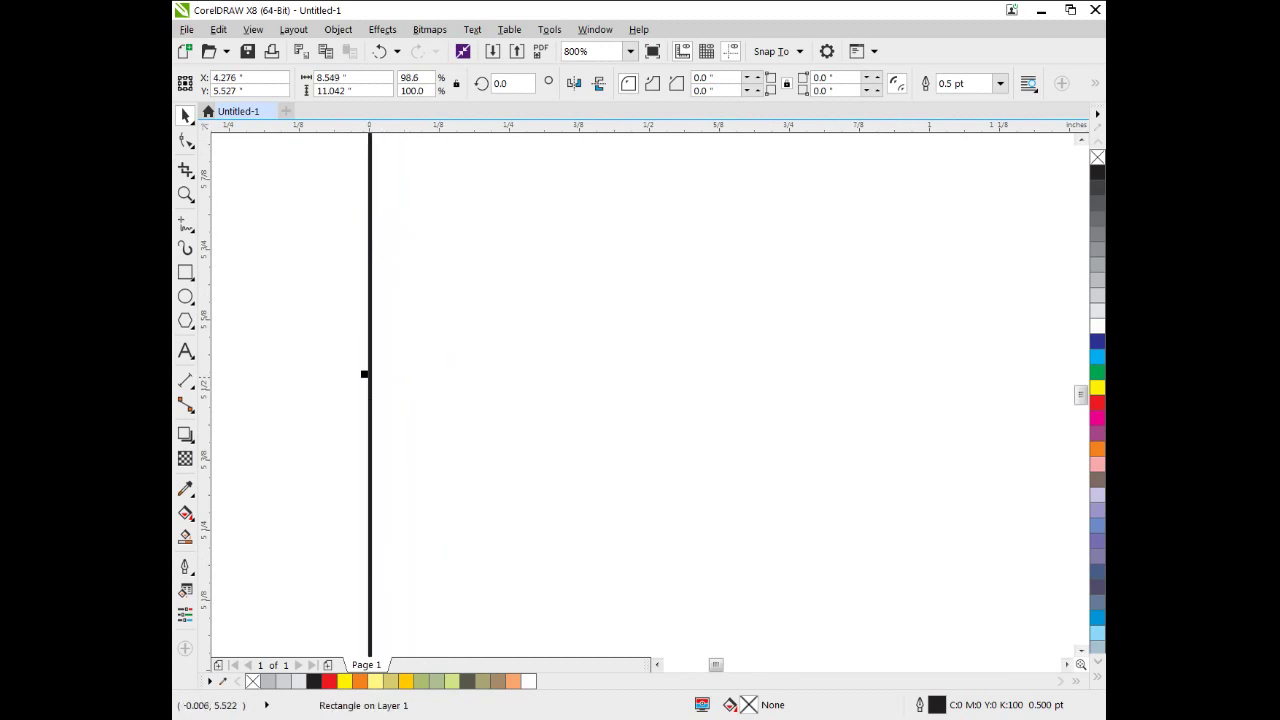
Pull the rectangle's right edge in to the page's right edge, making it about 8.49 in wide
scroll(370, 374, "down", 3)
scroll(413, 374, "down", 2)
scroll(474, 396, "up", 1)
scroll(695, 369, "up", 3)
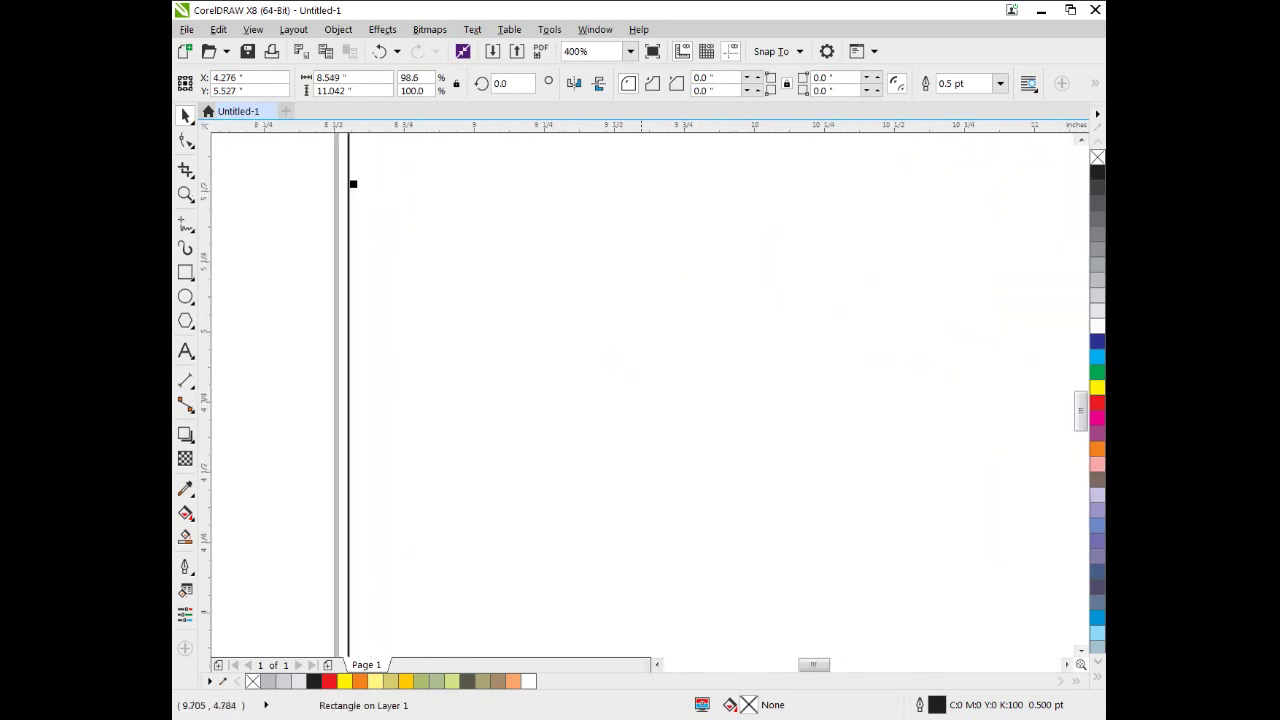
scroll(373, 371, "down", 1)
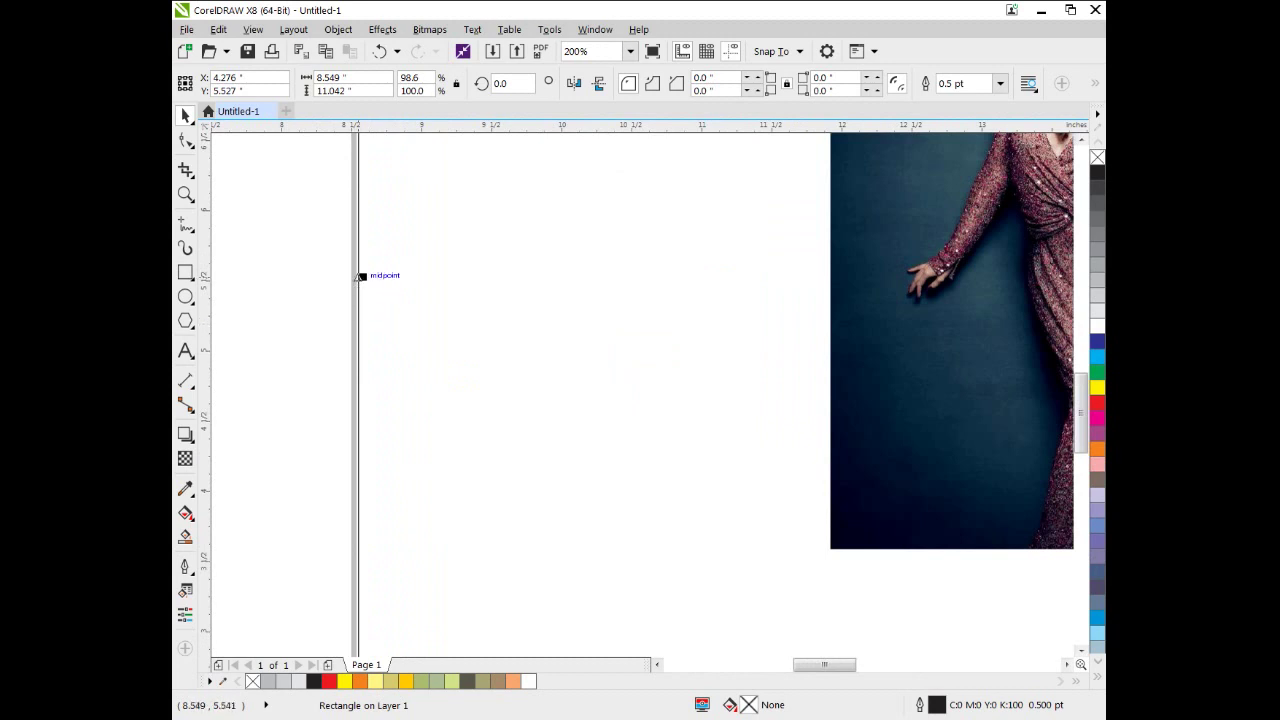
mouse_move(358, 276)
left_mouse_down()
mouse_move(337, 276)
mouse_move(350, 271)
left_mouse_up()
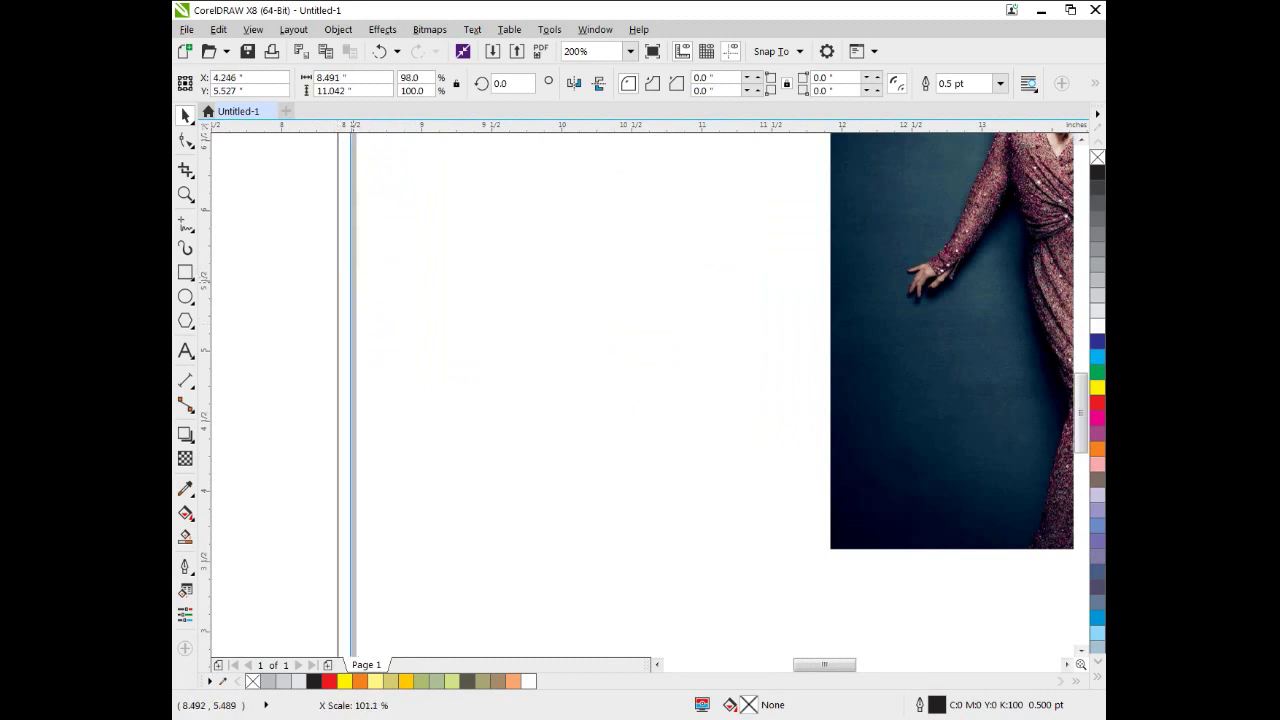
scroll(351, 277, "down", 4)
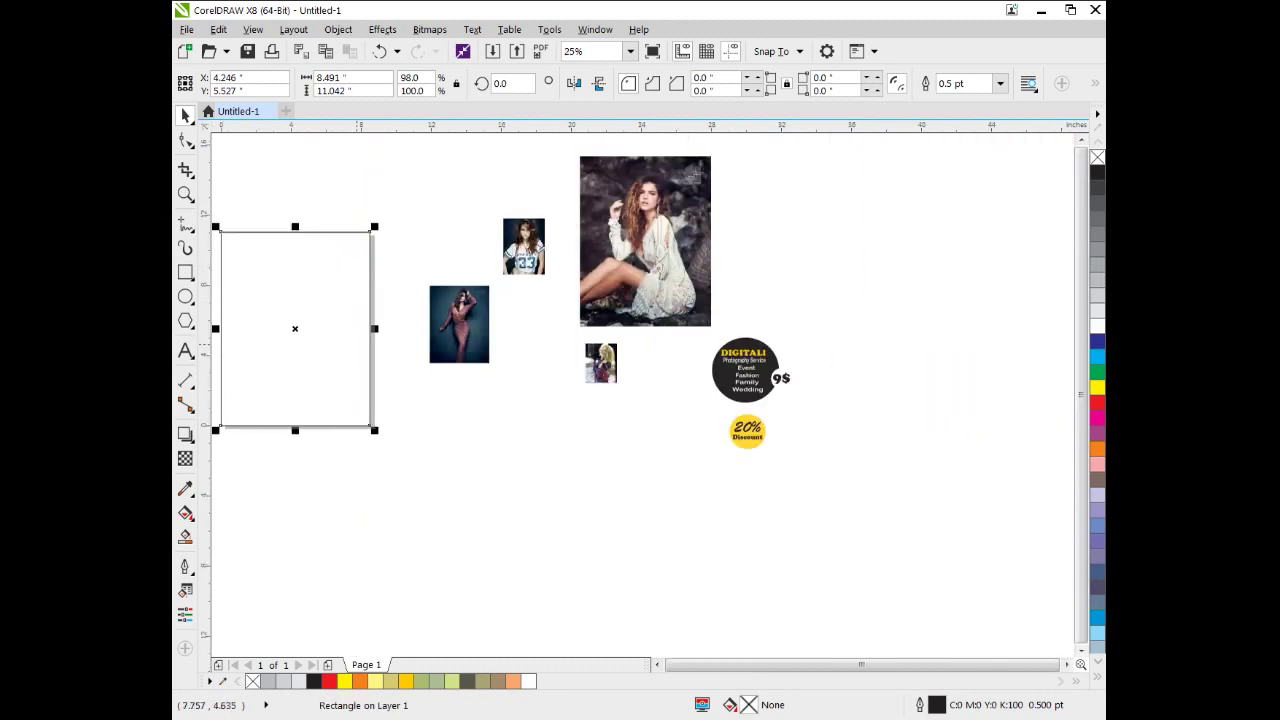
Fill the page rectangle with 10% black
scroll(343, 347, "up", 1)
left_click_drag(343, 347, 380, 369)
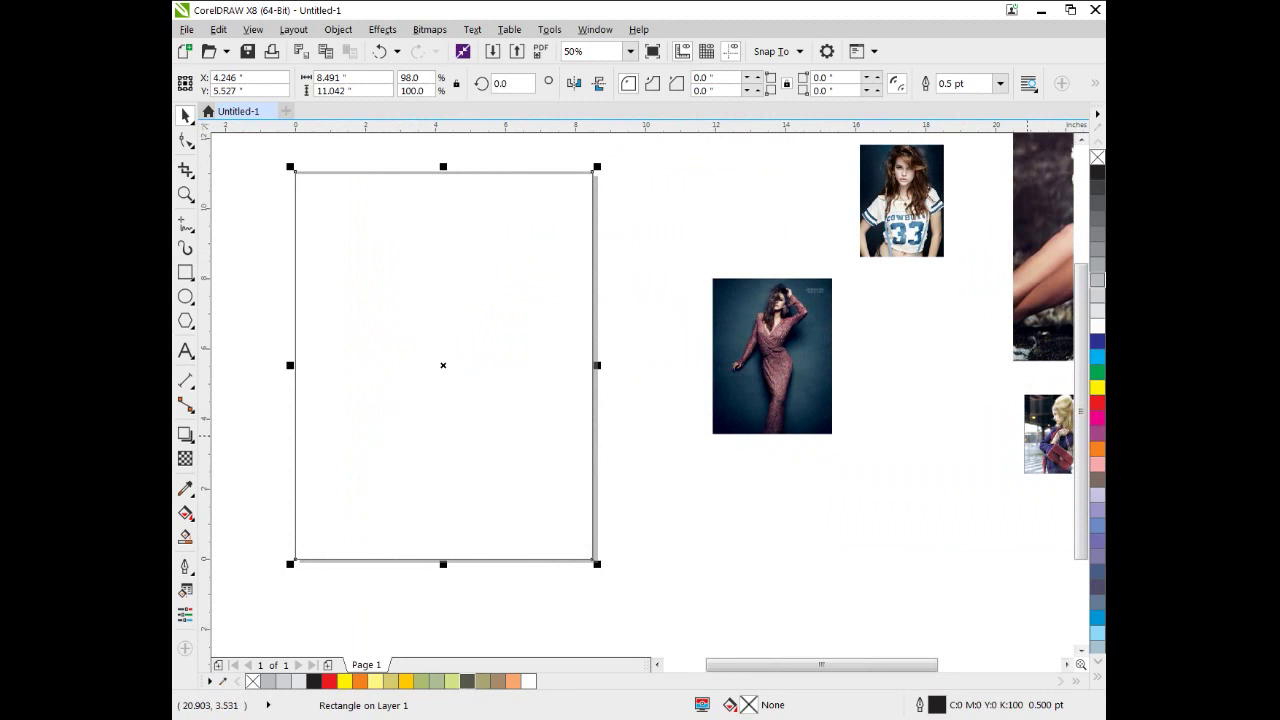
left_click(1097, 310)
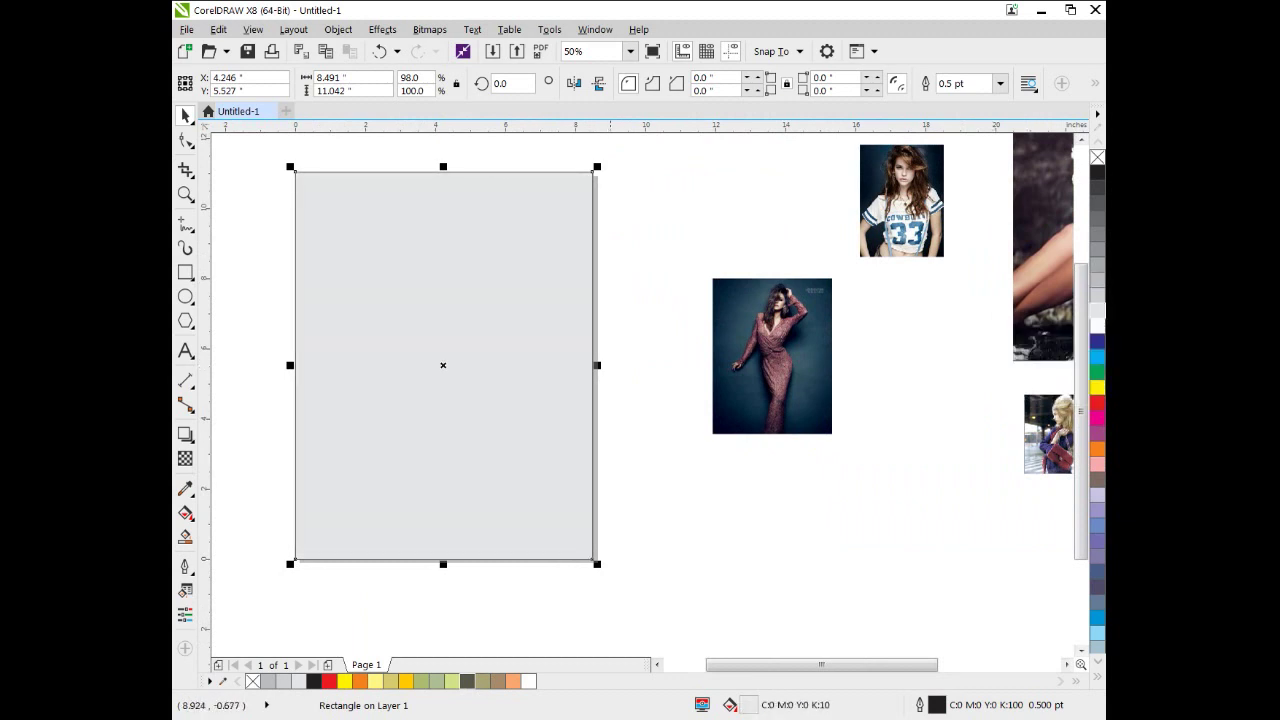
Make a centered inner copy of the rectangle about 7.81 by 10.28 in and round all its corners to about 0.49 in
mouse_move(597, 564)
left_mouse_down()
mouse_move(576, 558)
mouse_move(580, 545)
left_mouse_up()
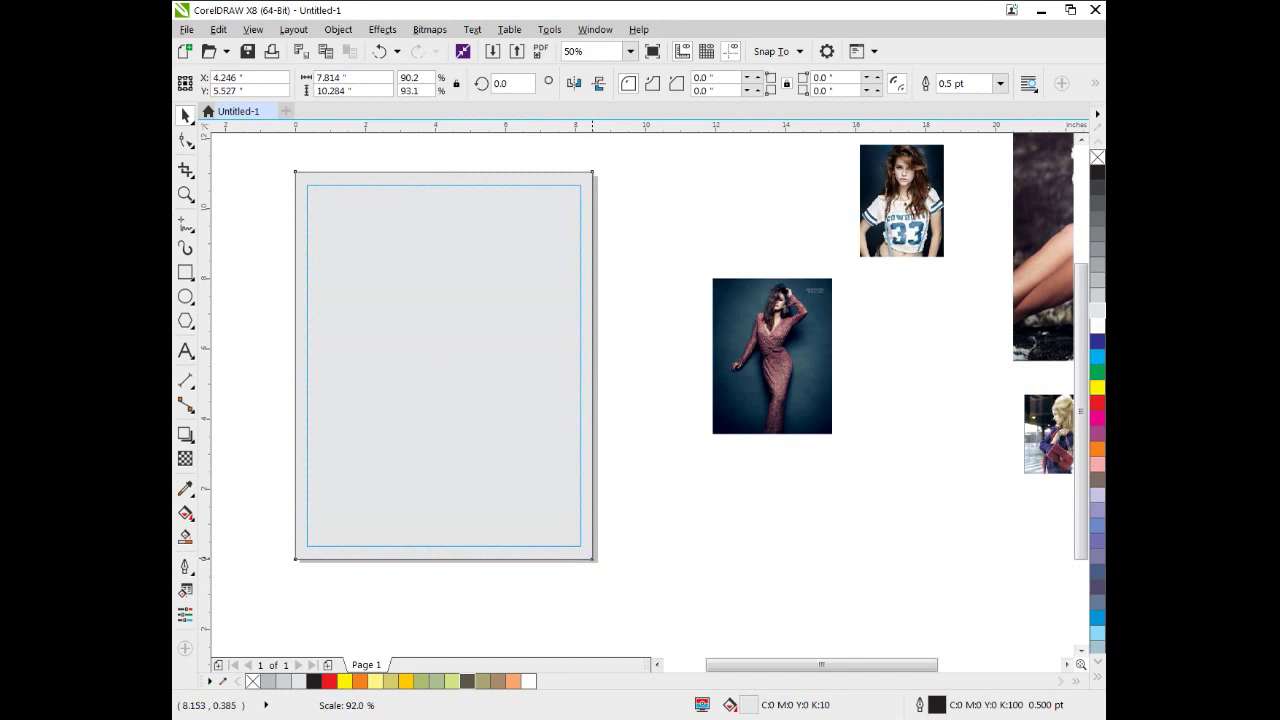
left_click_drag(580, 545, 582, 548)
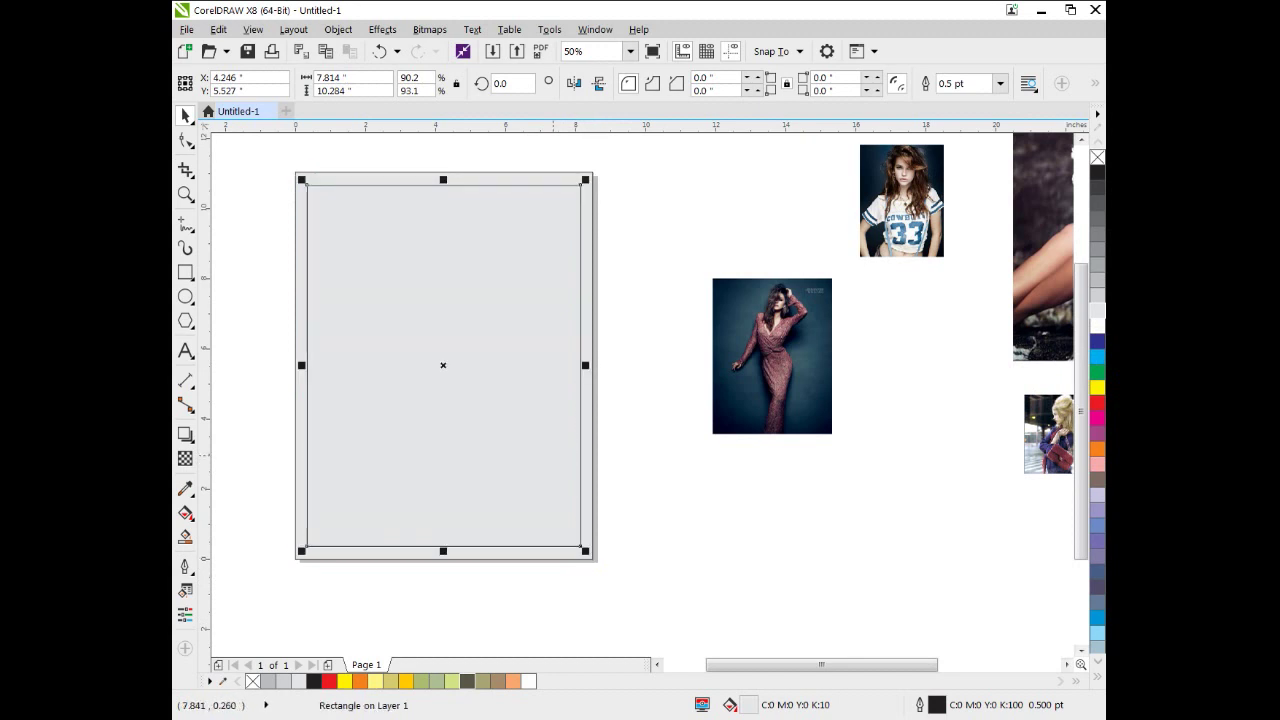
left_click(185, 140)
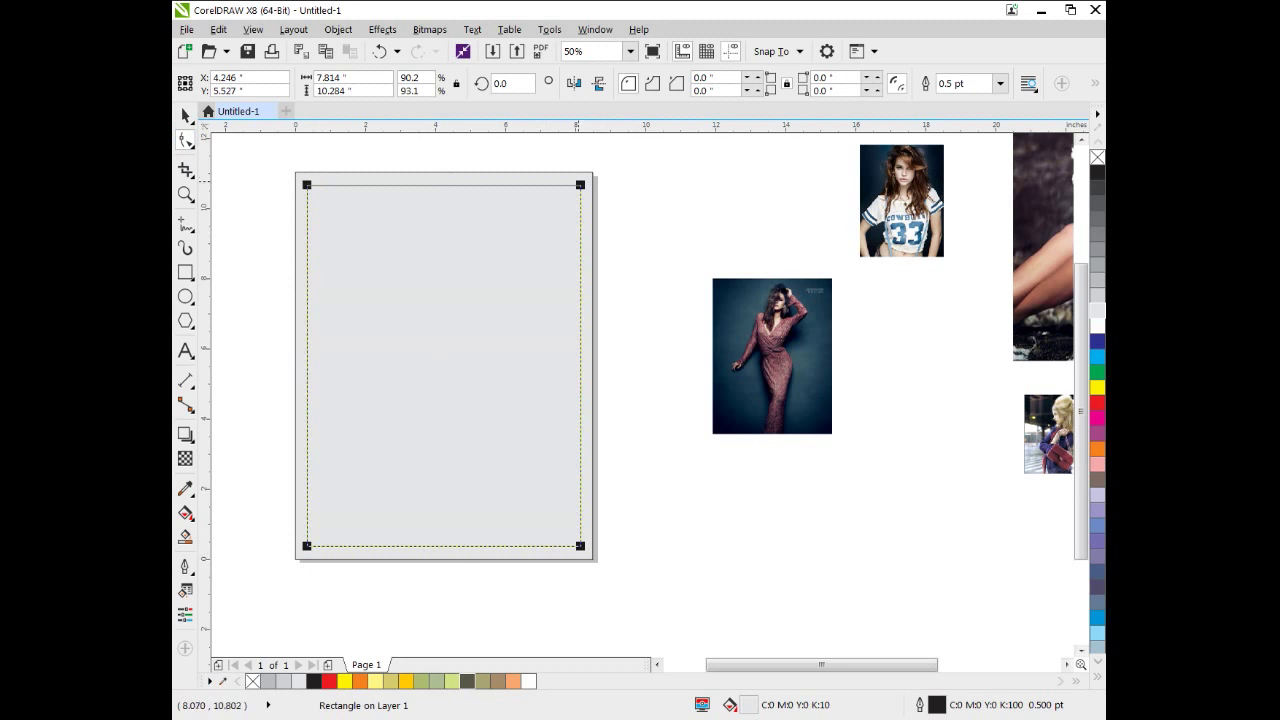
left_click_drag(580, 545, 570, 559)
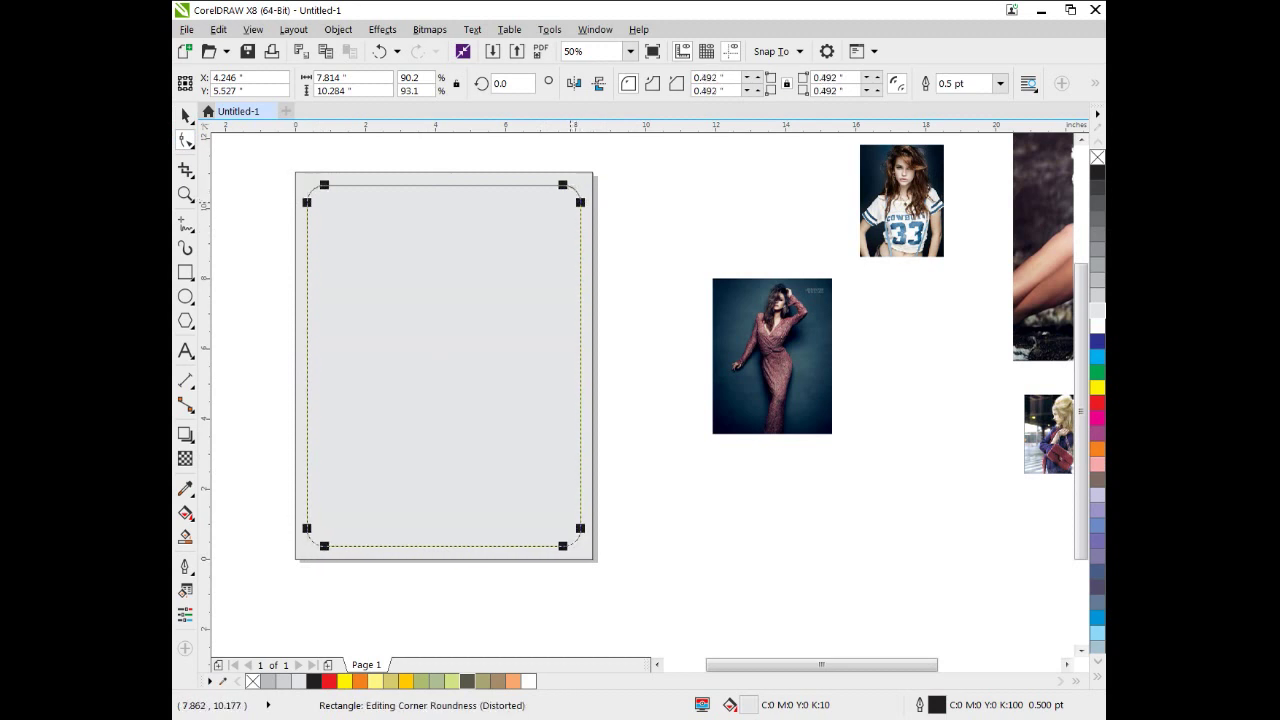
left_click_drag(506, 284, 613, 287)
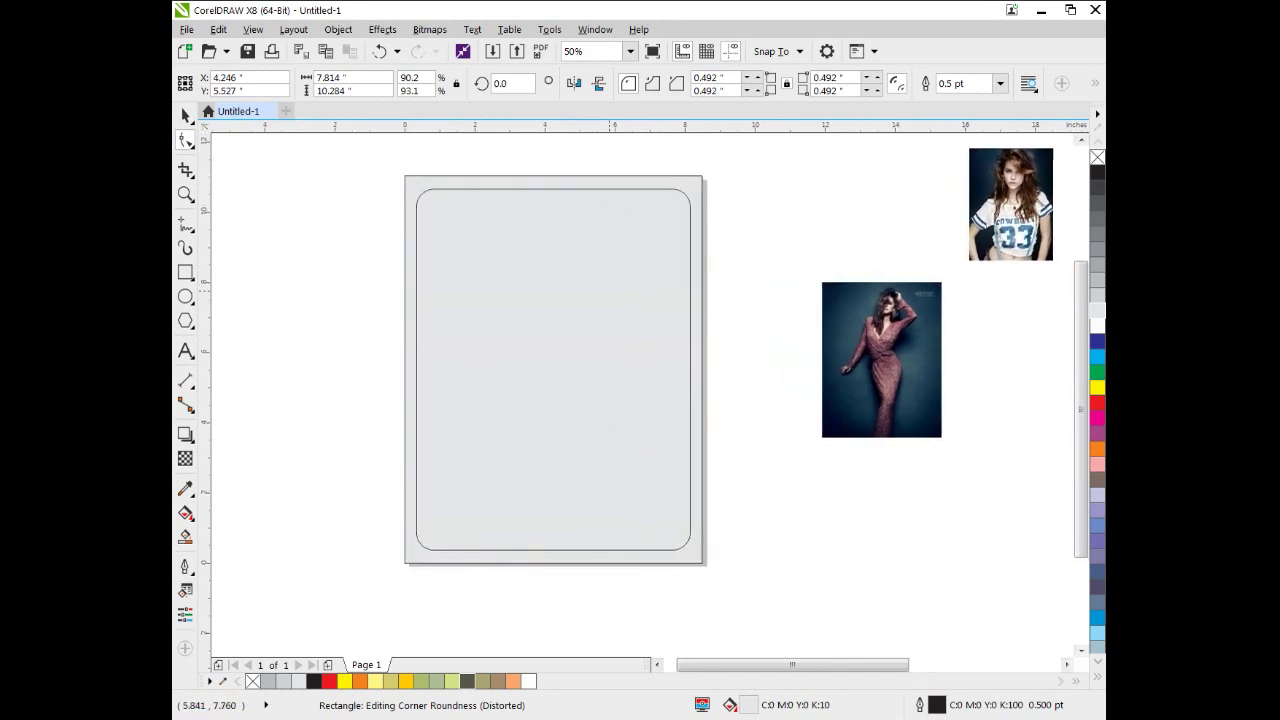
Duplicate the page rectangle and its rounded inner rectangle together onto the empty area left of the page
scroll(614, 286, "down", 2)
scroll(614, 284, "up", 1)
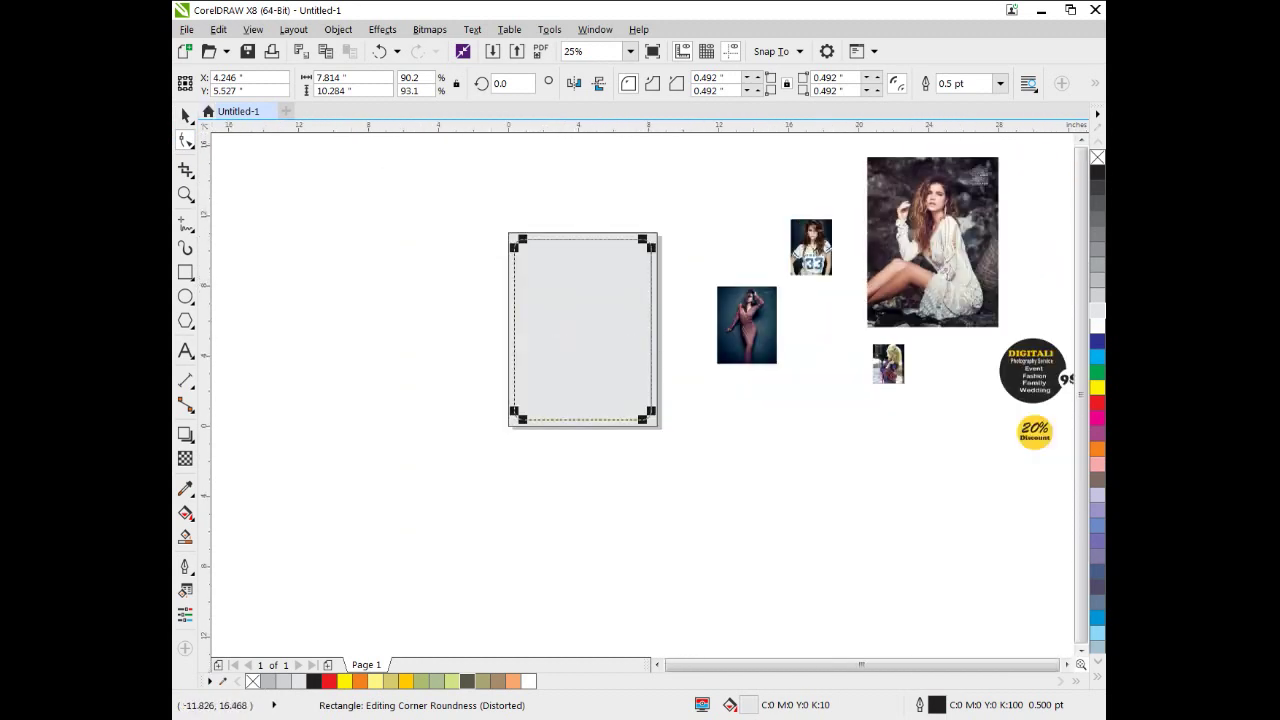
left_click(185, 116)
left_click(672, 244)
scroll(650, 262, "up", 1)
left_click(650, 262)
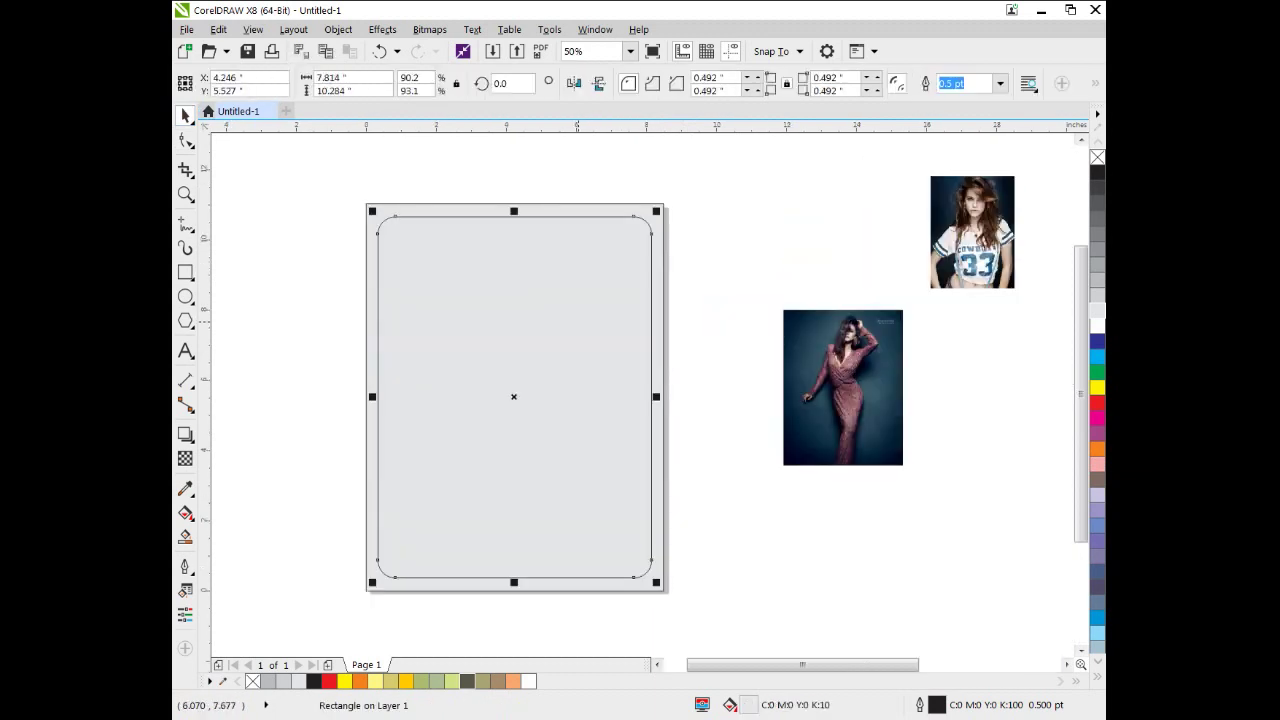
left_click(579, 208, "shift")
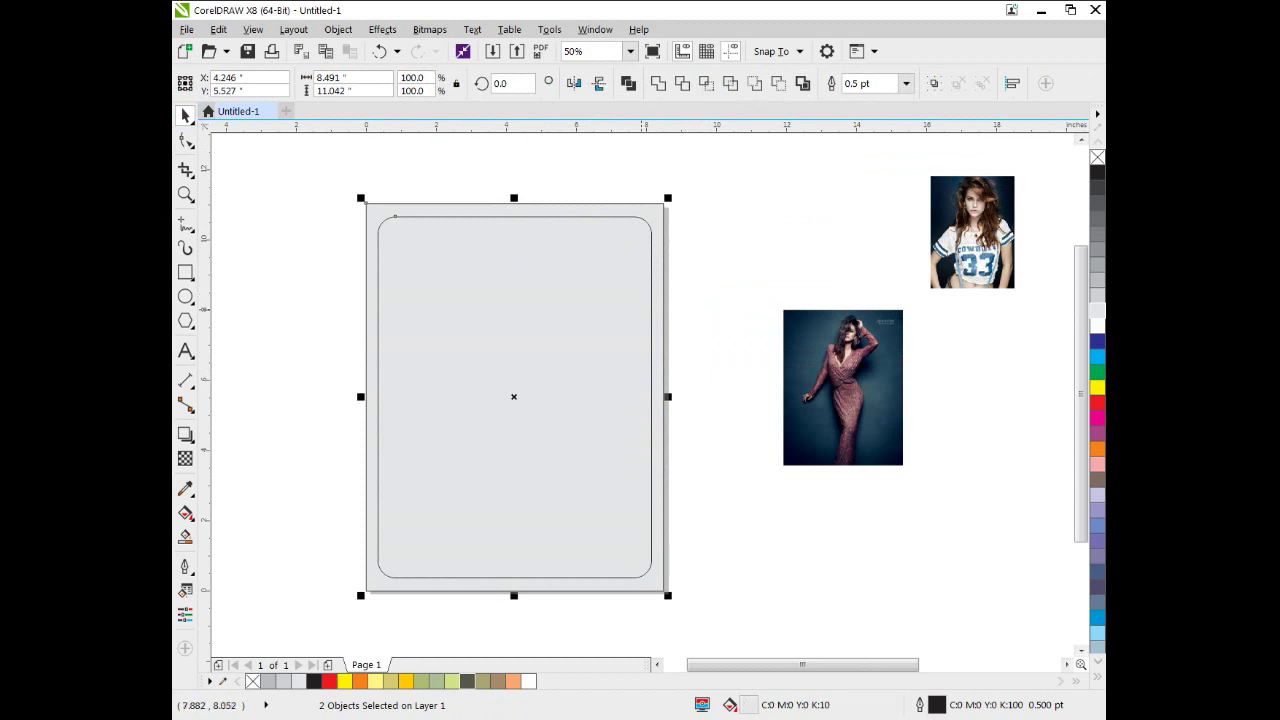
left_click_drag(620, 291, 670, 284)
right_click(353, 287)
left_click_drag(578, 269, 437, 269)
left_click(584, 299)
scroll(519, 315, "down", 2)
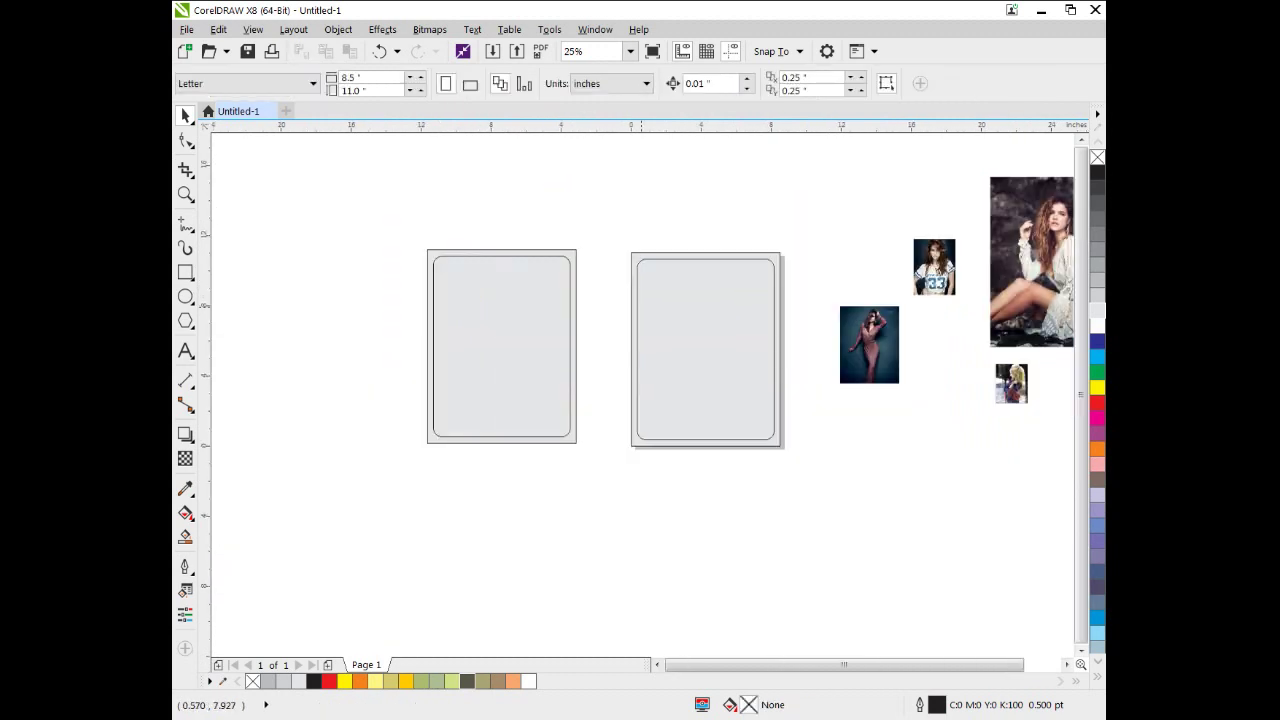
PowerClip the photo of the woman in the red dress inside the rounded rectangle on the page
left_click(817, 350)
scroll(821, 352, "up", 2)
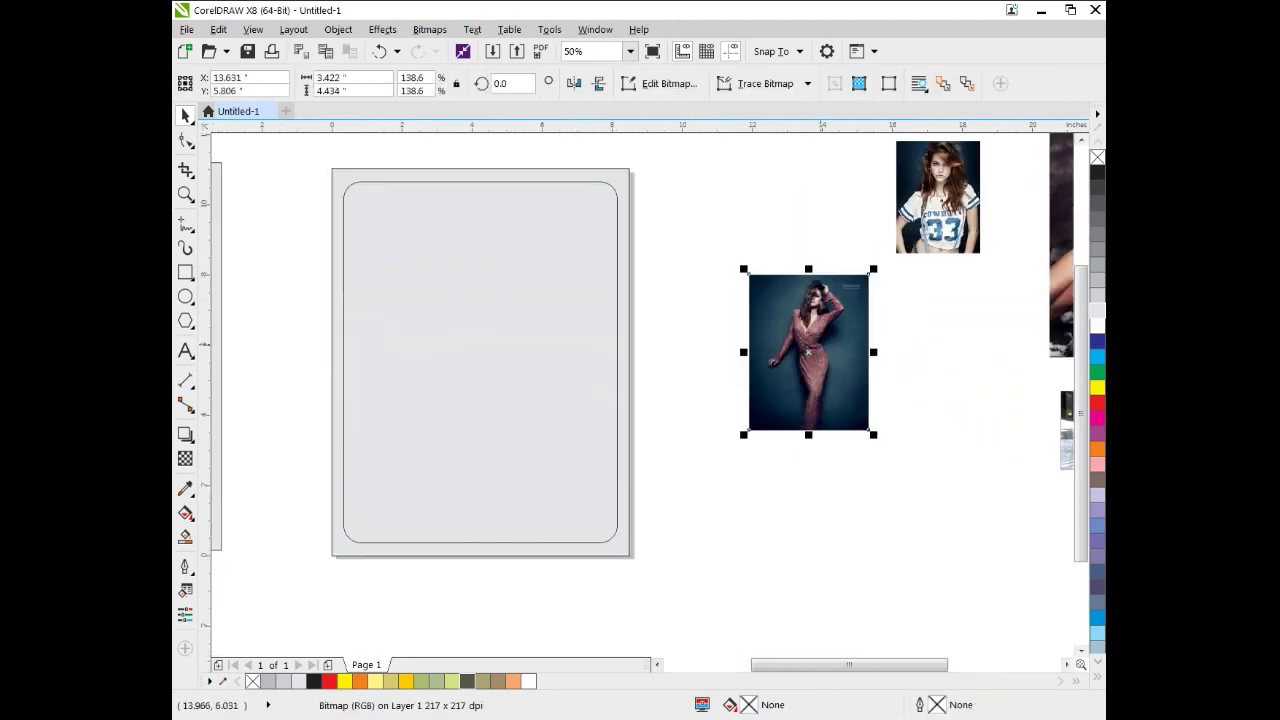
left_click(338, 29)
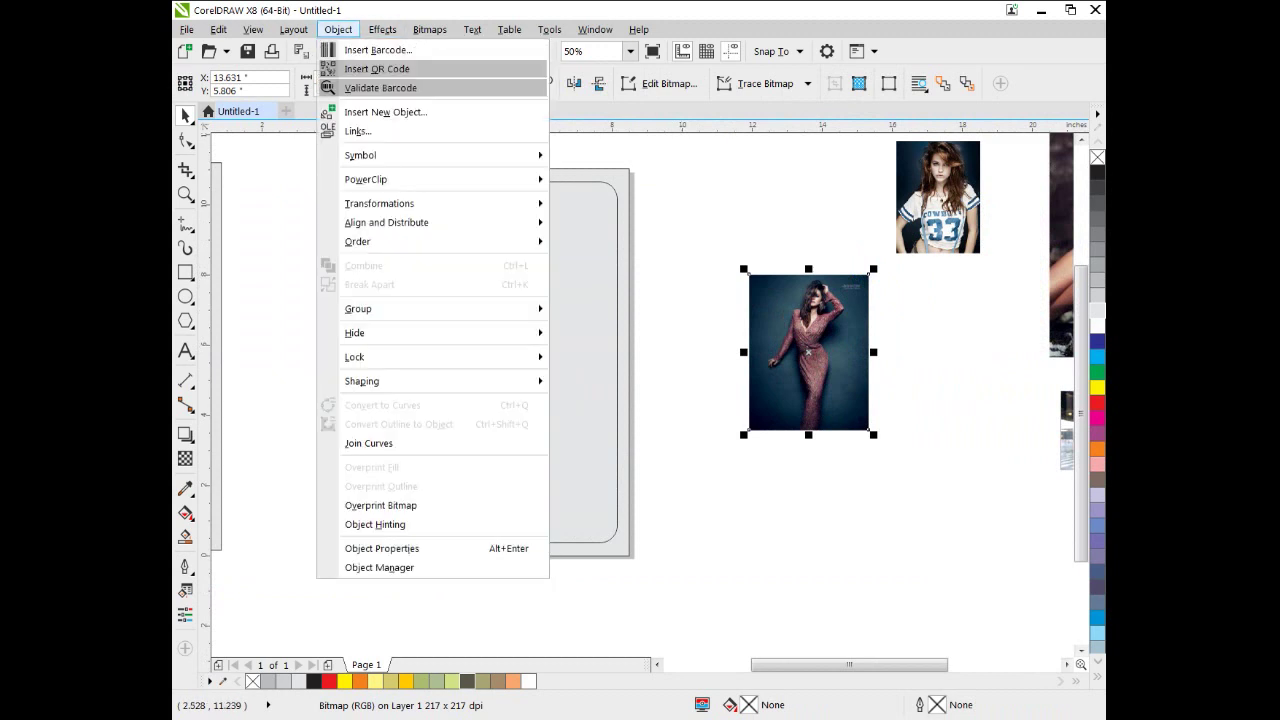
mouse_move(366, 179)
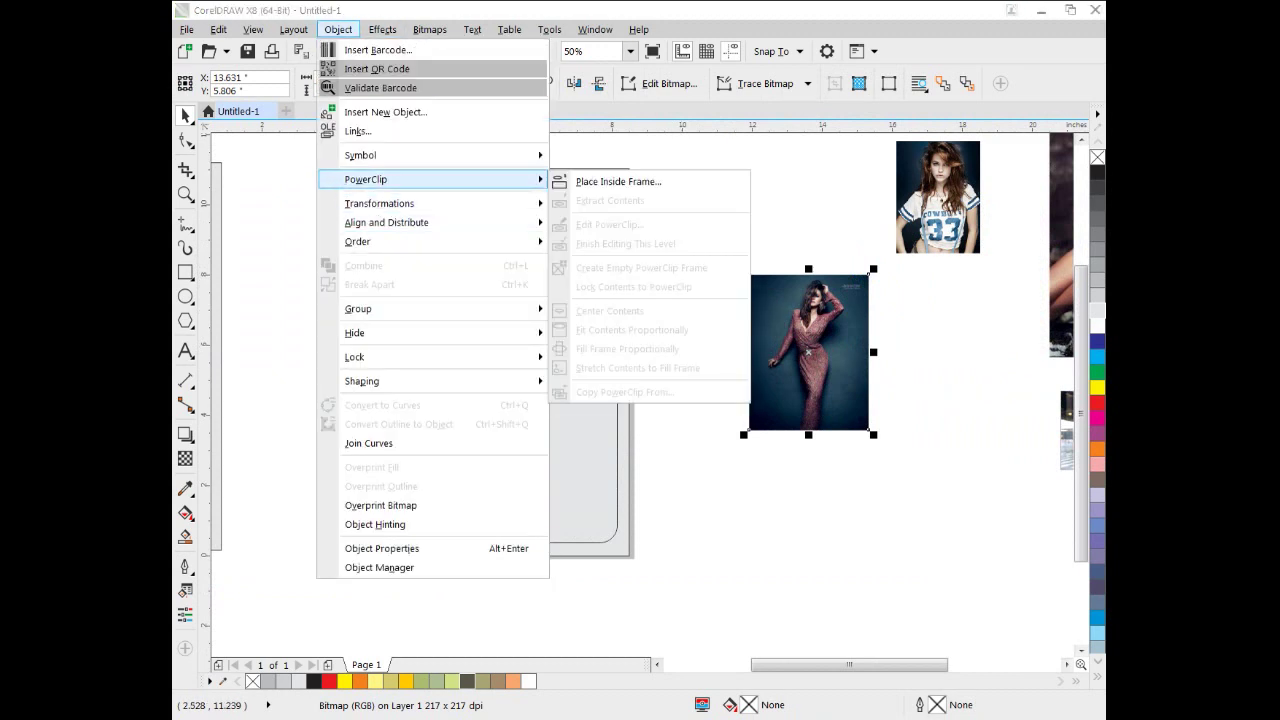
left_click(618, 181)
left_click(474, 336)
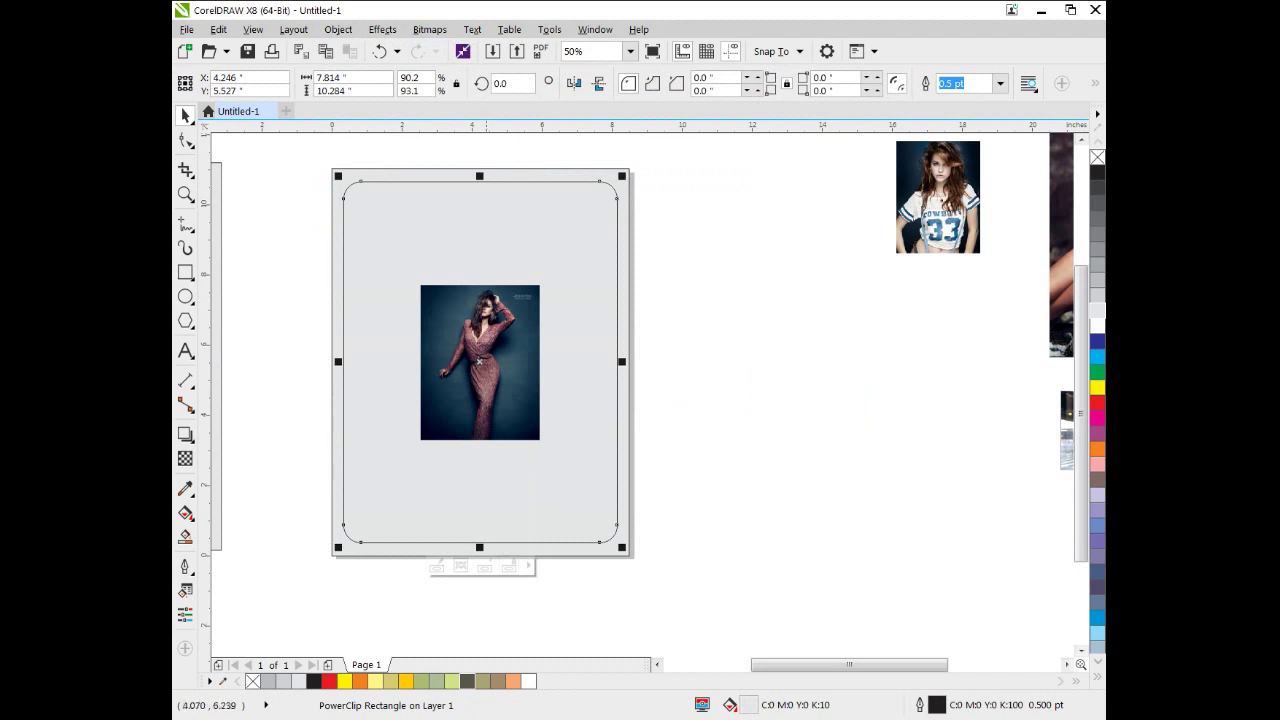
Open the PowerClip contents for editing, enlarge the photo to about 9.73 by 12.61 in and move it over the frame
left_click(437, 567)
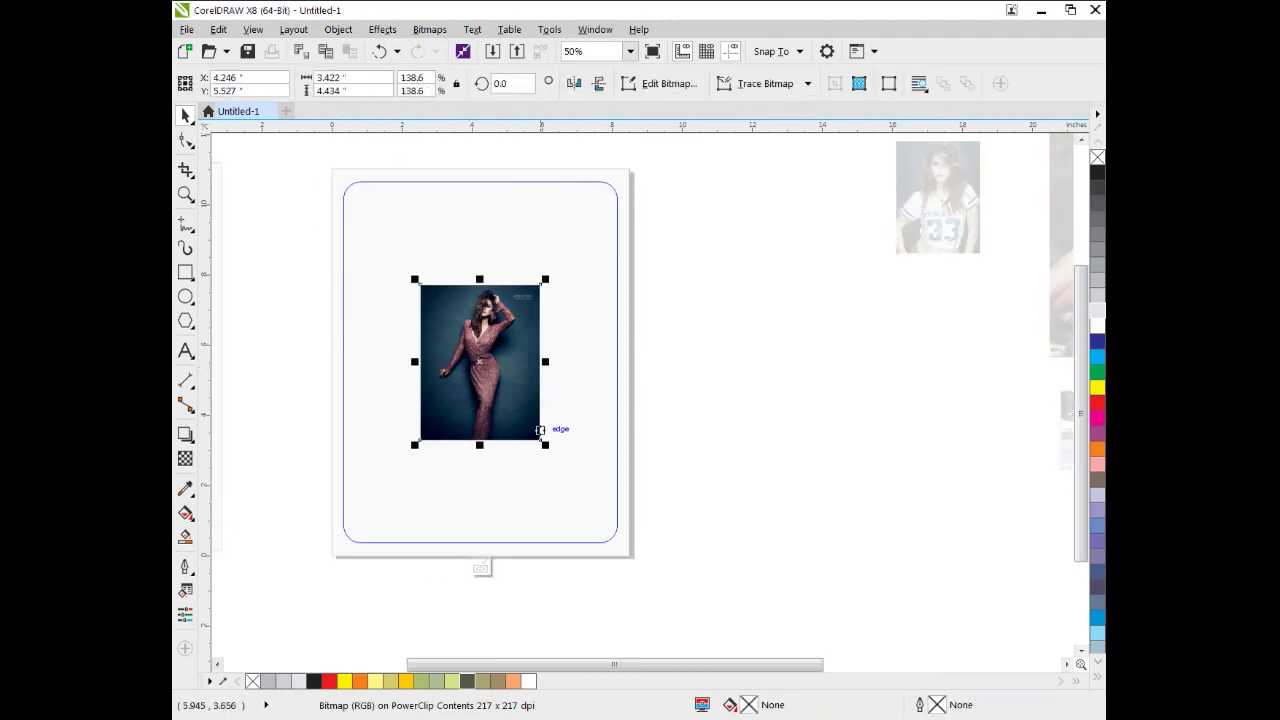
left_click_drag(540, 439, 630, 555)
scroll(630, 555, "down", 1)
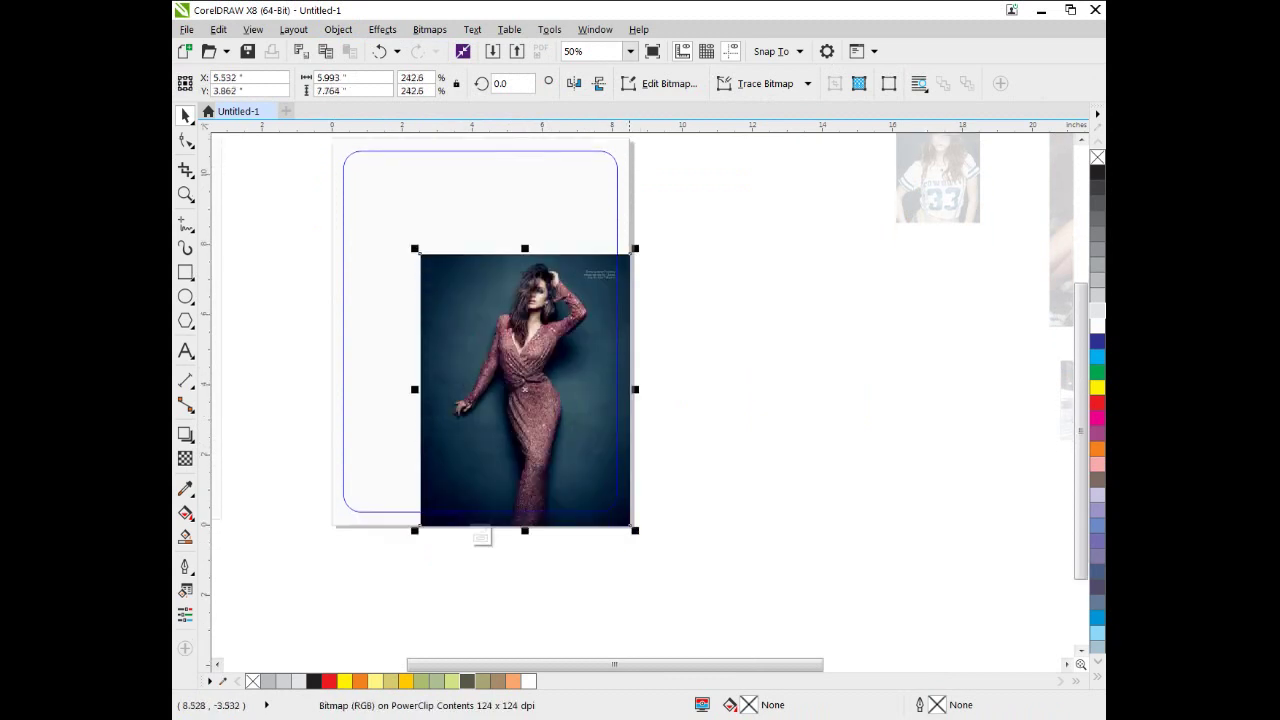
left_click_drag(416, 250, 287, 143)
left_click_drag(483, 327, 443, 378)
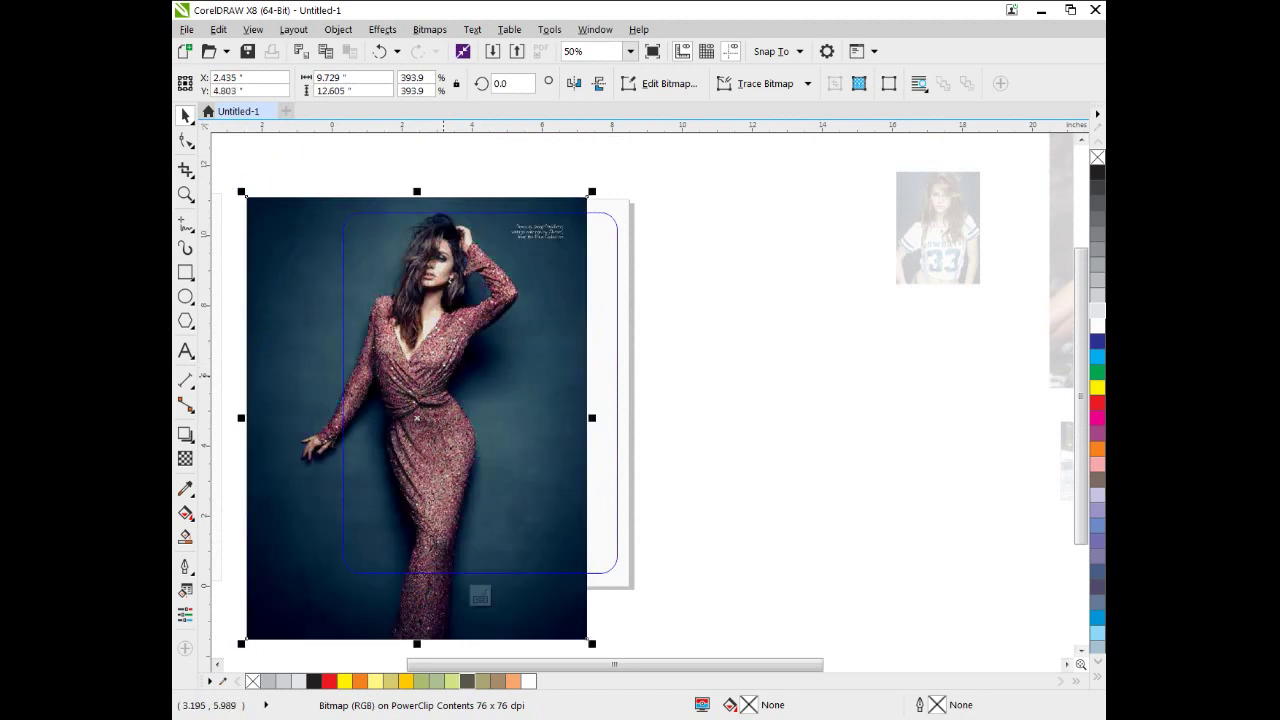
Widen the photo to about 11.15 in, position it to cover the whole rounded frame, and finish editing the PowerClip
left_click_drag(592, 418, 628, 418)
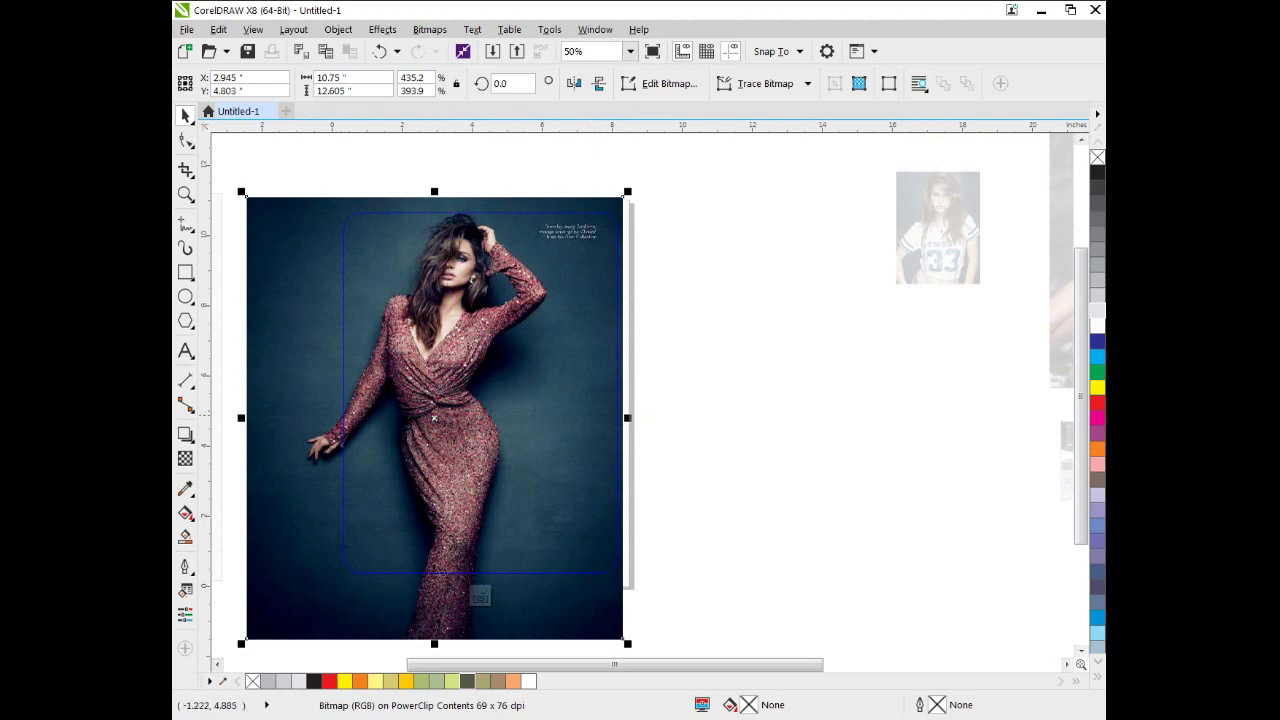
left_click_drag(431, 393, 427, 405)
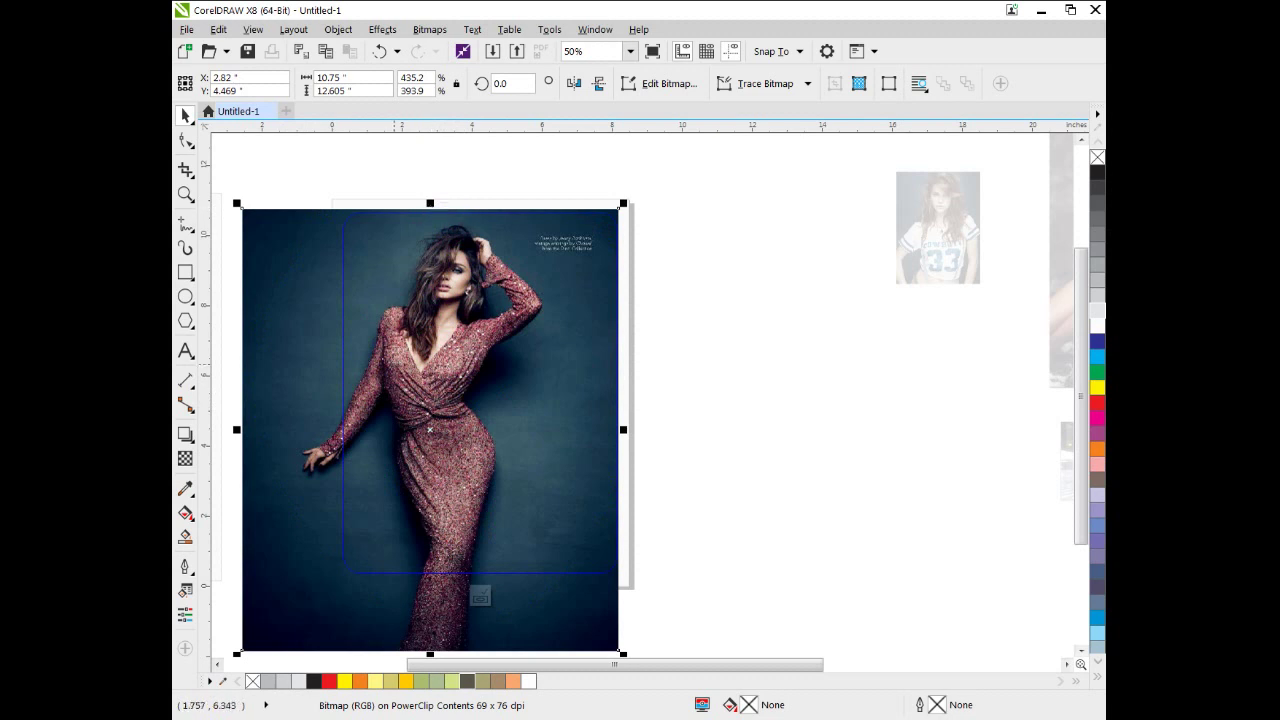
left_click_drag(386, 362, 462, 333)
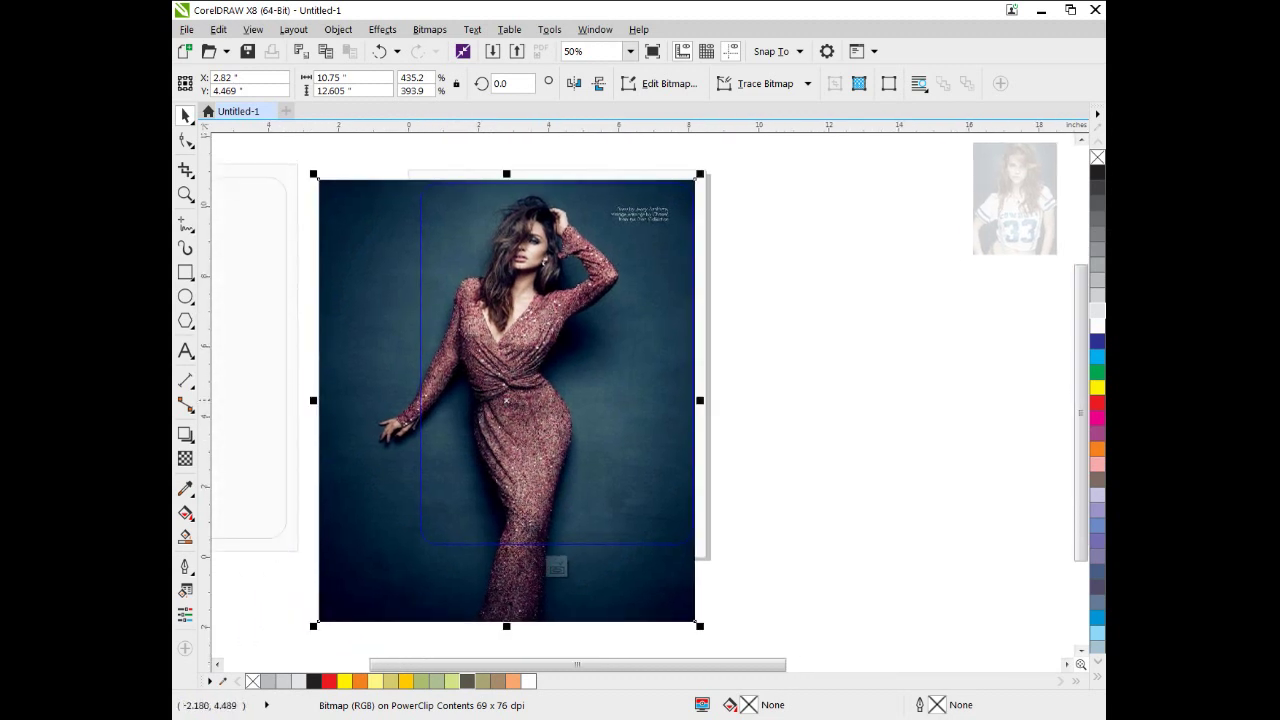
left_click_drag(314, 400, 305, 400)
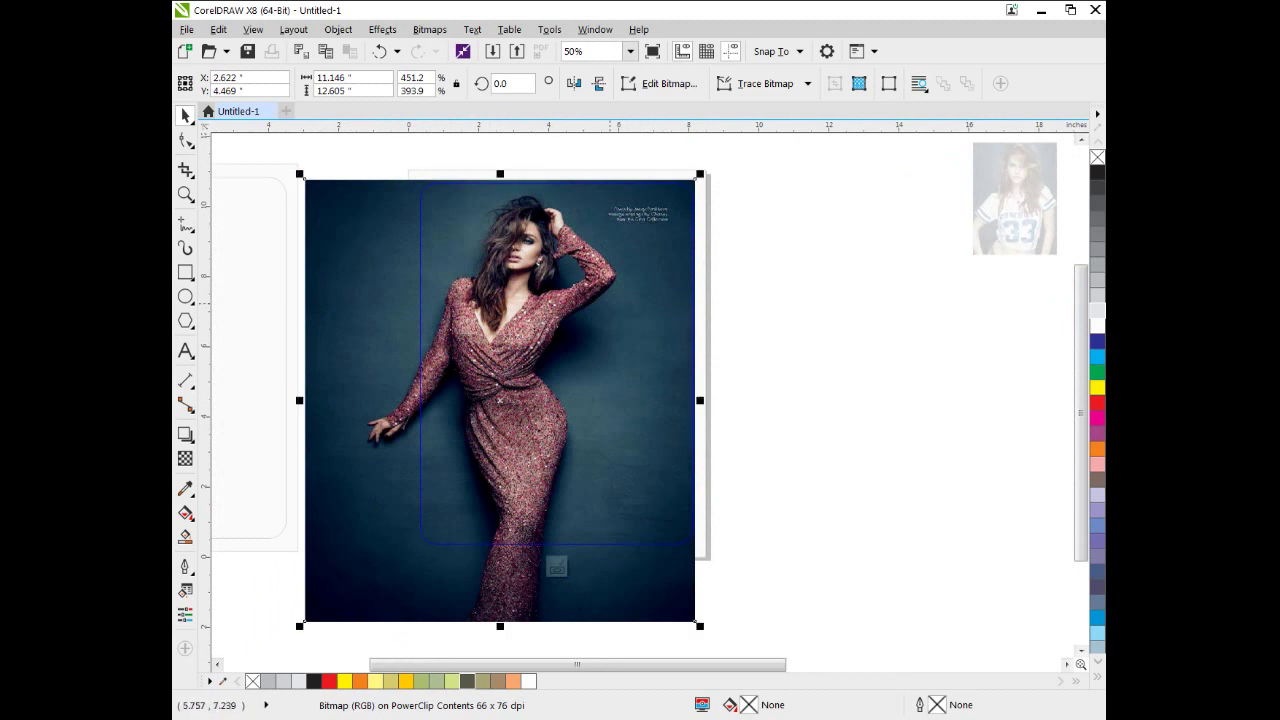
left_click(557, 567)
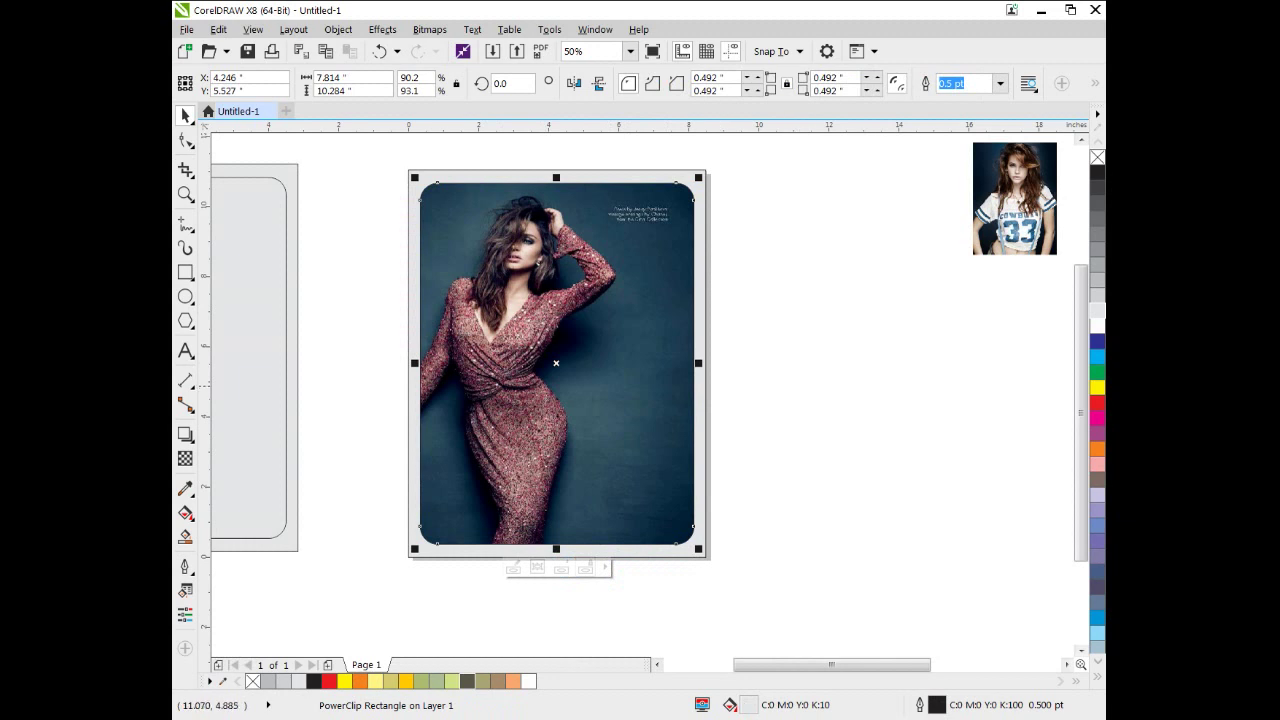
left_click(730, 354)
Draw a six-sided polygon about 4.15 by 4.79 in on the empty area to the right of the page
left_click_drag(746, 372, 698, 377)
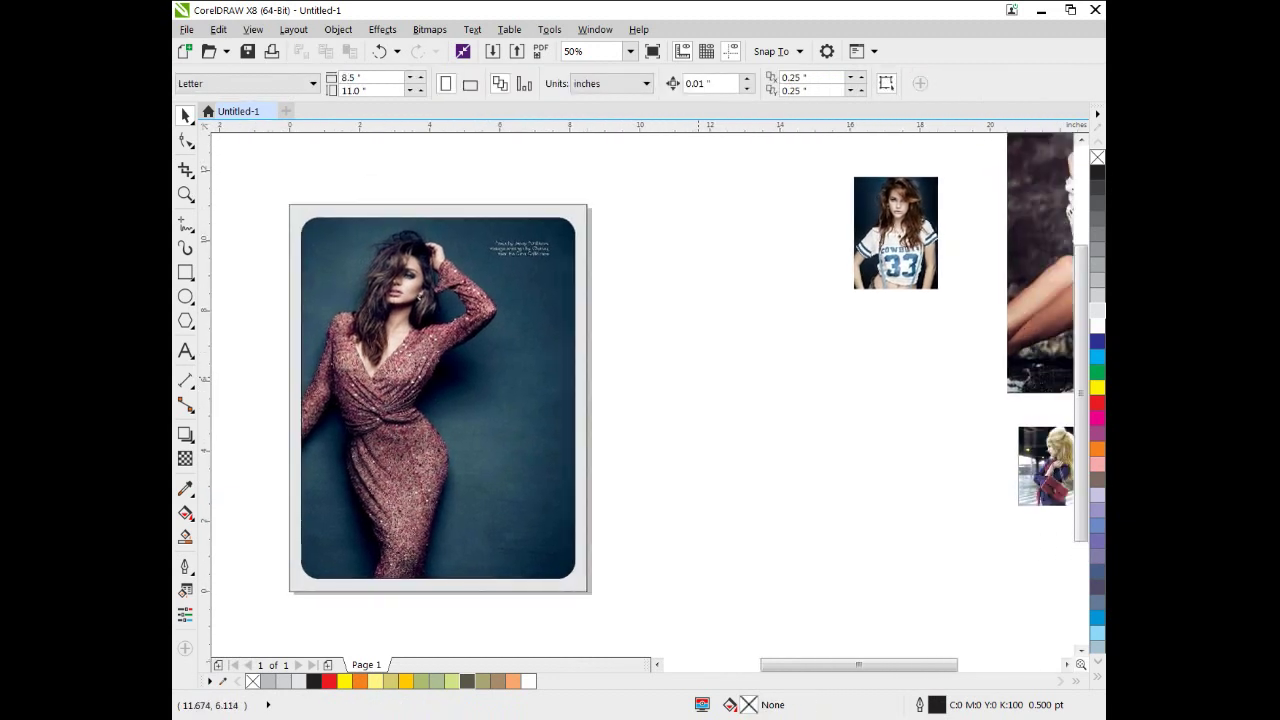
left_click_drag(576, 334, 633, 350)
left_click_drag(756, 381, 712, 361)
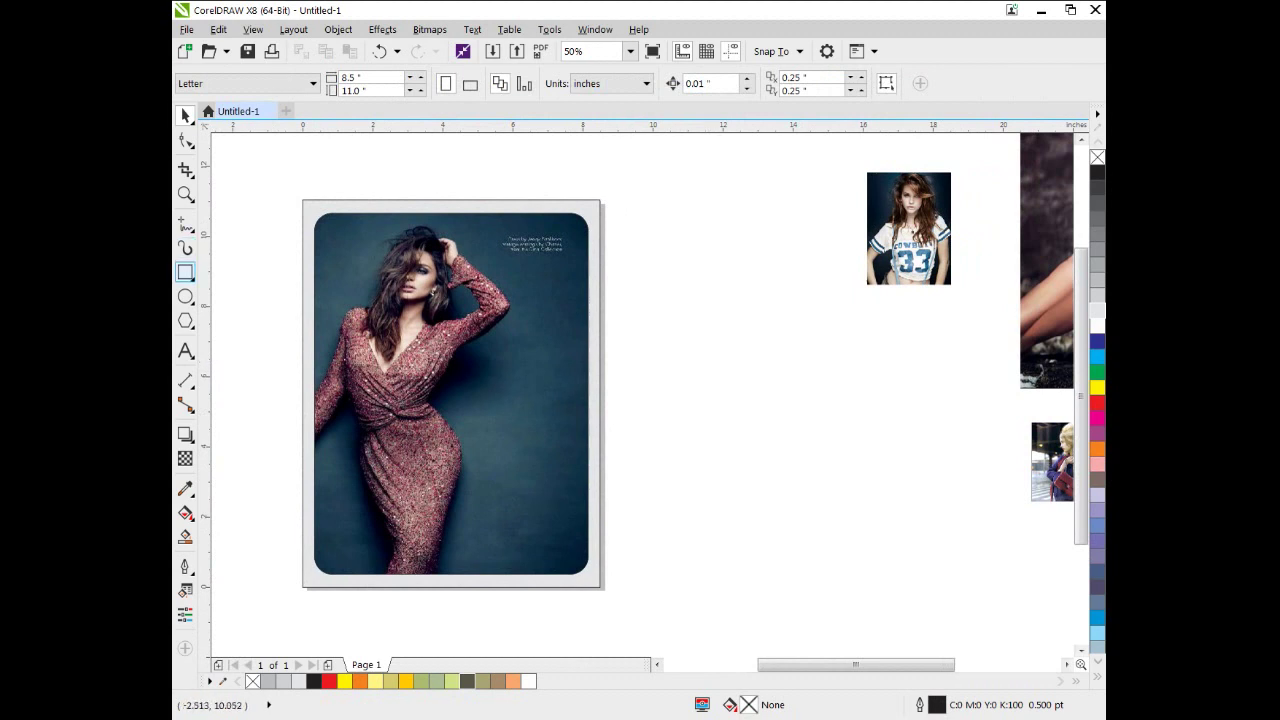
left_click(185, 320)
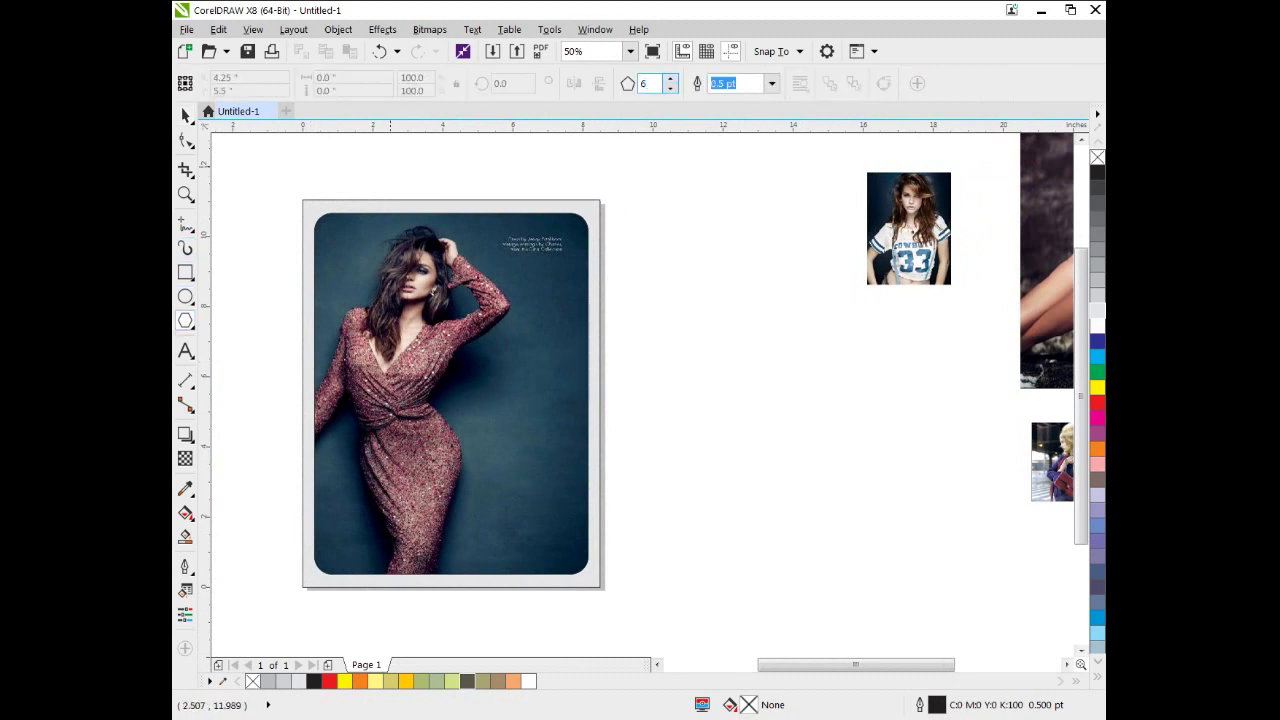
left_click_drag(685, 256, 781, 359)
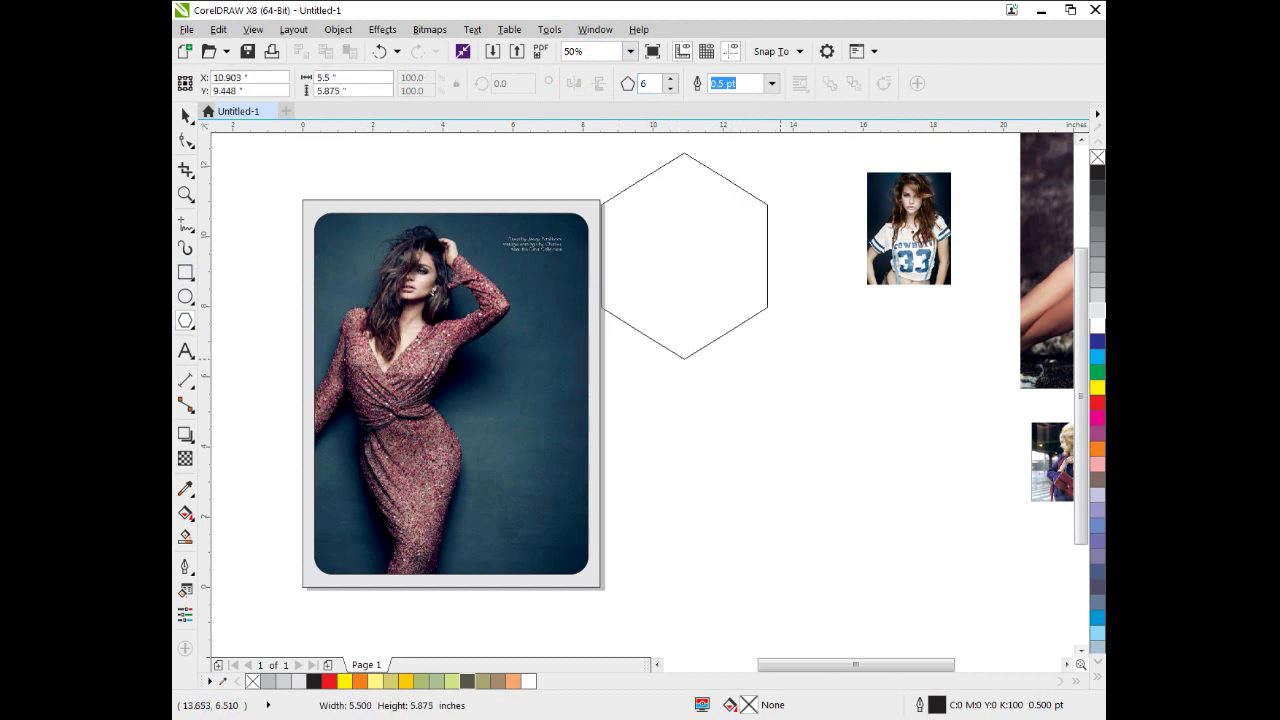
left_click_drag(588, 154, 584, 162)
left_click_drag(786, 350, 841, 423)
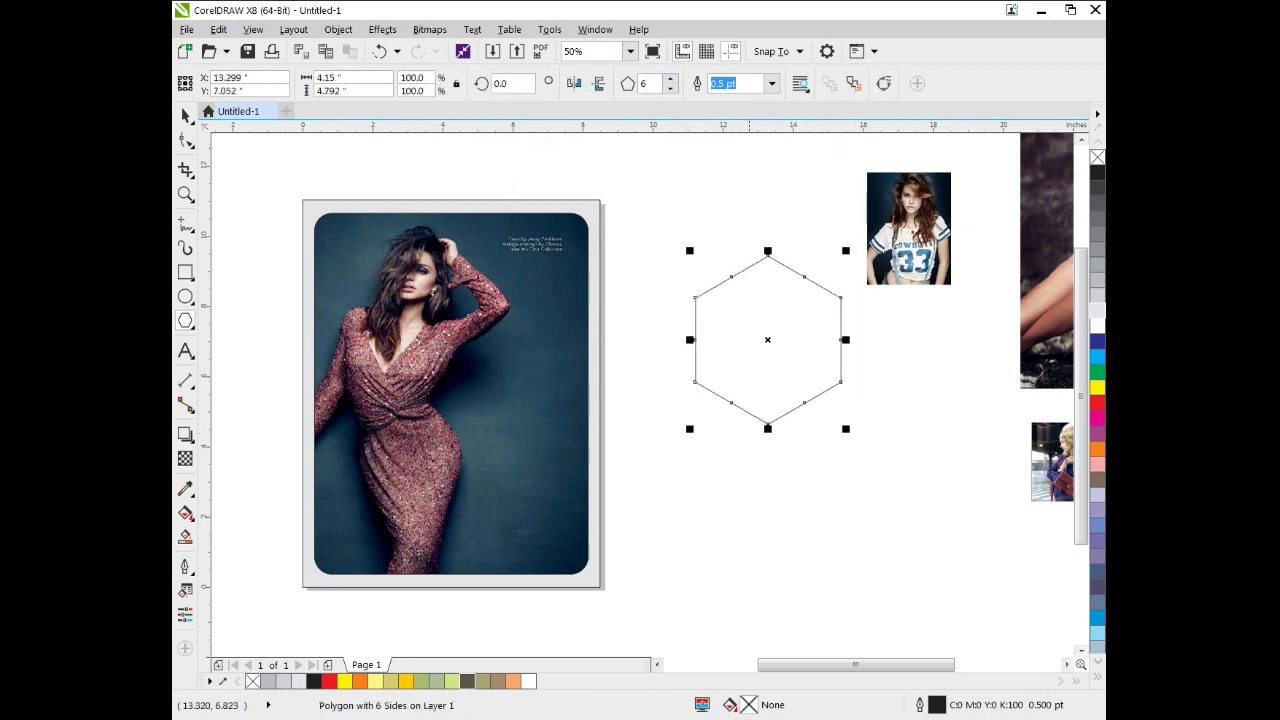
Fill the hexagon black with no outline, scale it to about 3.11 by 3.59 in and move it onto the photo beside the woman's waist
left_click(185, 115)
left_click(313, 681)
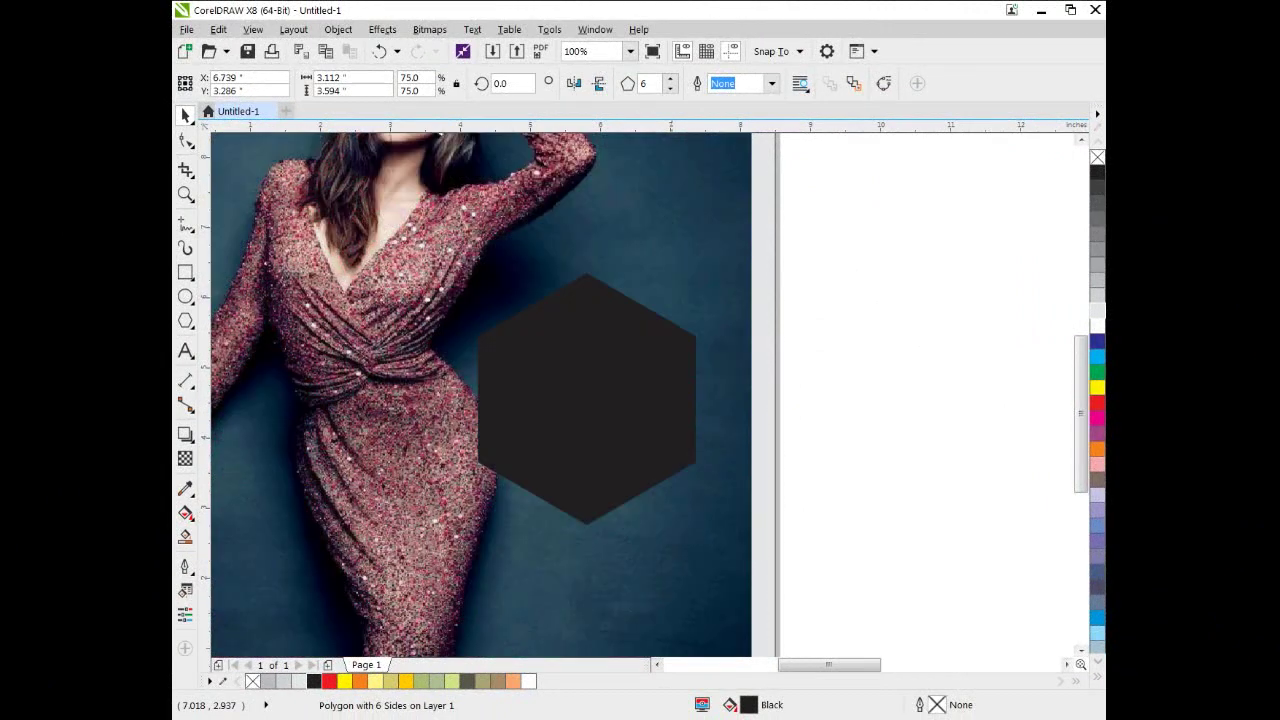
Duplicate the black hexagon, reduce the copy to about 1.34 by 1.55 in, fill it red and place it over the original's lower-right edge
key("ctrl+d")
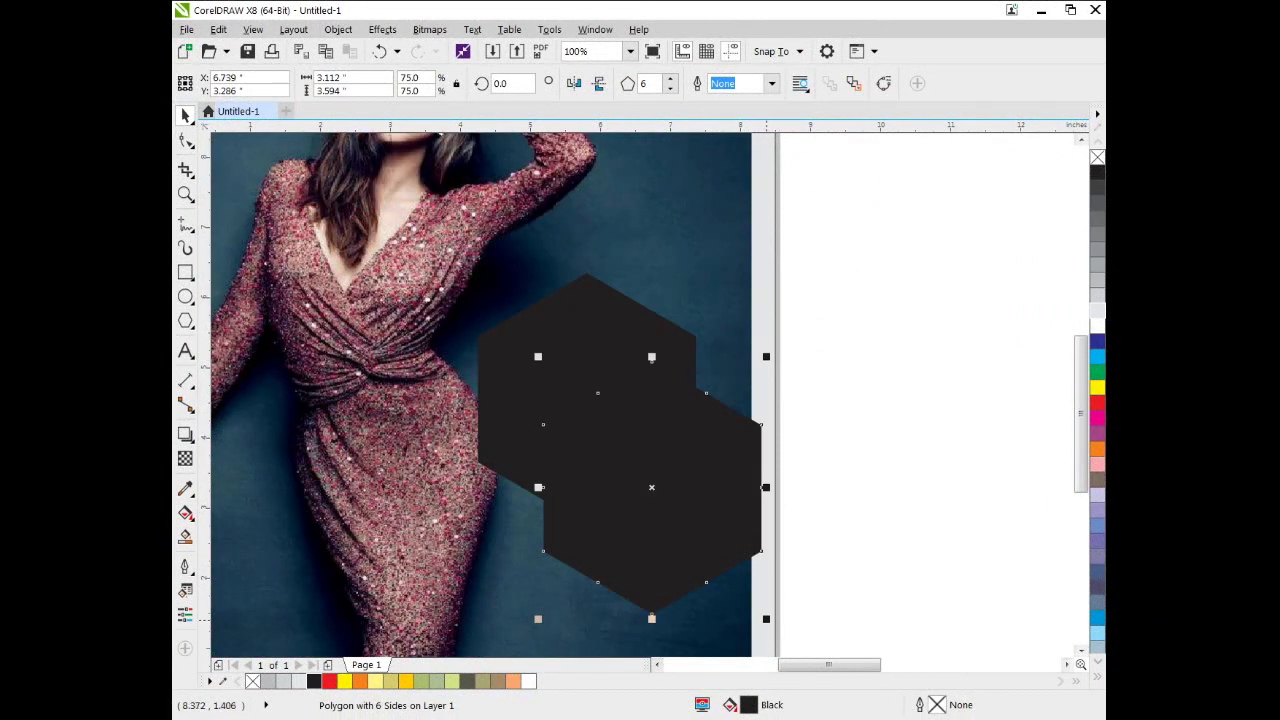
left_click_drag(766, 619, 704, 547)
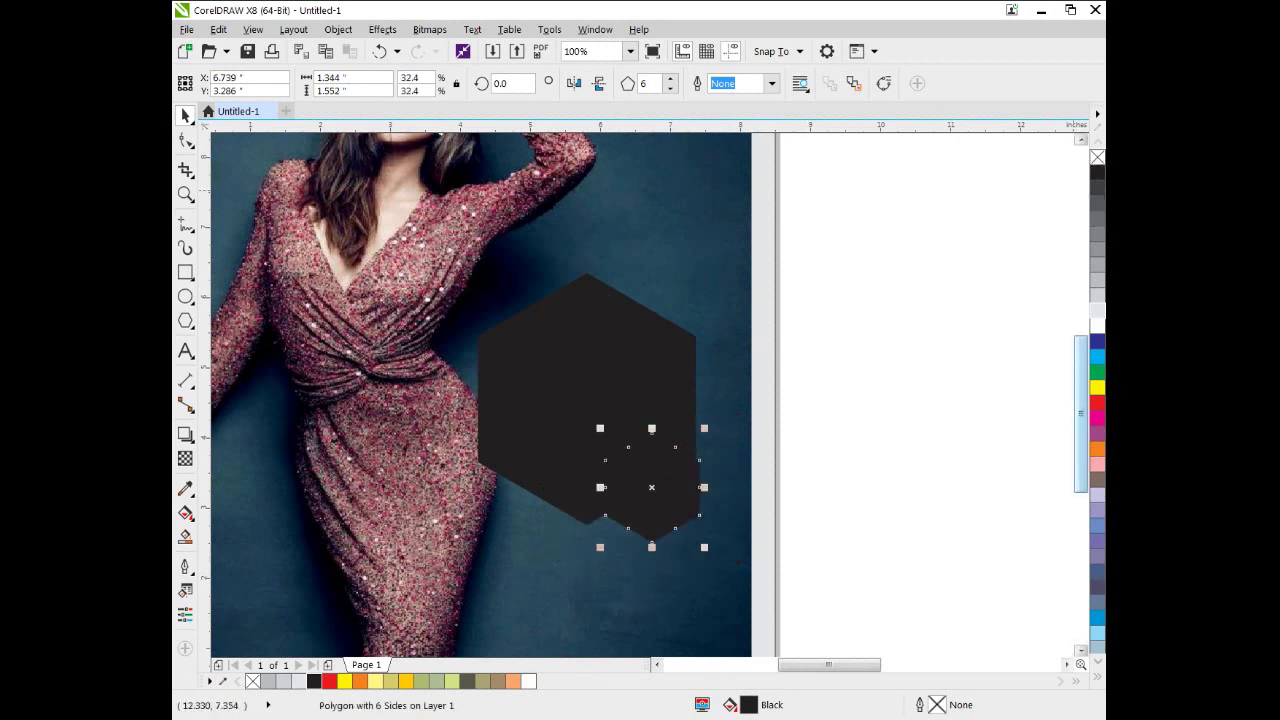
left_click(1097, 403)
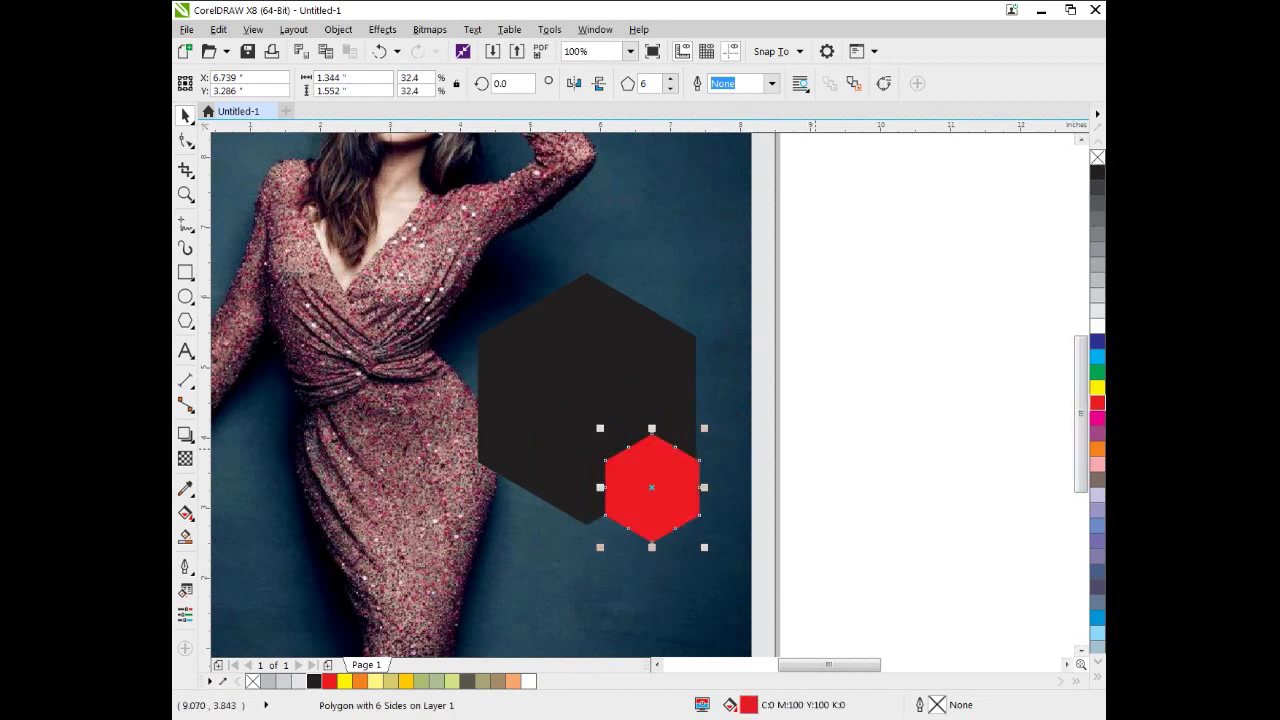
left_click(816, 449)
left_click_drag(816, 449, 806, 433)
left_click_drag(649, 470, 646, 497)
left_click(848, 438)
left_click_drag(860, 432, 966, 449)
left_click(725, 402)
left_click_drag(1036, 387, 1002, 425)
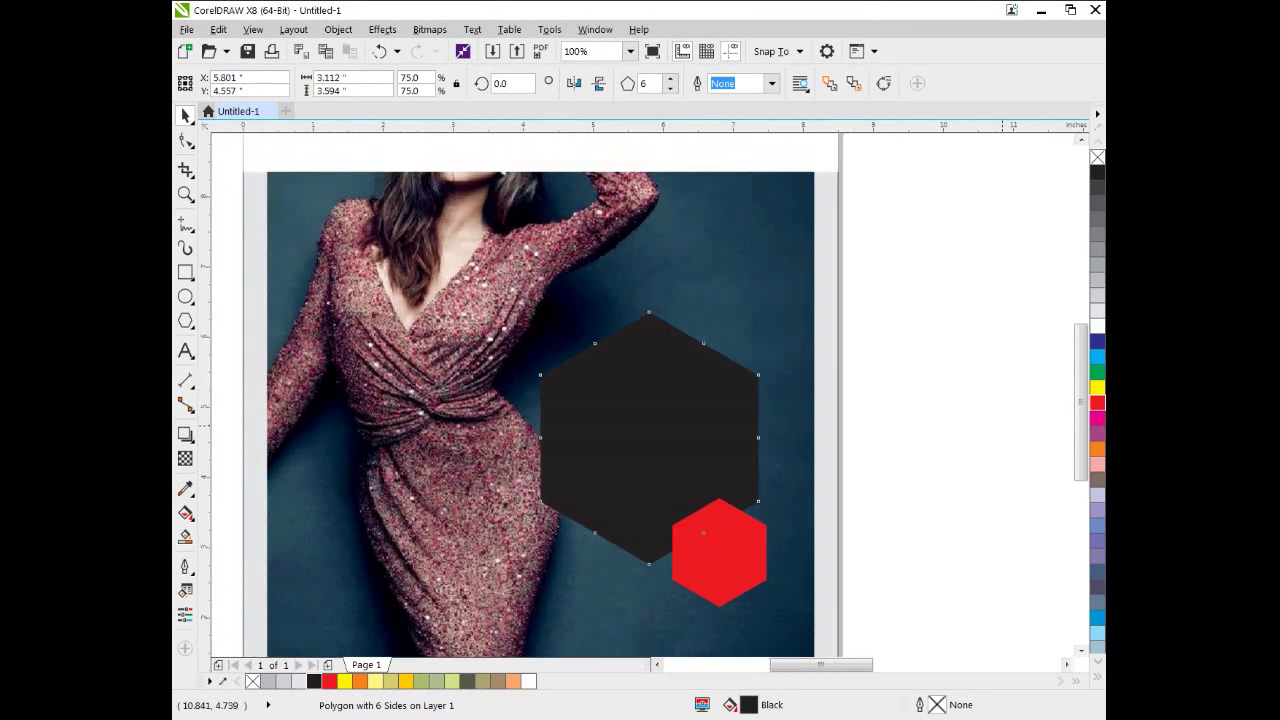
Copy the red hexagon to the black hexagon's upper-right edge and enlarge the copy to about 1.96 by 2.26 in
scroll(763, 400, "down", 2)
left_click(888, 340)
left_click(745, 478)
scroll(814, 415, "up", 1)
left_click_drag(662, 518, 589, 253)
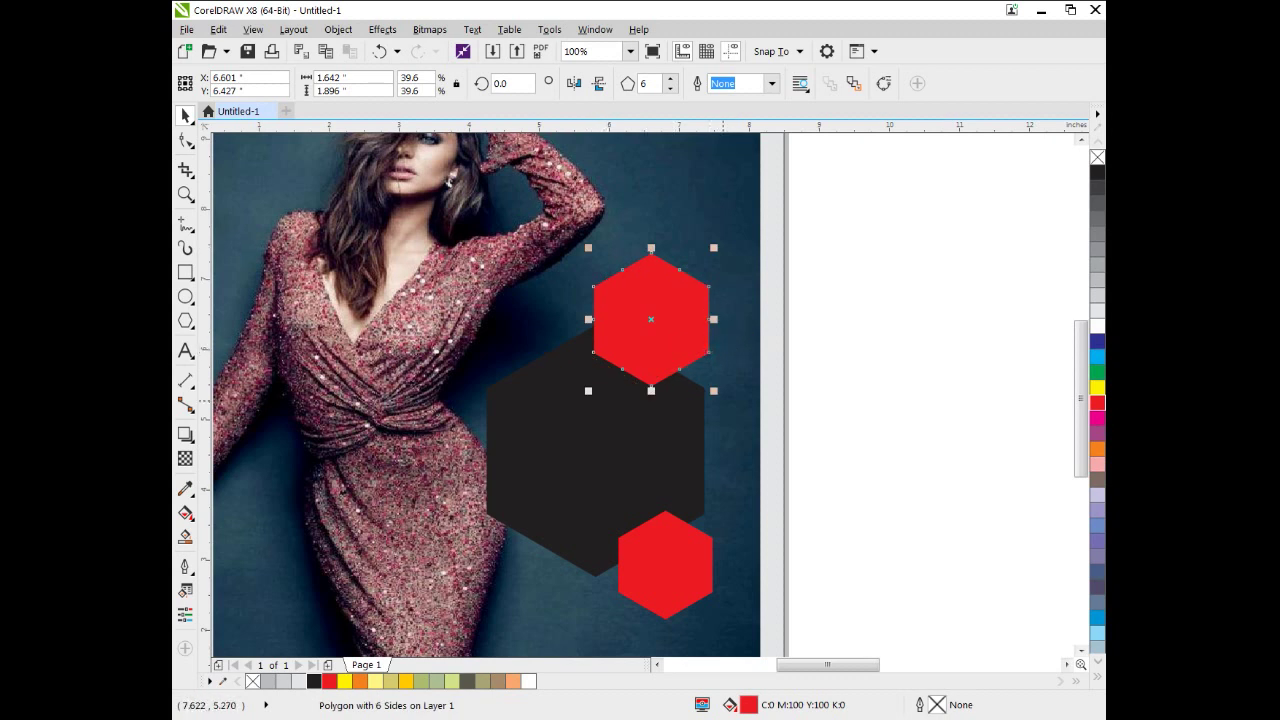
left_click_drag(722, 398, 735, 414)
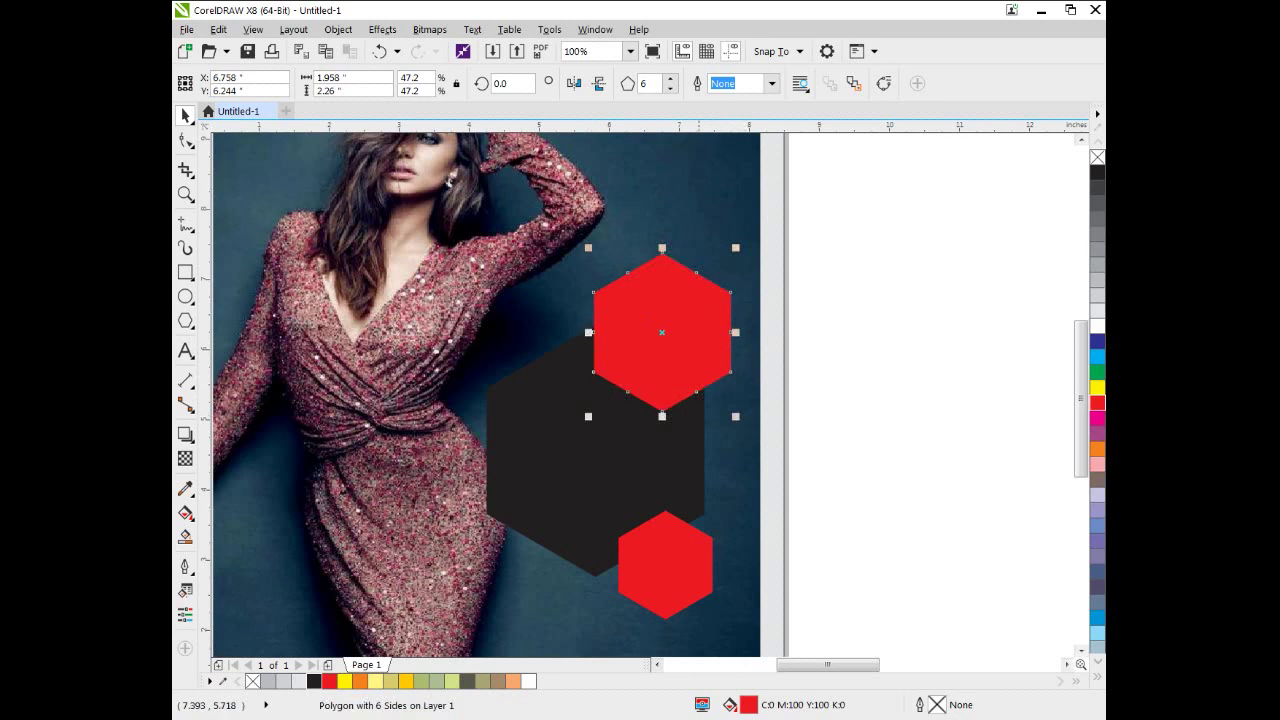
left_click_drag(661, 331, 667, 317)
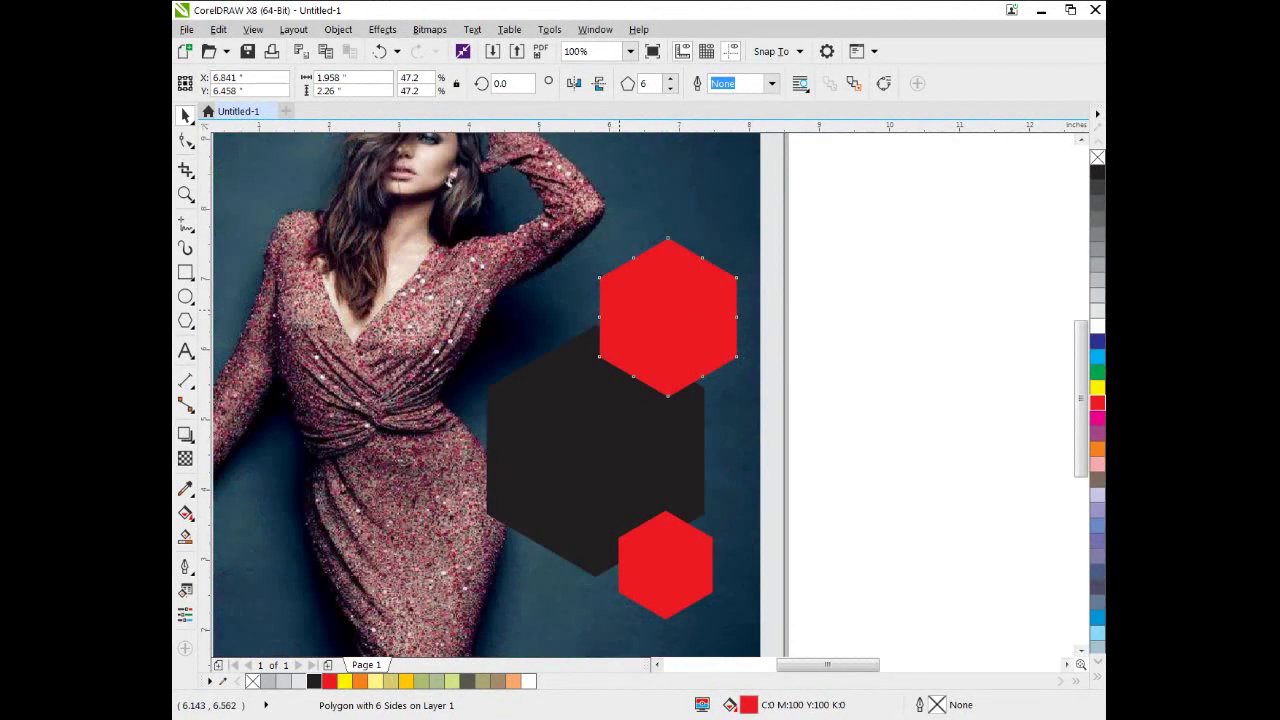
Reduce the upper red hexagon to about 1.78 by 2.06 in and reposition it over the black hexagon's upper-right edge
scroll(585, 315, "up", 3)
left_click_drag(624, 312, 620, 312)
left_click_drag(747, 308, 747, 308)
scroll(747, 308, "down", 5)
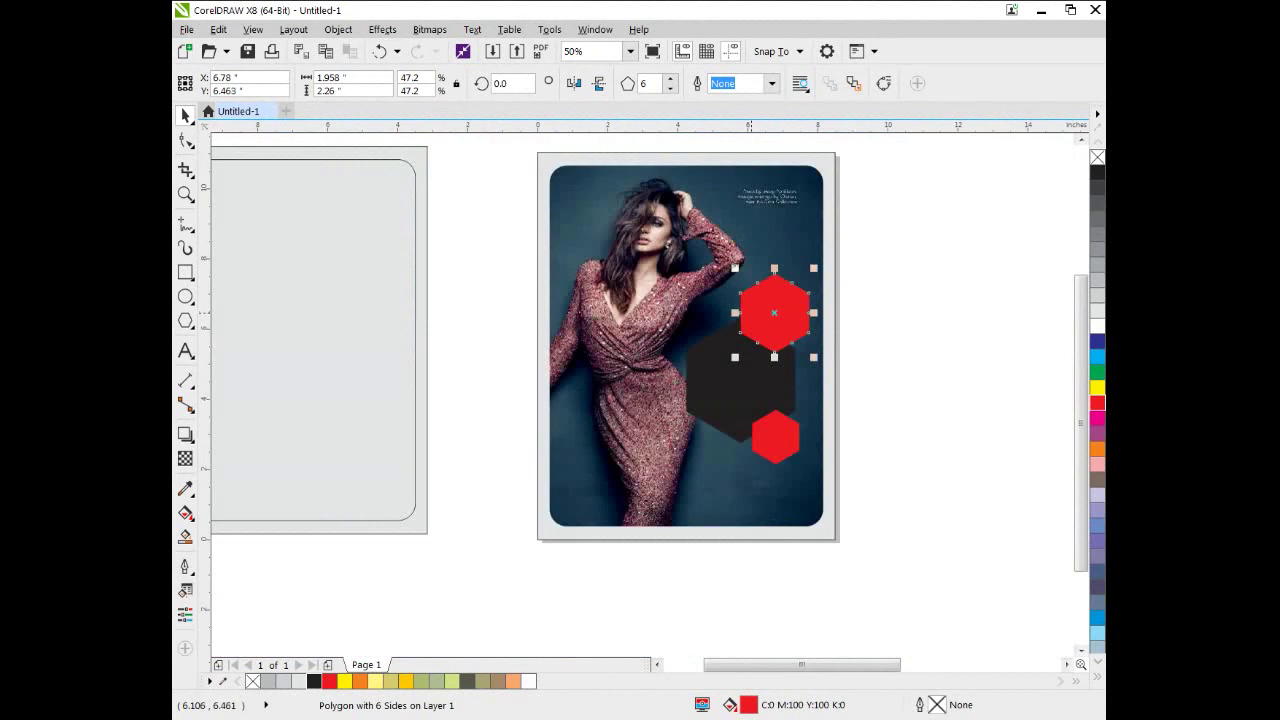
scroll(749, 326, "up", 2)
scroll(776, 344, "up", 1)
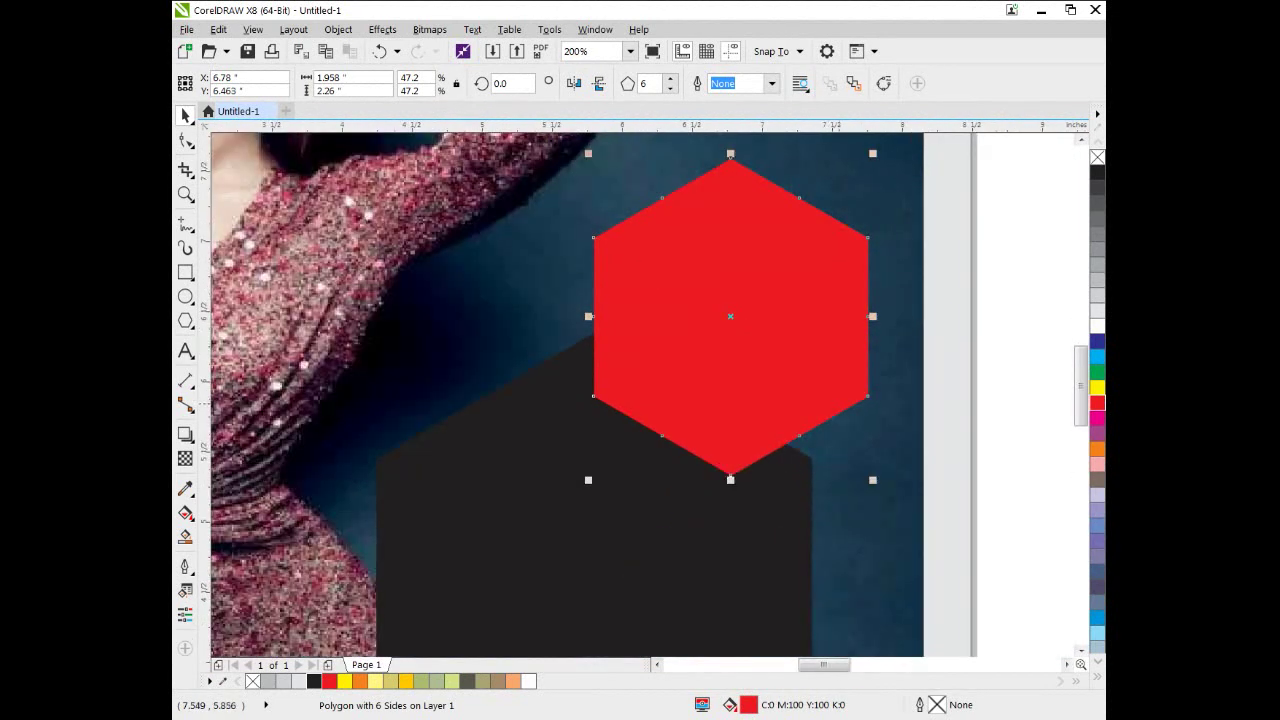
left_click_drag(876, 485, 859, 464)
left_click_drag(794, 350, 808, 381)
left_click(980, 297)
scroll(837, 344, "down", 1)
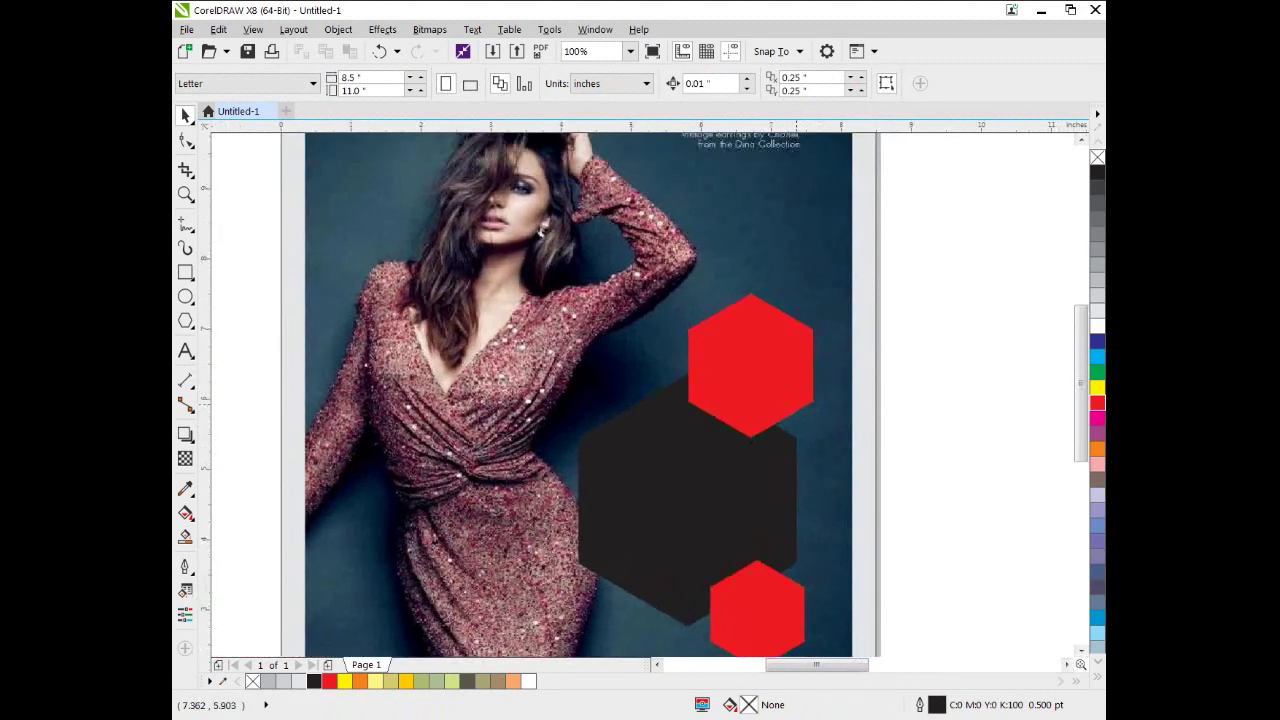
Fill the upper red hexagon white and add a concentric black copy of about 1.56 by 1.86 in inside it
left_click(747, 346)
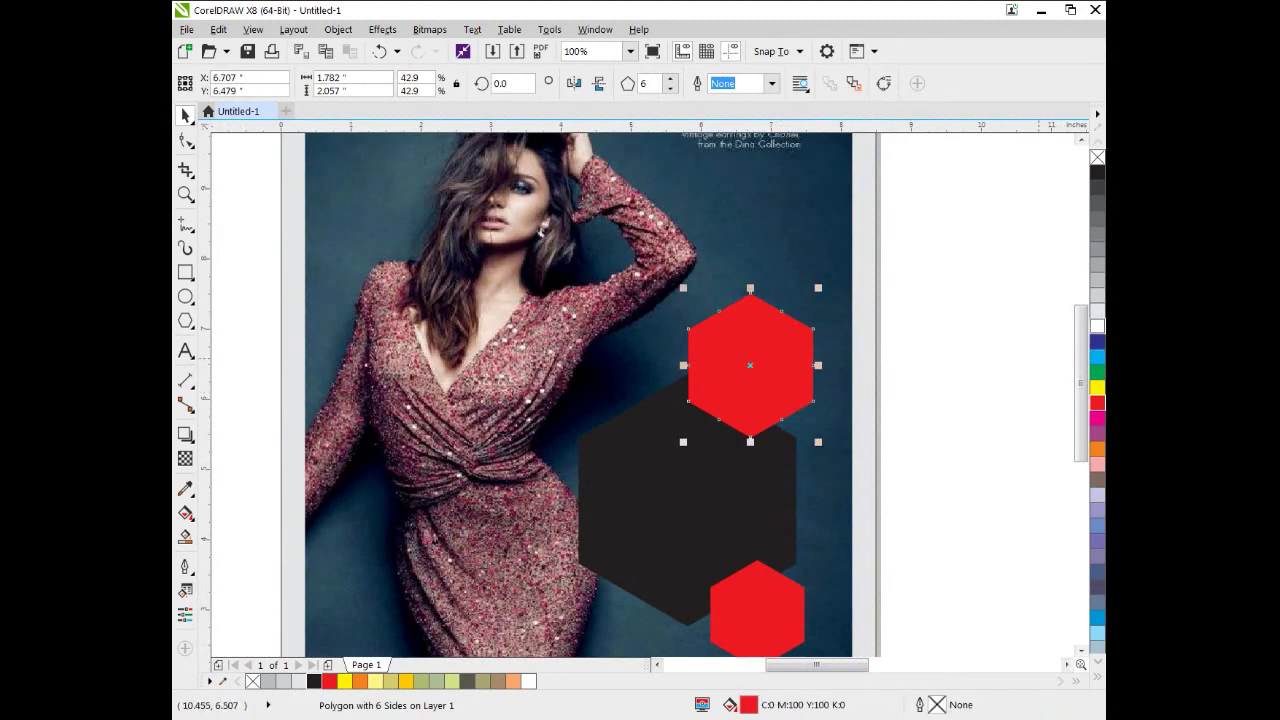
left_click(1097, 325)
left_click(780, 376)
left_click(780, 377)
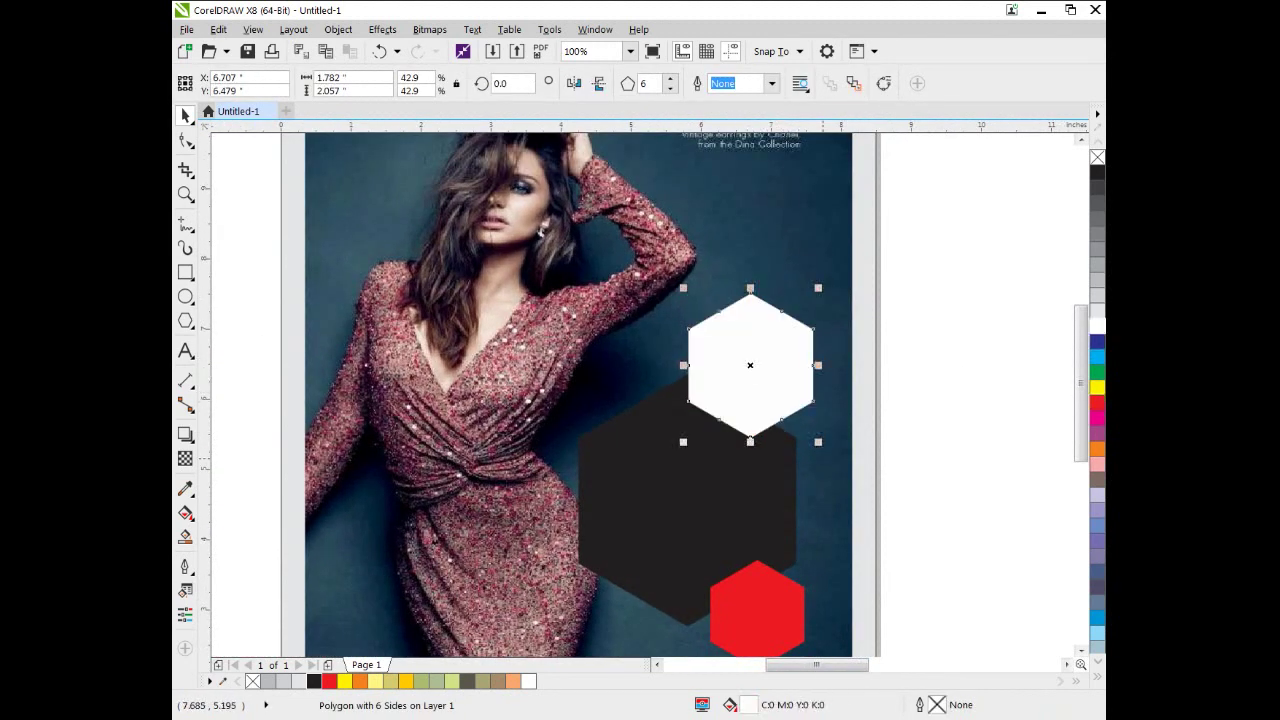
left_click_drag(819, 443, 814, 428)
left_click_drag(692, 308, 698, 299)
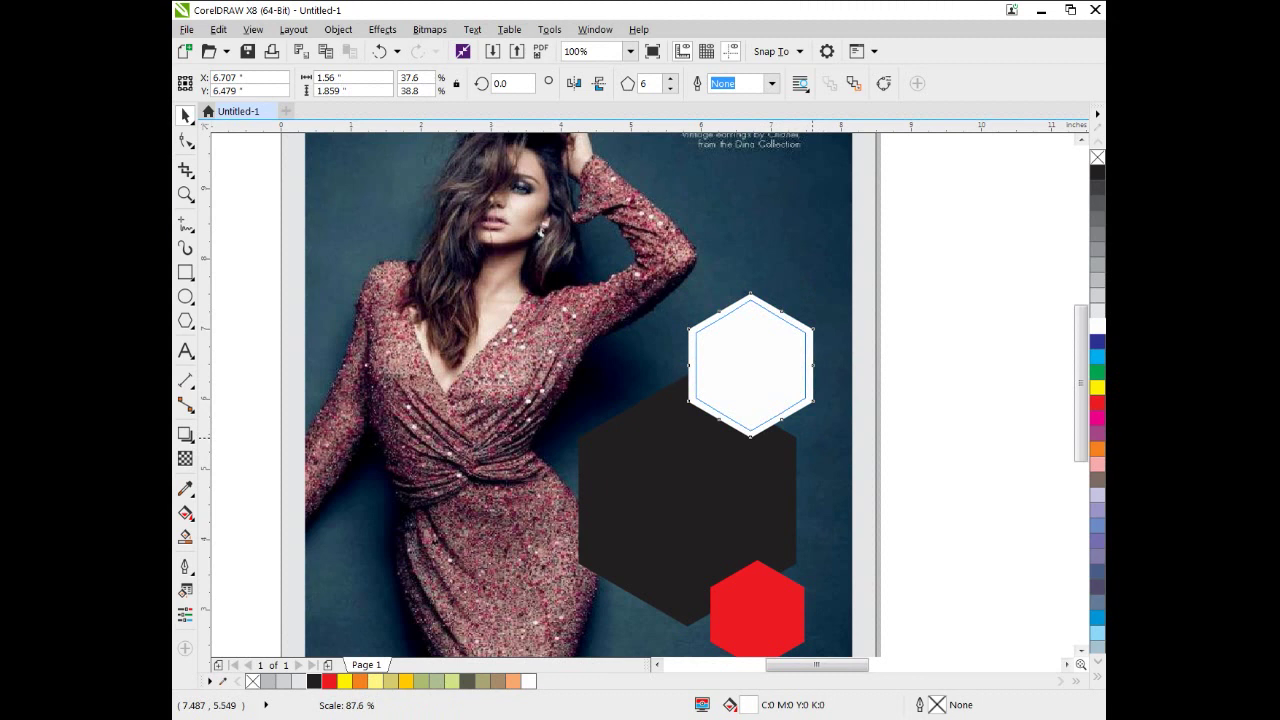
left_click_drag(698, 299, 698, 299)
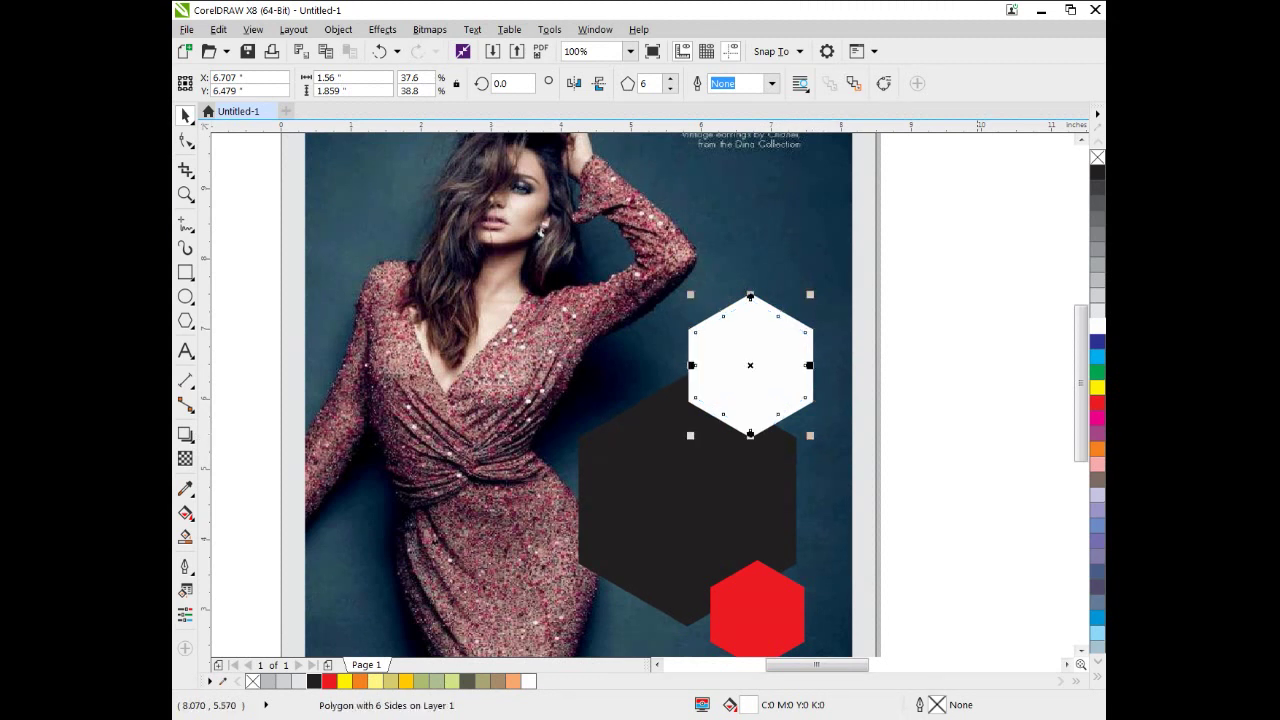
left_click(1097, 173)
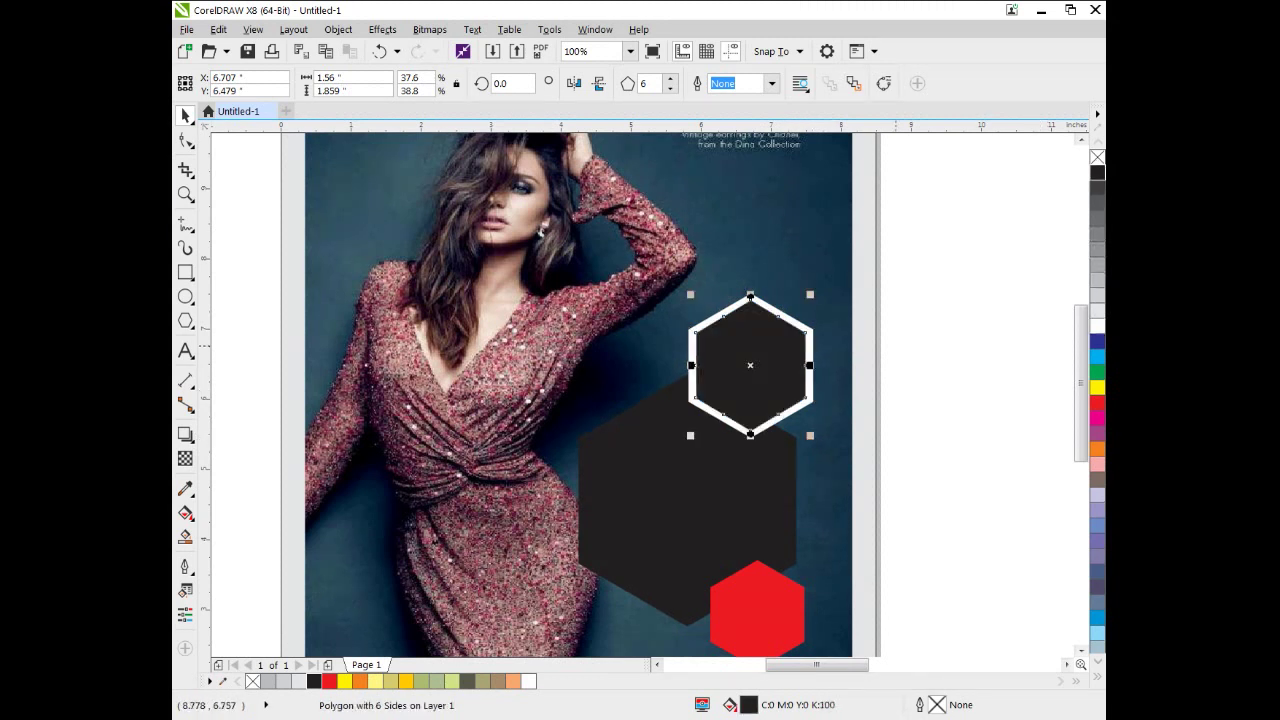
Bring the photo of the woman in the number 33 jersey beside the page and PowerClip it inside the inner black hexagon
left_click(769, 368)
left_click(983, 360)
left_click_drag(885, 373, 719, 424)
scroll(777, 410, "down", 1)
left_click_drag(1032, 281, 806, 440)
scroll(804, 440, "up", 2)
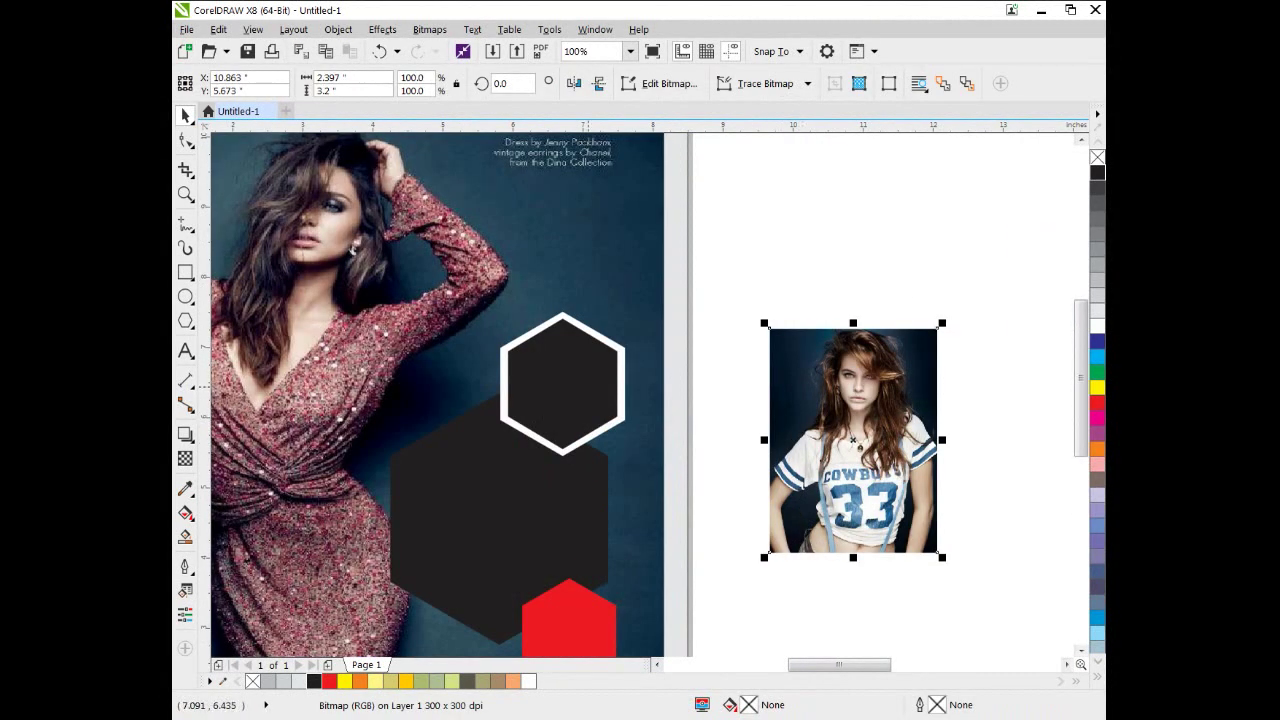
left_click(338, 29)
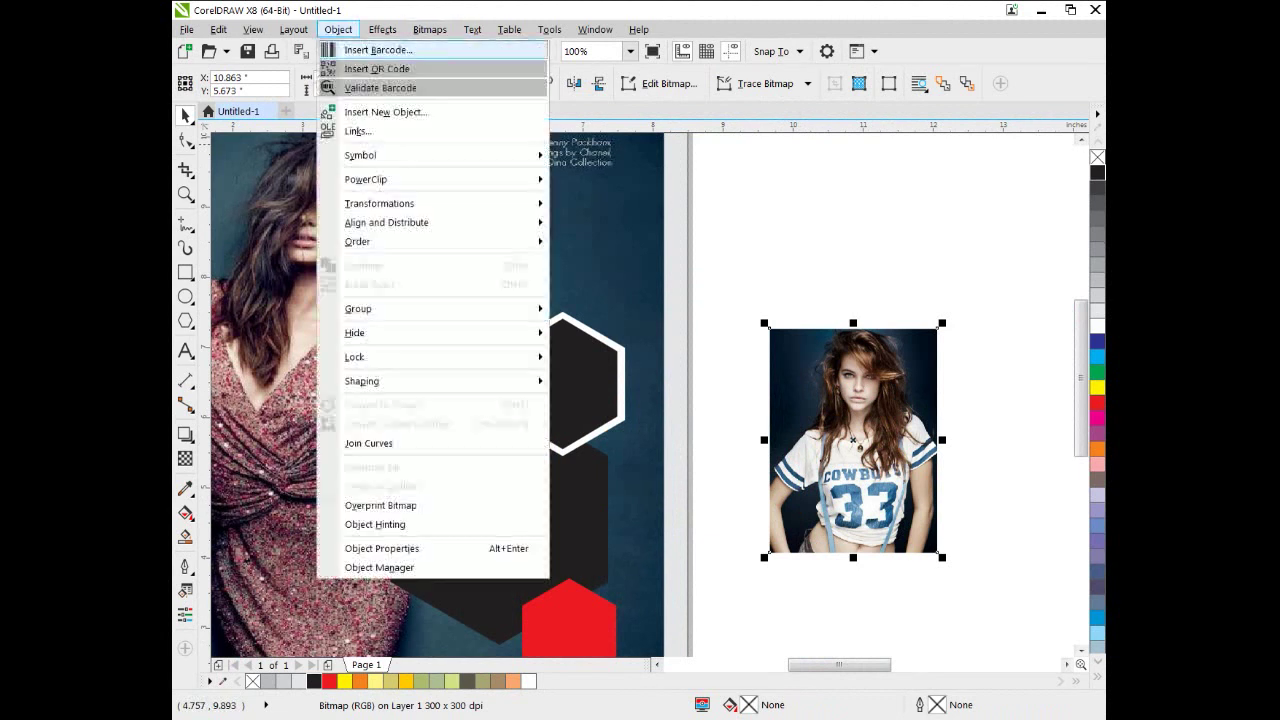
mouse_move(440, 179)
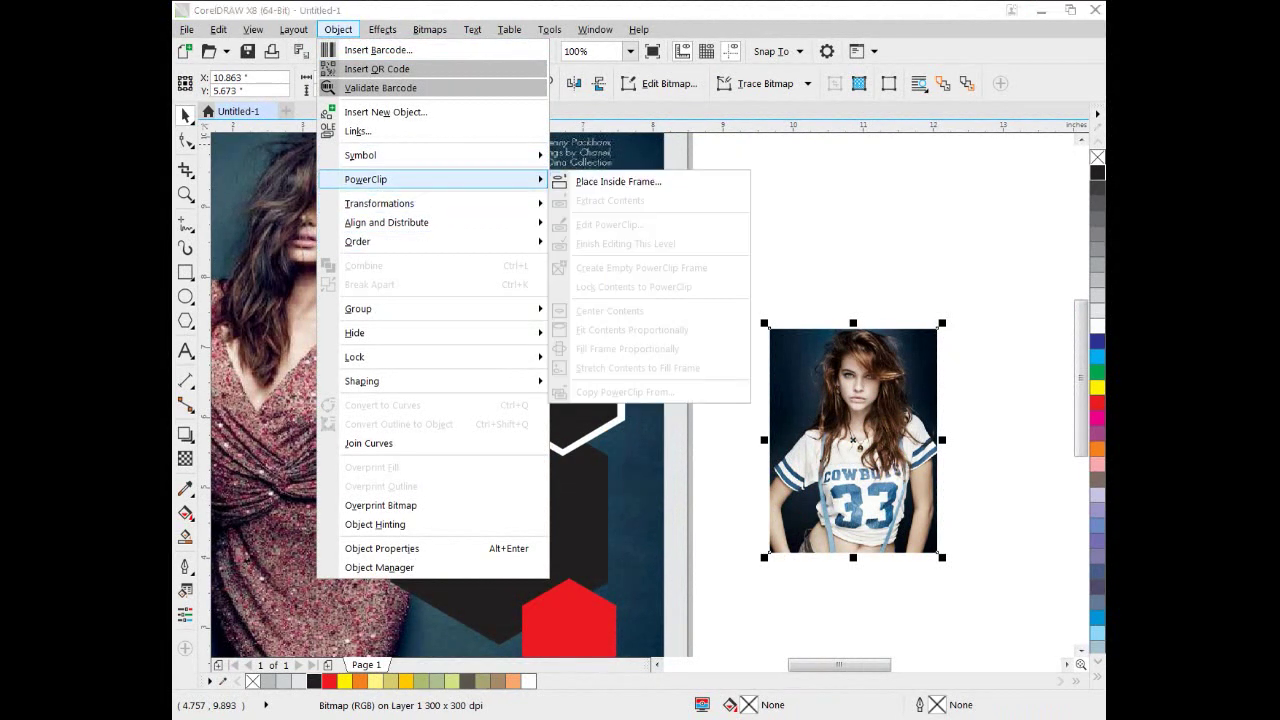
left_click(618, 181)
left_click(562, 368)
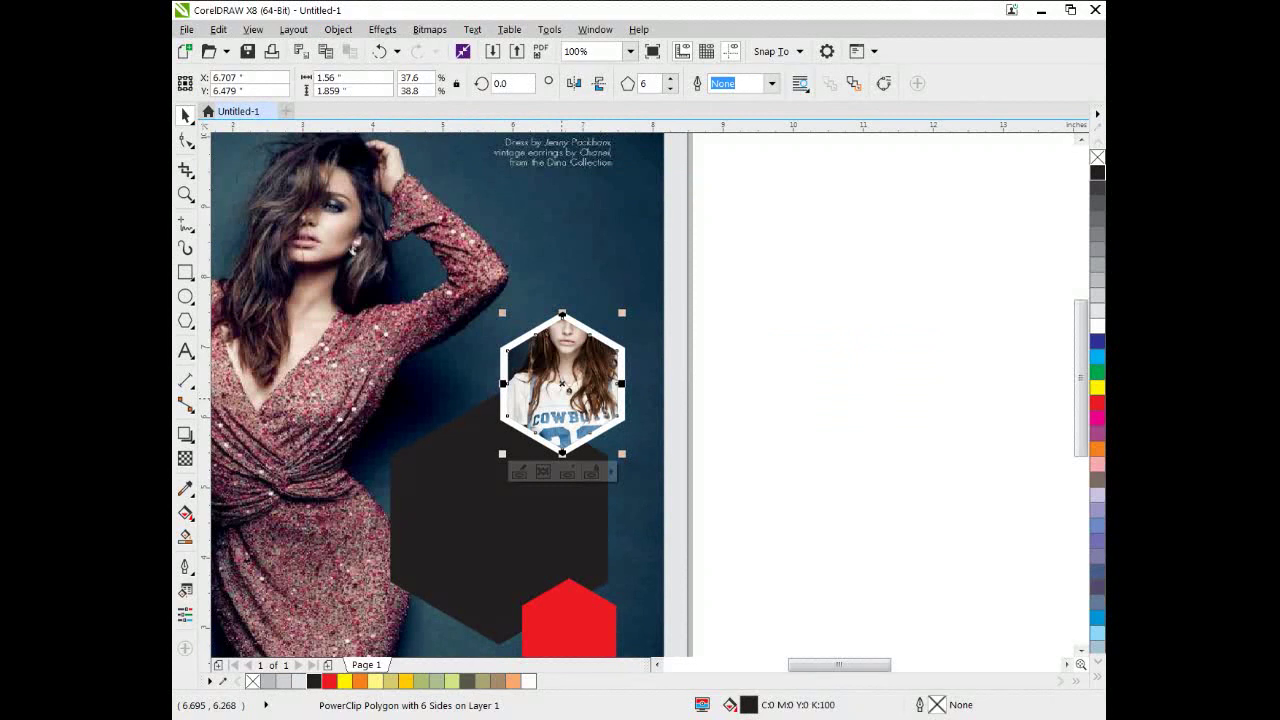
Open the hexagon's PowerClip contents for editing and reduce the jersey photo to about 1.52 by 2.03 in over the frame
left_click(520, 472)
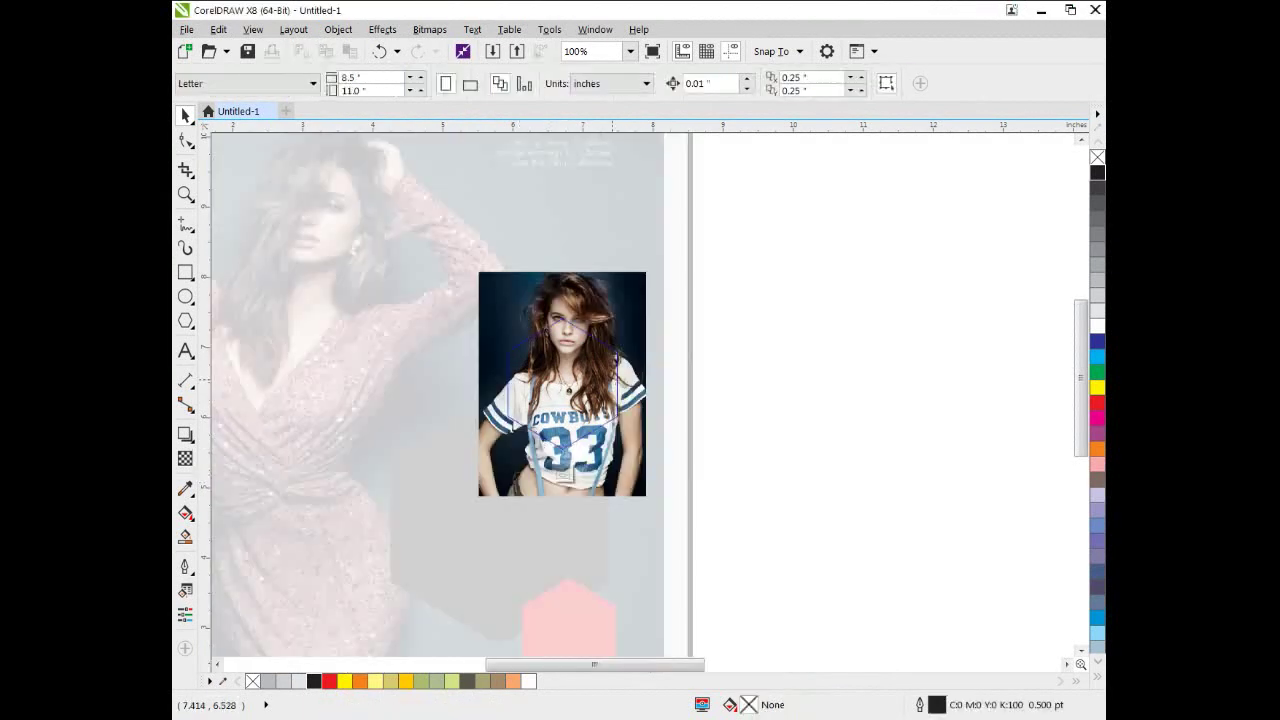
left_click(581, 352)
scroll(581, 352, "up", 2)
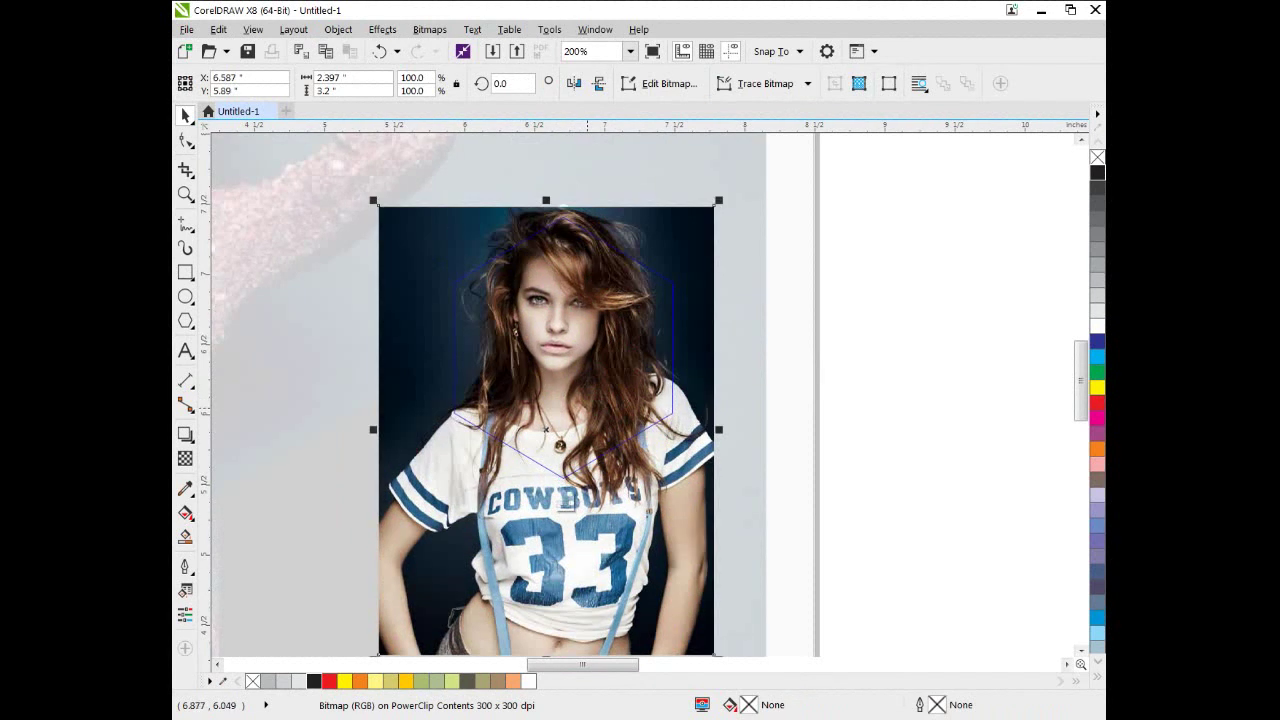
scroll(622, 505, "down", 1)
left_click_drag(656, 536, 591, 451)
scroll(591, 451, "up", 2)
left_click_drag(472, 340, 526, 381)
scroll(524, 368, "up", 1)
scroll(559, 340, "down", 2)
scroll(561, 374, "up", 1)
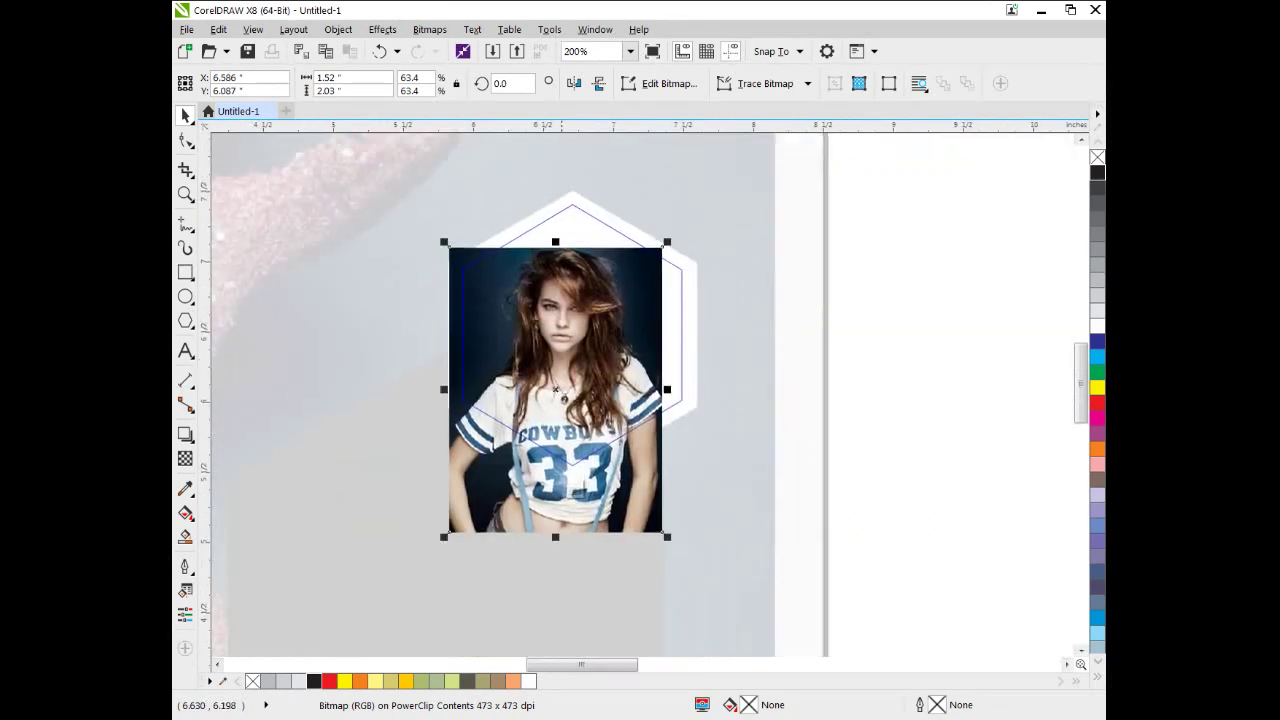
Move and slightly enlarge the jersey photo so it covers the whole hexagon frame, and finish editing the PowerClip
left_click_drag(554, 388, 563, 346)
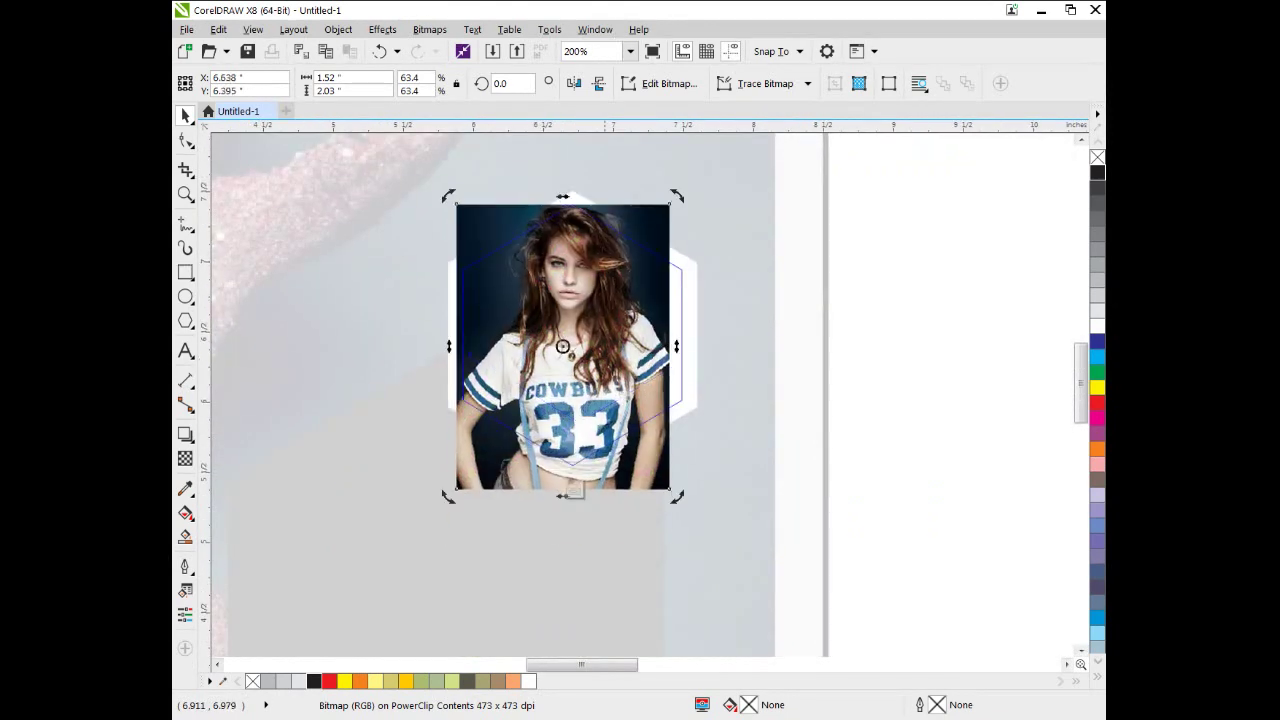
left_click(563, 346)
left_click_drag(688, 346, 700, 346)
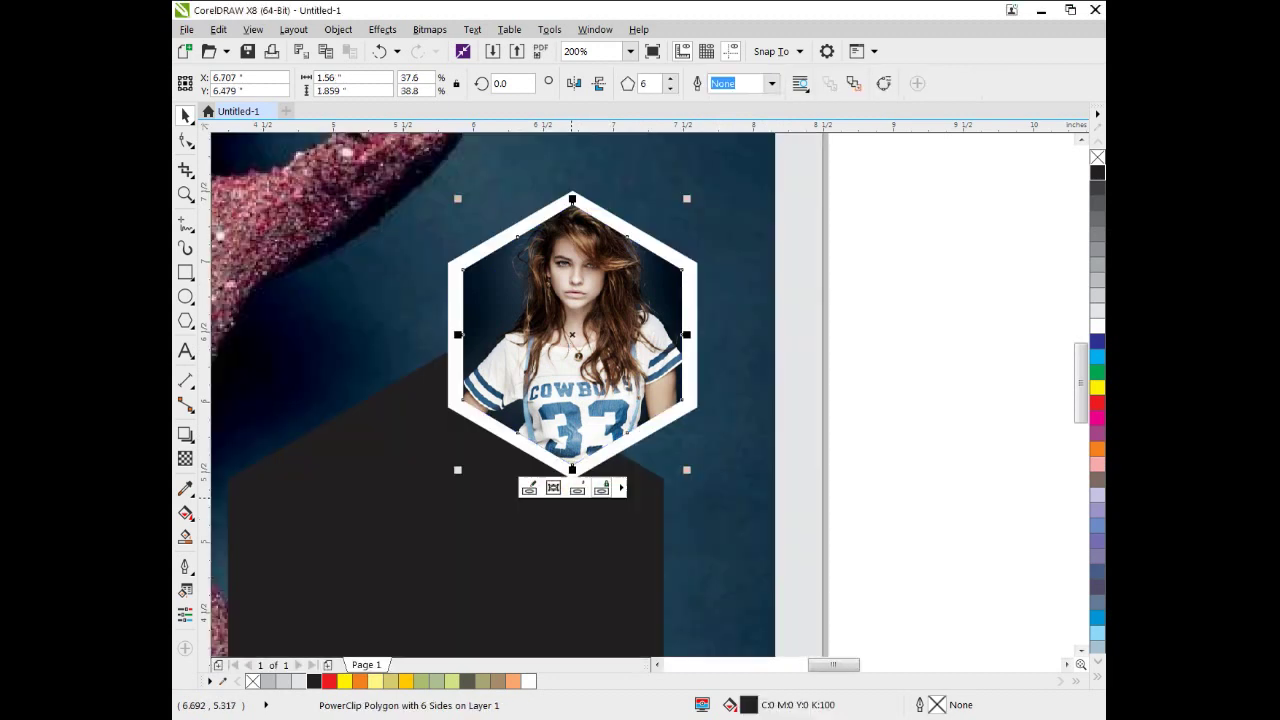
left_click(573, 488)
key("Escape")
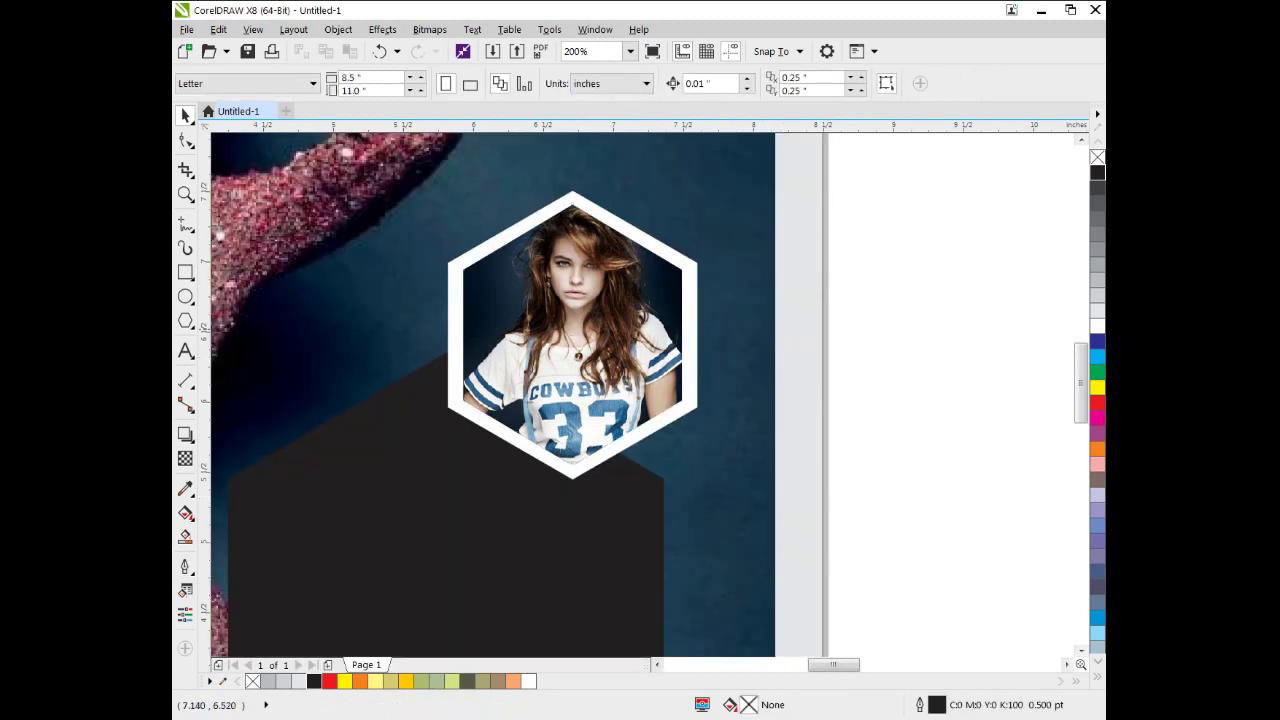
Try enlarging the clipped photo hexagon to about 1.66 by 1.98 in and adjusting its width, and undo the resizing
left_click(655, 325)
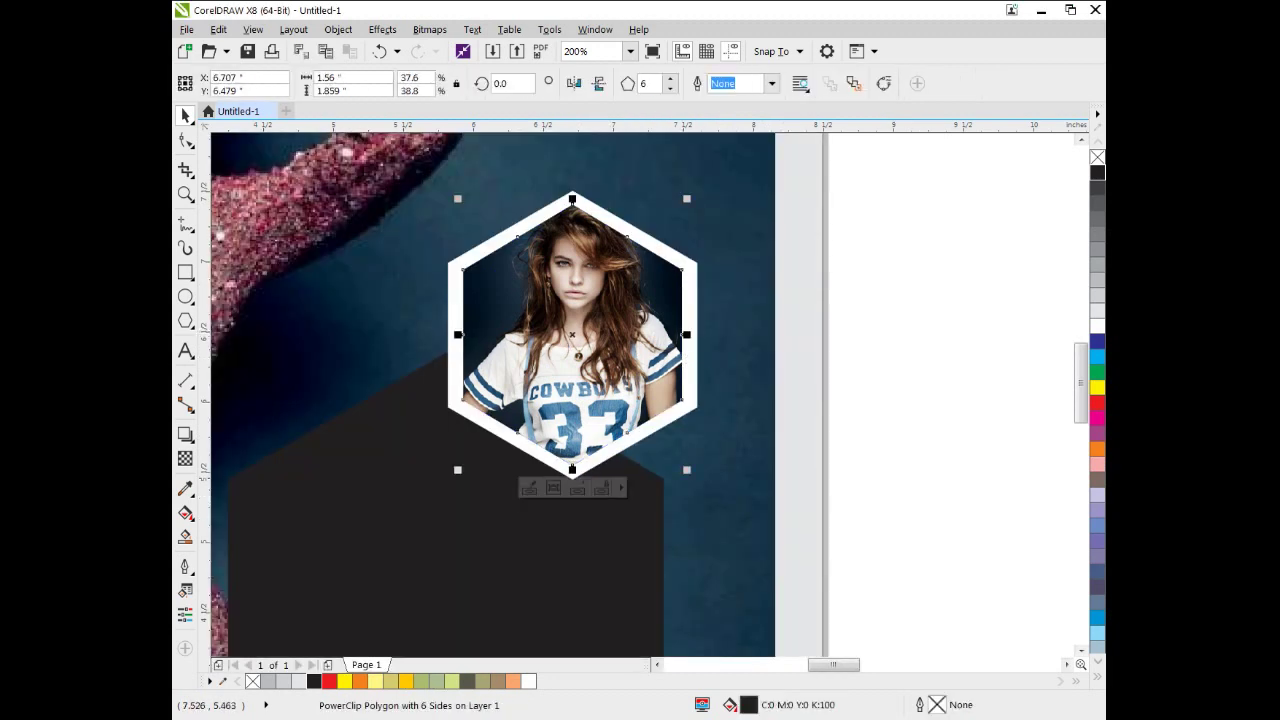
left_click_drag(687, 198, 694, 190)
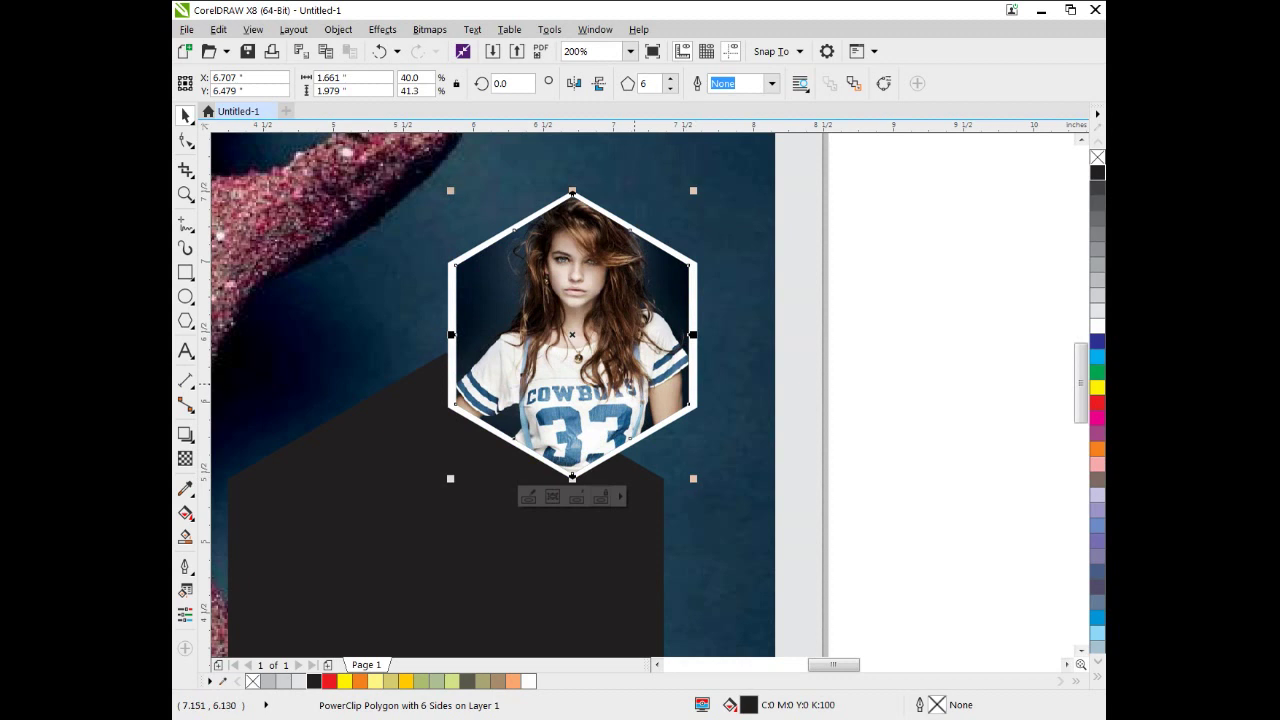
left_click(634, 384)
left_click(656, 399)
left_click_drag(694, 334, 688, 334)
left_click(651, 353)
key("ctrl+z")
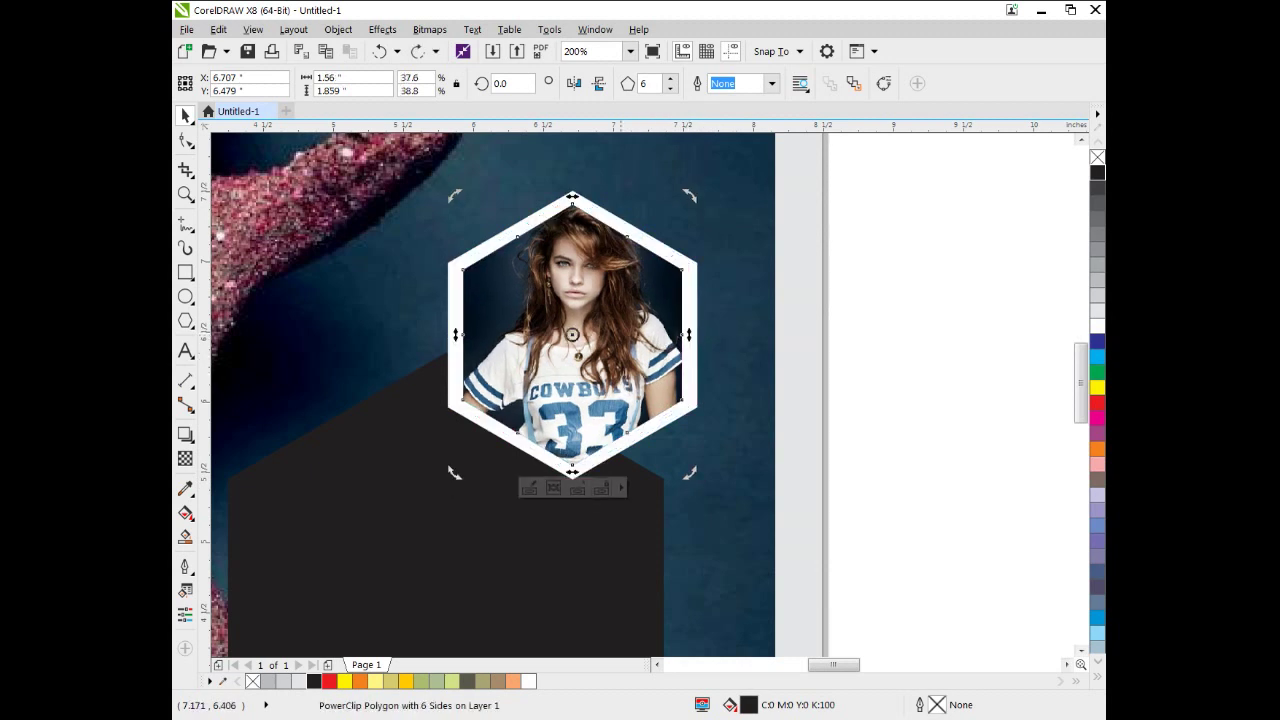
Enlarge the clipped photo hexagon from its centre to about 1.66 by 1.98 in, making its white border thinner
left_click(619, 336)
left_click_drag(688, 470, 717, 471)
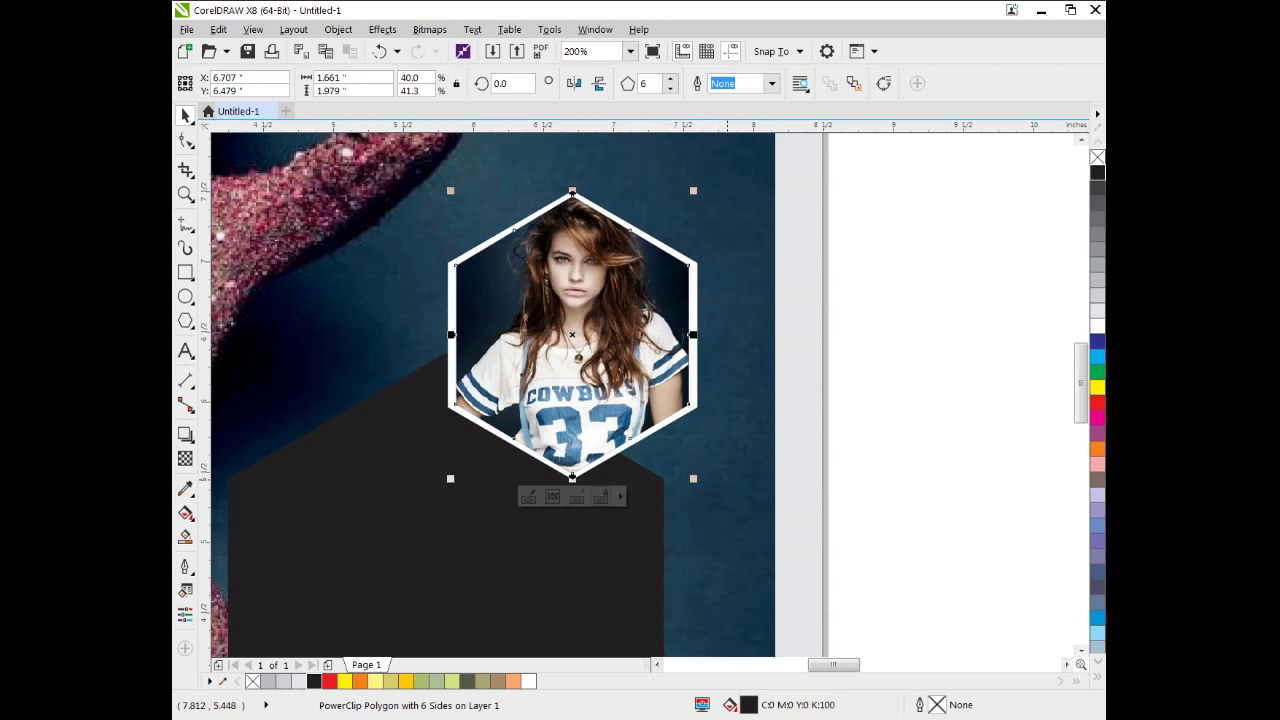
key("Escape")
Try to narrow the white hexagon behind the clipped jersey photo, and undo the change
left_click(698, 352)
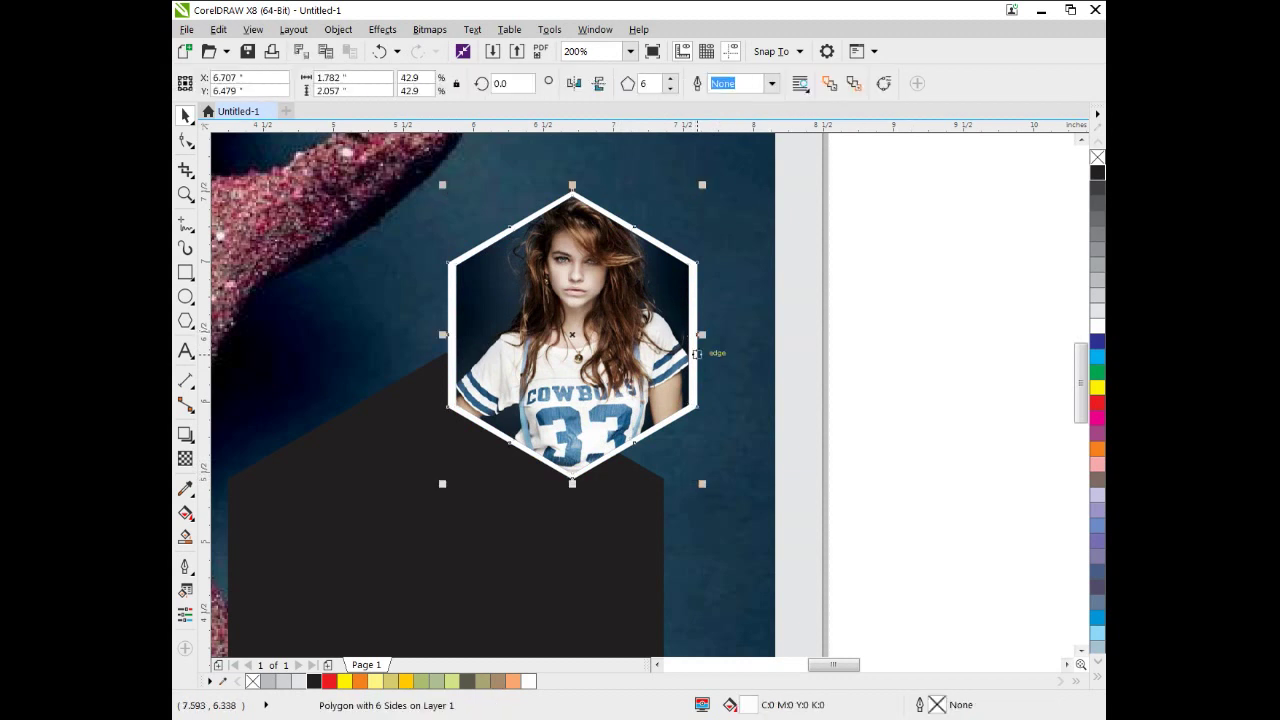
left_click_drag(697, 334, 688, 334)
key("ctrl+z")
left_click(630, 391)
left_click(822, 389)
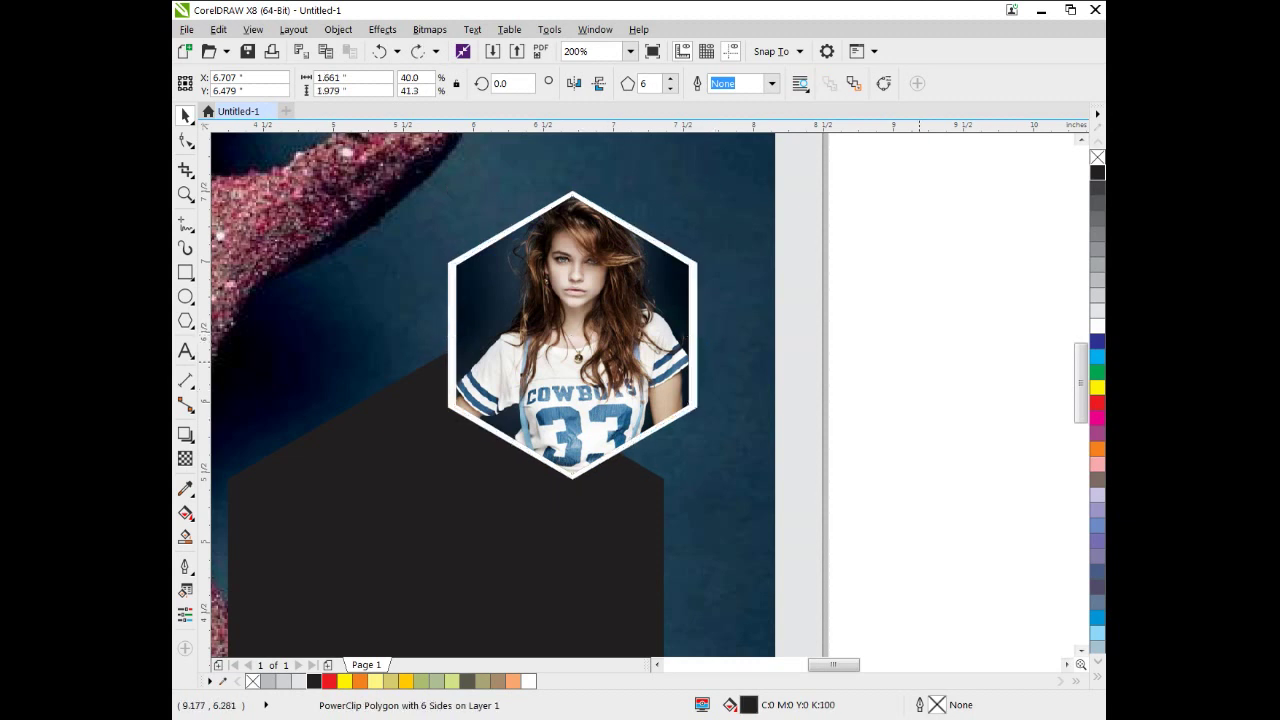
Make a smaller copy of the red hexagon below the black hexagon and fill it golden yellow
scroll(822, 386, "down", 3)
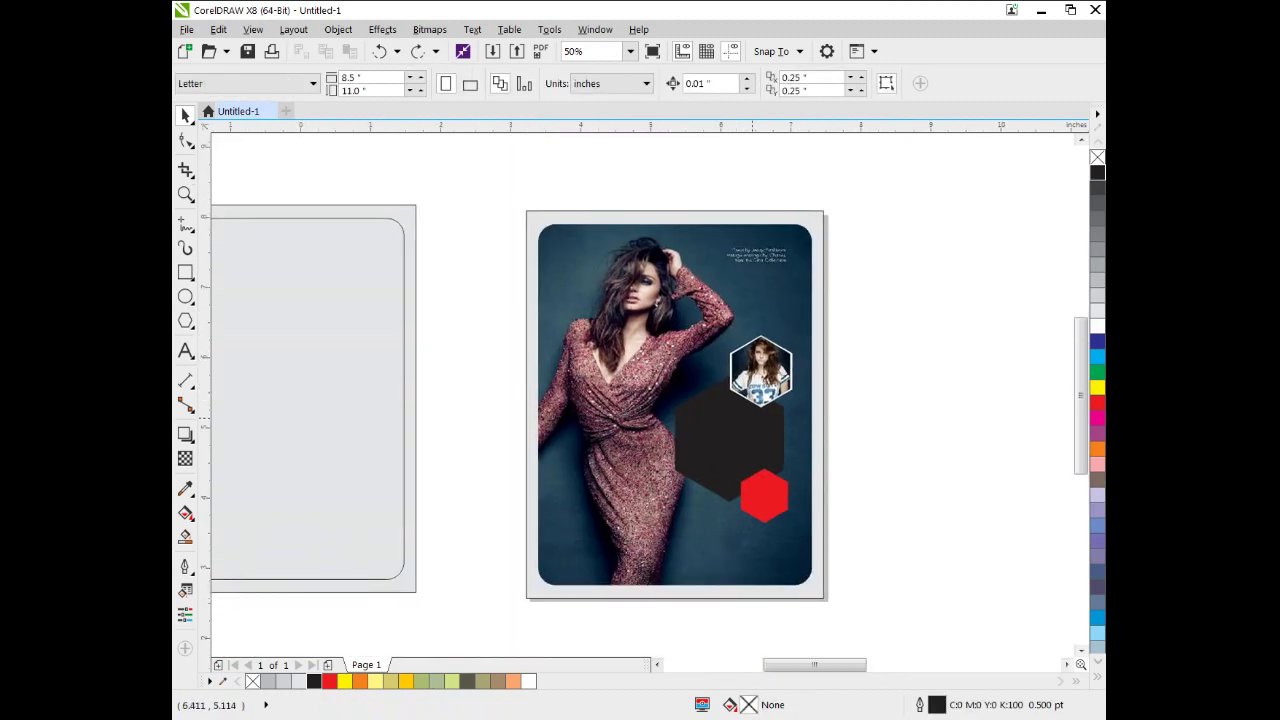
scroll(755, 420, "up", 2)
left_click_drag(755, 380, 689, 247)
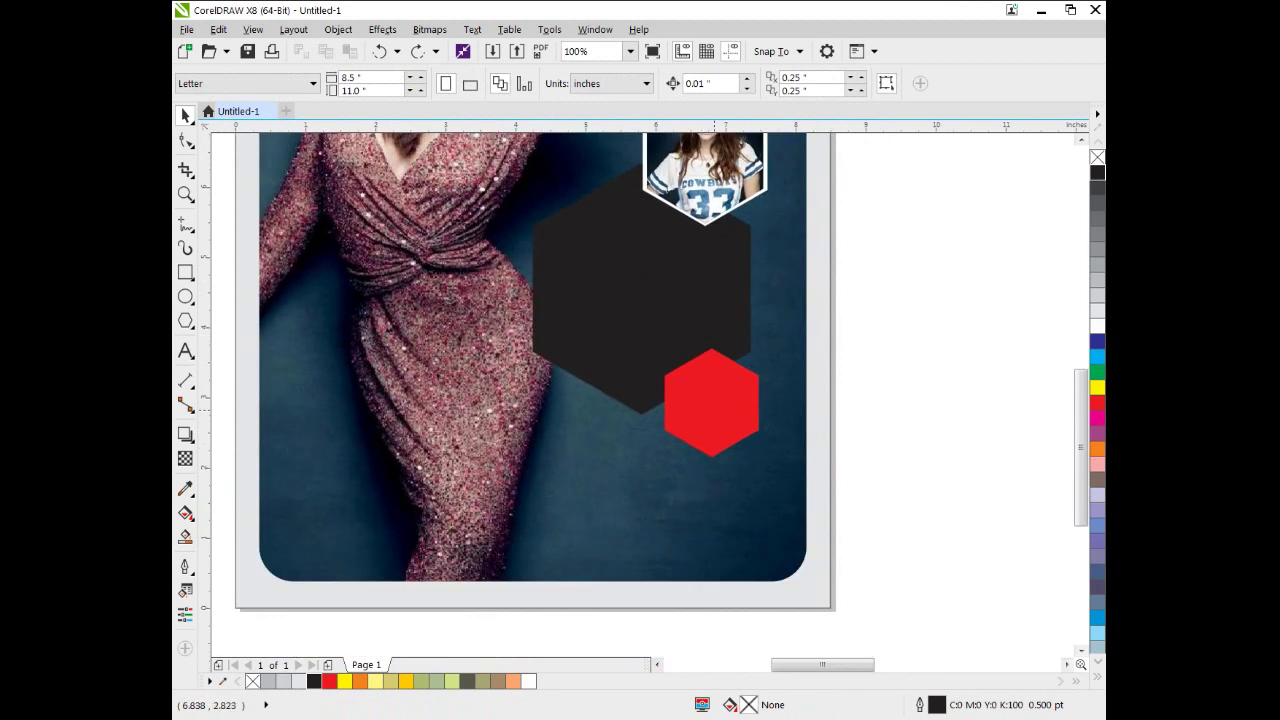
left_click(711, 405)
left_click_drag(713, 409, 599, 482)
left_click_drag(646, 535, 646, 563)
left_click(406, 681)
Position the yellow hexagon below the black one and place a smaller yellow copy above the black hexagon's upper-left edge
left_click(662, 523)
left_click_drag(577, 516, 545, 522)
left_click(552, 530)
left_click(603, 528)
left_click_drag(554, 525, 564, 190)
left_click_drag(750, 304, 773, 452)
scroll(577, 342, "up", 1)
left_click_drag(601, 394, 562, 358)
left_click(652, 351)
scroll(652, 351, "down", 2)
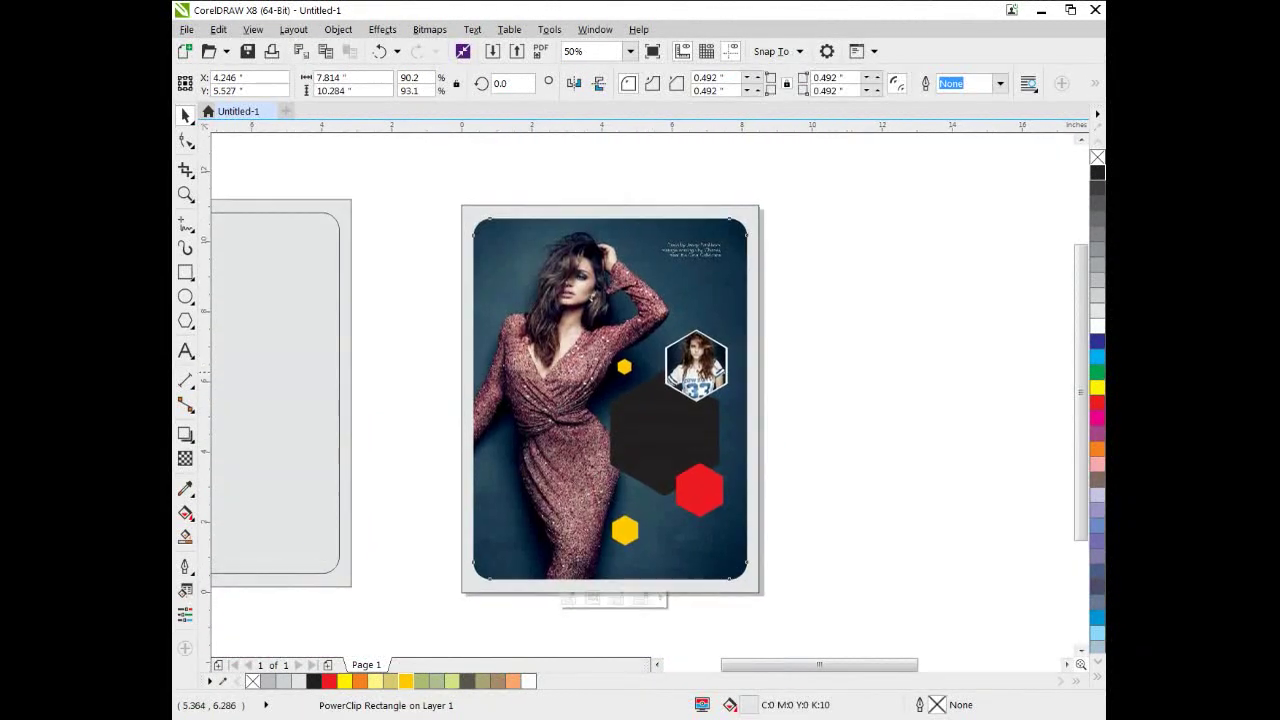
Shift the yellow hexagon below the black one slightly to the right
scroll(645, 435, "up", 1)
scroll(713, 581, "down", 1)
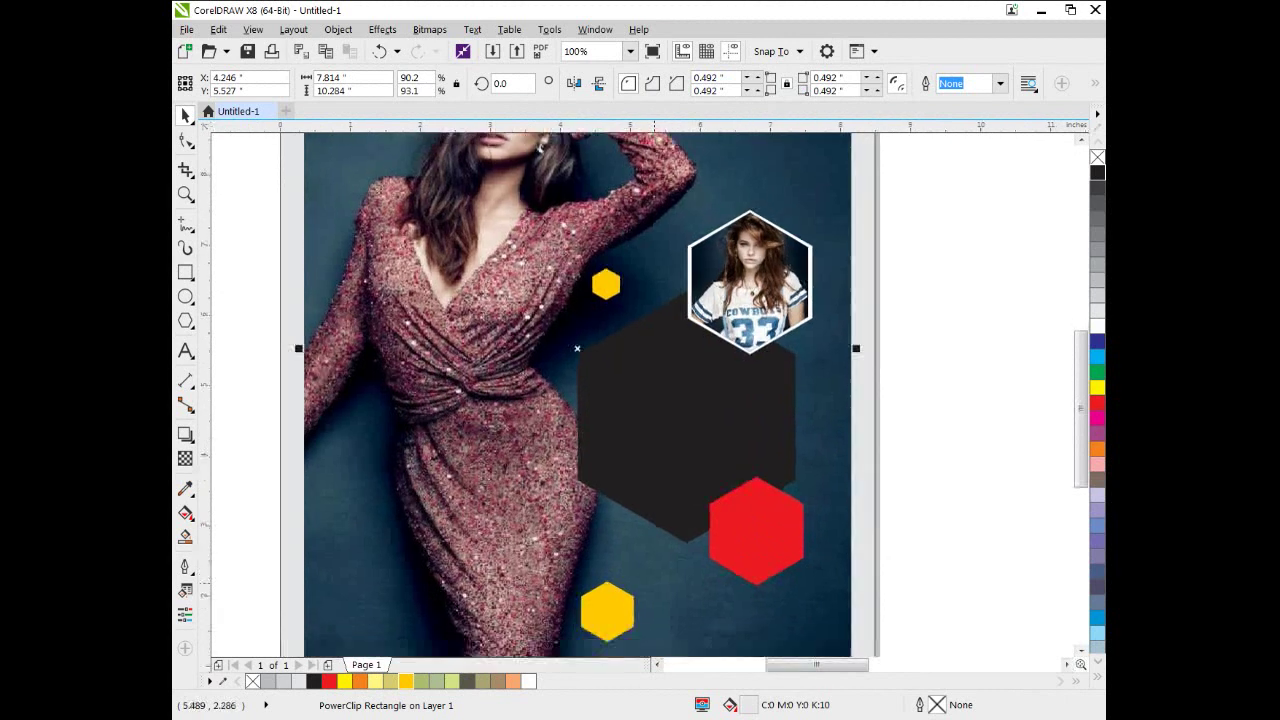
left_click(620, 597)
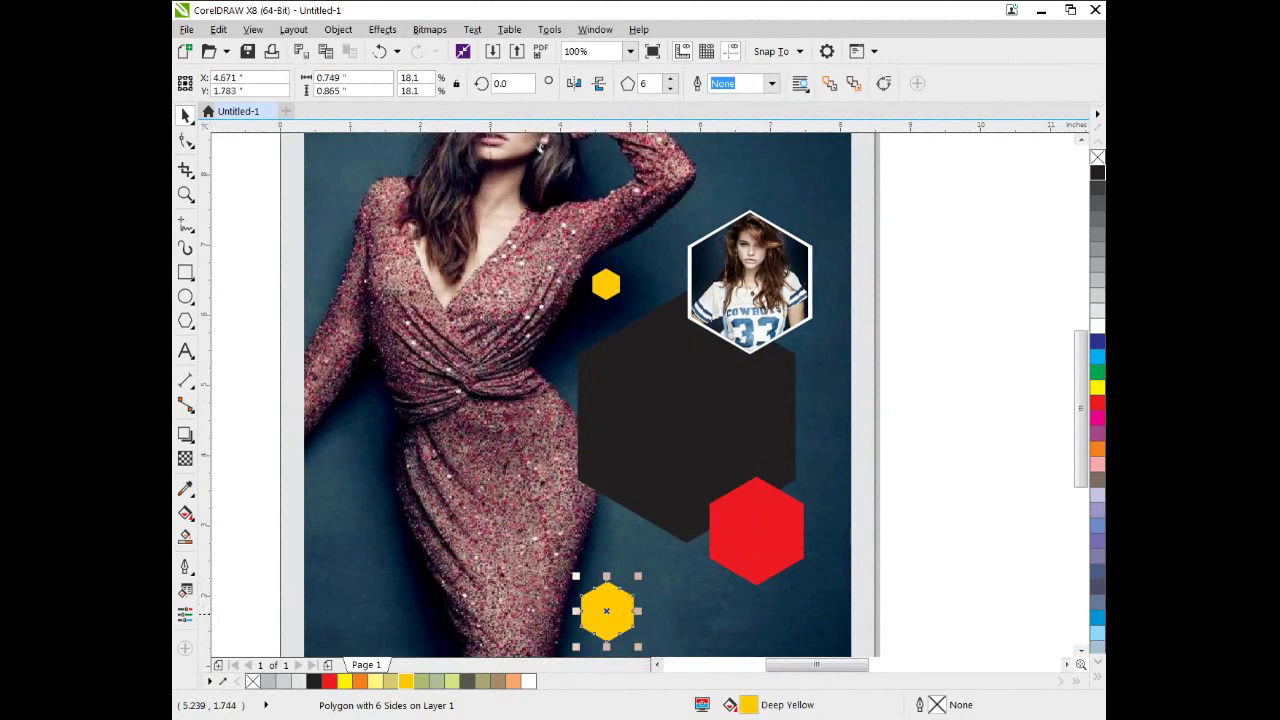
scroll(652, 594, "down", 2)
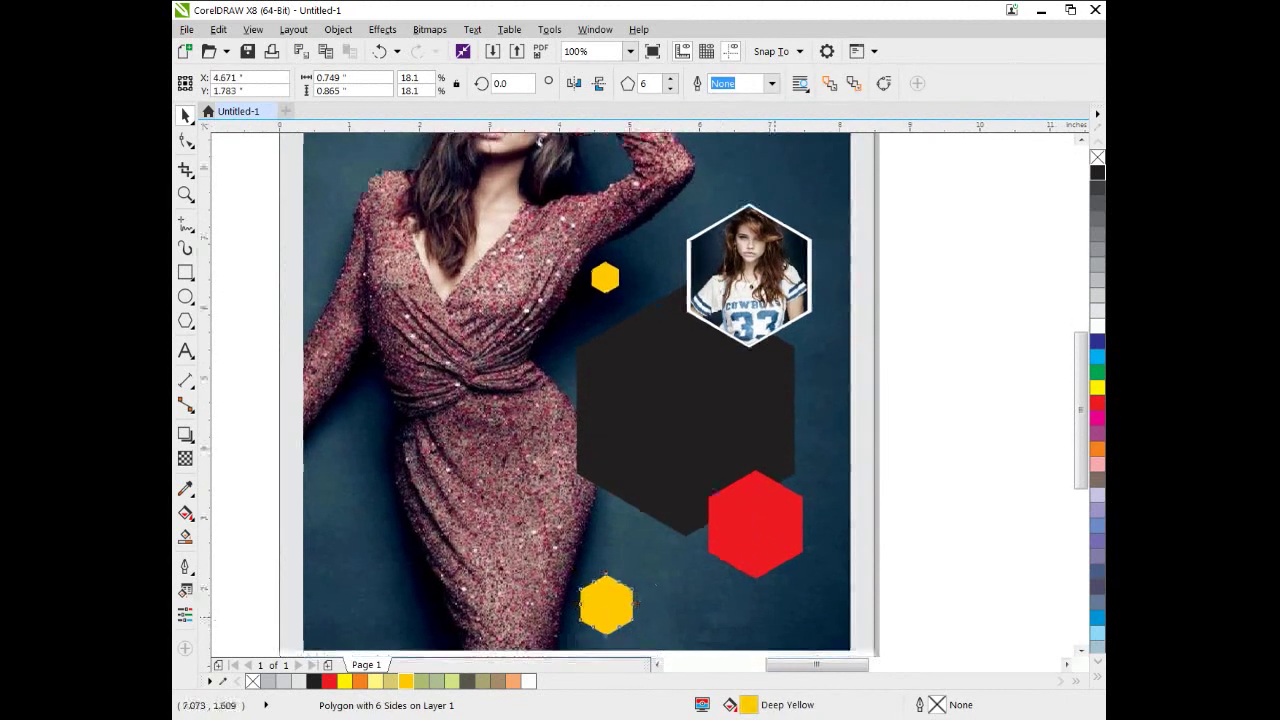
left_click_drag(668, 580, 681, 580)
left_click(858, 496)
left_click_drag(663, 346, 645, 348)
Copy both yellow hexagons to the main photo's upper-left corner so that the small and large copies overlap side by side
scroll(644, 347, "up", 1)
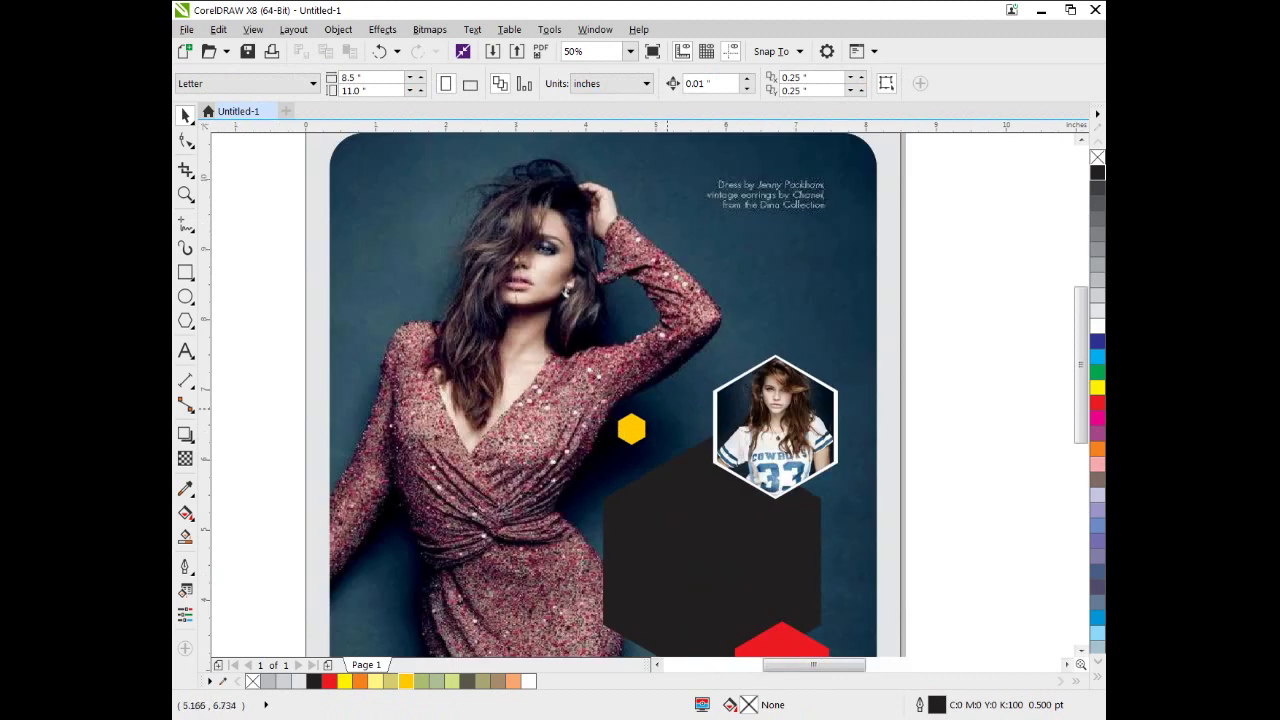
left_click_drag(614, 414, 355, 178)
right_click(355, 178)
left_click_drag(534, 501, 562, 418)
left_click_drag(679, 647, 432, 176)
right_click(432, 176)
left_click_drag(441, 183, 500, 358)
Fill the larger copied hexagon red and bring the small yellow one in front of it
scroll(497, 361, "up", 1)
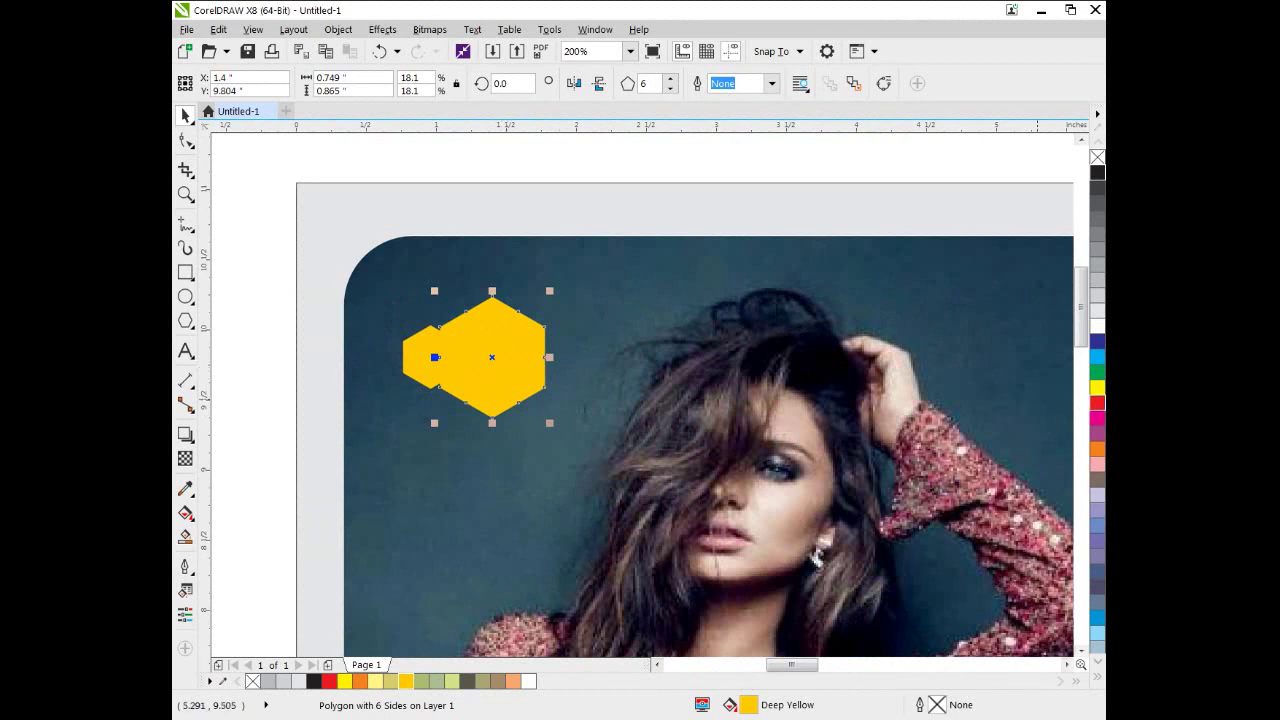
left_click(1097, 403)
left_click(419, 346)
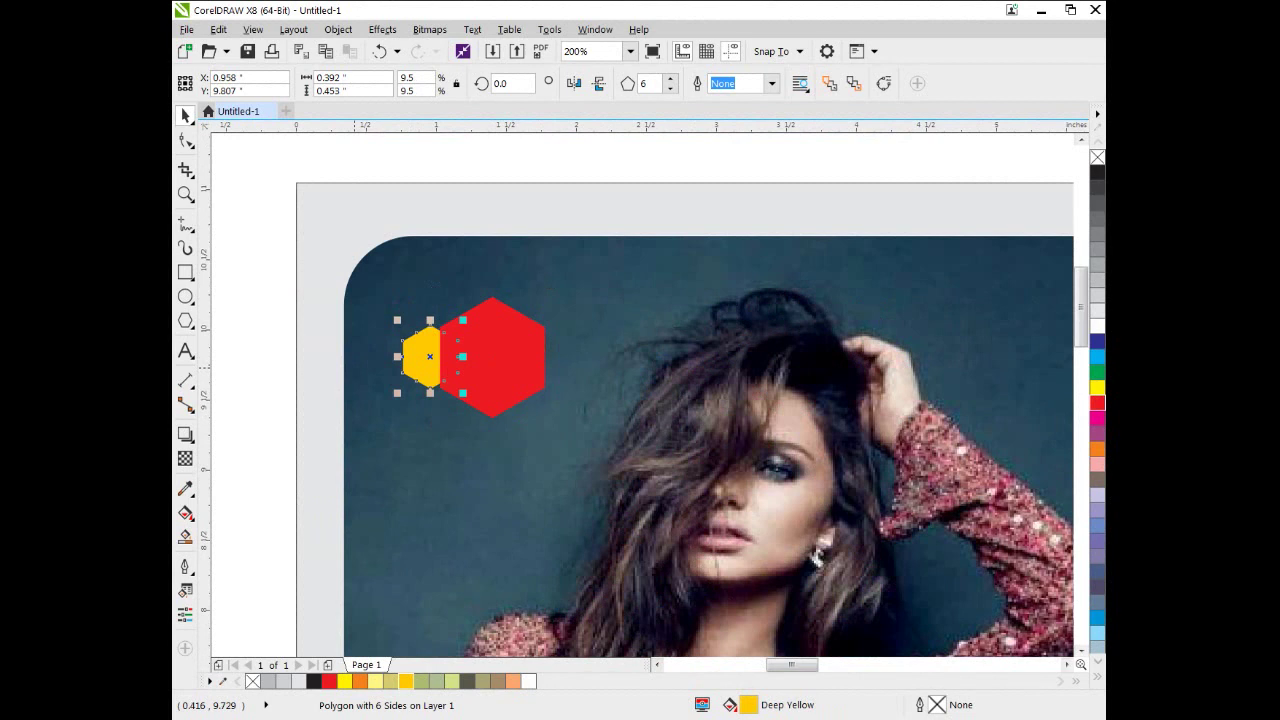
key("shift+Page_Up")
Shrink the upper-left red hexagon to about 0.52 by 0.60 in and lower it slightly beside the yellow one
left_click(500, 362)
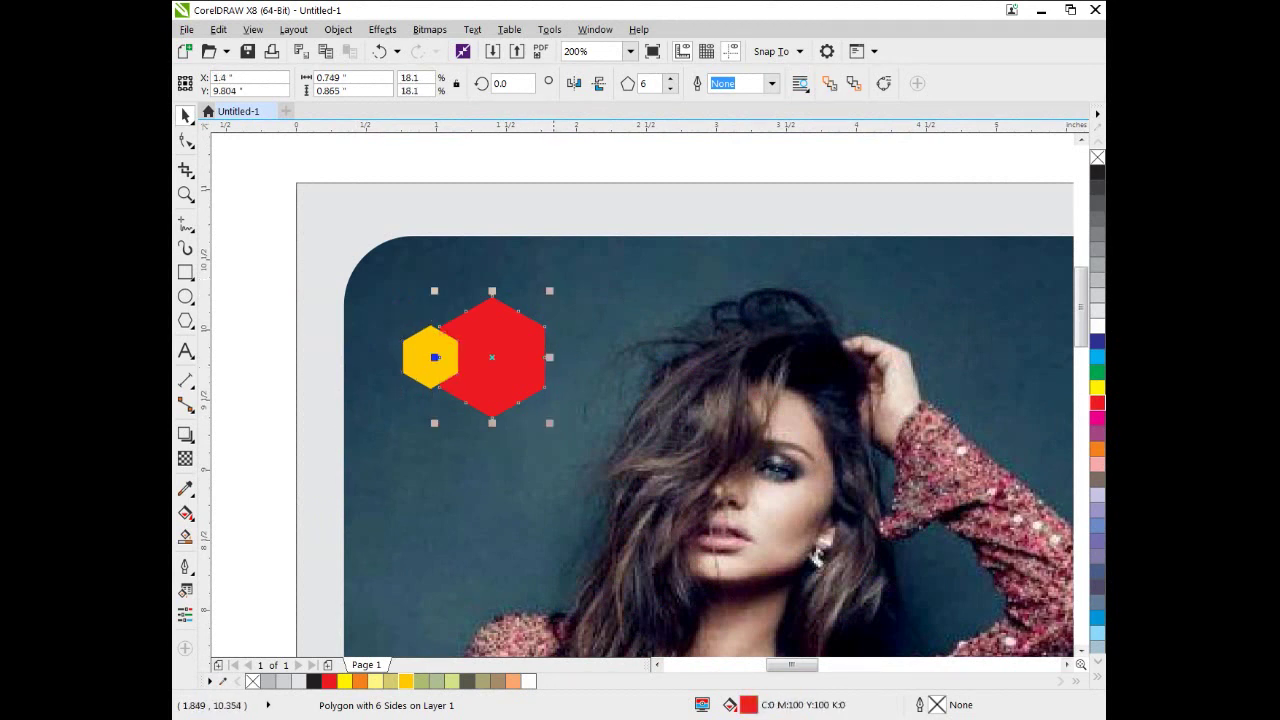
left_click_drag(549, 291, 539, 320)
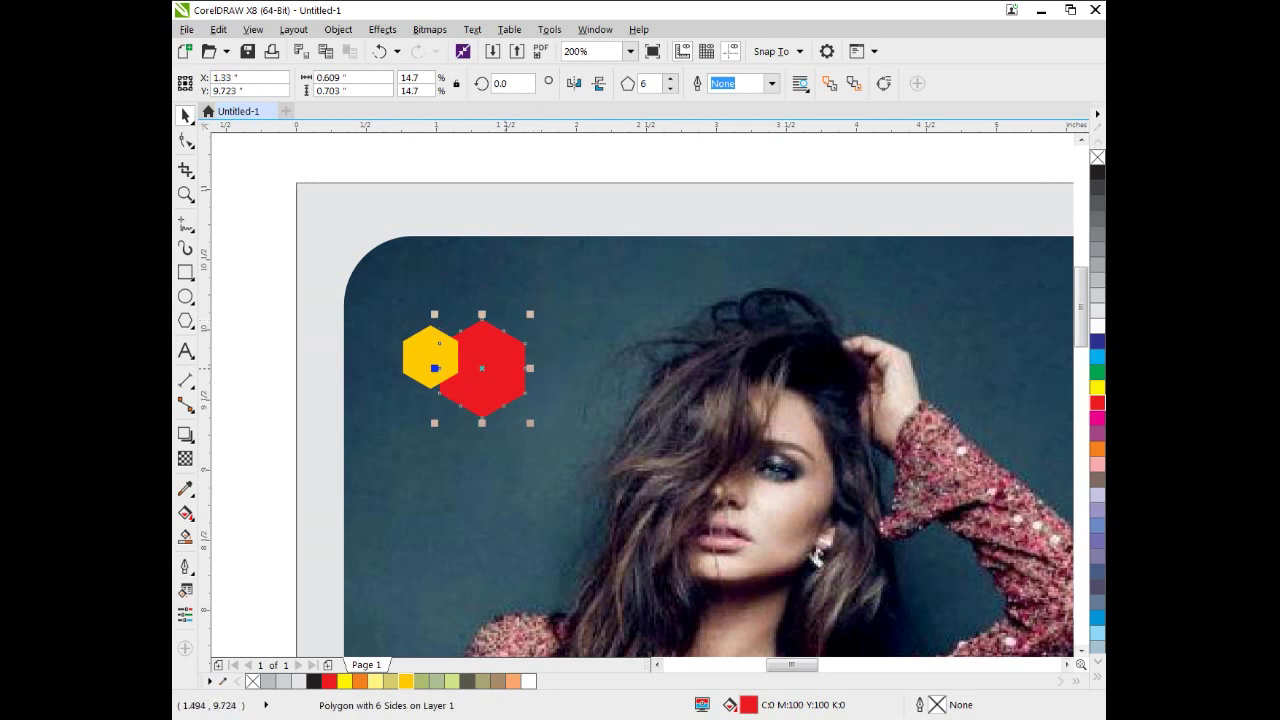
left_click_drag(482, 368, 483, 383)
scroll(499, 377, "down", 2)
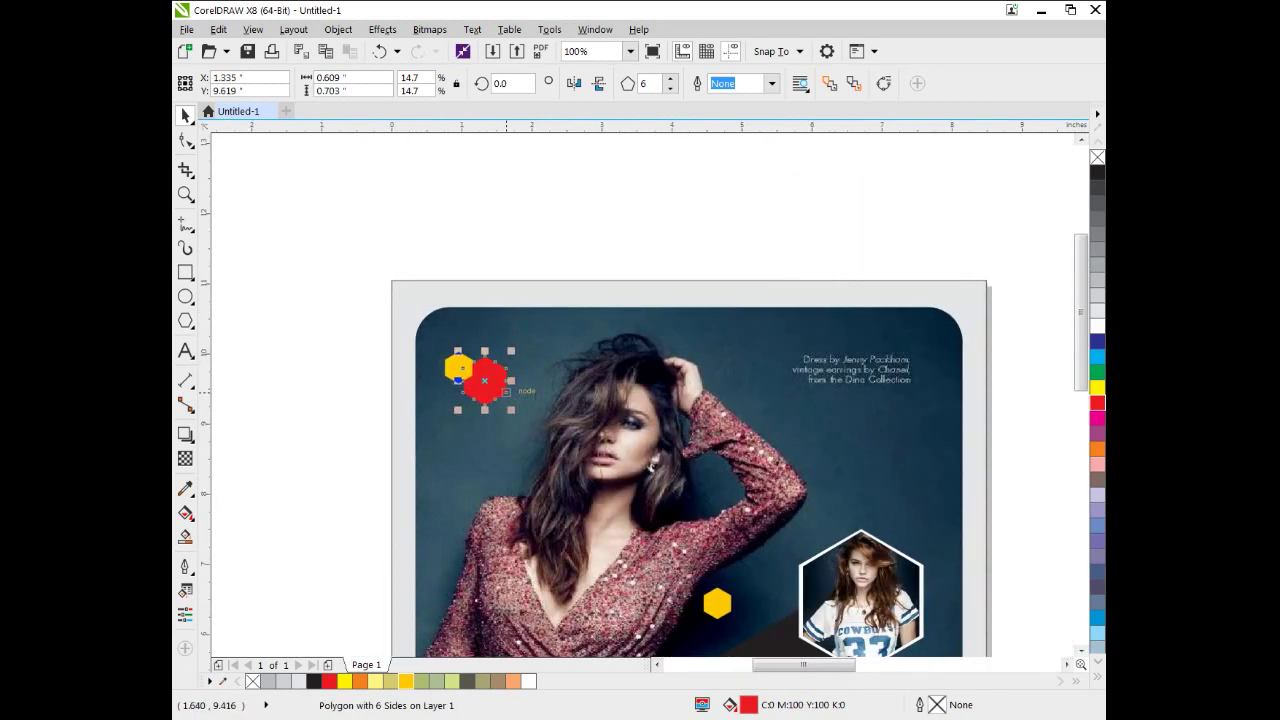
scroll(507, 374, "up", 2)
left_click_drag(509, 421, 486, 384)
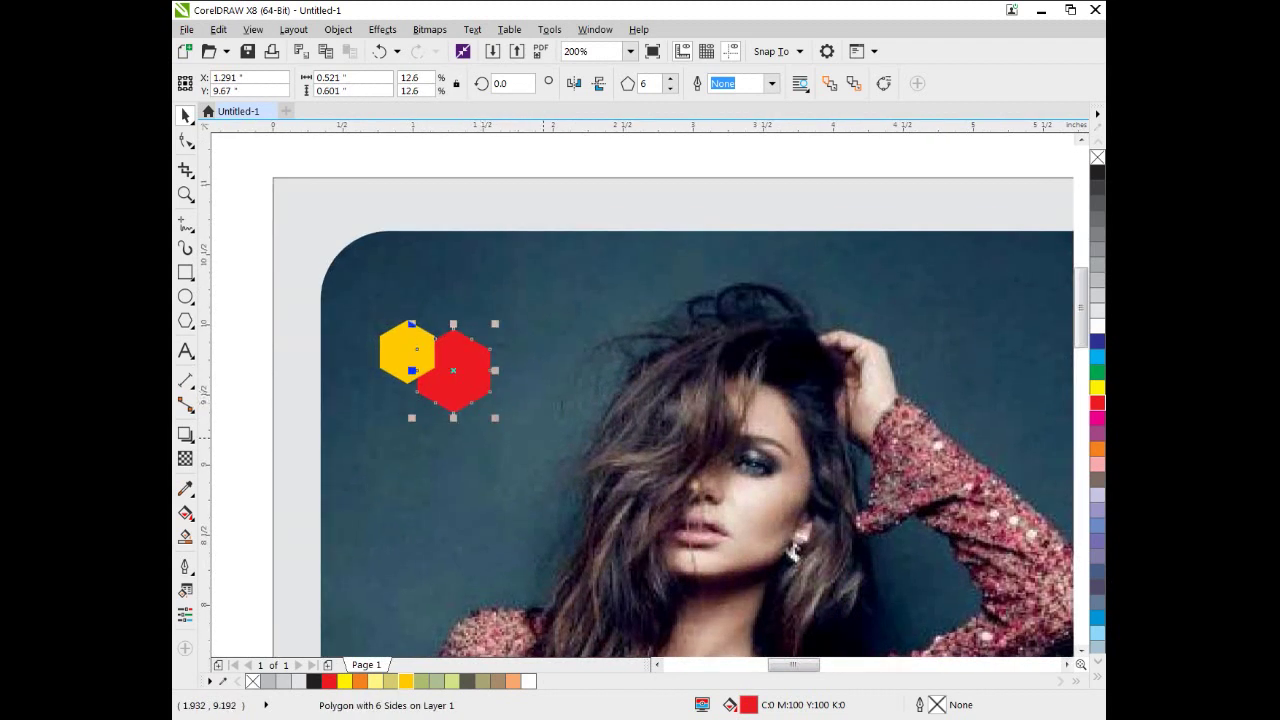
Move the upper-left red hexagon diagonally down and right of the small yellow one so they no longer overlap
scroll(486, 384, "down", 2)
scroll(490, 384, "down", 2)
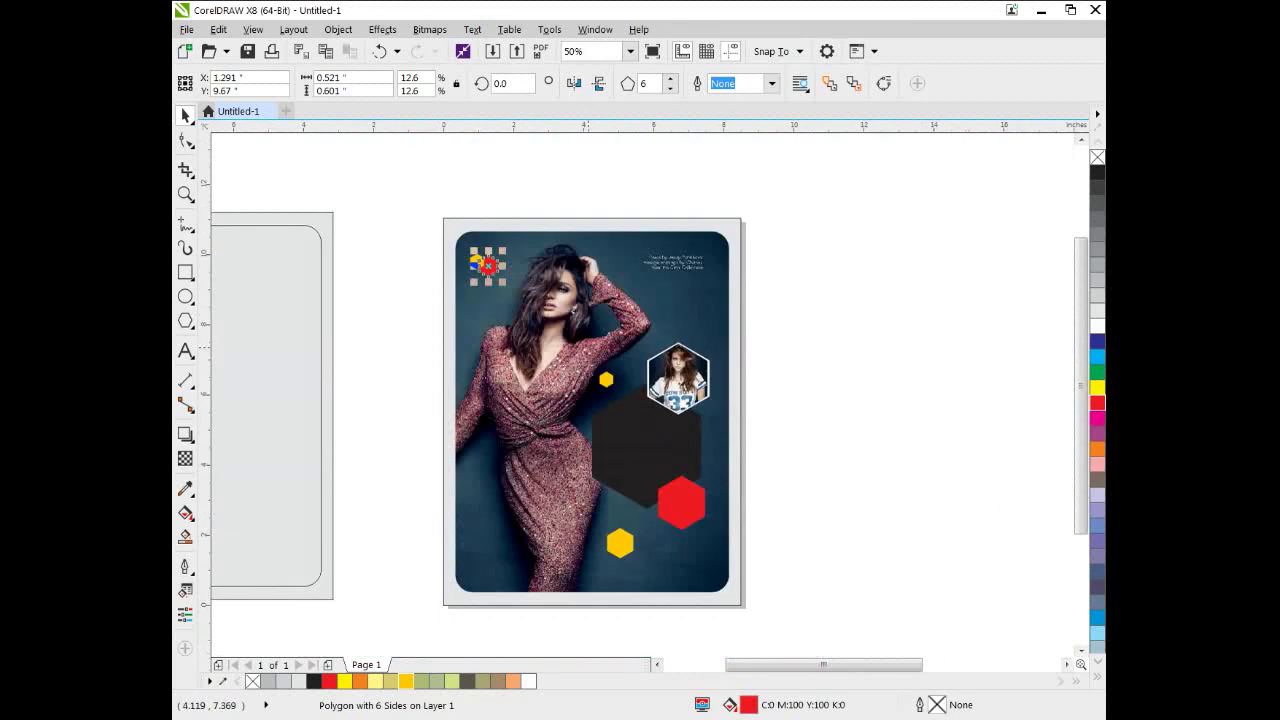
left_click_drag(640, 416, 606, 418)
left_click(820, 302)
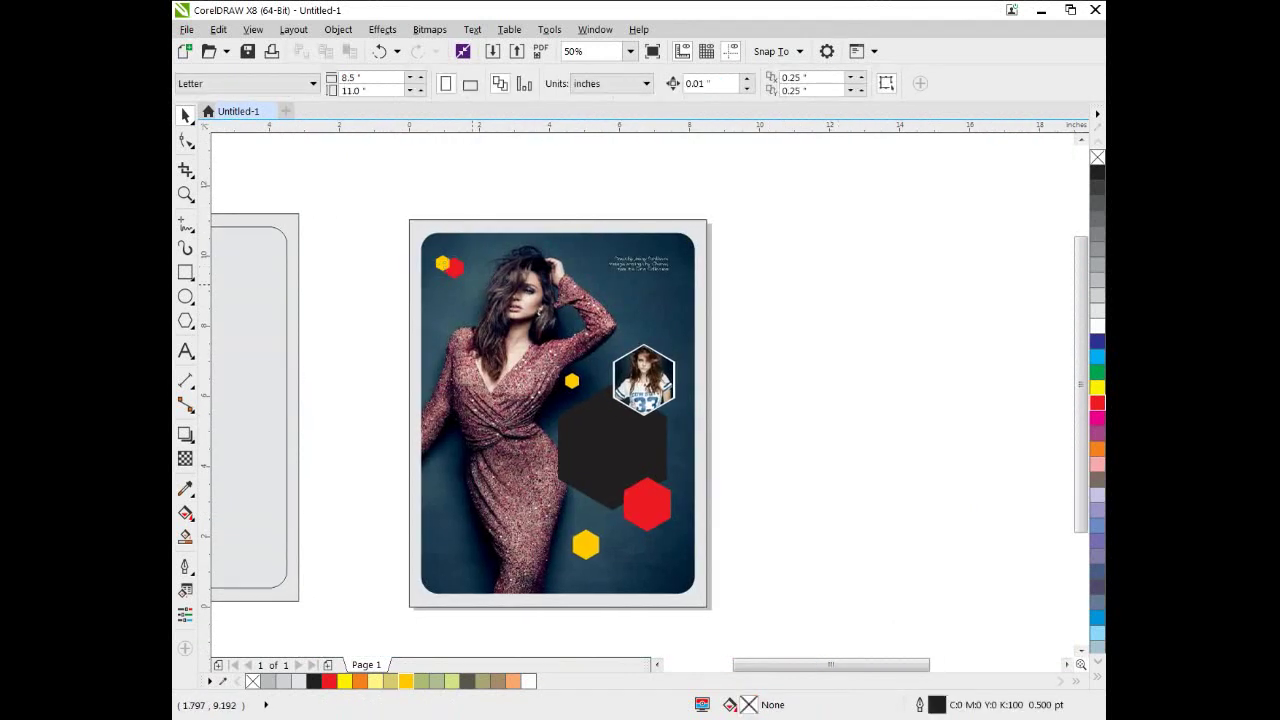
scroll(449, 312, "up", 2)
left_click_drag(458, 276, 464, 300)
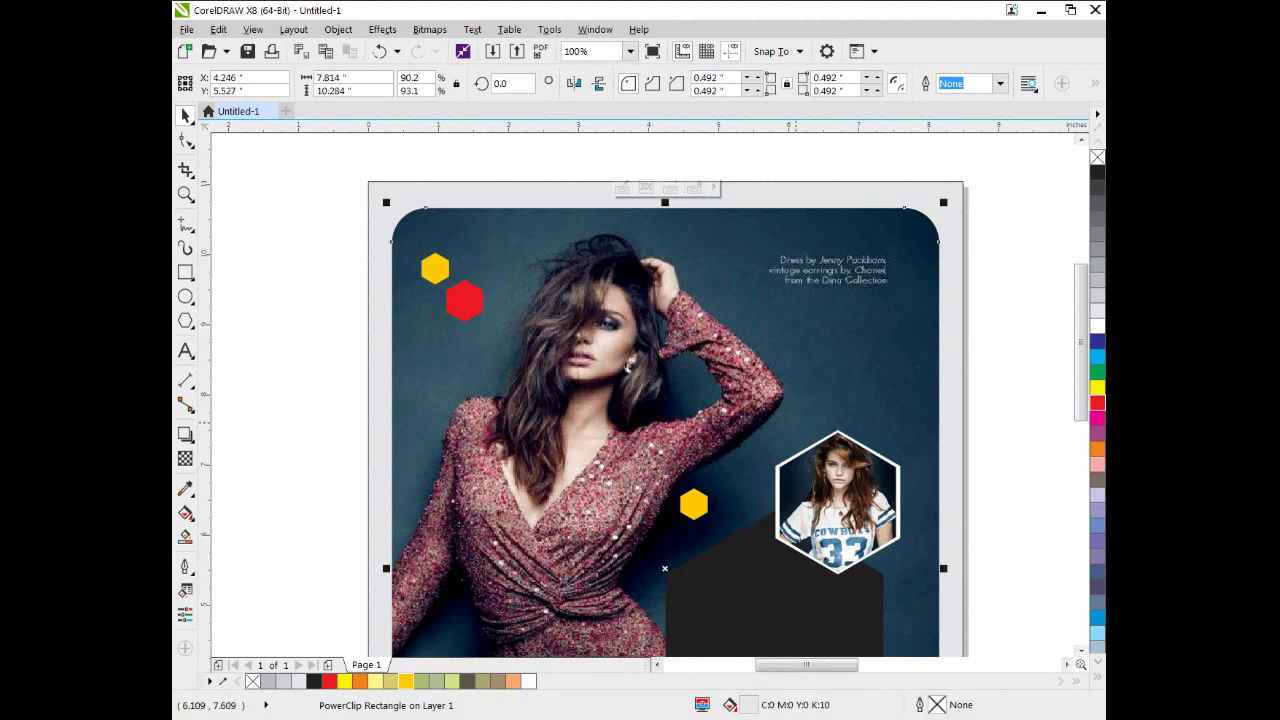
Copy the small upper-left yellow hexagon to just above the jersey photo hexagon and fill the copy red
scroll(796, 418, "down", 2)
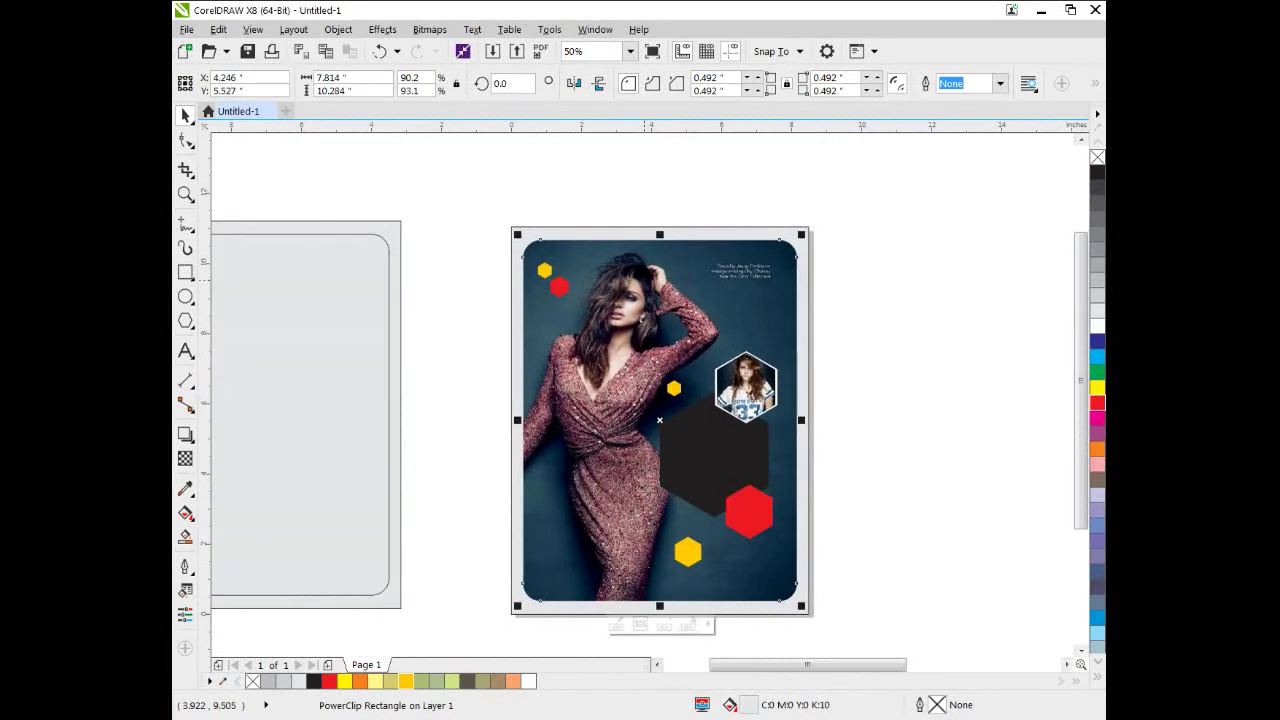
left_click_drag(544, 270, 764, 328)
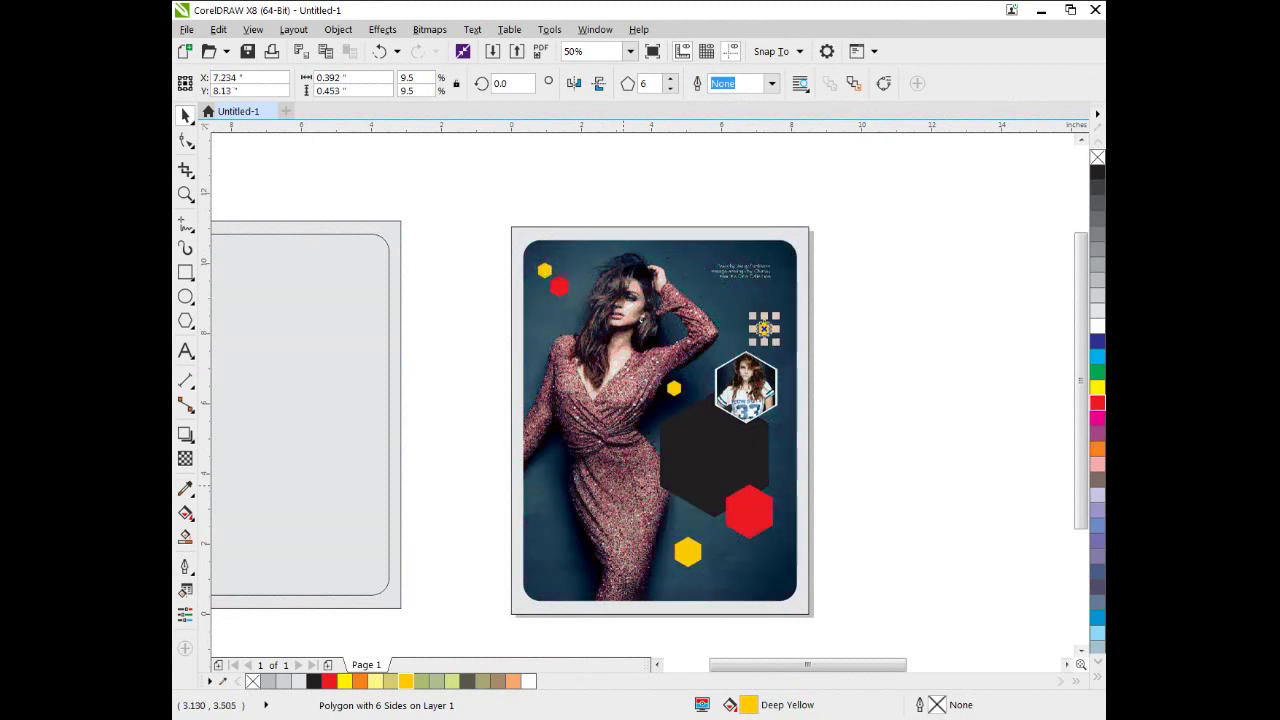
left_click(329, 681)
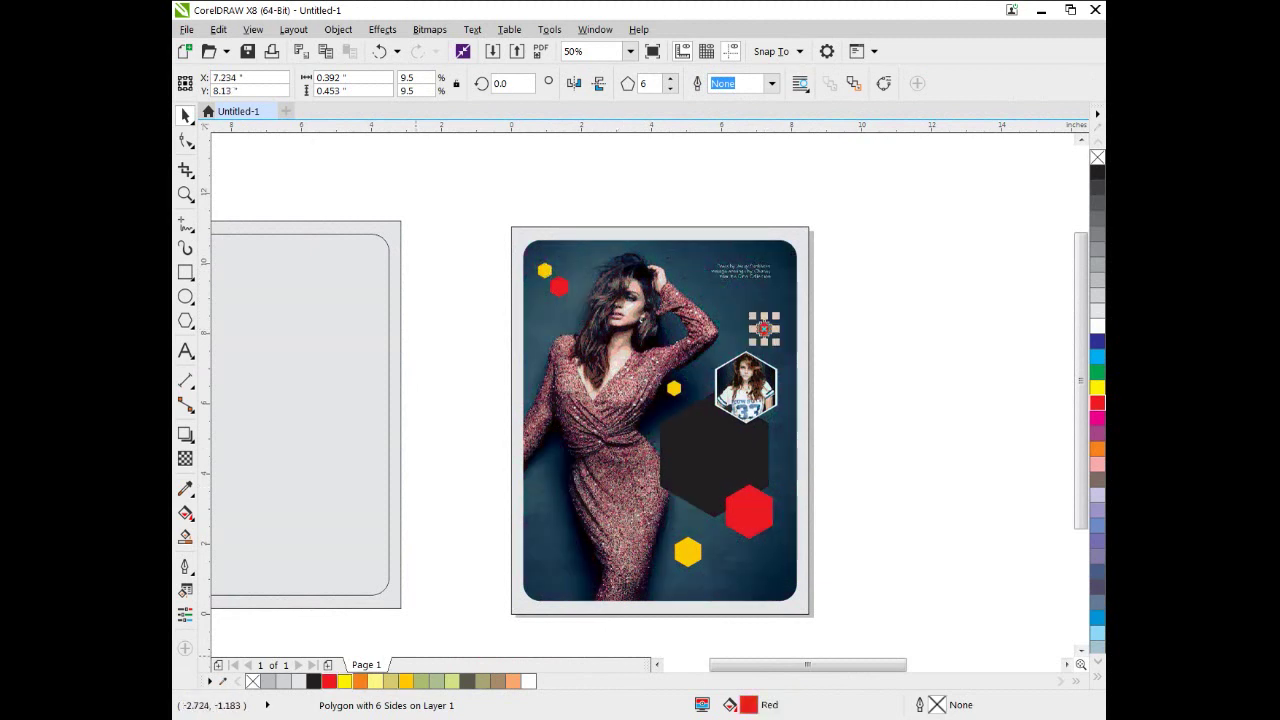
key("Escape")
Apply a uniform transparency of 16 to the upper-left red hexagon and make the neighbouring yellow hexagon slightly transparent
scroll(671, 266, "up", 1)
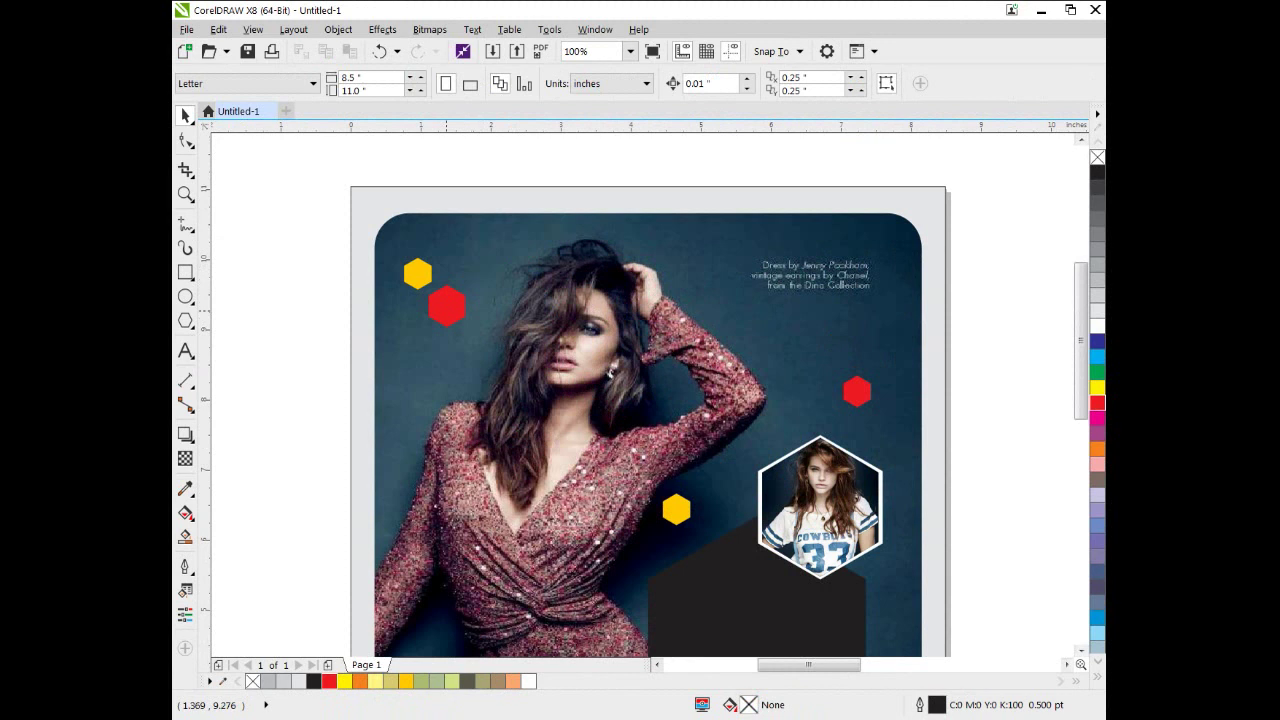
left_click(446, 307)
left_click(185, 458)
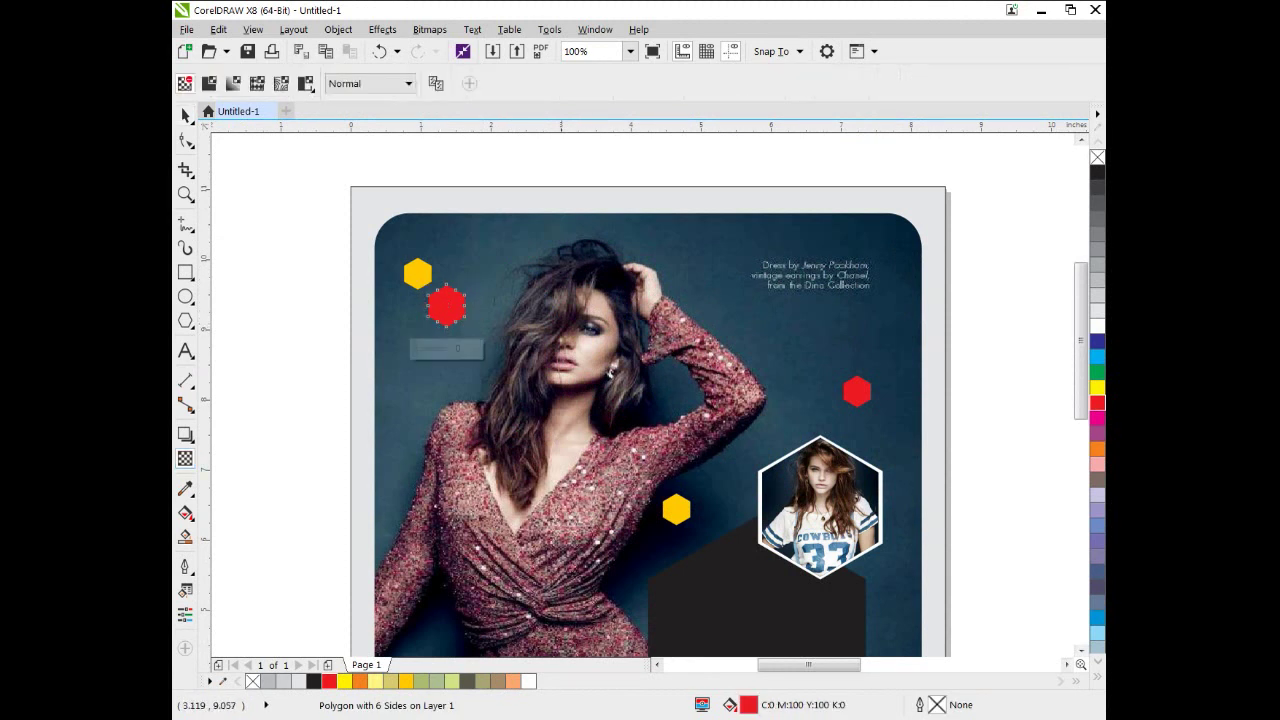
left_click_drag(415, 349, 420, 349)
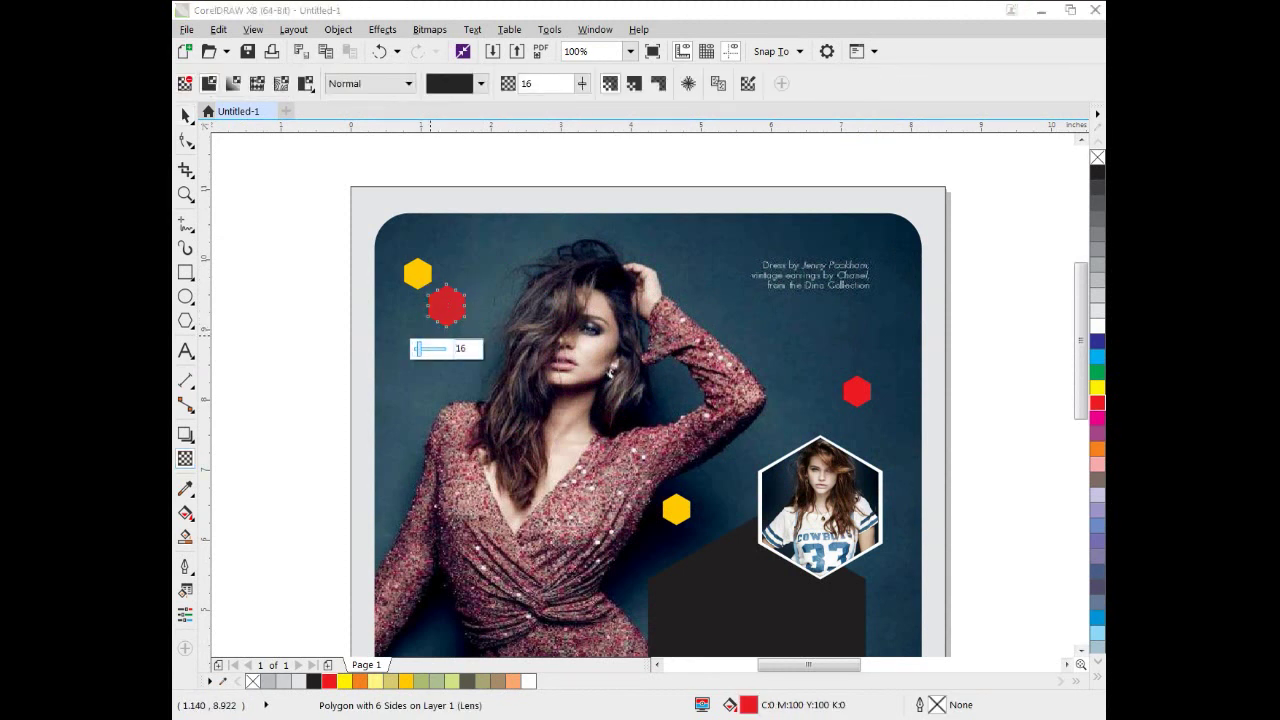
left_click(441, 280)
left_click(415, 268)
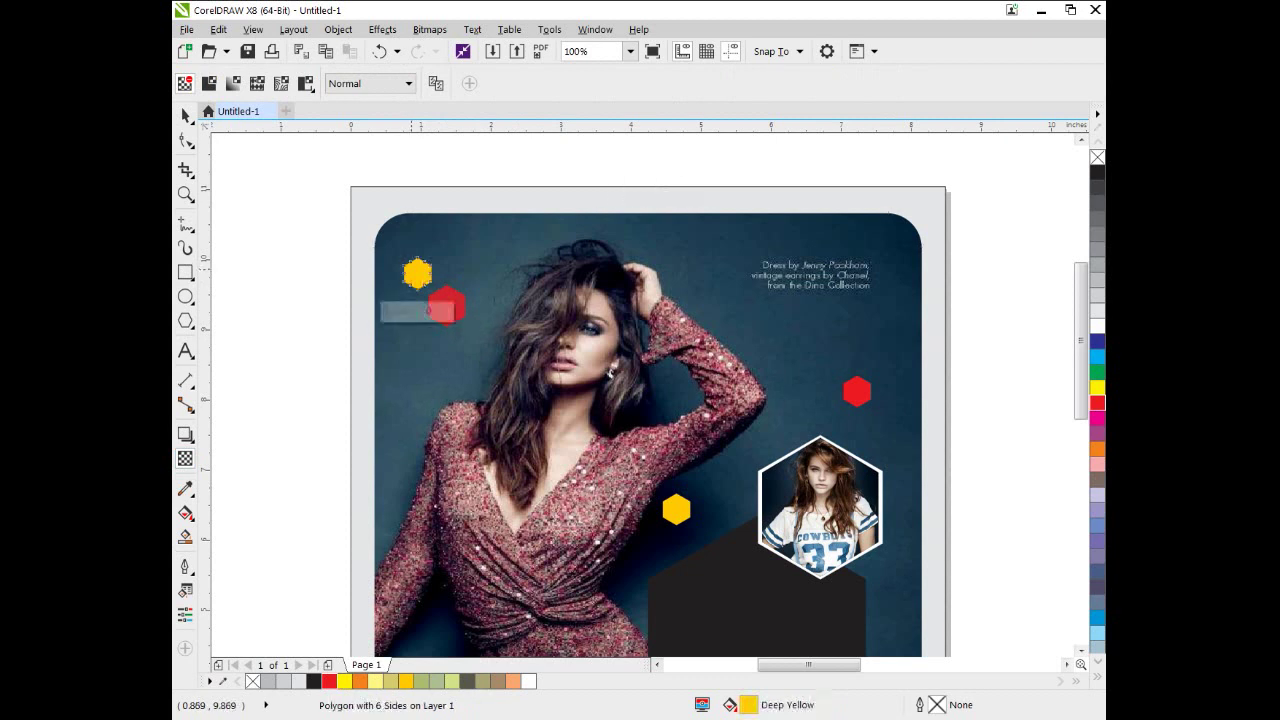
left_click_drag(386, 311, 391, 311)
left_click(525, 293)
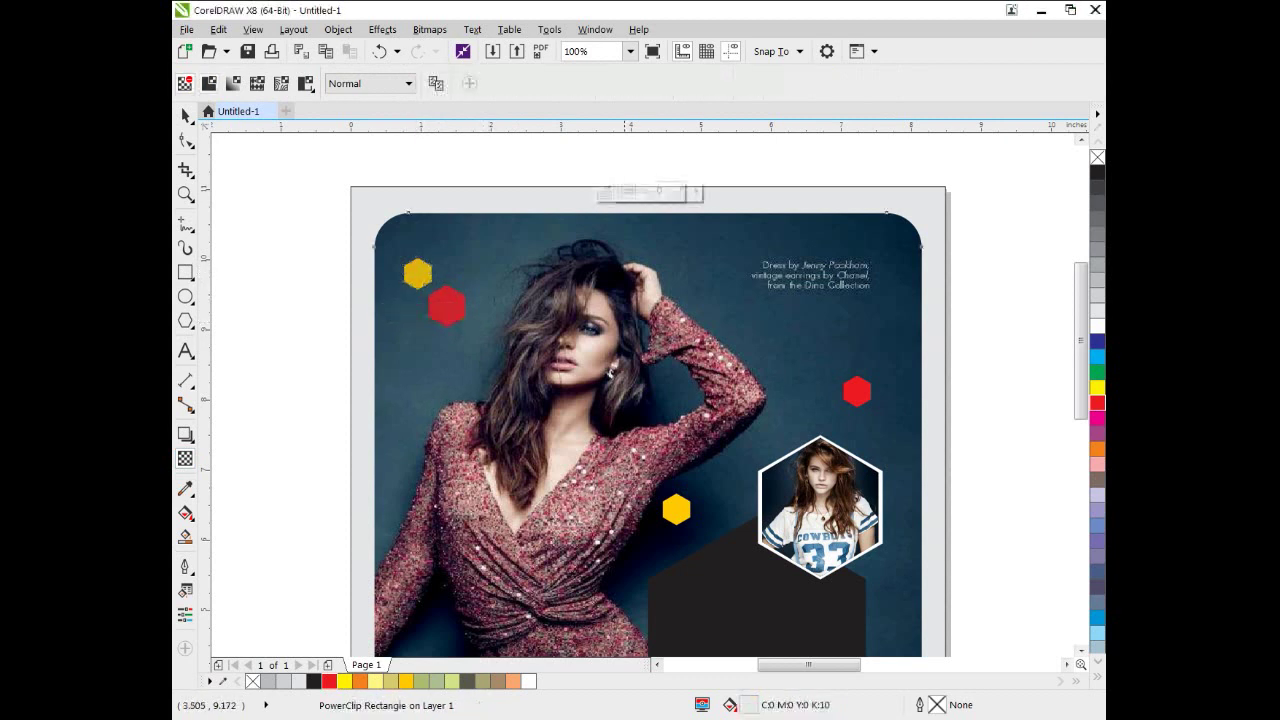
Make the small red hexagon above the jersey photo and the small yellow one above the black hexagon slightly transparent
left_click(851, 394)
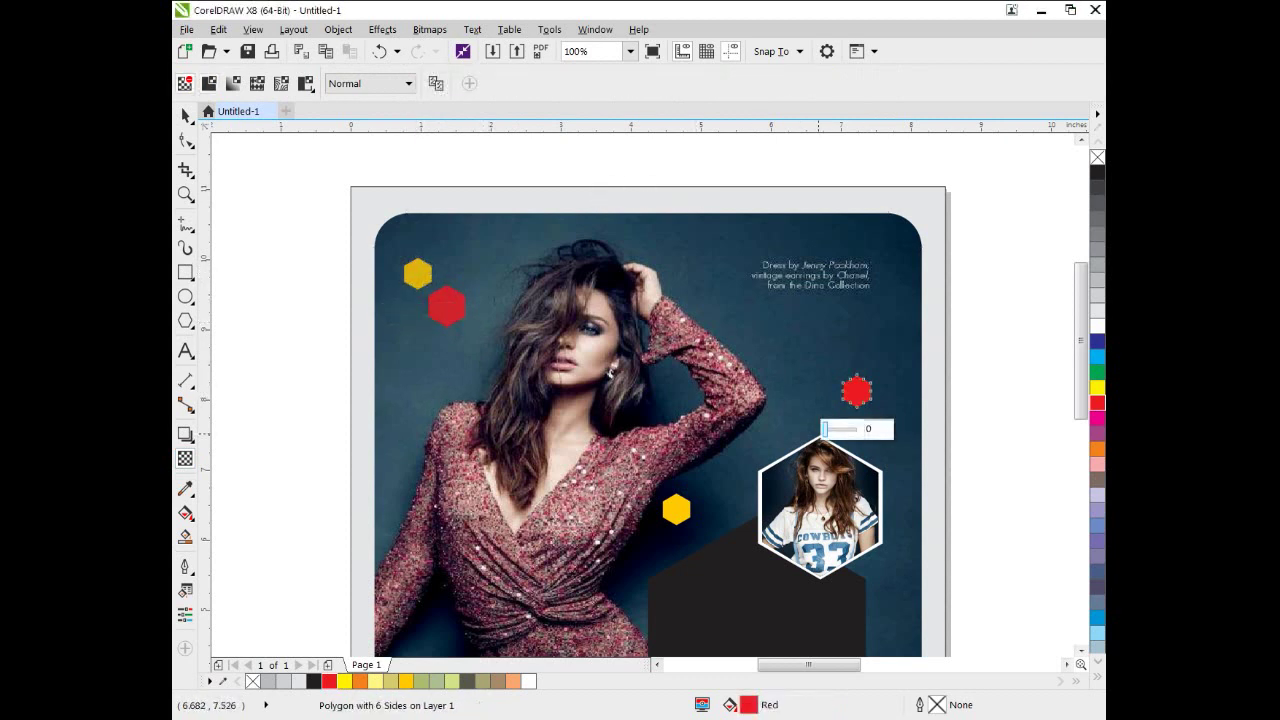
left_click_drag(825, 429, 834, 429)
left_click(676, 510)
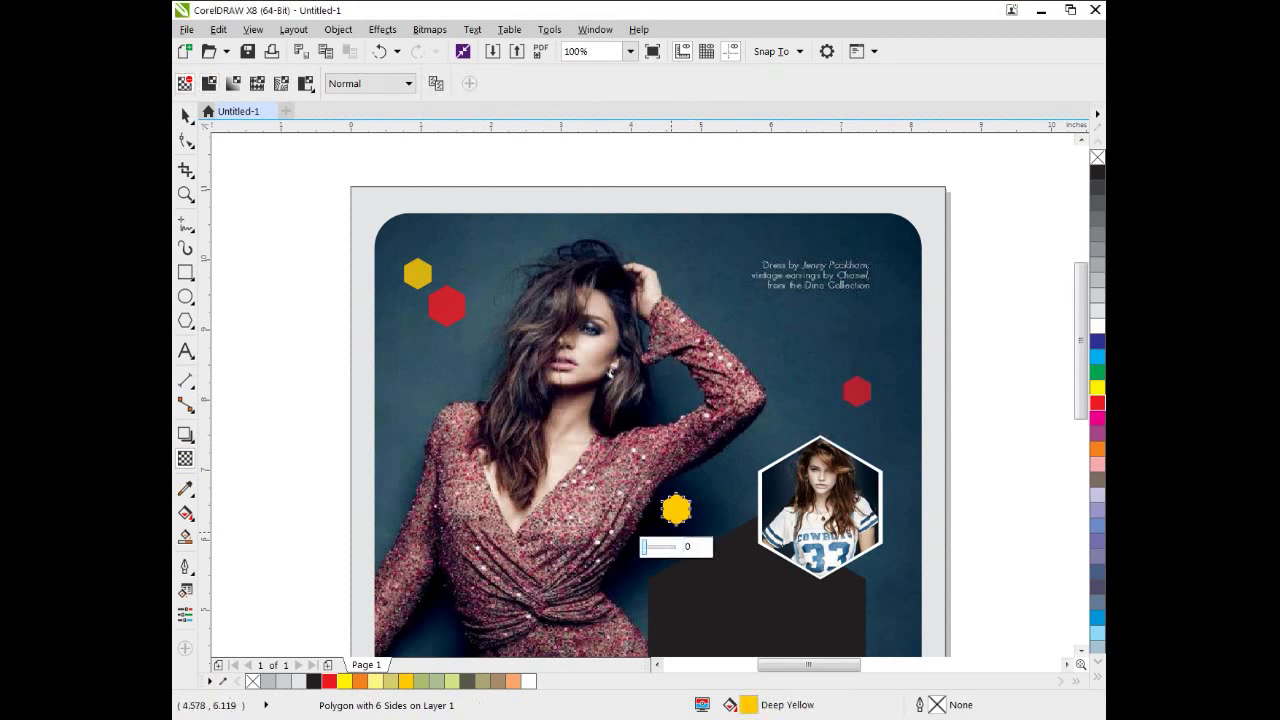
left_click_drag(644, 547, 648, 547)
left_click(741, 488)
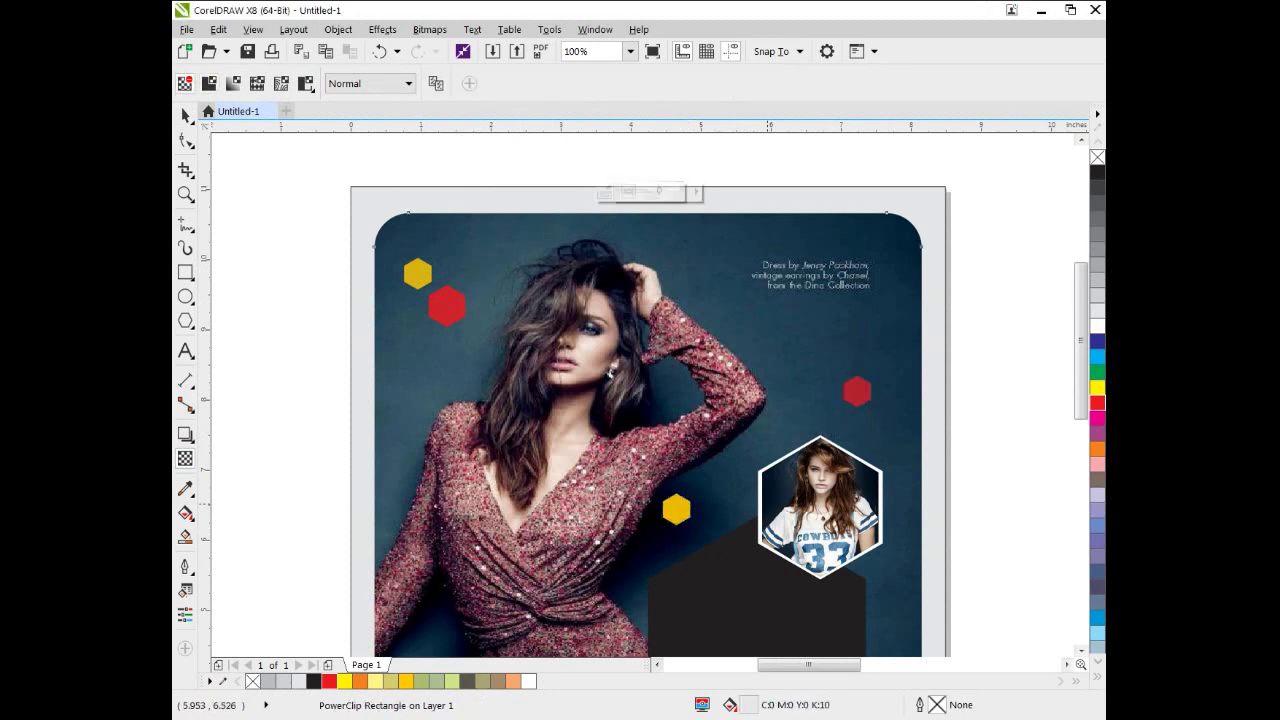
Set the large black hexagon's uniform transparency to 10
left_click_drag(767, 502, 729, 303)
left_click(680, 428)
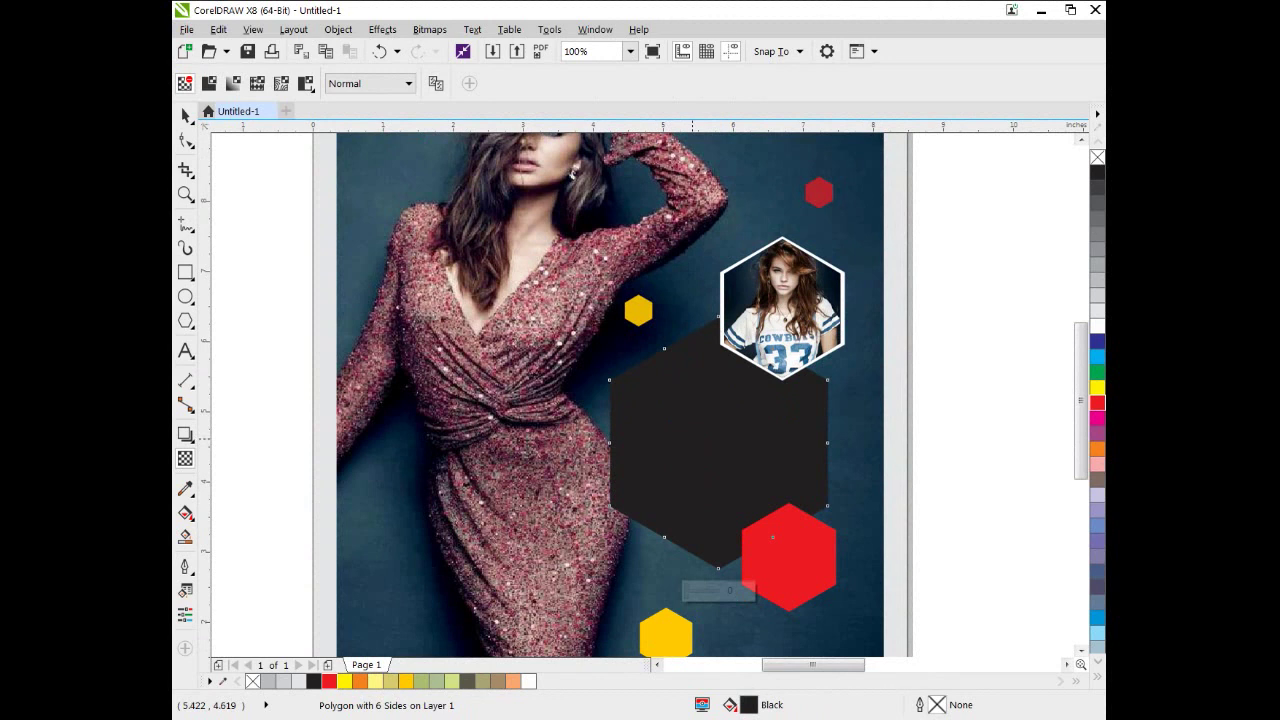
mouse_move(686, 590)
left_mouse_down()
mouse_move(700, 590)
mouse_move(684, 590)
left_mouse_up()
left_click(681, 592)
left_click(698, 498)
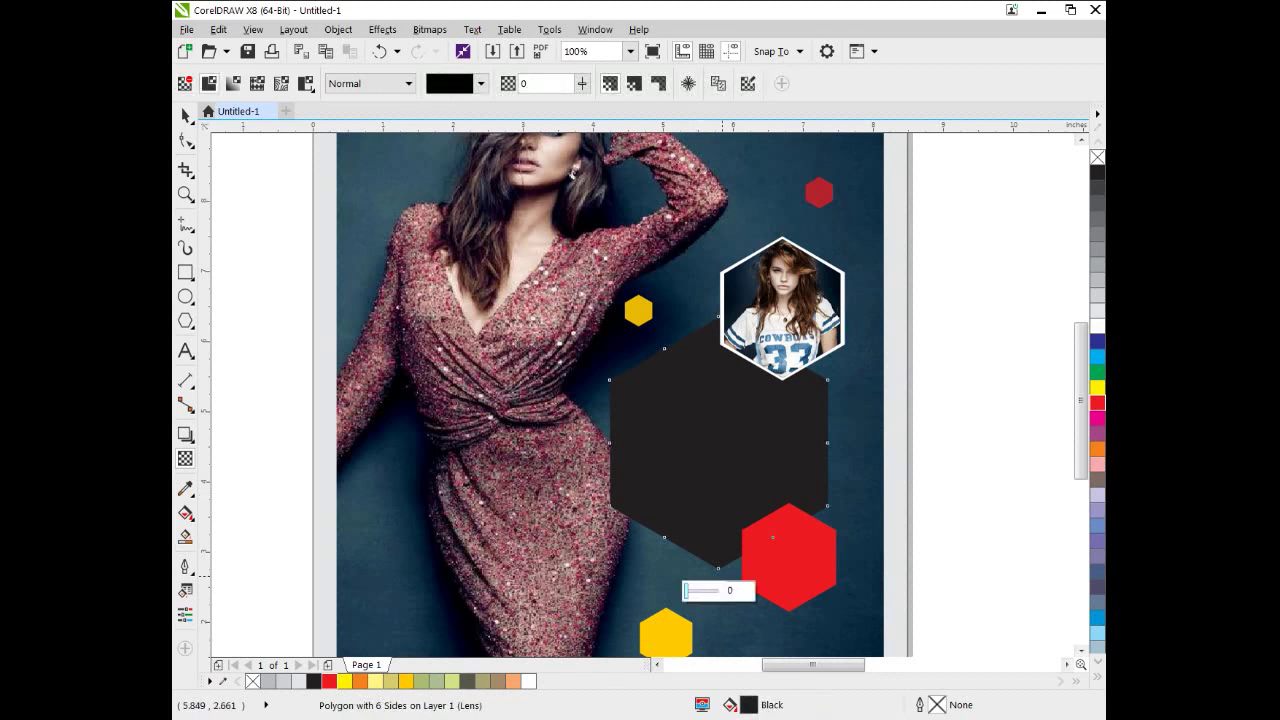
double_click(730, 590)
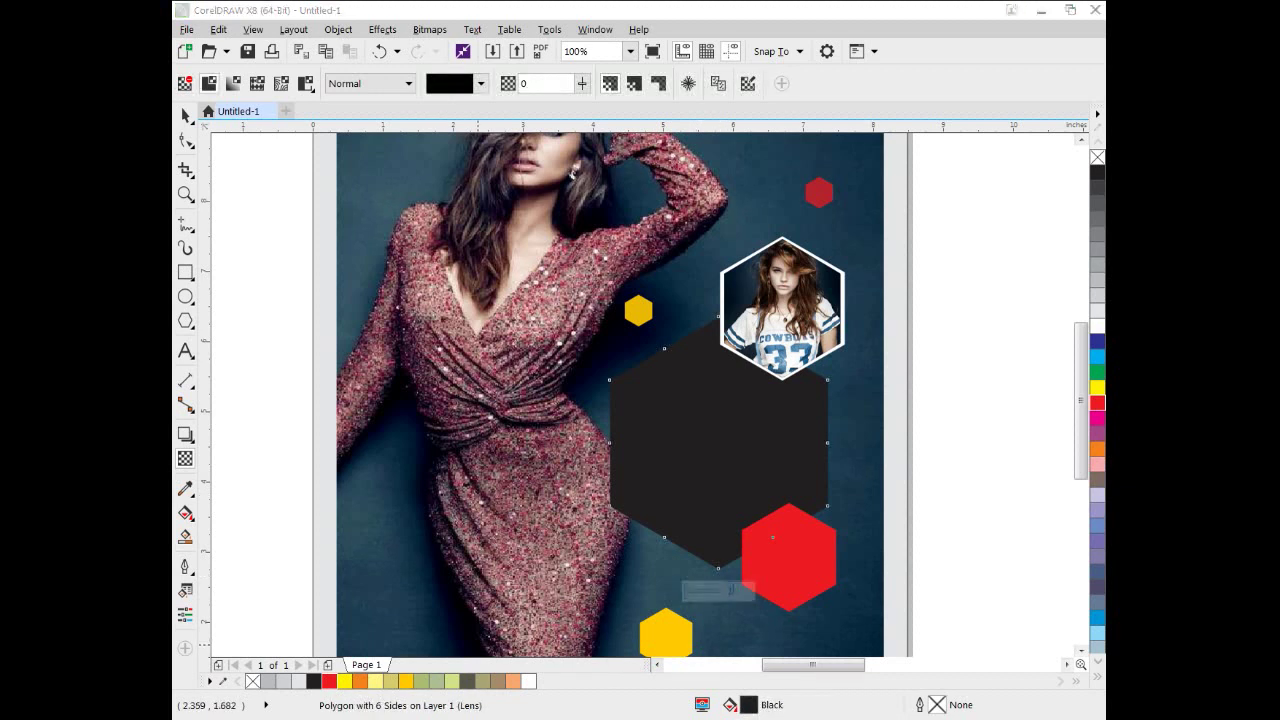
Set the large red hexagon's transparency to 10 and select the yellow hexagon below the black one
left_click(801, 560)
left_click_drag(803, 562, 774, 503)
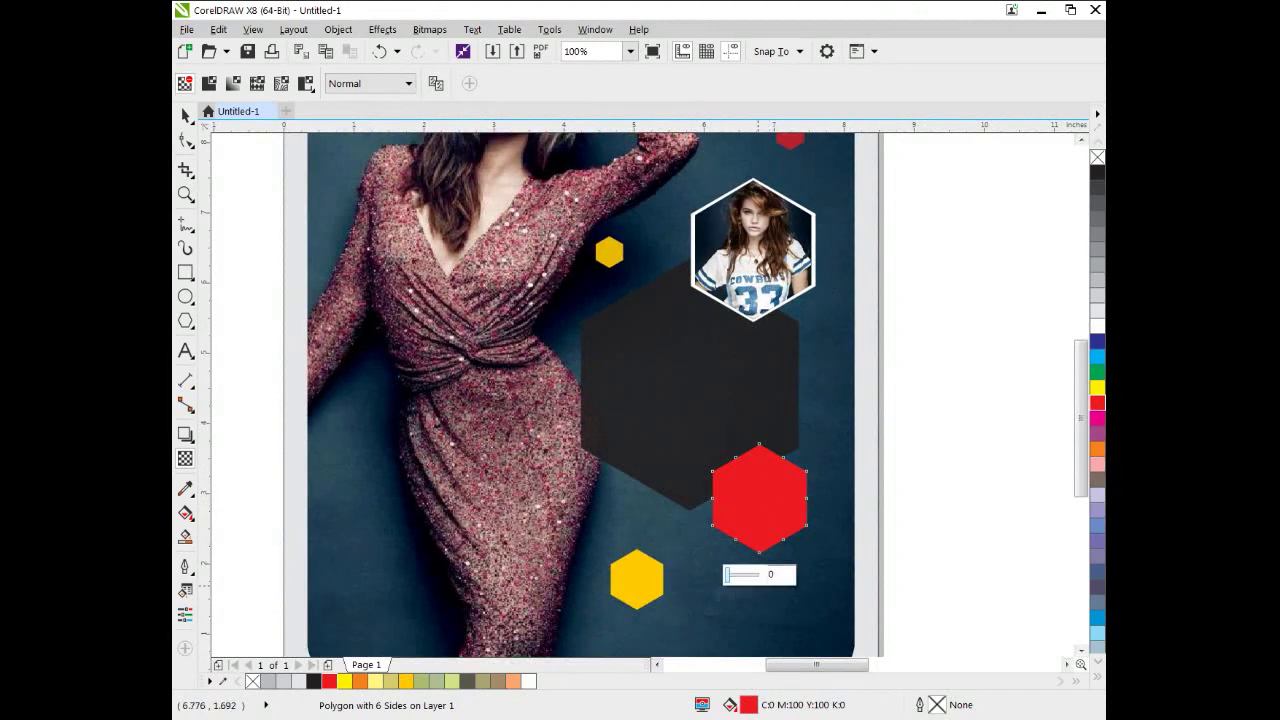
double_click(770, 574)
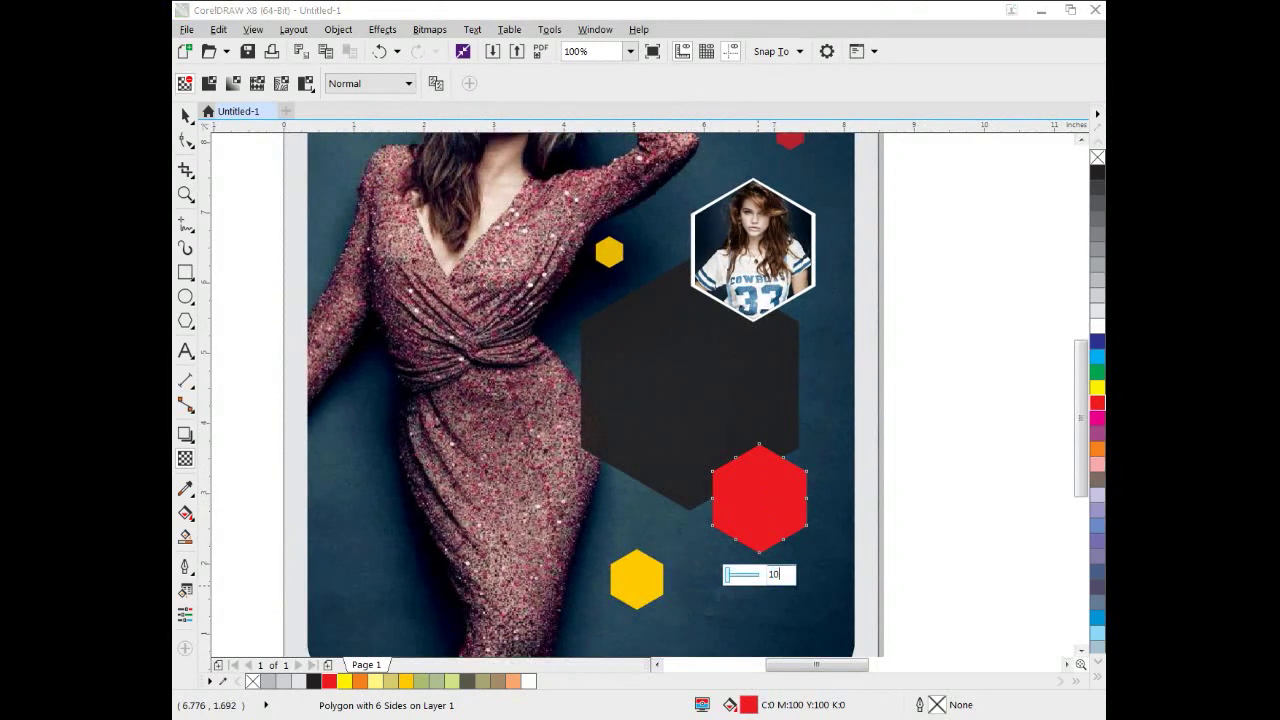
left_click(674, 533)
left_click(688, 464)
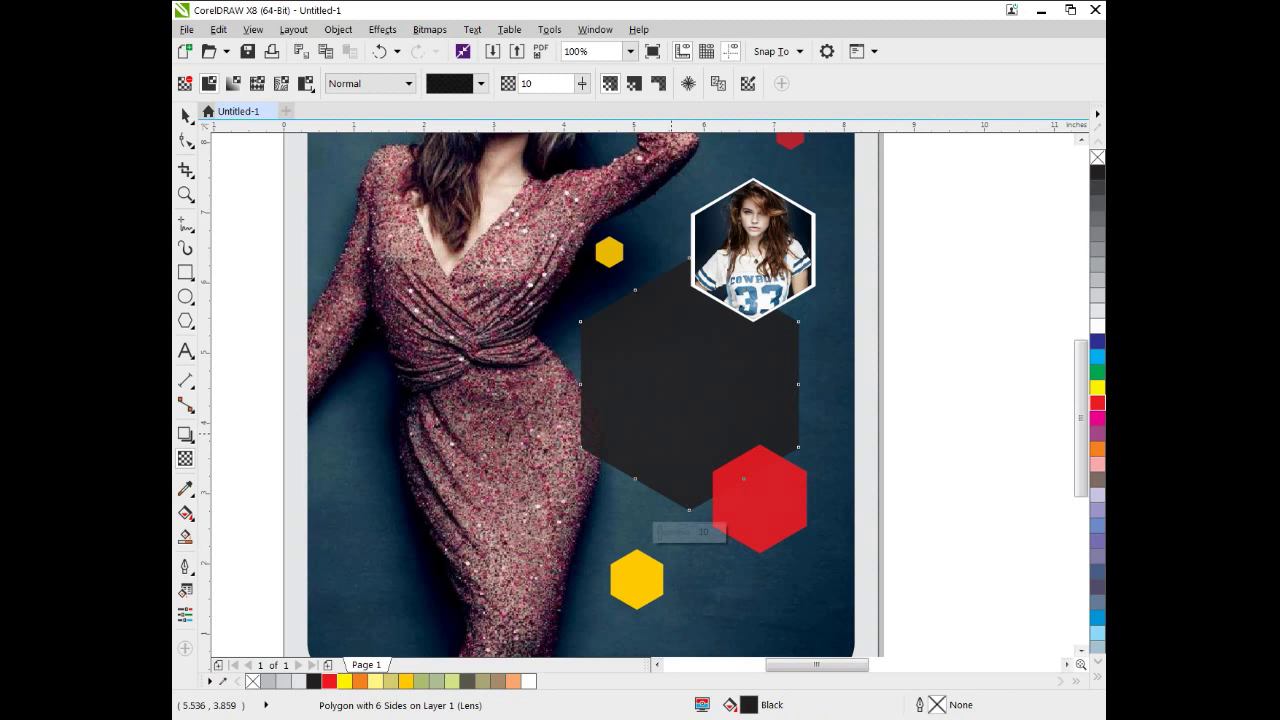
left_click(749, 494)
left_click(623, 575)
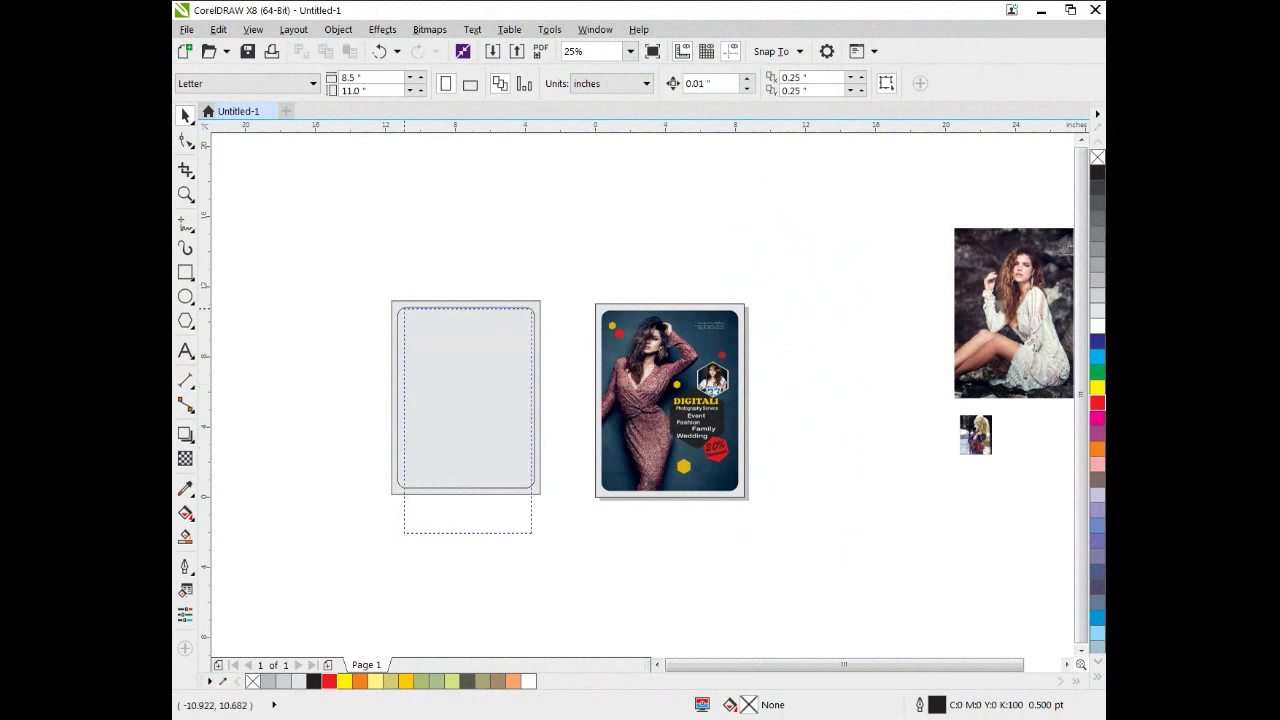
PowerClip the photo of the seated woman in white into the blank layout's rounded rectangle and open the clipped contents for editing
left_click(998, 269)
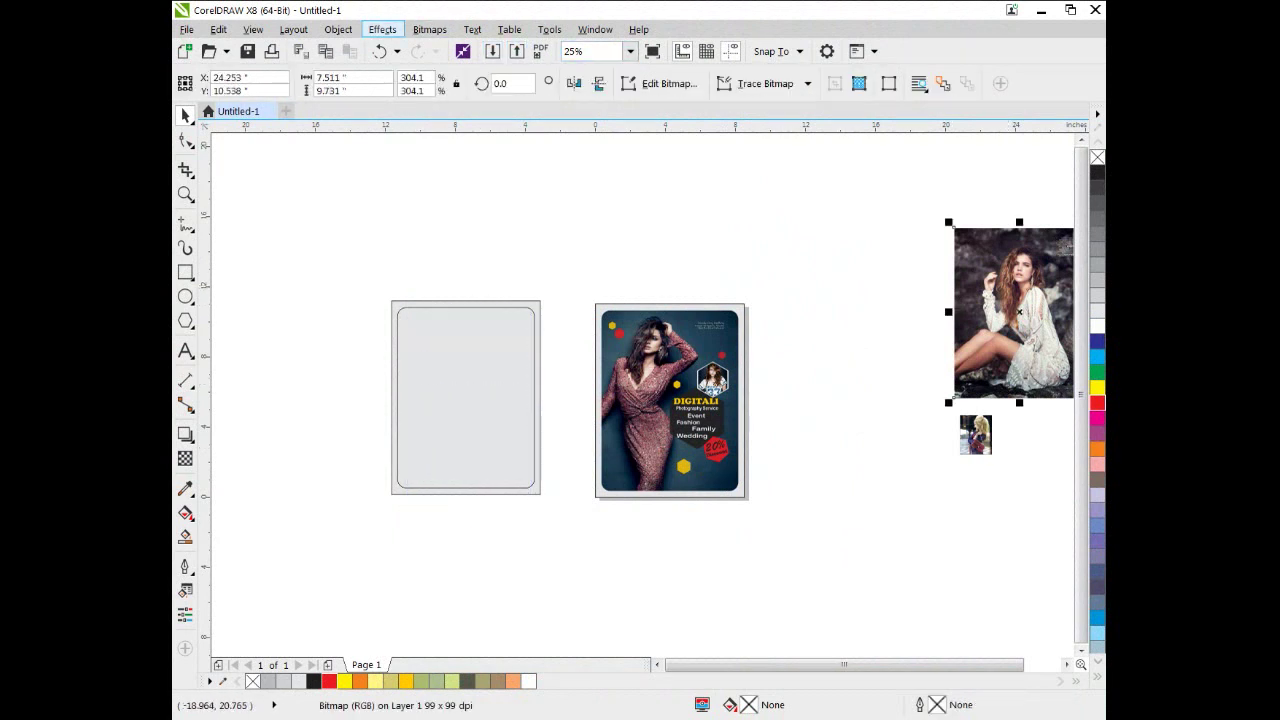
left_click(382, 30)
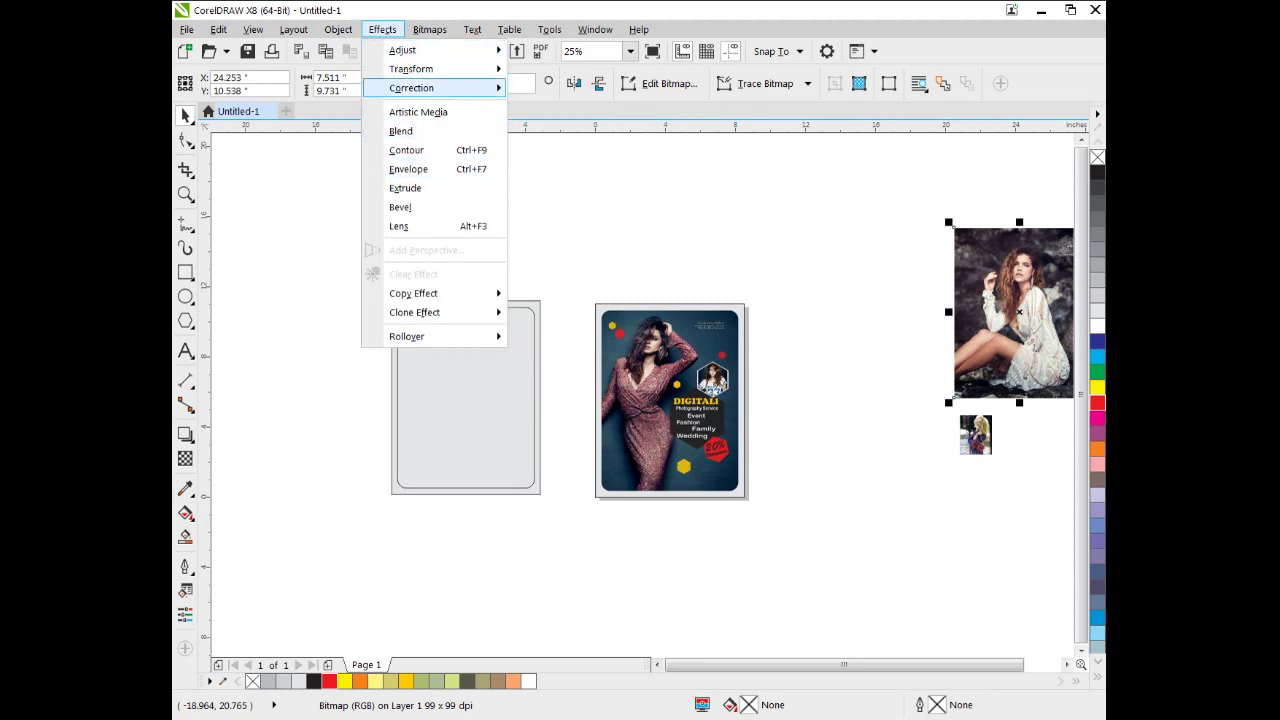
mouse_move(338, 29)
mouse_move(366, 180)
left_click(618, 181)
left_click(449, 412)
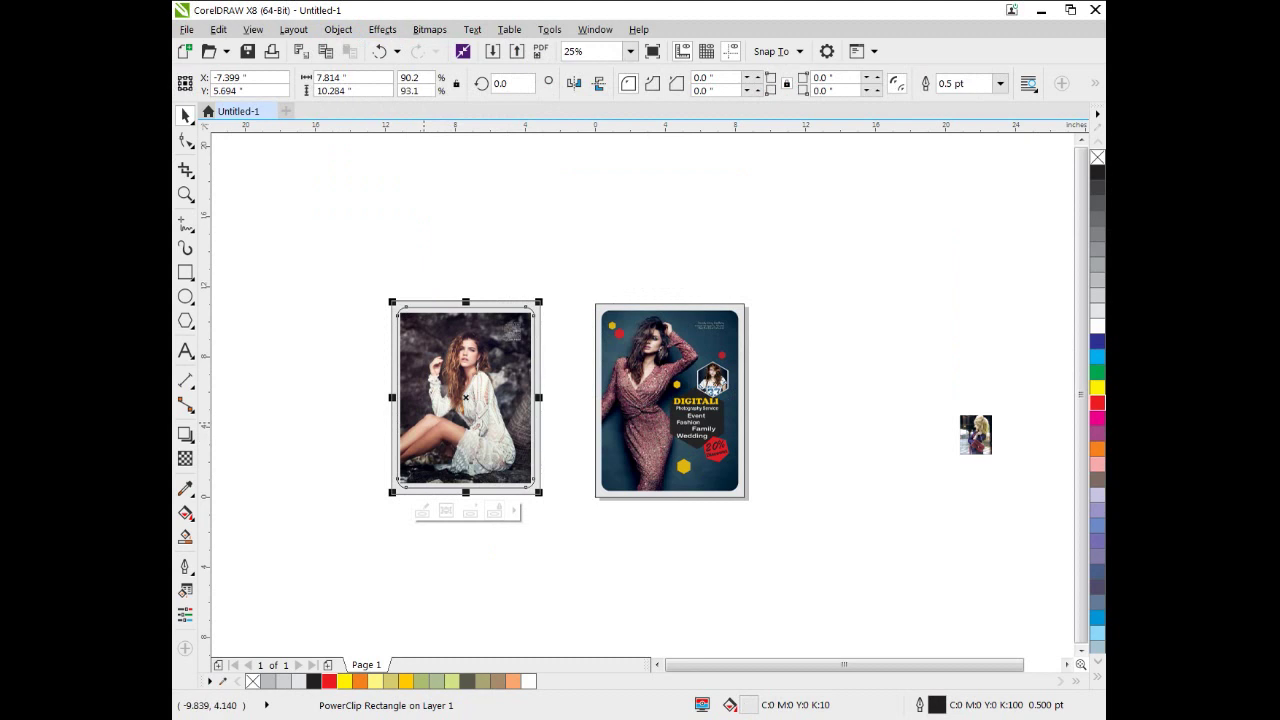
scroll(410, 408, "up", 1)
left_click(464, 574)
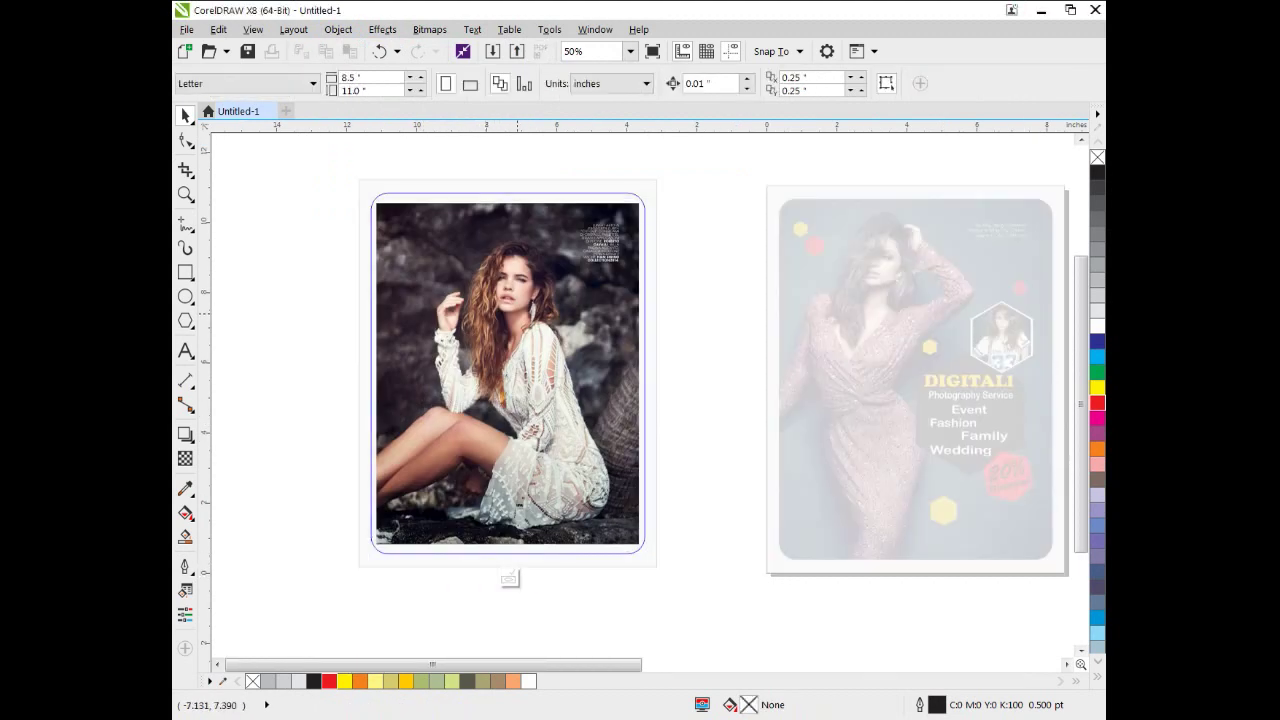
key("ctrl+t")
left_click(517, 314)
left_click(561, 307)
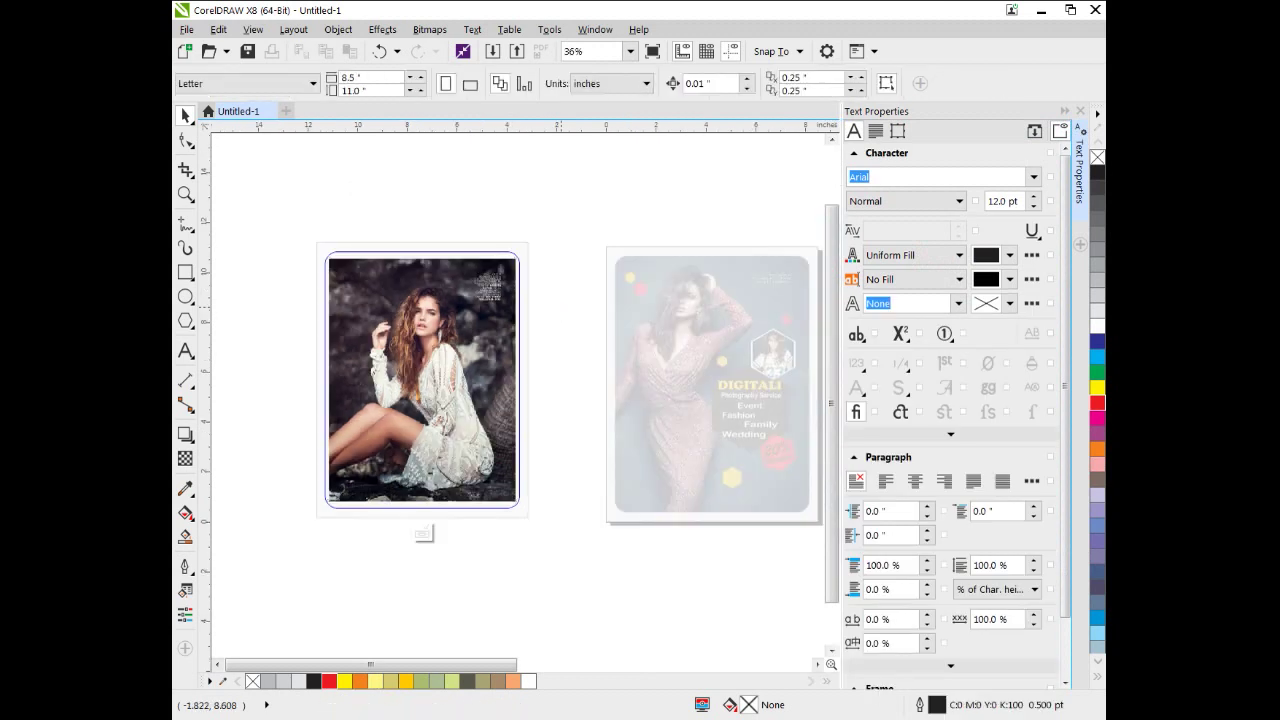
left_click(1080, 111)
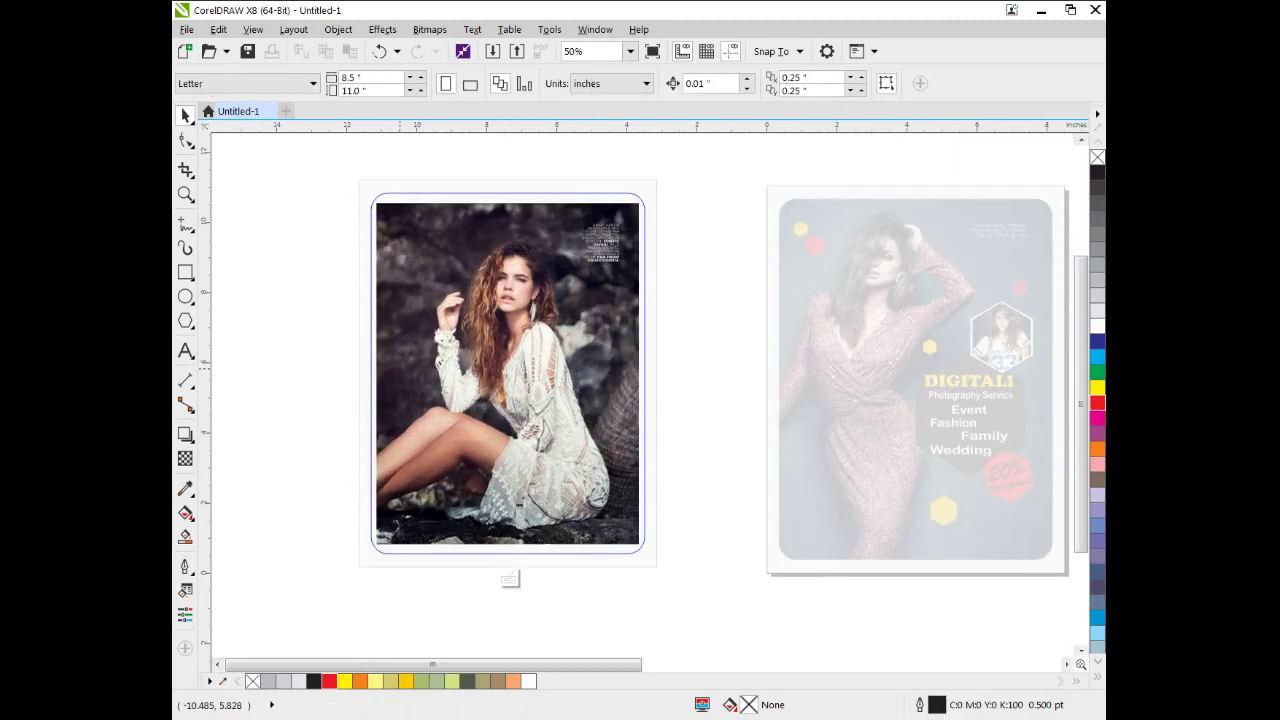
Enlarge the clipped photo of the seated woman past its rounded frame to about 8.43 × 11.49 inches
left_click(470, 250)
left_click_drag(371, 198, 353, 175)
left_click_drag(643, 548, 659, 568)
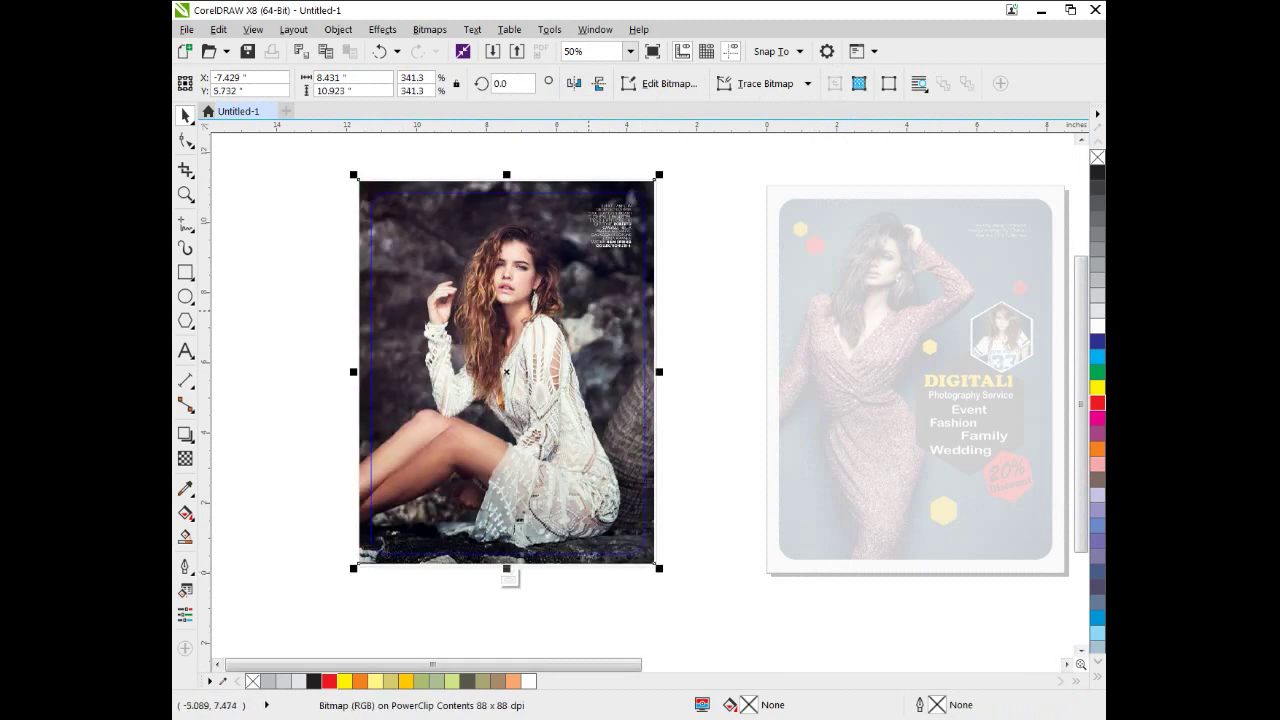
left_click_drag(501, 178, 508, 157)
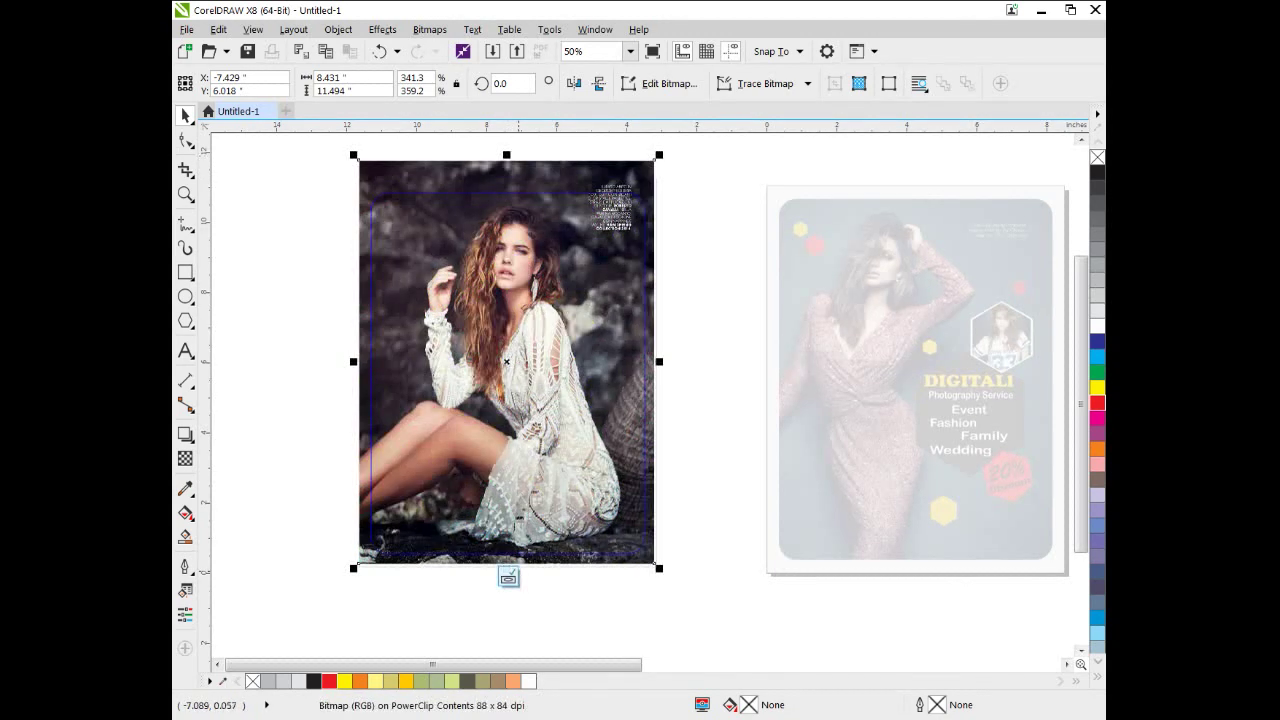
Widen the clipped photo to about 9.4 inches, reposition it over the rounded frame and finish editing the PowerClip
left_click_drag(658, 361, 671, 362)
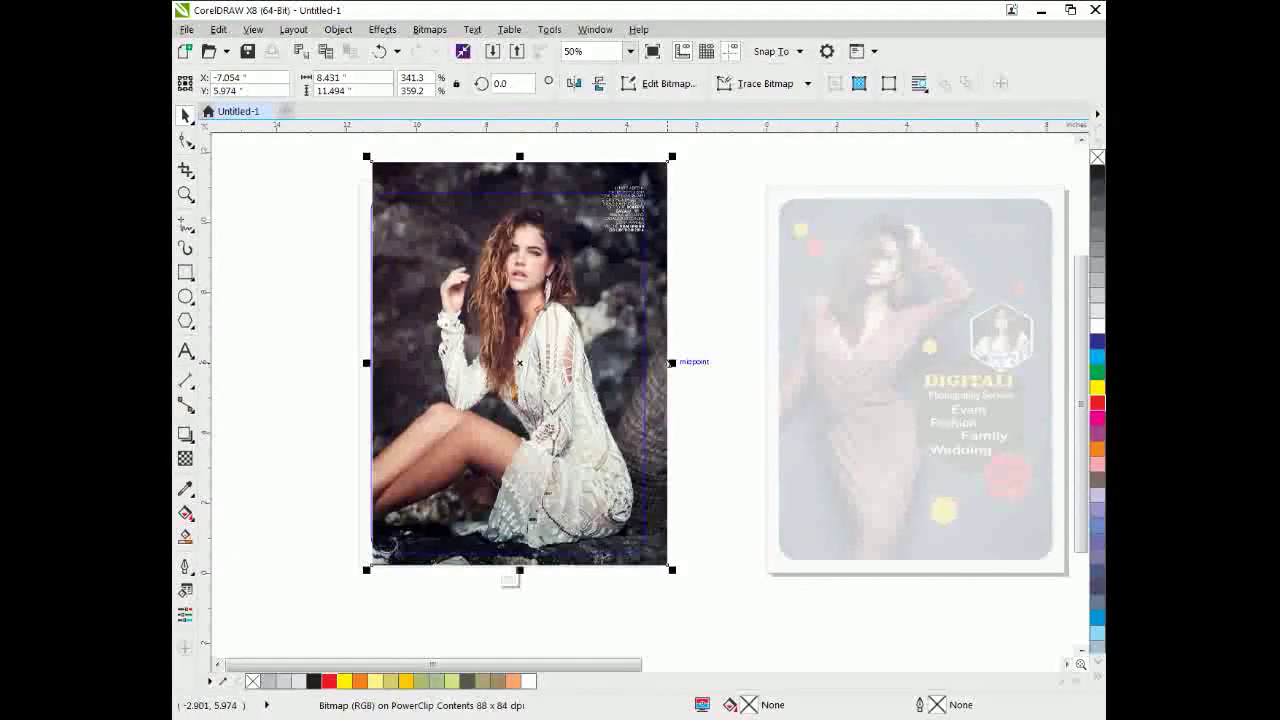
left_click_drag(368, 363, 333, 363)
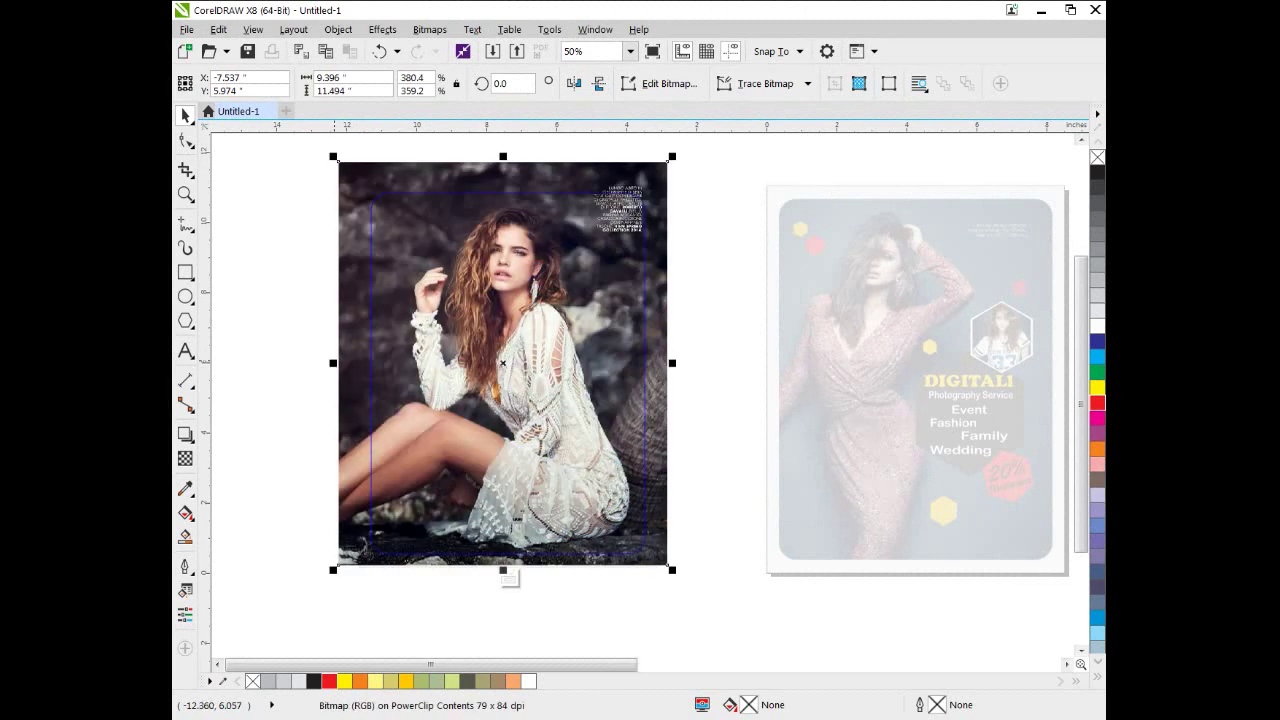
left_click_drag(671, 362, 622, 345)
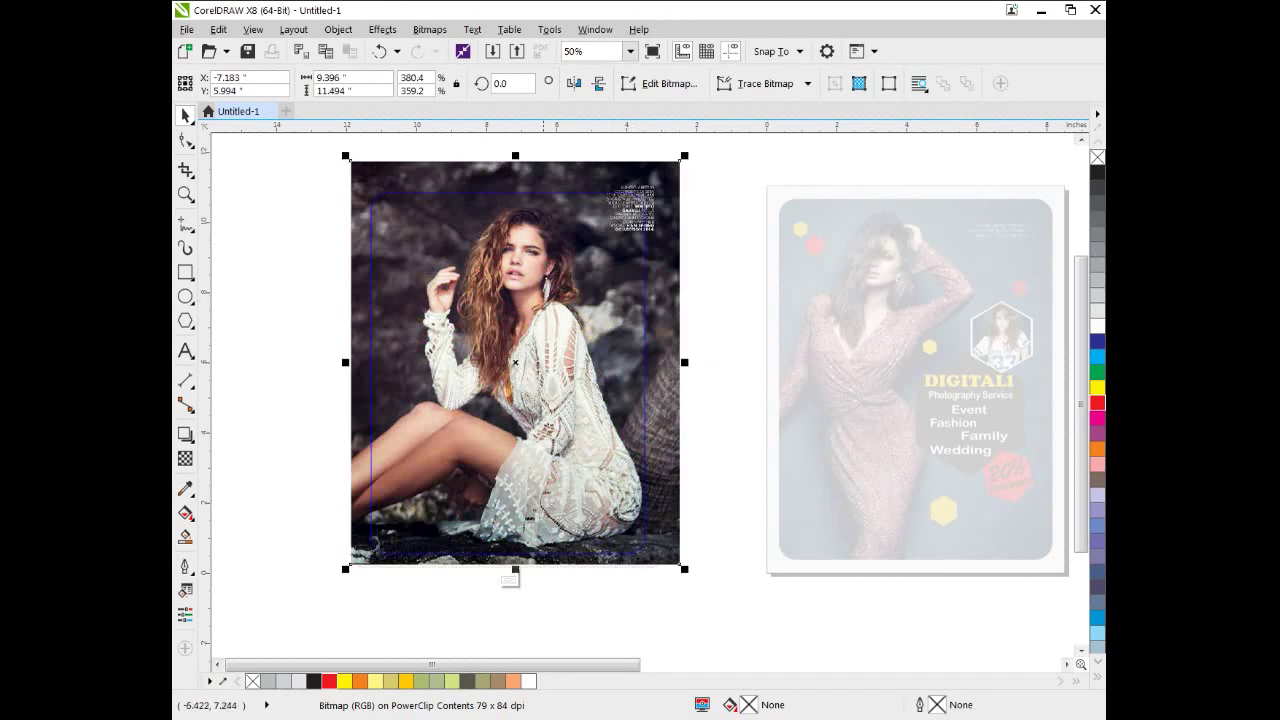
double_click(549, 332)
left_click(509, 577)
left_click(717, 370)
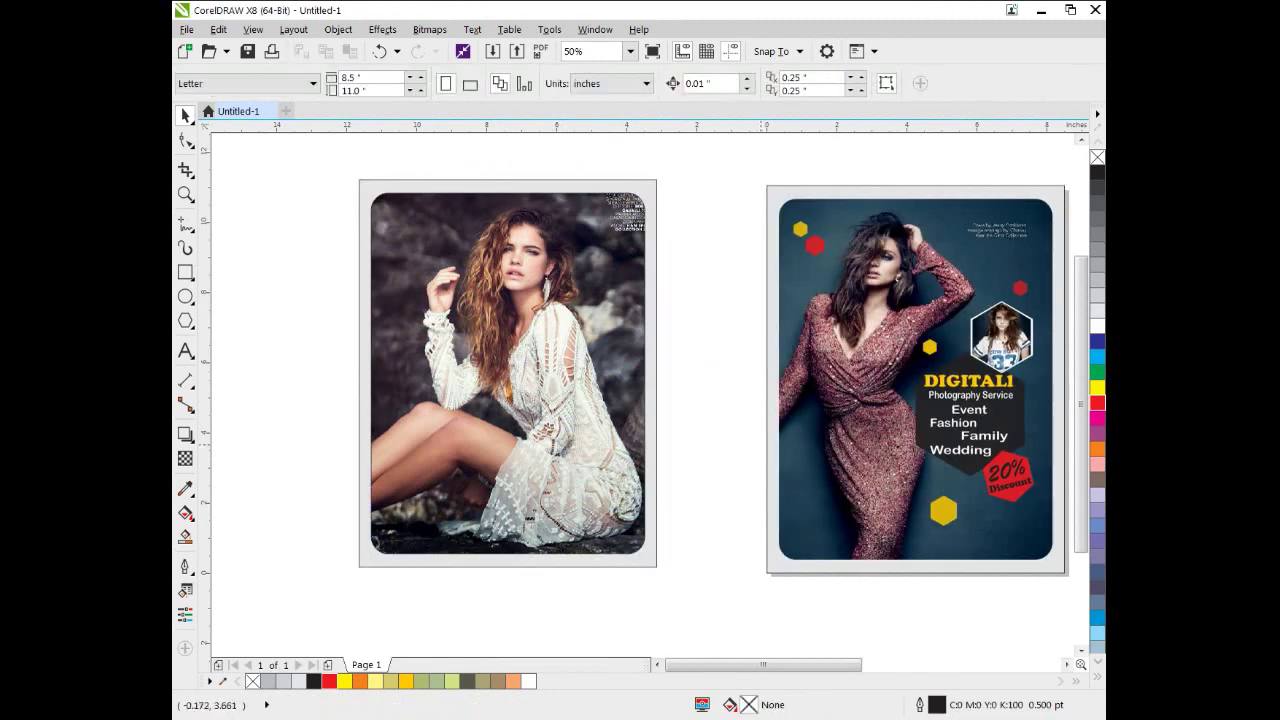
Move the 9$ label clear of the black service circle on the pasteboard
scroll(672, 440, "down", 1)
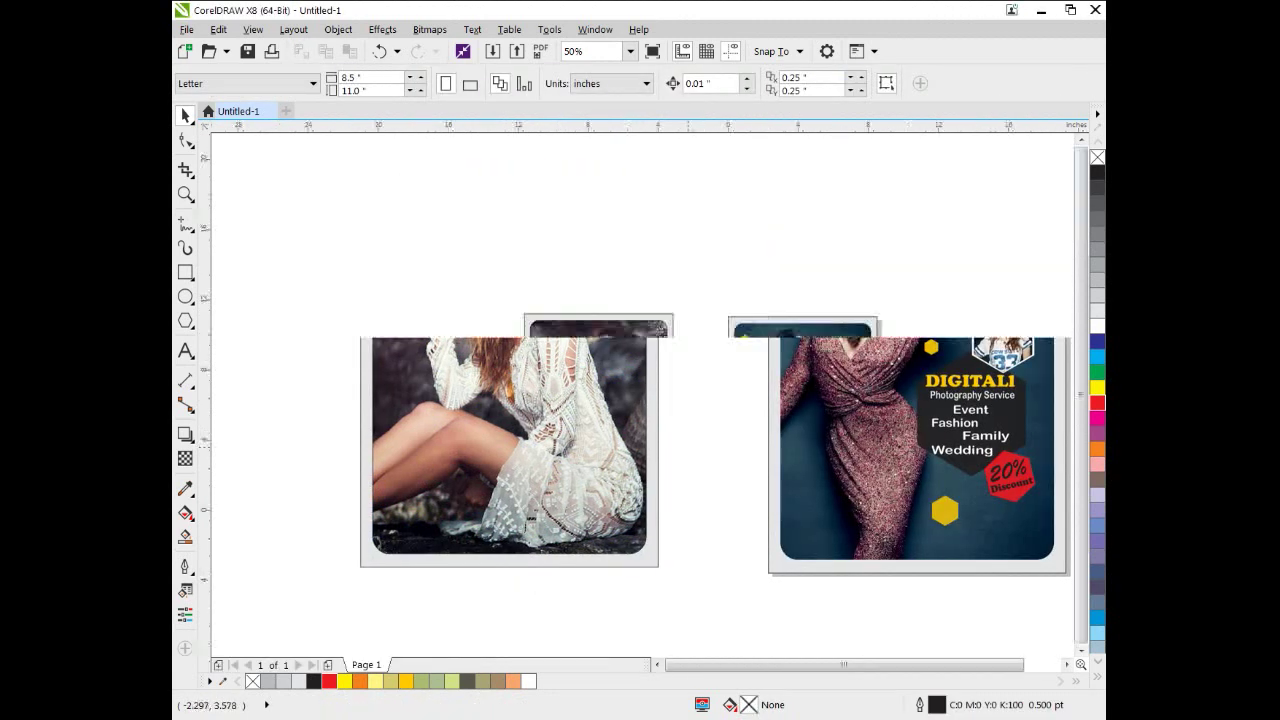
left_click_drag(767, 467, 716, 445)
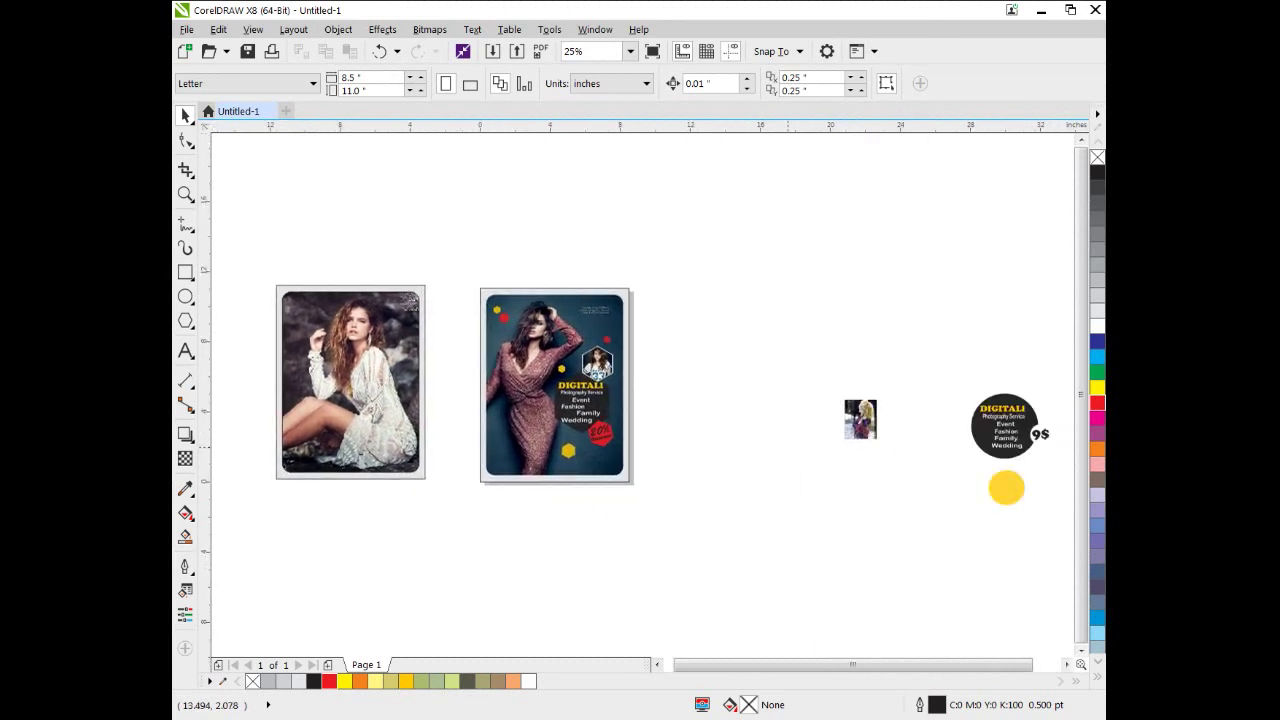
left_click(988, 411)
scroll(988, 411, "up", 1)
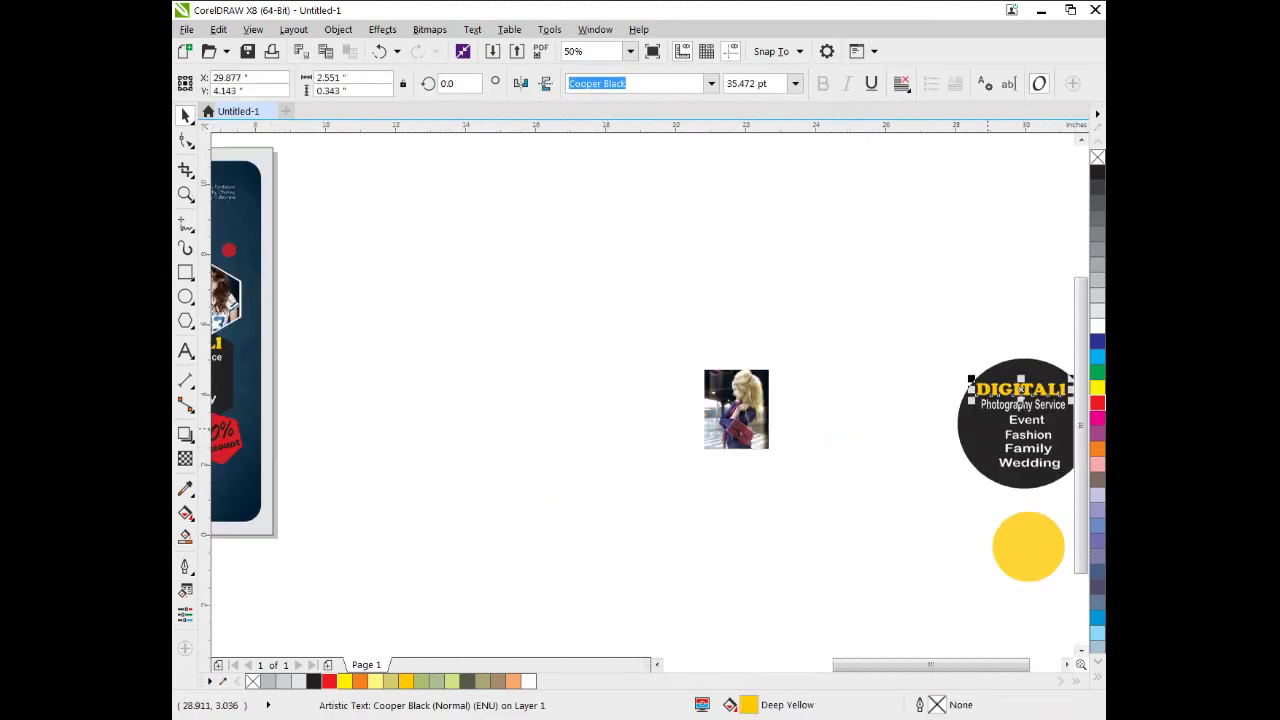
left_click(1027, 420)
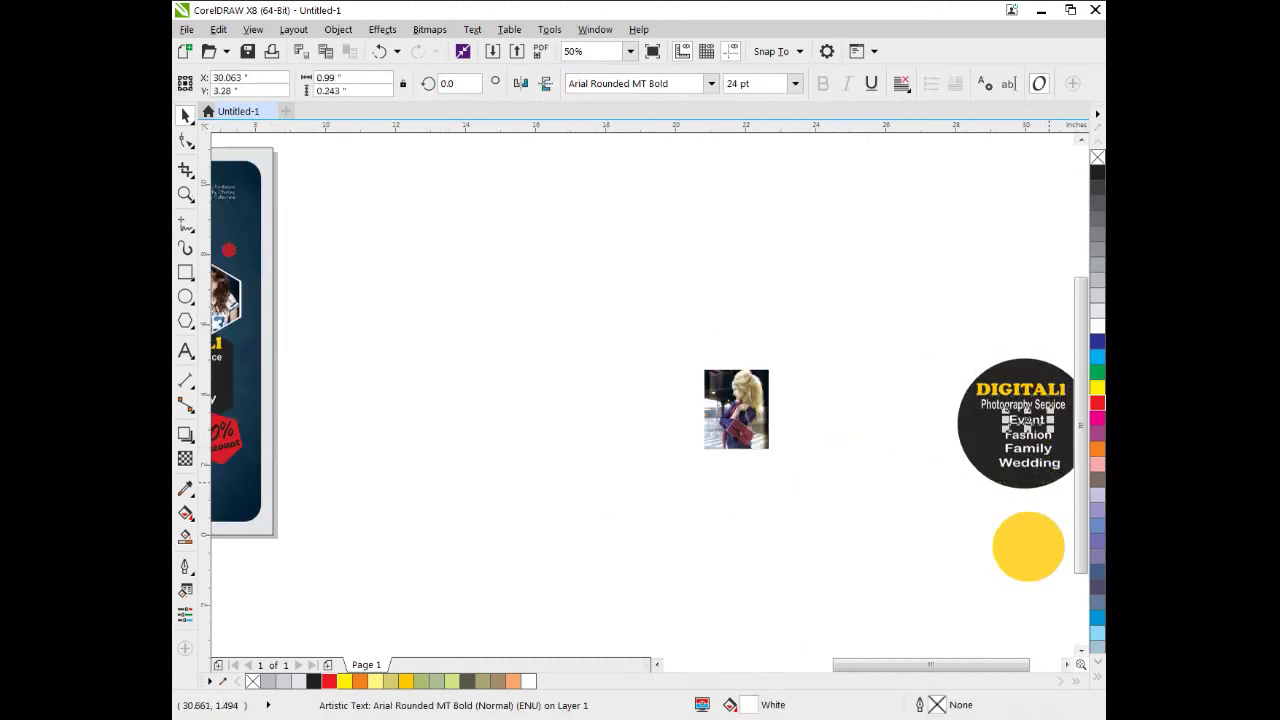
left_click(1062, 487)
left_click_drag(1066, 478, 978, 462)
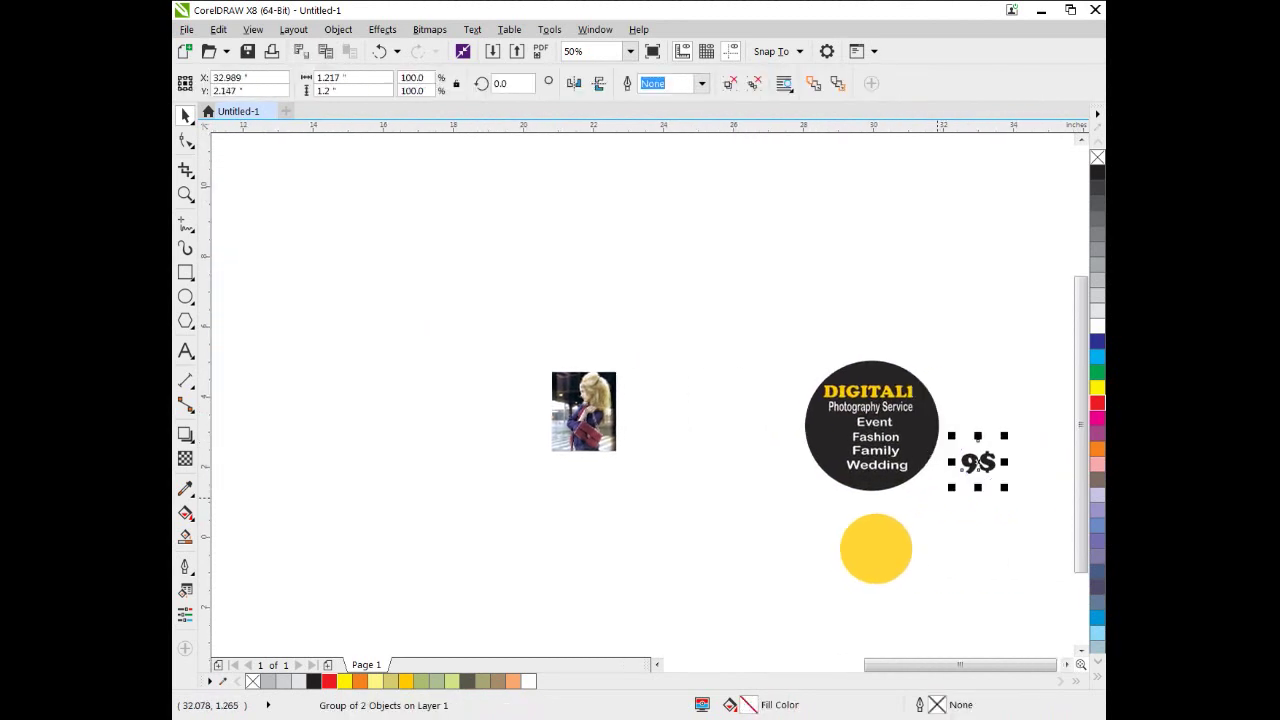
Group the black circle with its DIGITAL1, Photography Service, Event, Fashion, Family and Wedding texts
left_click_drag(925, 306, 794, 491)
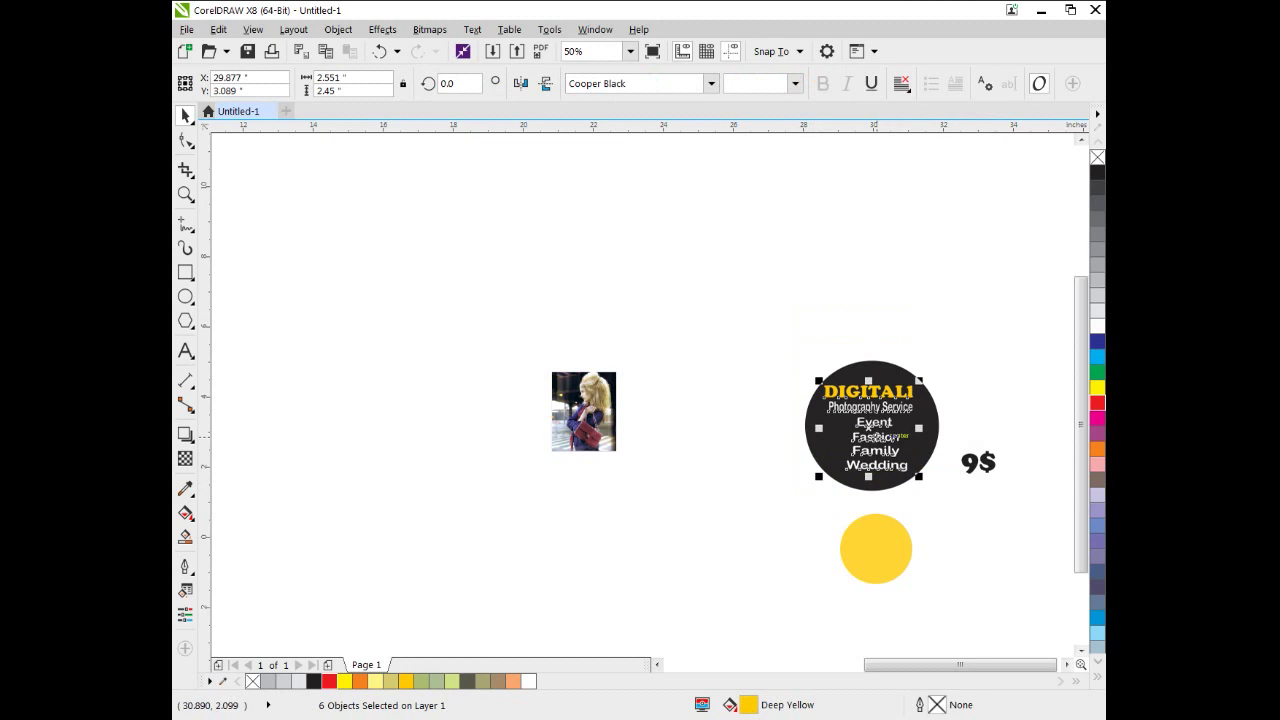
left_click_drag(879, 437, 982, 412)
left_click_drag(848, 297, 1048, 466)
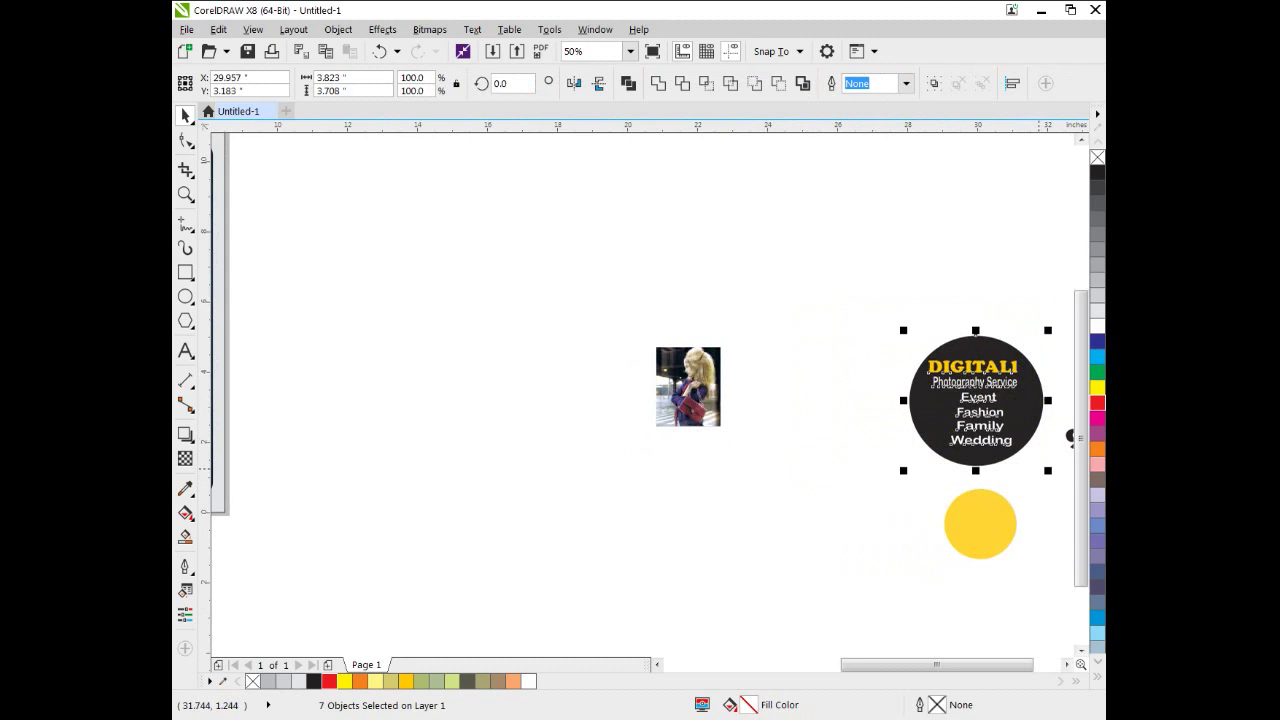
key("ctrl+g")
Move the grouped black service circle onto the lower part of the seated woman's photo
scroll(975, 410, "down", 1)
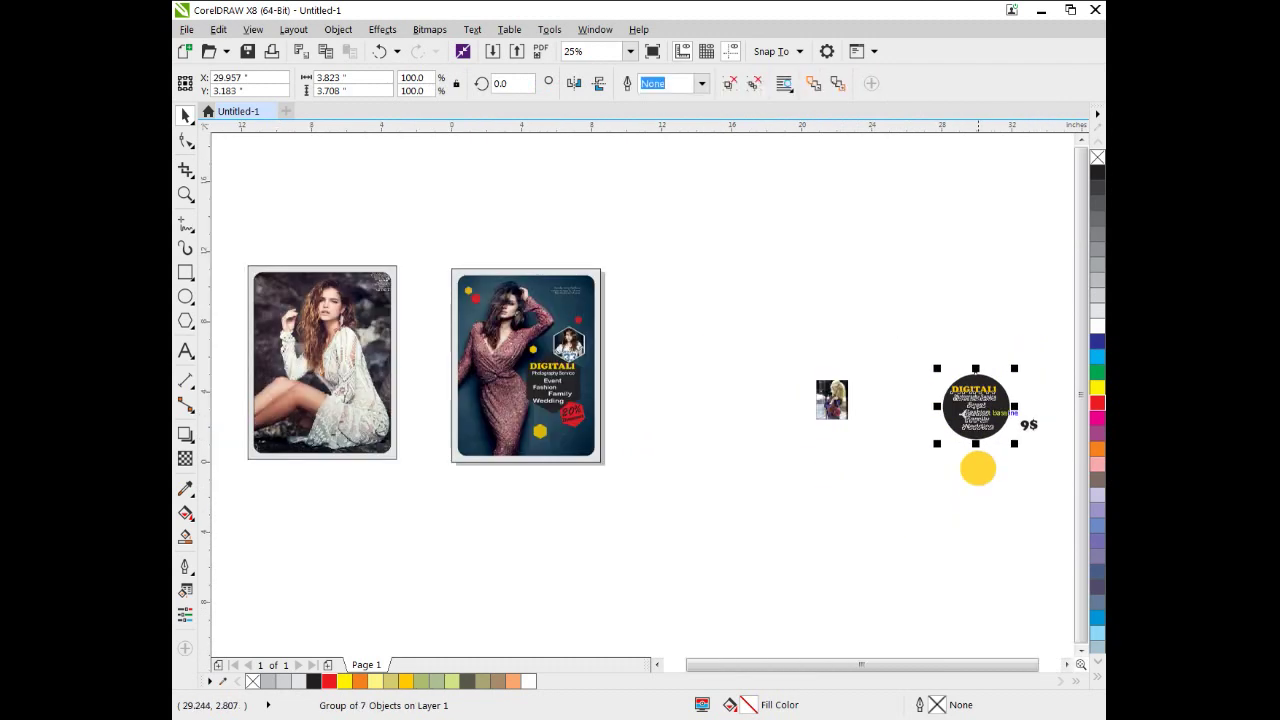
left_click_drag(998, 408, 470, 437)
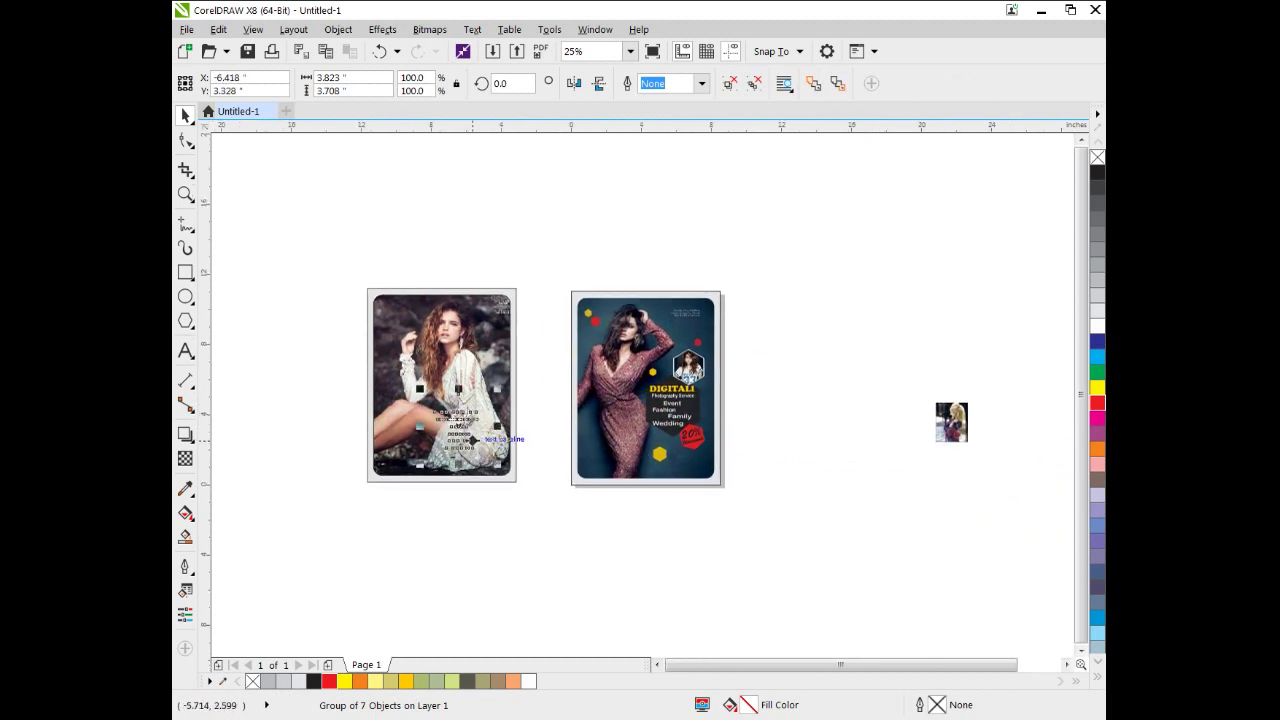
scroll(470, 437, "up", 1)
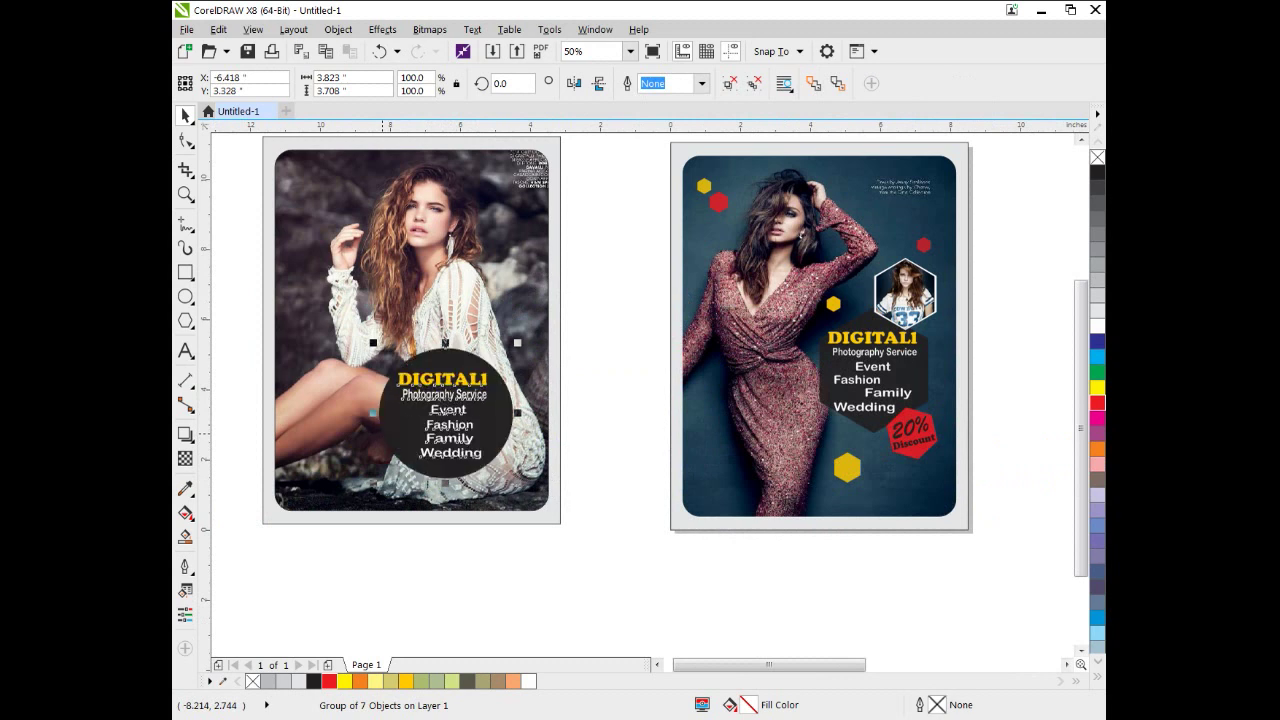
left_click(636, 488)
left_click_drag(473, 437, 581, 475)
scroll(550, 474, "up", 1)
scroll(540, 385, "left", 1)
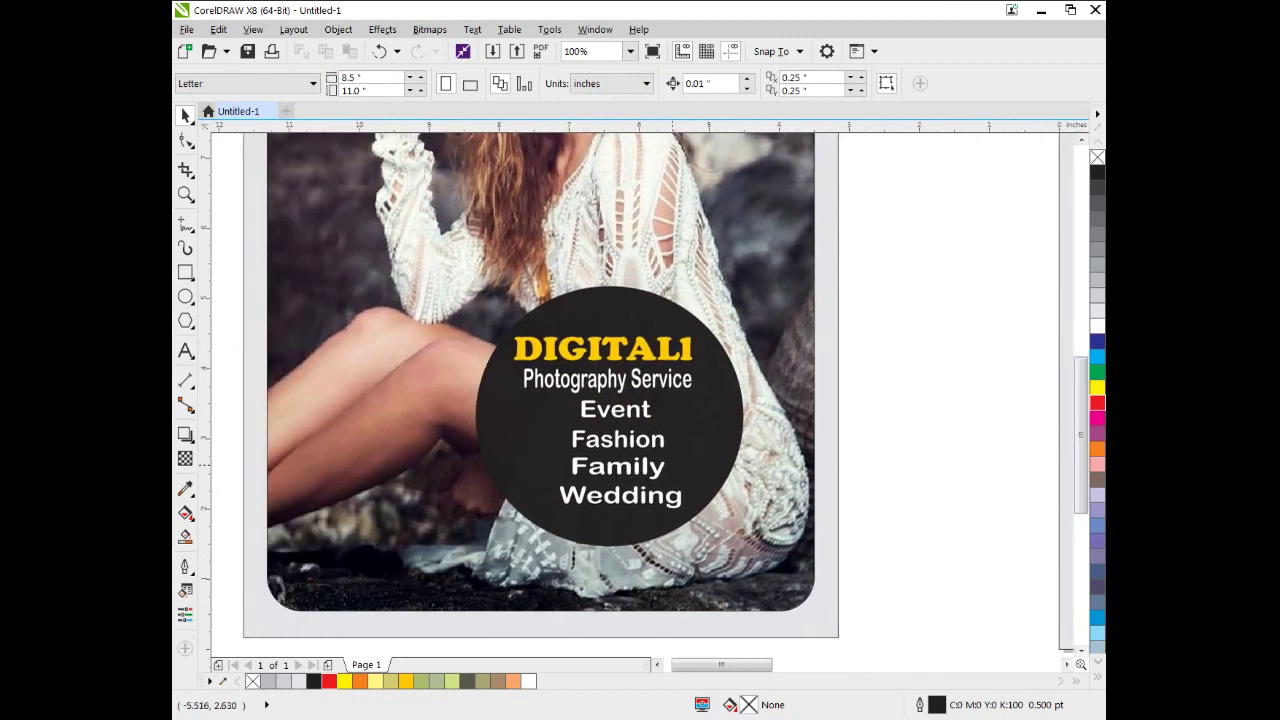
Shift the black service circle slightly up and left on the photo, to about X -6.9, Y 3.74 inches
scroll(671, 463, "down", 2)
left_click_drag(636, 412, 628, 397)
left_click_drag(635, 445, 626, 446)
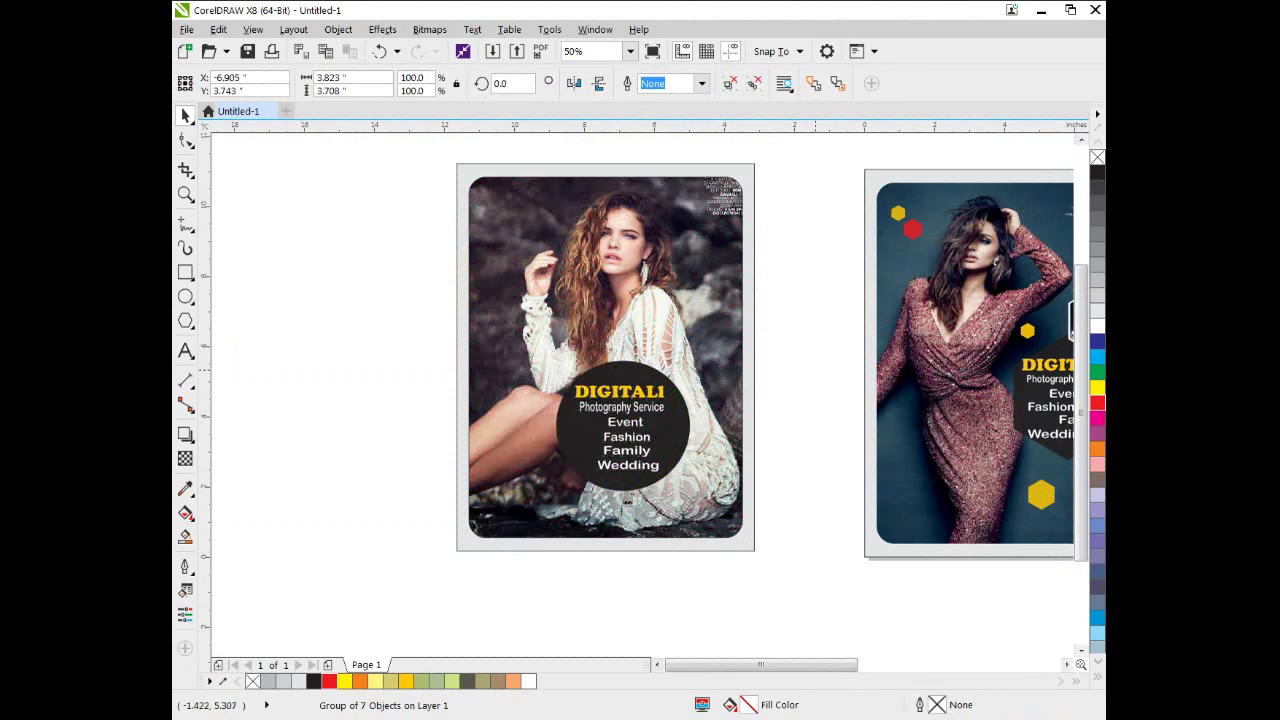
left_click(785, 374)
Move the yellow circle from the pasteboard onto the seated woman's photo, at the lower left edge of the black circle
scroll(730, 420, "down", 1)
scroll(717, 436, "up", 1)
left_click_drag(760, 403, 657, 362)
scroll(664, 359, "down", 1)
left_click_drag(740, 380, 612, 390)
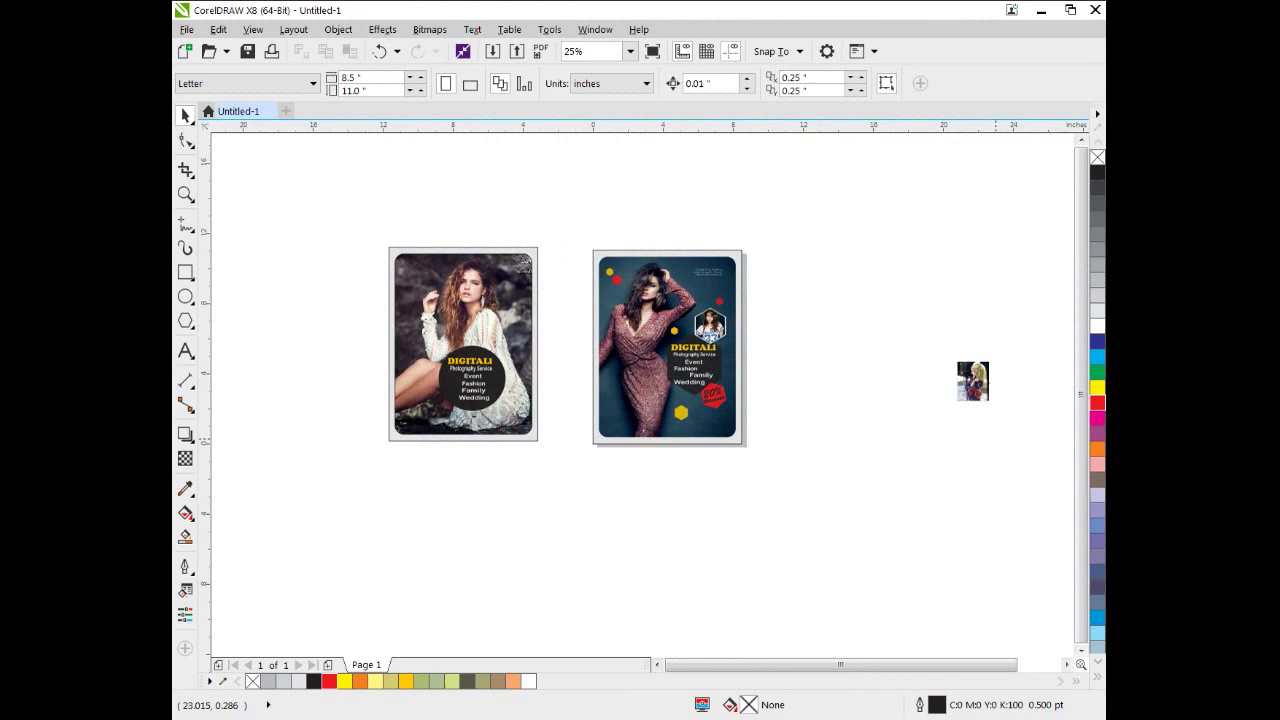
scroll(759, 400, "right", 2)
left_click_drag(946, 424, 1043, 506)
left_click_drag(984, 452, 342, 420)
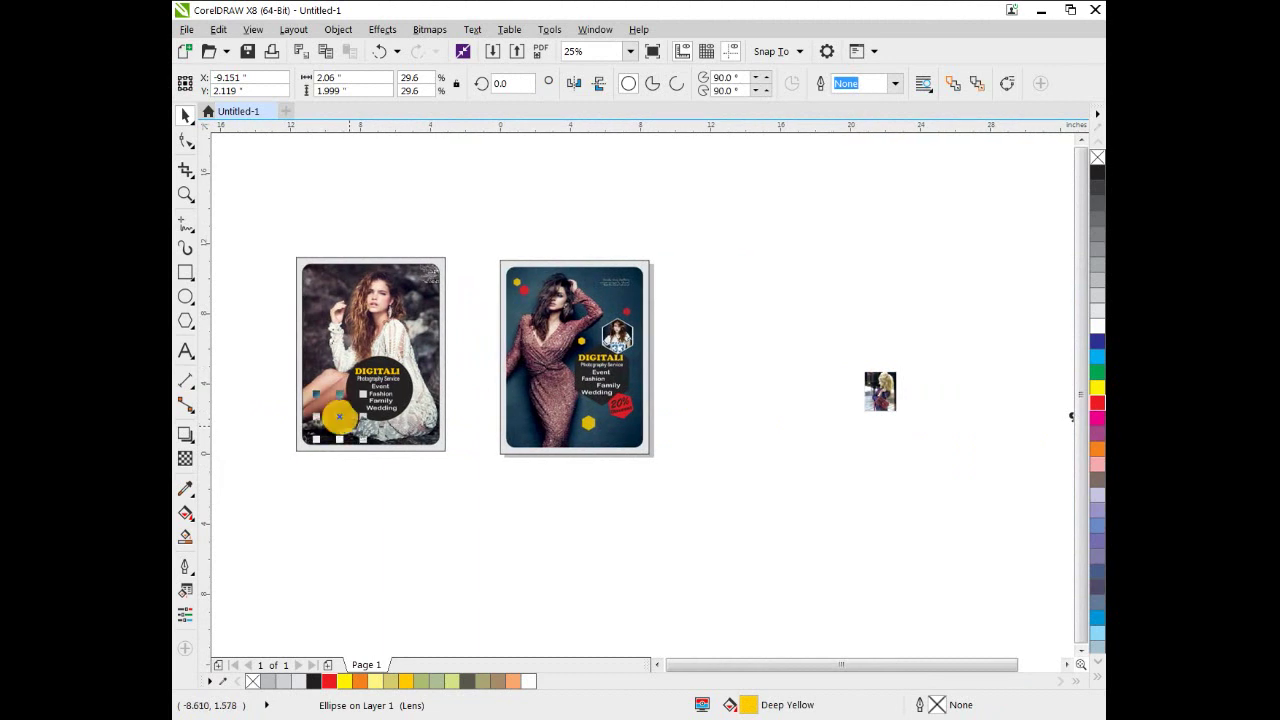
scroll(340, 441, "up", 2)
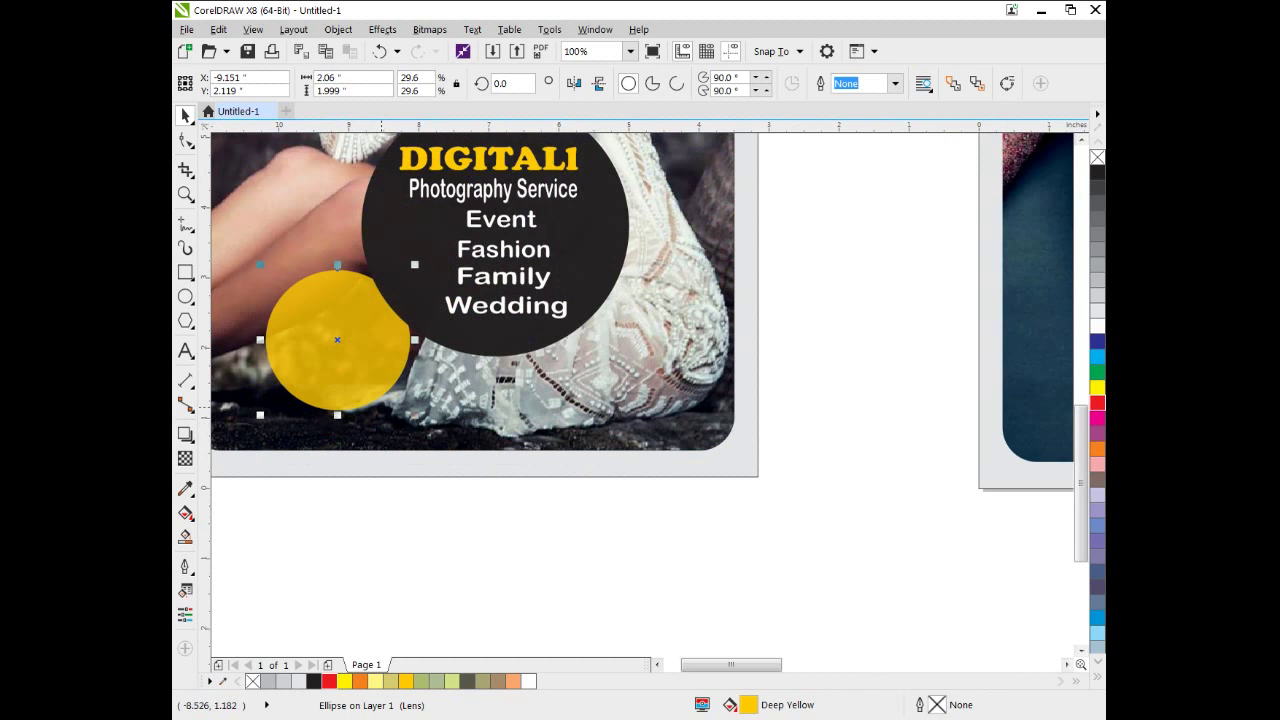
Ungroup the red hexagonal 20% Discount badge on the flyer with the woman in the sequined dress
scroll(398, 377, "down", 1)
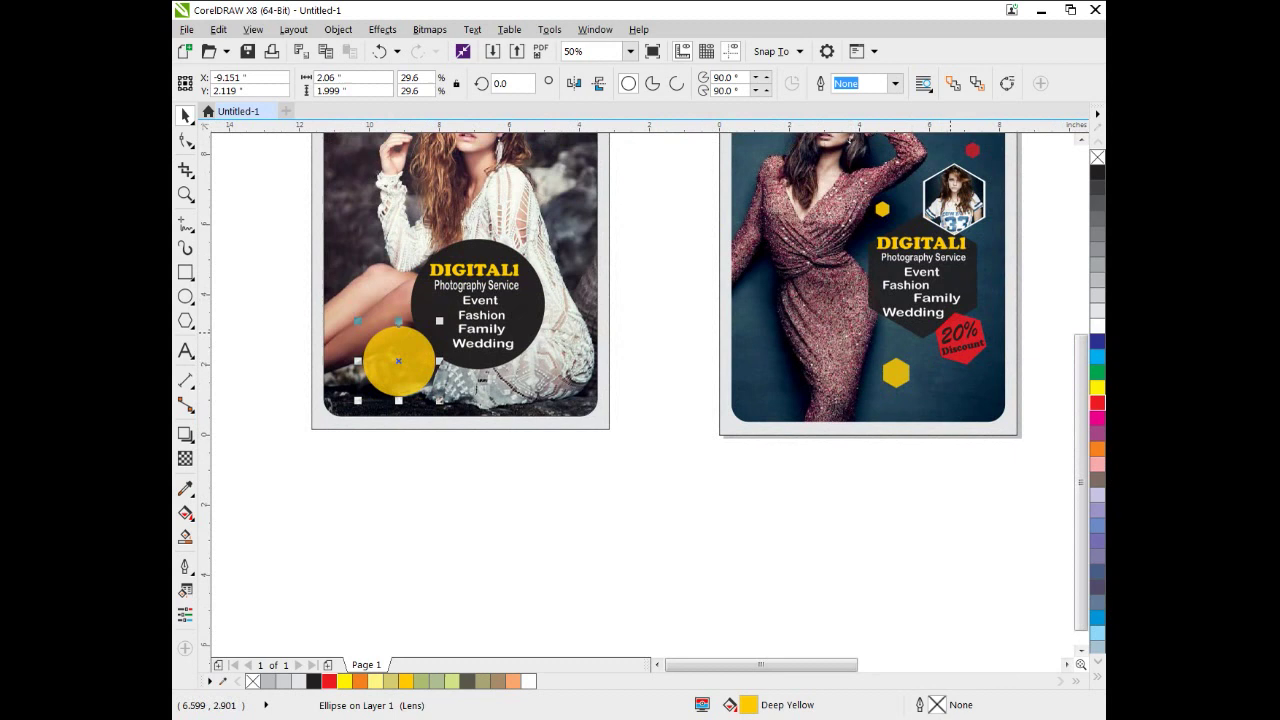
left_click(949, 339)
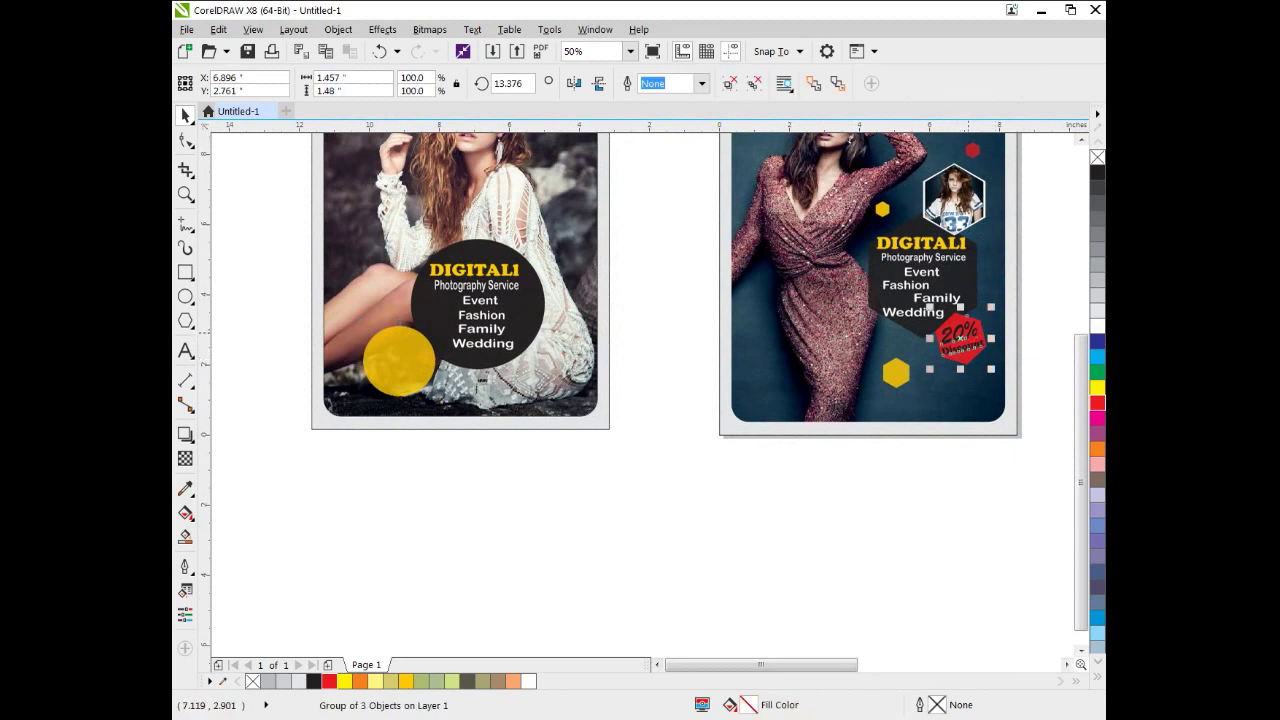
key("ctrl+u")
left_click(962, 448)
Place the badge's 20% and Discount texts onto the yellow circle on the seated woman's flyer
left_click(956, 332)
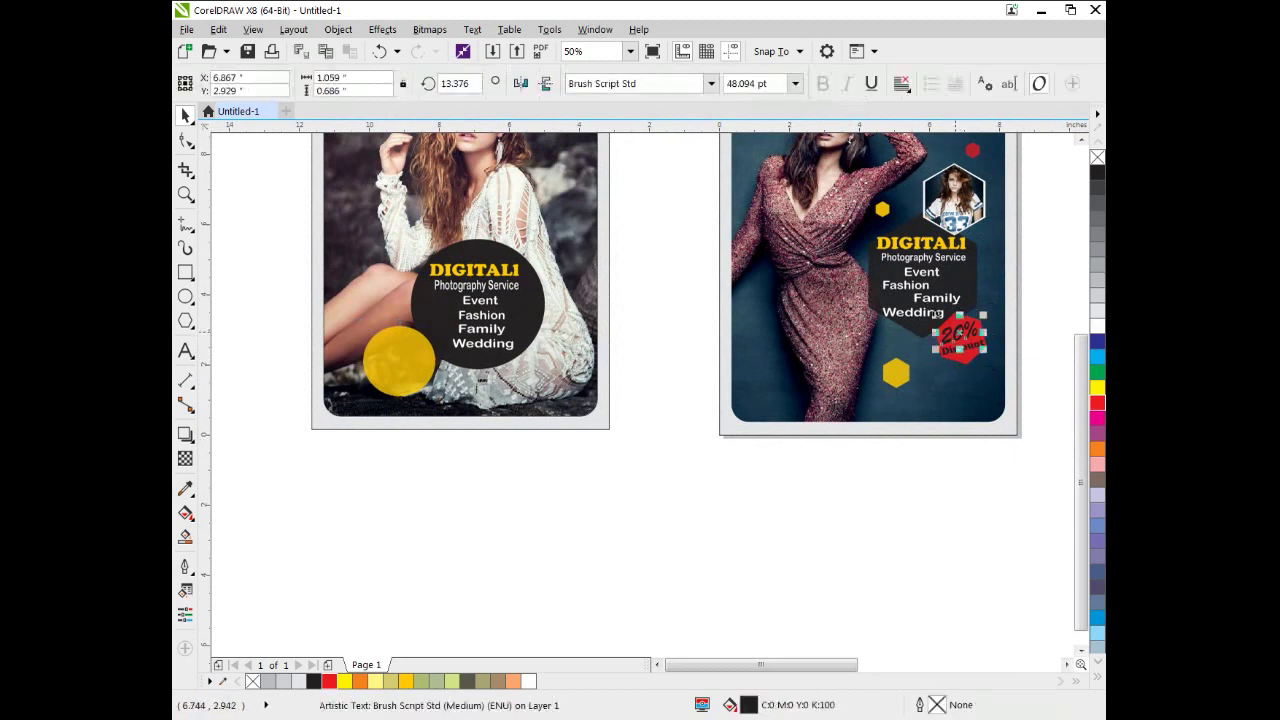
left_click(969, 348)
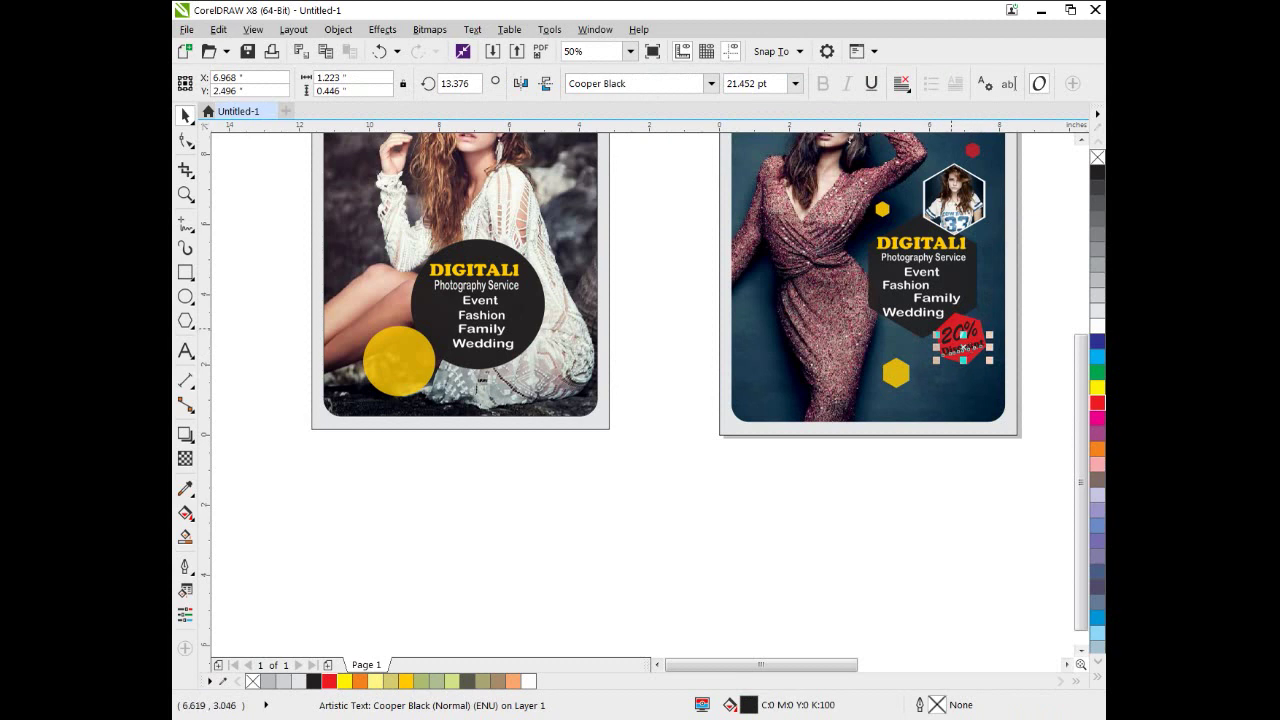
left_click(951, 335, "shift")
left_click_drag(951, 335, 395, 365)
scroll(395, 365, "up", 2)
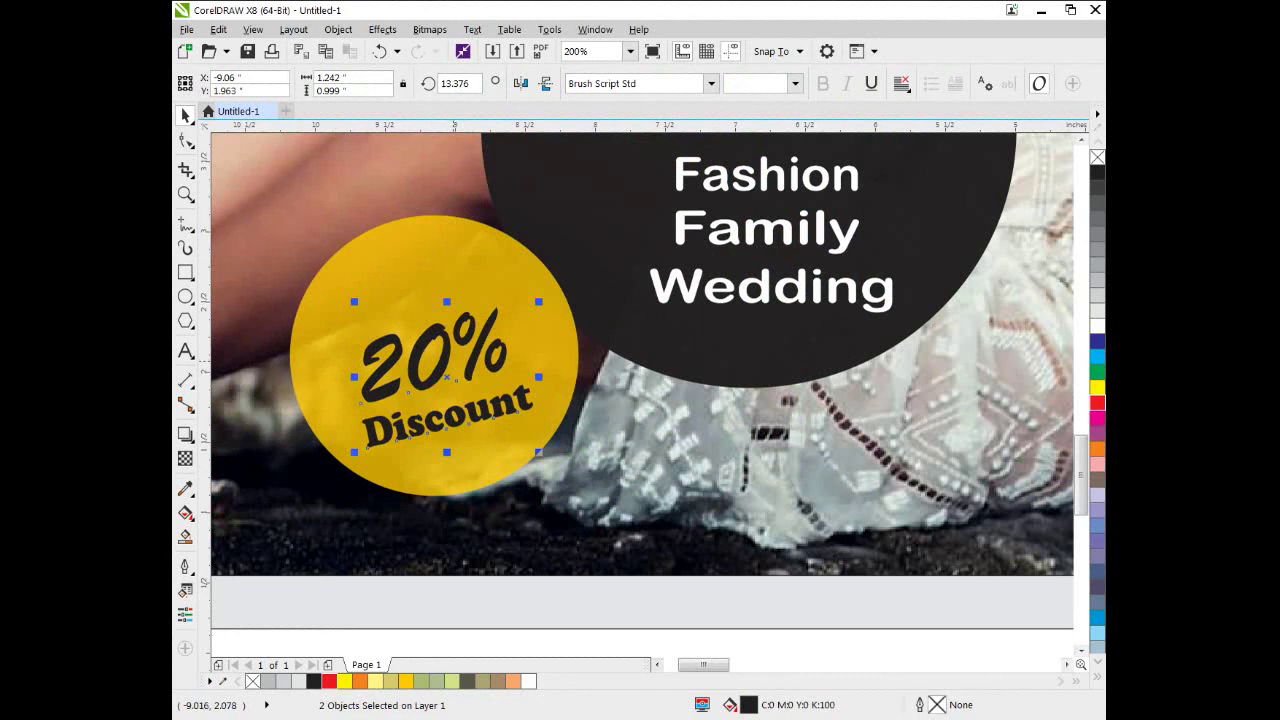
Scale the 20% and Discount texts on the yellow circle up together to about 1.59 × 1.28 inches
key("ctrl+t")
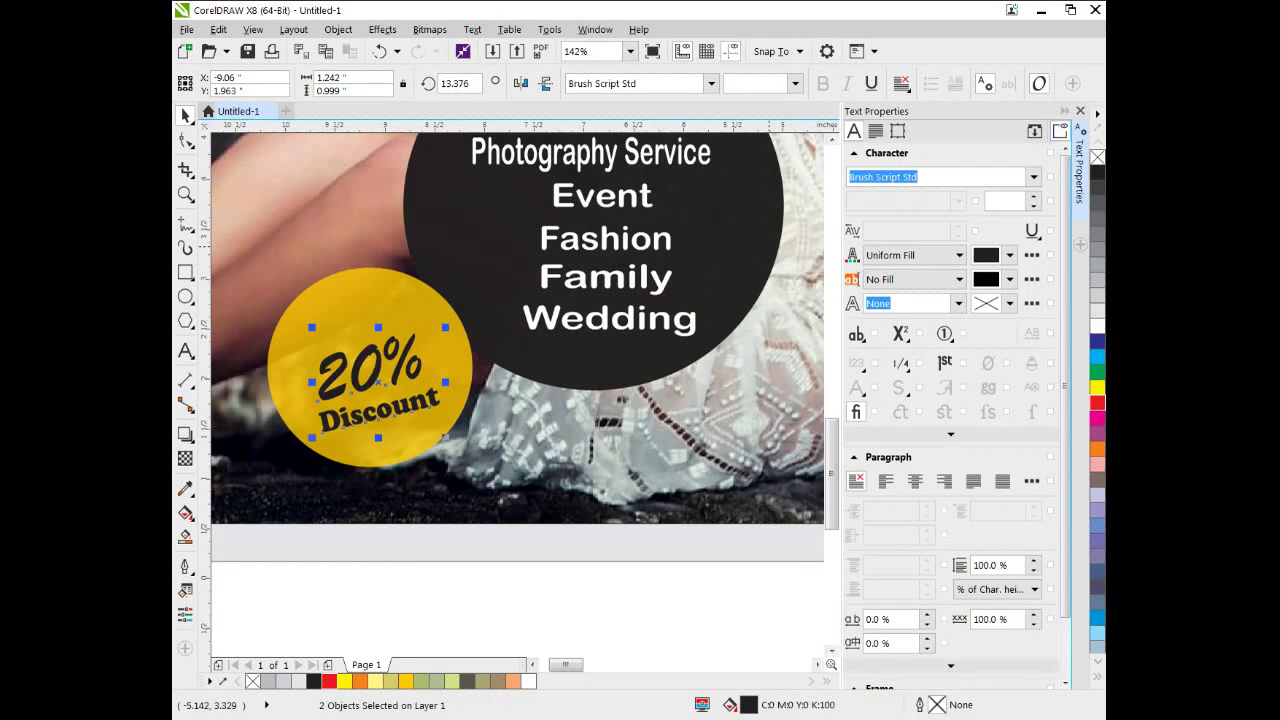
key("ctrl+t")
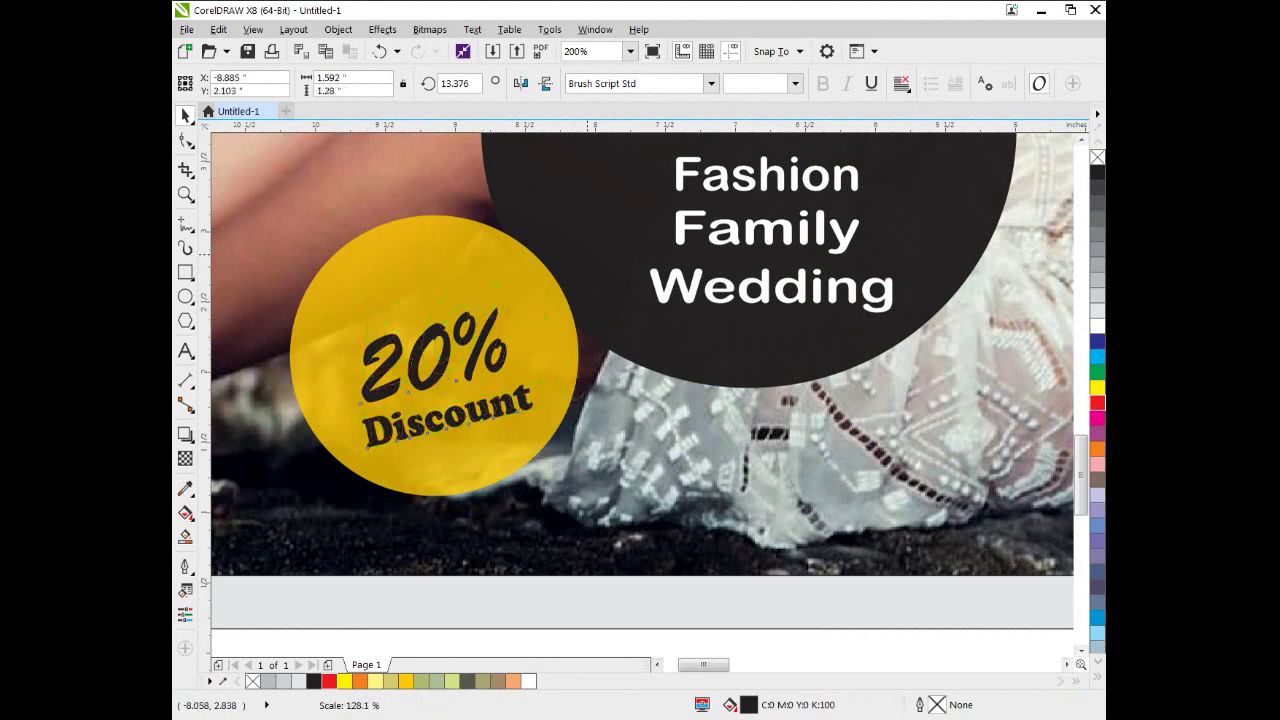
left_click_drag(538, 301, 587, 262)
mouse_move(437, 355)
left_mouse_down()
mouse_move(447, 350)
mouse_move(417, 341)
left_mouse_up()
key("ctrl+z")
key("ctrl+z")
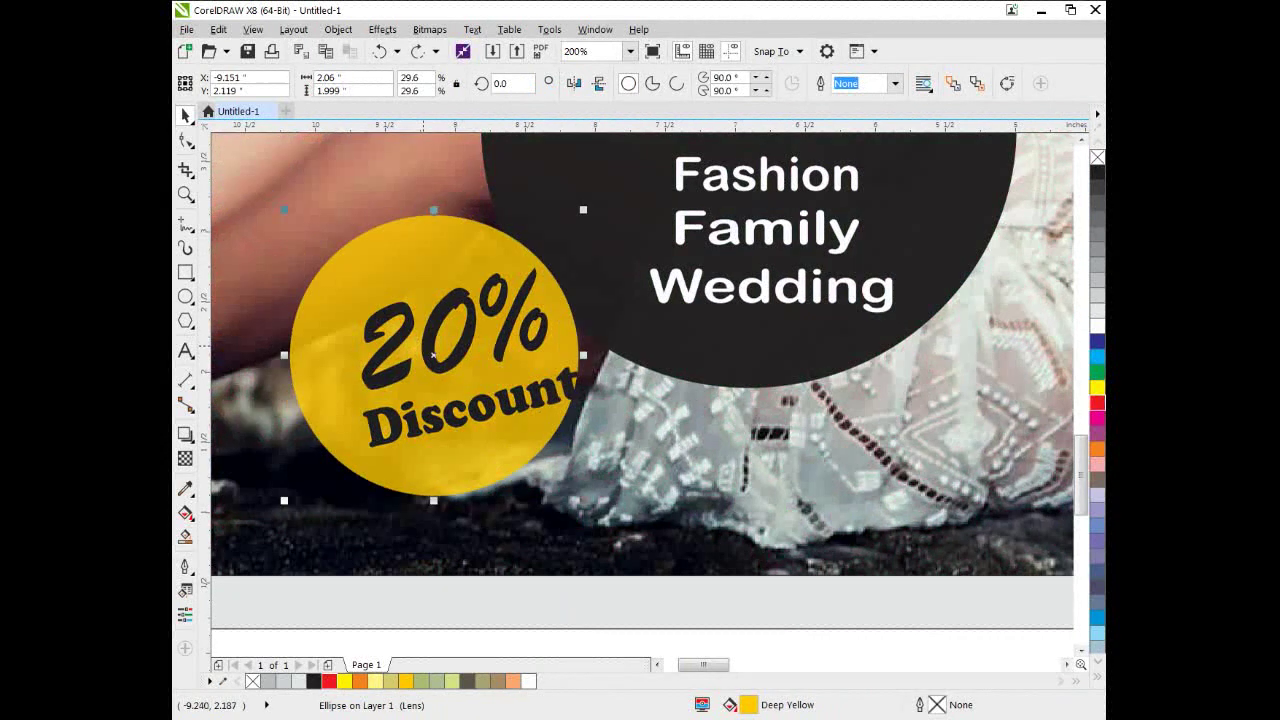
left_click(448, 368)
left_click(473, 407)
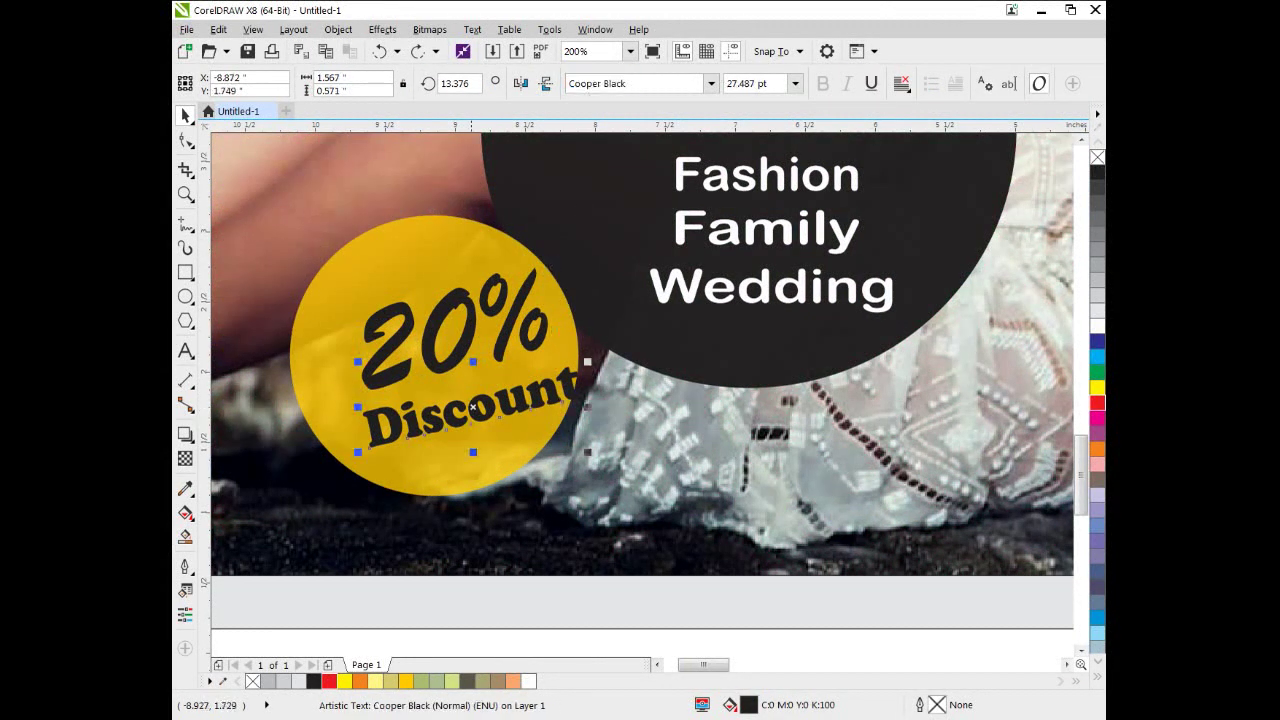
left_click(471, 360, "shift")
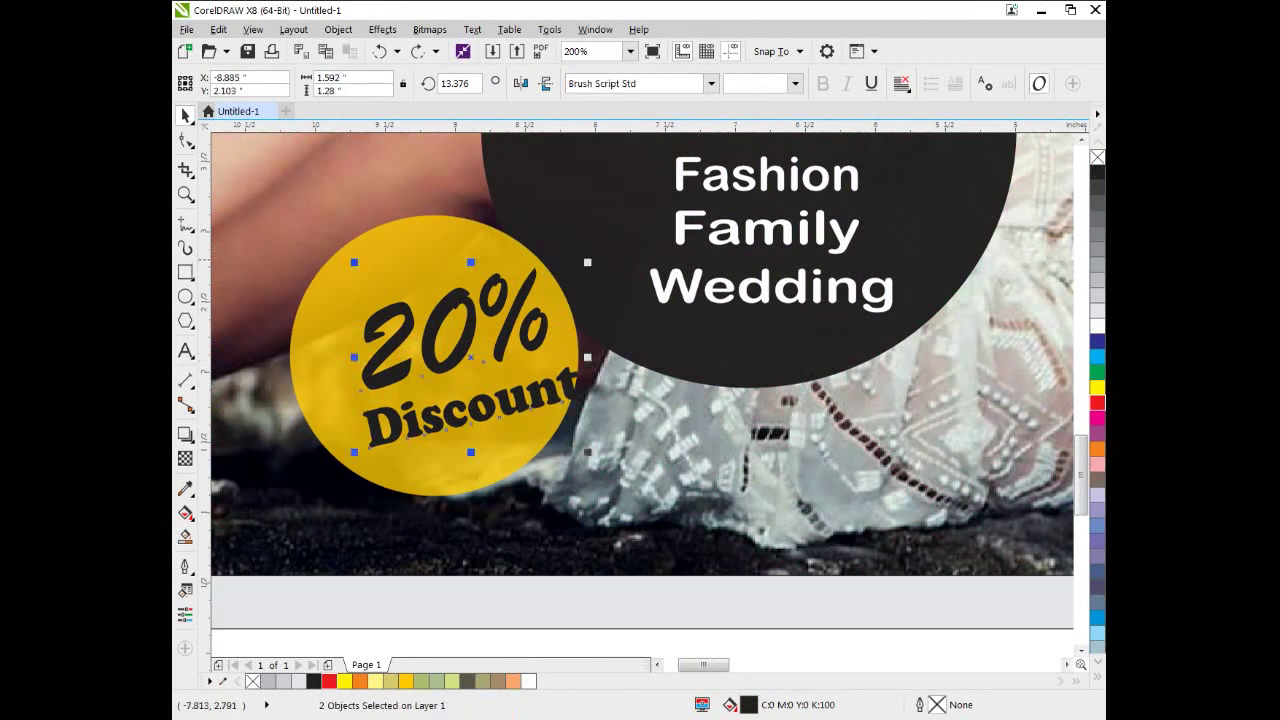
left_click(473, 407)
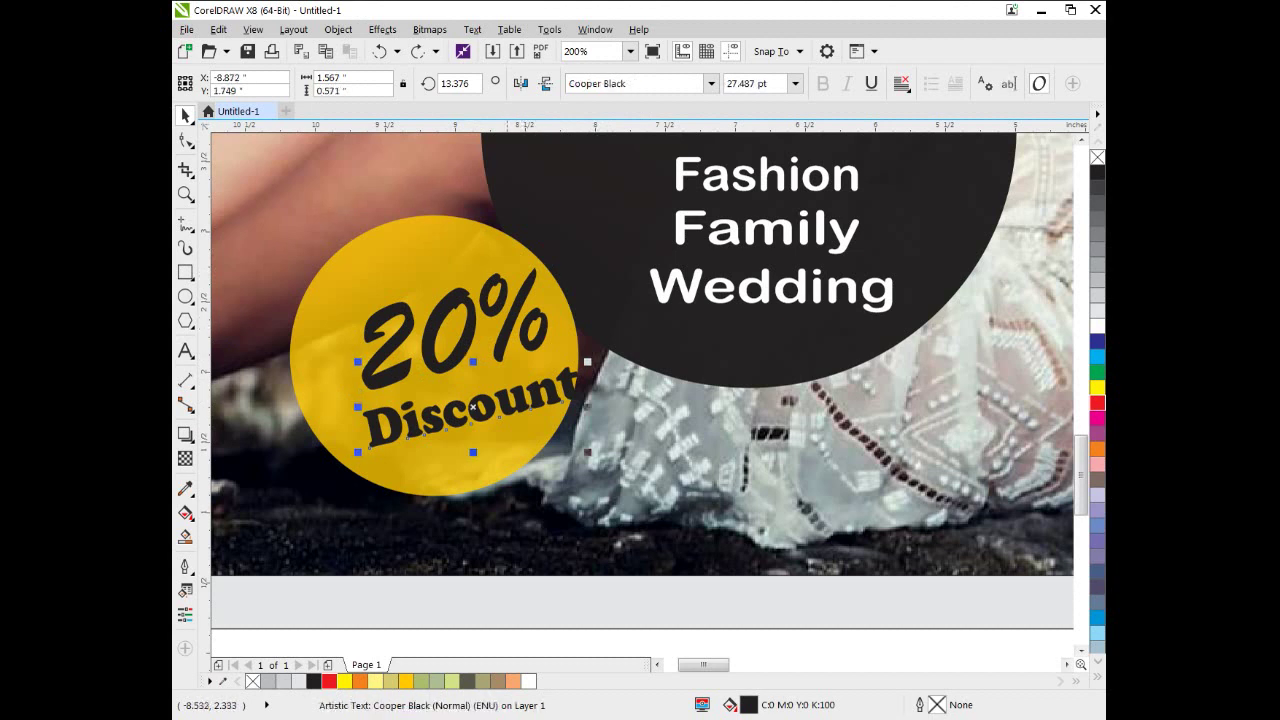
key("Escape")
left_click(480, 410)
left_click(456, 345, "shift")
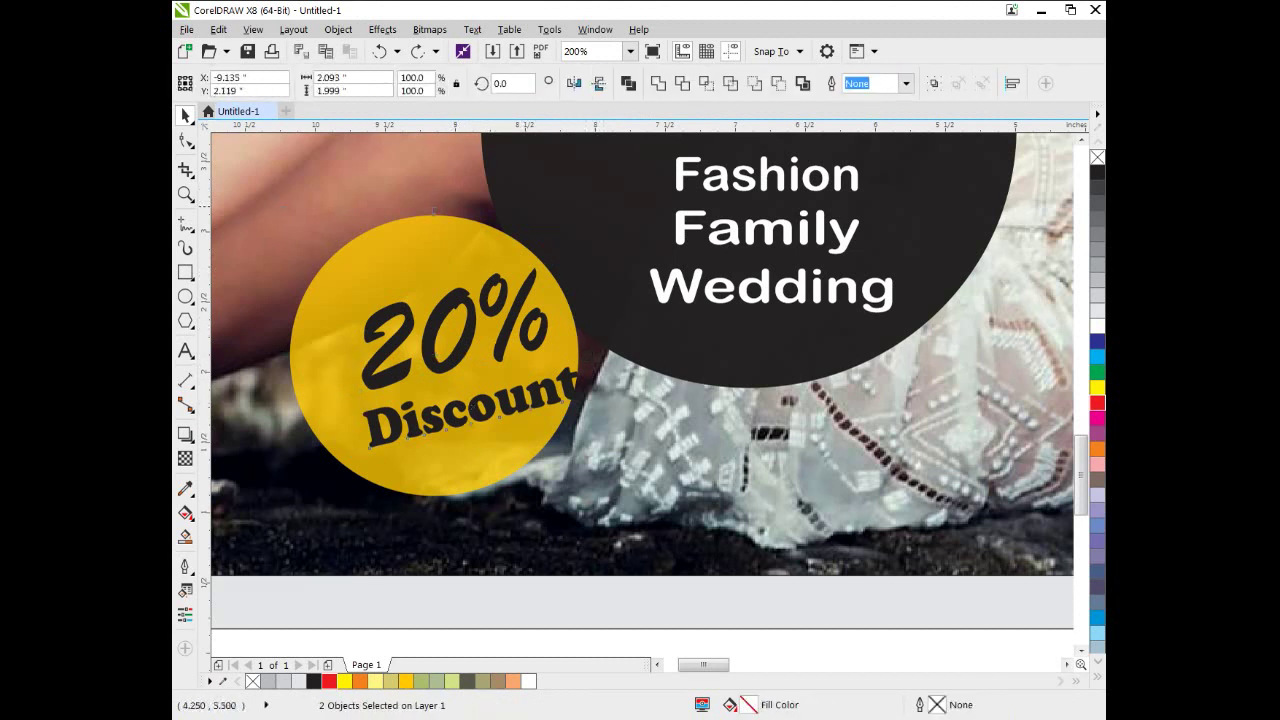
left_click(507, 360)
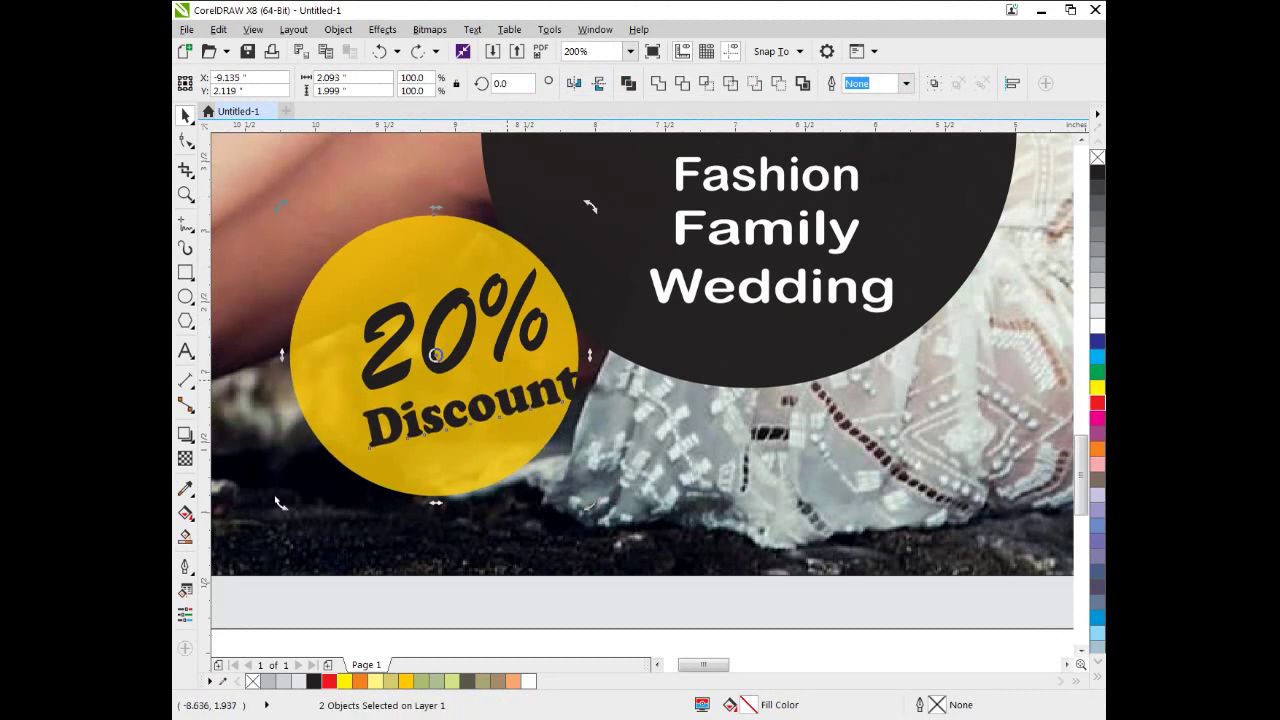
left_click(568, 515)
left_click(468, 406)
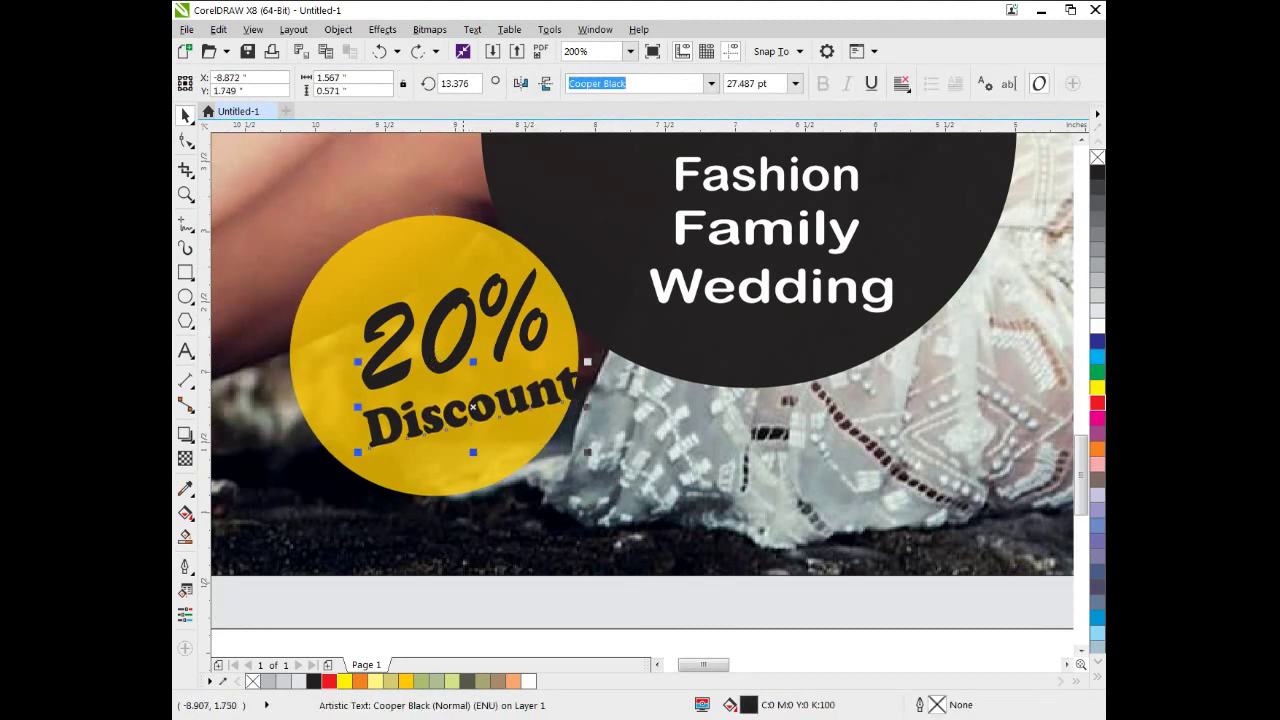
left_click(488, 367)
scroll(488, 367, "down", 1)
left_click(518, 433)
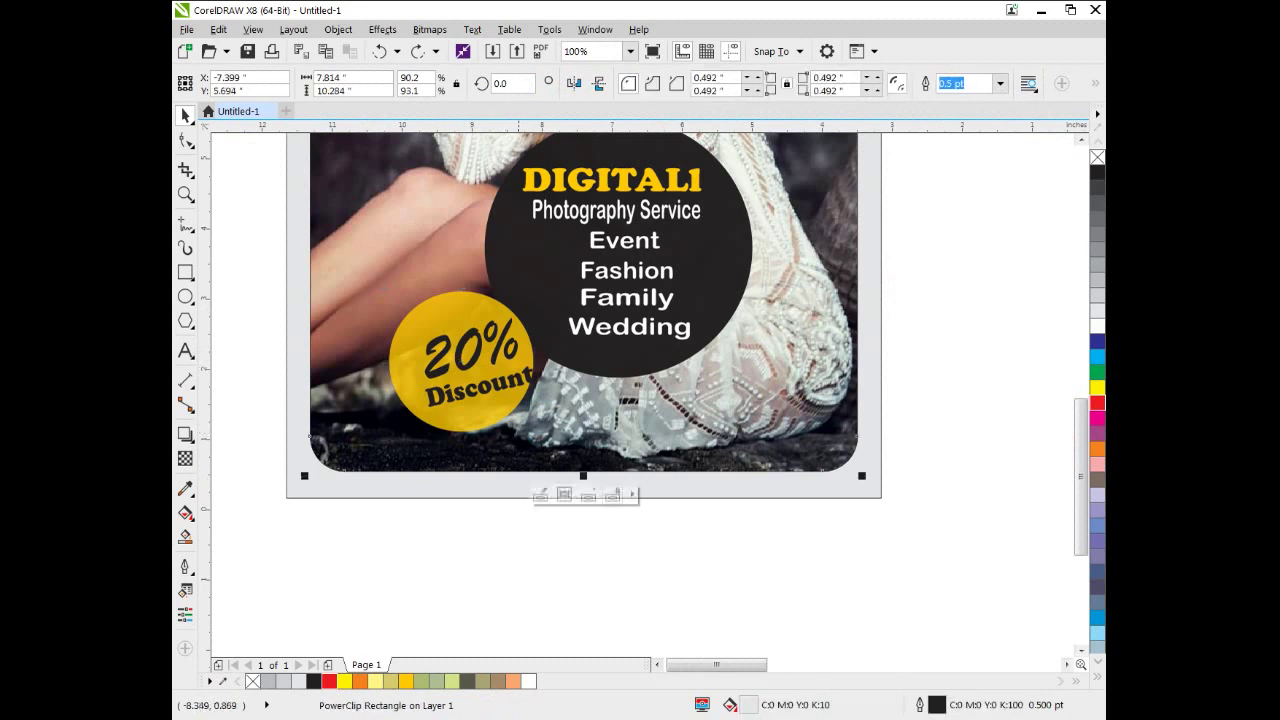
key("Escape")
Move the Discount text left inside the yellow circle and enlarge the 20% text to about 80.7 pt
left_click(481, 387)
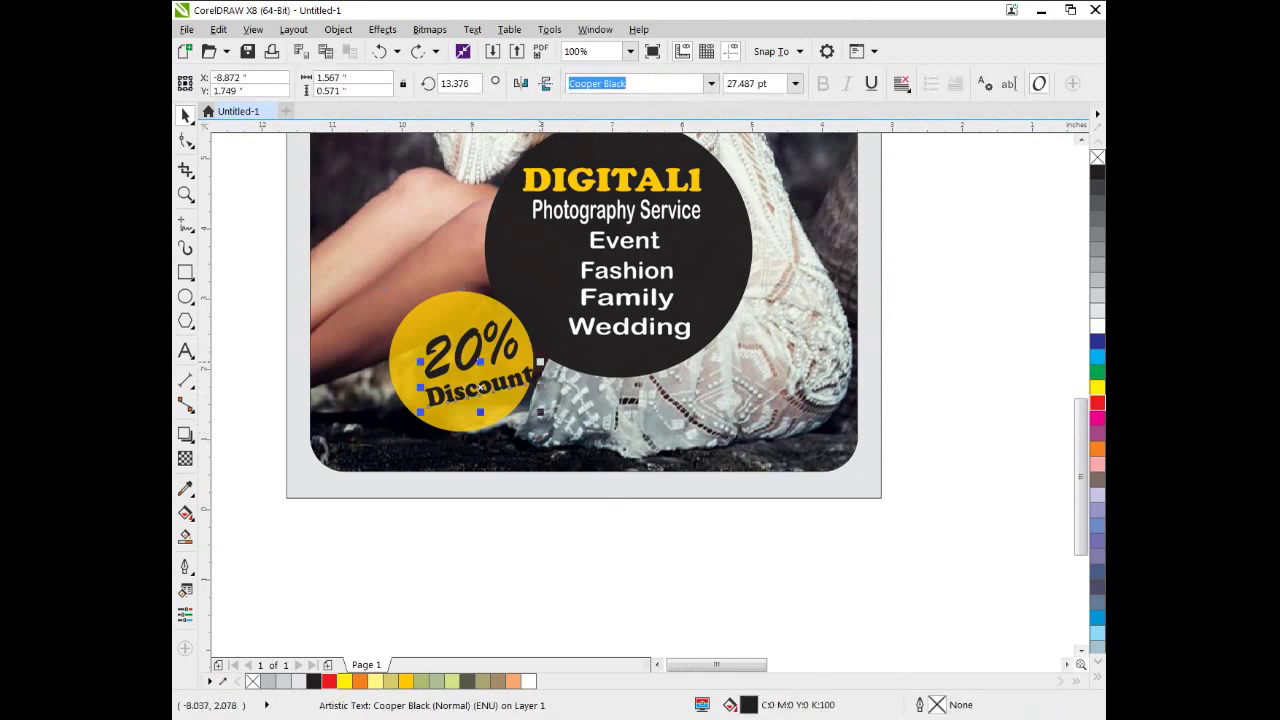
left_click_drag(481, 387, 469, 388)
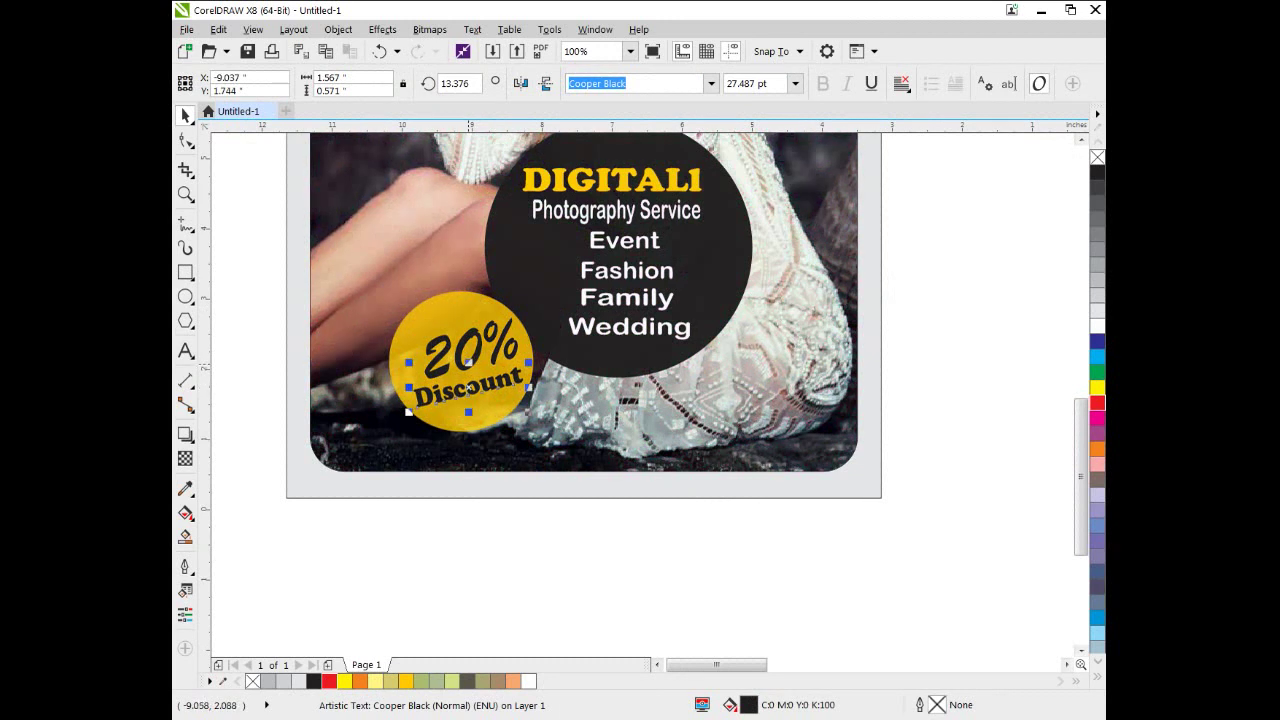
left_click(470, 386)
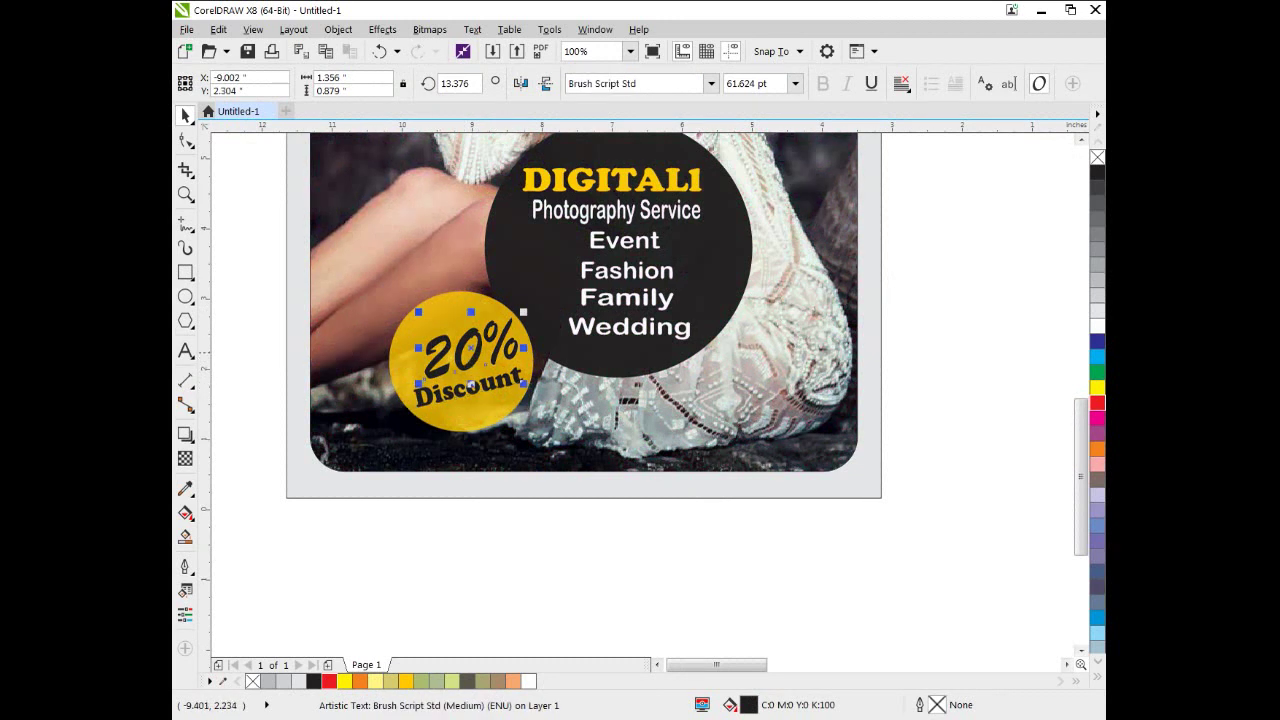
left_click_drag(410, 308, 388, 293)
Shift the 20% text left within the yellow circle and rotate it to about 14.8°
left_click(500, 427)
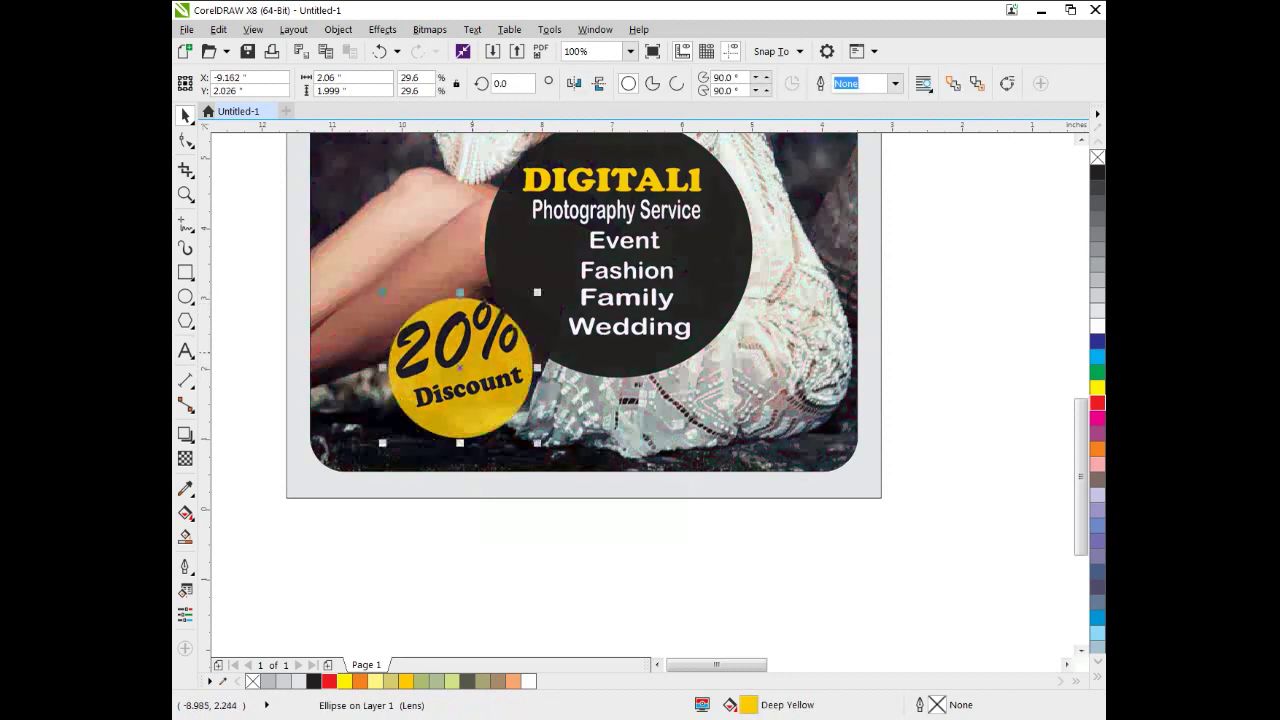
left_click_drag(451, 360, 448, 366)
left_click_drag(519, 347, 453, 353)
left_click(446, 357)
key("ctrl+z")
left_click(576, 356)
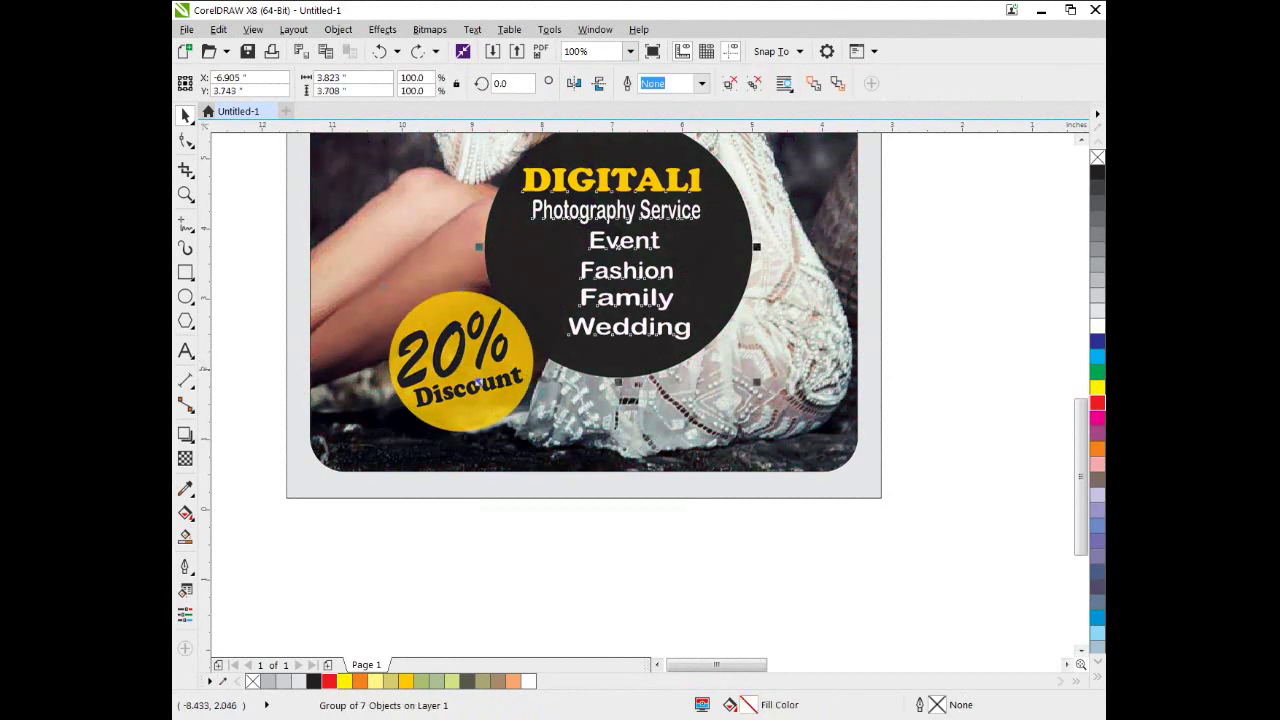
Nudge the 20% text slightly right and up to balance it above Discount in the yellow circle
left_click(462, 358)
left_click_drag(462, 358, 473, 362)
left_click(560, 402)
key("Tab")
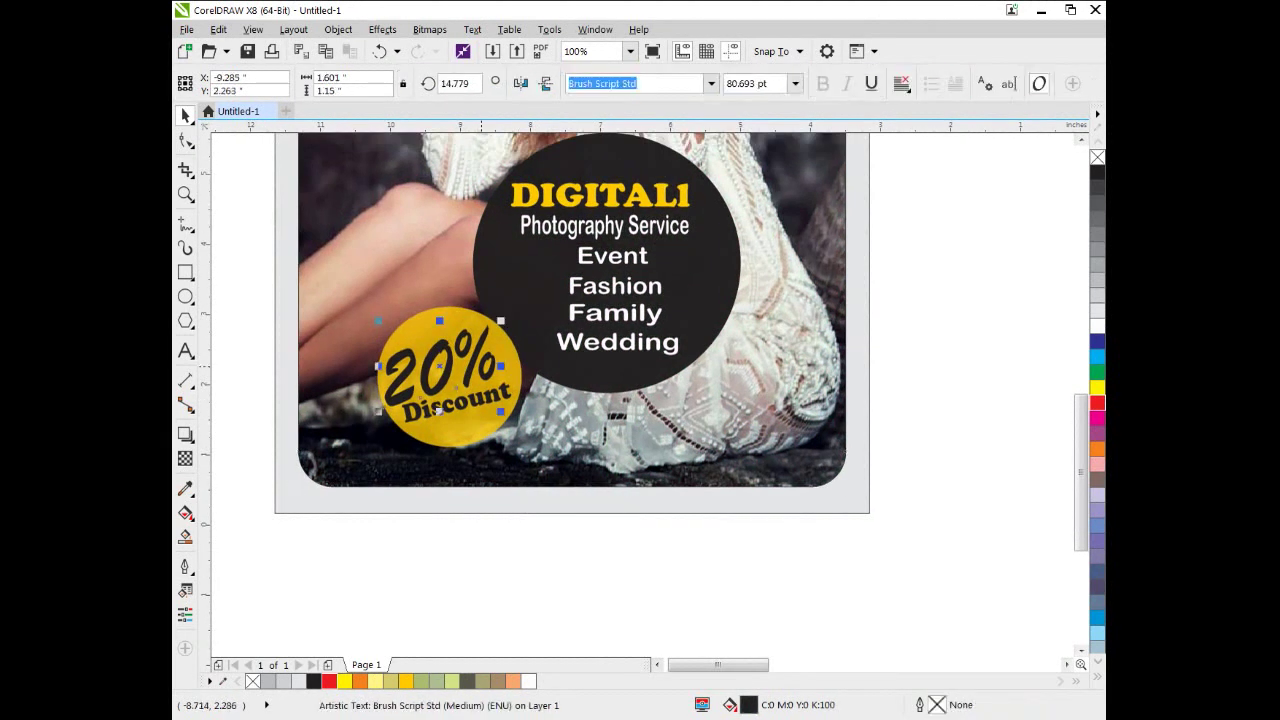
key("Right")
key("Right")
key("Right")
key("Right")
key("Up")
key("Up")
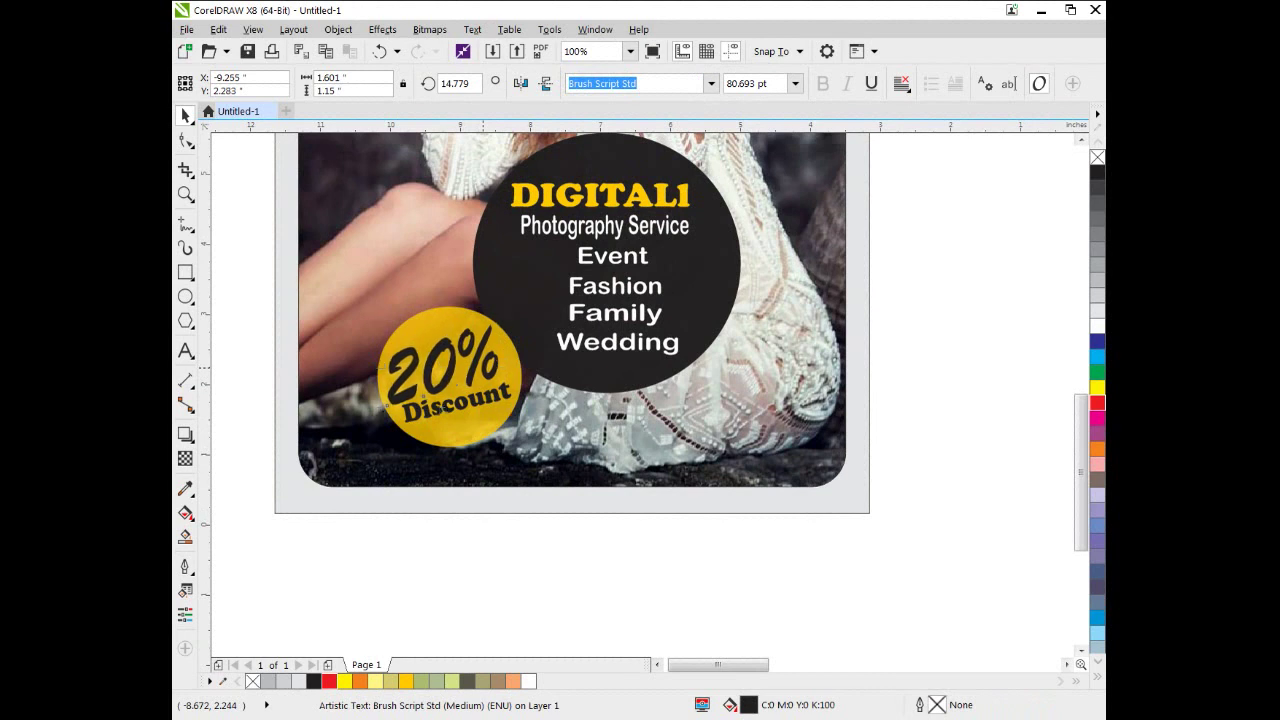
left_click(571, 640)
Place a copy of the plain yellow circle over the black circle's upper right edge on the seated woman's flyer
scroll(600, 520, "down", 1)
left_click_drag(602, 521, 530, 591)
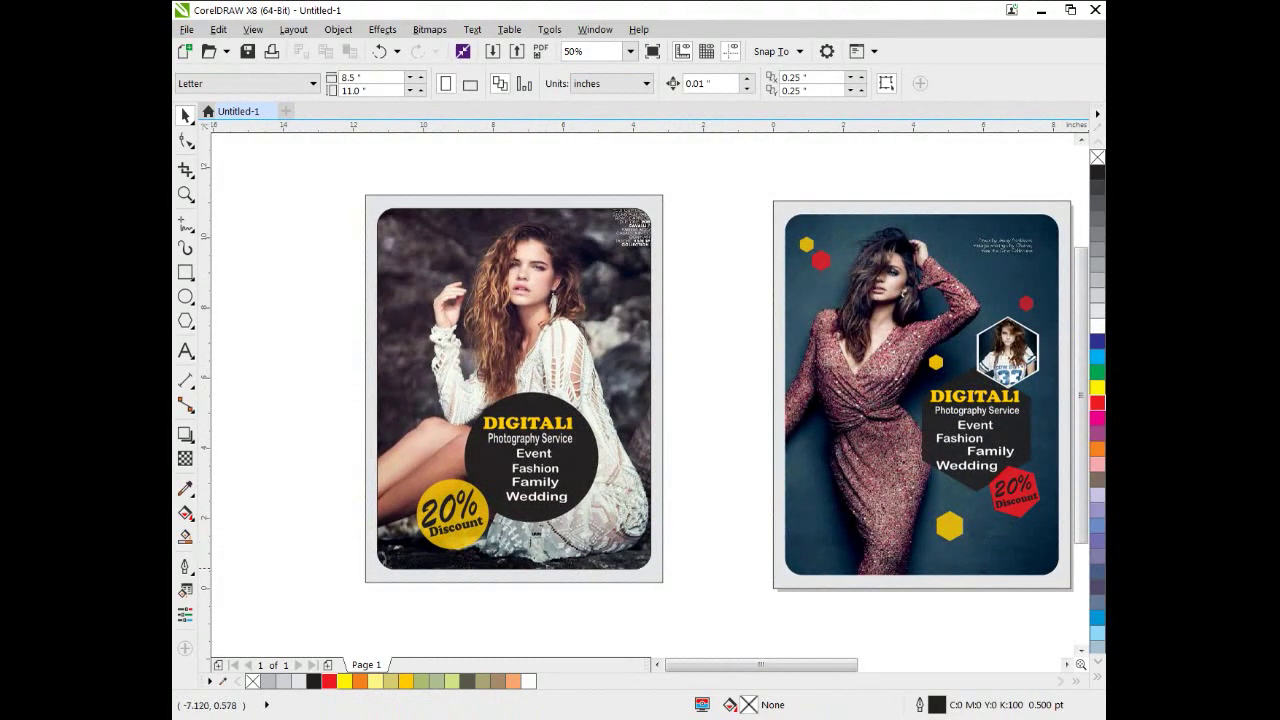
scroll(528, 555, "up", 2)
left_click_drag(466, 473, 645, 318)
right_click(740, 213)
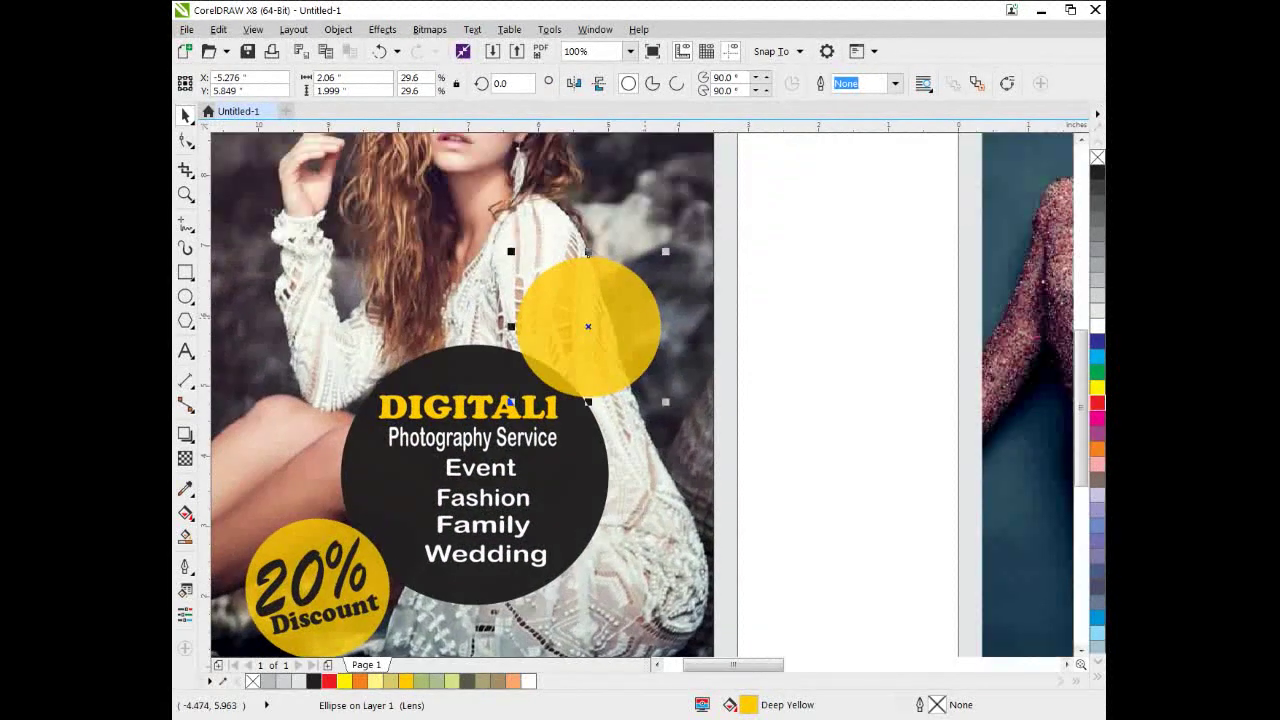
scroll(682, 375, "down", 1)
scroll(636, 374, "up", 1)
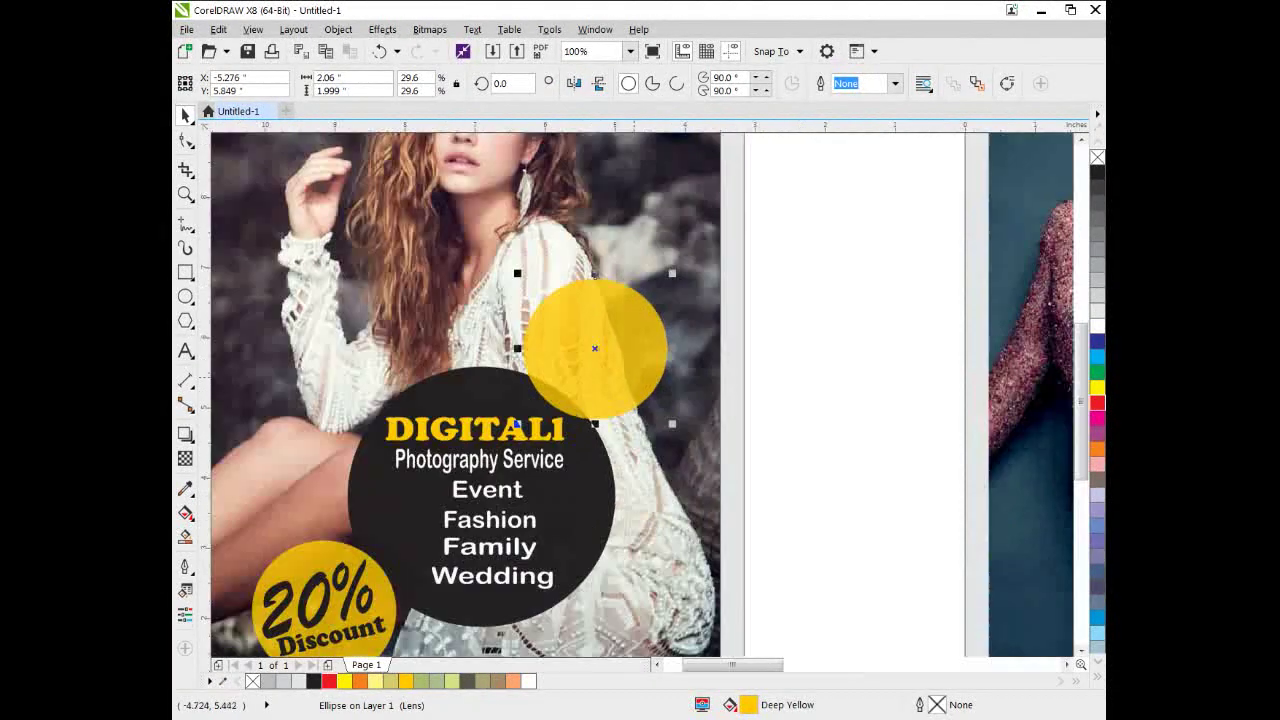
Enlarge the copied yellow circle to about 2.56 × 2.48 inches and shift it slightly up and left
left_click_drag(517, 425, 500, 440)
left_click_drag(649, 441, 645, 453)
left_click_drag(613, 400, 554, 444)
scroll(608, 396, "down", 1)
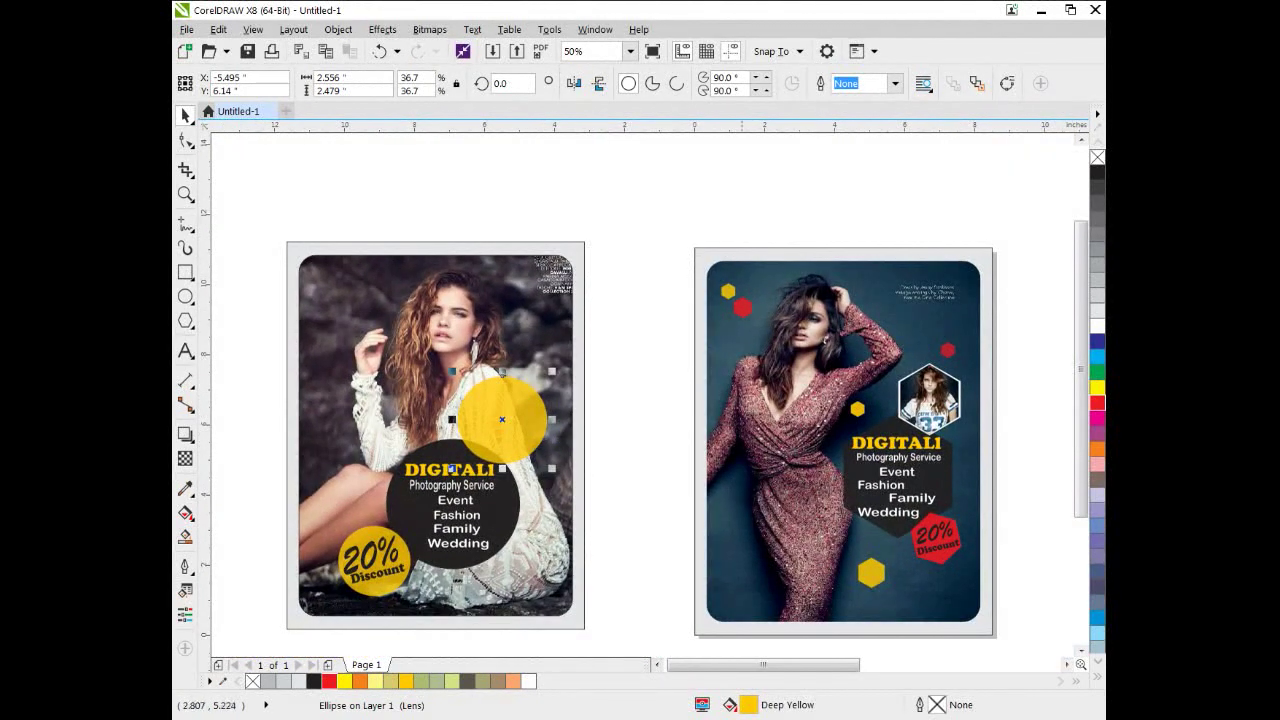
Create a smaller concentric copy of the upper yellow circle, about 2.34 × 2.27 inches
left_click_drag(452, 468, 455, 466)
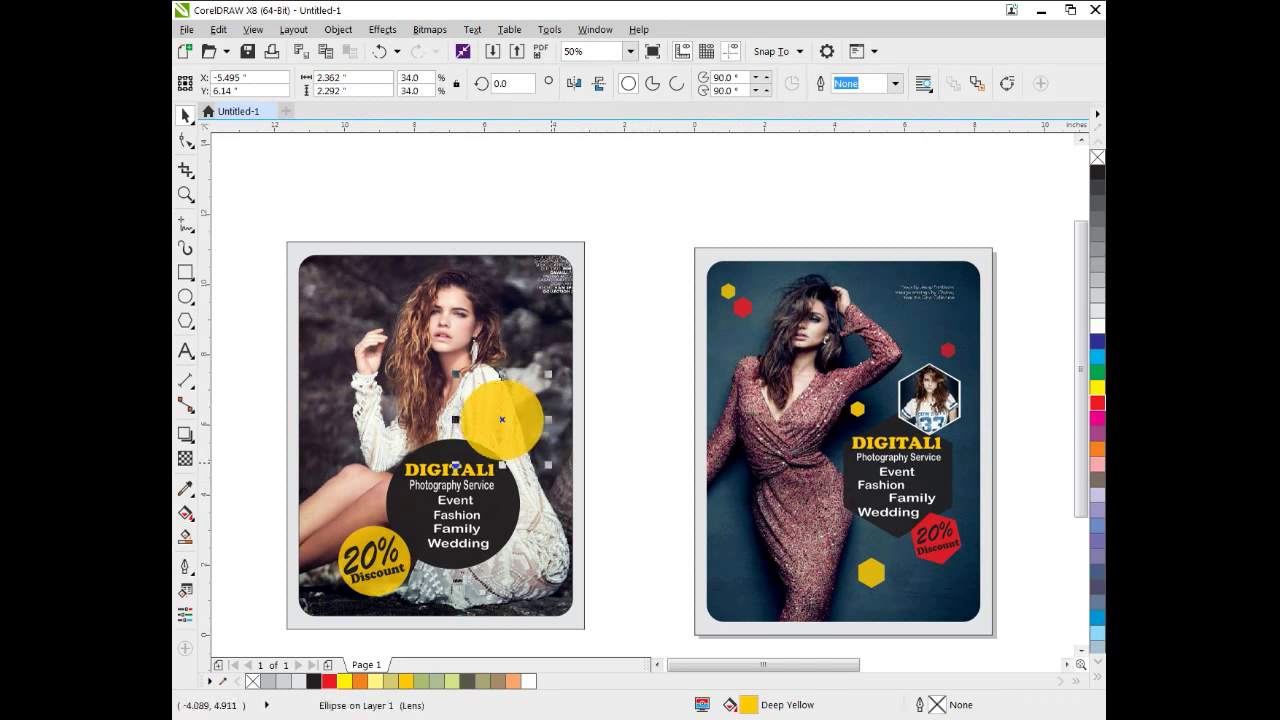
scroll(545, 466, "up", 3)
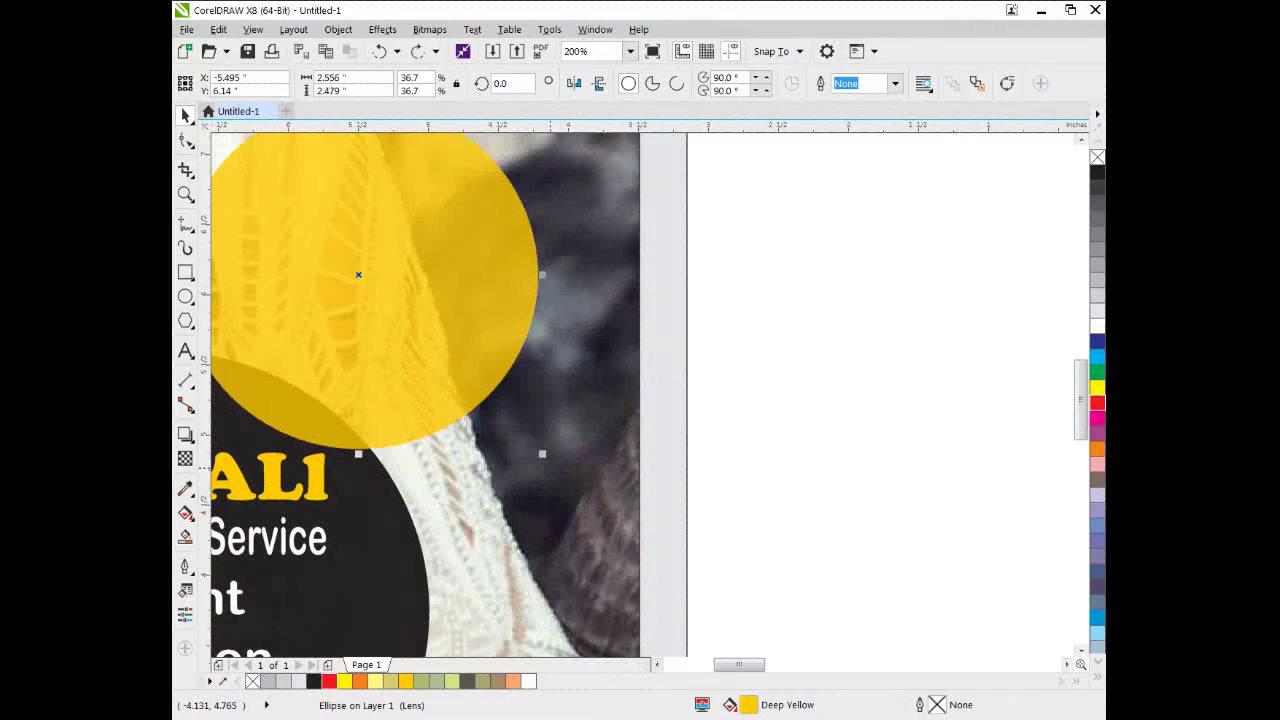
left_click_drag(543, 456, 632, 340)
right_click(632, 340)
left_click_drag(509, 354, 597, 463)
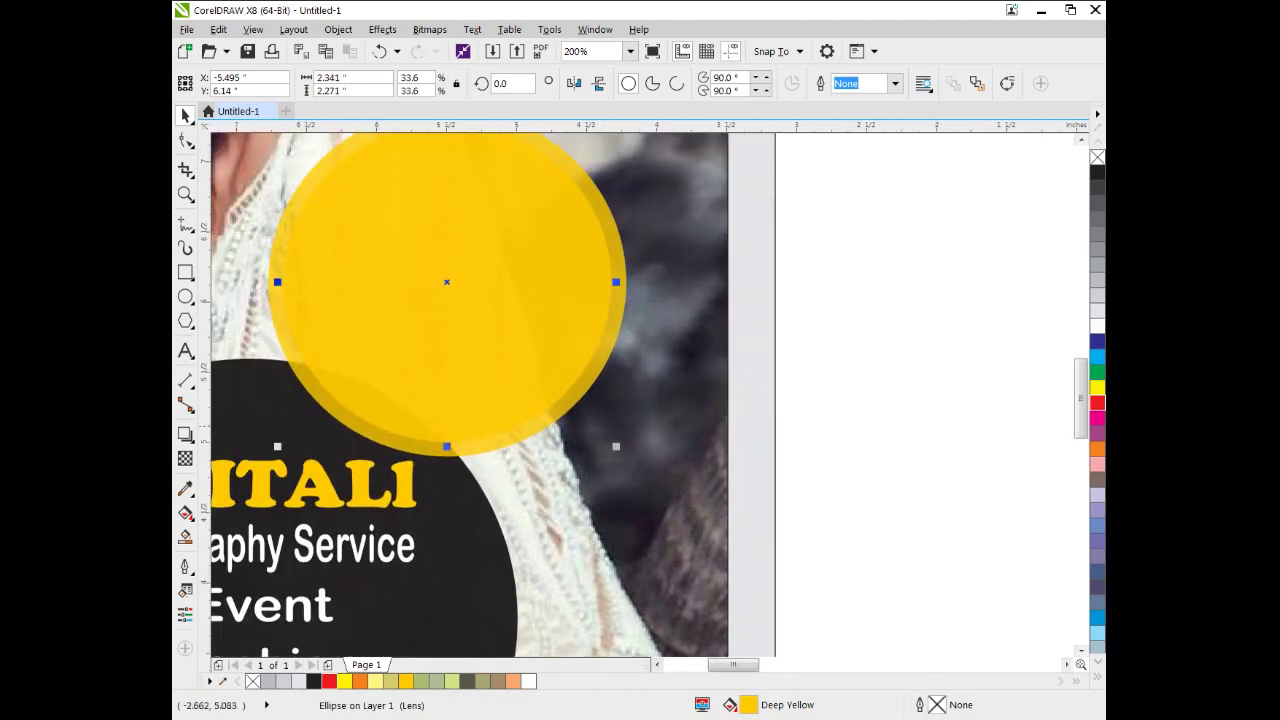
Fill the larger outer circle with white so it frames the smaller yellow circle
left_click(609, 351)
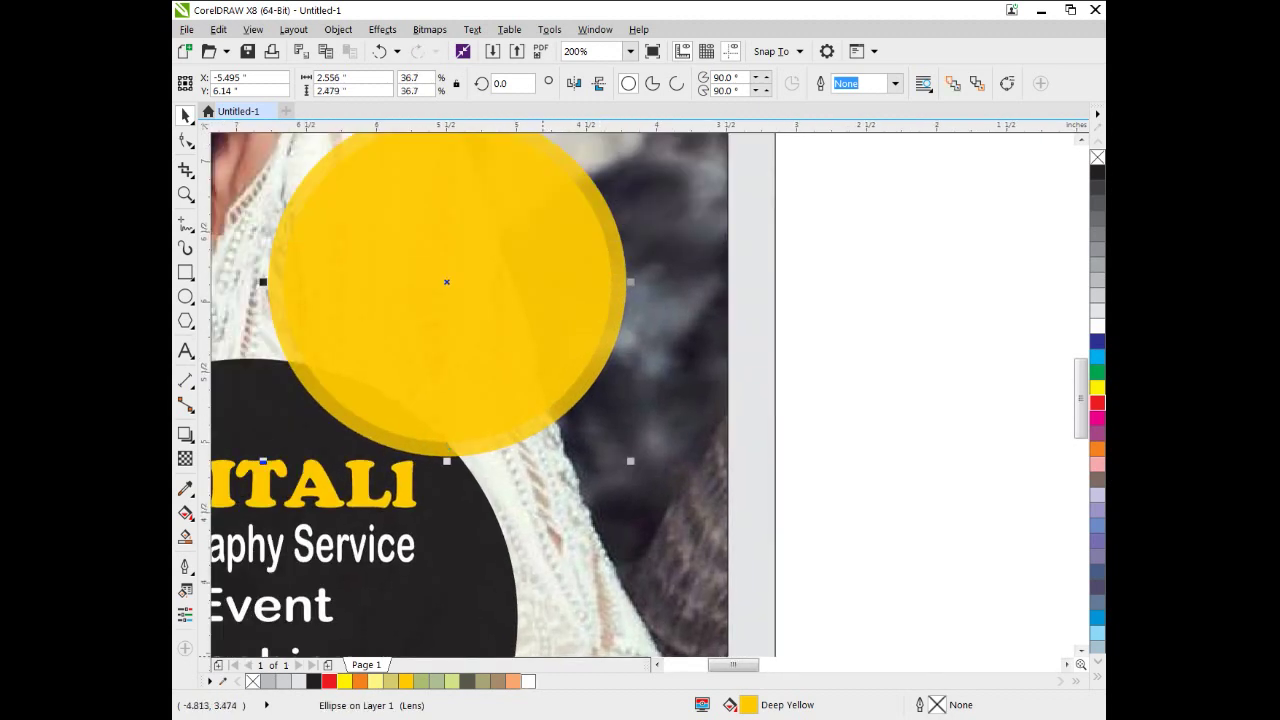
left_click(528, 681)
left_click_drag(652, 443, 659, 480)
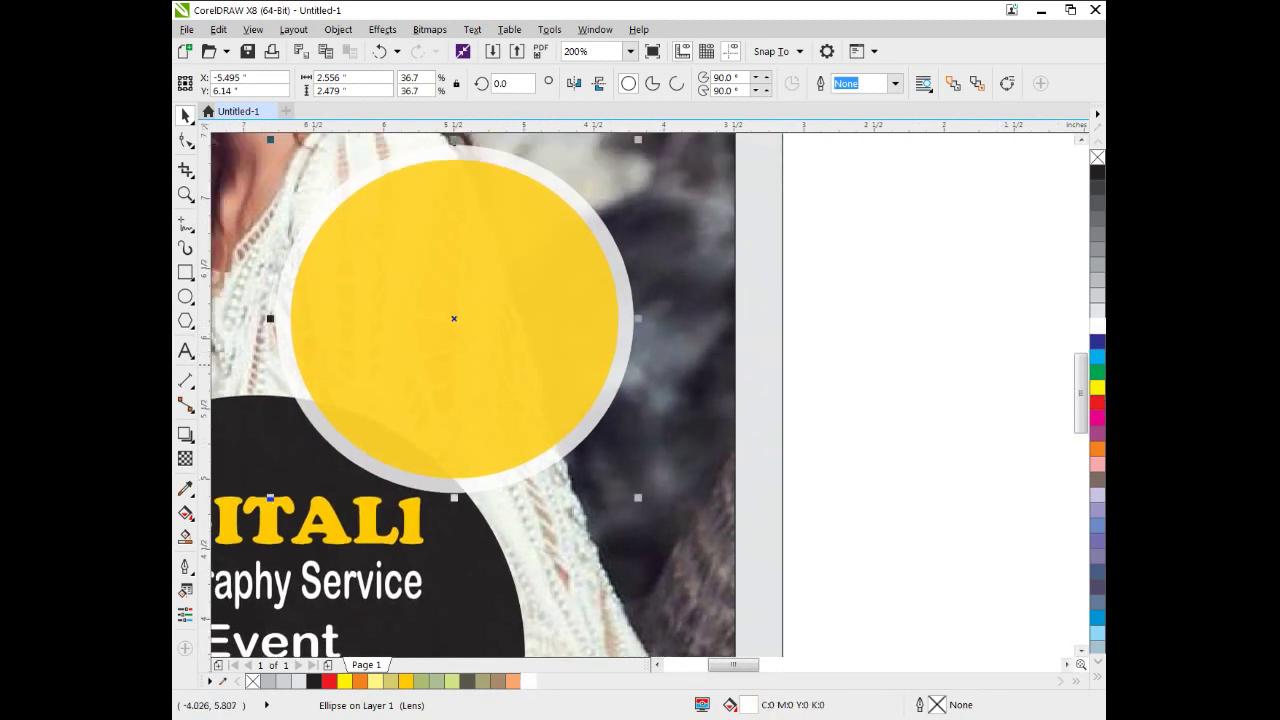
left_click(626, 358)
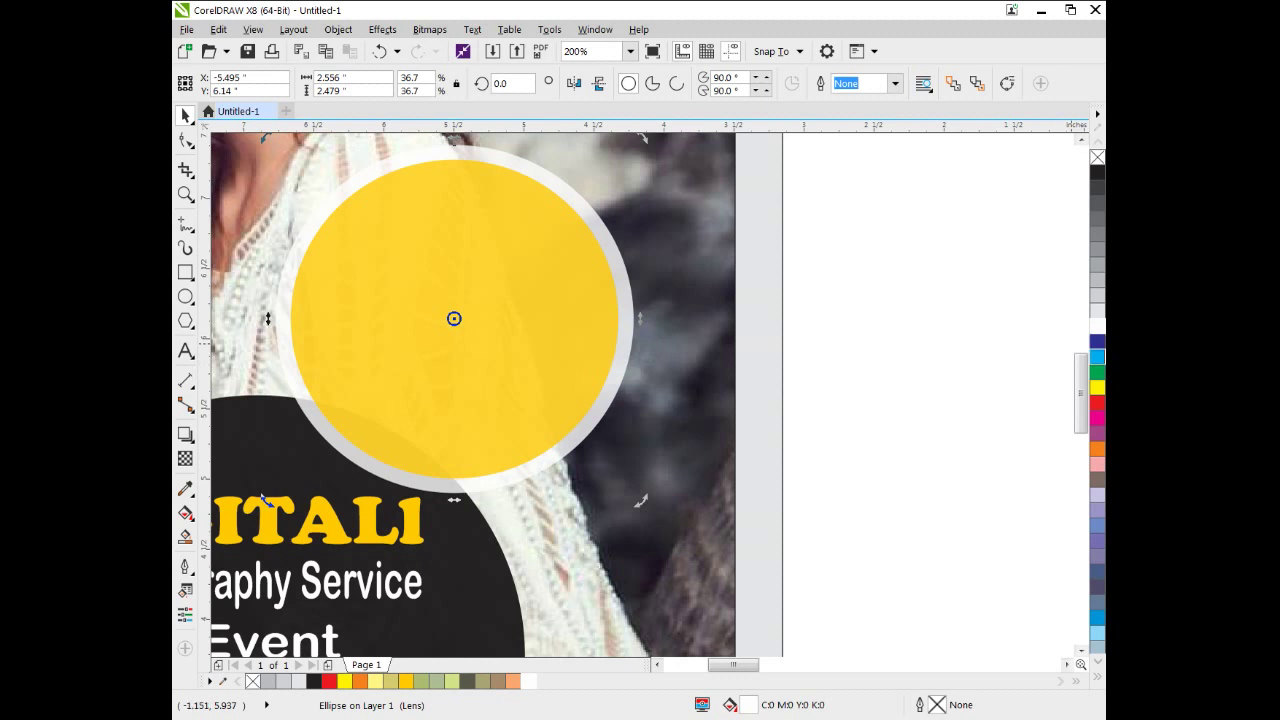
left_click(1055, 350)
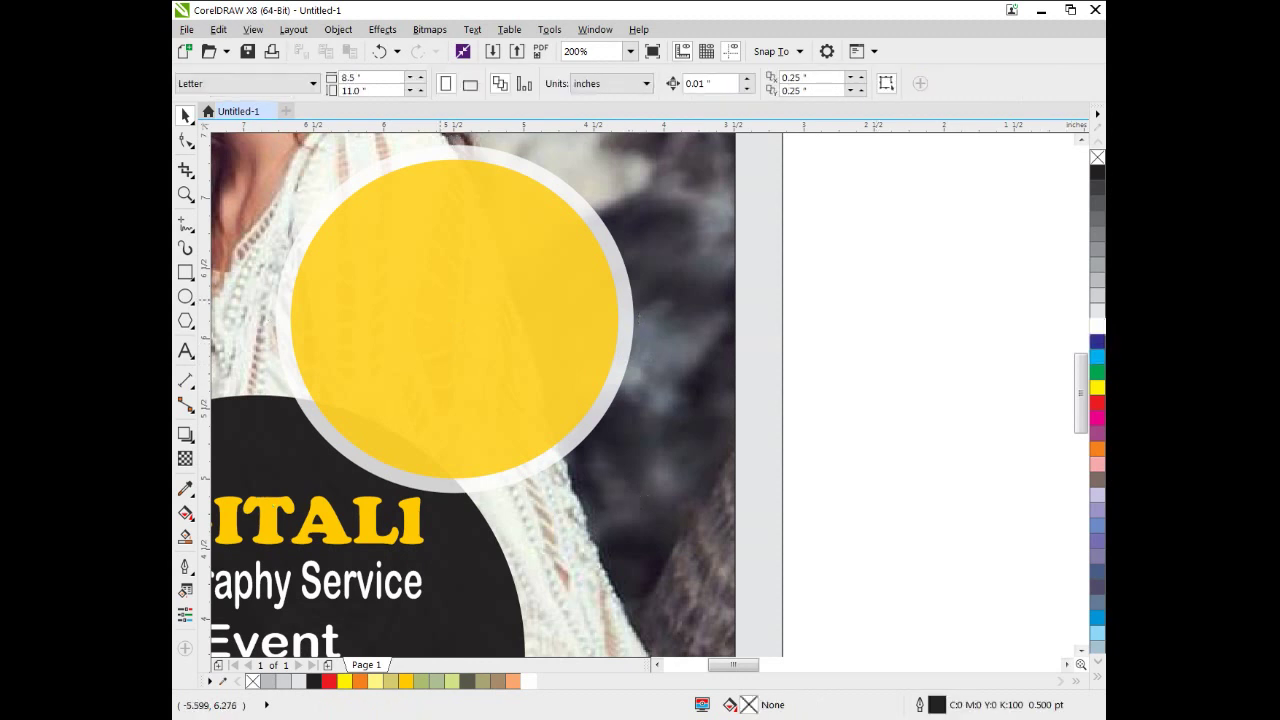
Bring the photo of the blonde woman with the red handbag from the pasteboard into the gap between the two flyers
left_click(500, 321)
scroll(500, 321, "down", 1)
left_click_drag(664, 371, 539, 427)
scroll(540, 400, "down", 1)
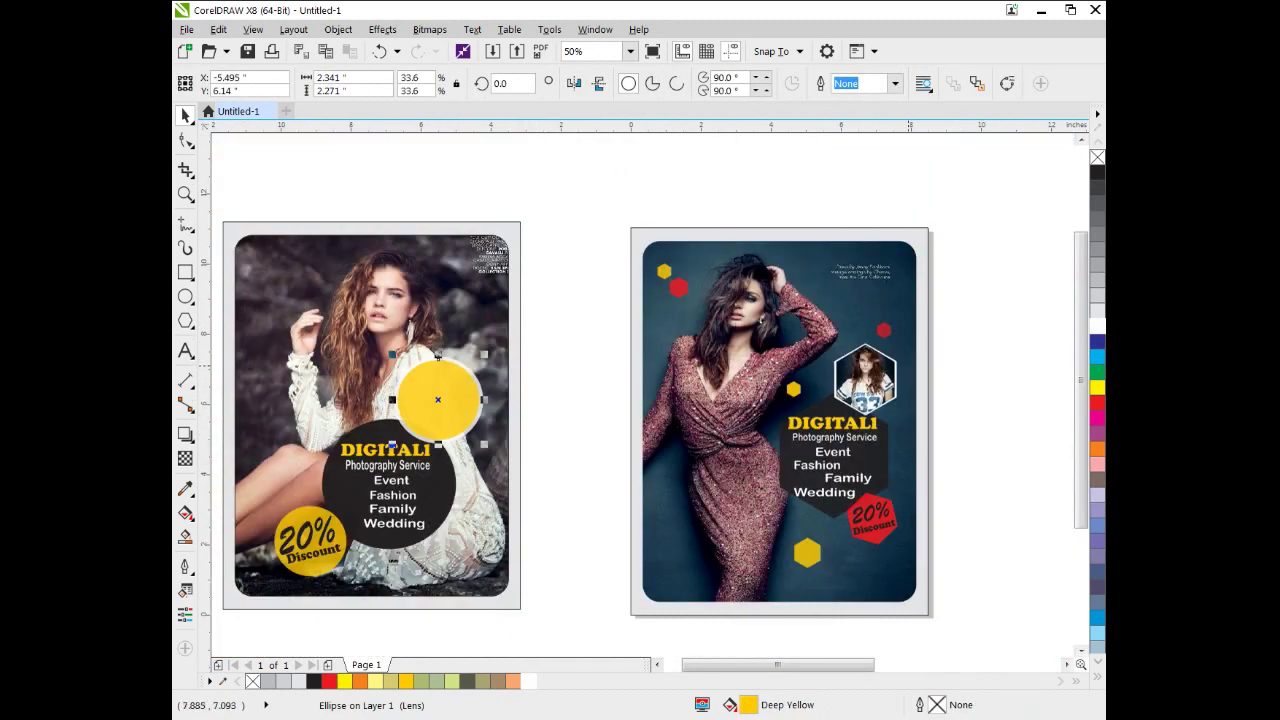
scroll(749, 361, "down", 1)
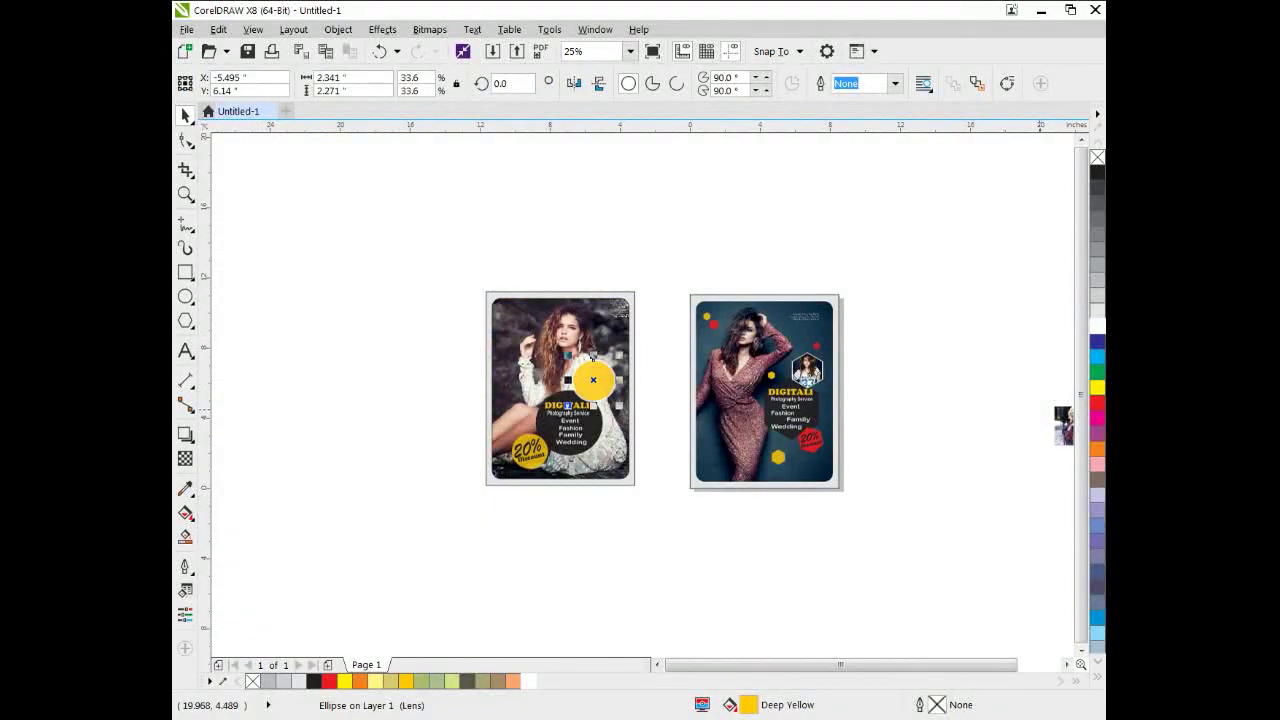
left_click_drag(1051, 409, 648, 352)
scroll(662, 370, "up", 2)
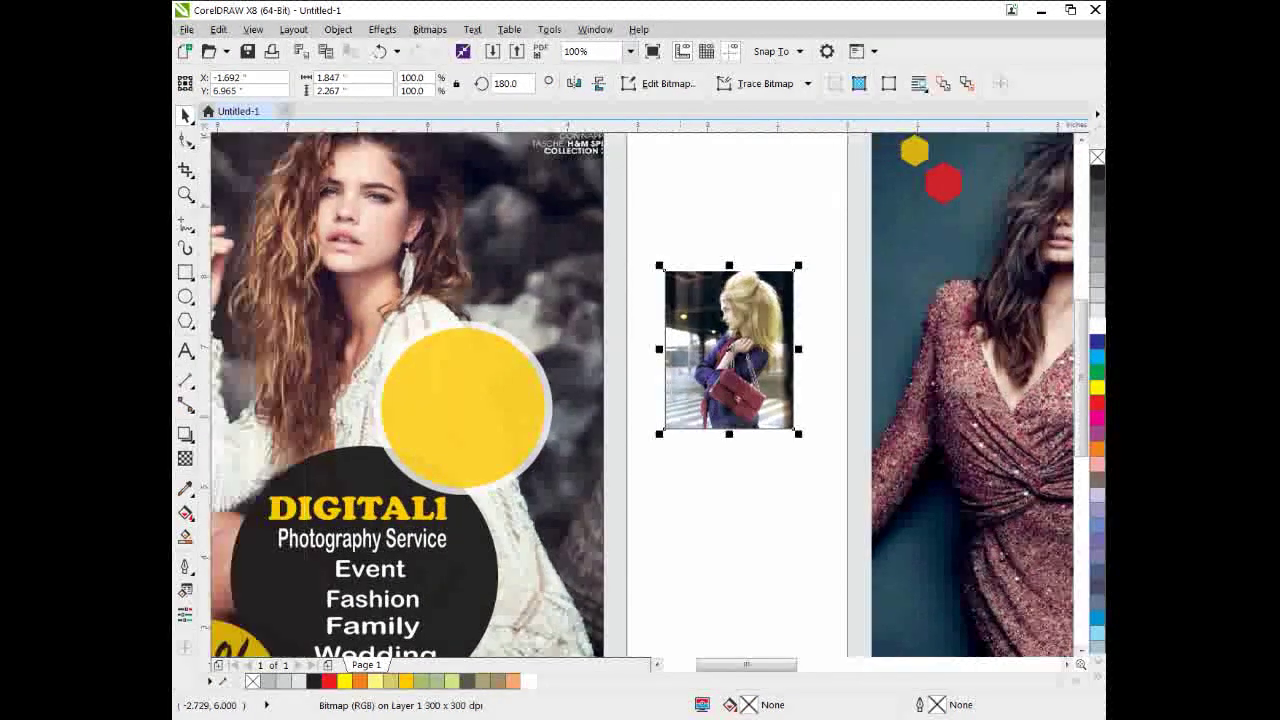
left_click(656, 248)
left_click(702, 298)
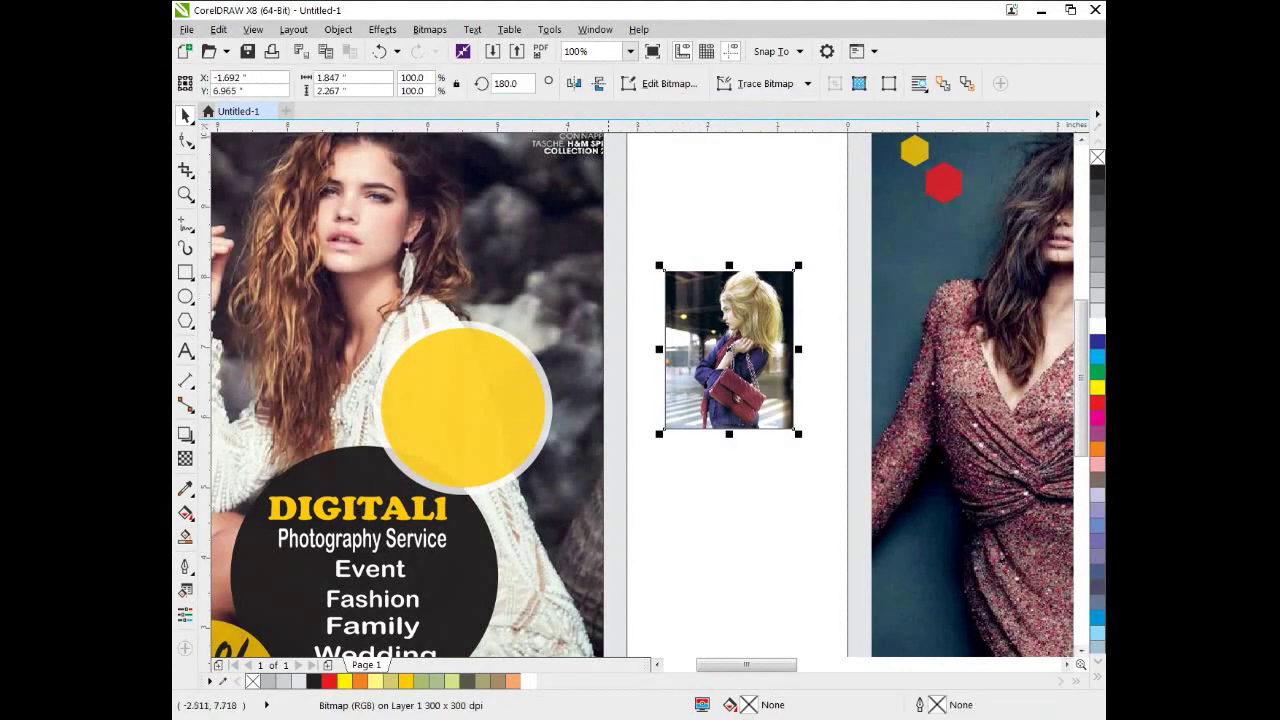
PowerClip the blonde woman's photo inside the white-framed yellow circle
left_click(338, 29)
mouse_move(382, 29)
mouse_move(338, 29)
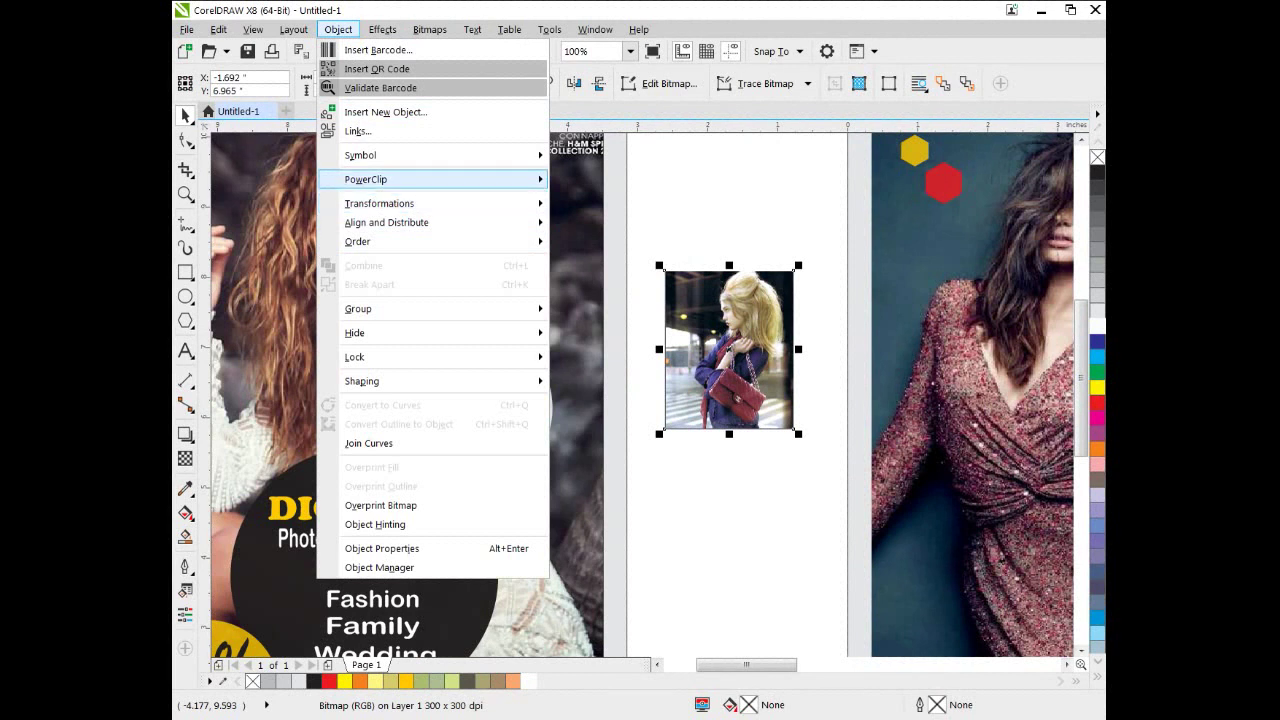
mouse_move(380, 179)
left_click(618, 181)
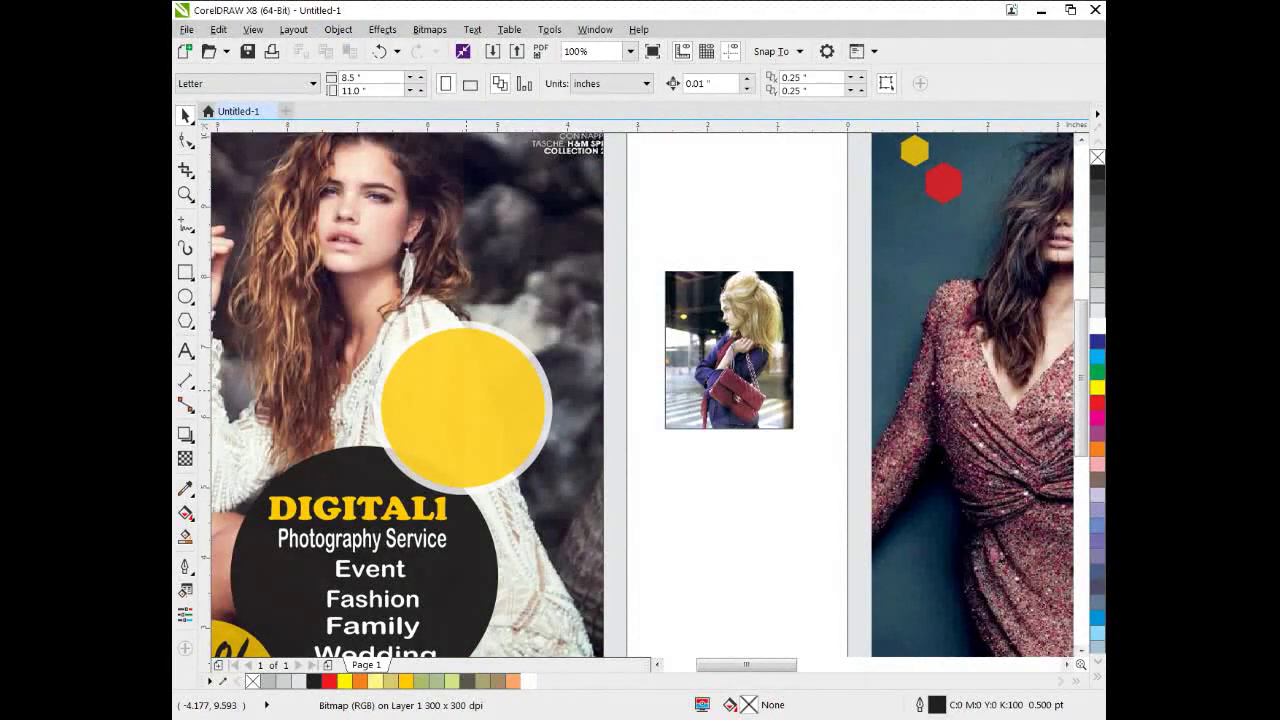
left_click(464, 390)
Open the contents of the circular inset's PowerClip frame for editing
left_click(421, 512)
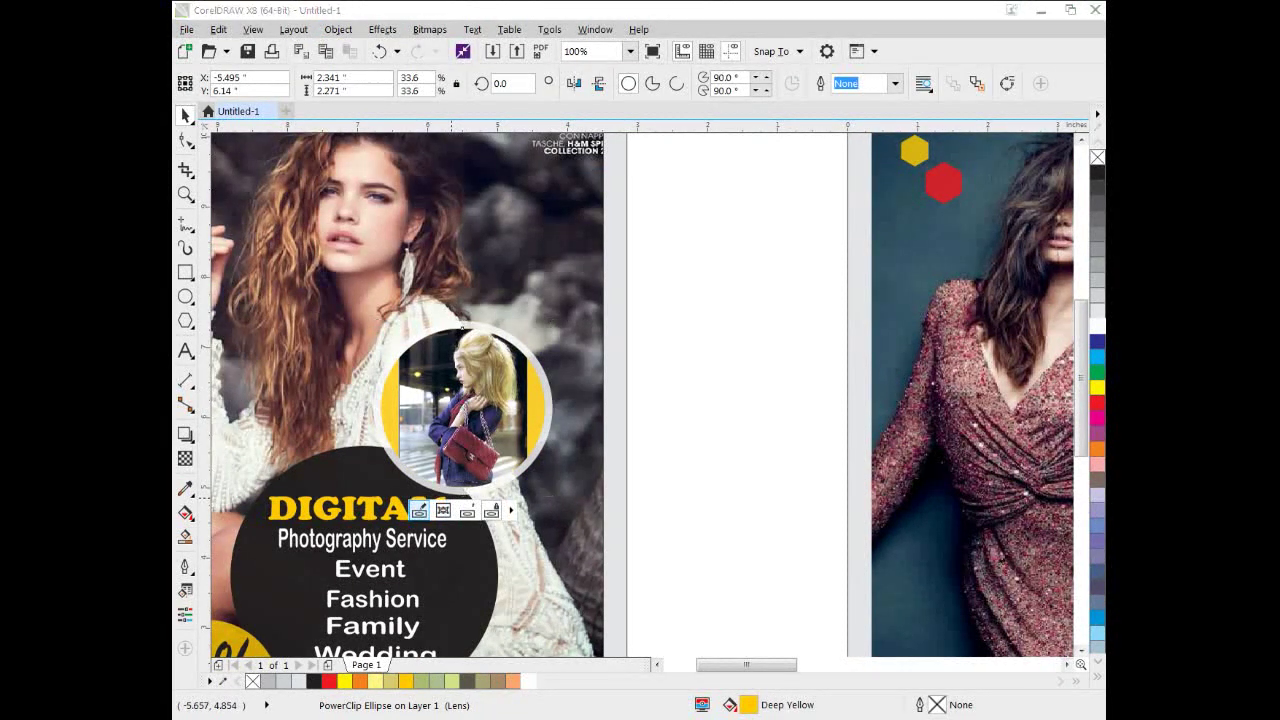
scroll(430, 412, "up", 1)
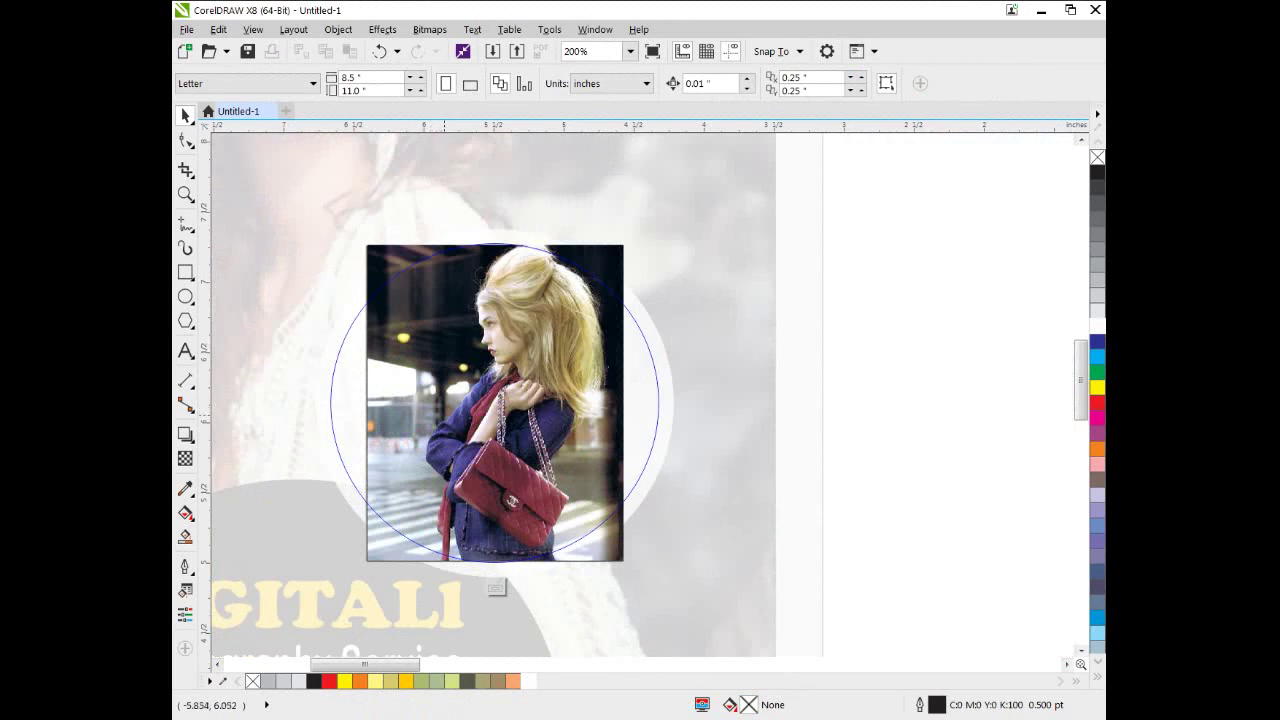
key("ctrl+t")
scroll(447, 414, "down", 1)
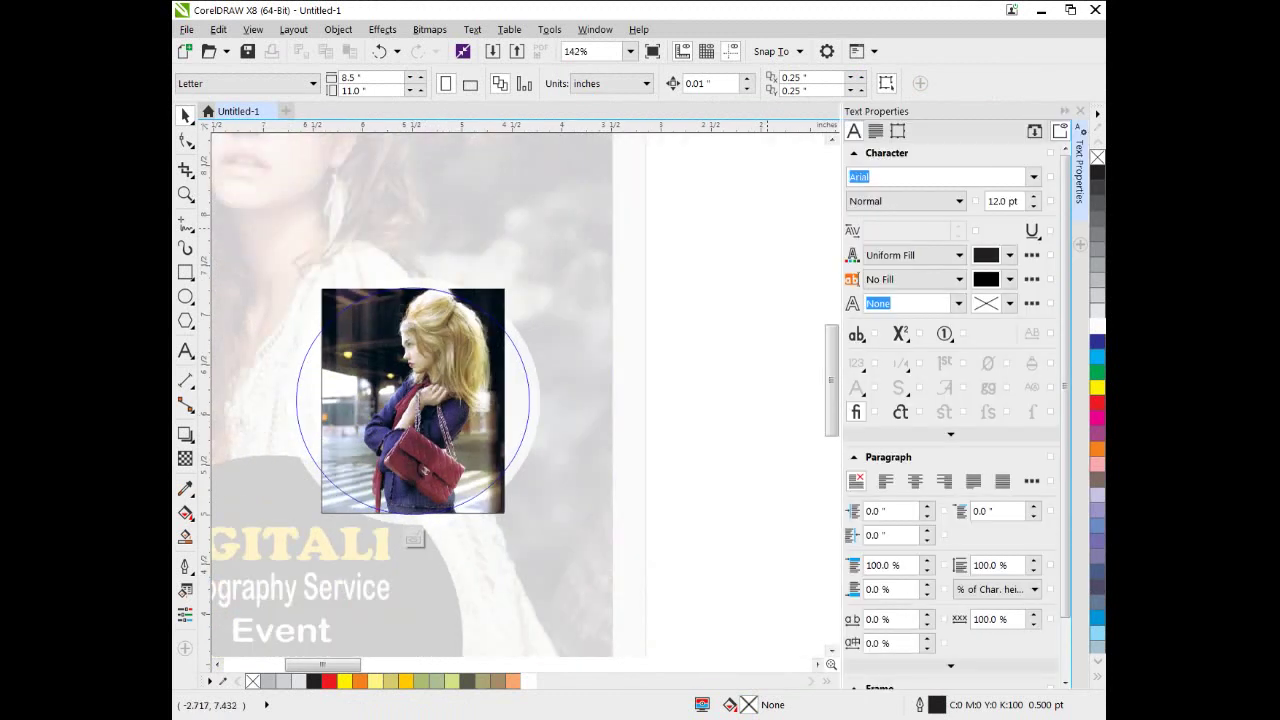
left_click(1080, 111)
Stretch the blonde woman's photo to about 2.55 × 2.34 inches so it covers the circular frame, and finish editing the PowerClip
left_click(483, 379)
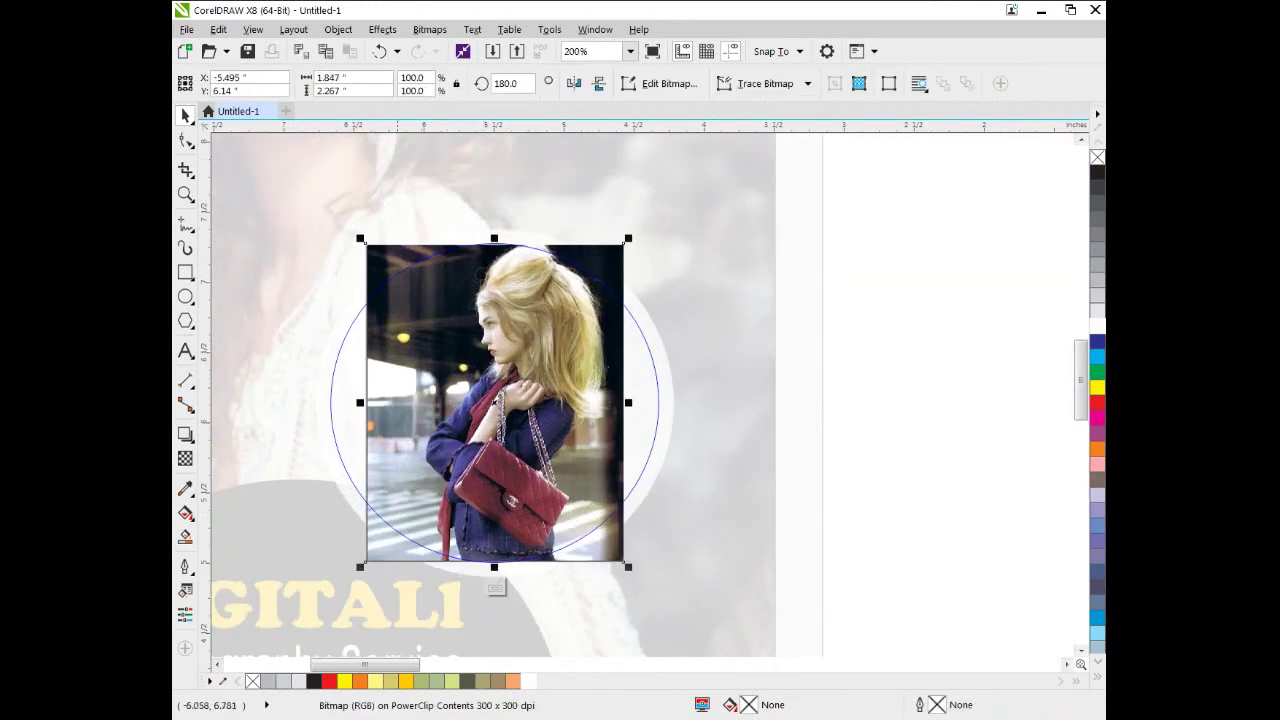
left_click_drag(363, 242, 366, 246)
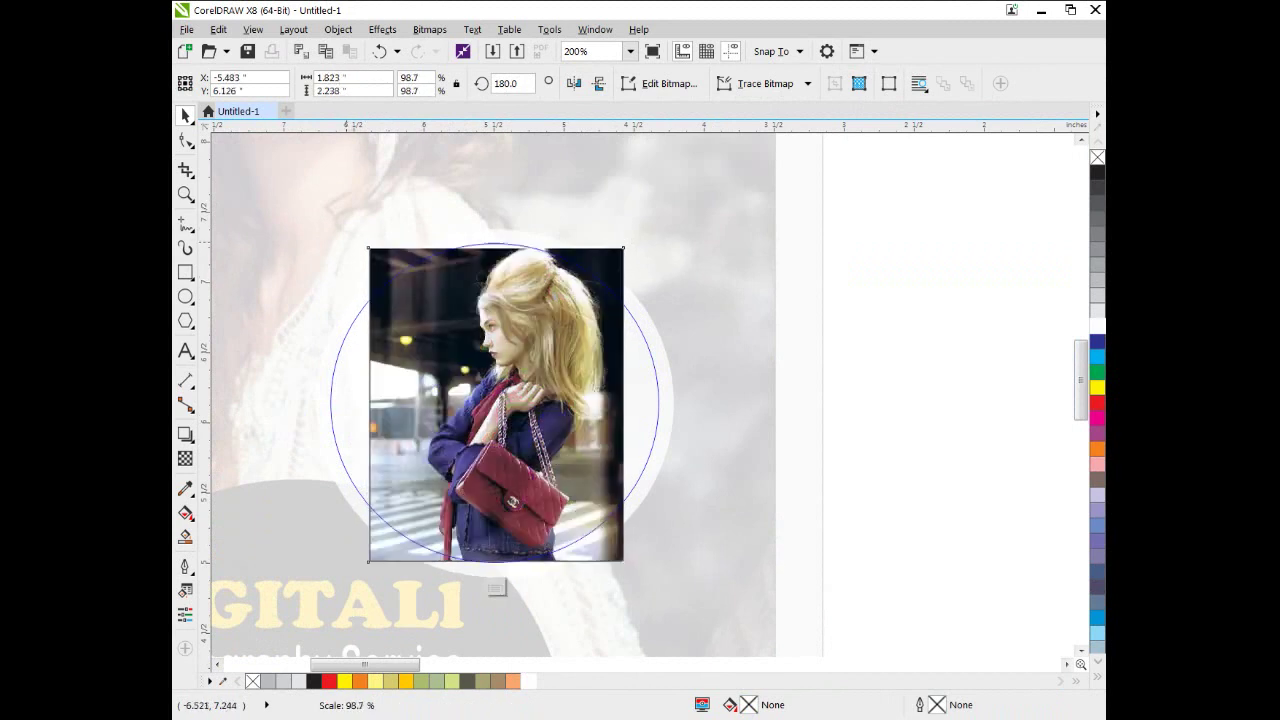
left_click_drag(363, 404, 326, 402)
left_click_drag(628, 405, 672, 404)
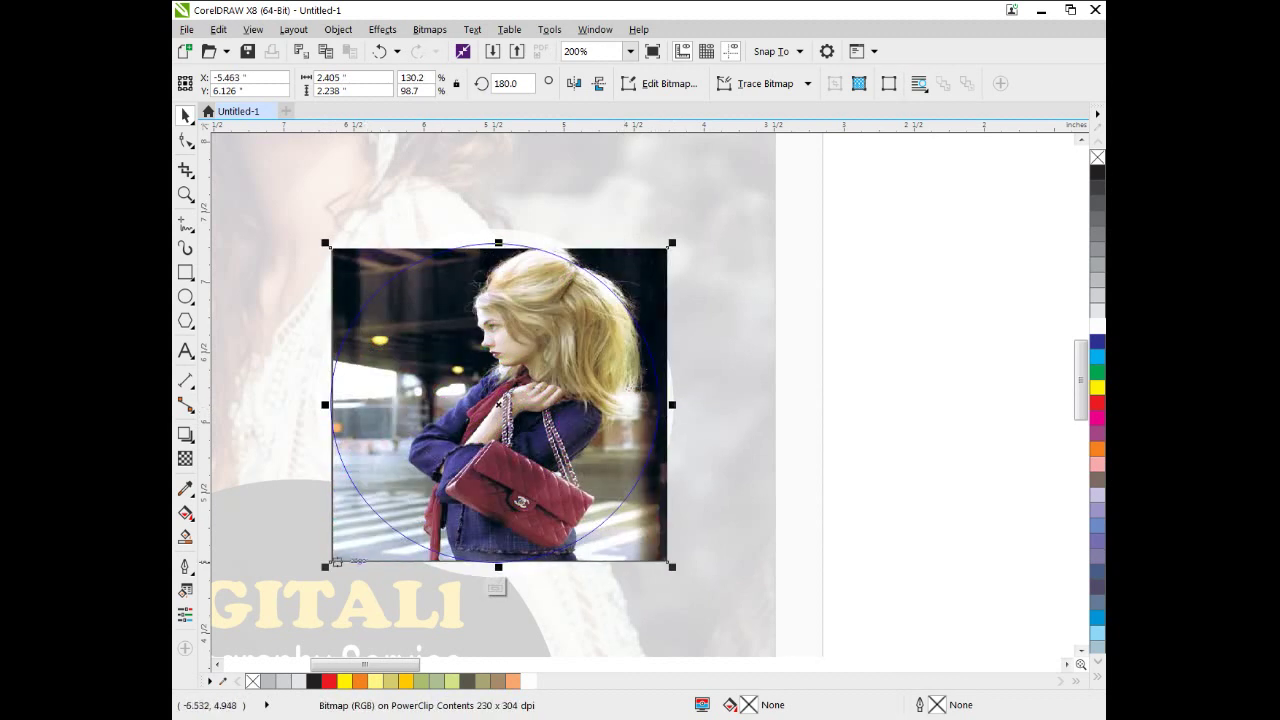
left_click_drag(330, 562, 304, 578)
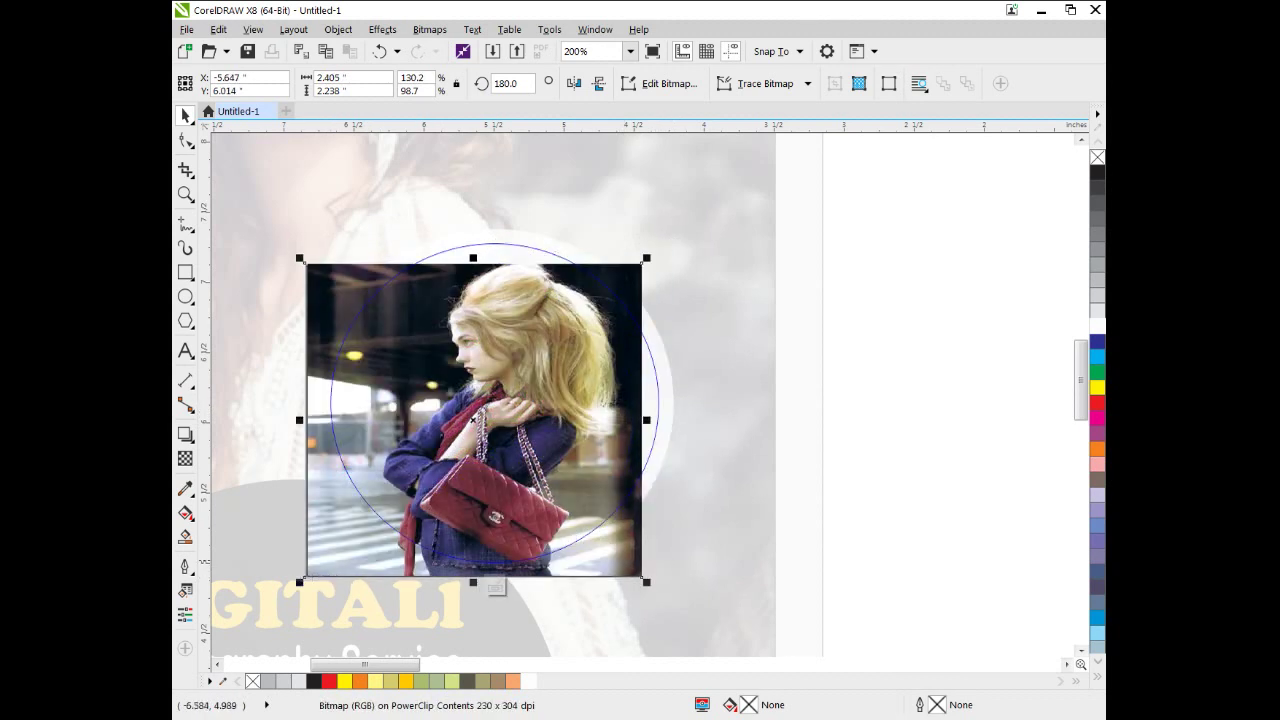
key("ctrl+z")
left_click_drag(325, 405, 305, 405)
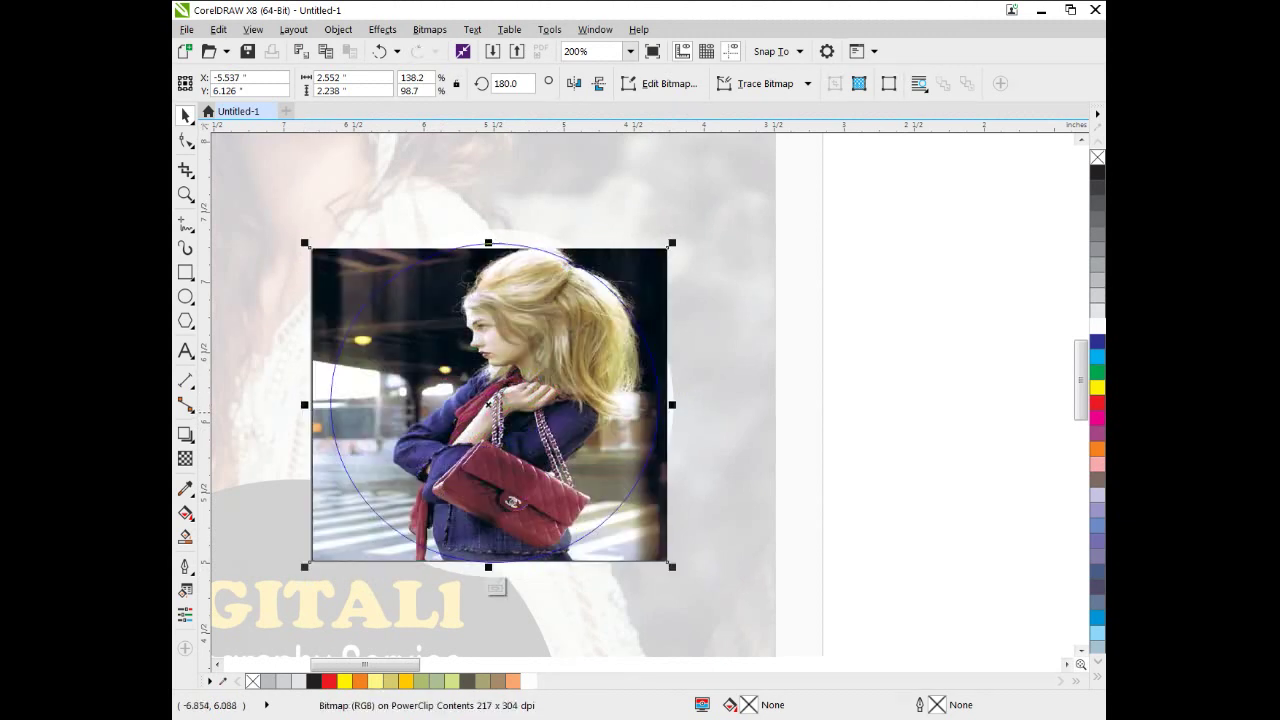
left_click(672, 405)
left_click_drag(488, 567, 488, 577)
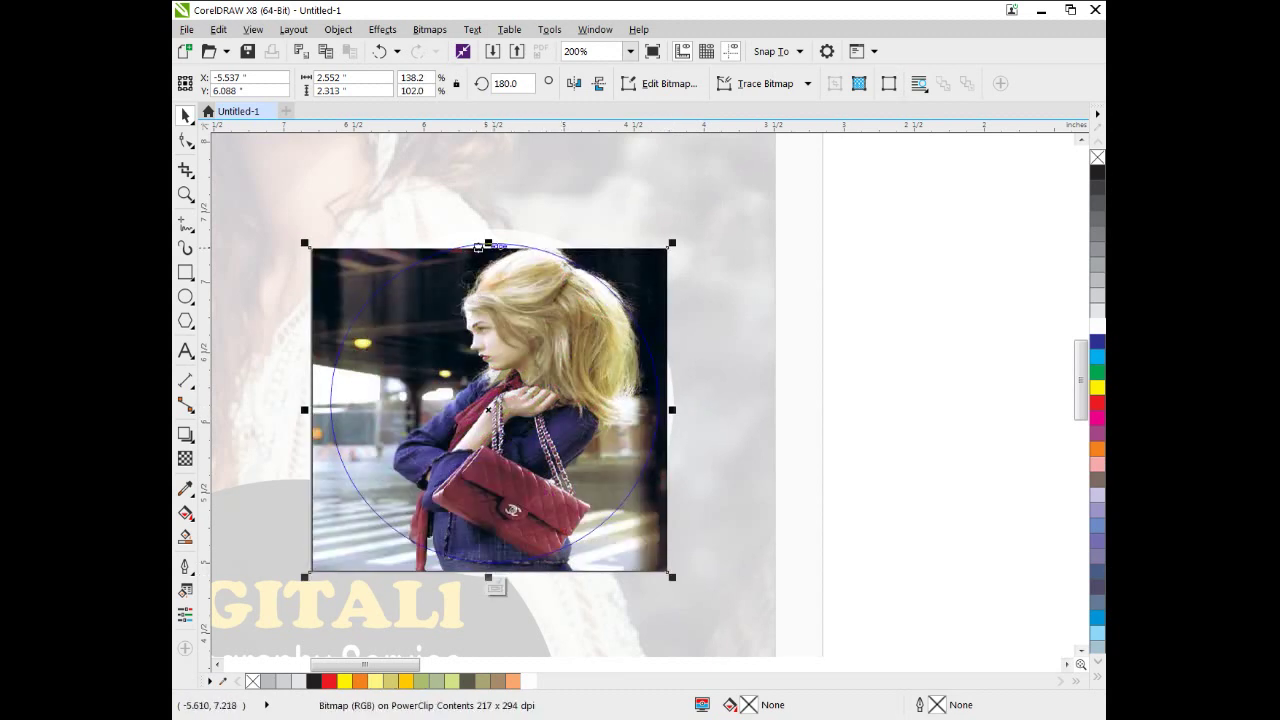
left_click_drag(484, 246, 484, 239)
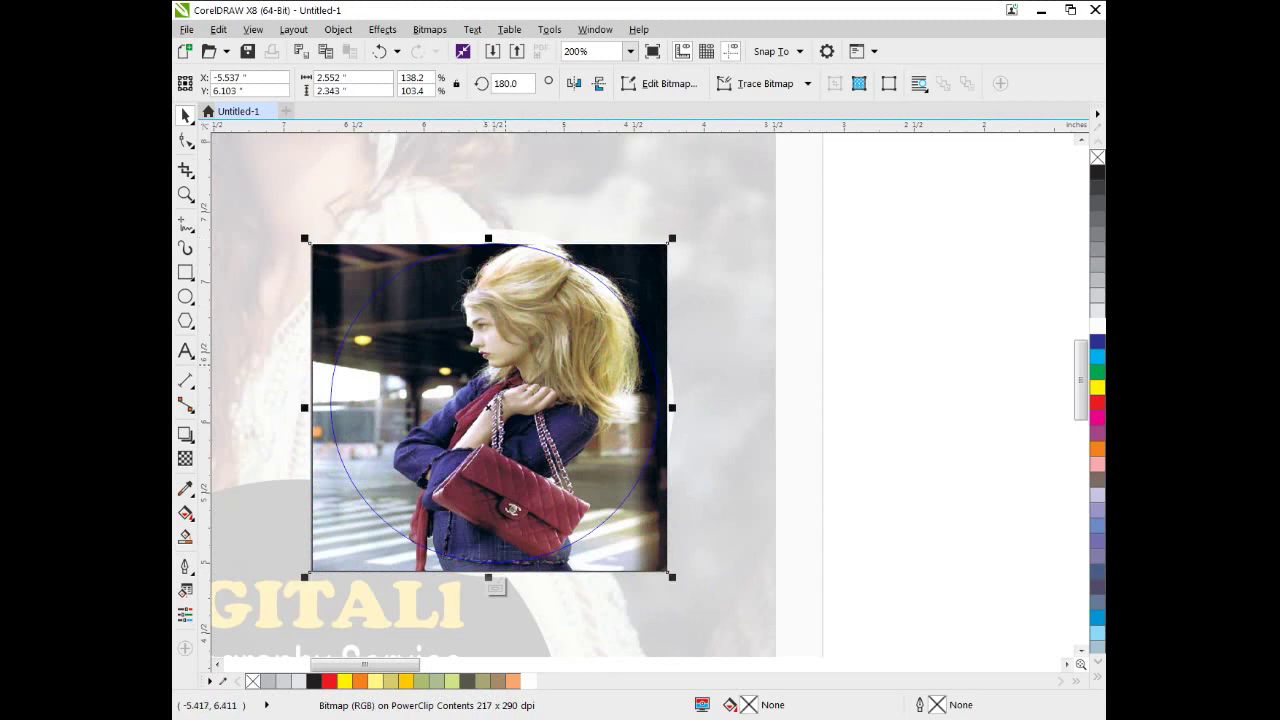
left_click(496, 587)
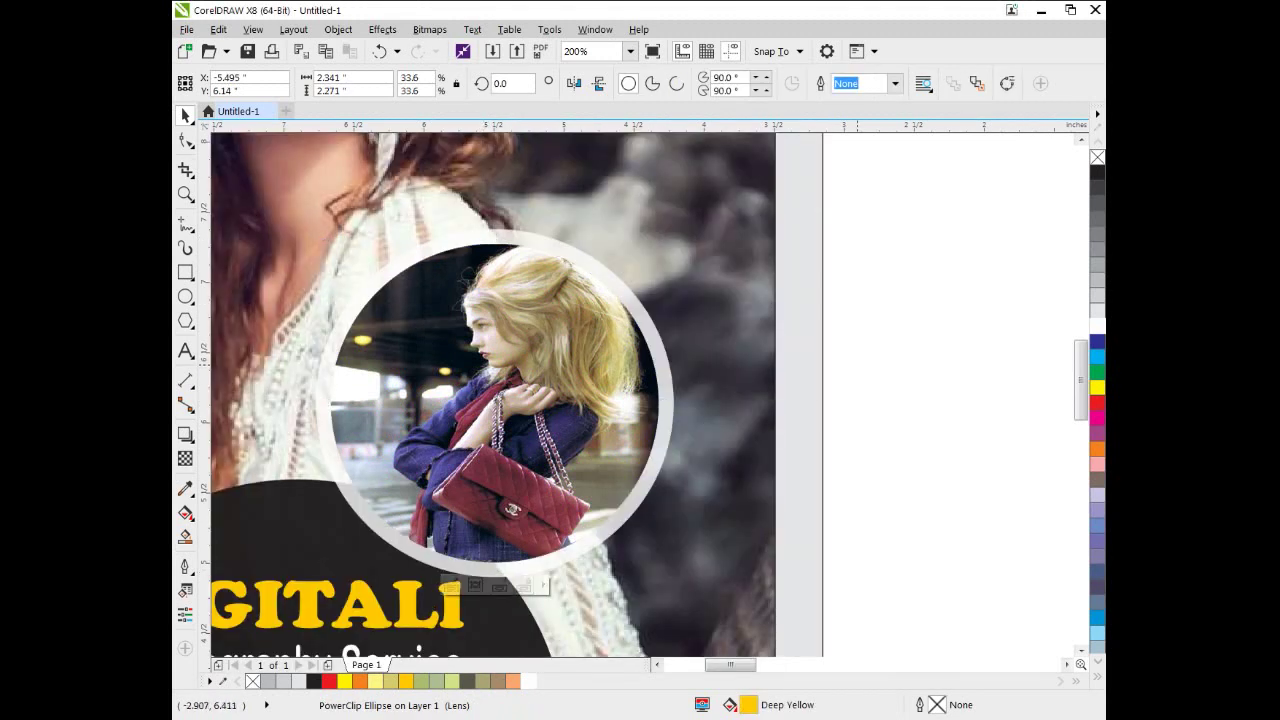
Remove the transparency from the white outer circle that frames the photo inset
left_click(862, 370)
scroll(665, 534, "down", 1)
left_click(667, 459)
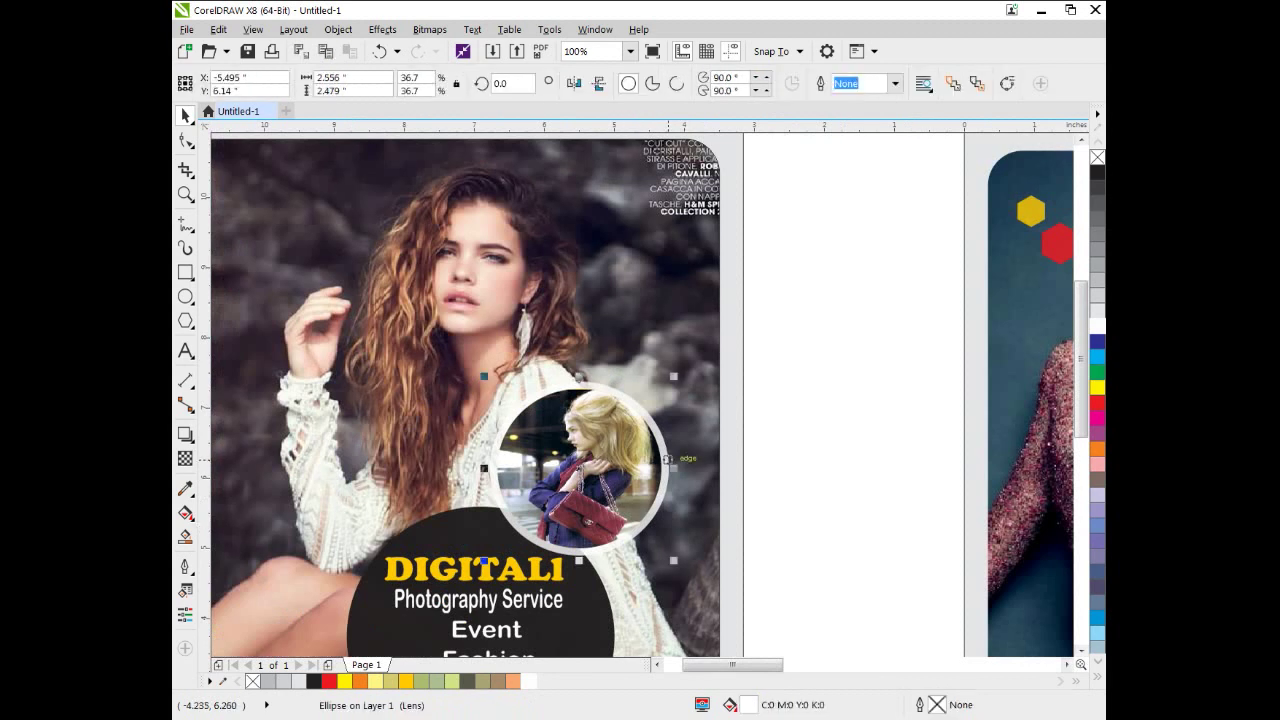
left_click(185, 458)
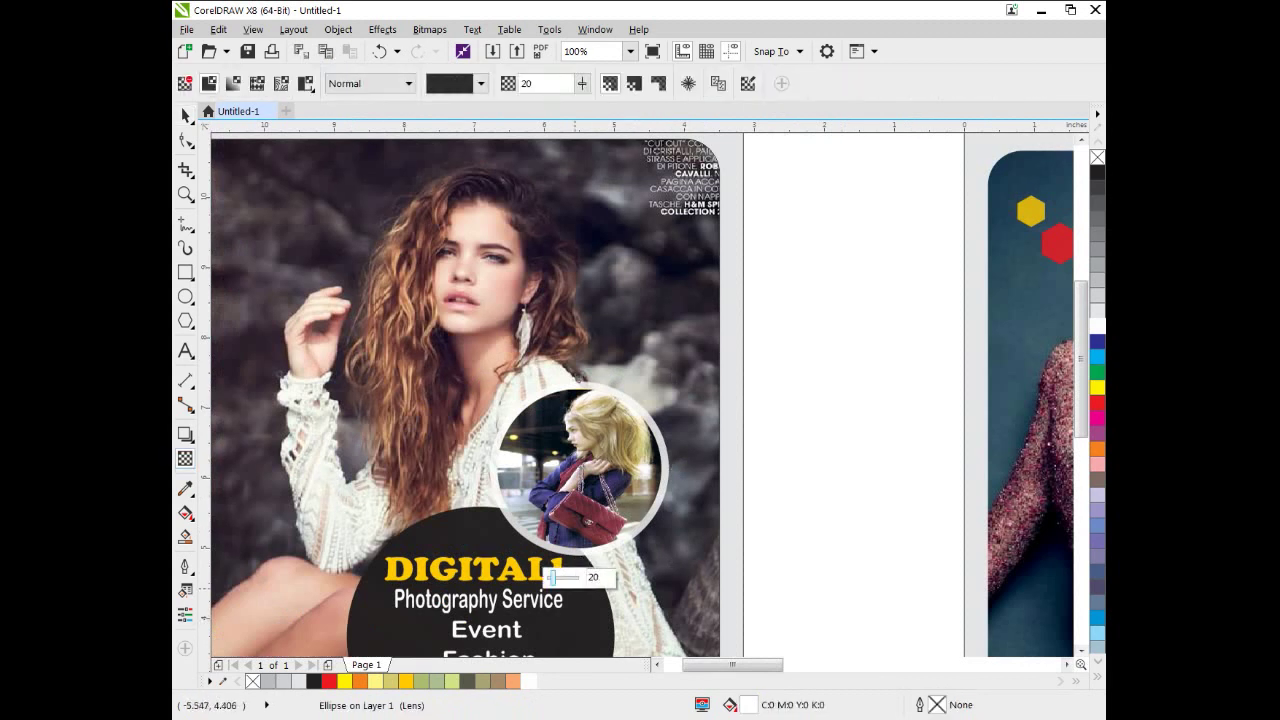
left_click_drag(556, 579, 545, 579)
key("Escape")
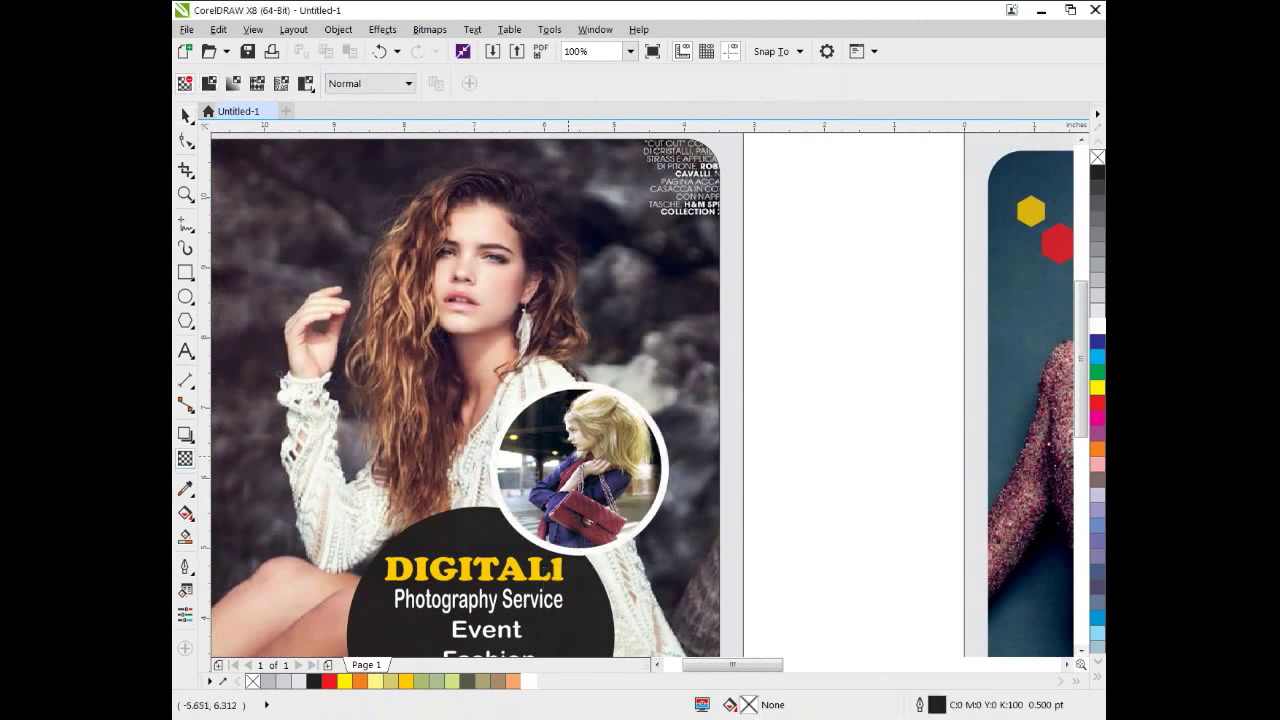
Bring the 9$ price badge from the pasteboard onto the seated-woman flyer, above the black circle
scroll(568, 457, "down", 3)
scroll(612, 432, "up", 3)
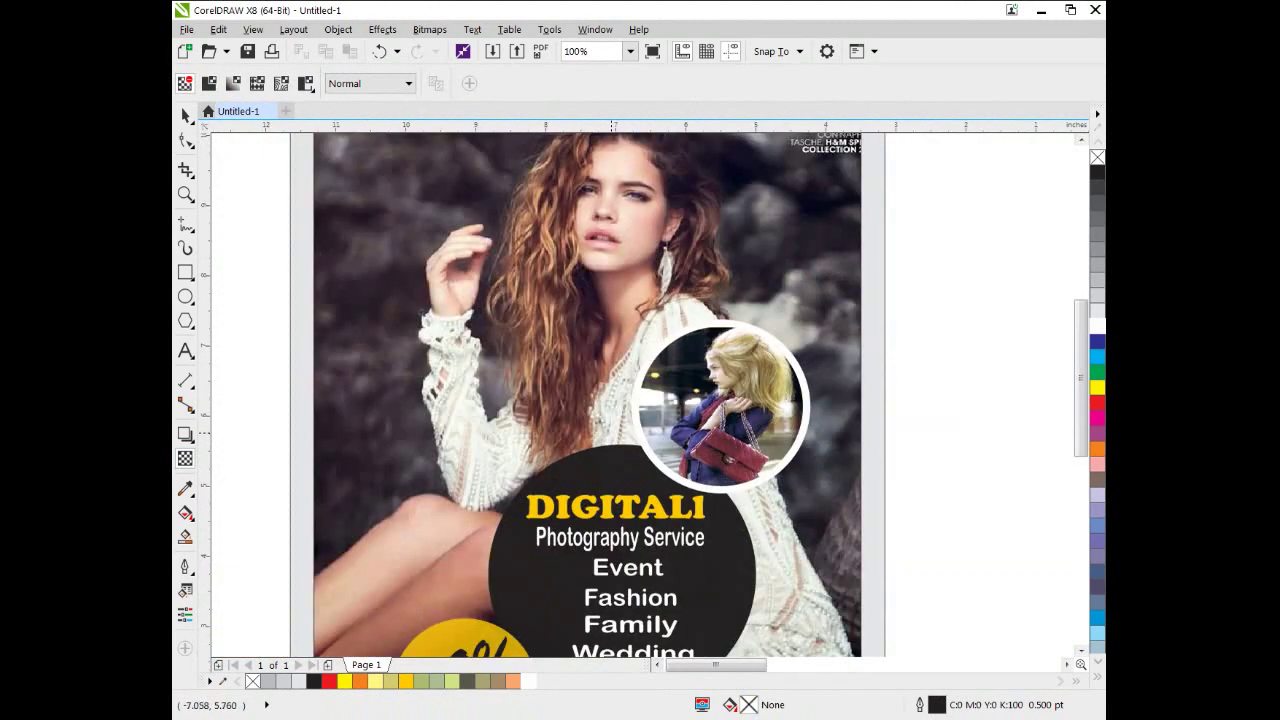
left_click_drag(612, 433, 596, 388)
scroll(726, 389, "down", 1)
left_click_drag(831, 389, 662, 401)
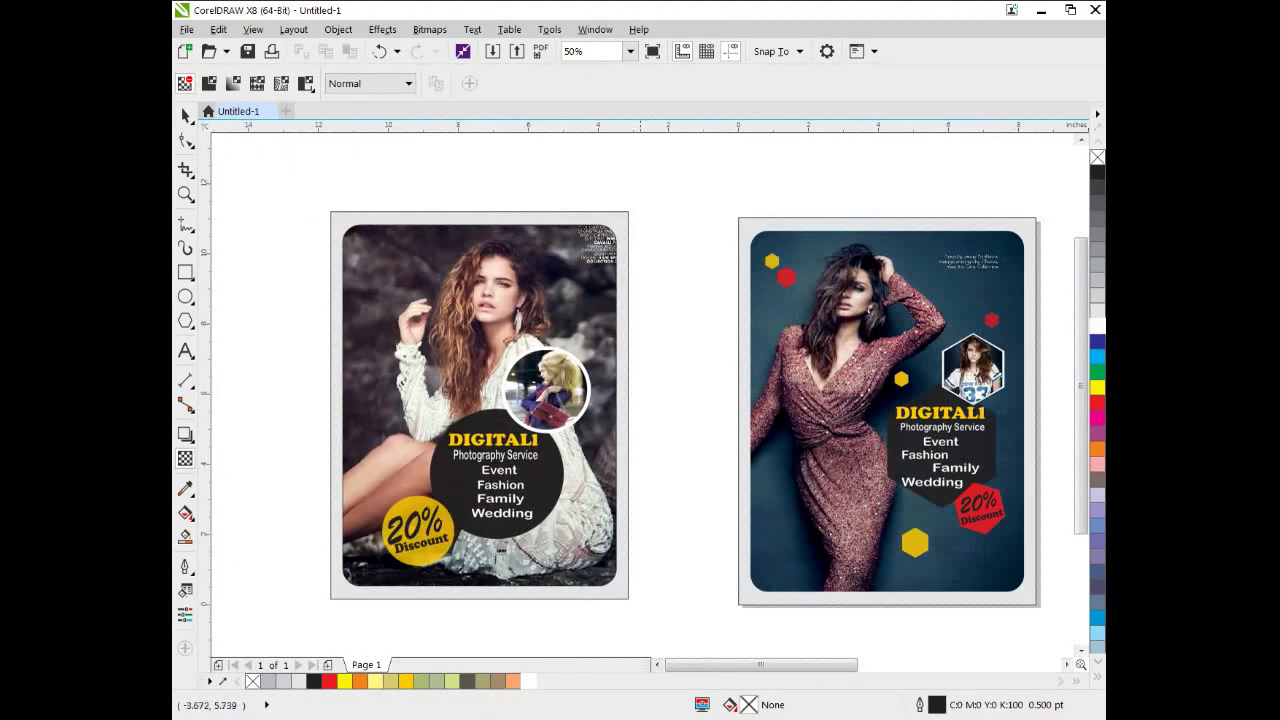
scroll(662, 401, "down", 1)
left_click_drag(981, 383, 748, 422)
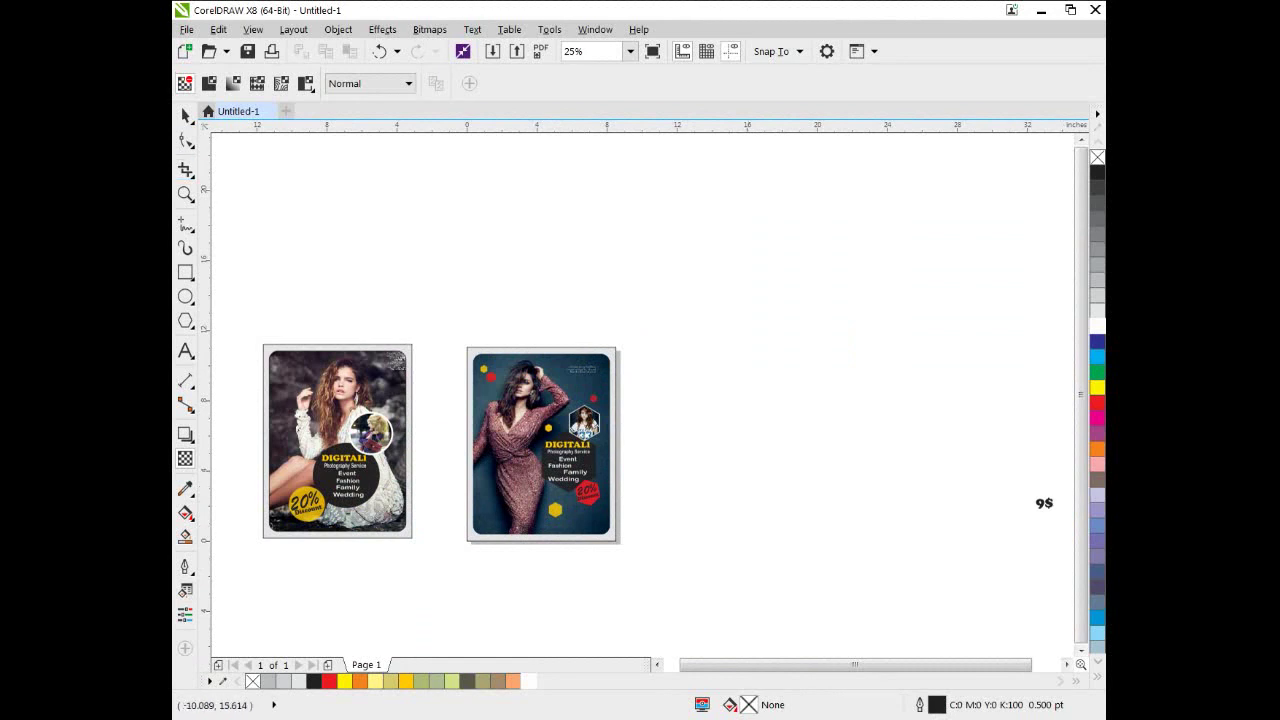
left_click(185, 116)
left_click_drag(999, 461, 894, 461)
left_click_drag(850, 395, 230, 427)
left_click_drag(213, 432, 571, 401)
scroll(500, 460, "up", 2)
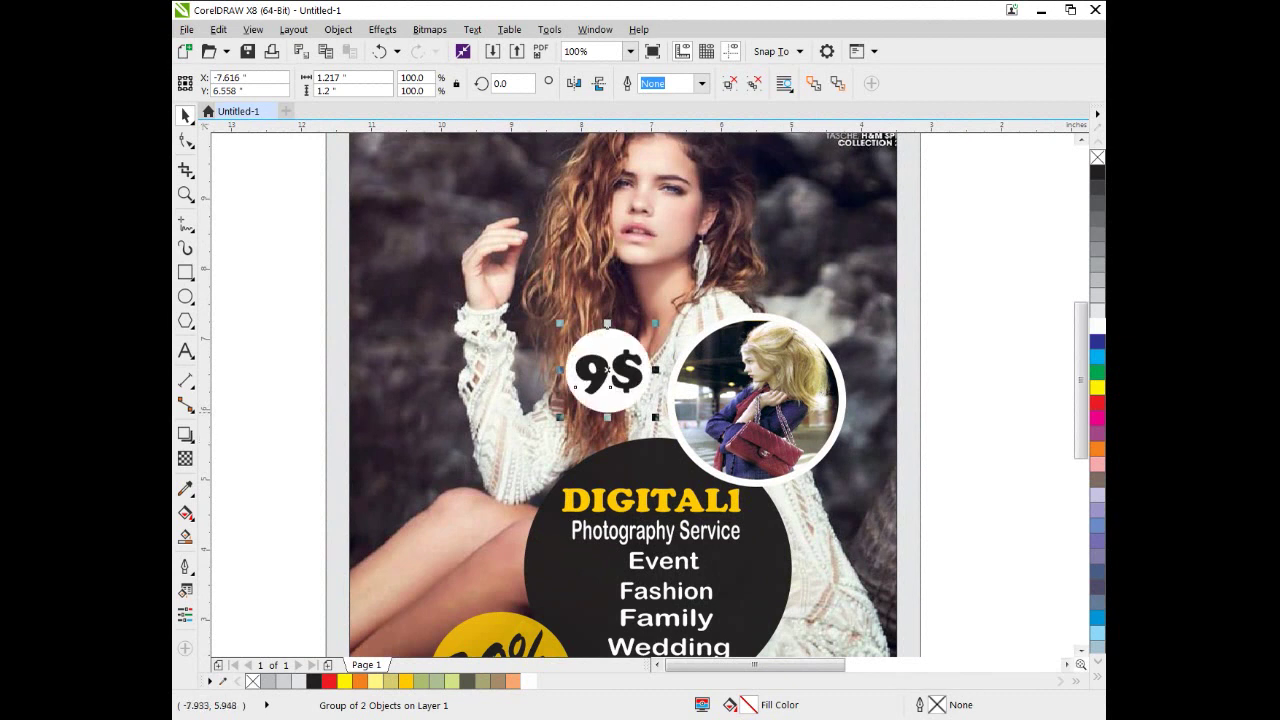
Move the 9$ badge to the left of the black circle and enlarge it to about 1.48 × 1.79 inches
scroll(640, 400, "down", 2)
scroll(640, 400, "up", 2)
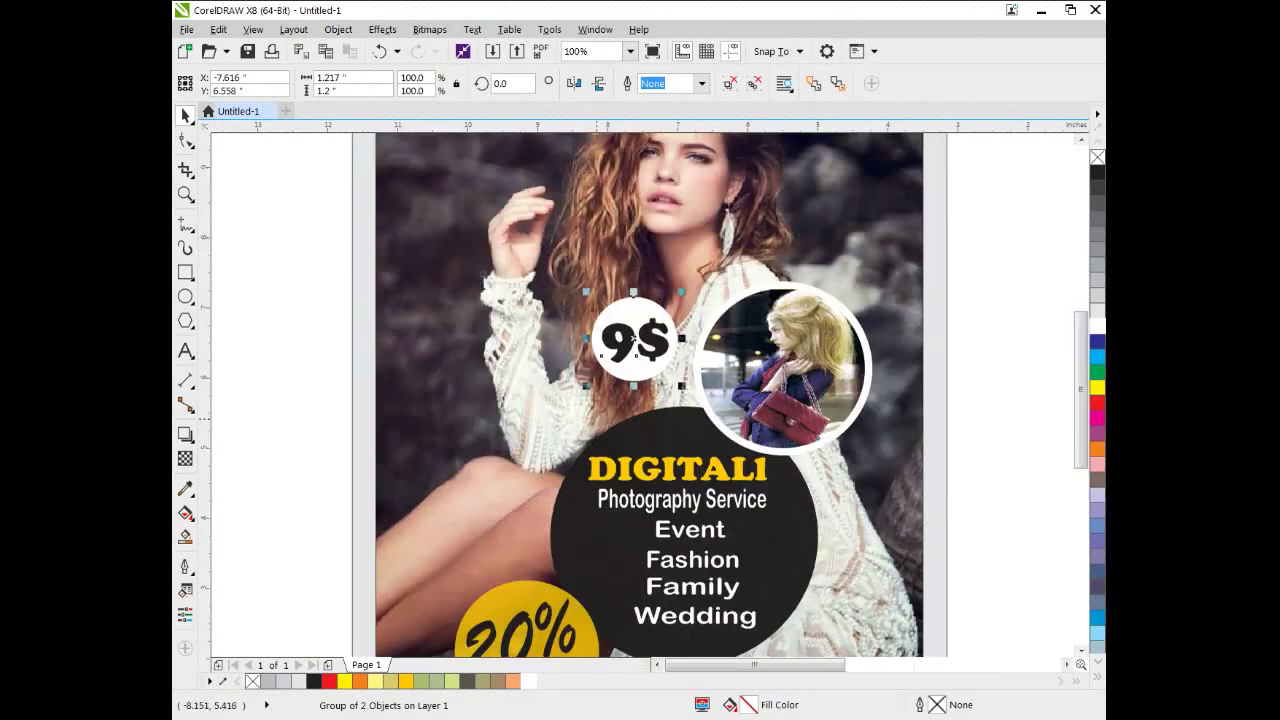
left_click_drag(633, 340, 516, 461)
left_click_drag(457, 402, 477, 384)
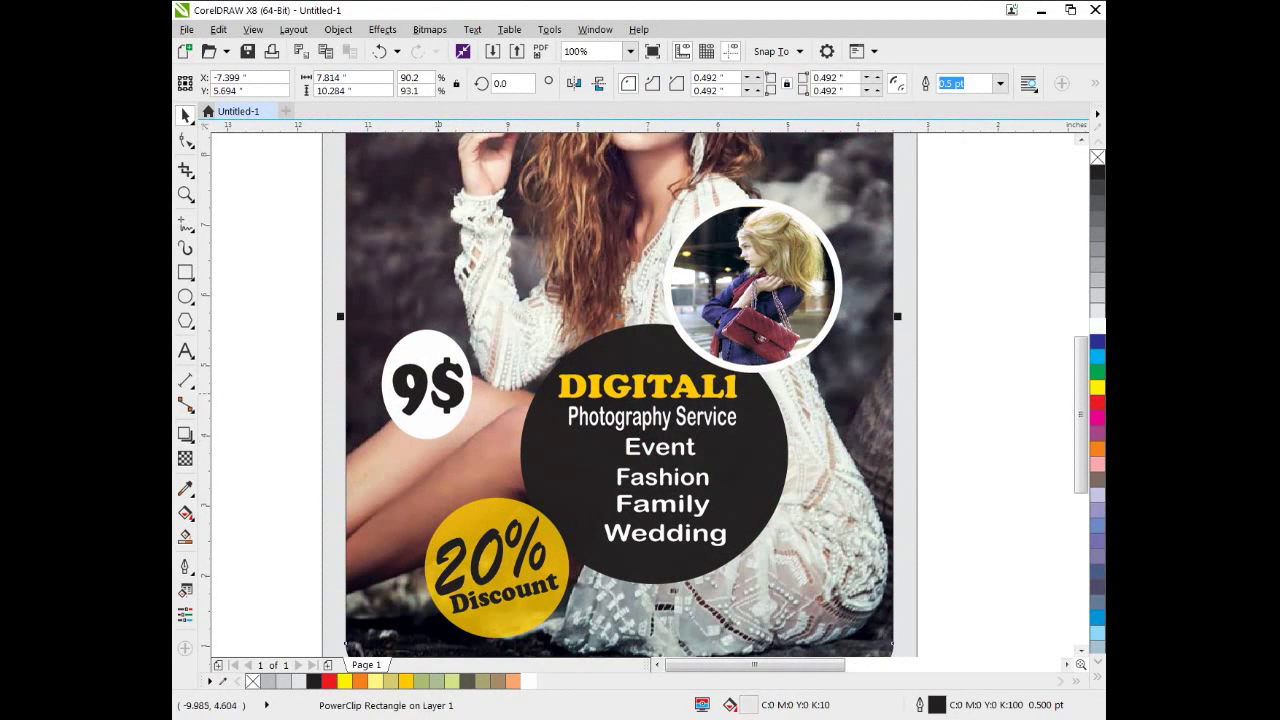
left_click_drag(477, 443, 446, 426)
scroll(466, 439, "down", 1)
scroll(428, 419, "up", 1)
left_click(437, 421)
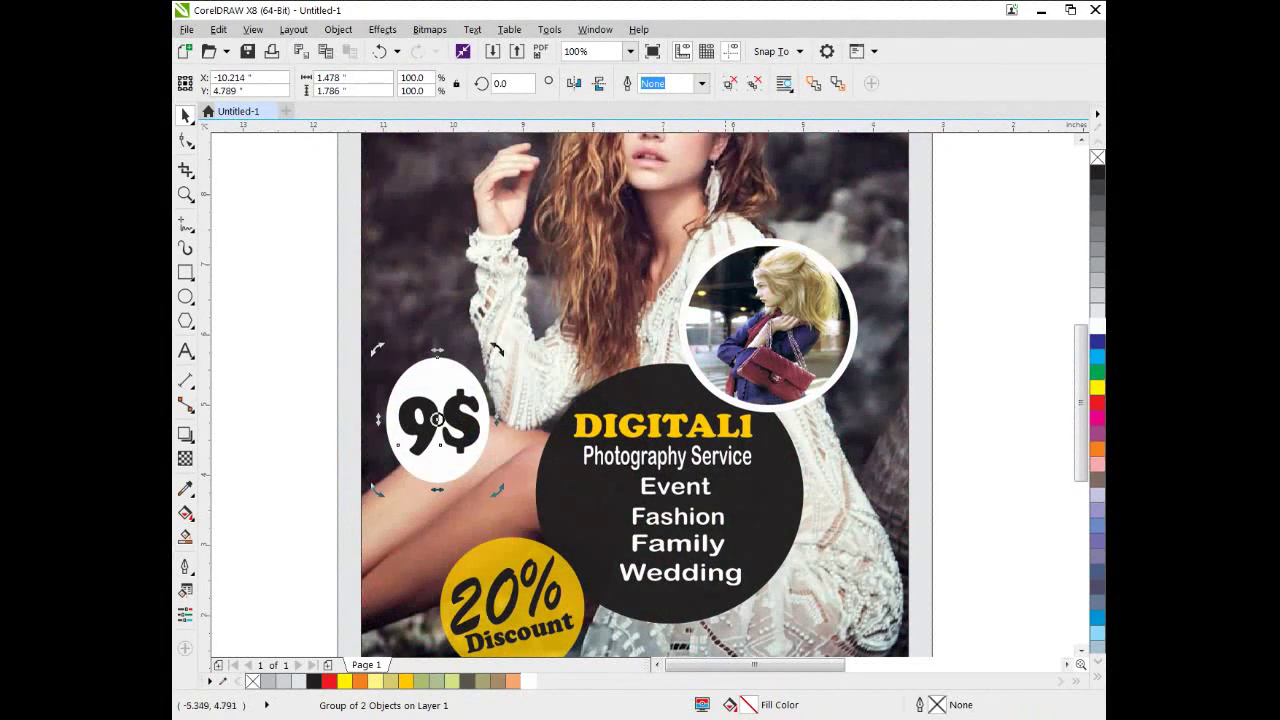
Copy the yellow discount circle to above the black circle's upper left and shrink it to about 1.50 × 1.46 inches
left_click(521, 568)
left_click_drag(511, 600, 564, 331)
left_click_drag(643, 408, 620, 384)
left_click_drag(564, 331, 564, 341)
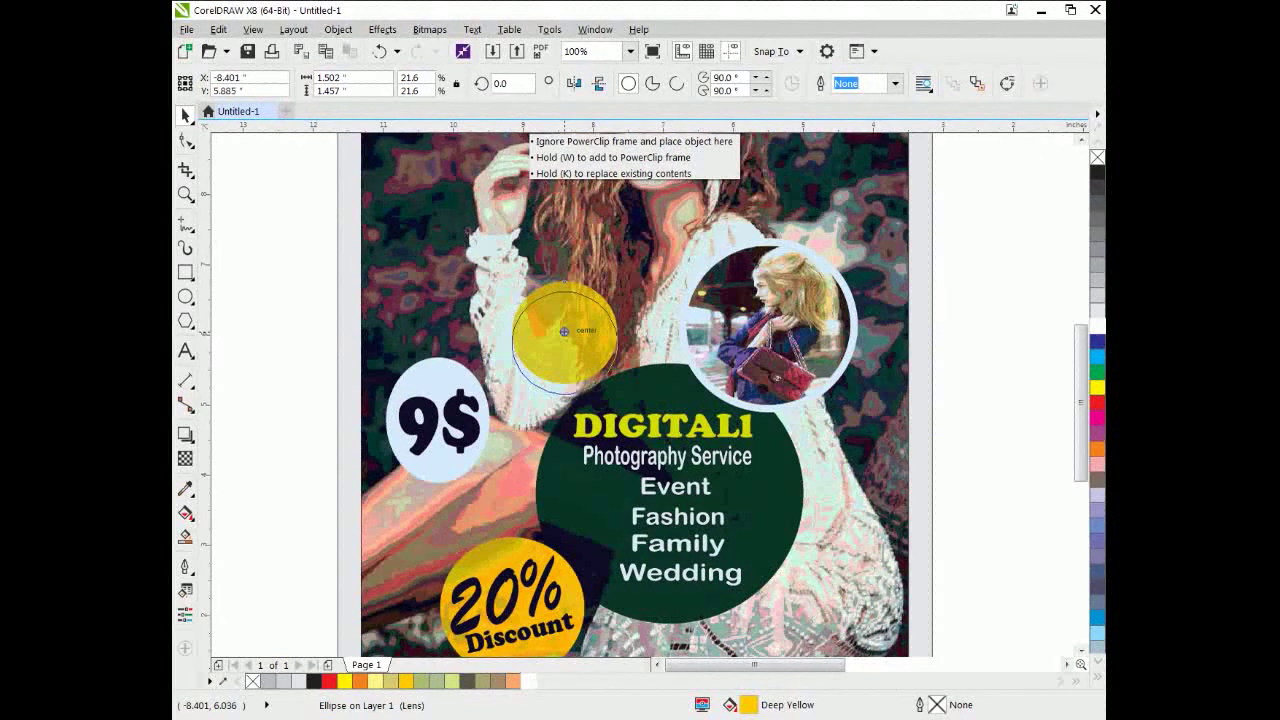
left_click_drag(564, 331, 557, 330)
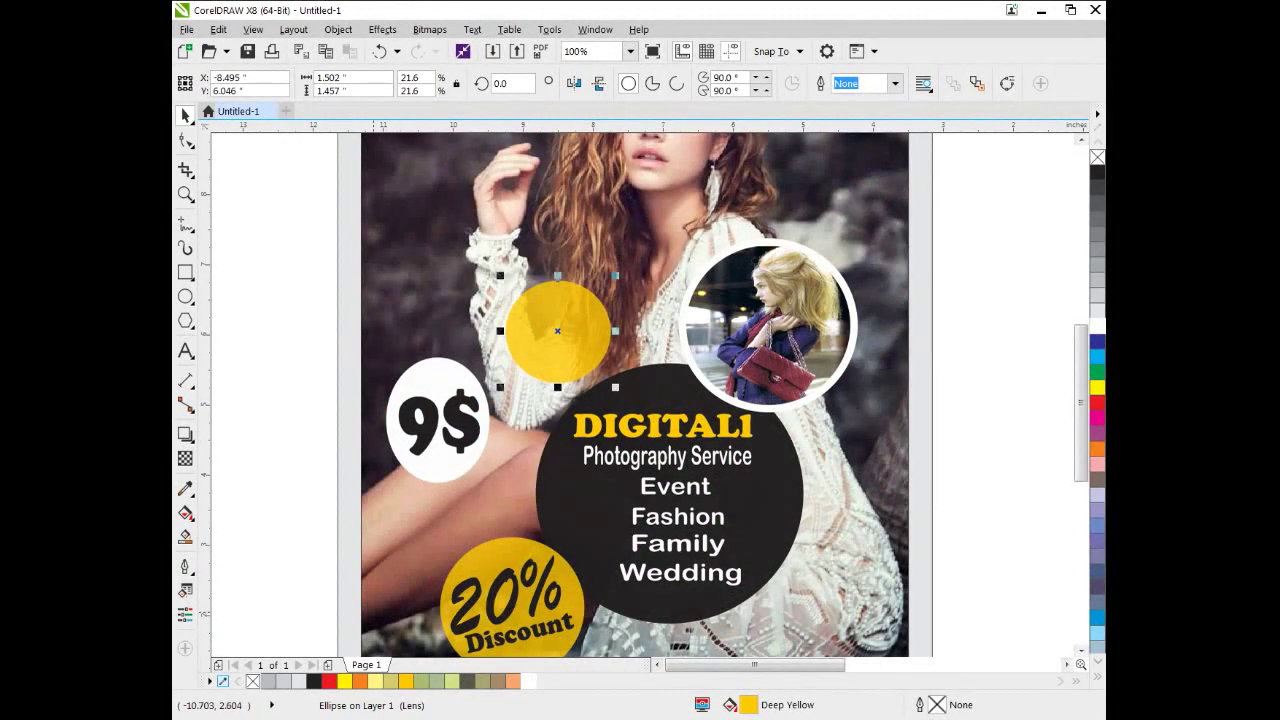
Remove the copied circle's fill and give it a 2 pt Deep Yellow outline
left_click(253, 681)
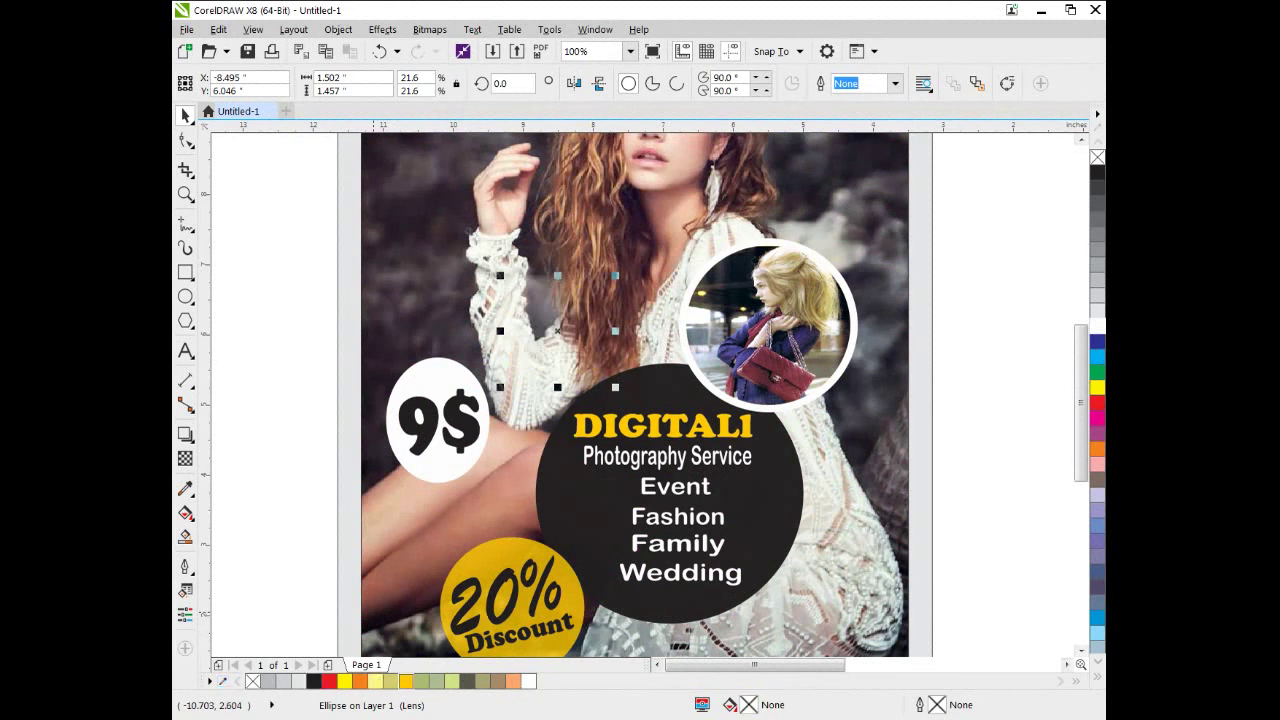
right_click(406, 681)
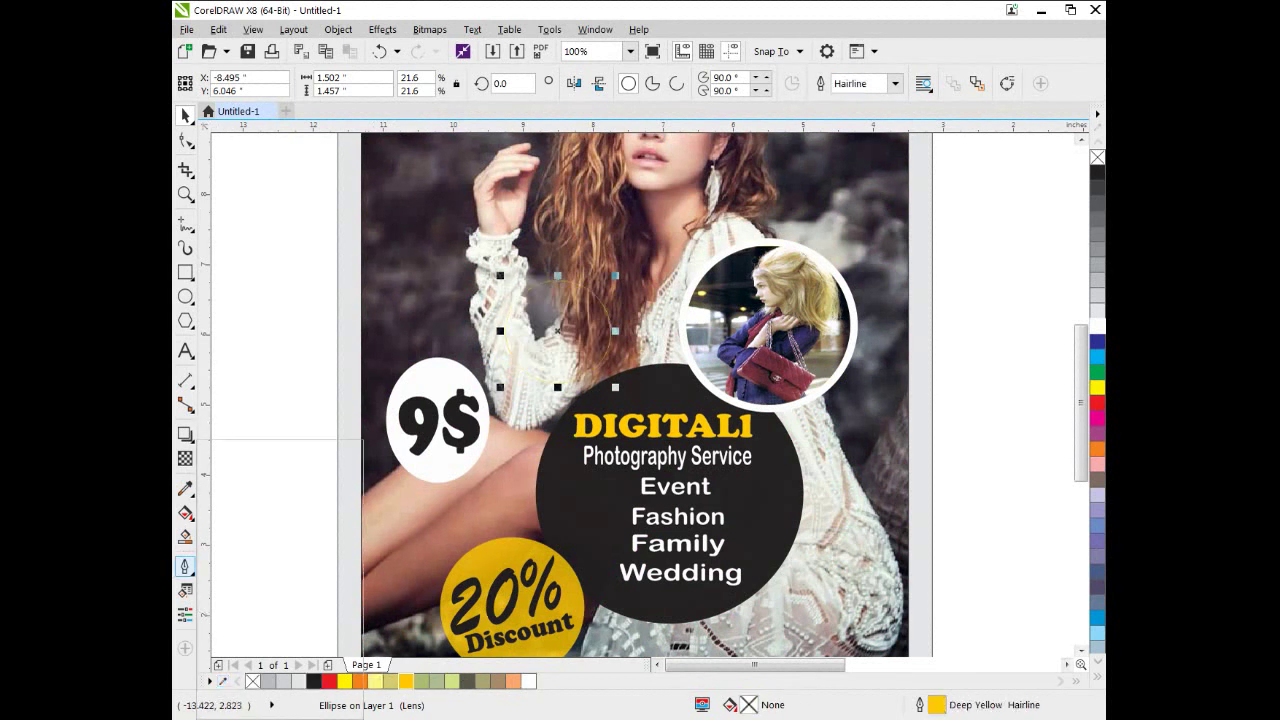
left_click(185, 567)
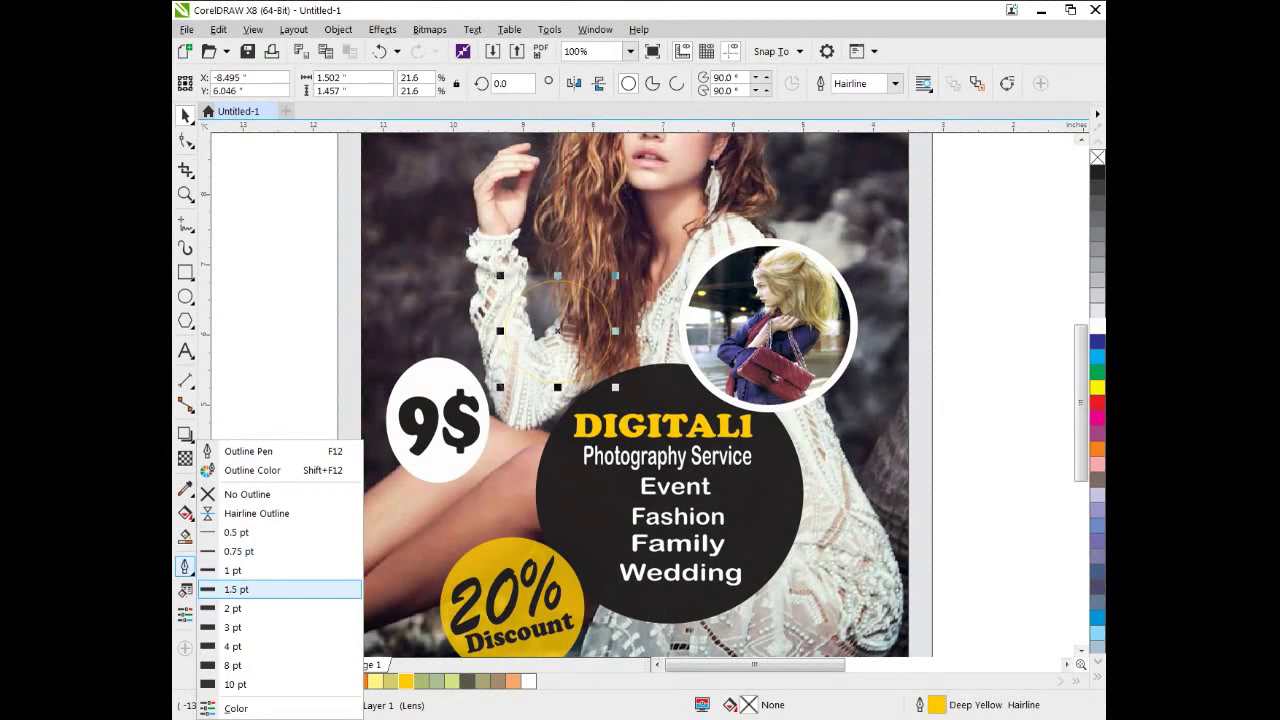
left_click(232, 608)
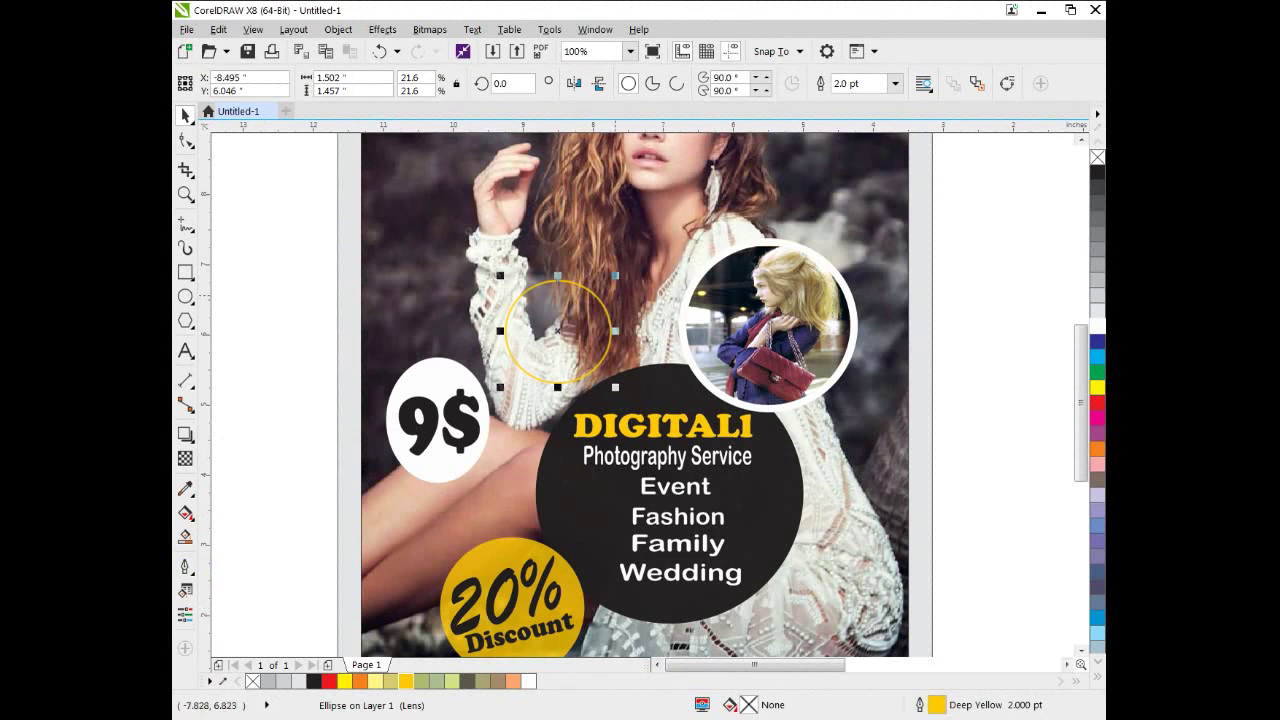
left_click(645, 285)
Make an overlapping copy of the yellow ring about 0.96 × 0.93 inches and color its outline white
left_click_drag(611, 319, 631, 342)
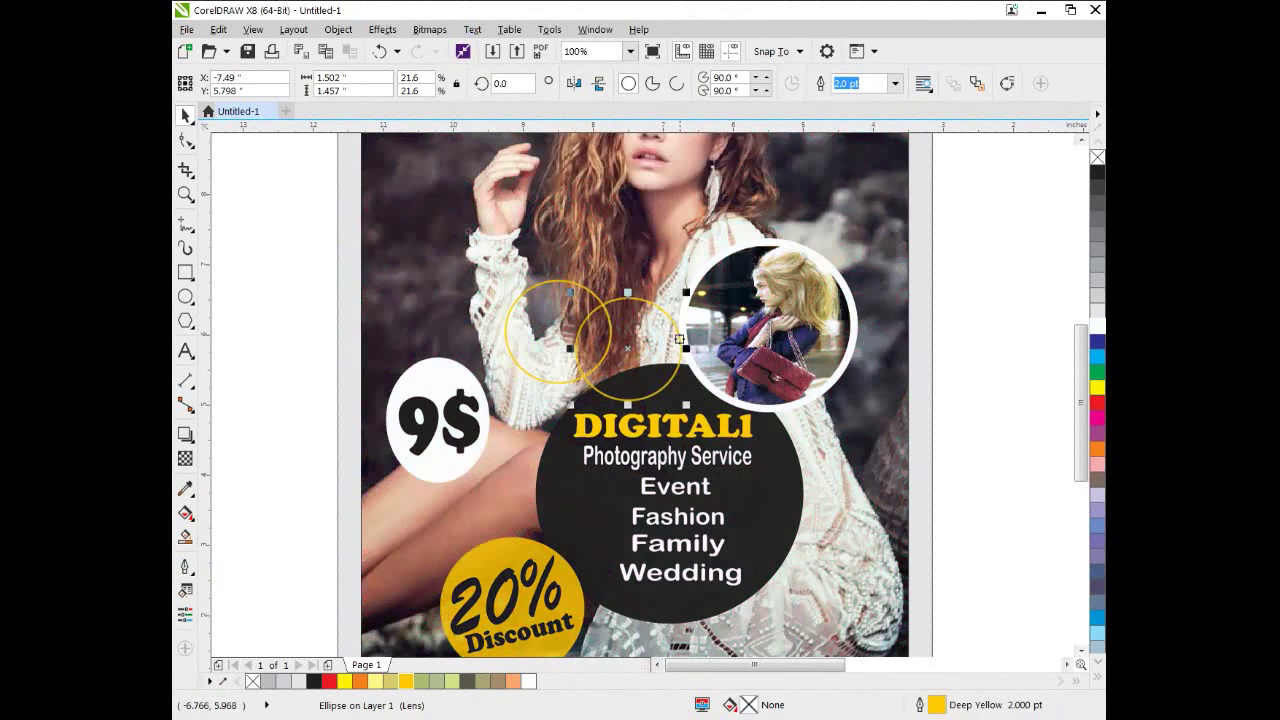
left_click_drag(686, 405, 667, 386)
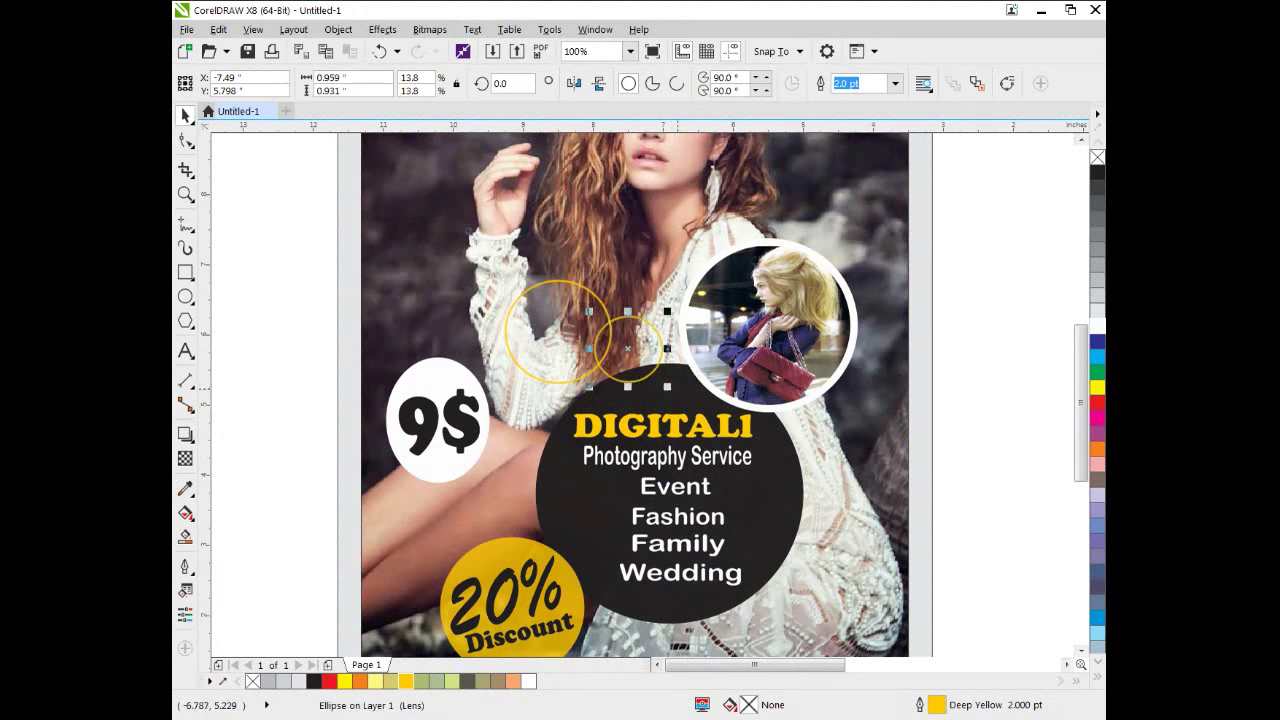
right_click(528, 681)
left_click(660, 294)
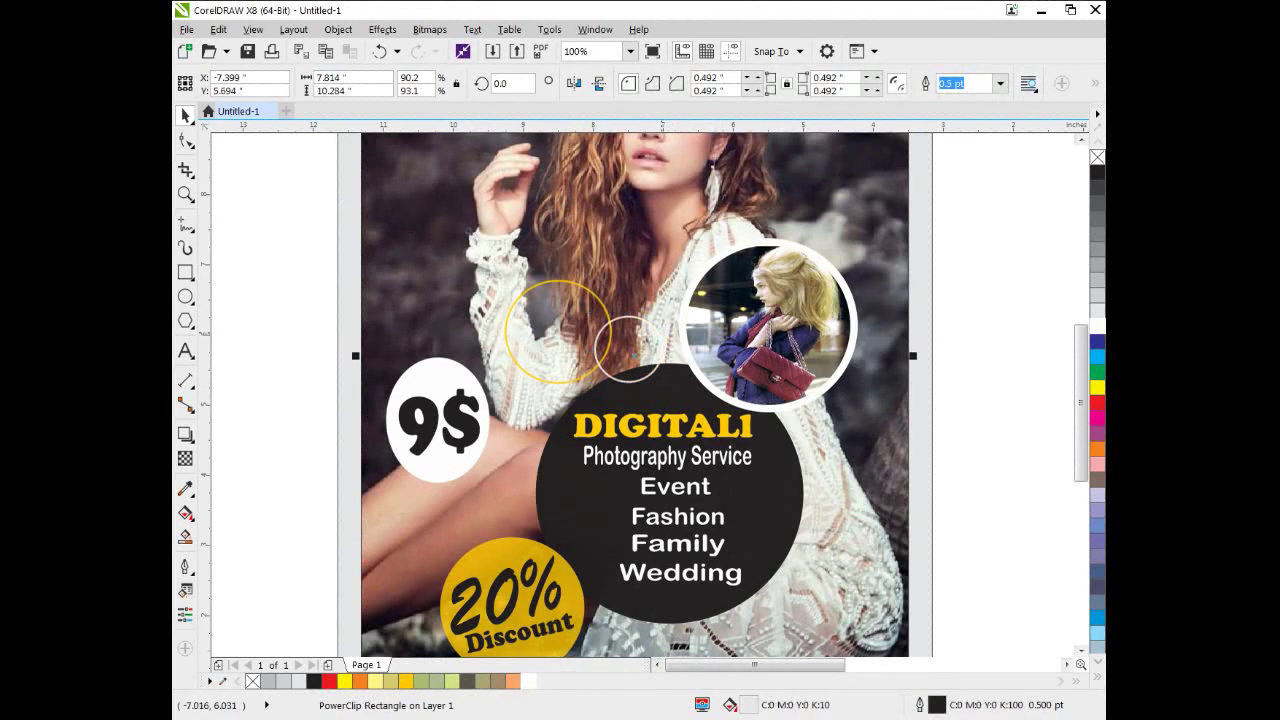
Shrink the white ring further and place it across the black circle's upper edge, between the yellow ring and the photo inset
scroll(664, 333, "up", 1)
left_click_drag(634, 363, 654, 372)
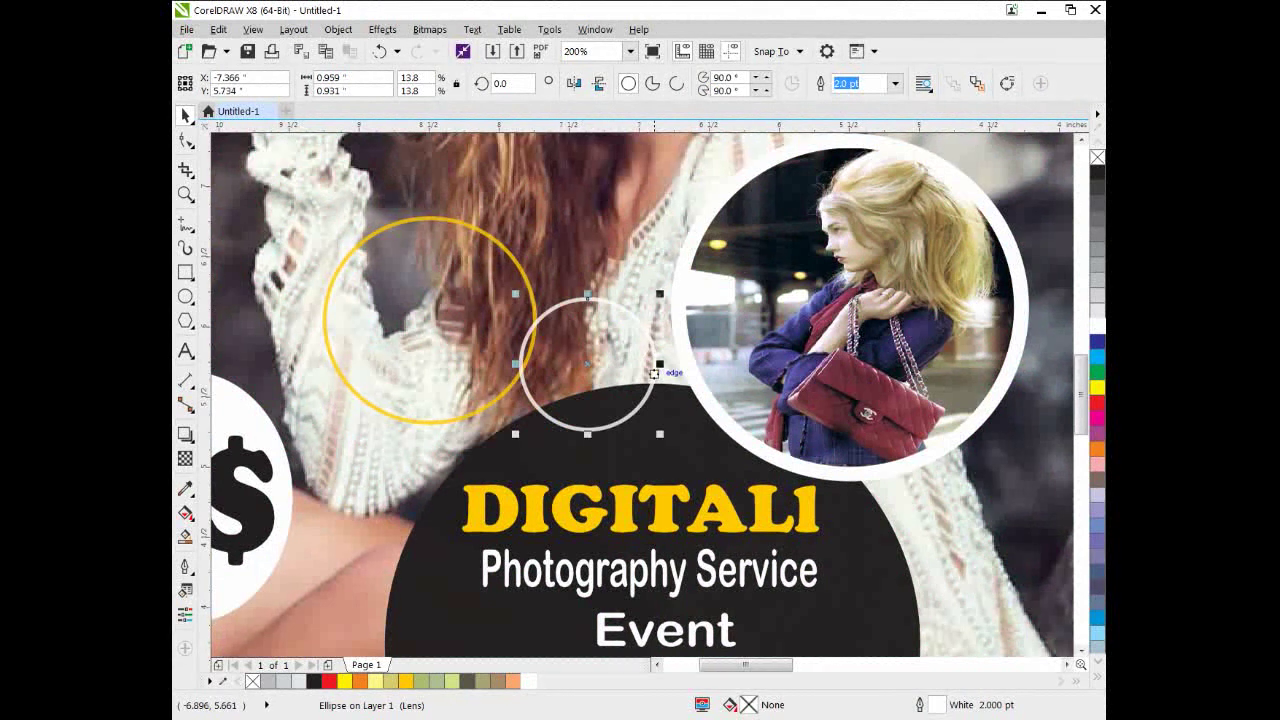
left_click_drag(516, 293, 535, 311)
left_click_drag(611, 386, 617, 400)
key("ctrl+z")
left_click(622, 334)
left_click(625, 333)
left_click_drag(630, 339, 632, 360)
scroll(616, 328, "down", 1)
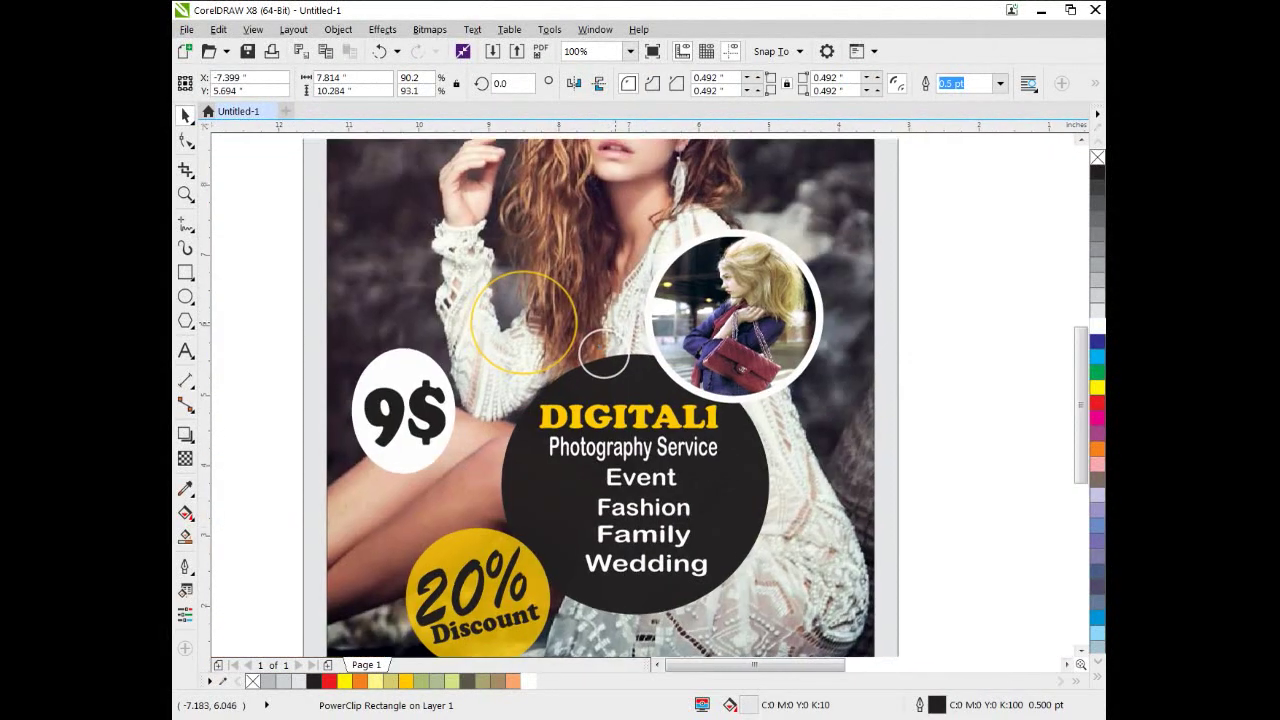
Place two copies of the yellow discount circle, about 2.06 × 2.00 inches, in the flyer's upper left area and shrink the lower copy
left_click_drag(577, 329, 589, 337)
scroll(584, 403, "down", 1)
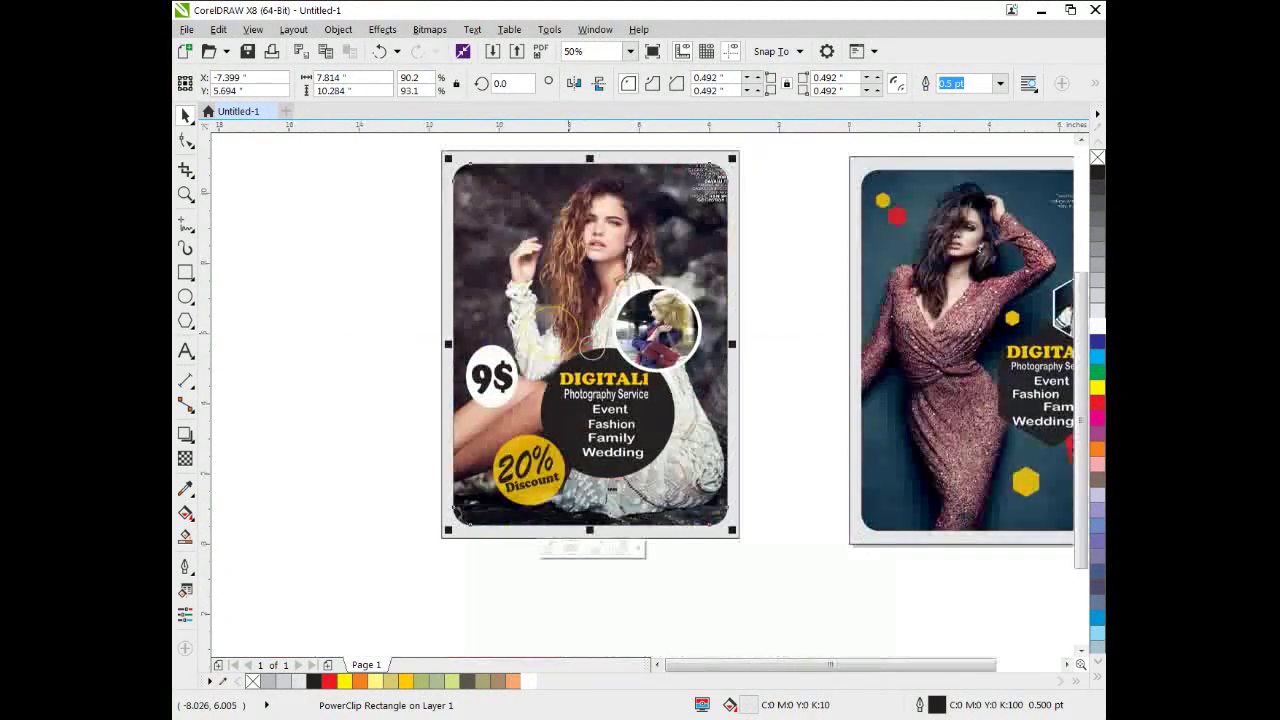
left_click_drag(536, 480, 503, 315)
scroll(511, 293, "up", 2)
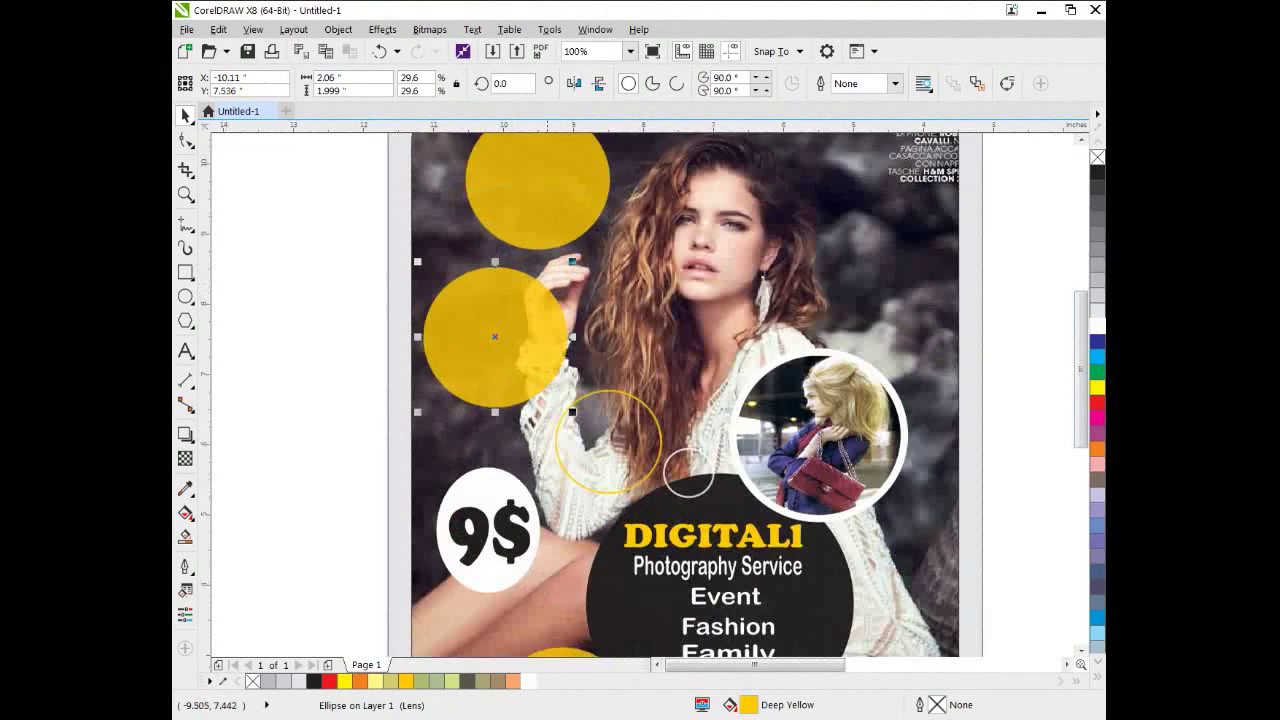
mouse_move(573, 413)
left_mouse_down()
mouse_move(541, 382)
mouse_move(567, 430)
left_mouse_up()
left_click(557, 284)
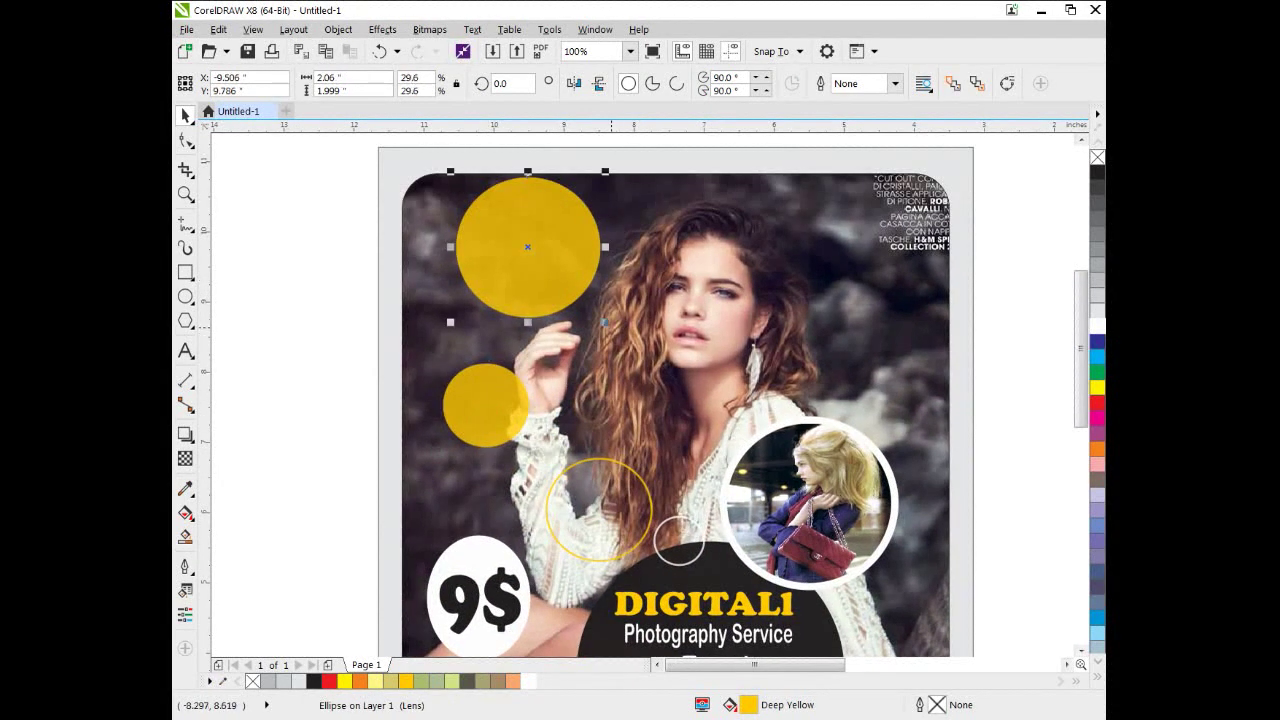
Shrink the upper yellow disc to about 1.30 × 1.26 inches and fill it with white
left_click_drag(613, 328, 607, 321)
left_click_drag(601, 307, 581, 292)
left_click_drag(543, 247, 593, 286)
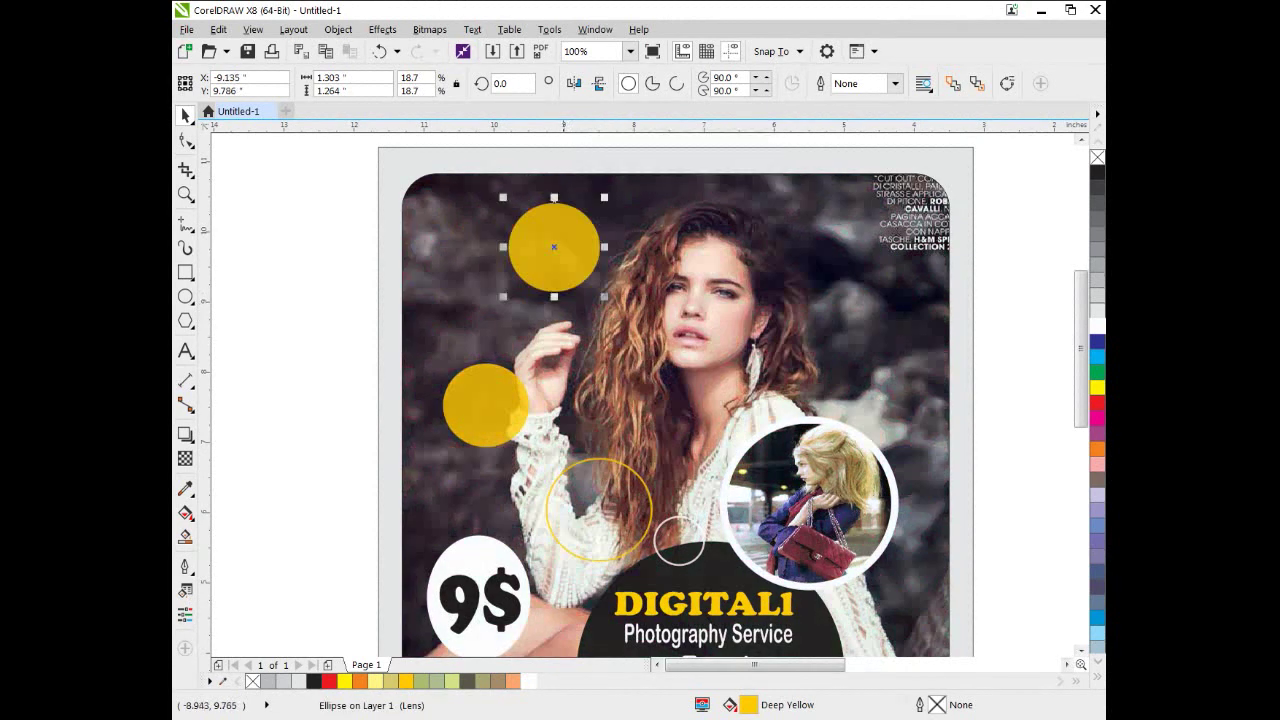
left_click(528, 681)
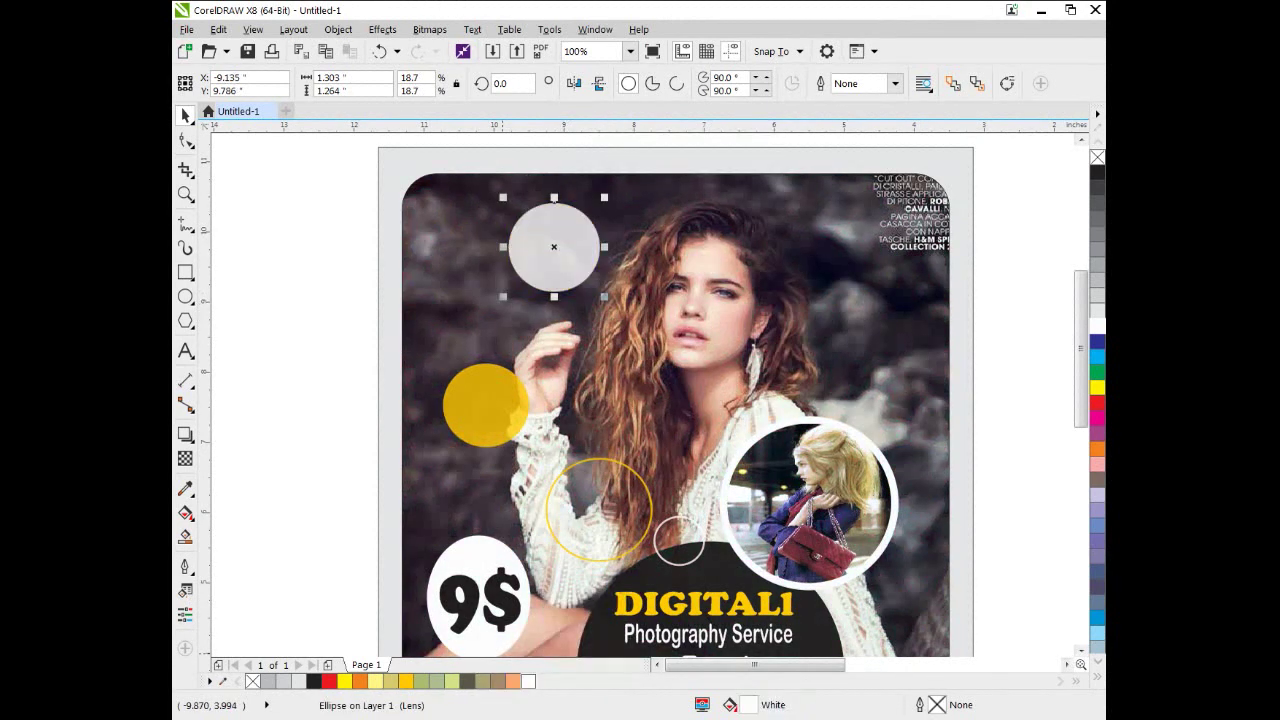
Move the lower yellow disc up beside the woman's raised hand, just below the white disc, and shrink it
left_click_drag(485, 405, 480, 320)
left_click_drag(527, 367, 514, 354)
Set the uniform transparency to 48 on the white disc and 50 on the small yellow disc
left_click(545, 283)
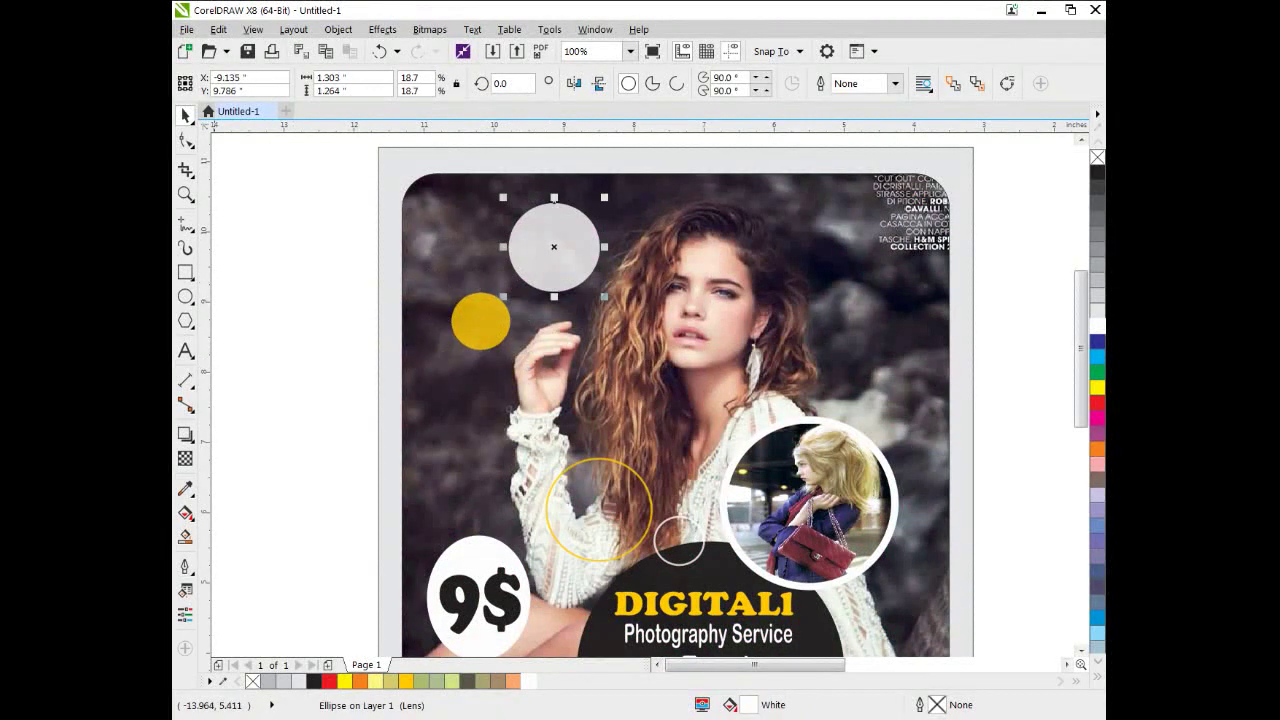
left_click(185, 458)
left_click(185, 458)
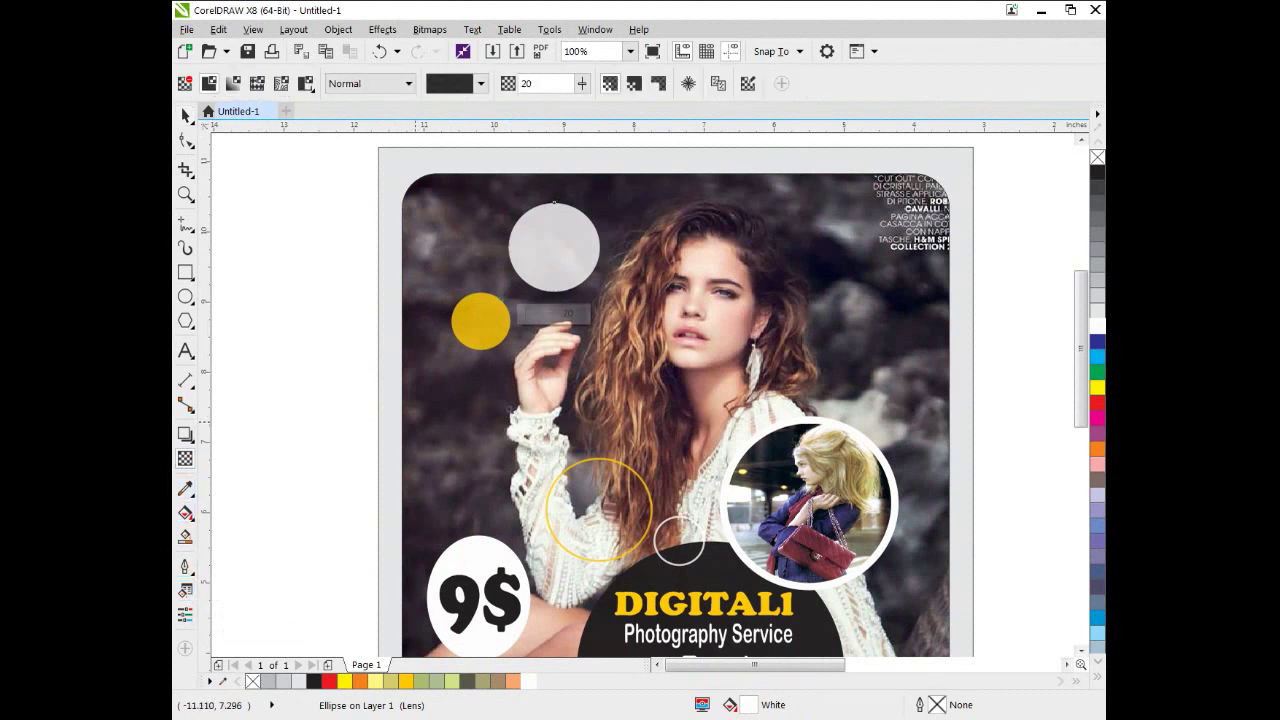
left_click_drag(527, 313, 537, 313)
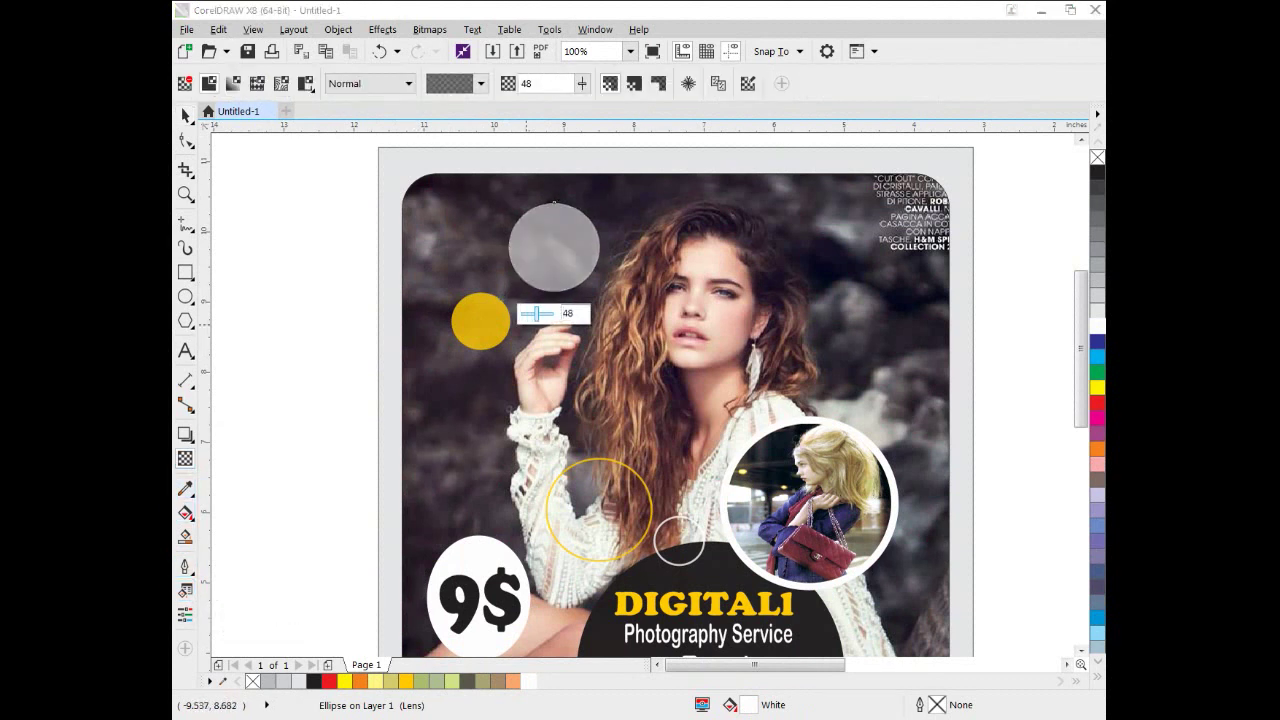
left_click(480, 295)
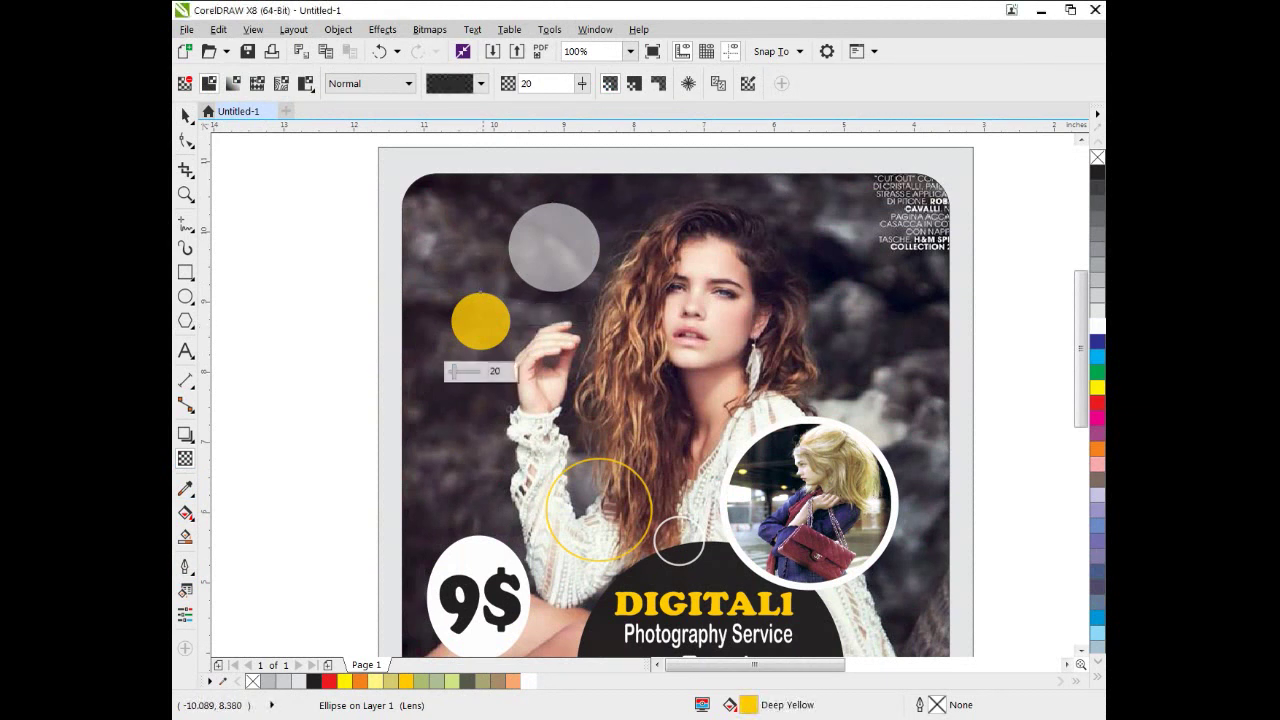
left_click_drag(458, 371, 464, 371)
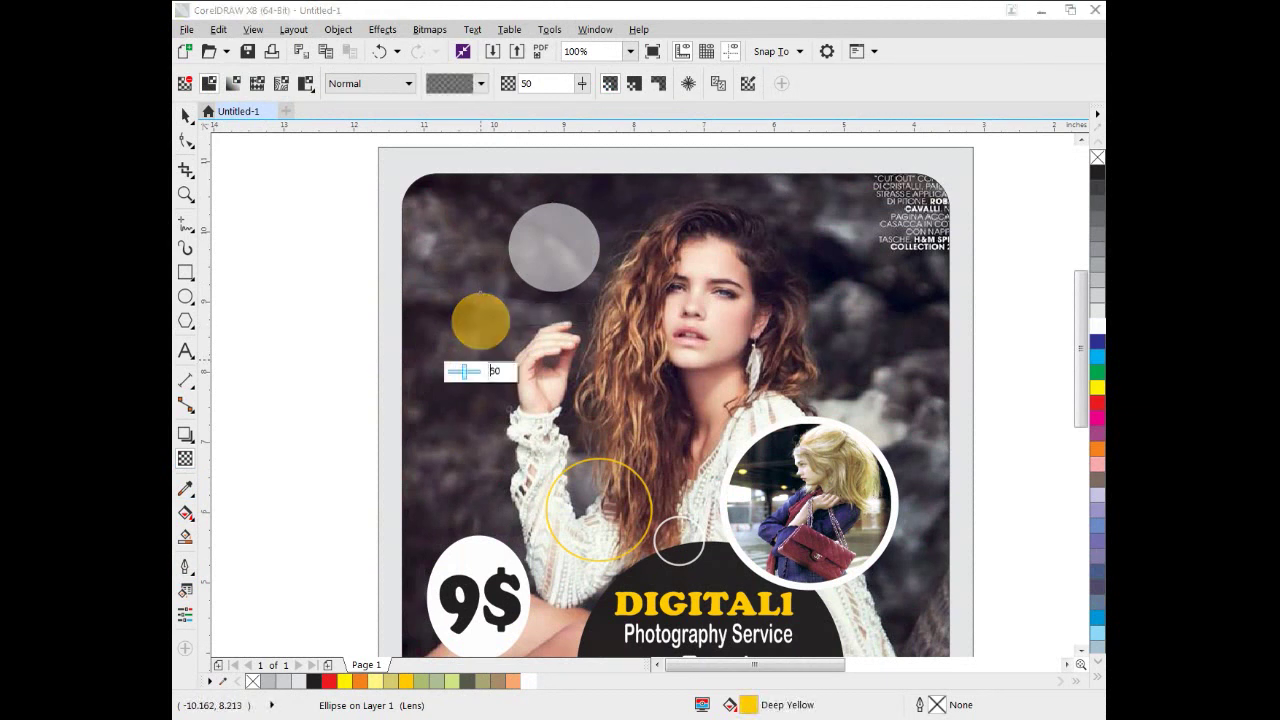
left_click(427, 236)
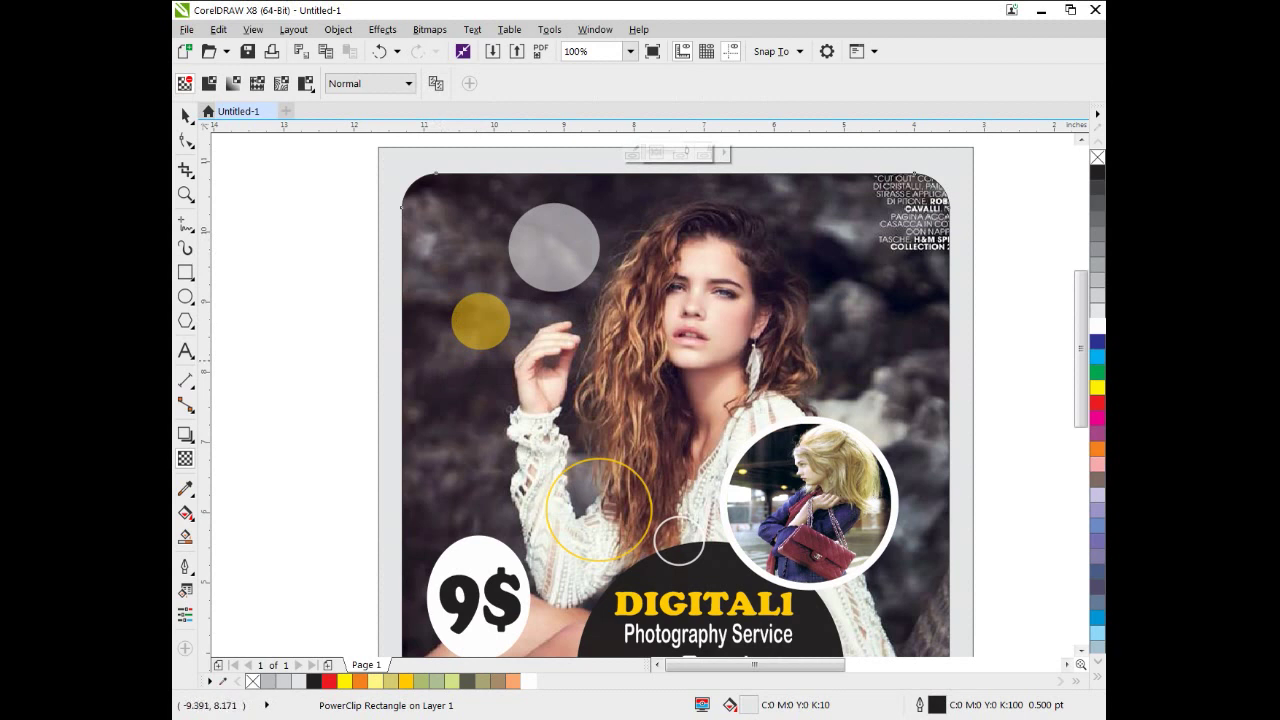
Shift the white disc and the small yellow disc slightly up and toward the flyer's left edge
scroll(537, 360, "down", 1)
left_click_drag(537, 360, 475, 367)
scroll(475, 365, "up", 1)
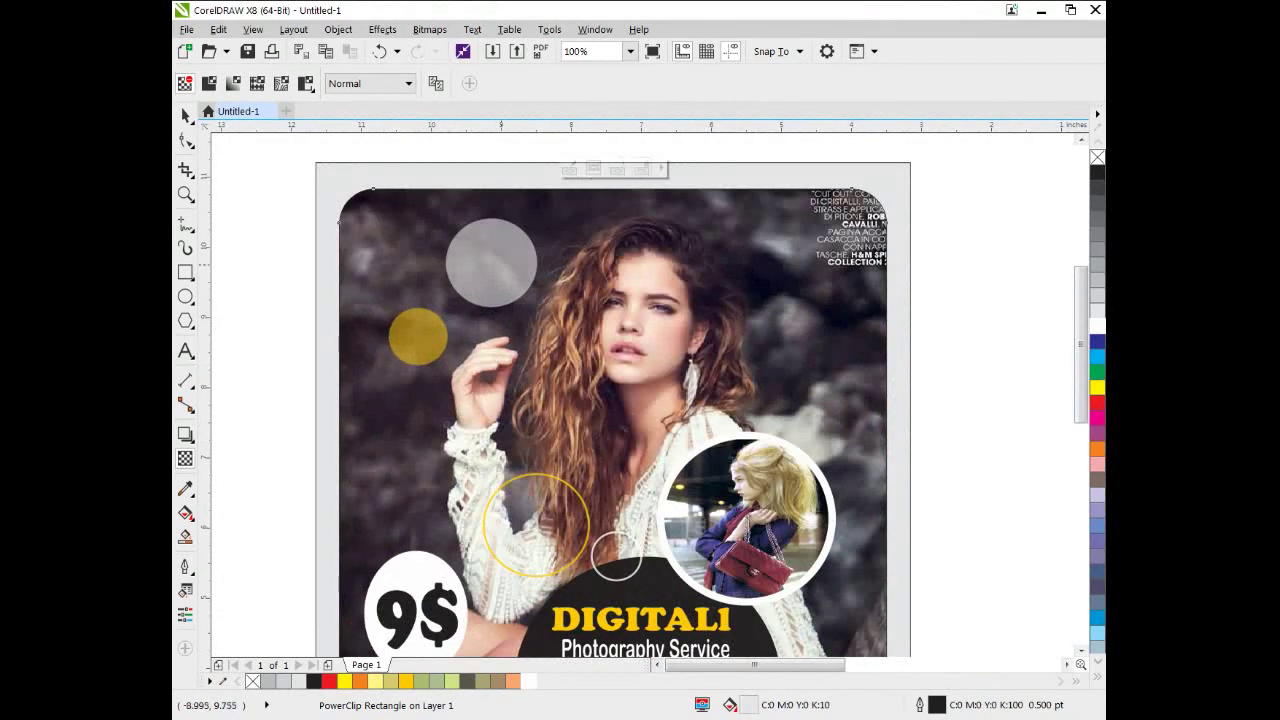
left_click(491, 220)
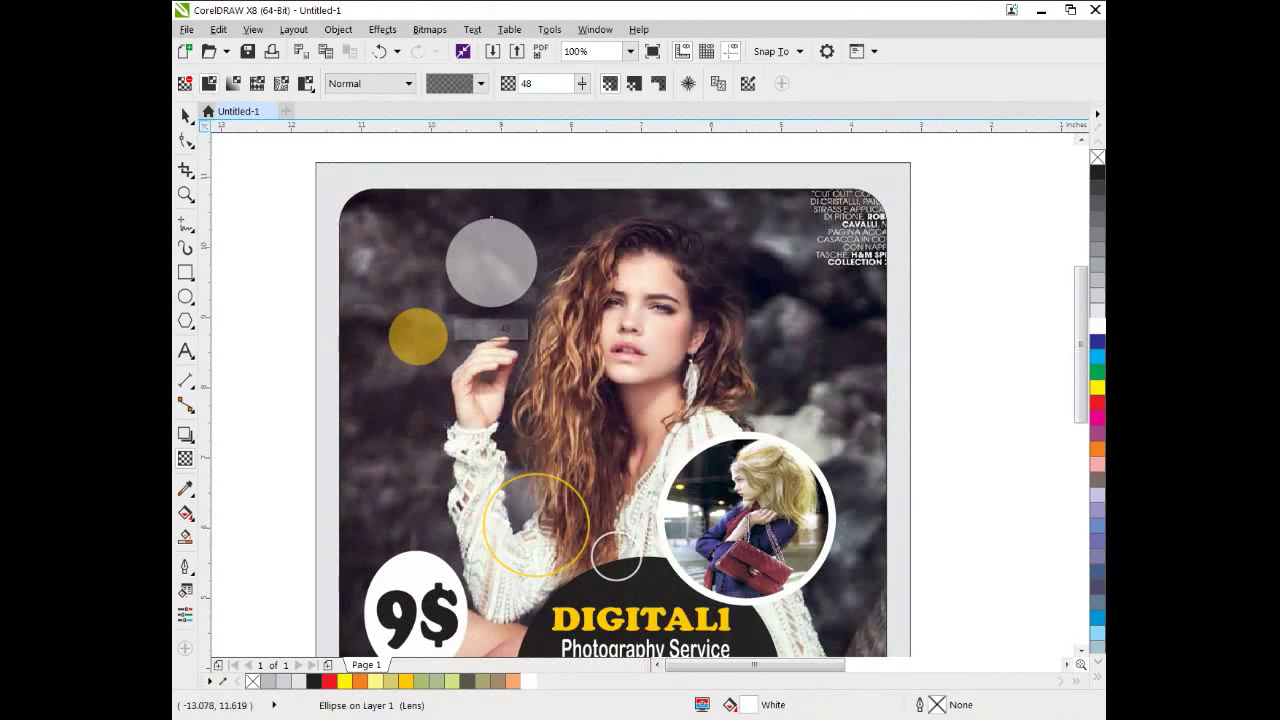
left_click(186, 116)
left_click_drag(501, 269, 491, 262)
left_click_drag(490, 216, 478, 200)
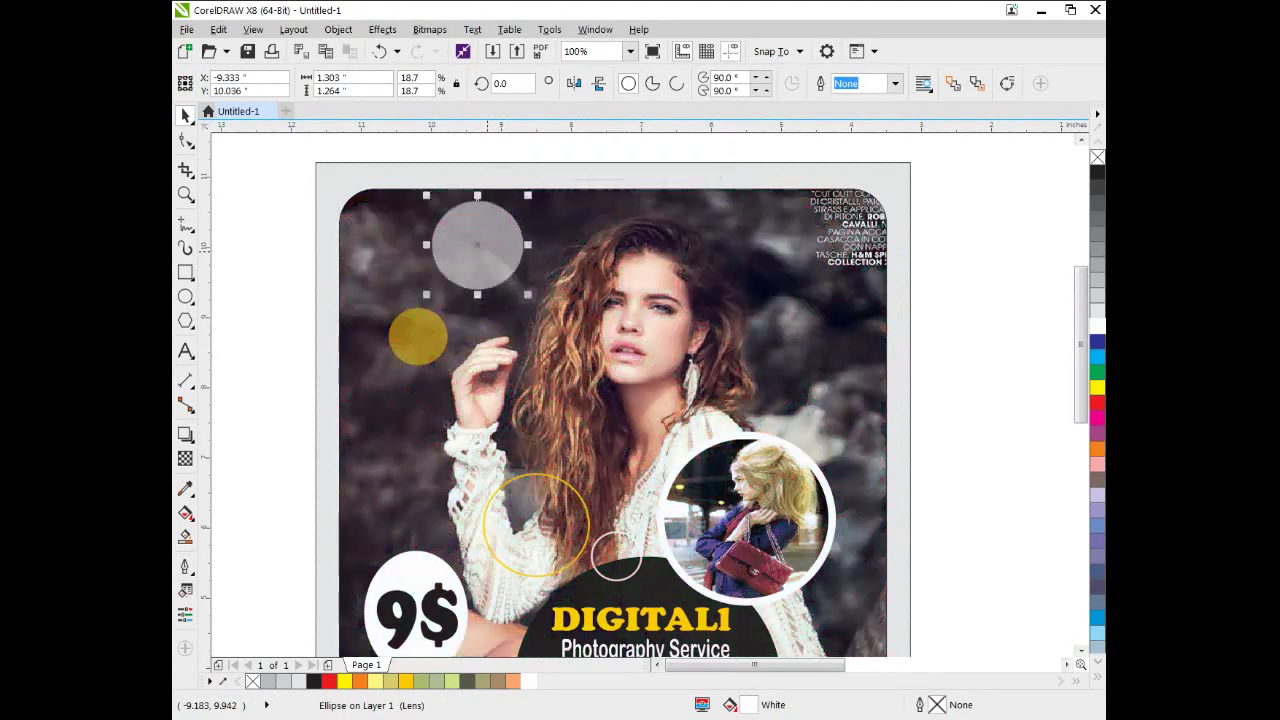
left_click(417, 332)
Place a copy of the yellow disc right of the woman's head and a white copy about 0.45 × 0.44 inches below it
left_click_drag(417, 332, 778, 264)
left_click_drag(495, 264, 840, 348)
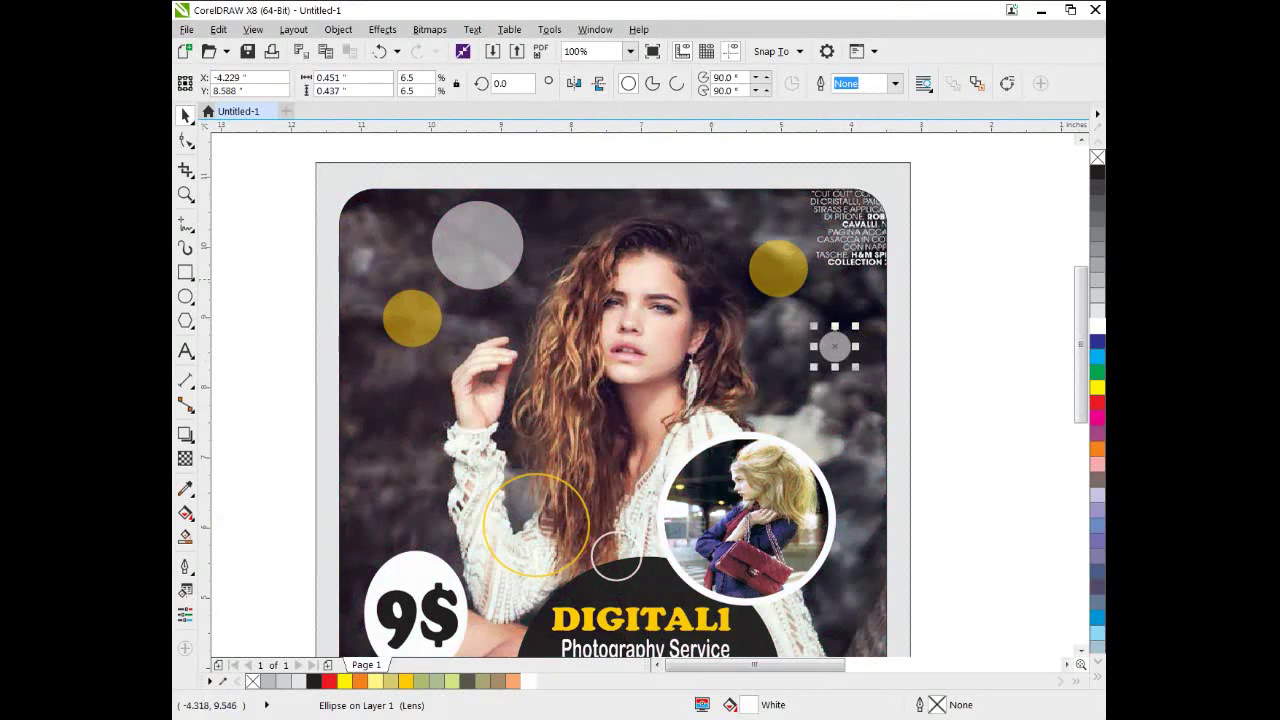
left_click(837, 281)
left_click(945, 292)
scroll(945, 292, "down", 1)
left_click_drag(944, 361, 775, 334)
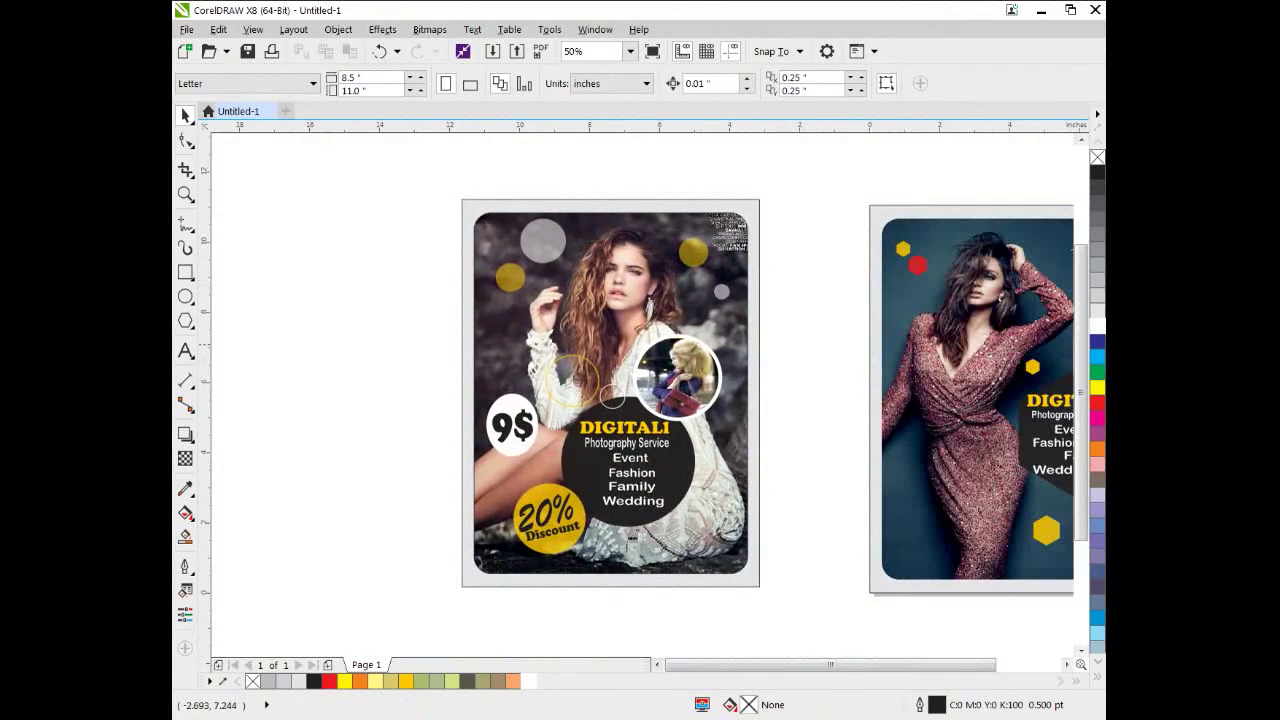
scroll(650, 400, "right", 3)
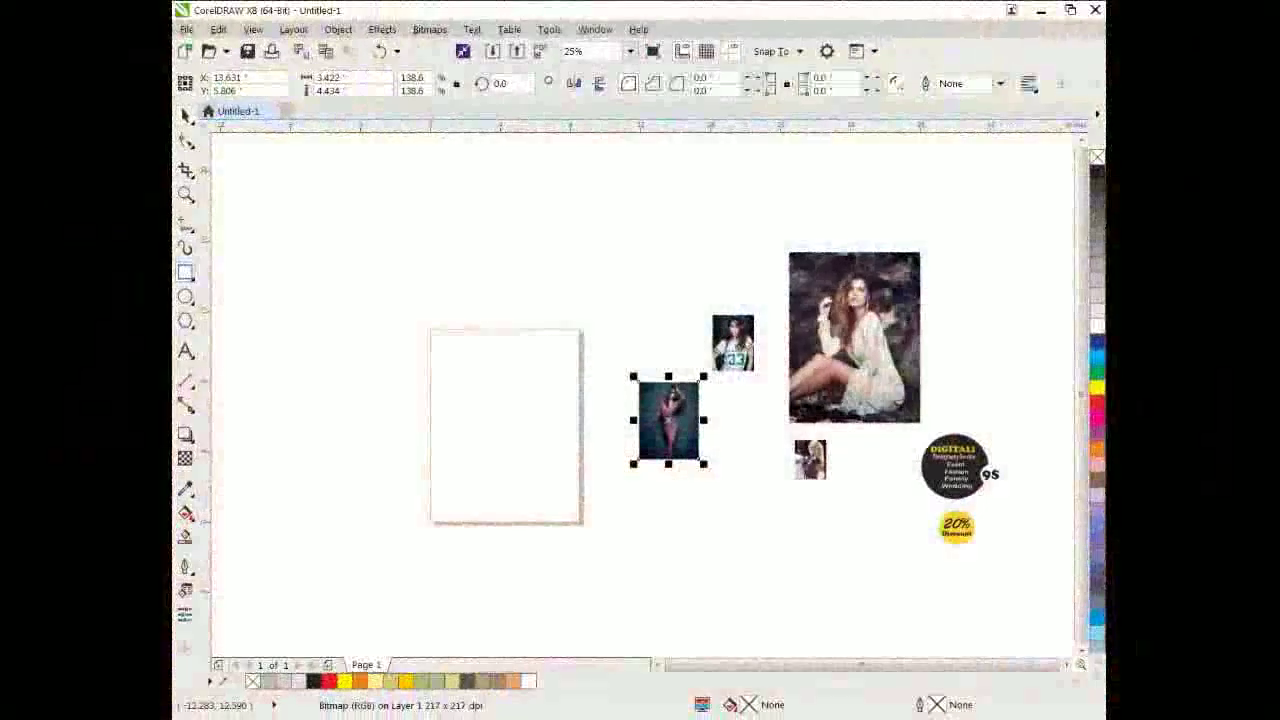
Draw a rectangle about 11.04 inches tall over the page and snap its left edge to the page's left edge
left_click_drag(428, 328, 581, 523)
scroll(416, 433, "up", 1)
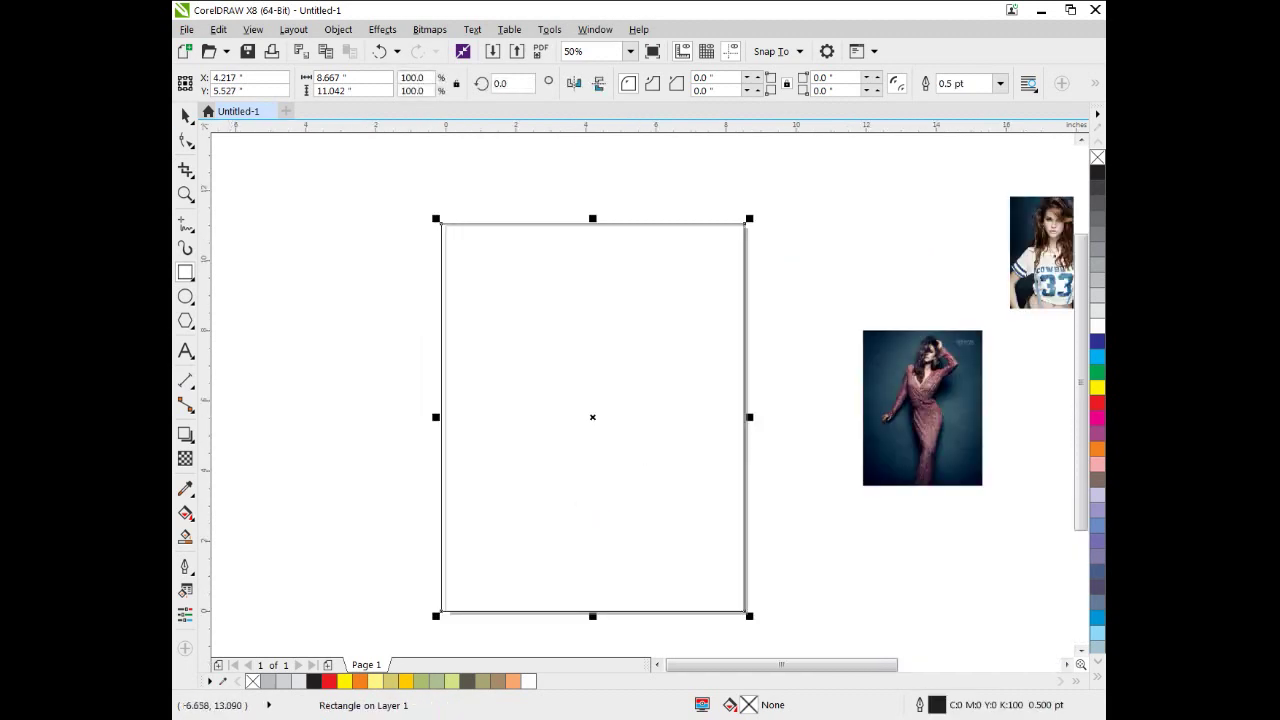
left_click(185, 116)
left_click_drag(436, 417, 449, 418)
scroll(445, 400, "up", 4)
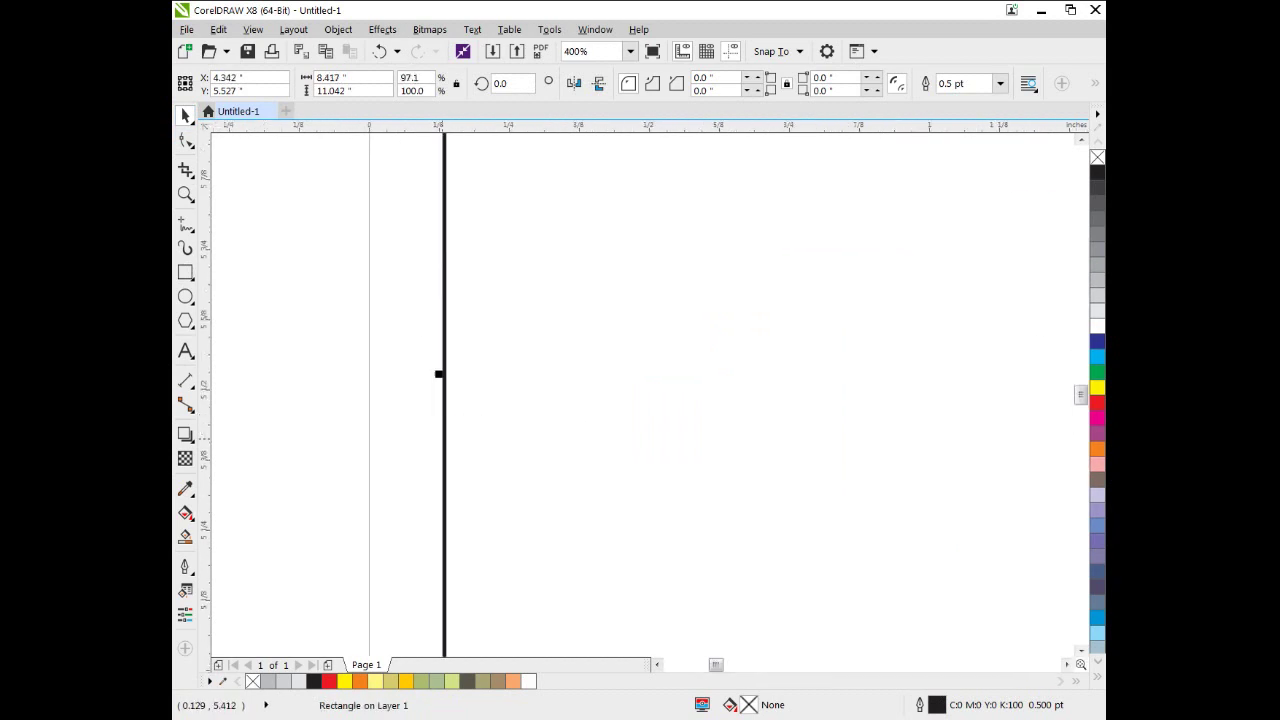
left_click_drag(441, 374, 368, 374)
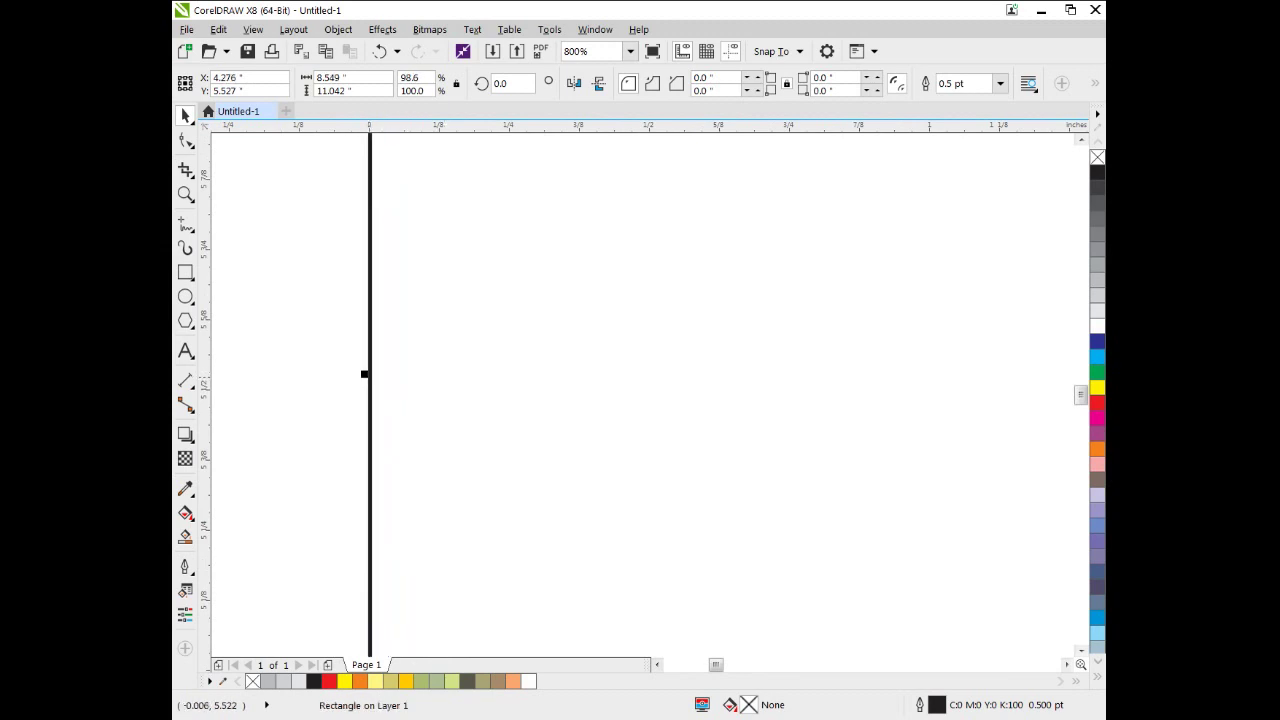
Pull the rectangle's right edge in to meet the page's right edge, making it about 8.49 inches wide
scroll(414, 374, "down", 3)
scroll(413, 374, "down", 2)
scroll(680, 392, "up", 4)
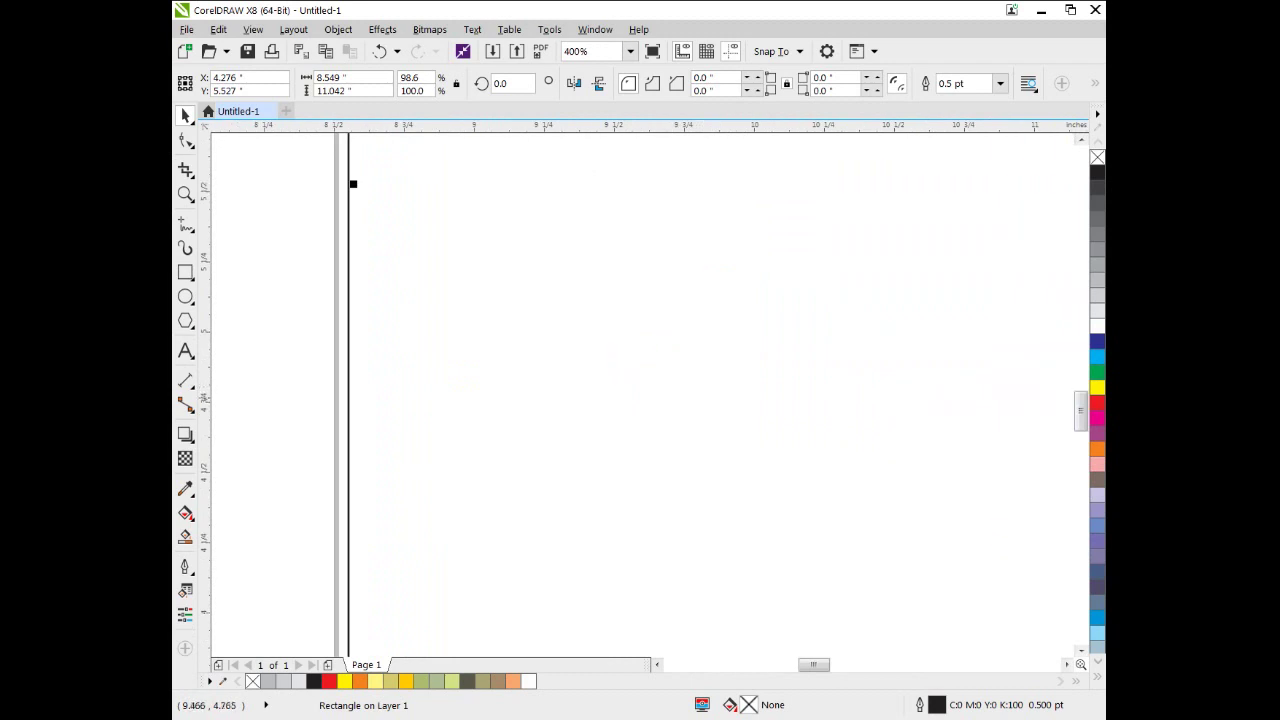
scroll(369, 369, "down", 1)
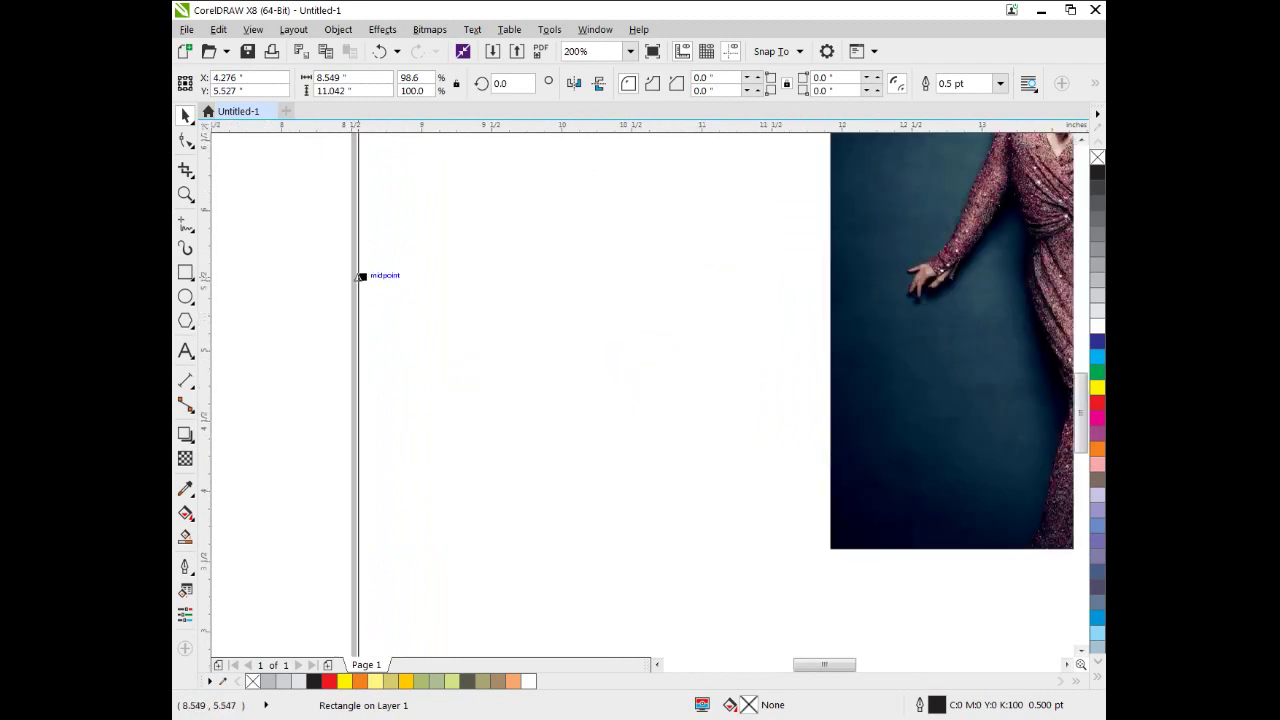
mouse_move(361, 276)
left_mouse_down()
mouse_move(337, 277)
mouse_move(354, 277)
left_mouse_up()
Fill the page-sized rectangle with 10% black
scroll(354, 277, "down", 4)
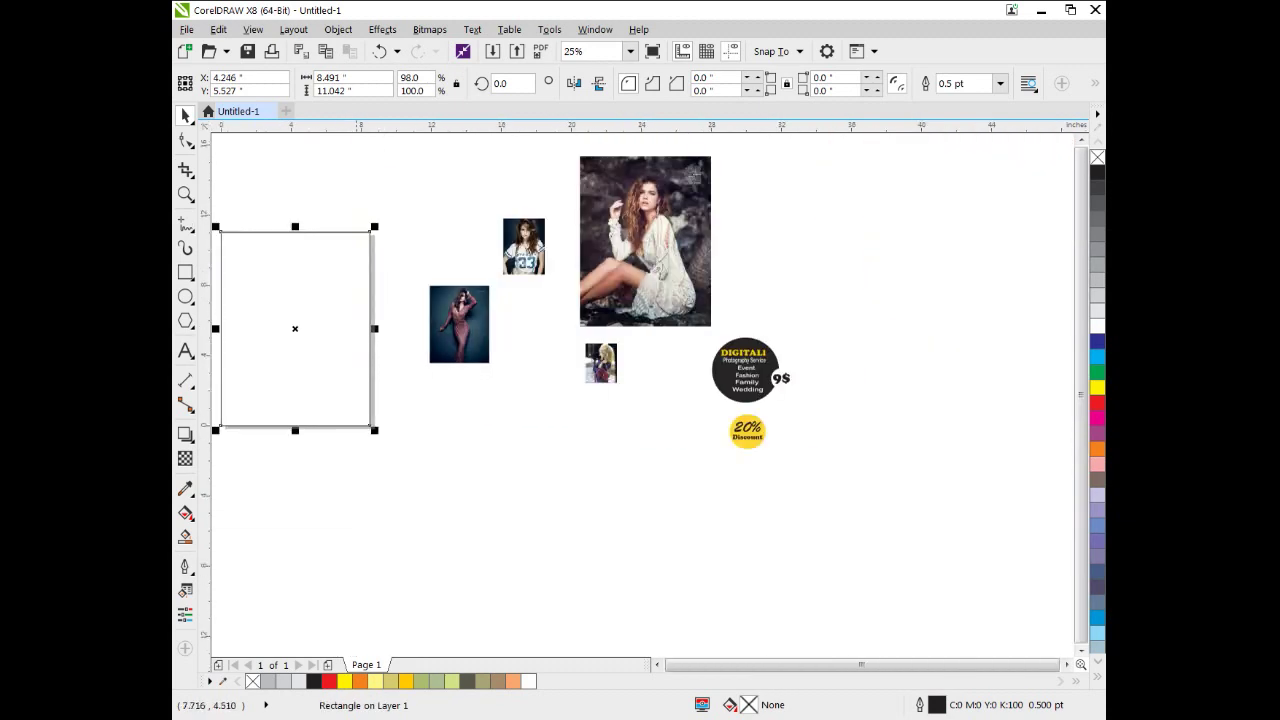
scroll(390, 330, "up", 2)
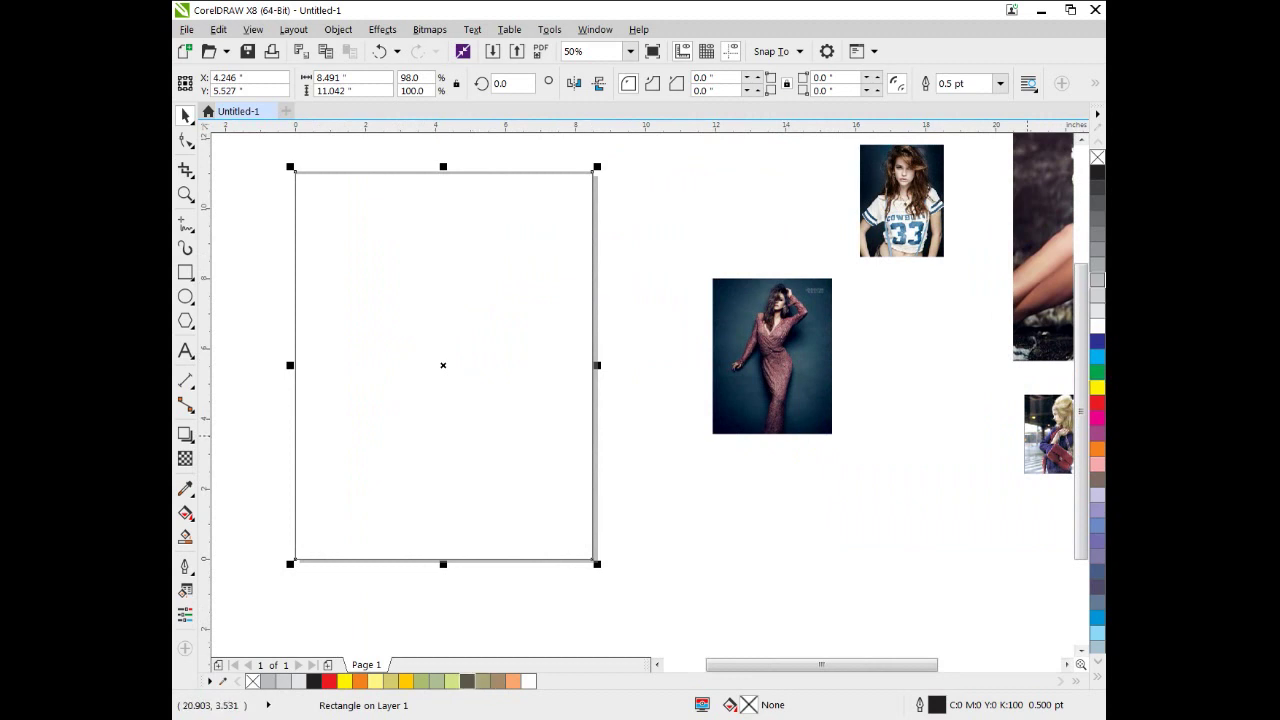
left_click(1097, 311)
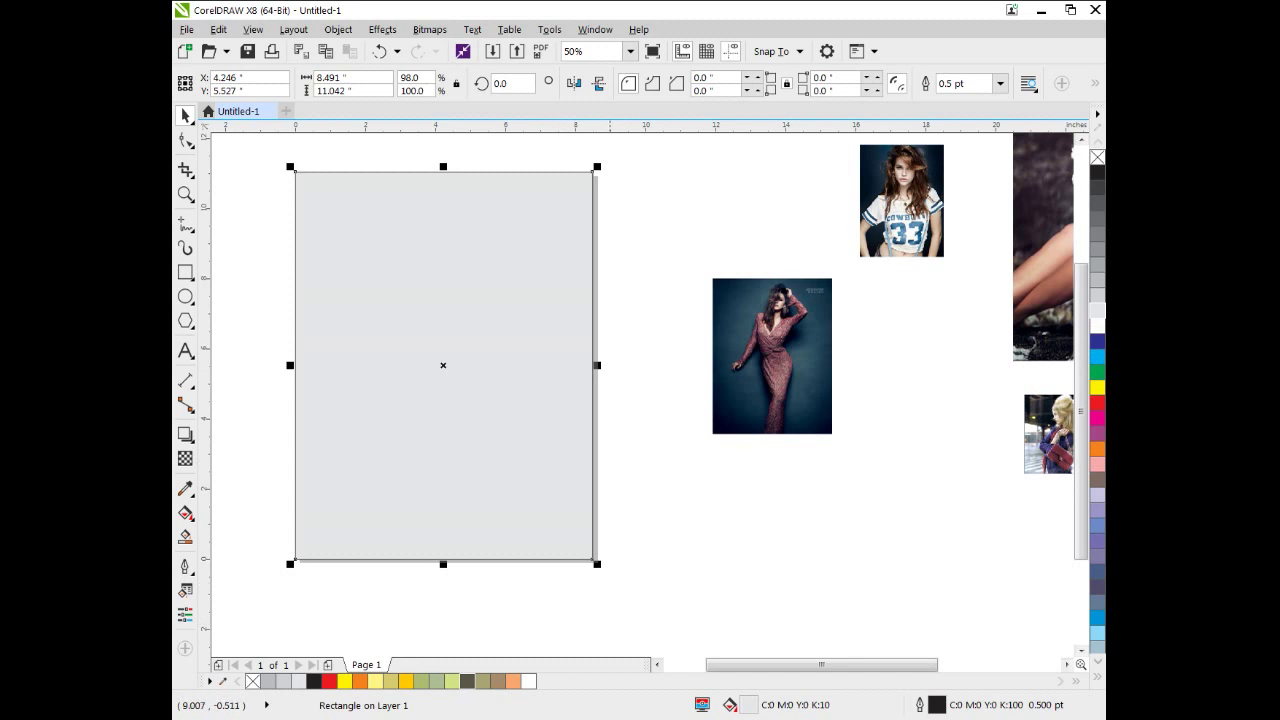
Create a smaller centred copy of the rectangle, about 7.81 by 10.28 inches, and round its corners to about 0.49 inch
mouse_move(597, 564)
left_mouse_down()
mouse_move(575, 557)
mouse_move(580, 545)
left_mouse_up()
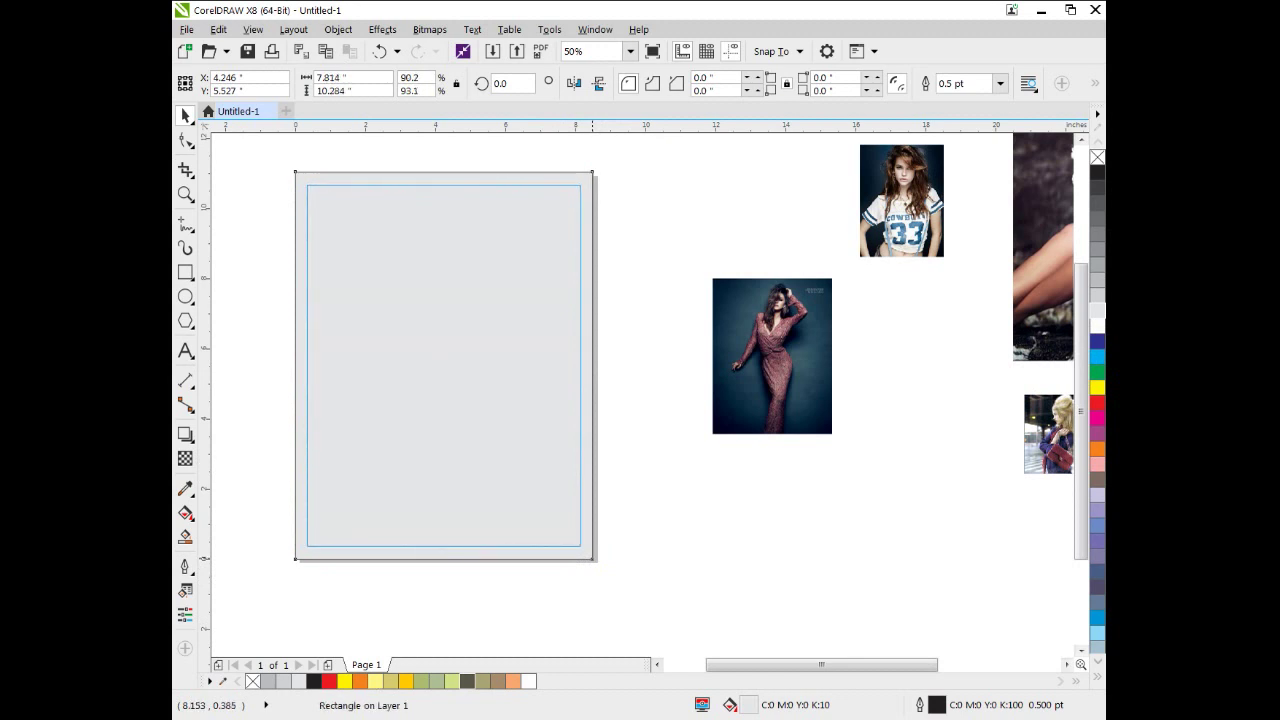
left_click_drag(580, 545, 580, 545)
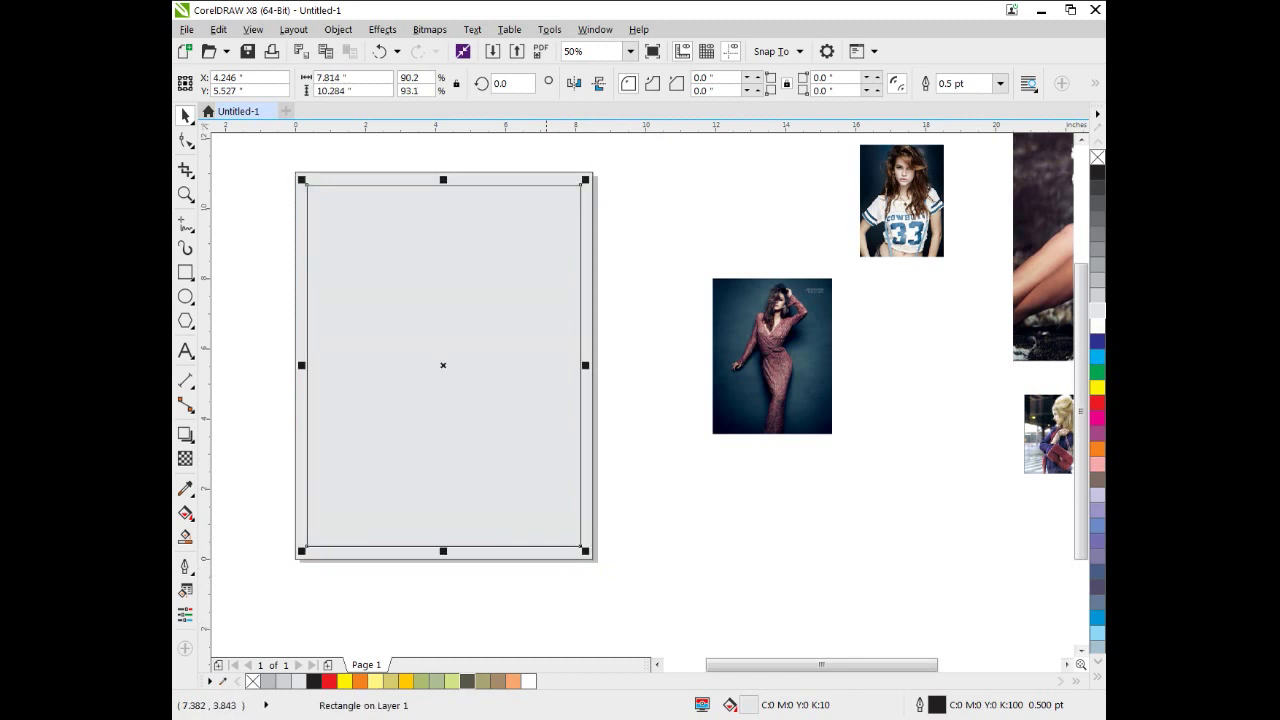
left_click(186, 140)
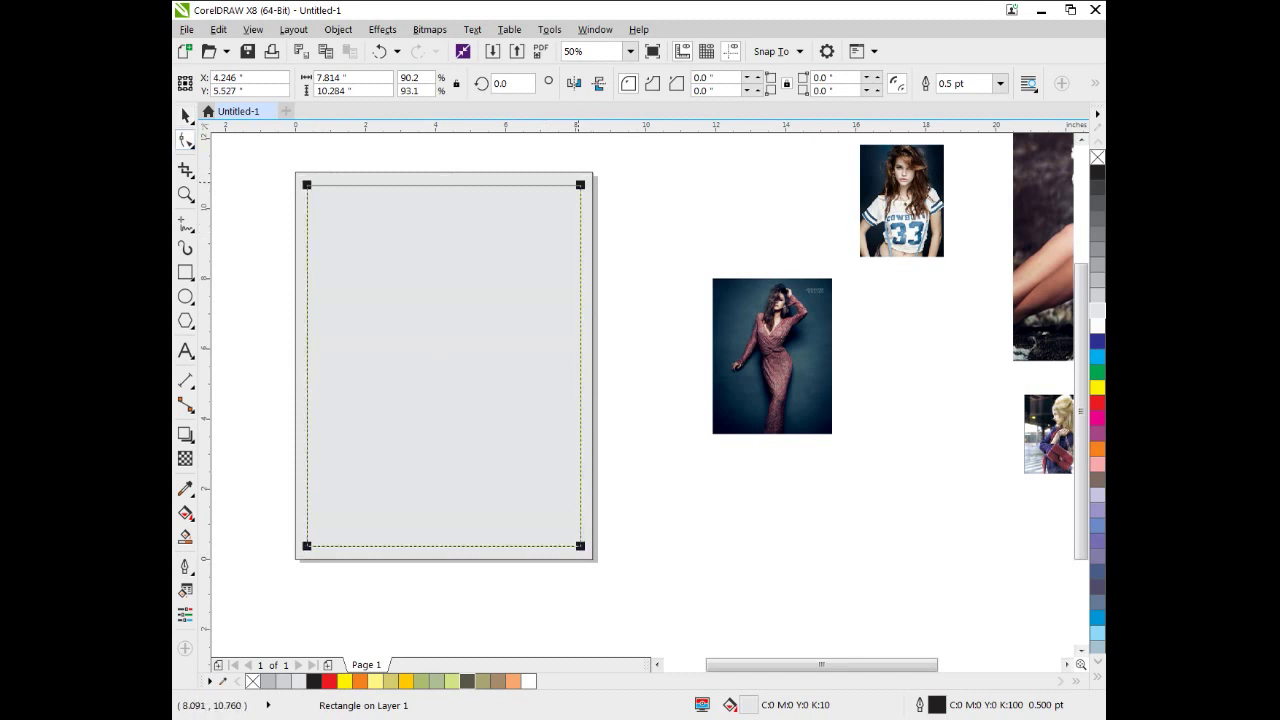
left_click_drag(580, 545, 563, 546)
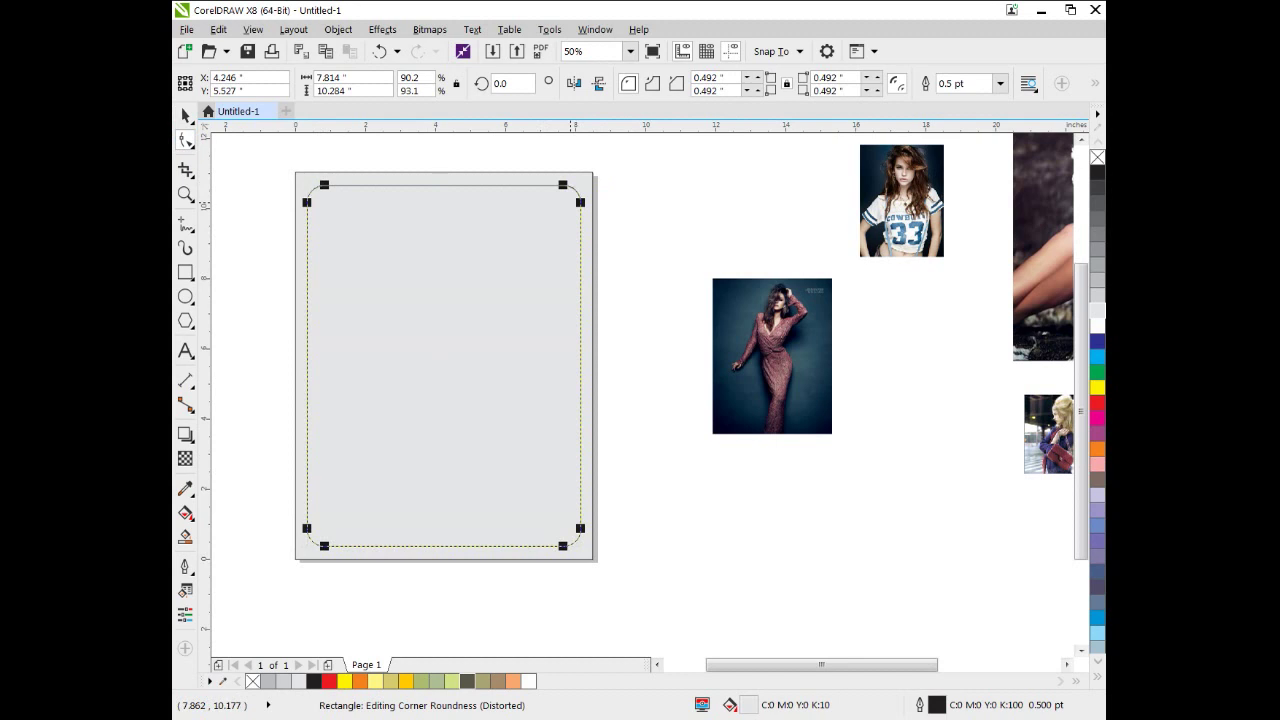
scroll(497, 288, "down", 2)
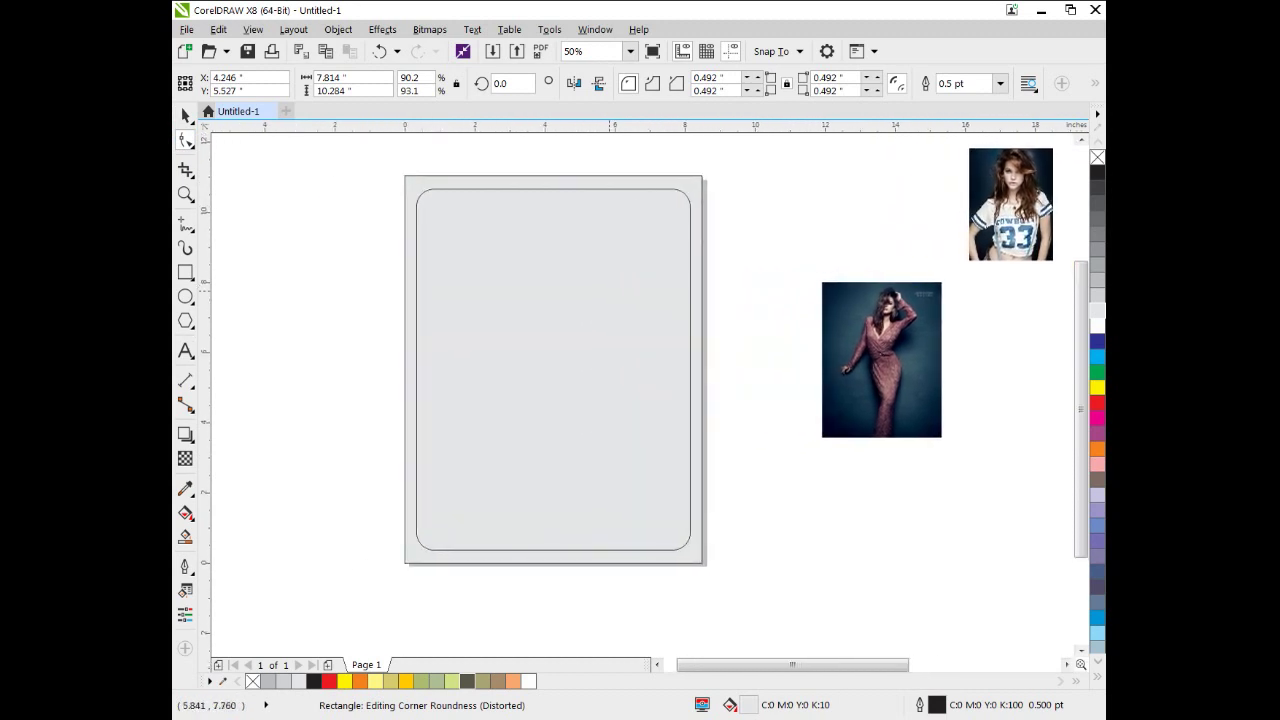
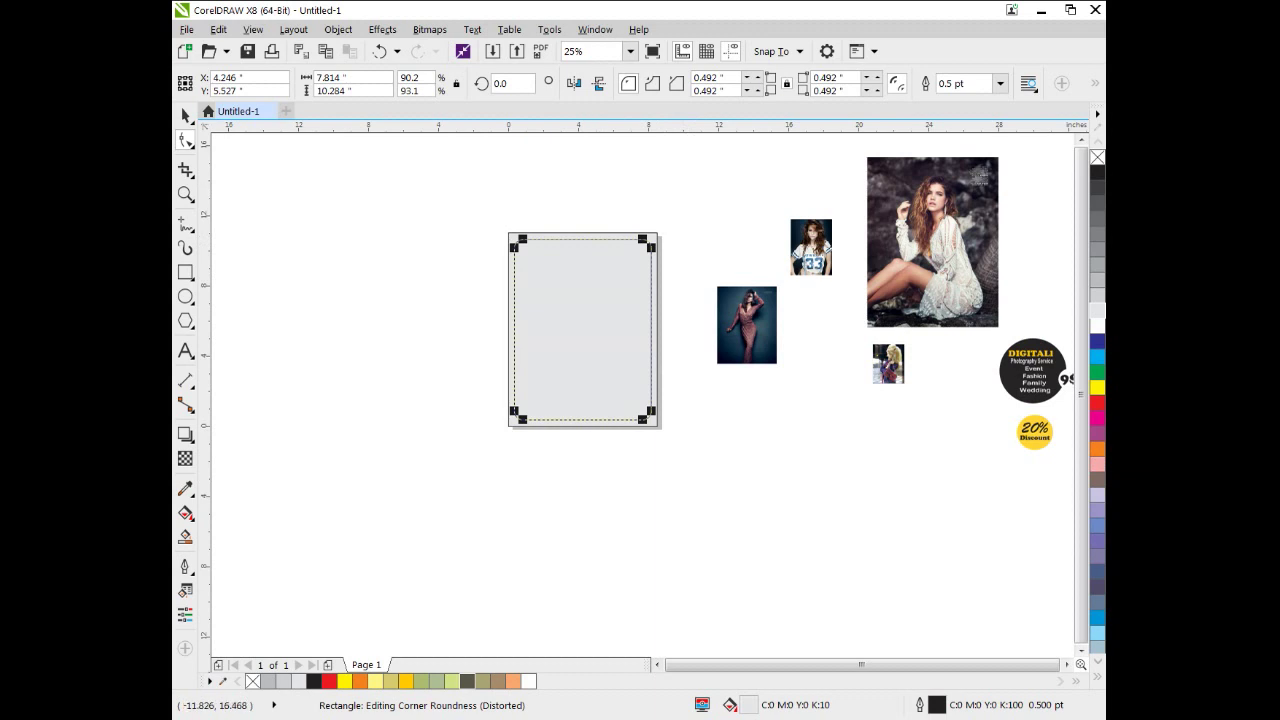
Duplicate the outer and rounded inner rectangles together, placing the copy to the left of the page
left_click(186, 116)
left_click(475, 192)
scroll(650, 262, "up", 1)
left_click(578, 321)
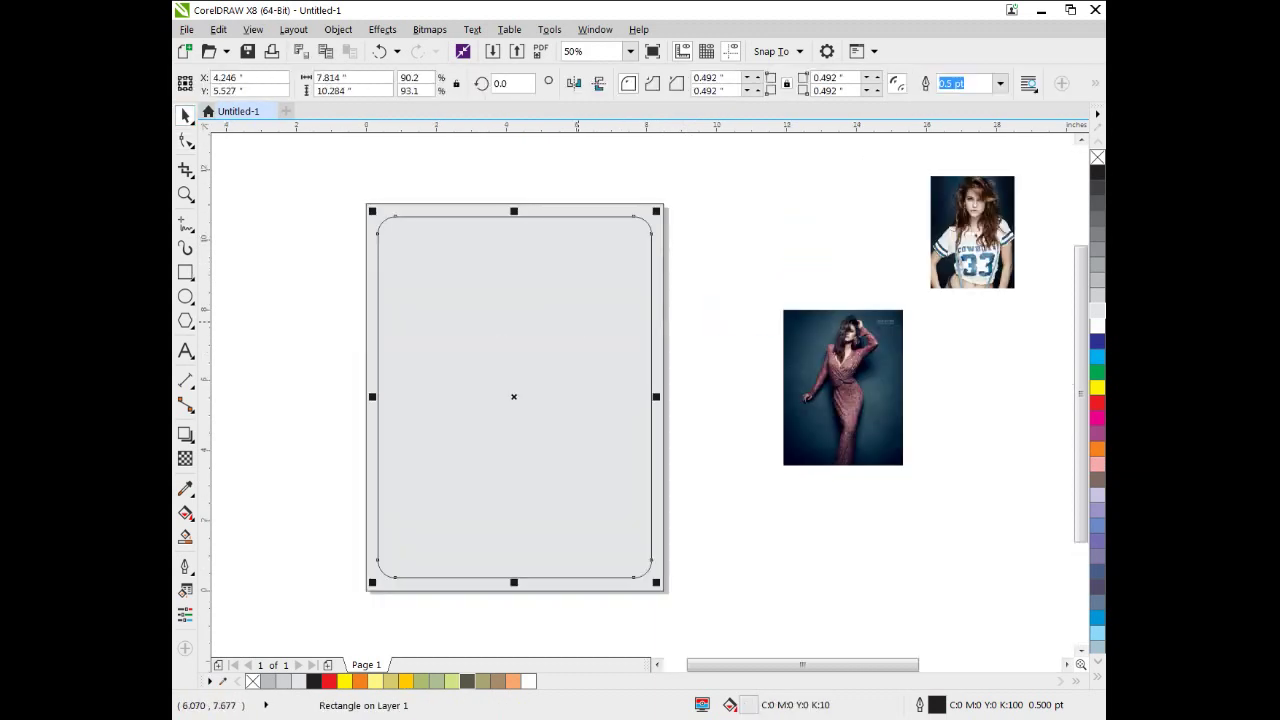
left_click(580, 208, "shift")
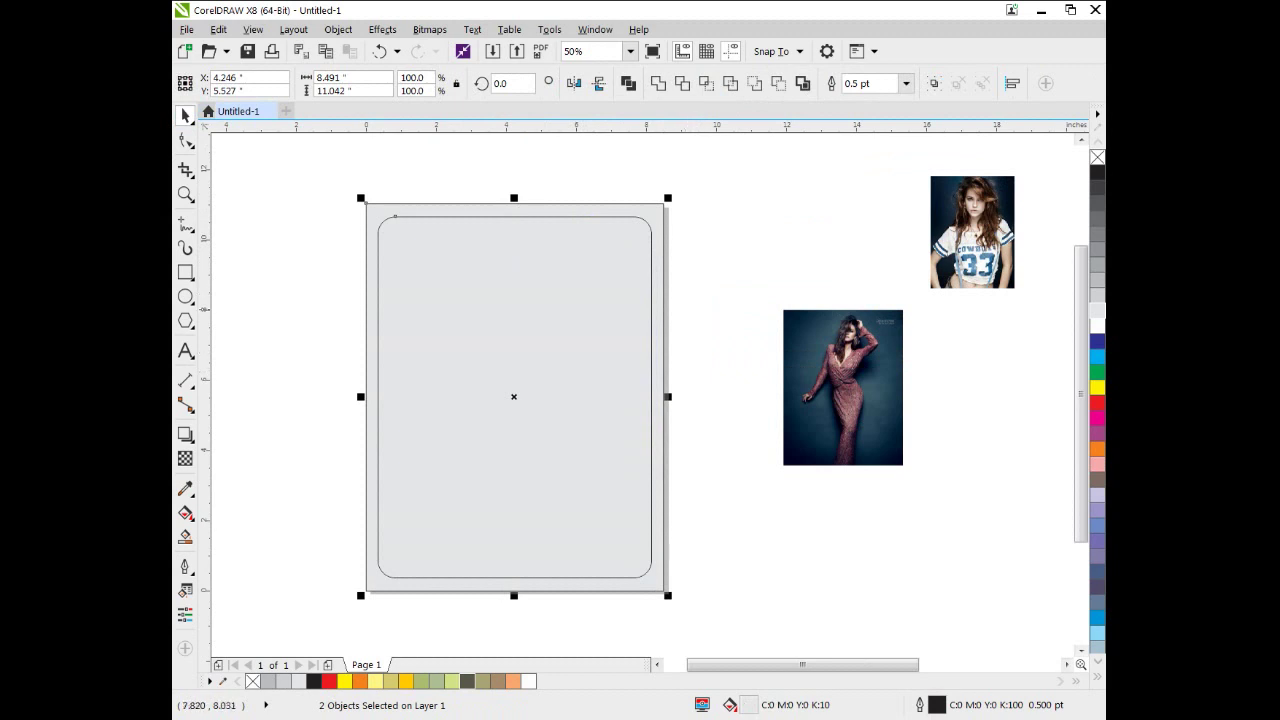
left_click_drag(587, 257, 437, 268)
right_click(320, 253)
left_click(593, 304)
scroll(1073, 394, "down", 2)
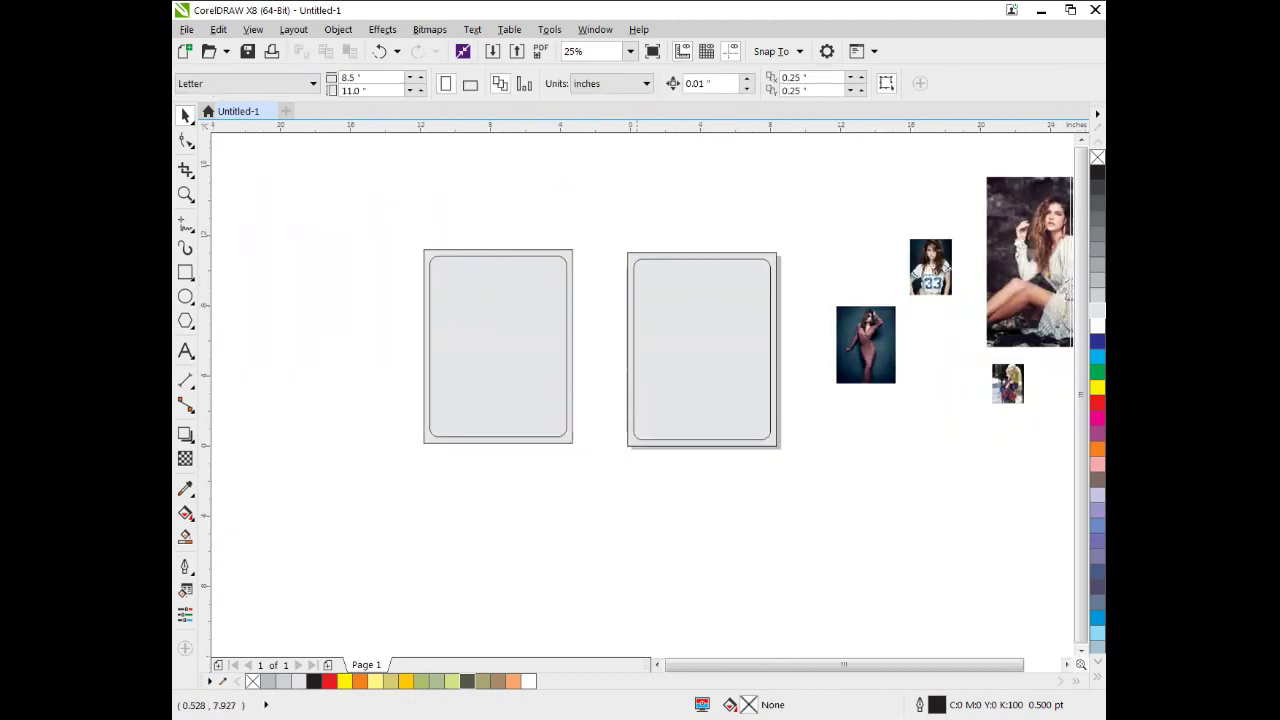
PowerClip the photo of the woman in the red dress inside the rounded rectangle on the page
left_click(818, 346)
scroll(821, 345, "up", 2)
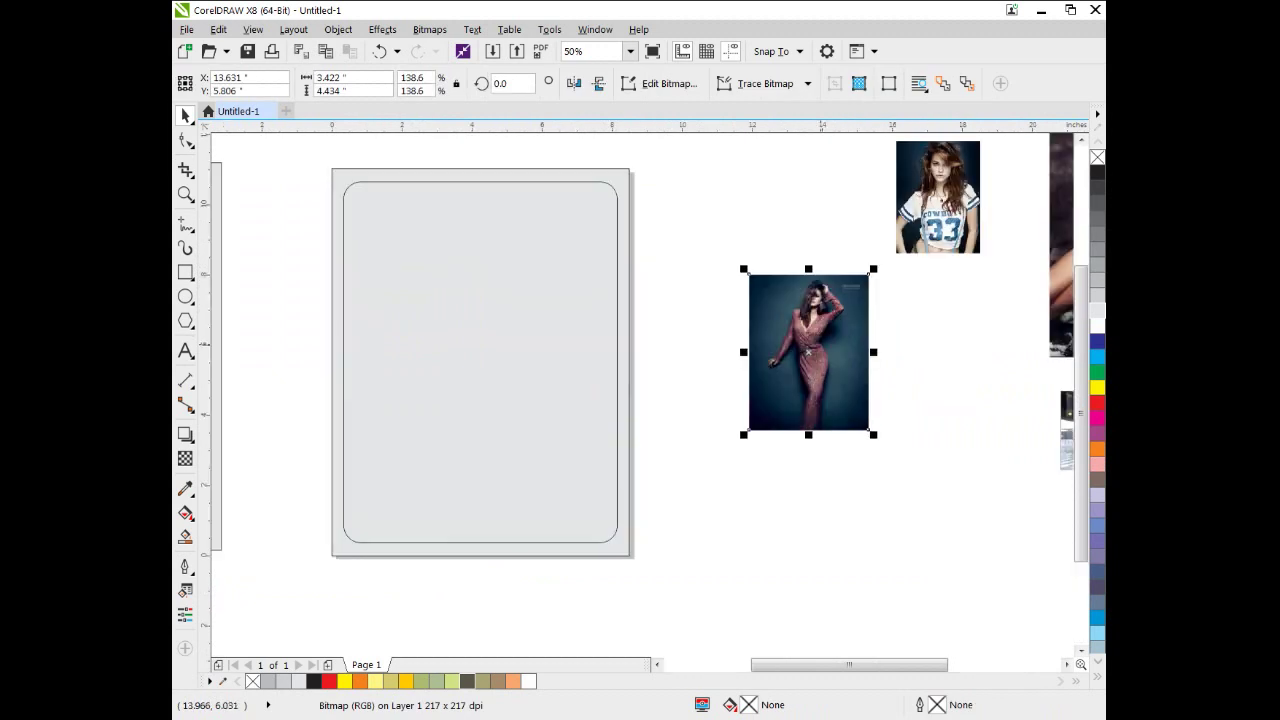
left_click(338, 29)
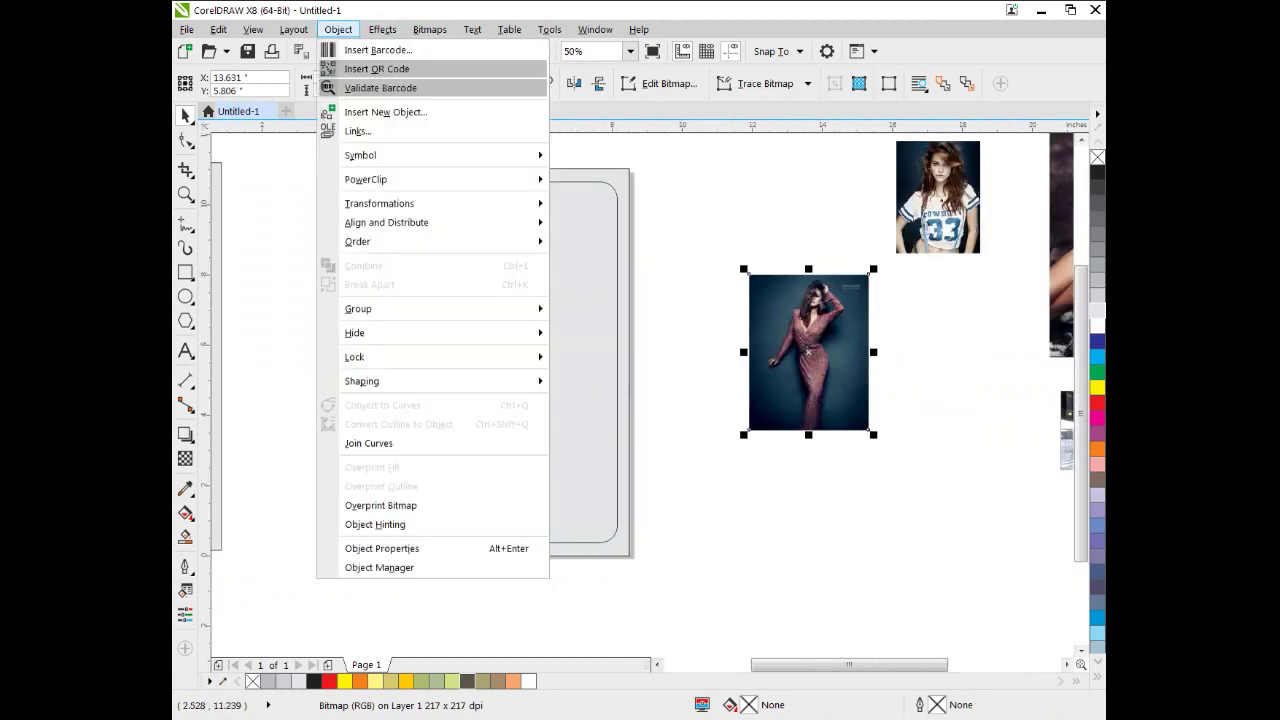
mouse_move(366, 179)
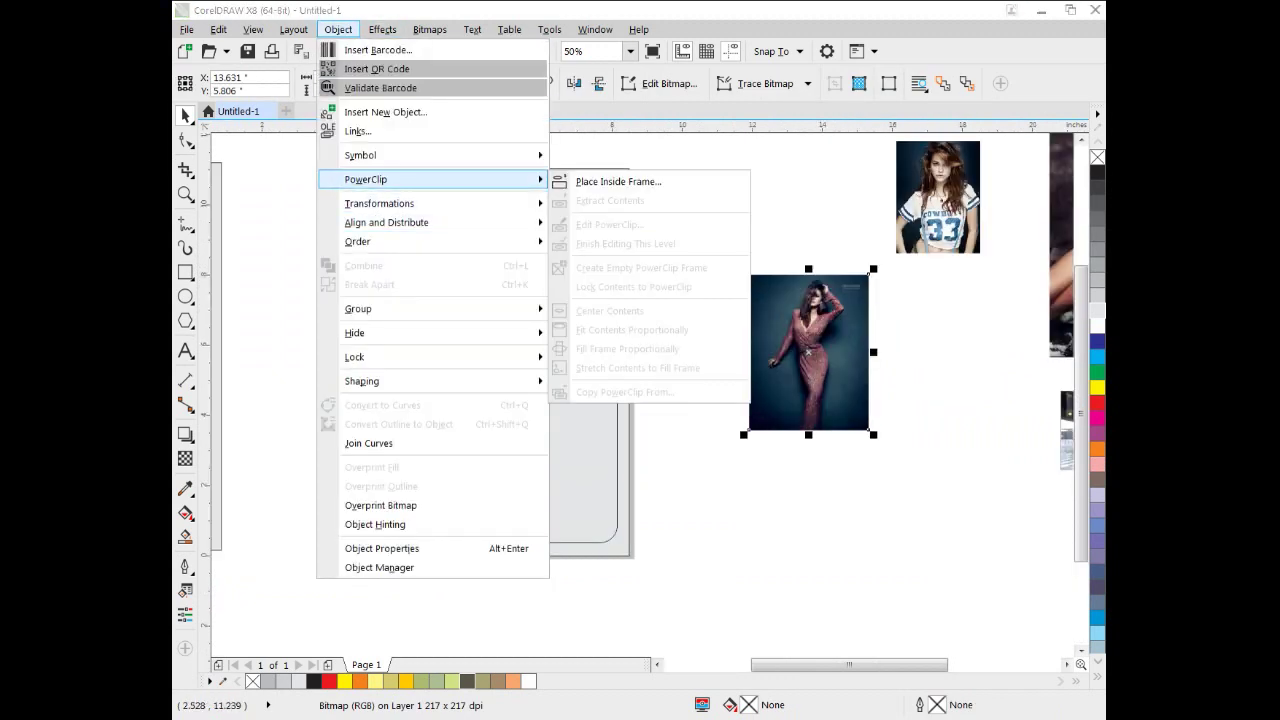
left_click(618, 181)
left_click(528, 330)
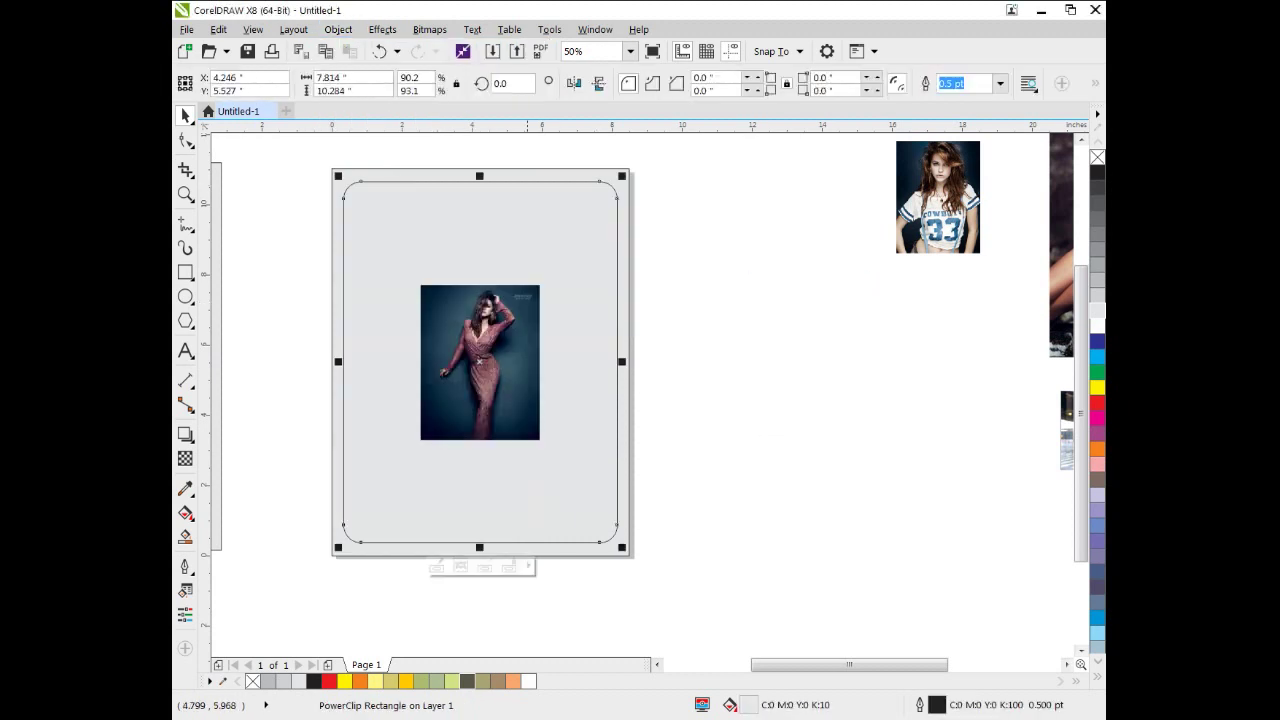
Open the PowerClip contents for editing and enlarge the photo to about 9.73 by 12.61 inches, positioned over the frame
left_click(461, 567)
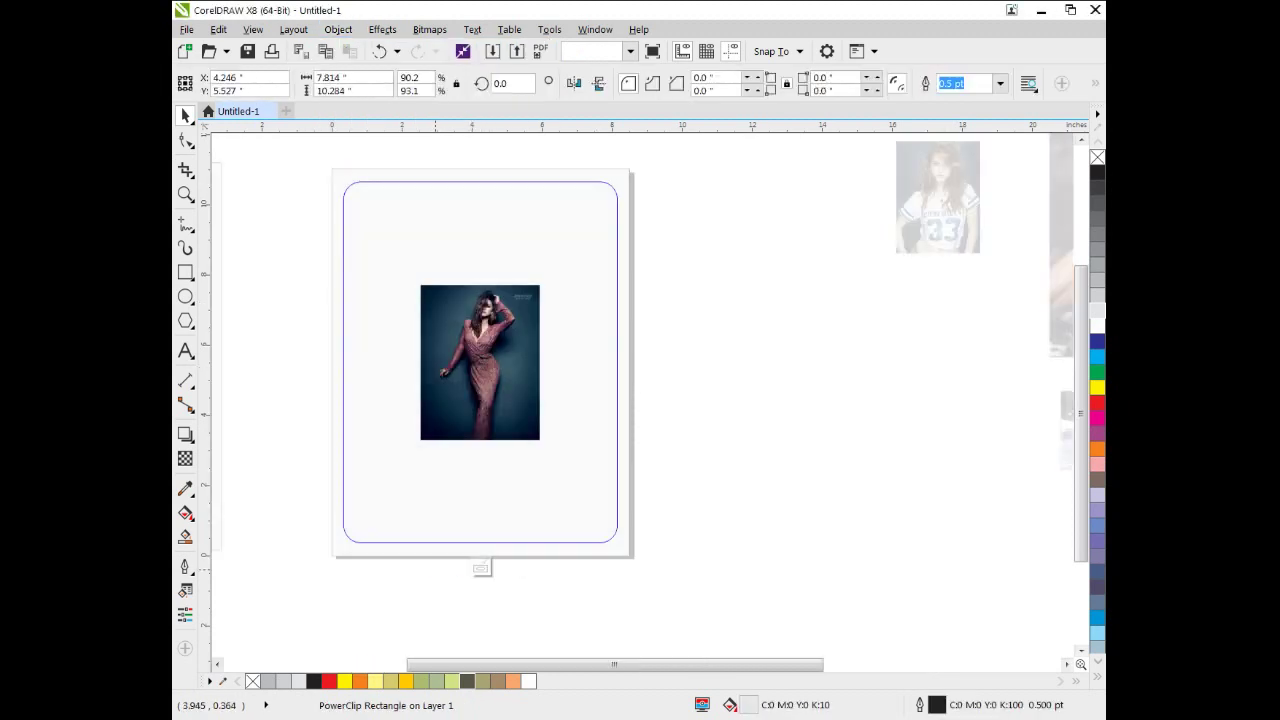
left_click(470, 367)
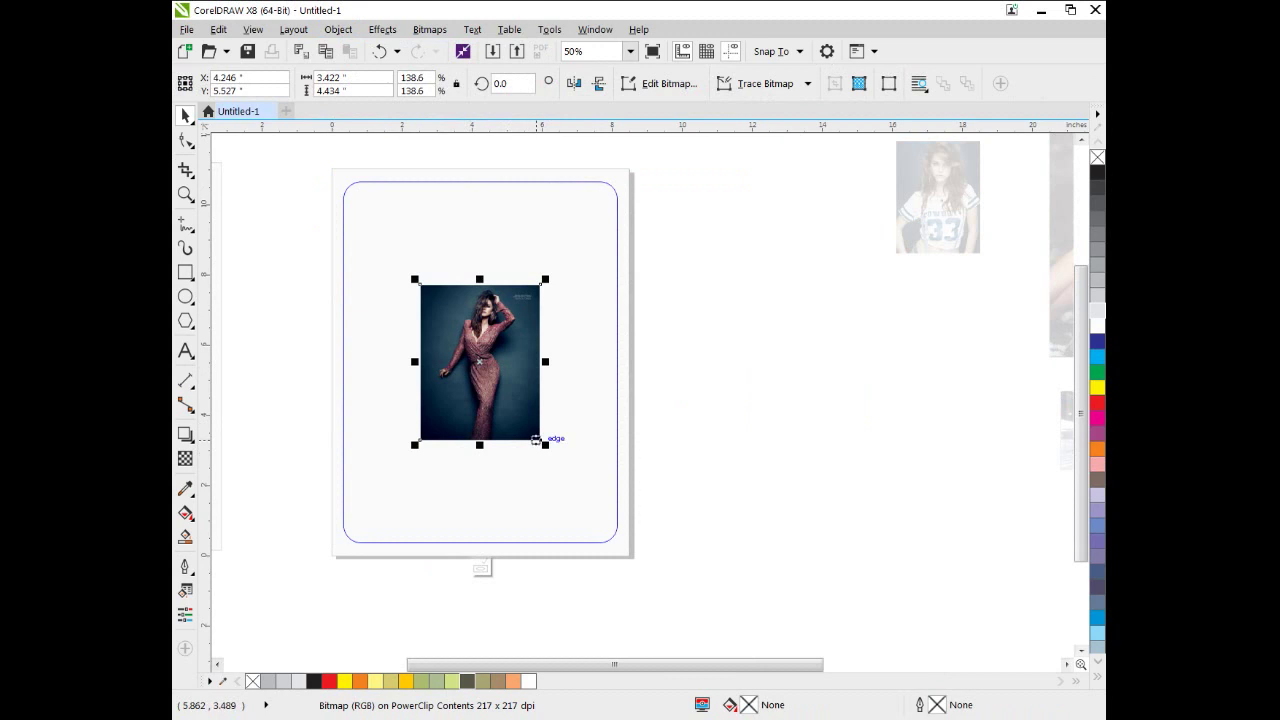
left_click_drag(546, 444, 631, 556)
scroll(602, 568, "down", 3)
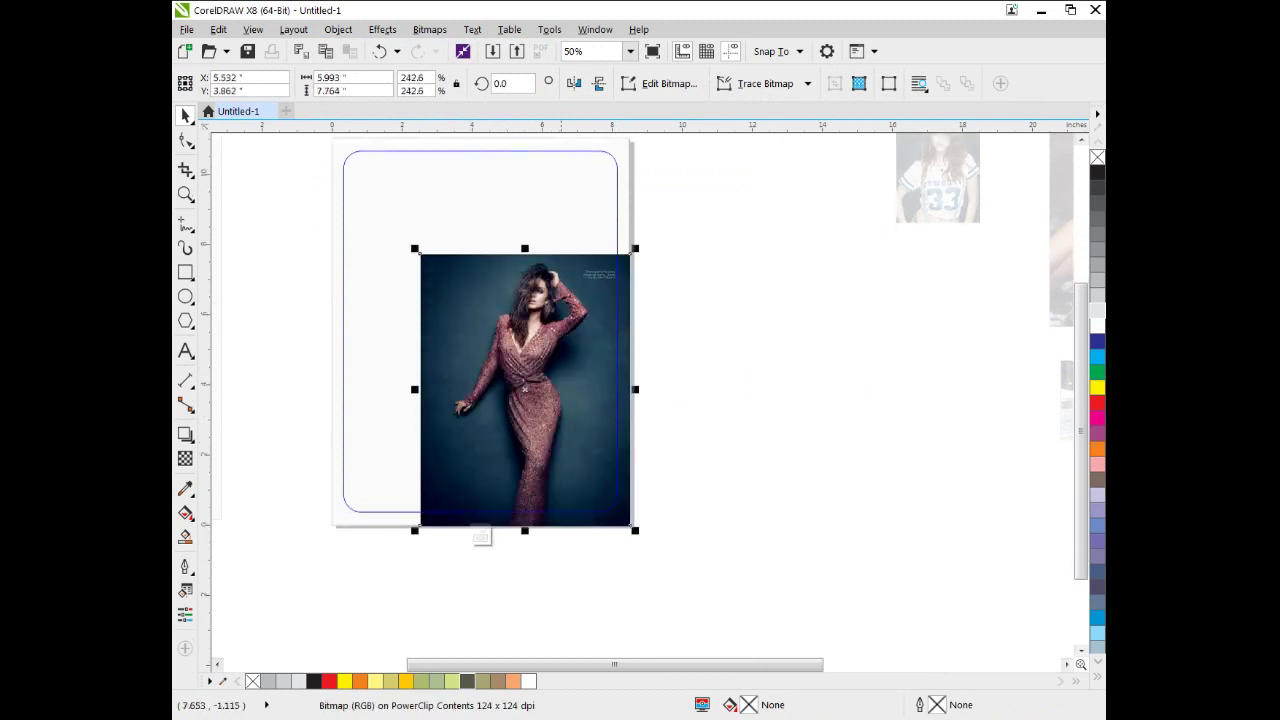
left_click_drag(416, 250, 285, 140)
left_click_drag(483, 327, 443, 380)
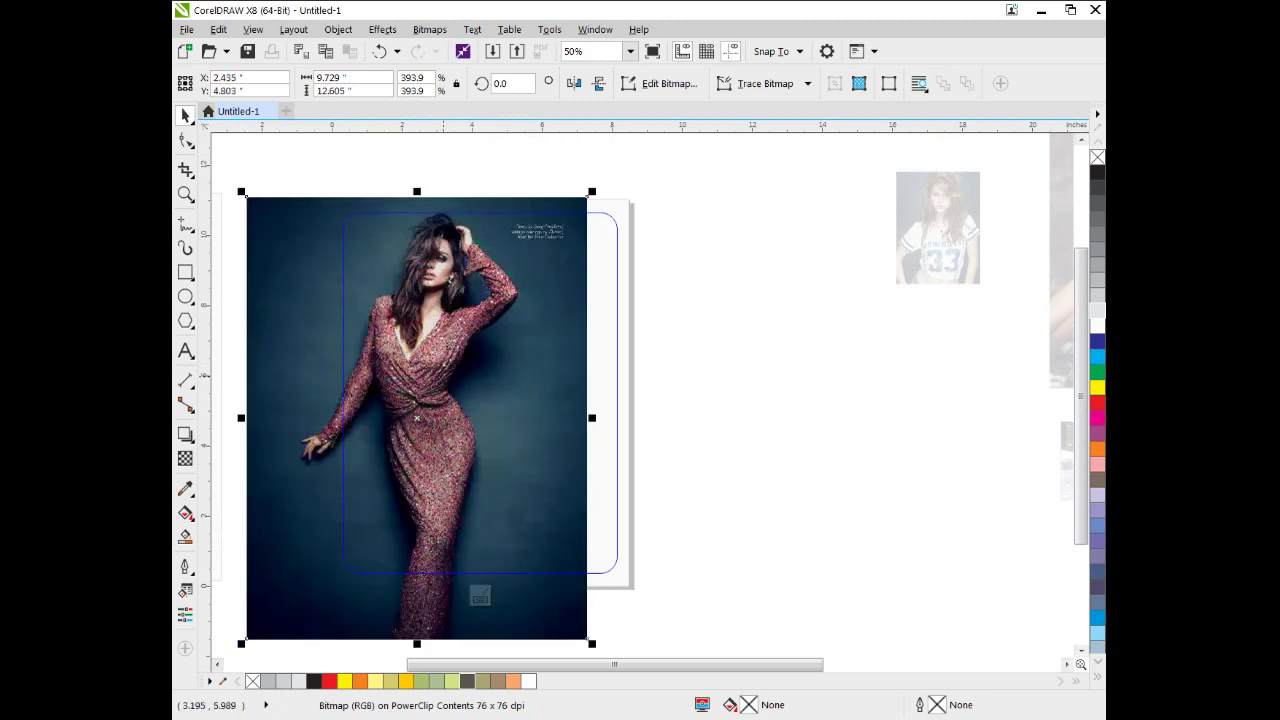
Widen the photo to about 11.15 inches and shift it to cover the rounded frame, finishing the PowerClip edit
left_click_drag(593, 418, 623, 417)
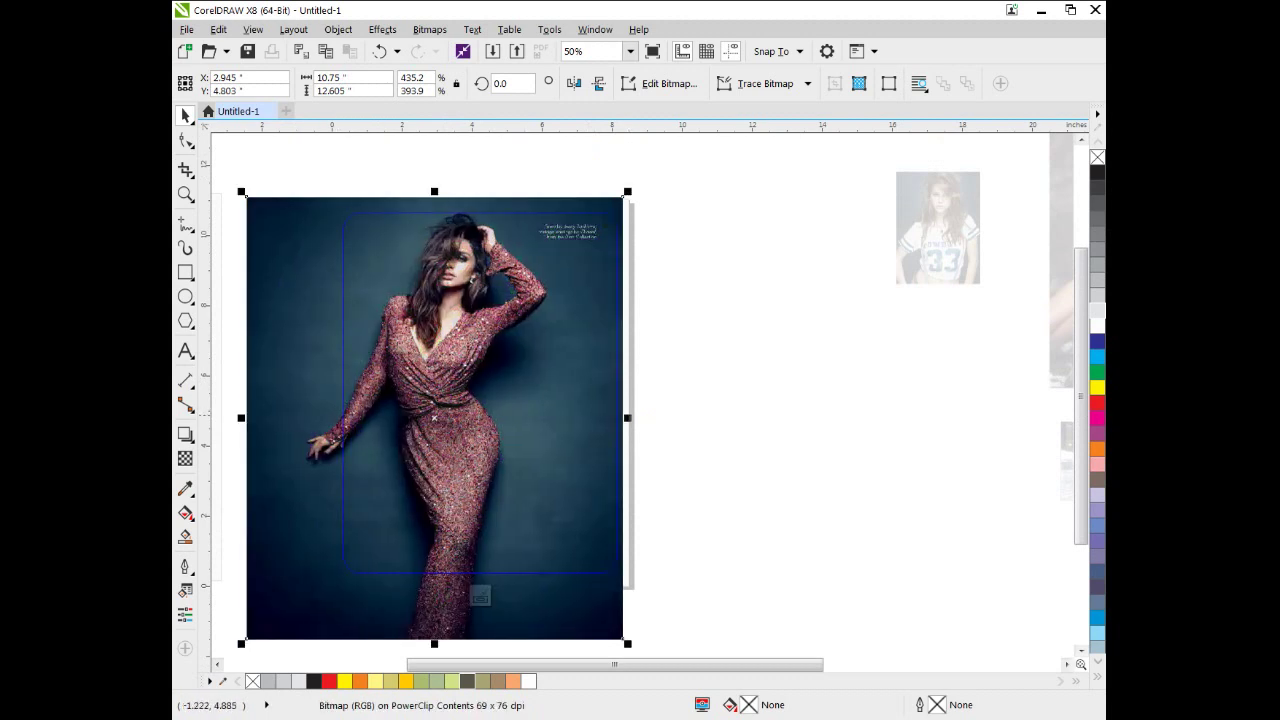
left_click_drag(430, 392, 426, 404)
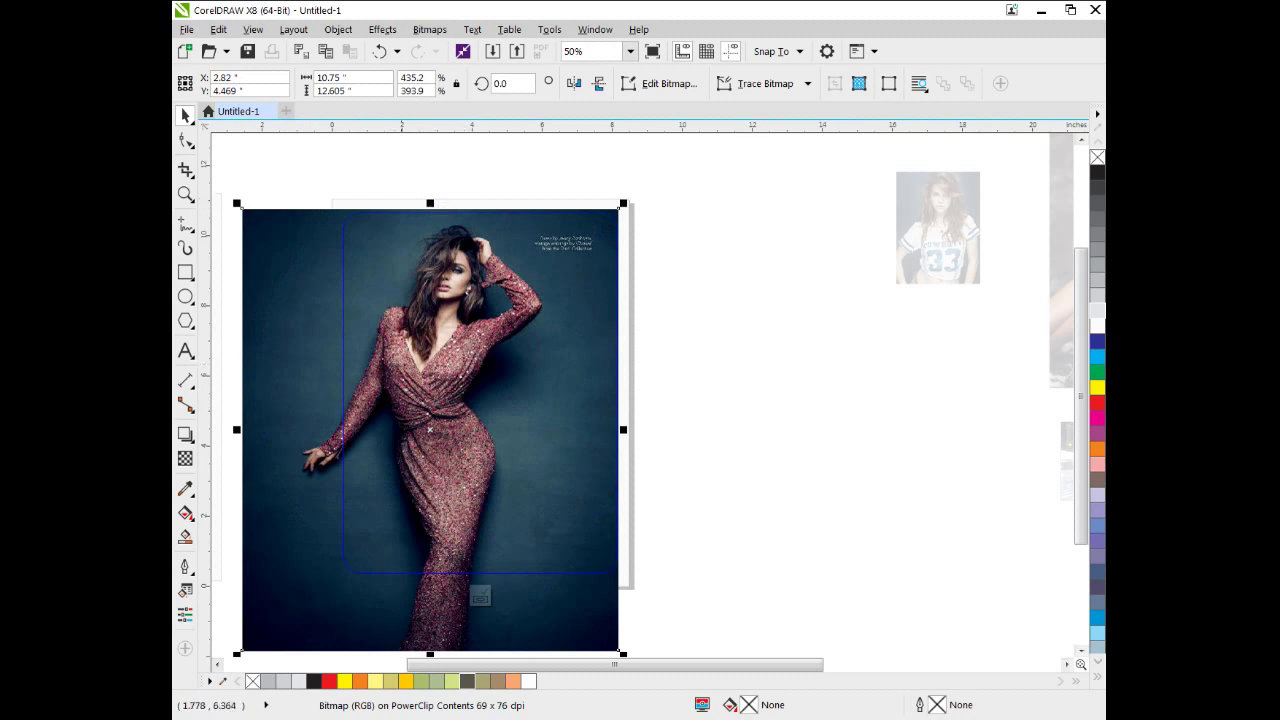
left_click_drag(339, 392, 415, 363)
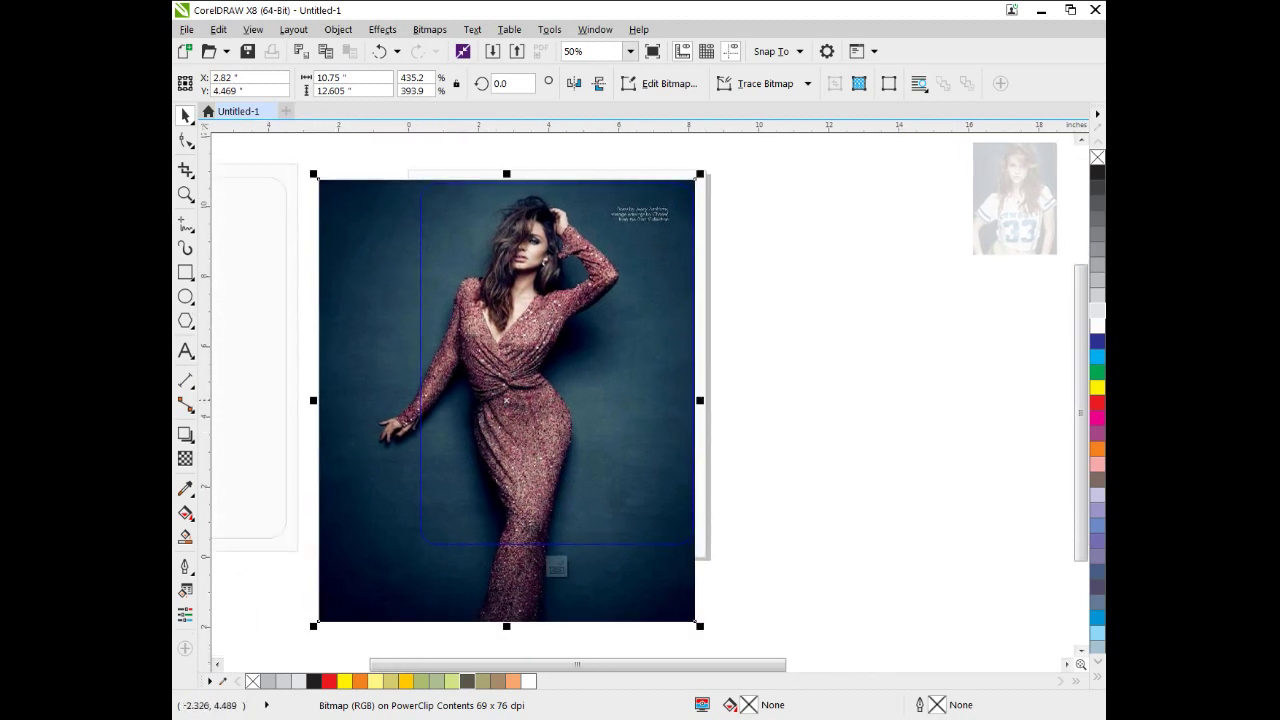
left_click_drag(314, 400, 300, 400)
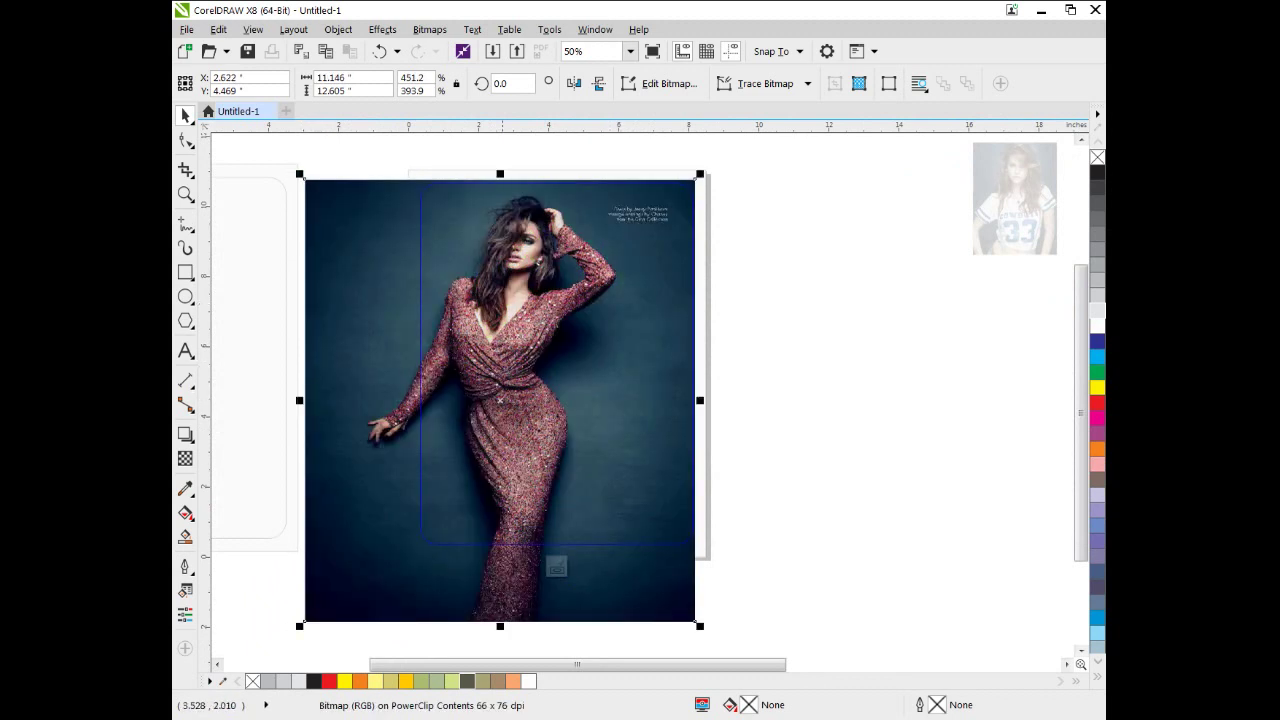
left_click(556, 567)
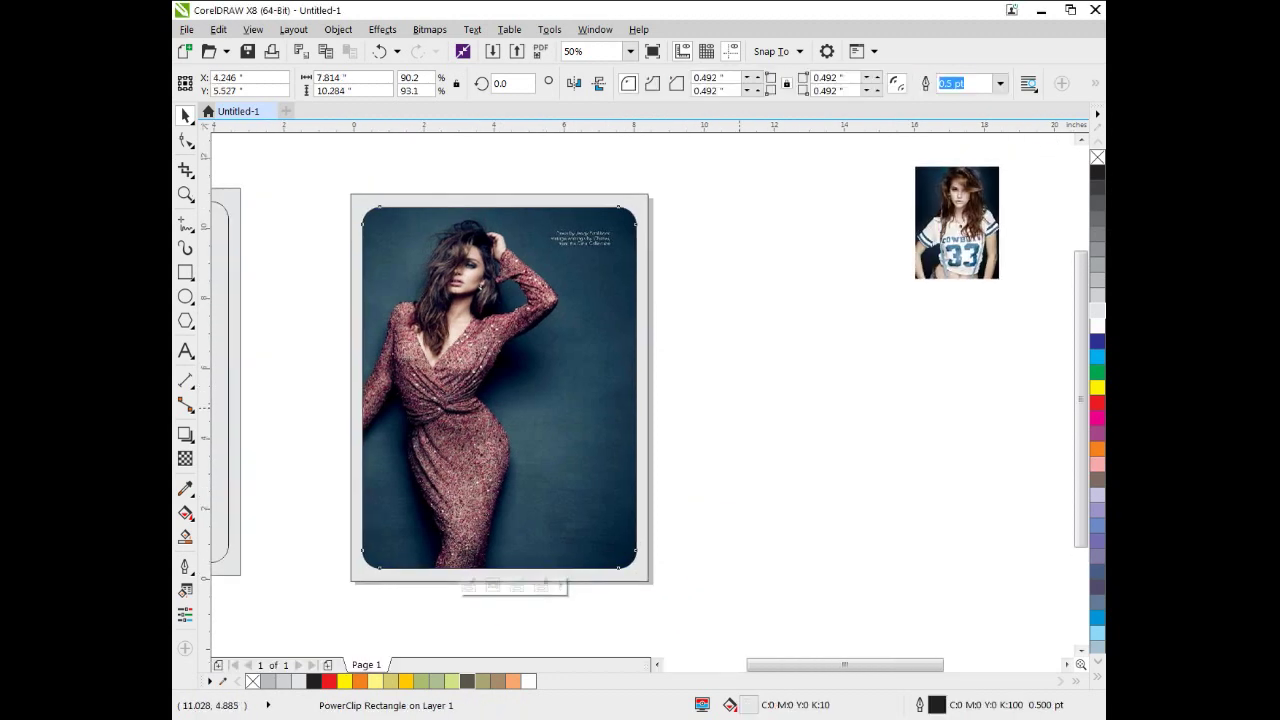
Draw a six-sided polygon about 4.15 by 4.79 inches on the empty area to the right of the page
left_click(730, 355)
mouse_move(745, 372)
left_mouse_down()
mouse_move(699, 377)
mouse_move(755, 384)
mouse_move(712, 361)
left_mouse_up()
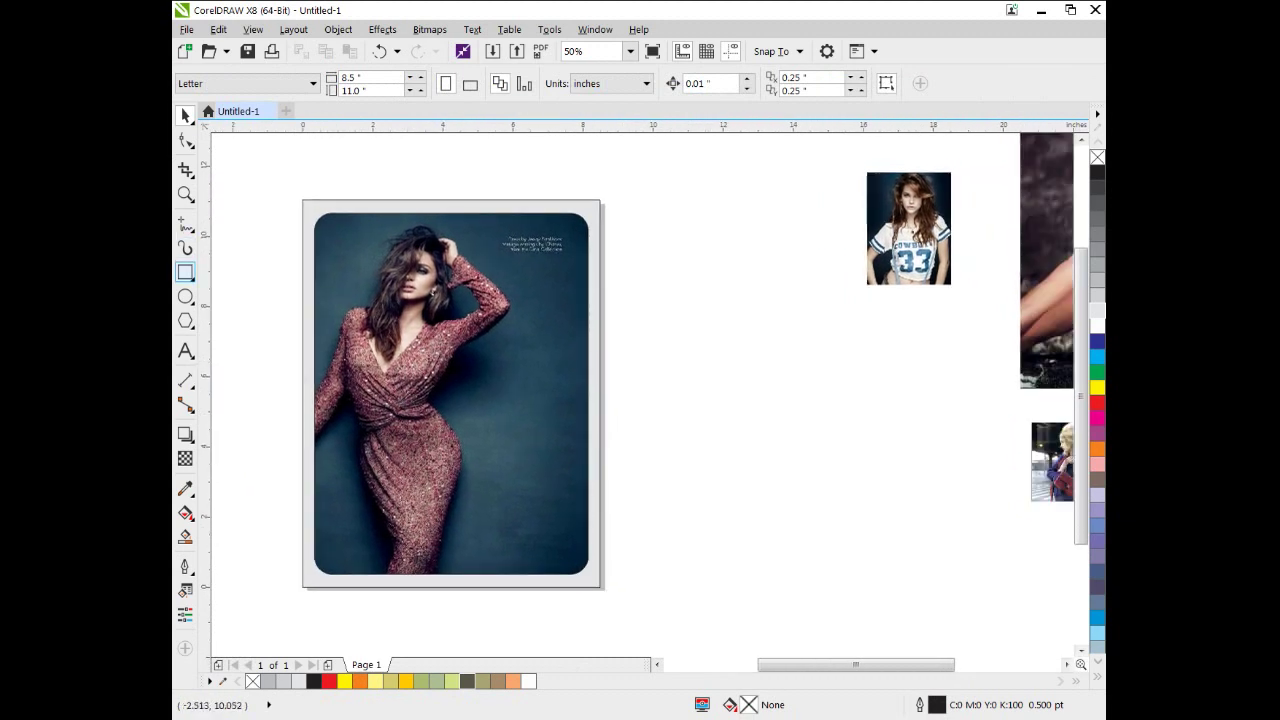
left_click(185, 320)
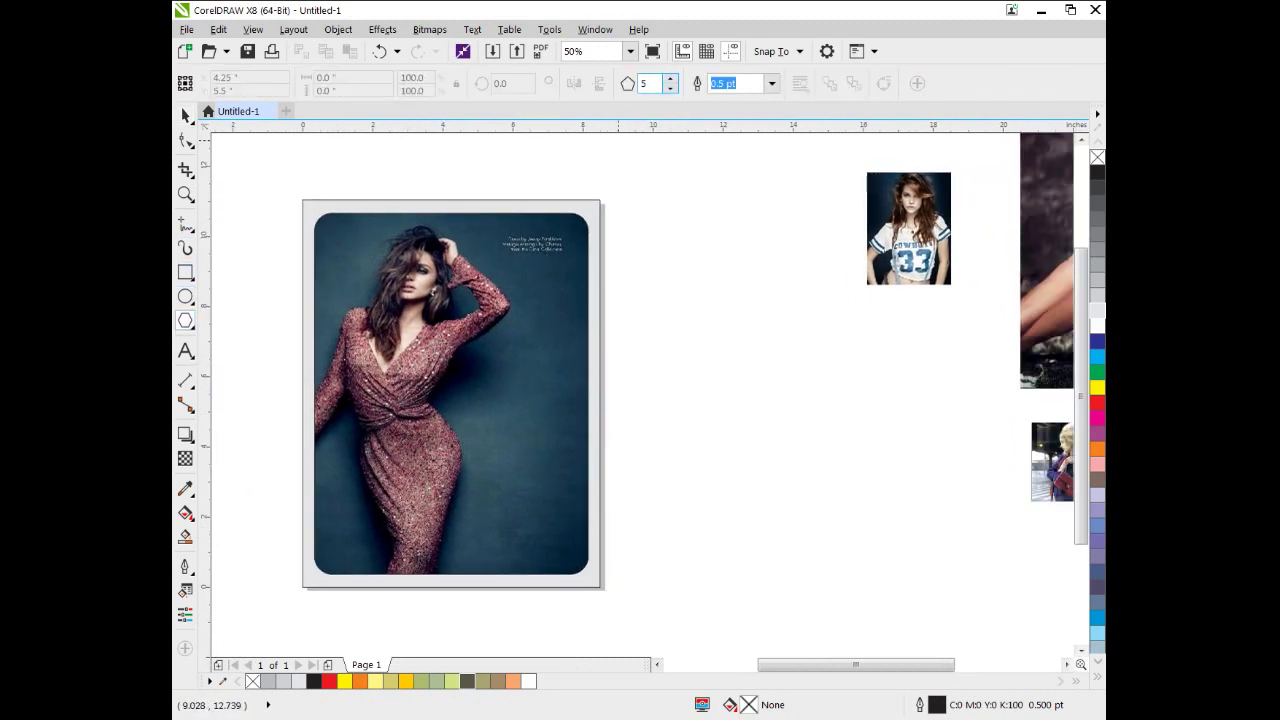
type("6")
mouse_move(685, 255)
left_mouse_down()
mouse_move(874, 460)
mouse_move(842, 424)
left_mouse_up()
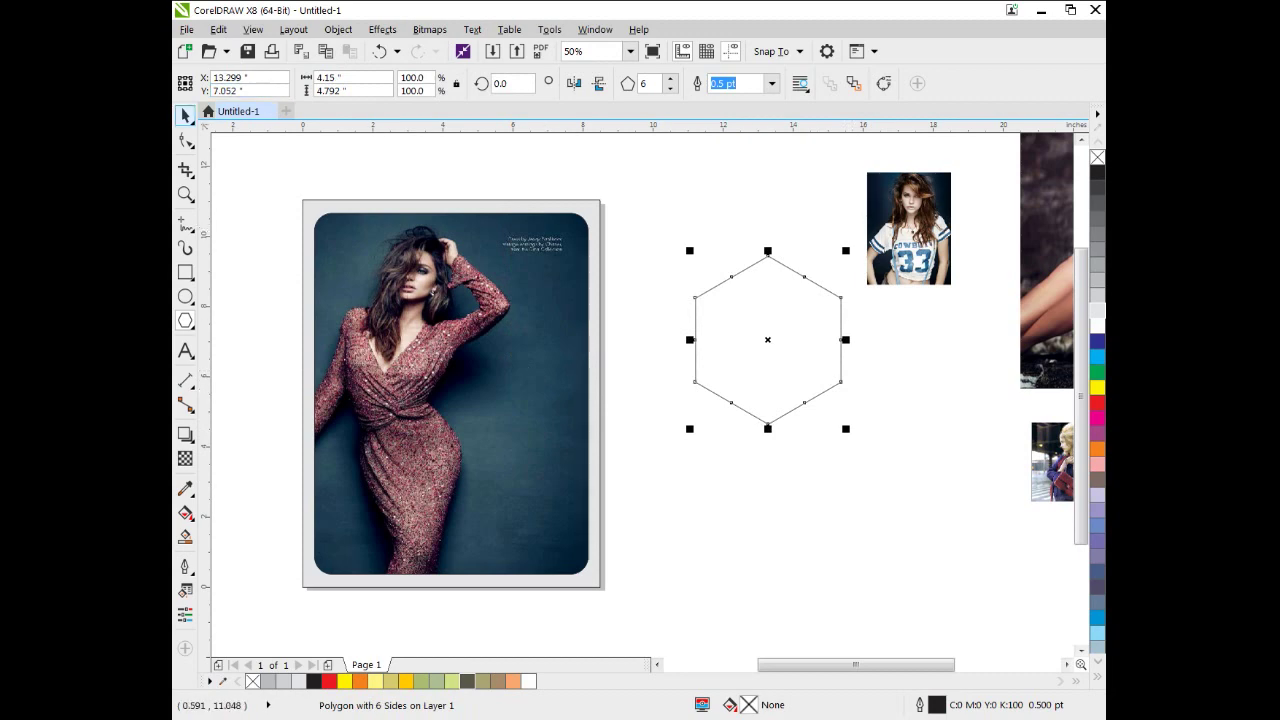
Fill the large hexagon black and add a red copy about 1.34 by 1.55 inches at its lower-right edge
left_click(1097, 172)
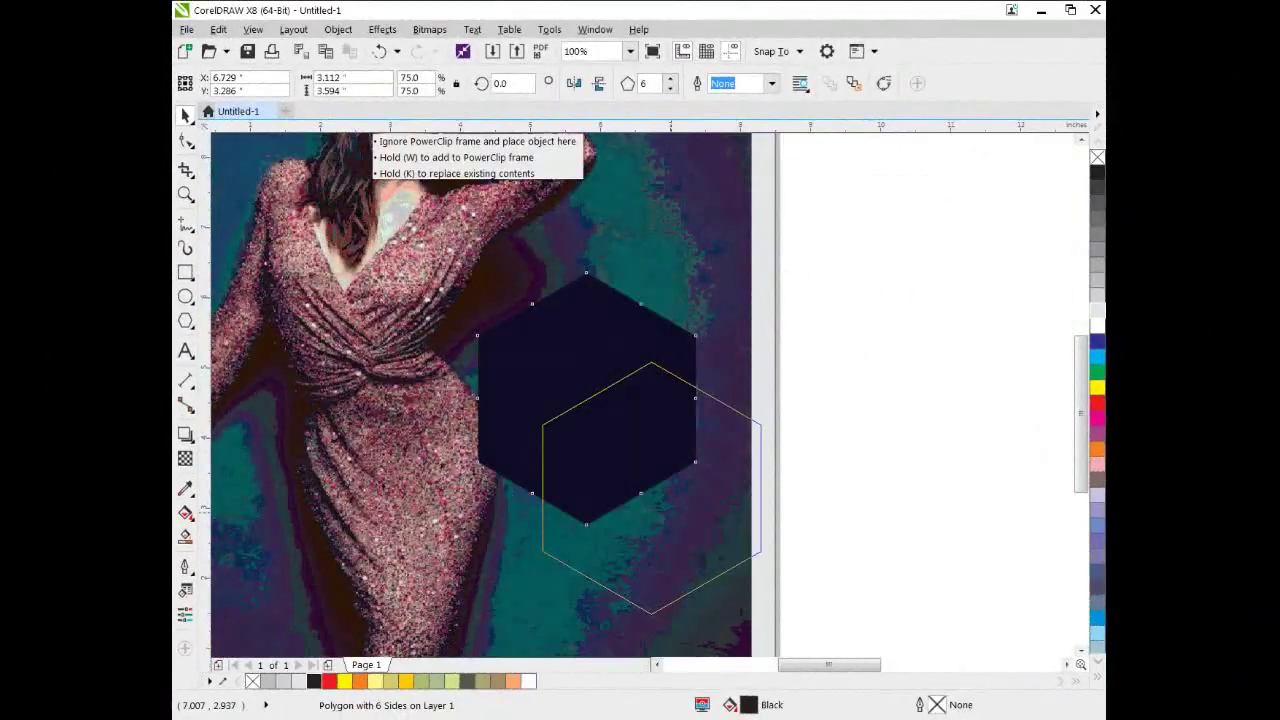
left_click_drag(676, 477, 671, 470)
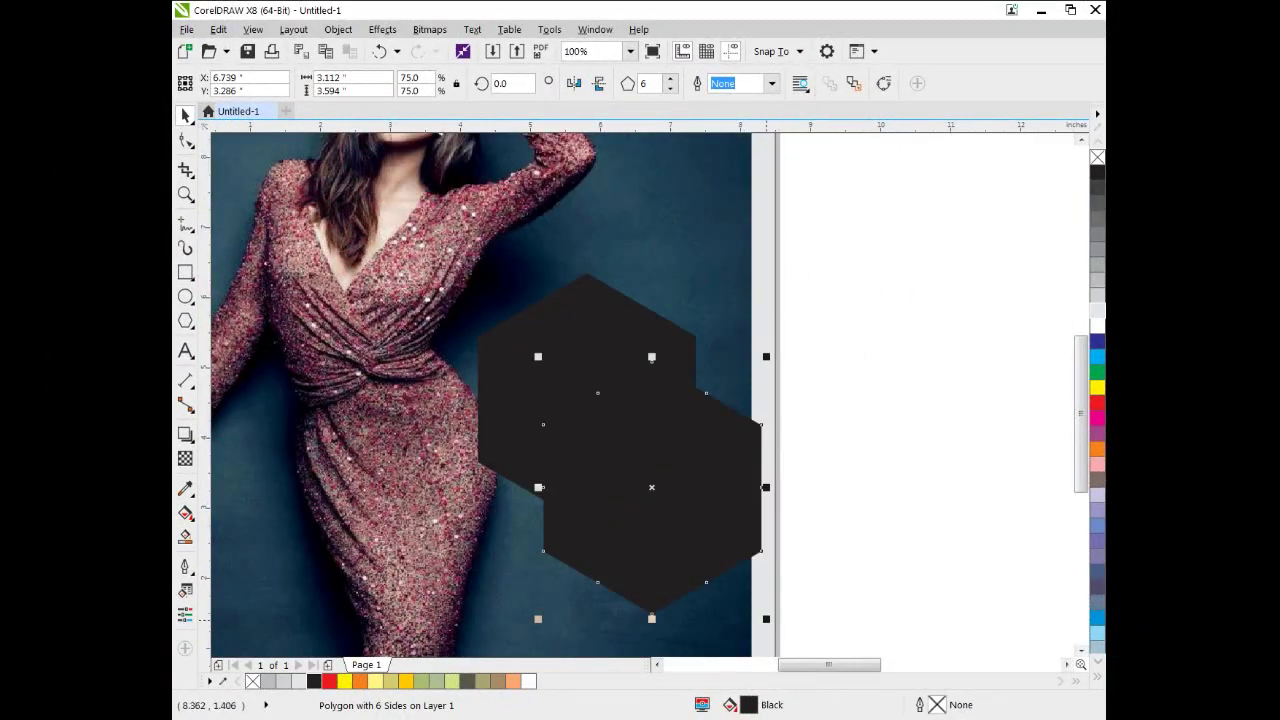
left_click_drag(766, 619, 711, 541)
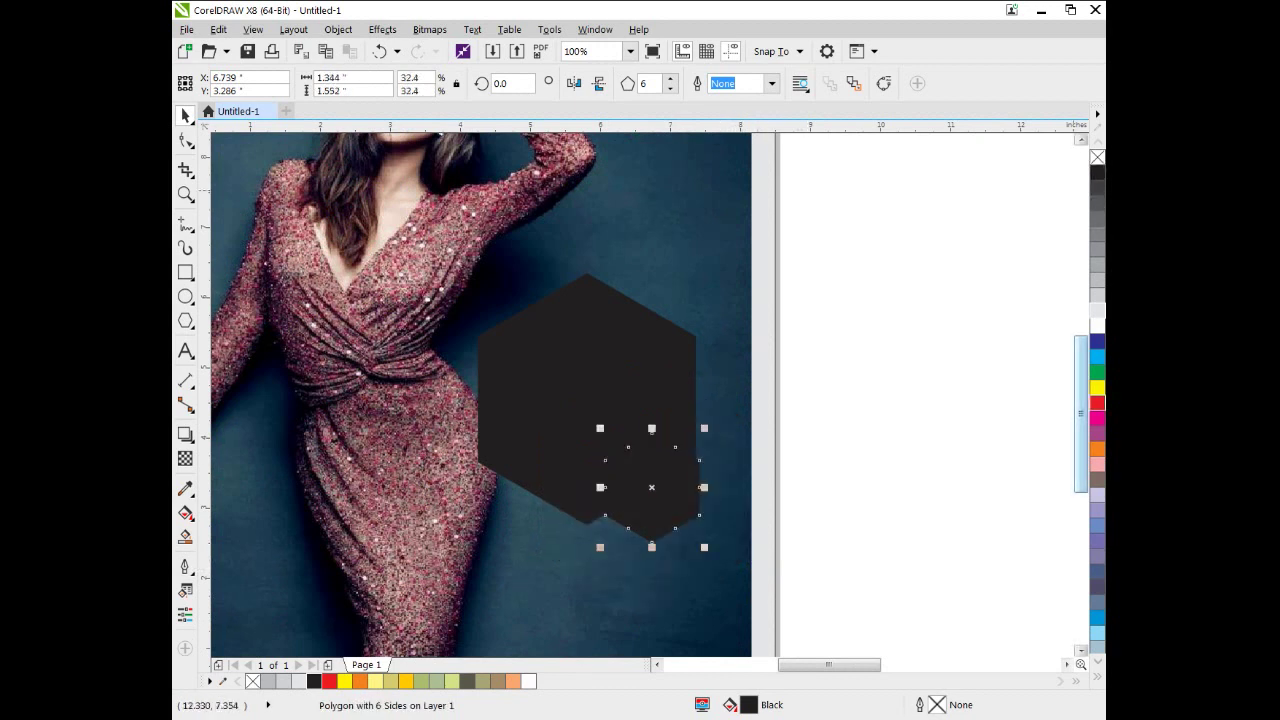
left_click(1097, 403)
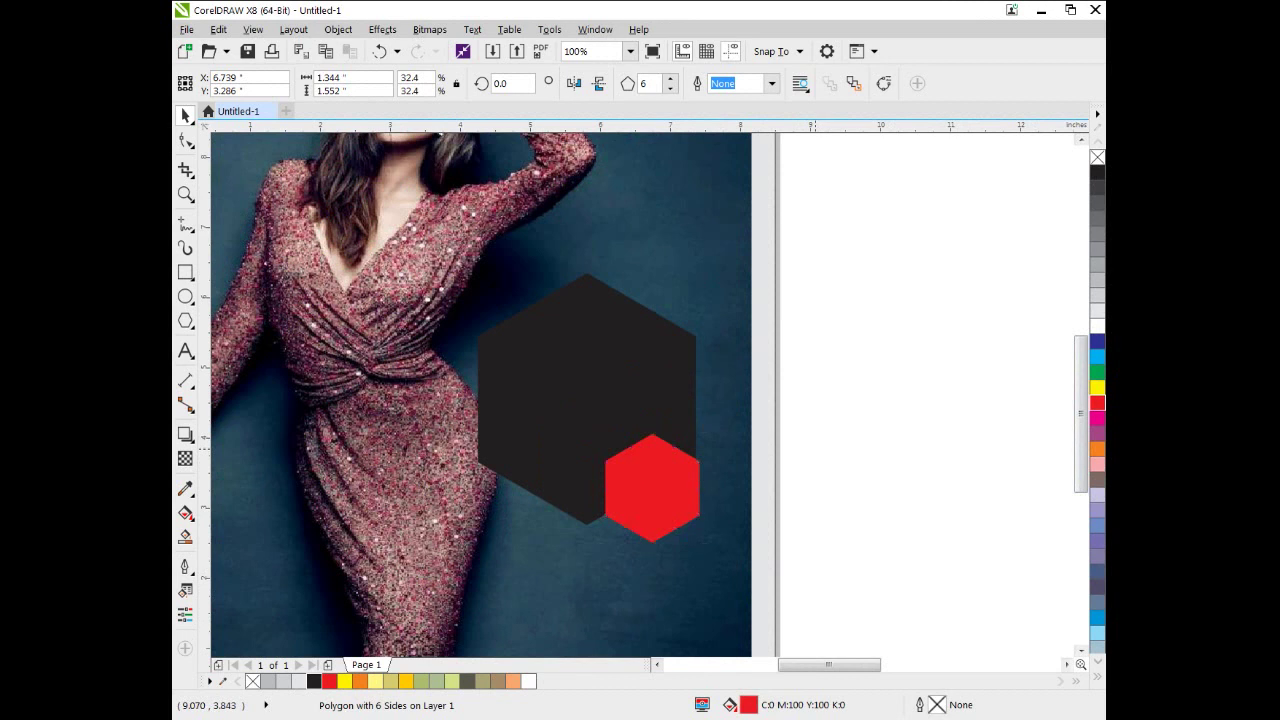
Shift the small red hexagon slightly lower along the black hexagon's lower-right edge
left_click(940, 458)
left_click_drag(823, 478, 813, 462)
left_click_drag(643, 469, 654, 497)
key("Escape")
left_click_drag(543, 352, 649, 368)
left_click(649, 368)
left_click_drag(981, 386, 947, 425)
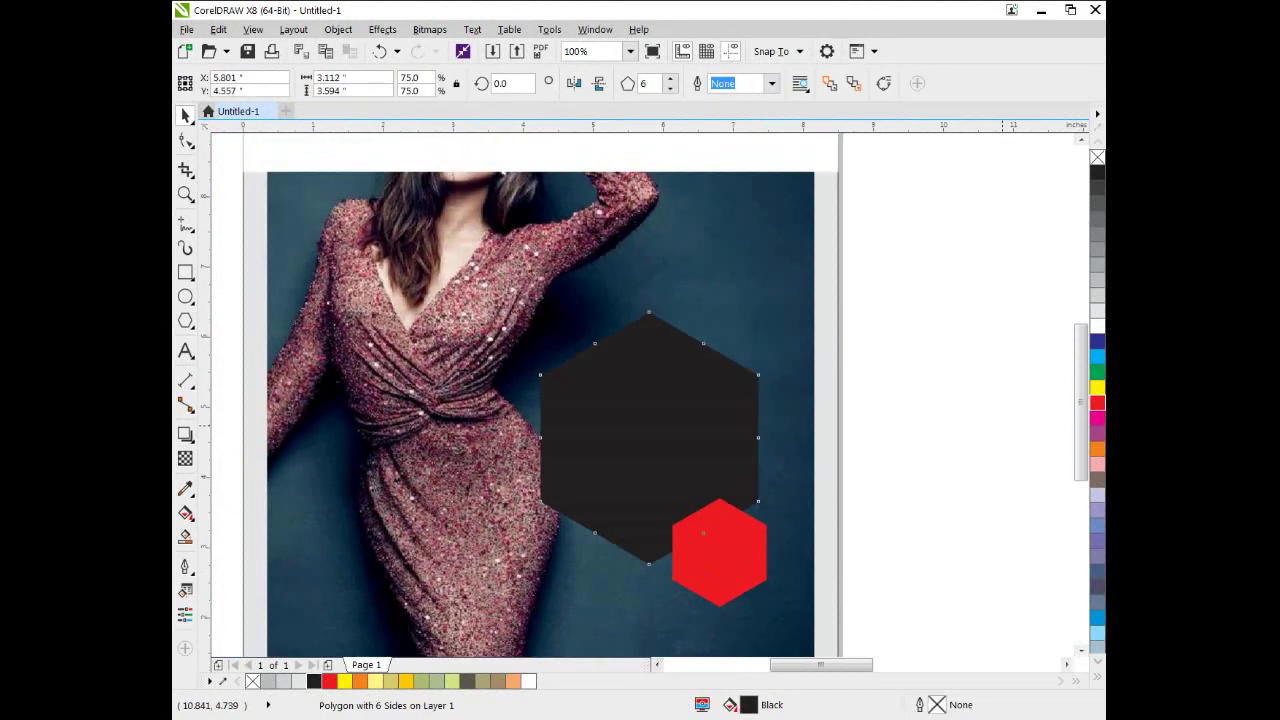
Copy the red hexagon to the black hexagon's upper-right edge and enlarge the copy to about 1.96 by 2.26 inches
scroll(766, 399, "down", 1)
left_click(868, 343)
left_click(744, 476)
scroll(815, 414, "up", 1)
left_click_drag(662, 522, 654, 316)
left_click_drag(609, 272, 588, 248)
left_click_drag(720, 400, 746, 416)
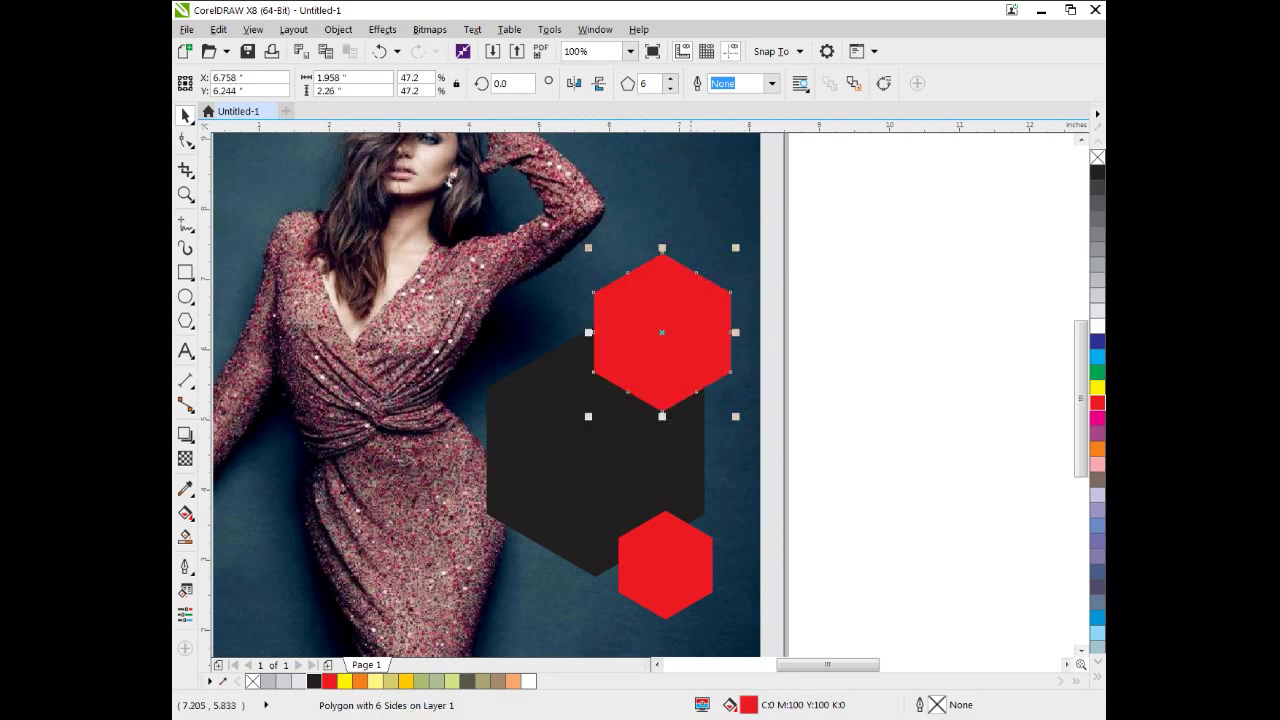
Shift the upper red hexagon slightly up over the black hexagon's upper-right edge and shrink it to about 1.78 by 2.06 inches
left_click_drag(661, 331, 667, 310)
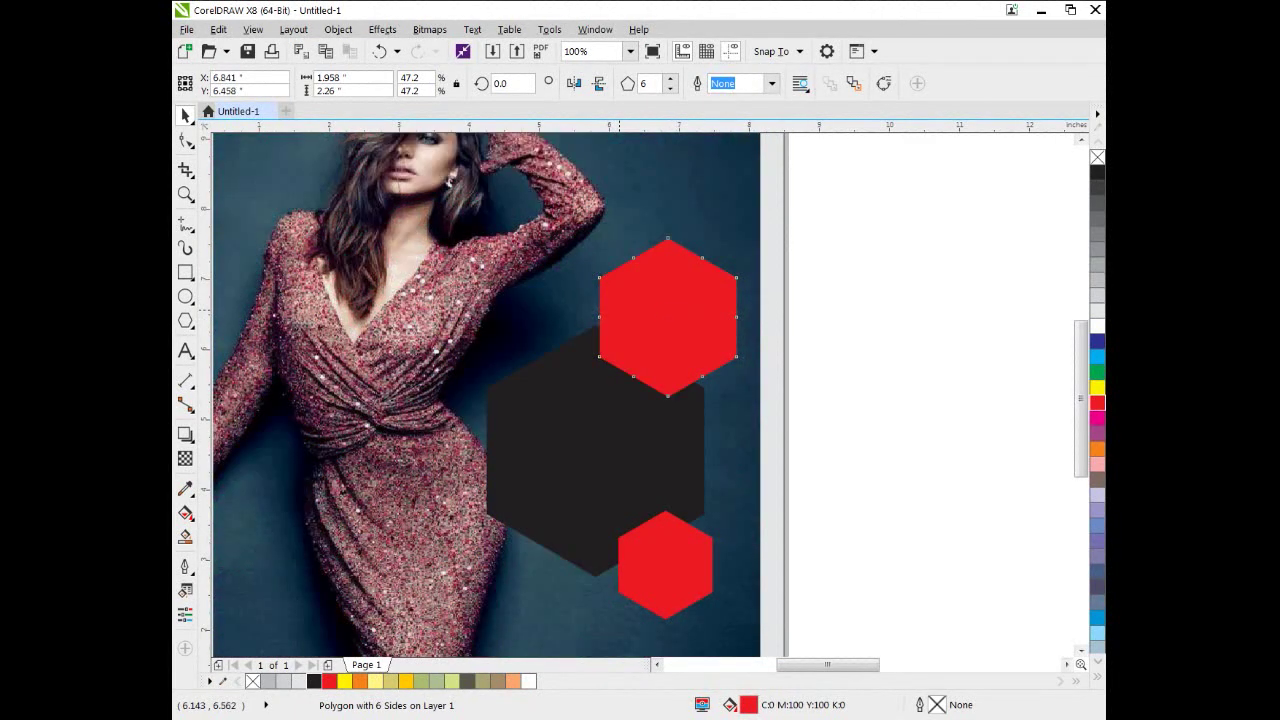
scroll(577, 315, "up", 2)
left_click_drag(764, 309, 747, 310)
scroll(747, 310, "down", 6)
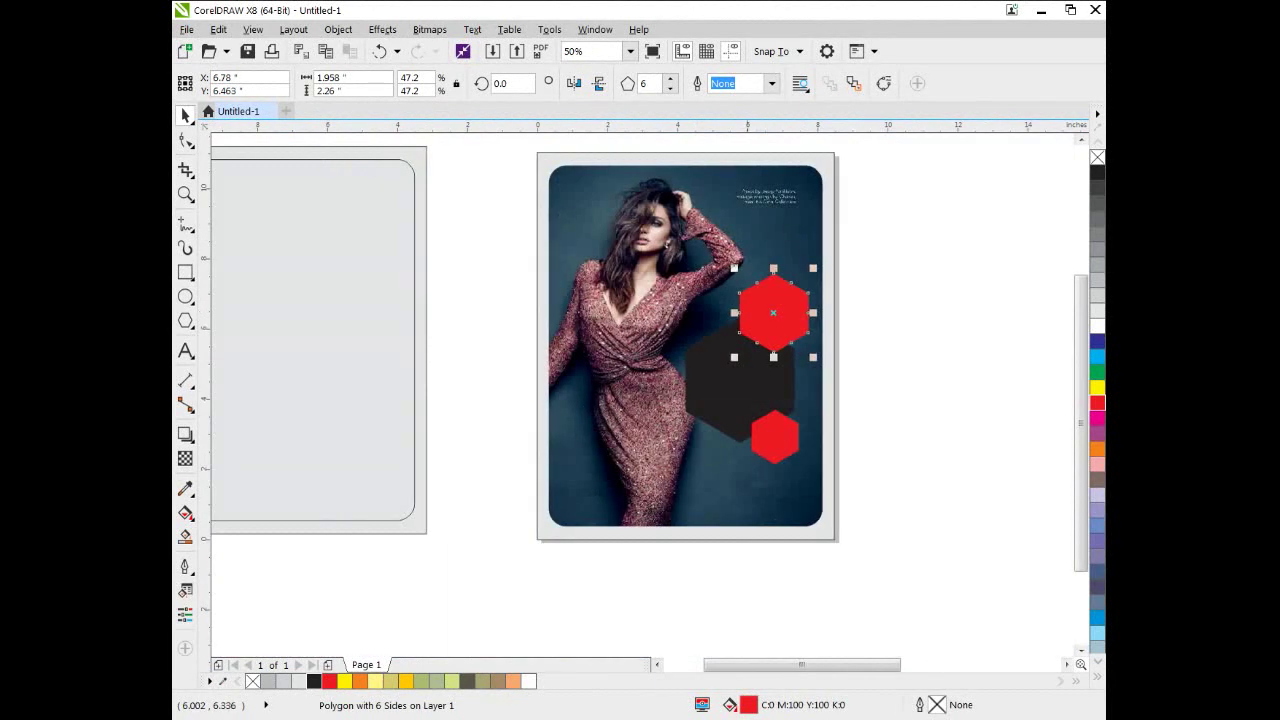
scroll(795, 296, "up", 2)
scroll(774, 343, "up", 1)
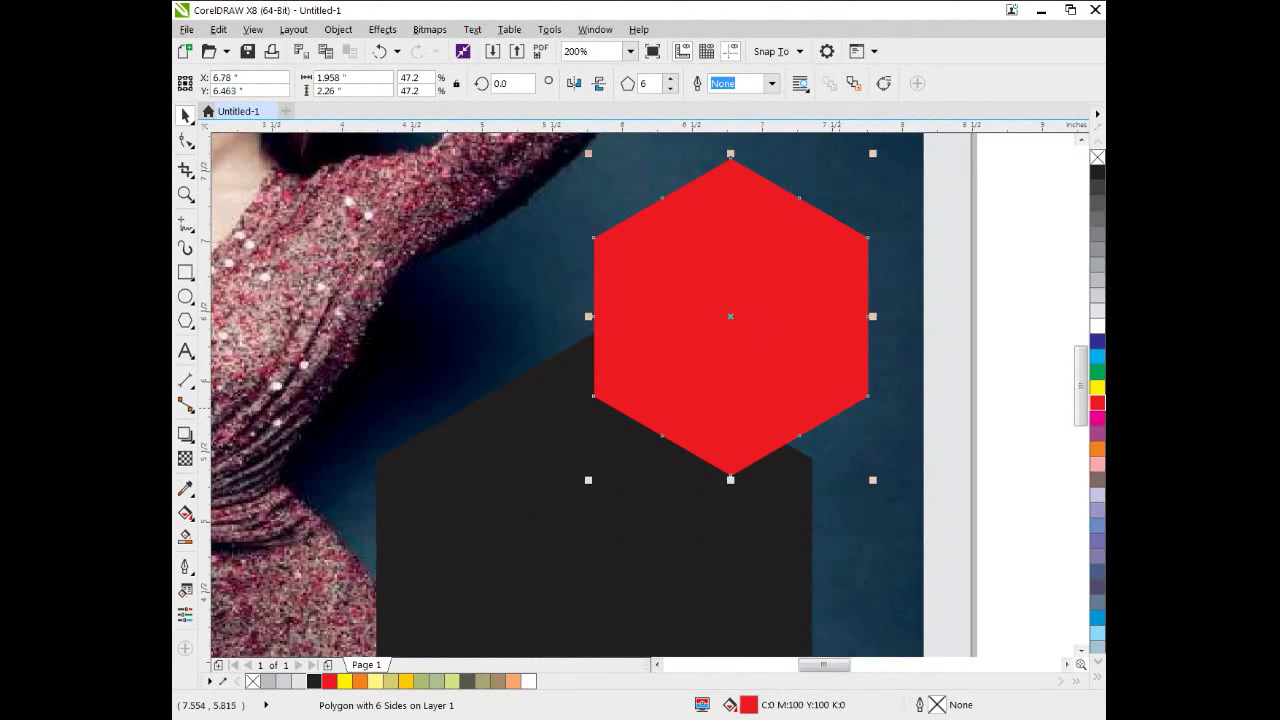
left_click_drag(875, 482, 868, 468)
left_click_drag(788, 348, 809, 394)
left_click(987, 295)
scroll(834, 354, "down", 1)
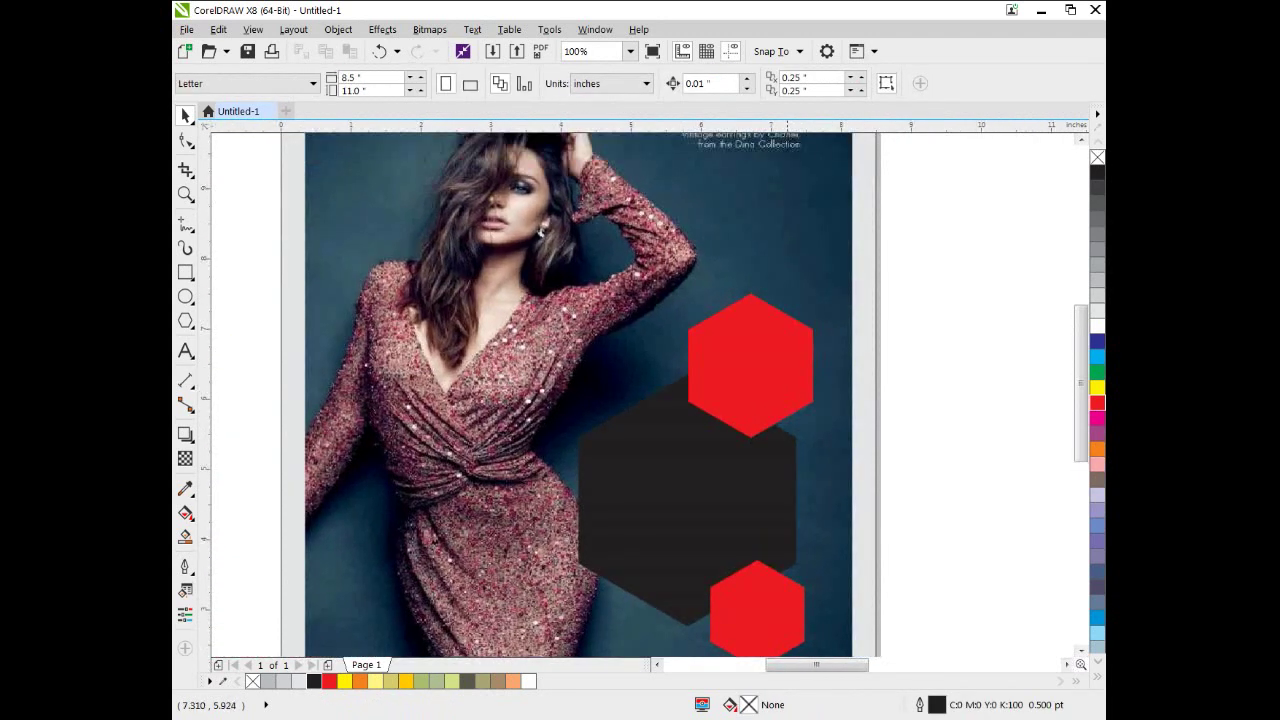
Fill the upper hexagon white and centre a black copy of about 1.56 by 1.86 inches inside it
left_click(747, 346)
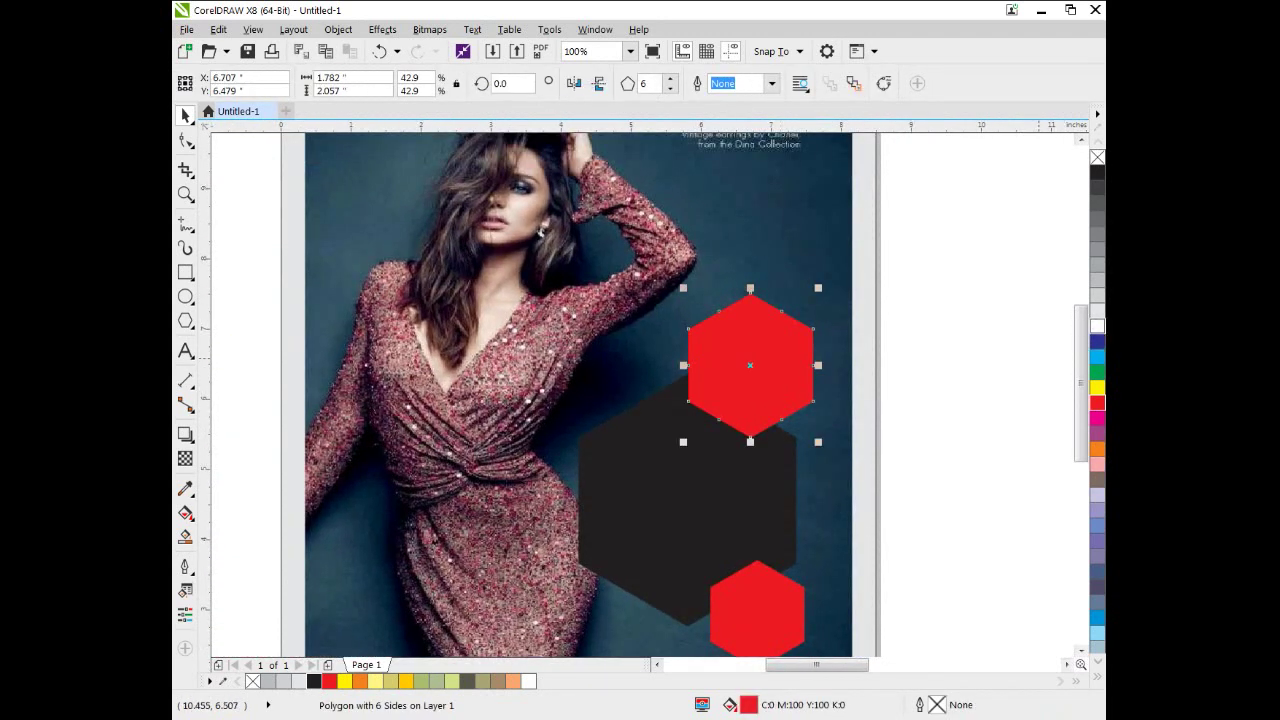
left_click(1097, 326)
left_click(780, 375)
left_click(784, 382)
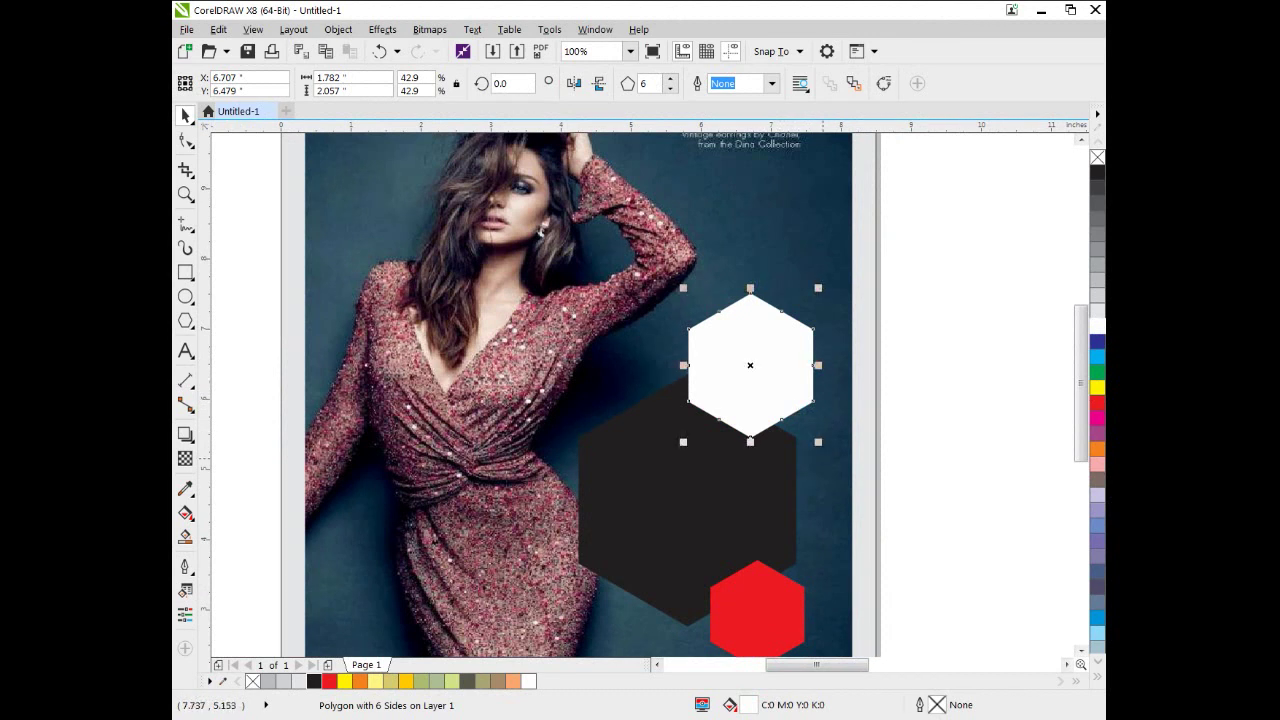
left_click_drag(818, 442, 802, 413)
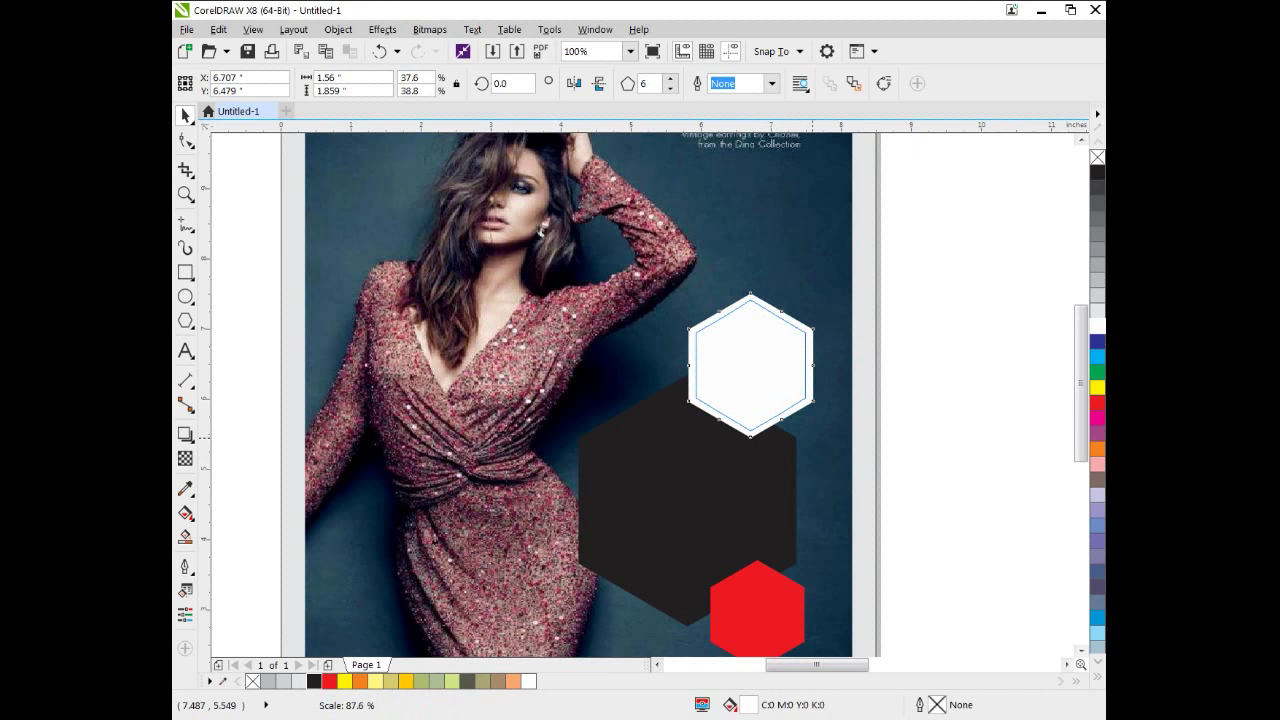
left_click_drag(802, 413, 802, 413)
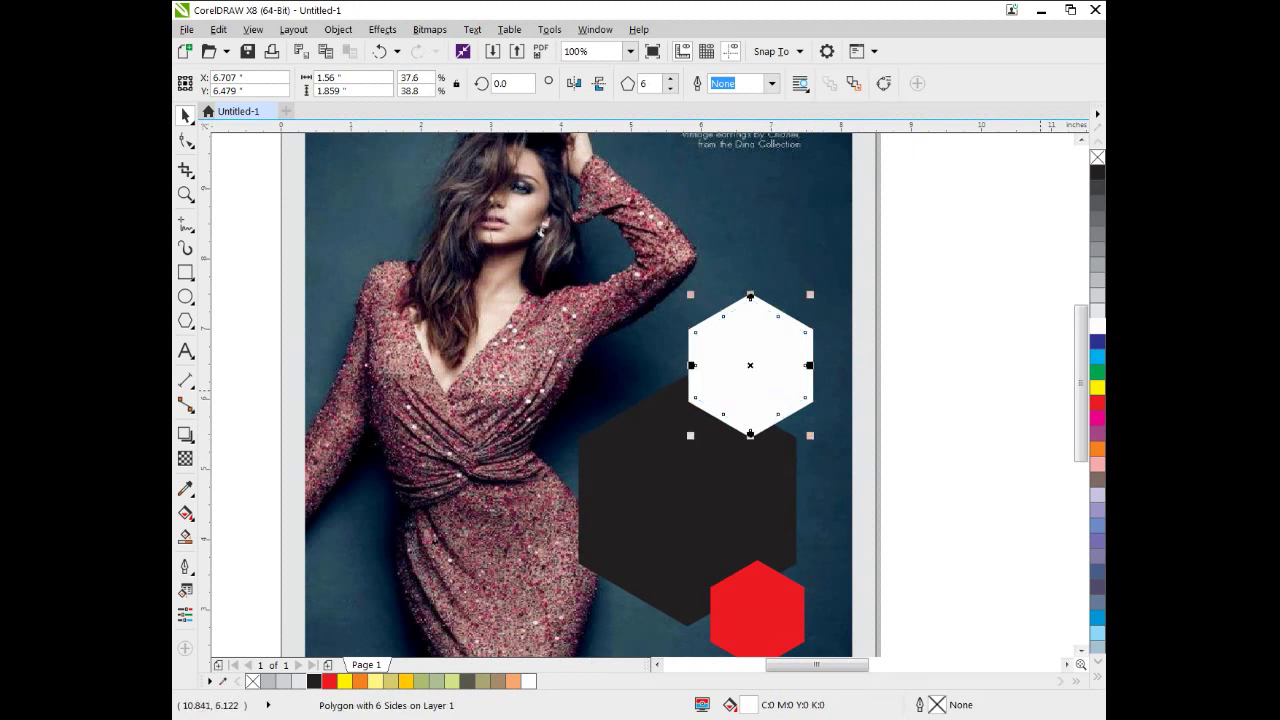
left_click(1097, 174)
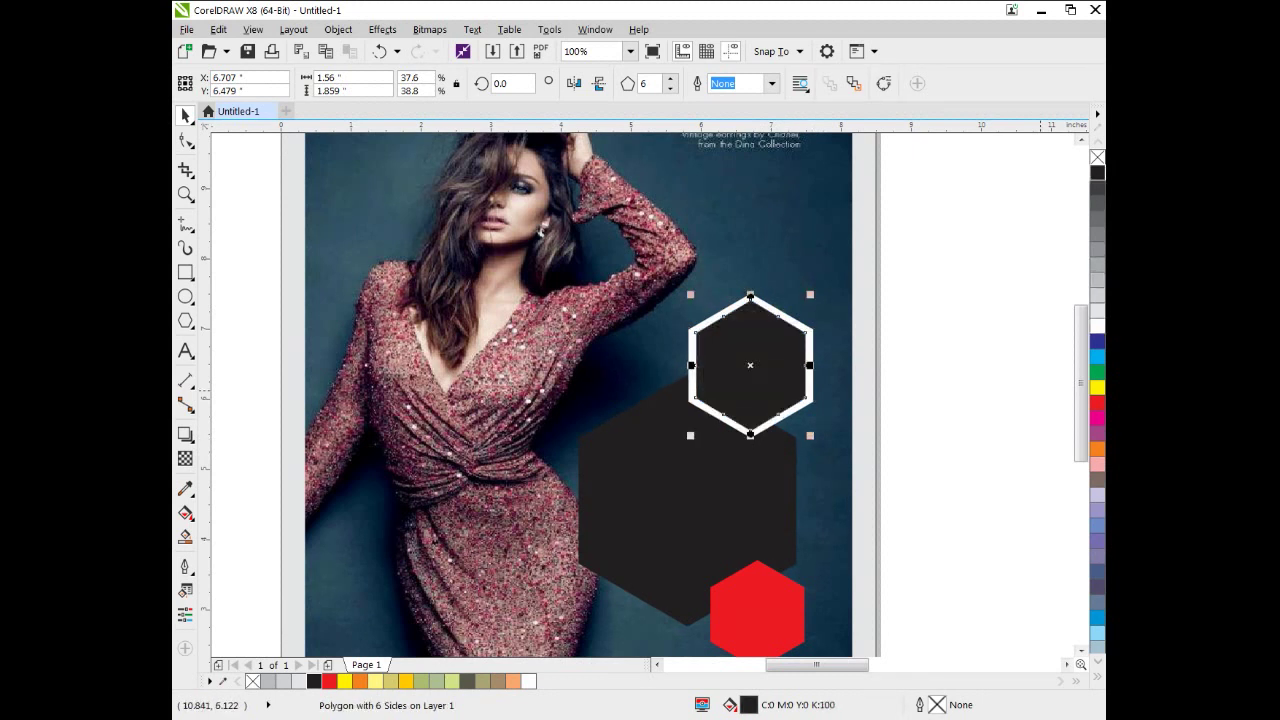
left_click(769, 368)
left_click(880, 380)
Bring the photo of the woman in the "33" shirt beside the page and PowerClip it inside the inner black hexagon
left_click_drag(874, 377, 708, 428)
scroll(777, 411, "down", 2)
left_click_drag(1024, 283, 797, 442)
scroll(797, 442, "up", 2)
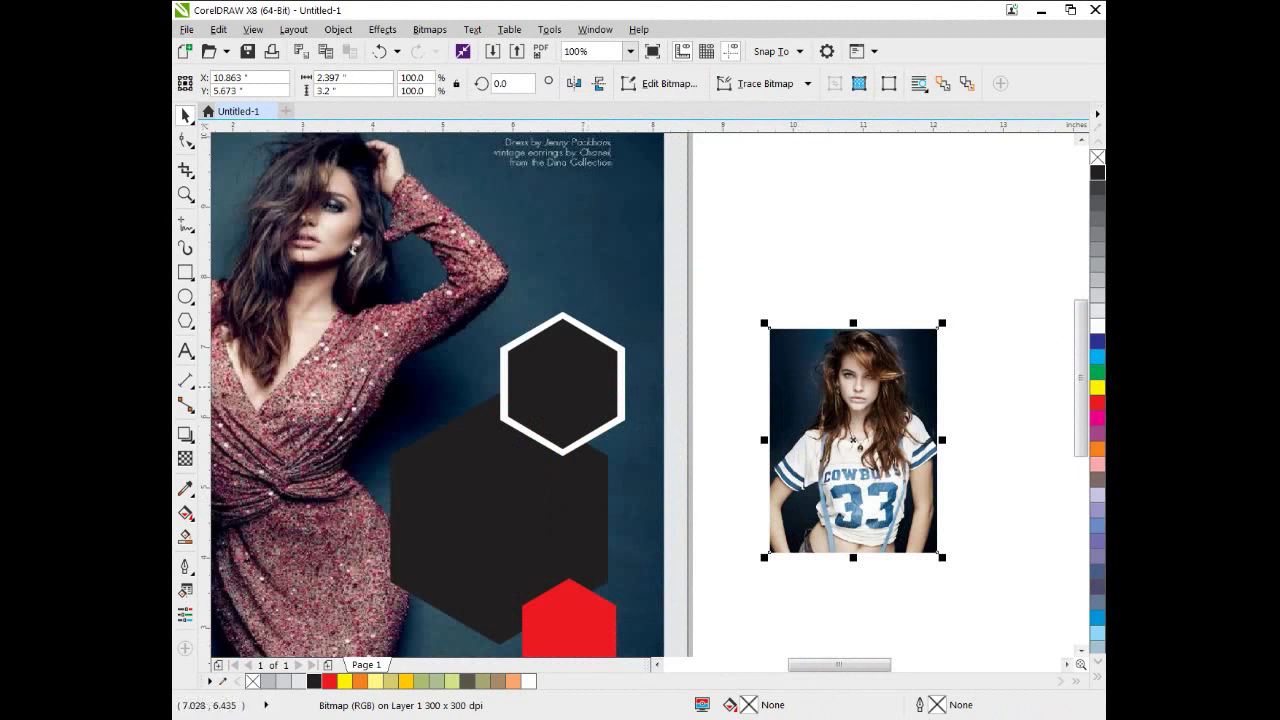
left_click(338, 29)
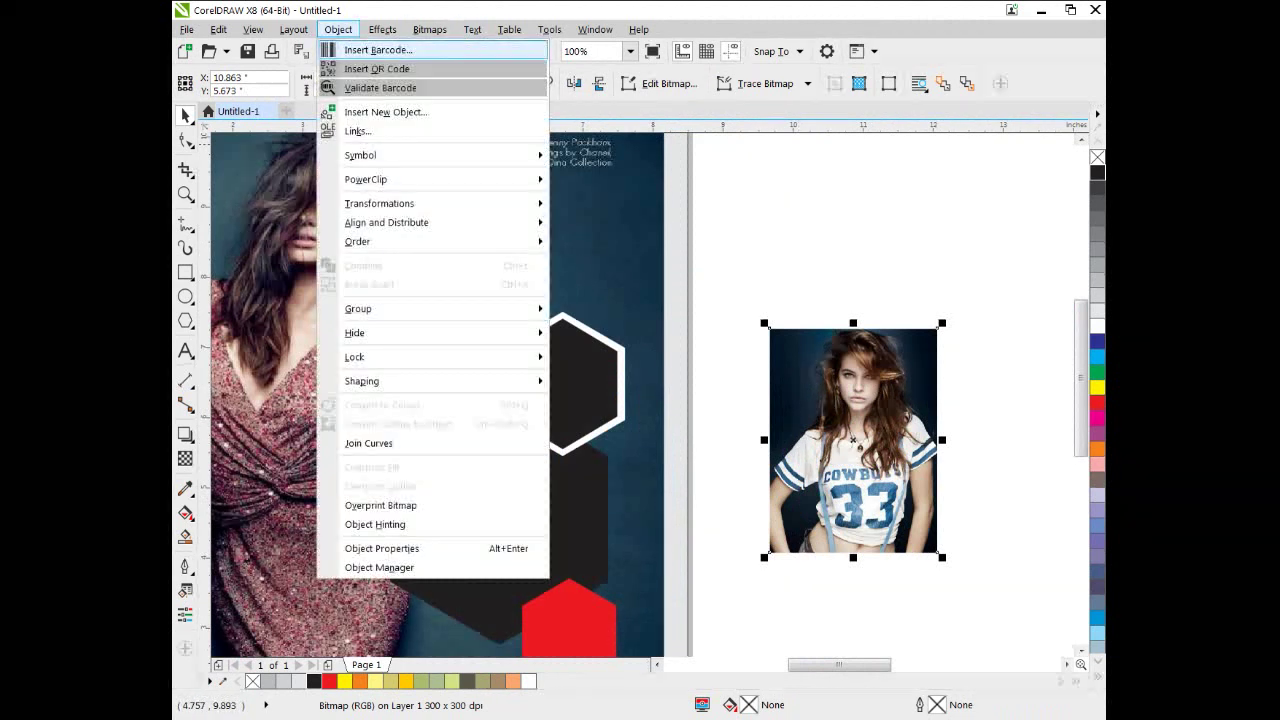
mouse_move(432, 180)
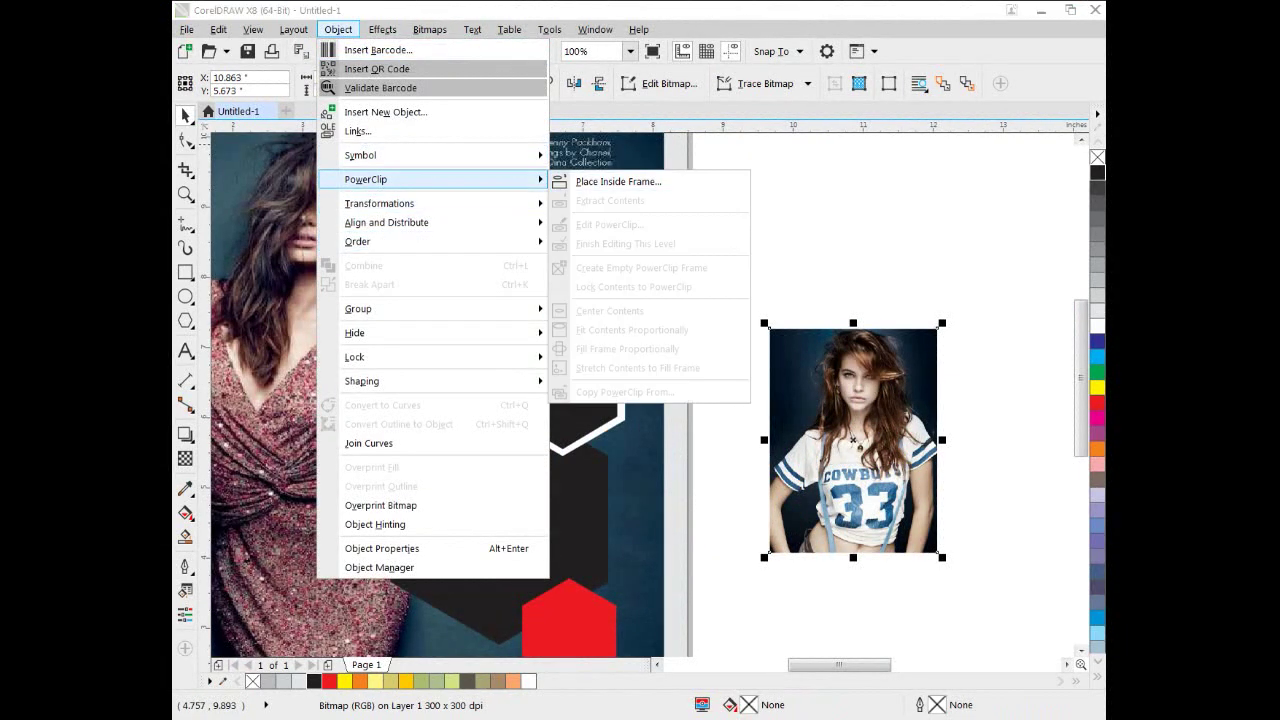
left_click(618, 181)
left_click(562, 318)
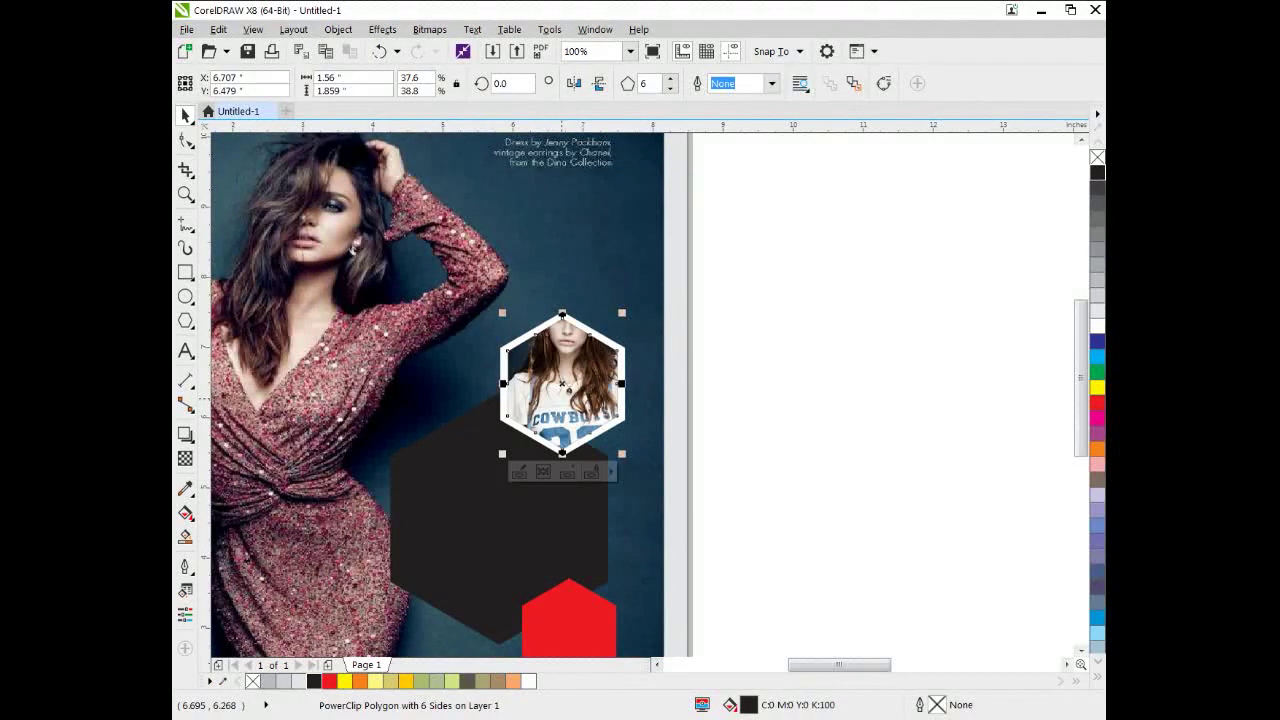
Open the hexagon's PowerClip contents for editing and shrink the photo to about 1.52 by 2.03 inches, positioned over the frame
left_click(519, 472)
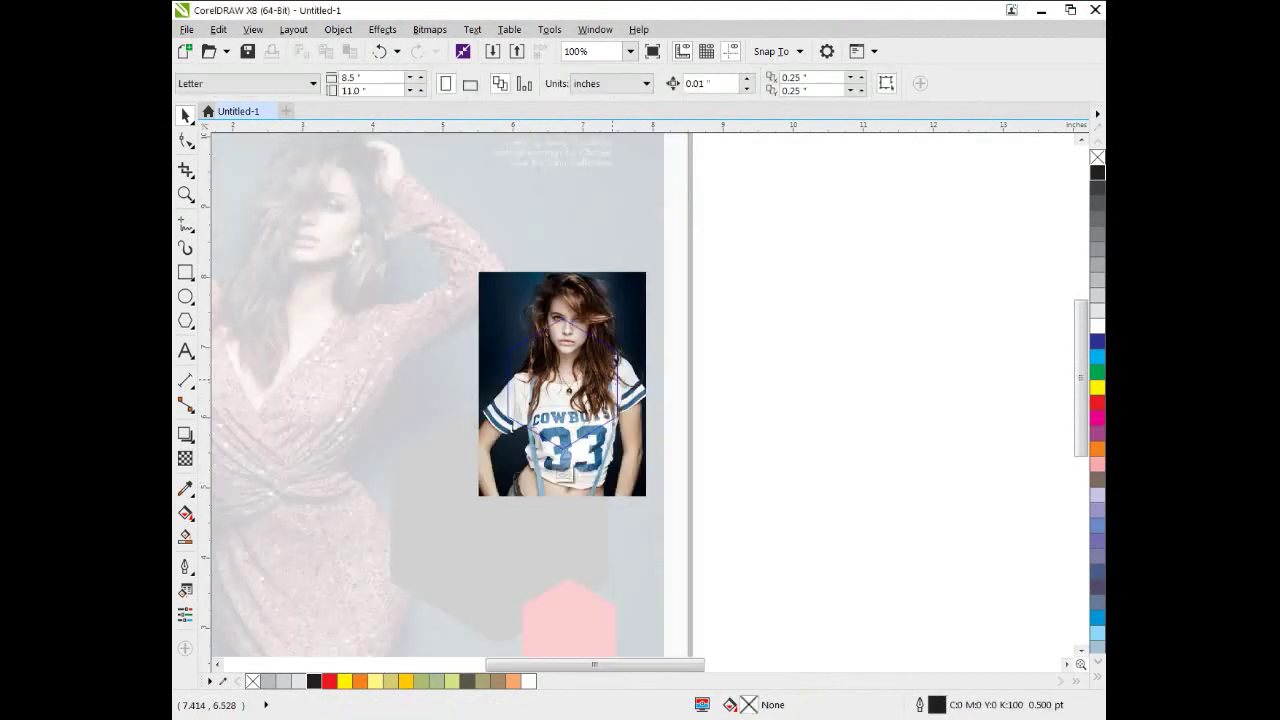
left_click(580, 454)
scroll(580, 454, "up", 2)
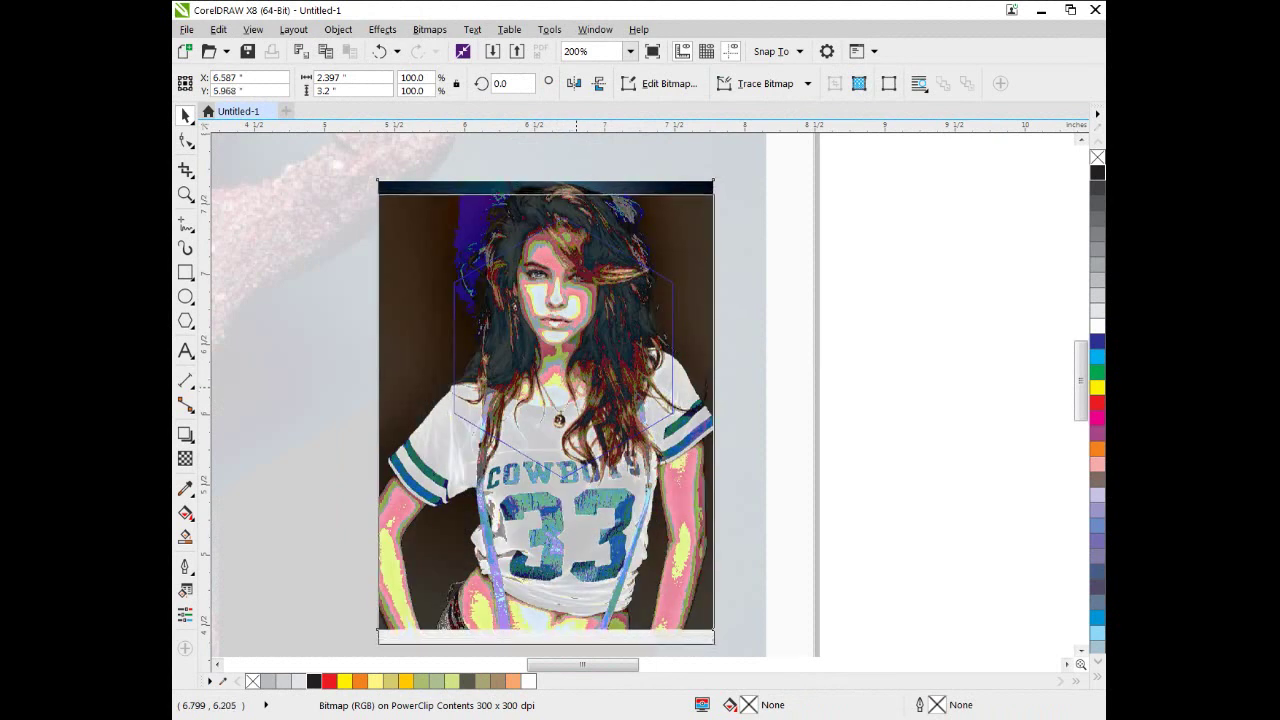
left_click_drag(576, 387, 575, 397)
scroll(587, 408, "down", 1)
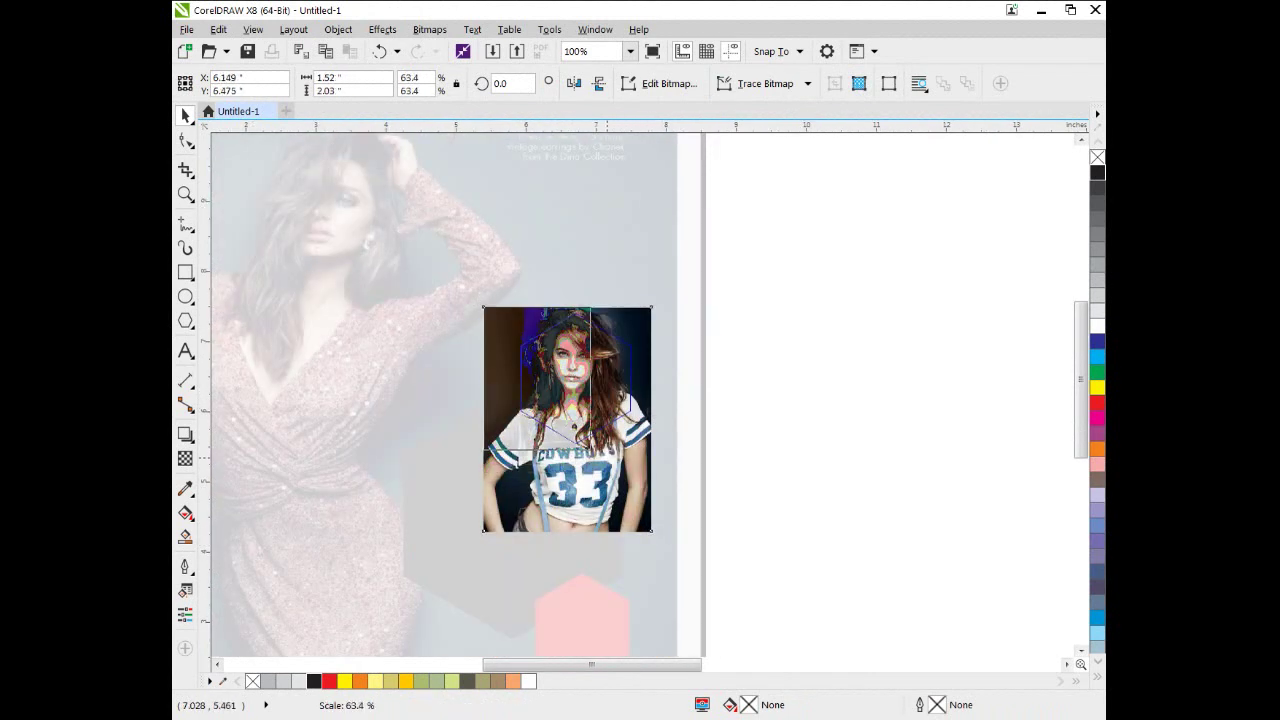
left_click_drag(661, 542, 590, 449)
scroll(533, 382, "up", 2)
left_click_drag(472, 340, 532, 389)
scroll(524, 368, "up", 1)
left_click_drag(556, 330, 598, 265)
Widen the clipped photo to about 1.61 inches to cover the hexagon frame and finish the PowerClip edit
scroll(559, 340, "down", 1)
scroll(559, 340, "down", 1)
scroll(558, 324, "up", 1)
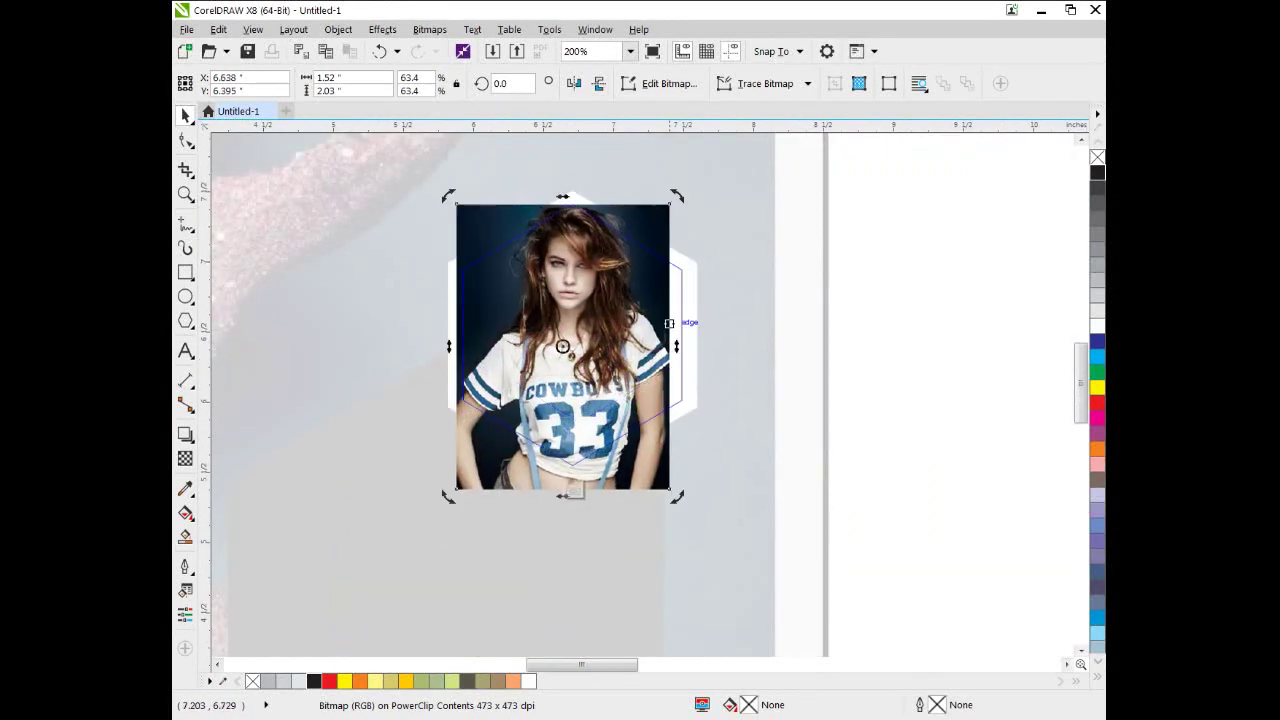
left_click(563, 346)
left_click_drag(675, 346, 688, 346)
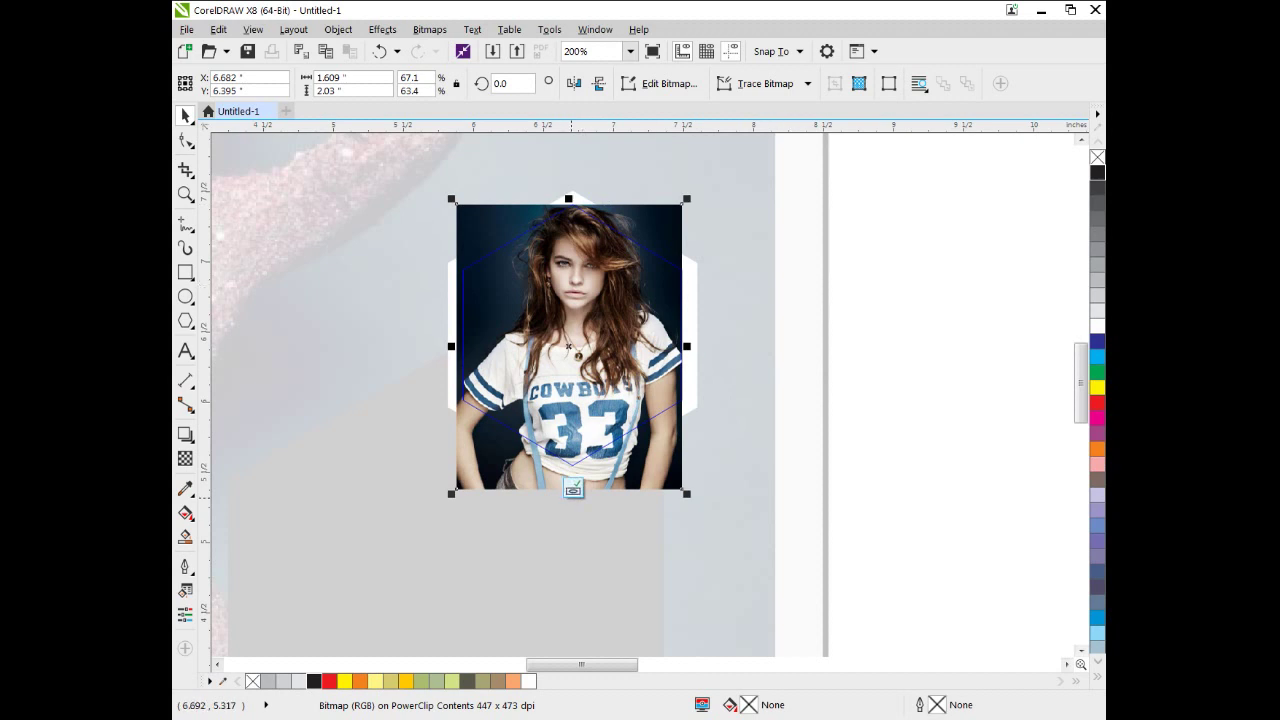
left_click(574, 490)
left_click(868, 375)
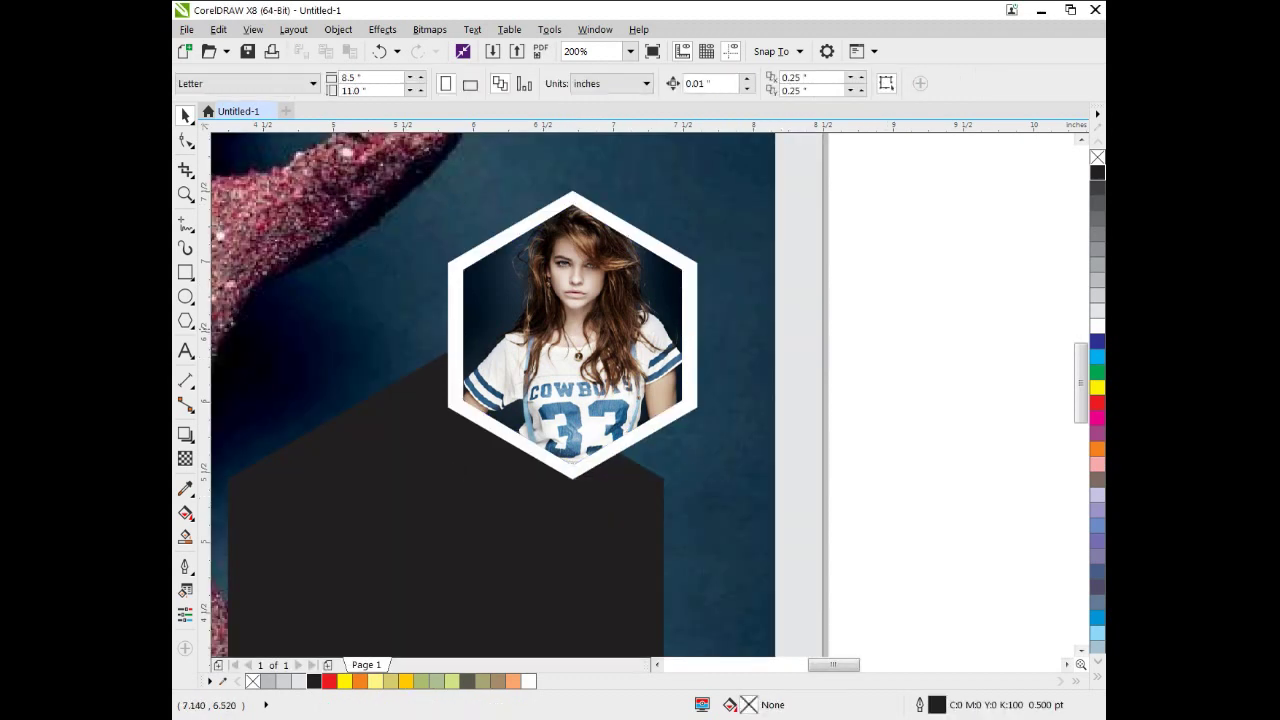
Try enlarging the photo hexagon from its centre to about 1.66 by 1.98 inches, and undo the scaling
left_click(655, 343)
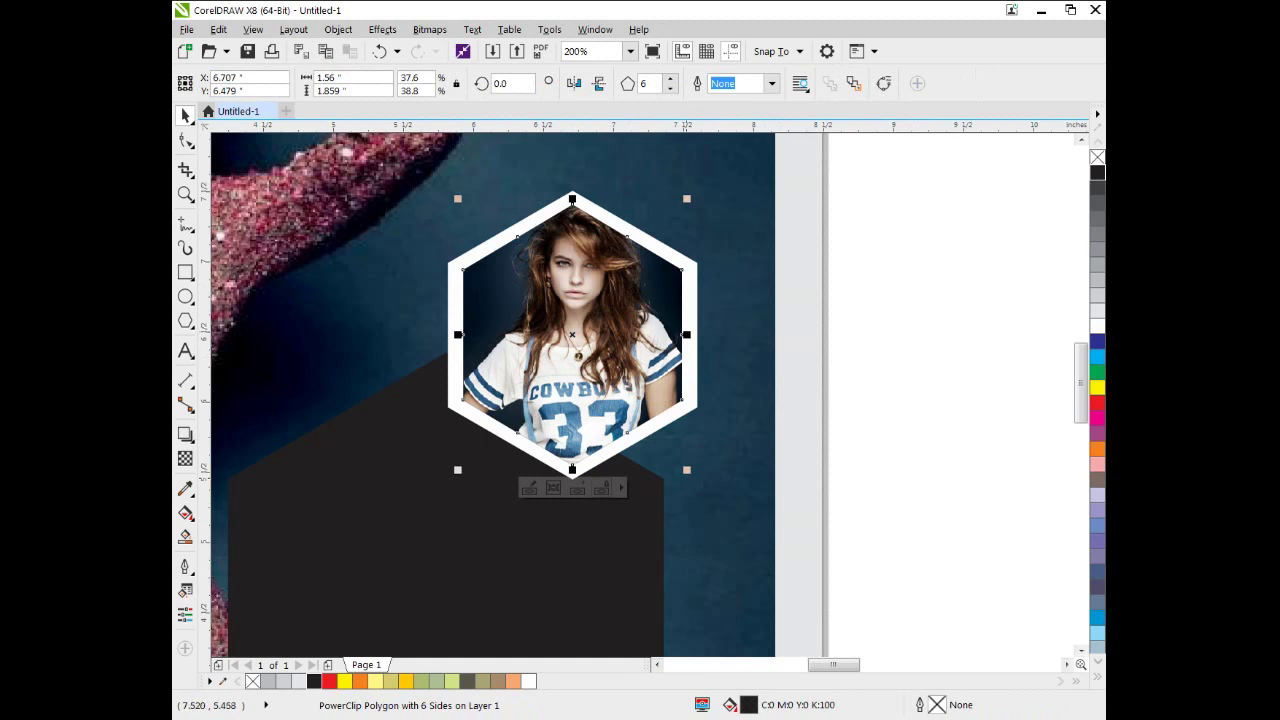
left_click_drag(686, 199, 699, 194)
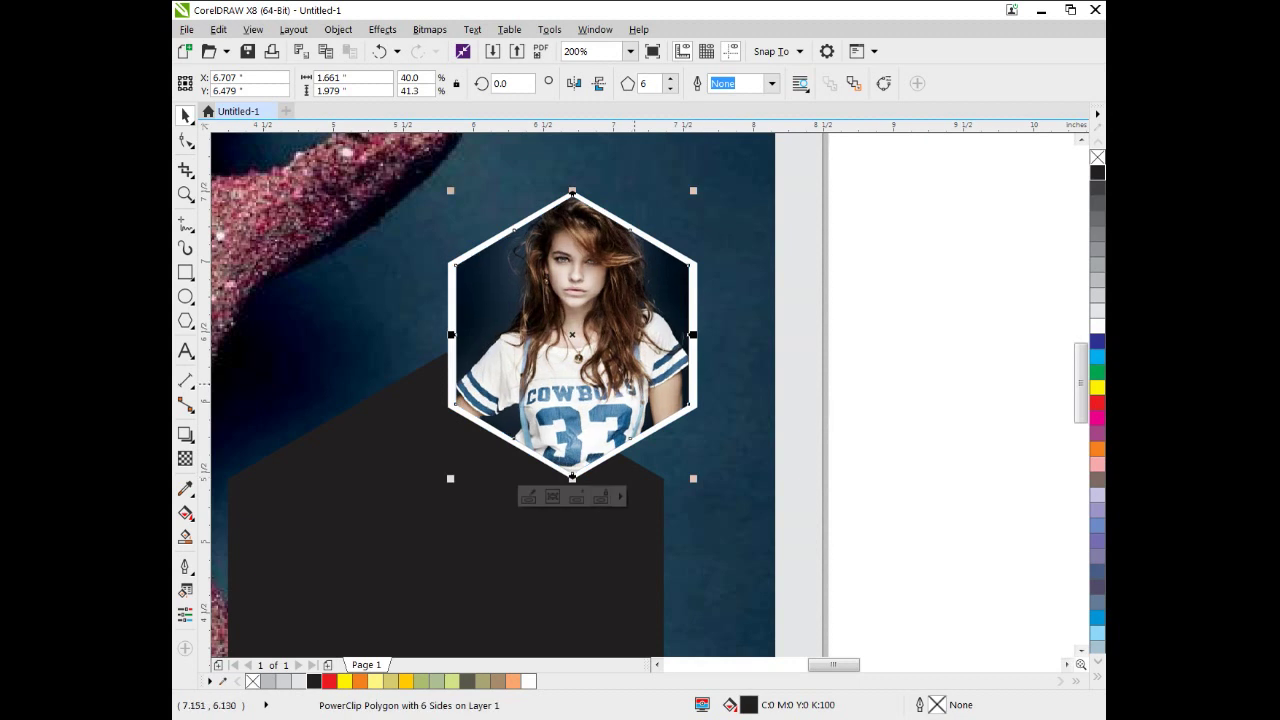
left_click(634, 383)
left_click(634, 386)
left_click_drag(688, 330, 688, 334)
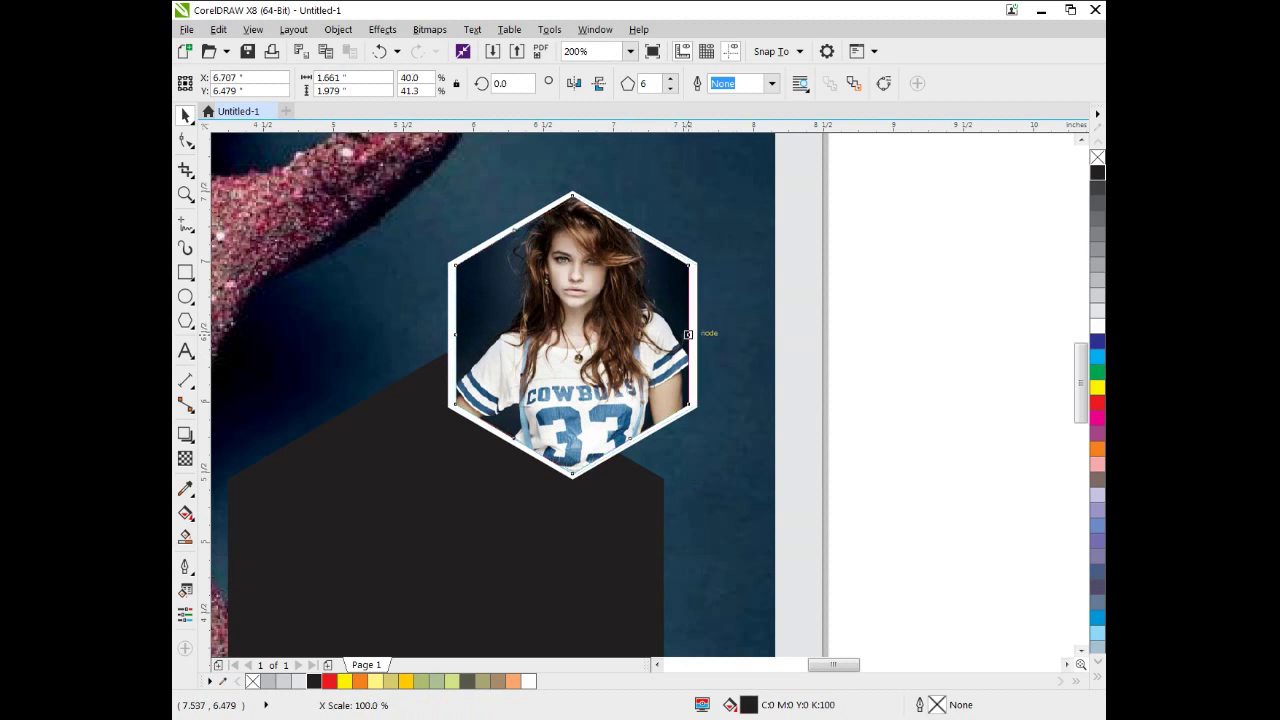
key("ctrl+z")
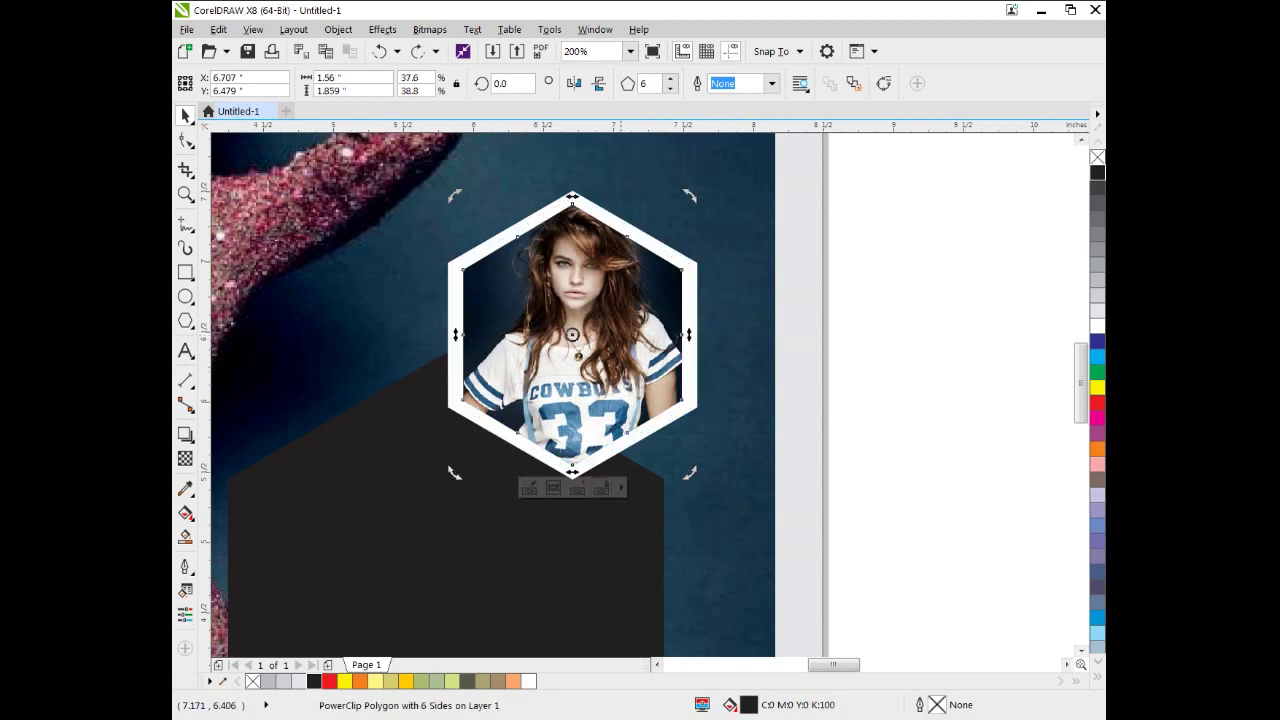
Enlarge the photo hexagon from its centre to leave only a thin white border around it
left_click(621, 340)
left_click_drag(688, 470, 717, 468)
key("Escape")
Try narrowing the white hexagon behind the photo, and undo the change
left_click(697, 353)
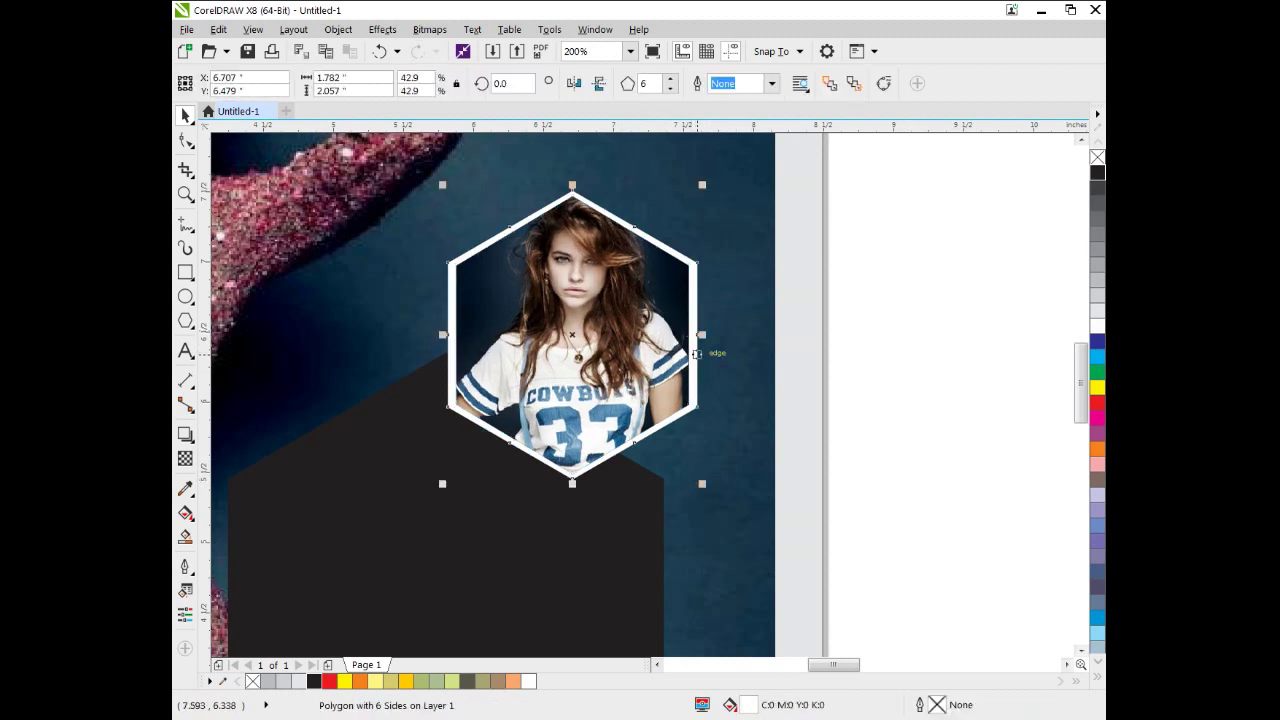
left_click_drag(699, 334, 690, 334)
key("ctrl+z")
left_click(623, 432)
left_click(918, 361)
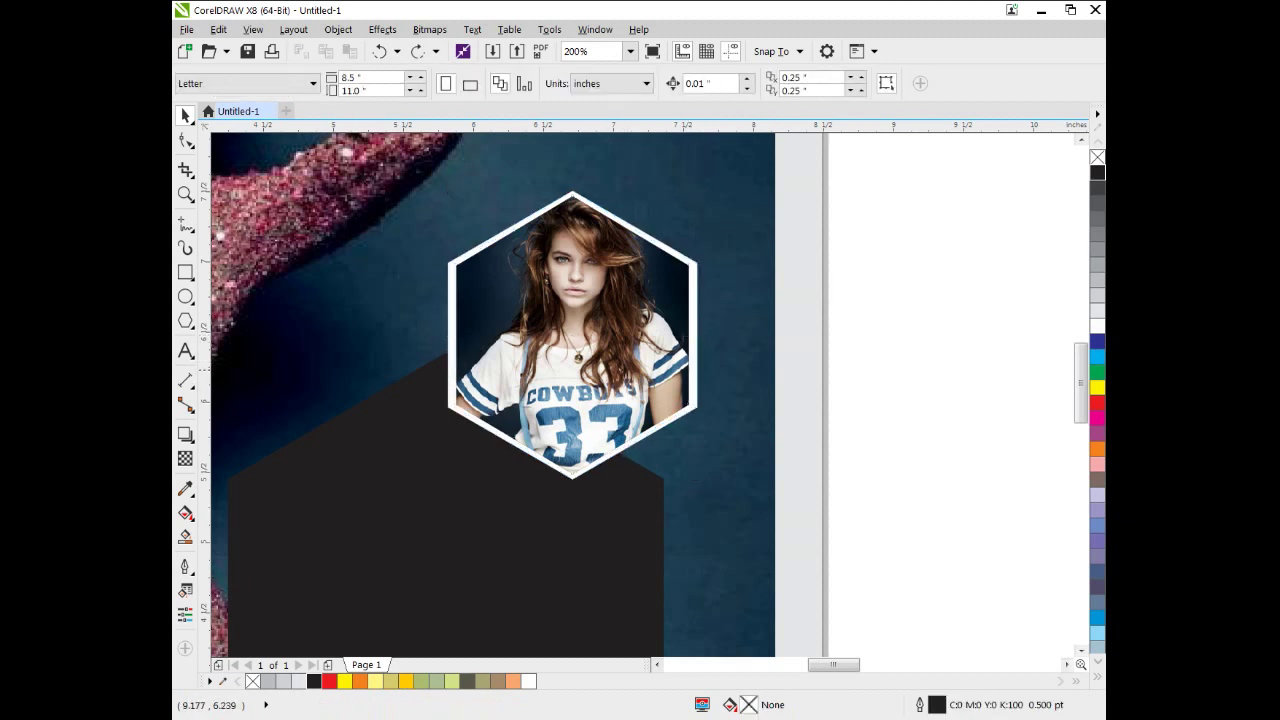
Copy the small red hexagon to just below the black hexagon and shrink the copy to about 0.75 by 0.87 inches
scroll(823, 389, "down", 2)
scroll(753, 418, "up", 1)
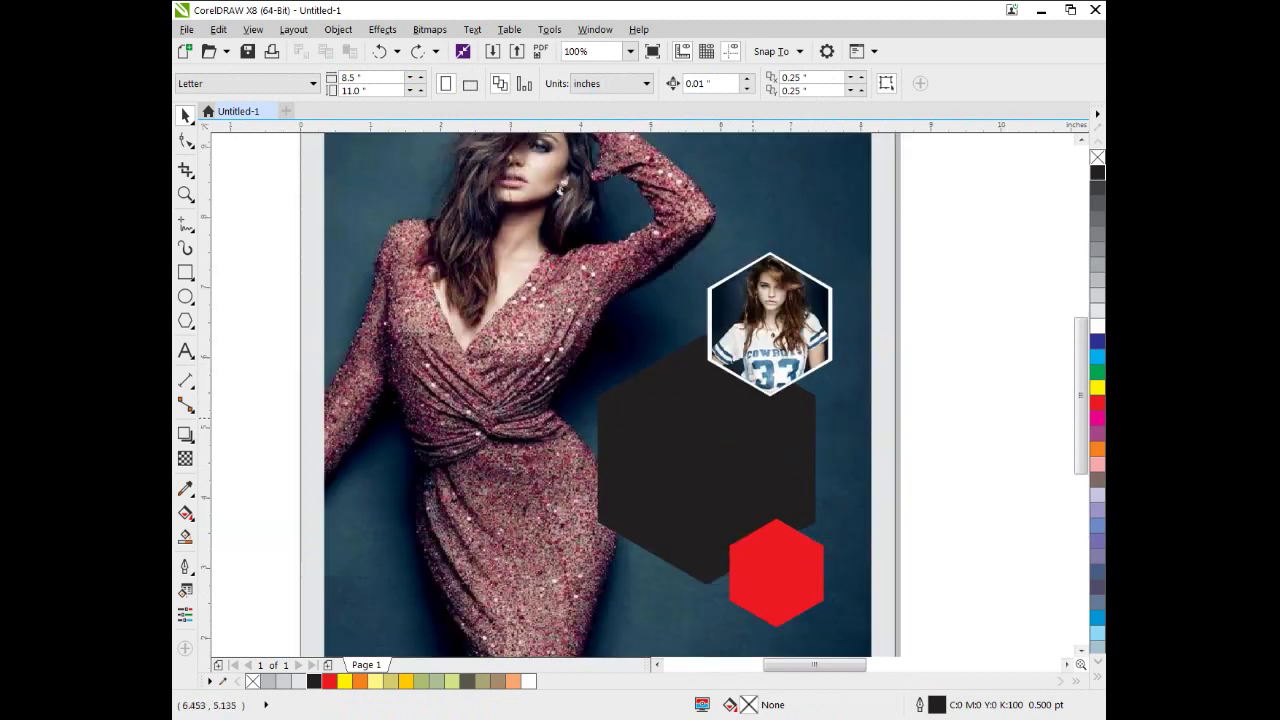
left_click_drag(753, 418, 749, 358)
left_click_drag(768, 513, 708, 403)
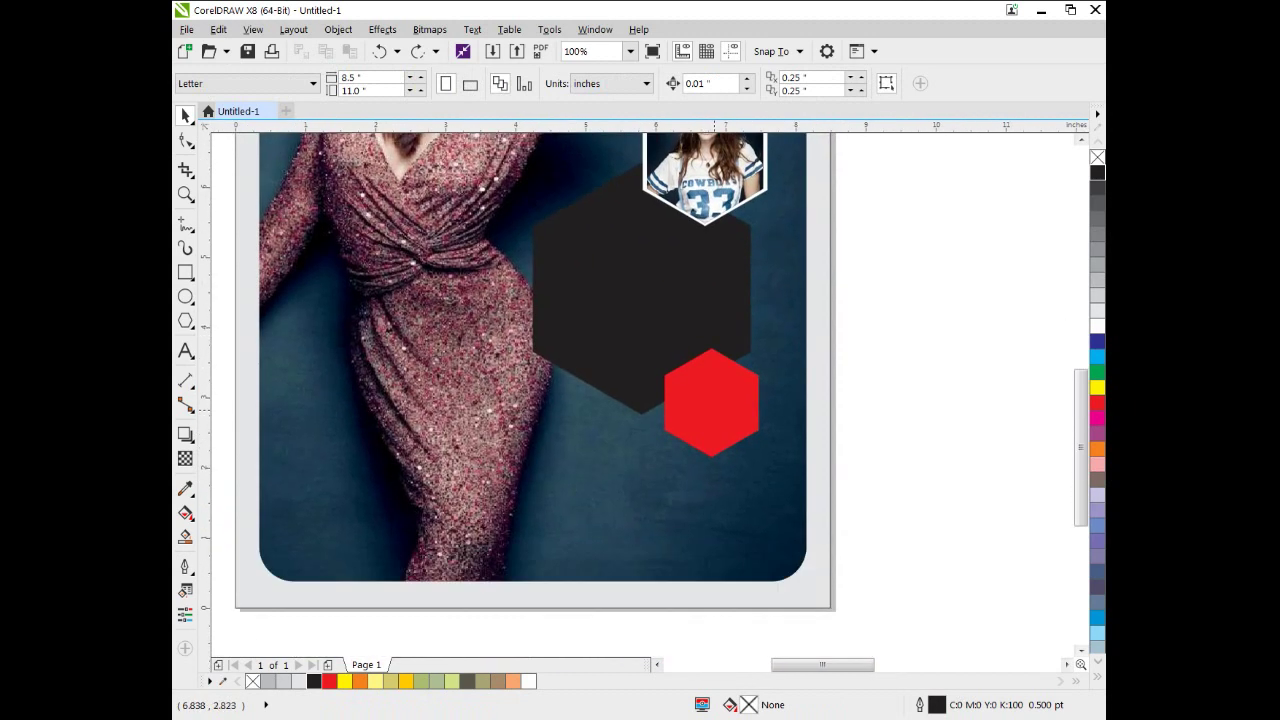
left_click(711, 405)
left_click_drag(711, 401, 593, 476)
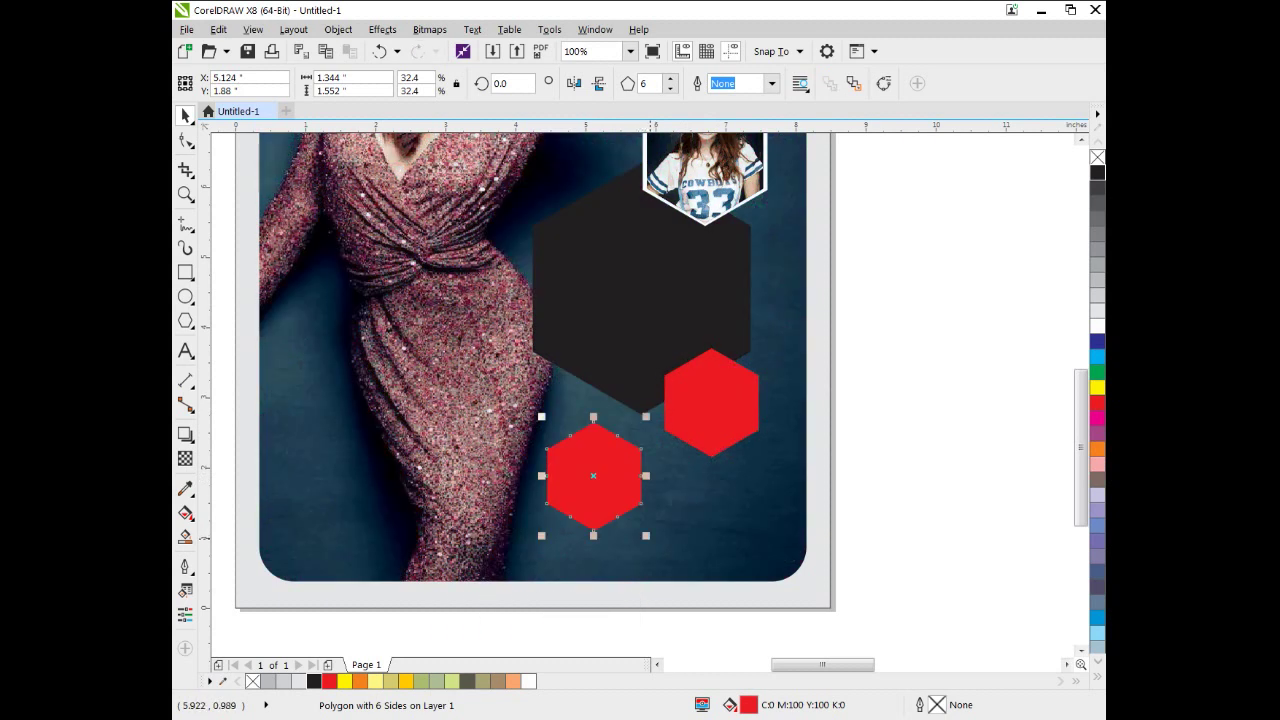
left_click_drag(645, 535, 636, 507)
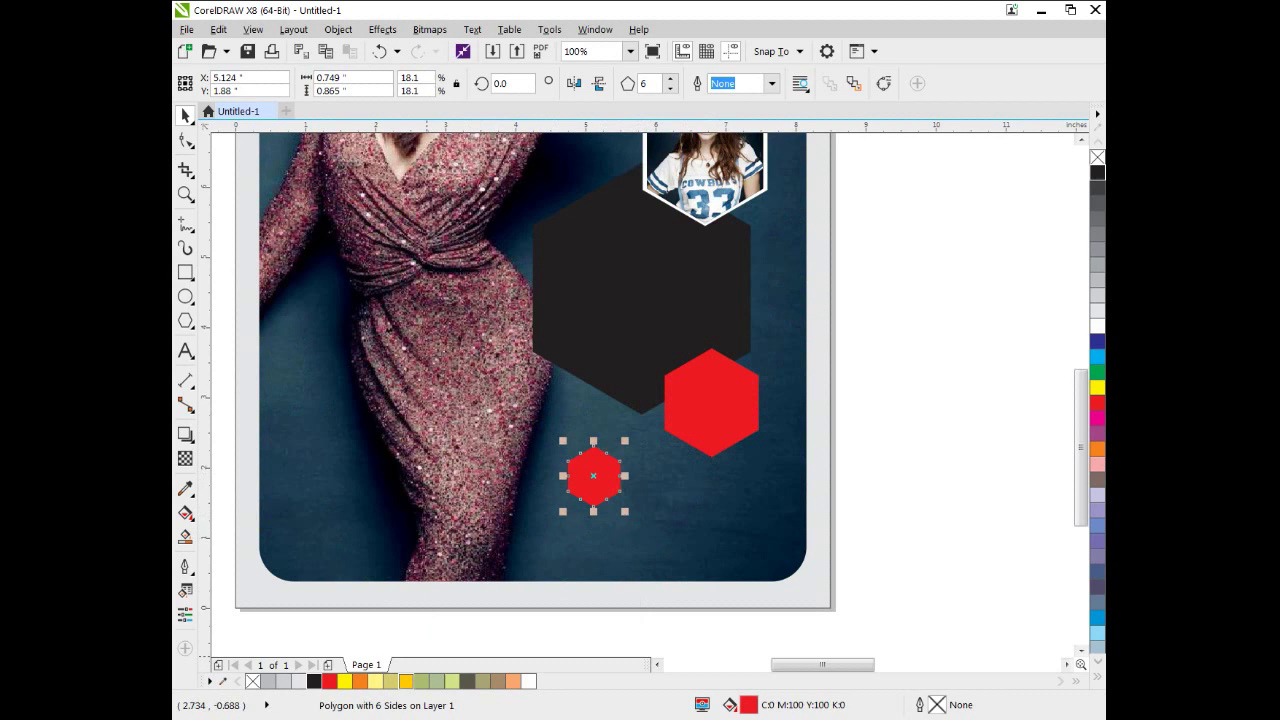
Fill the small hexagon below the black one with deep yellow and move it slightly down and to the left
left_click(406, 682)
left_click(604, 504)
left_click_drag(604, 502, 545, 522)
left_click(553, 528)
left_click(585, 528)
Copy the yellow hexagon to above the black hexagon's upper-left edge and shrink the copy to about 0.39 by 0.45 inches
left_click_drag(553, 524, 566, 206)
right_click(566, 206)
left_click_drag(750, 304, 772, 453)
scroll(577, 342, "up", 1)
left_click_drag(609, 406, 562, 359)
left_click(645, 356)
scroll(654, 352, "down", 2)
left_click_drag(654, 352, 648, 366)
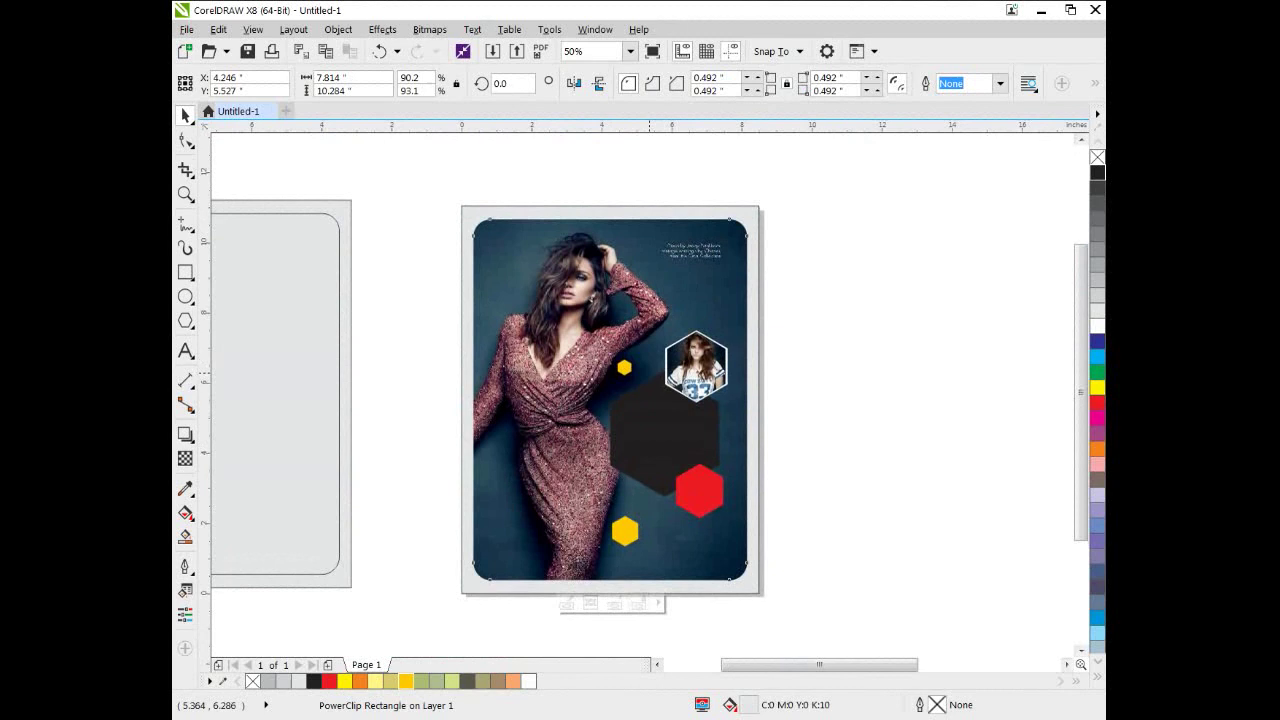
scroll(651, 442, "up", 1)
scroll(580, 372, "down", 1)
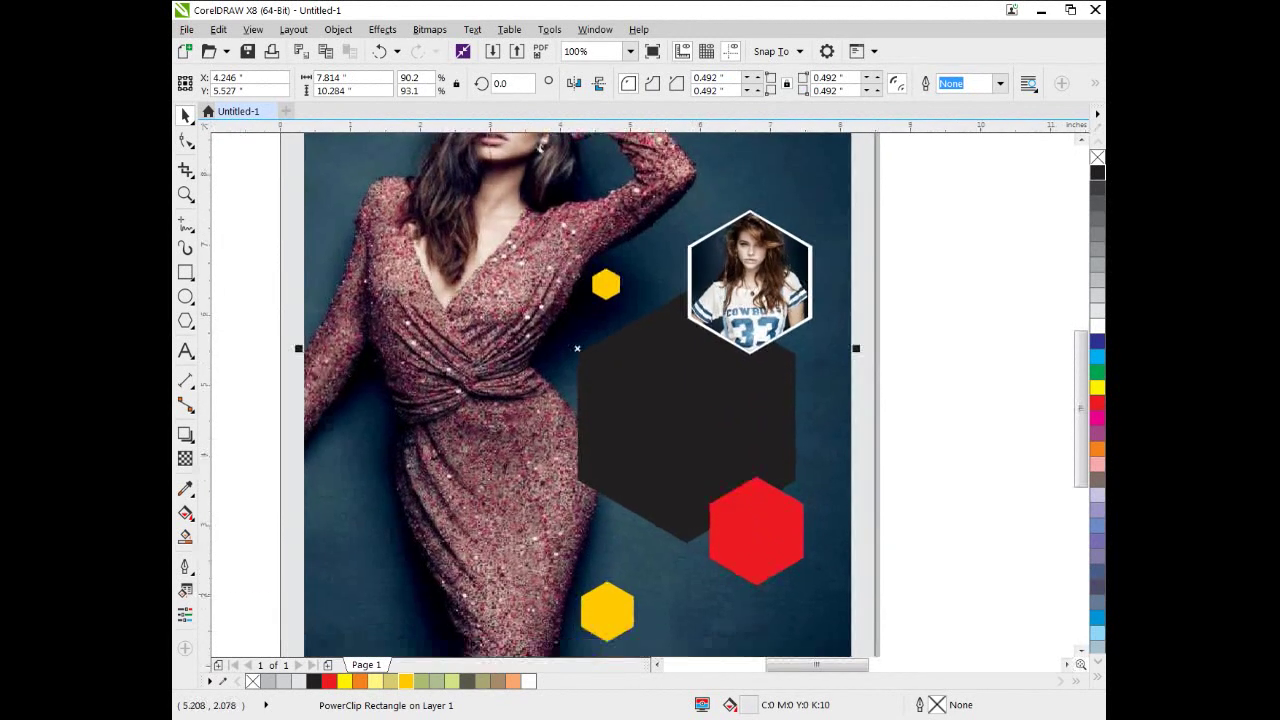
Move the larger yellow hexagon below the black one slightly to the right, closer to the large red hexagon
left_click(606, 611)
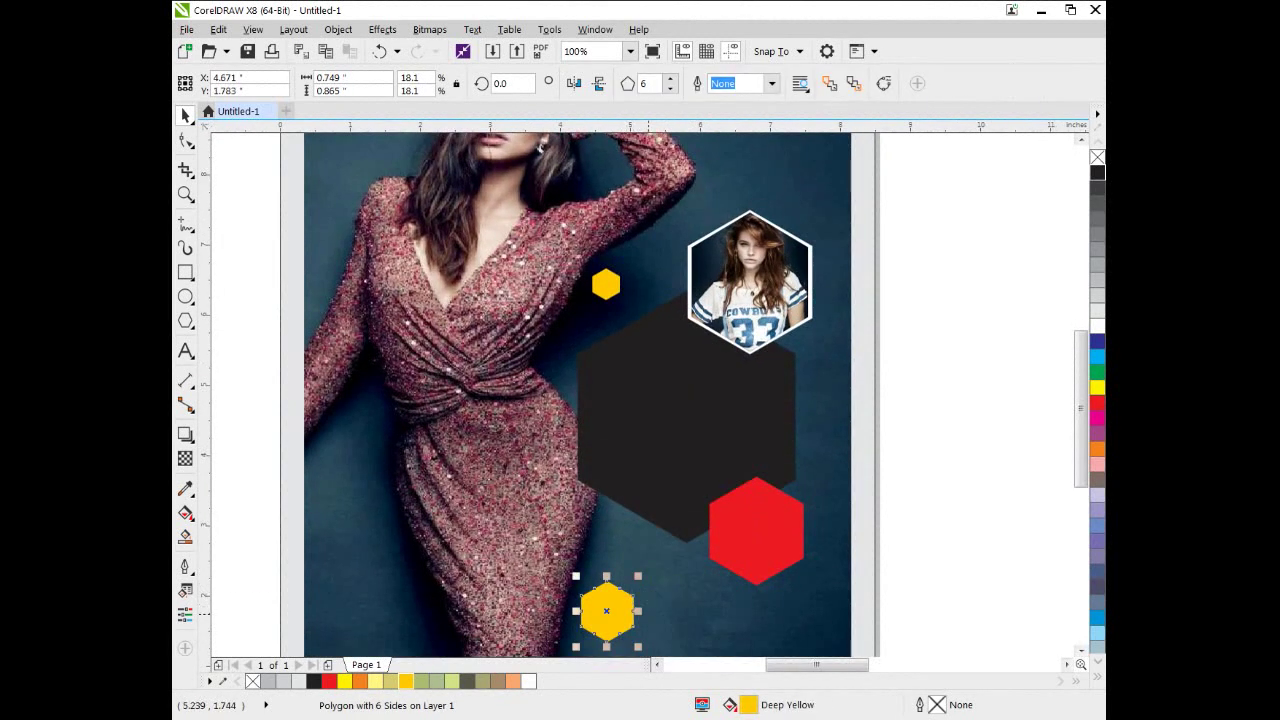
scroll(606, 611, "down", 2)
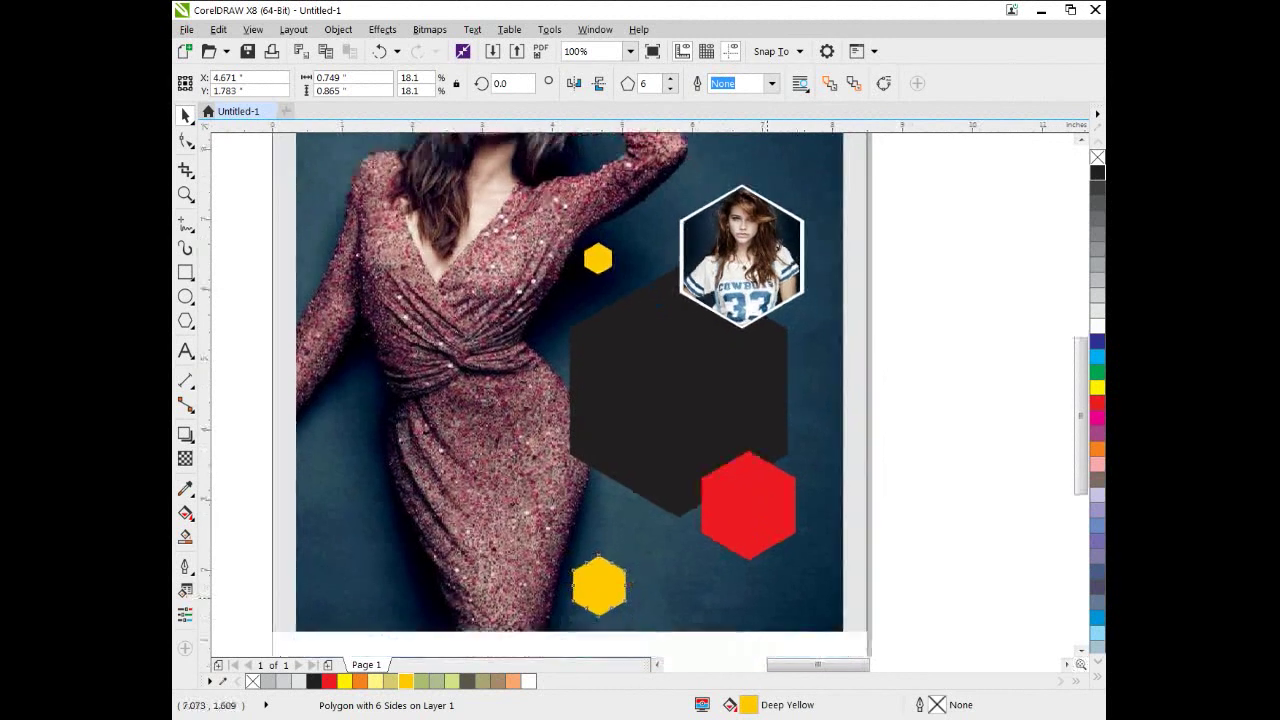
left_click_drag(668, 580, 682, 580)
left_click(879, 502)
left_click_drag(663, 346, 645, 348)
scroll(667, 406, "up", 2)
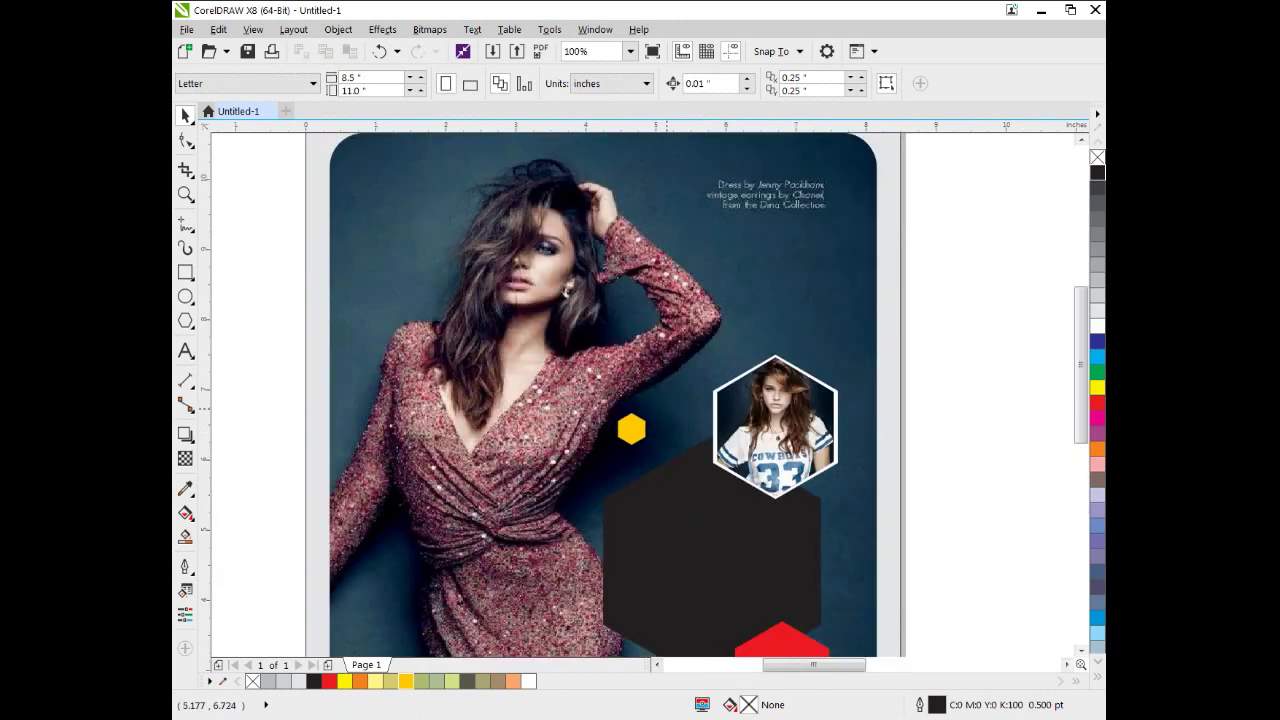
Copy both the small and the larger yellow hexagon into the main photo's upper-left corner and fill the larger copy red
left_click_drag(617, 417, 359, 178)
right_click(359, 178)
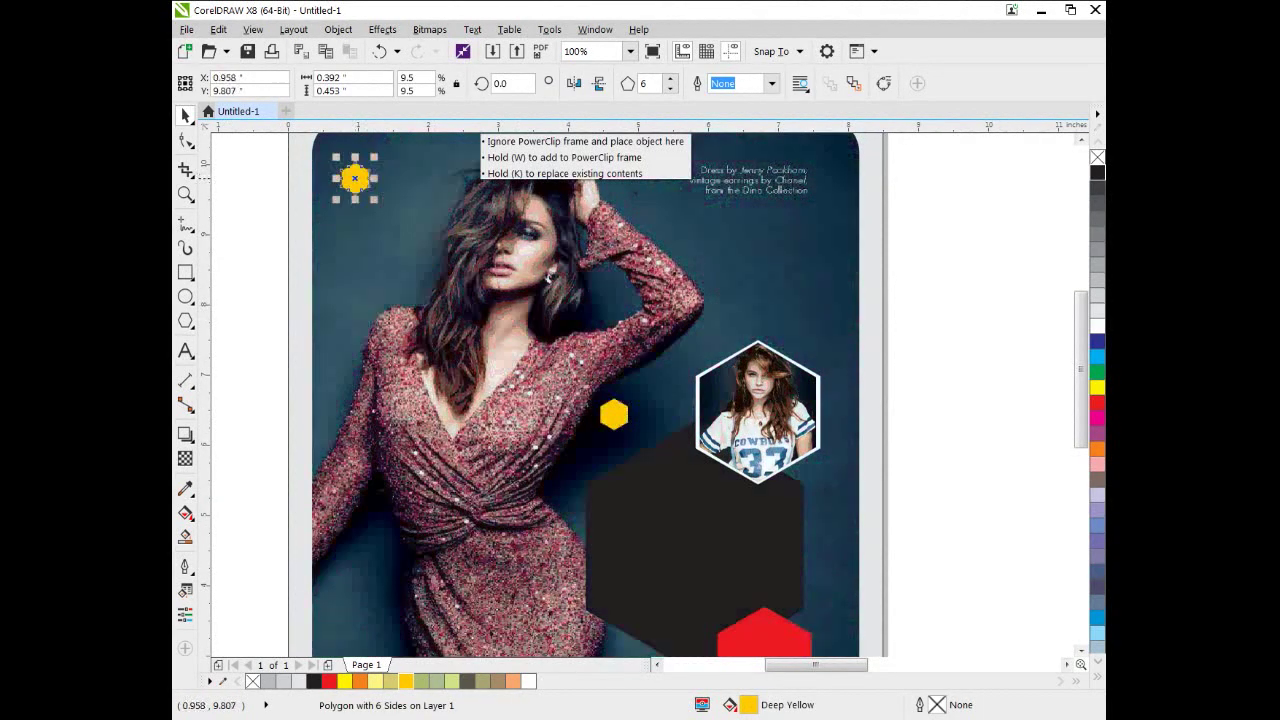
left_click_drag(541, 551, 569, 468)
left_click_drag(688, 653, 505, 354)
right_click(441, 183)
scroll(505, 354, "up", 2)
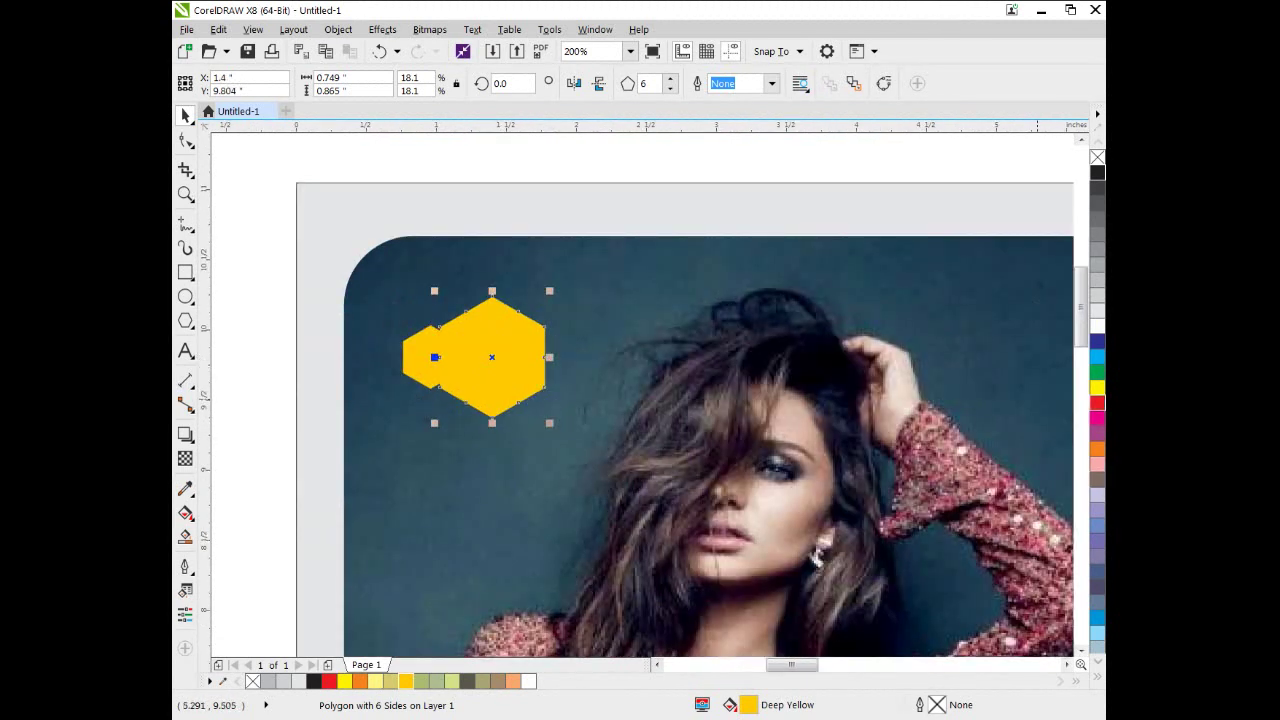
left_click(1097, 403)
Bring the corner's yellow hexagon to the front and shrink the red one beside it to about 0.52 by 0.60 inches
left_click(419, 346)
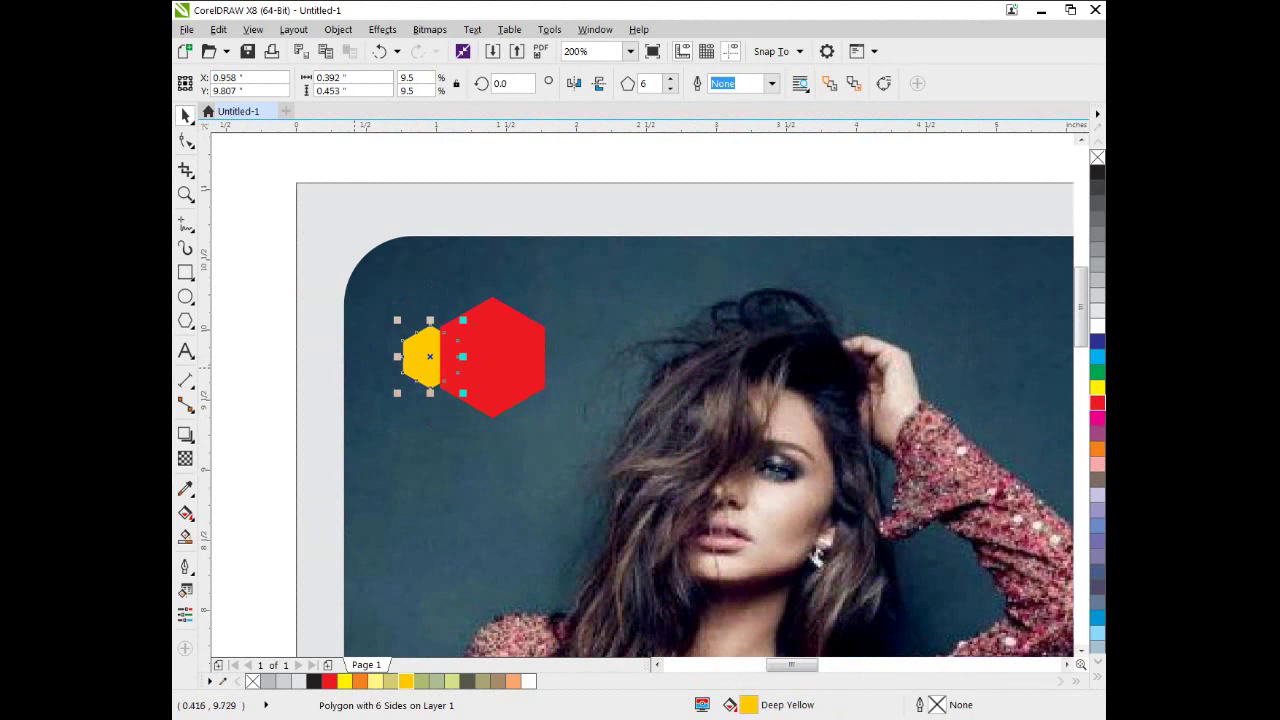
key("shift+Page_Up")
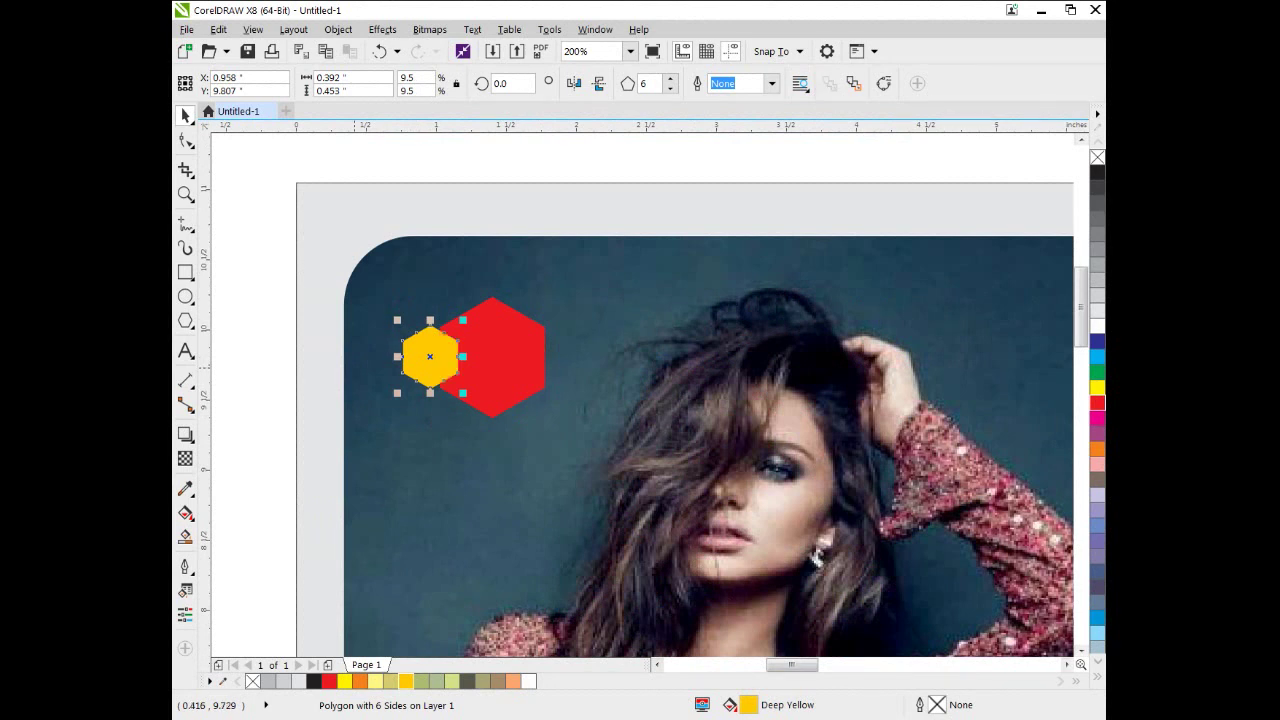
left_click(509, 364)
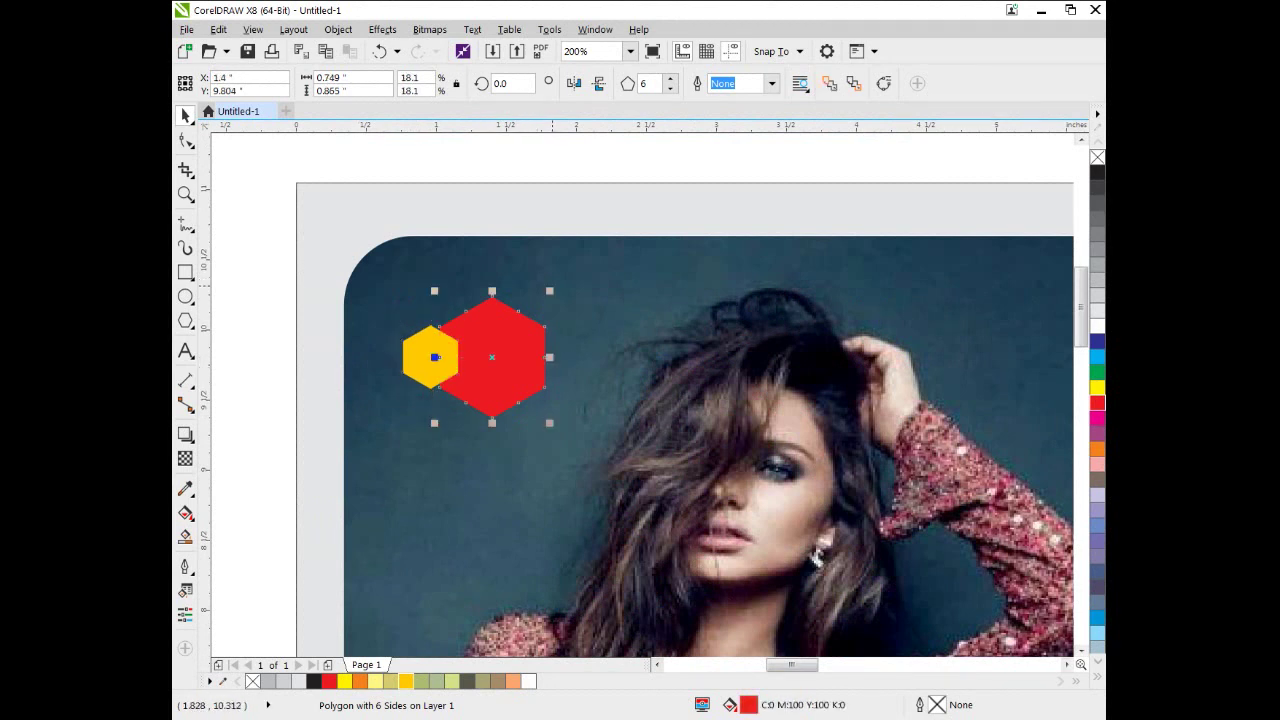
left_click_drag(549, 291, 530, 314)
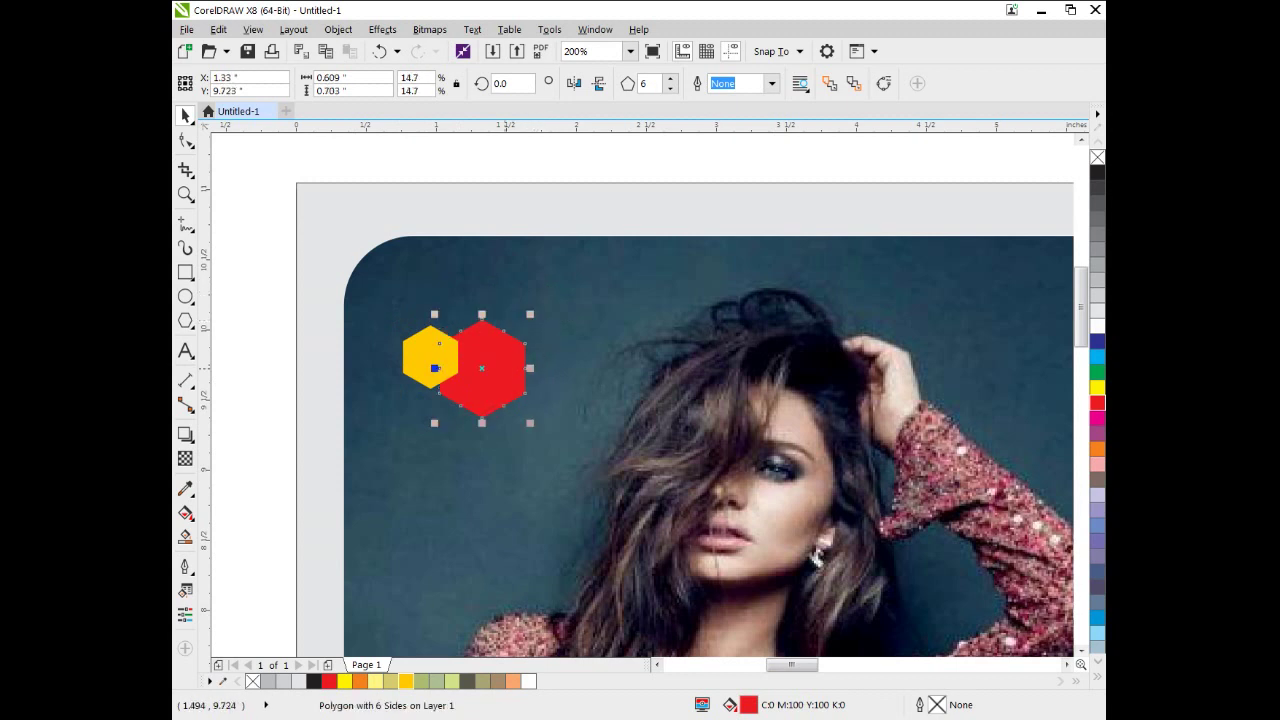
left_click_drag(498, 363, 499, 379)
scroll(499, 375, "down", 3)
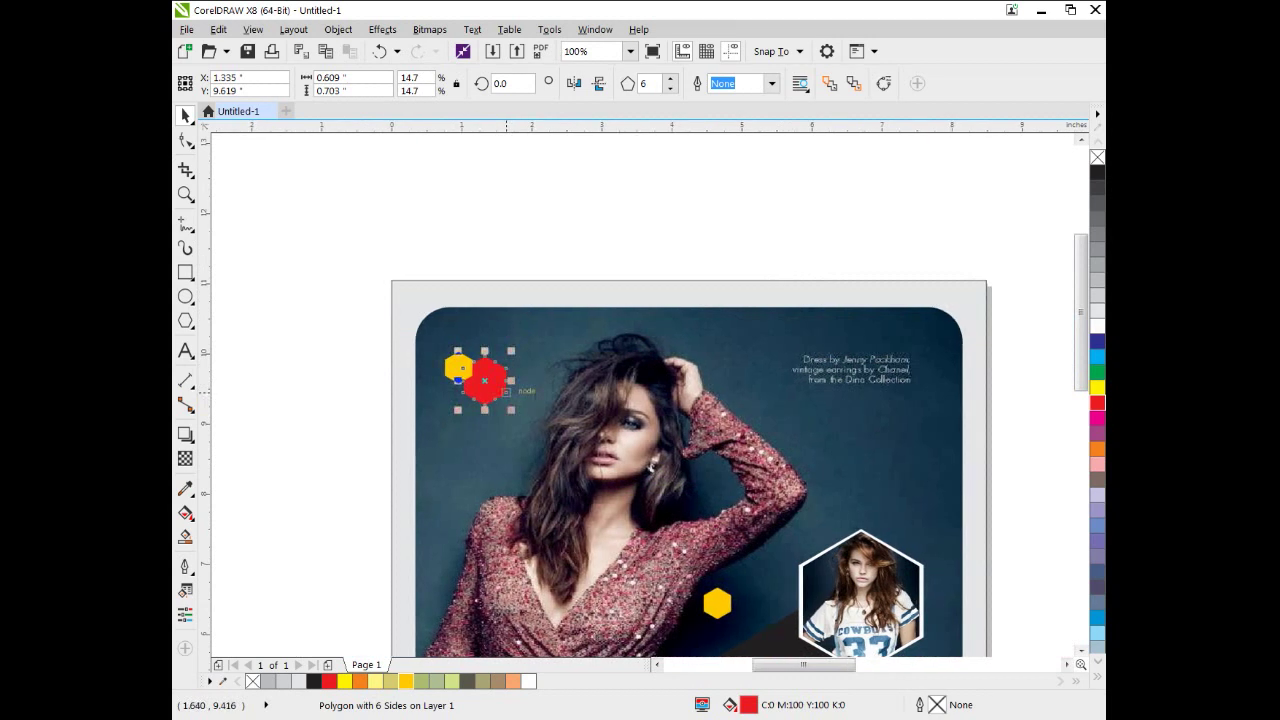
scroll(510, 385, "up", 3)
left_click_drag(509, 421, 497, 407)
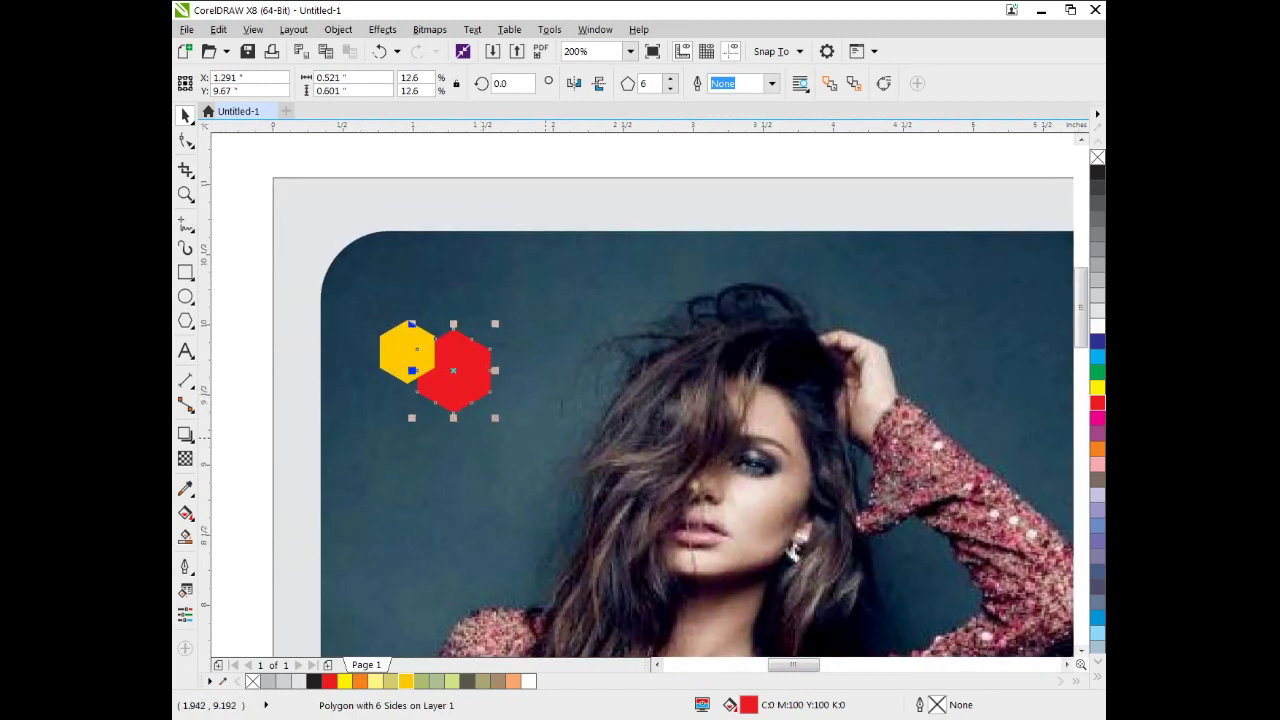
Move the corner's red hexagon diagonally down so that it sits clear of the yellow one
scroll(543, 437, "down", 4)
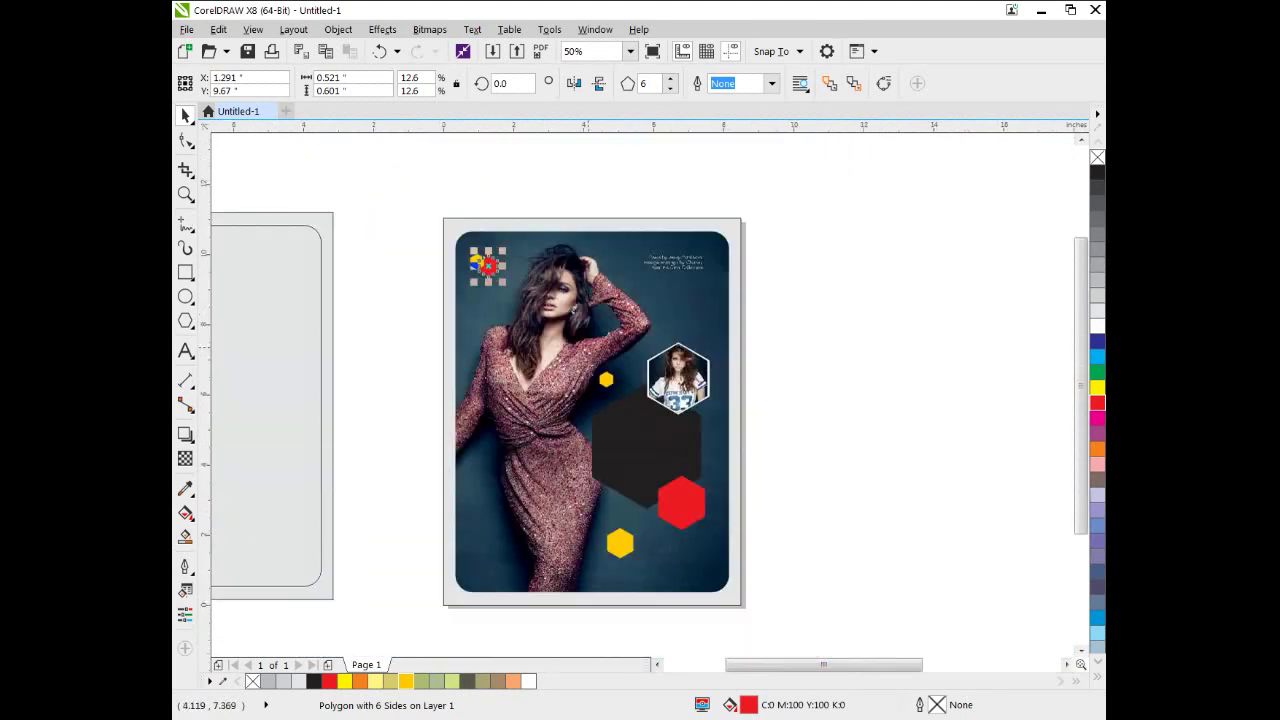
left_click_drag(640, 415, 606, 417)
left_click(785, 303)
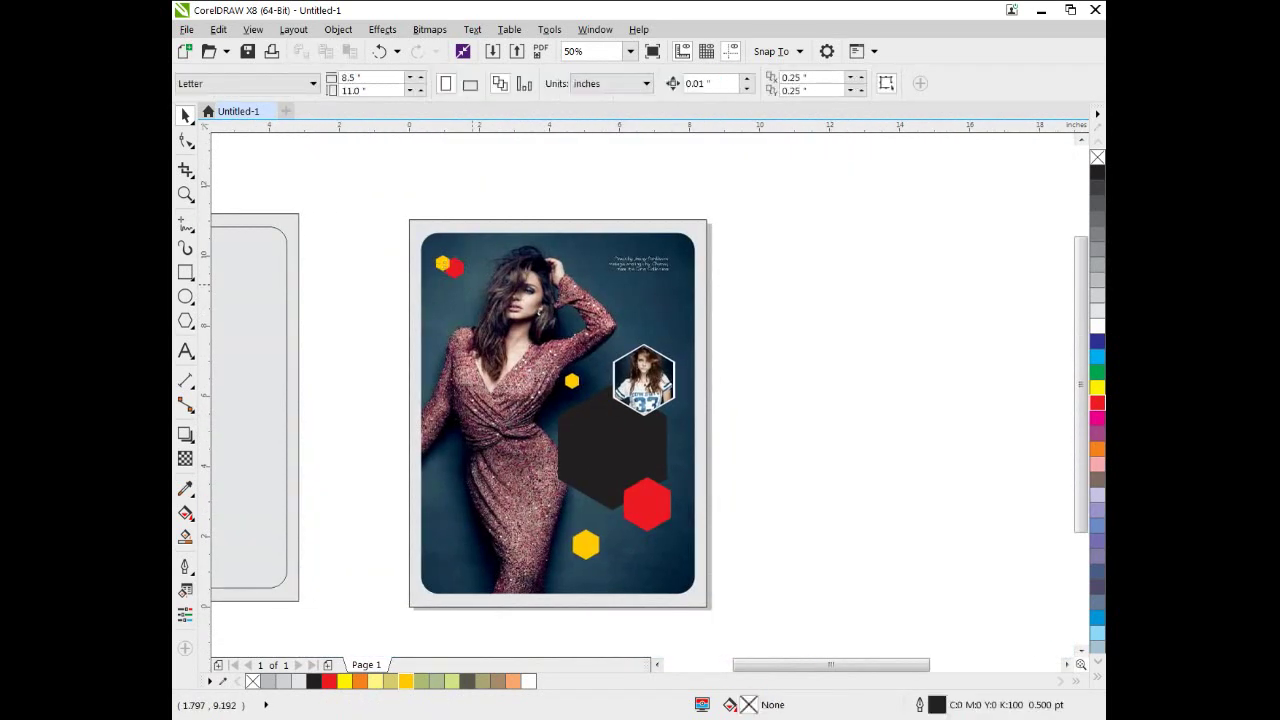
left_click_drag(453, 299, 452, 328)
scroll(452, 326, "up", 2)
left_click_drag(458, 277, 464, 300)
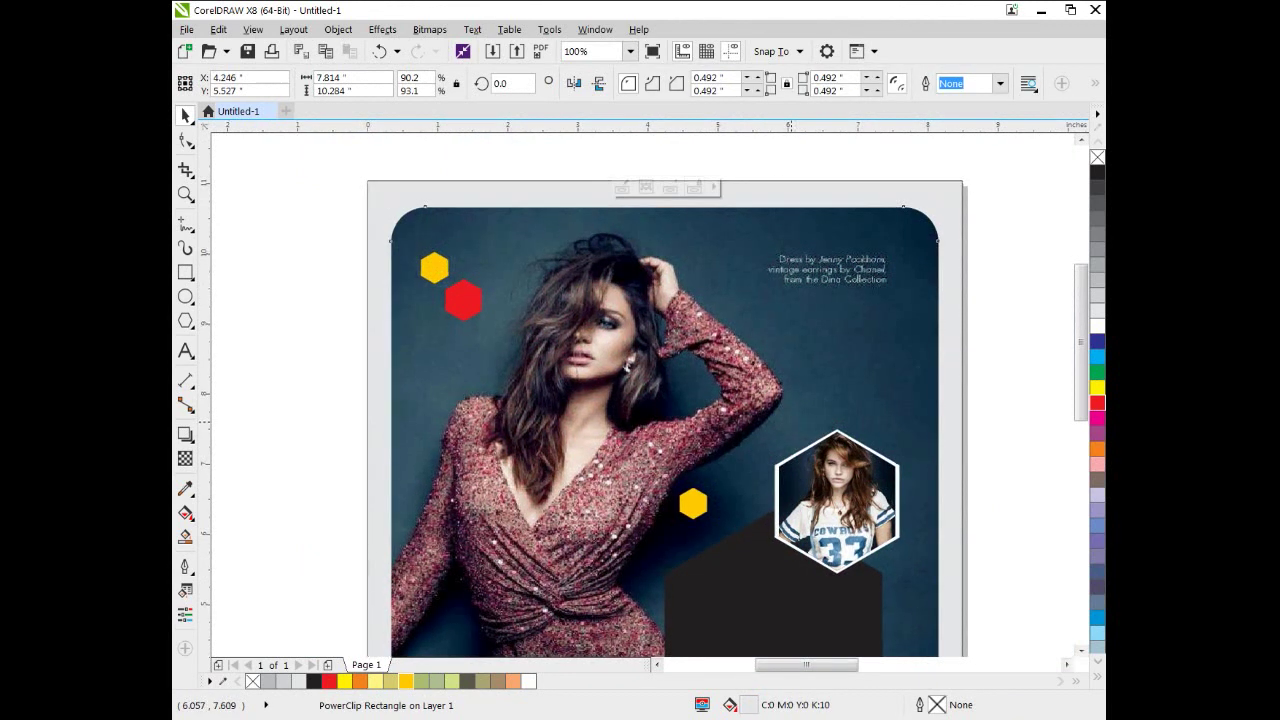
scroll(793, 422, "down", 2)
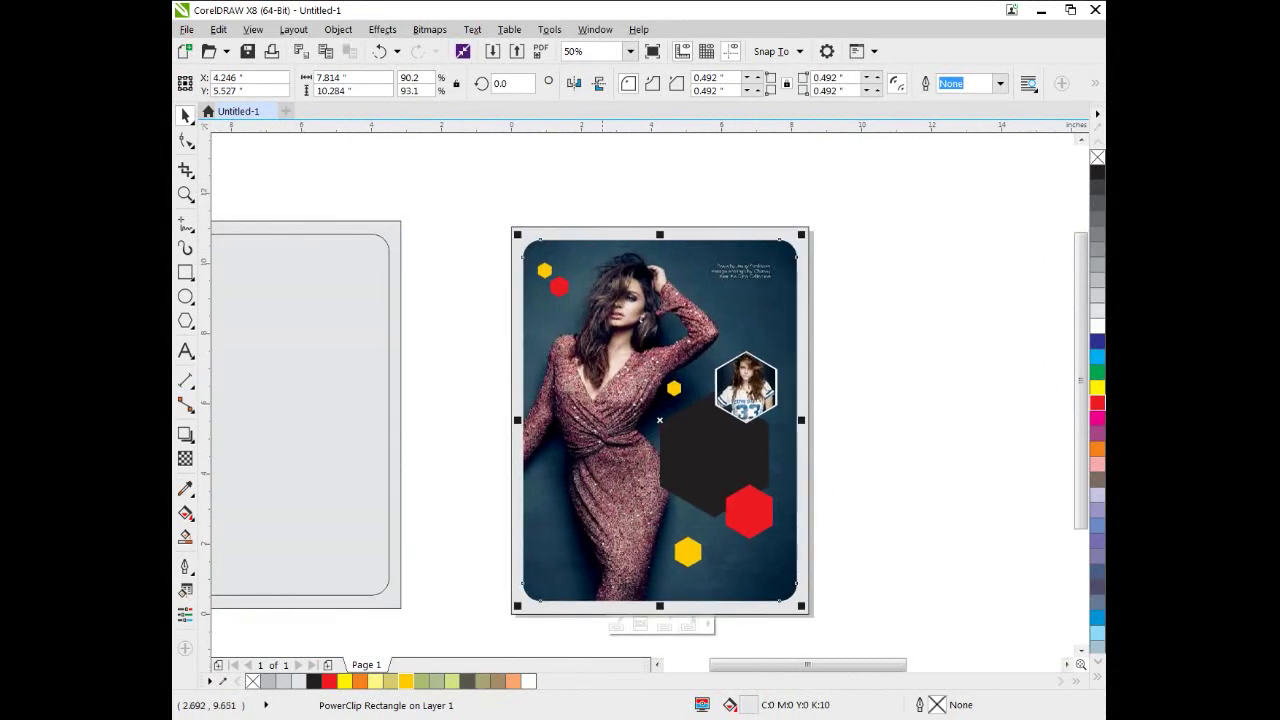
Copy the corner's small yellow hexagon to just above the hexagon photo and fill the copy red
left_click_drag(548, 271, 764, 329)
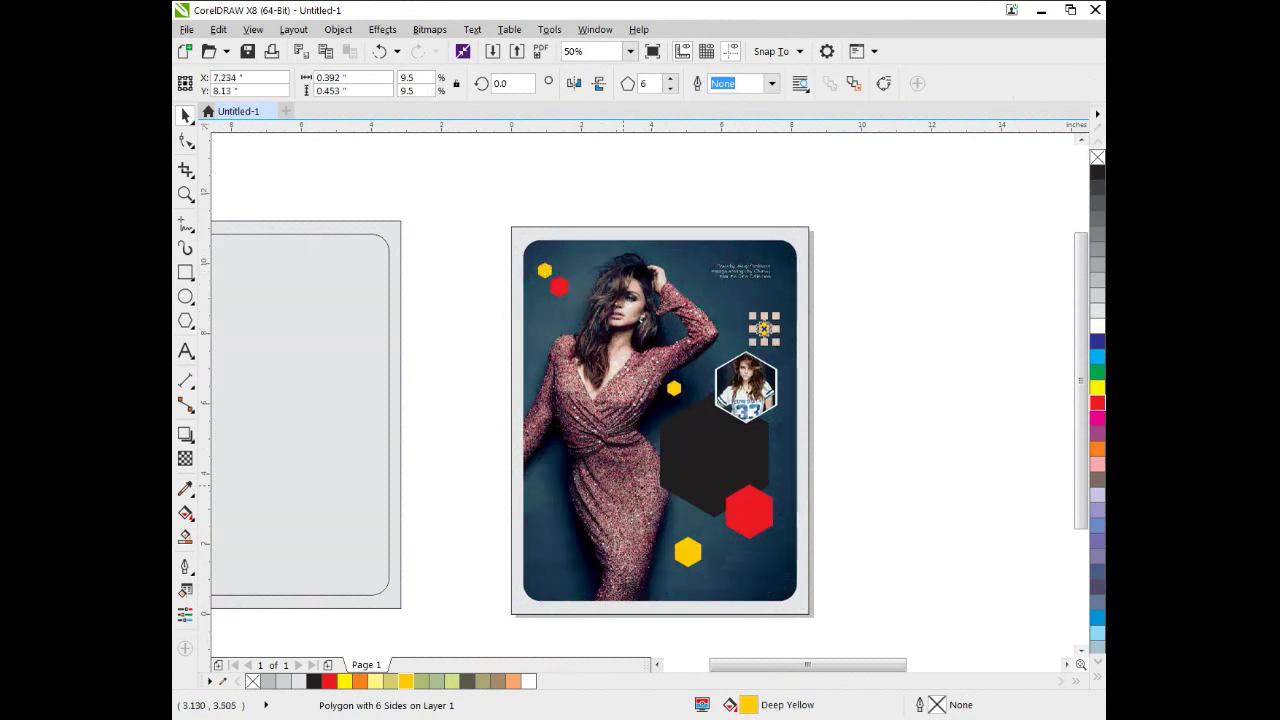
left_click(329, 681)
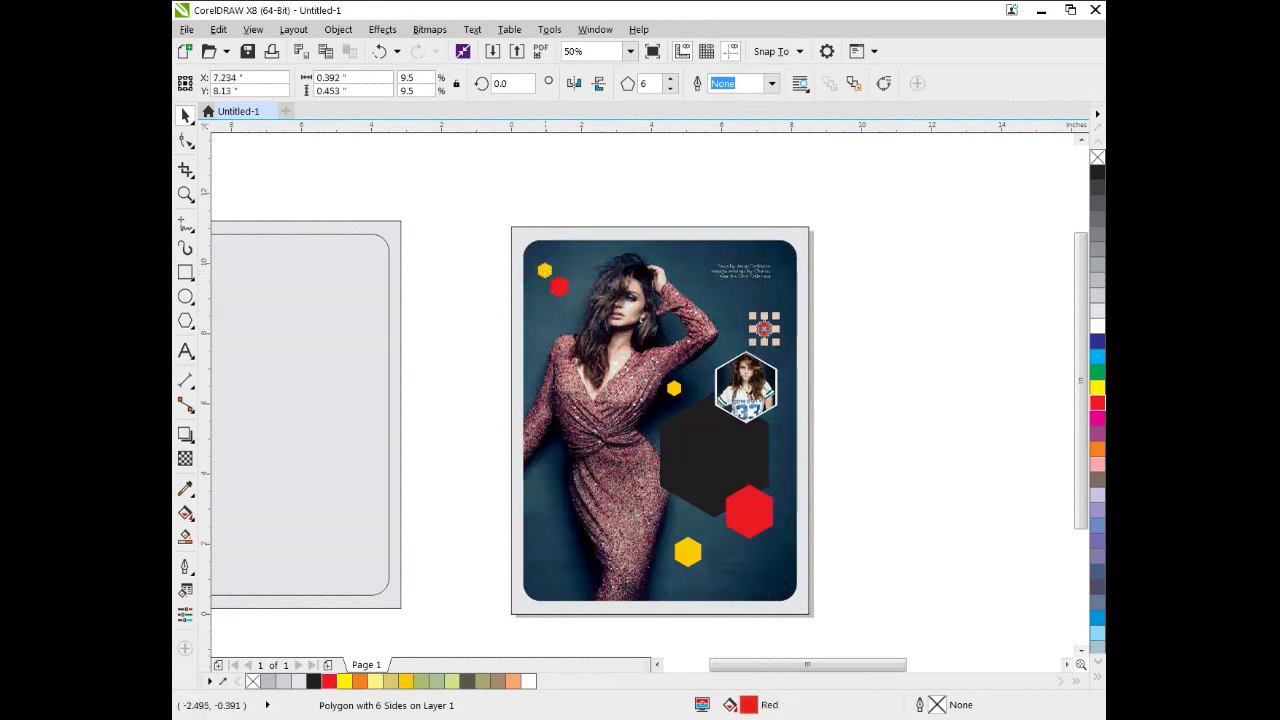
key("Escape")
scroll(671, 268, "up", 2)
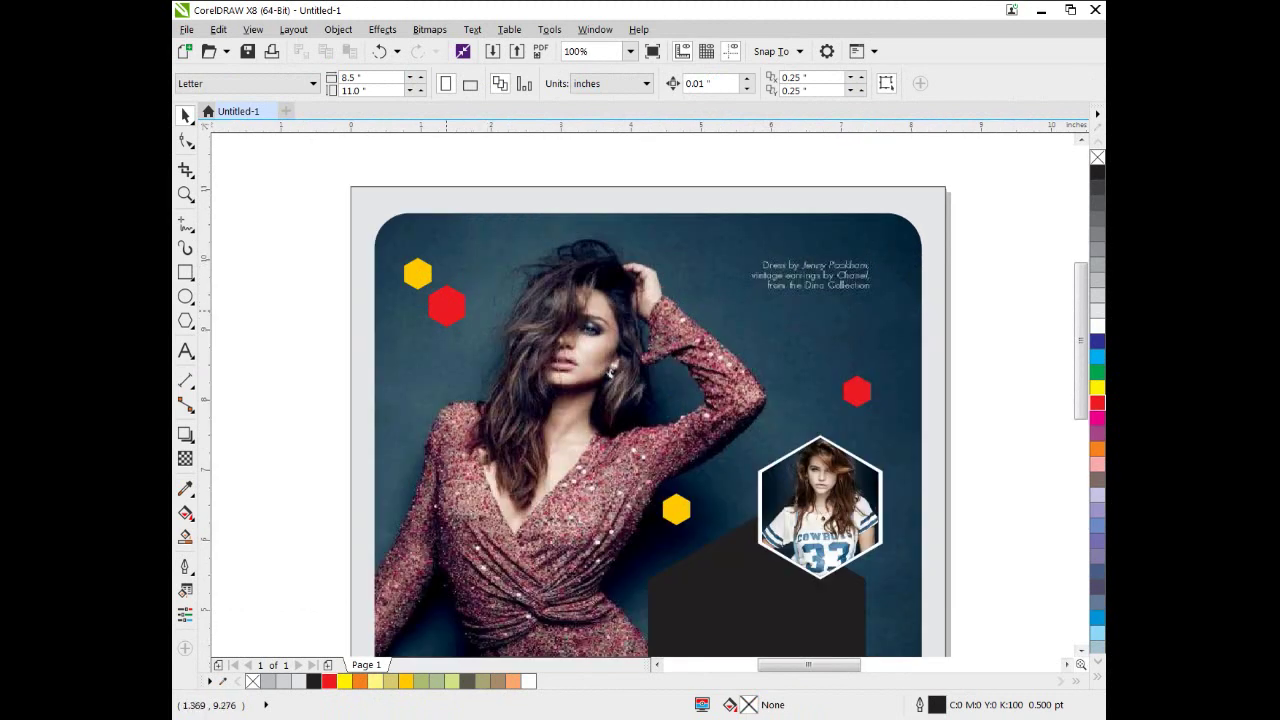
Apply uniform transparency of 16 to the corner's red hexagon and a similar slight transparency to the yellow one beside it
left_click(446, 306)
left_click(185, 458)
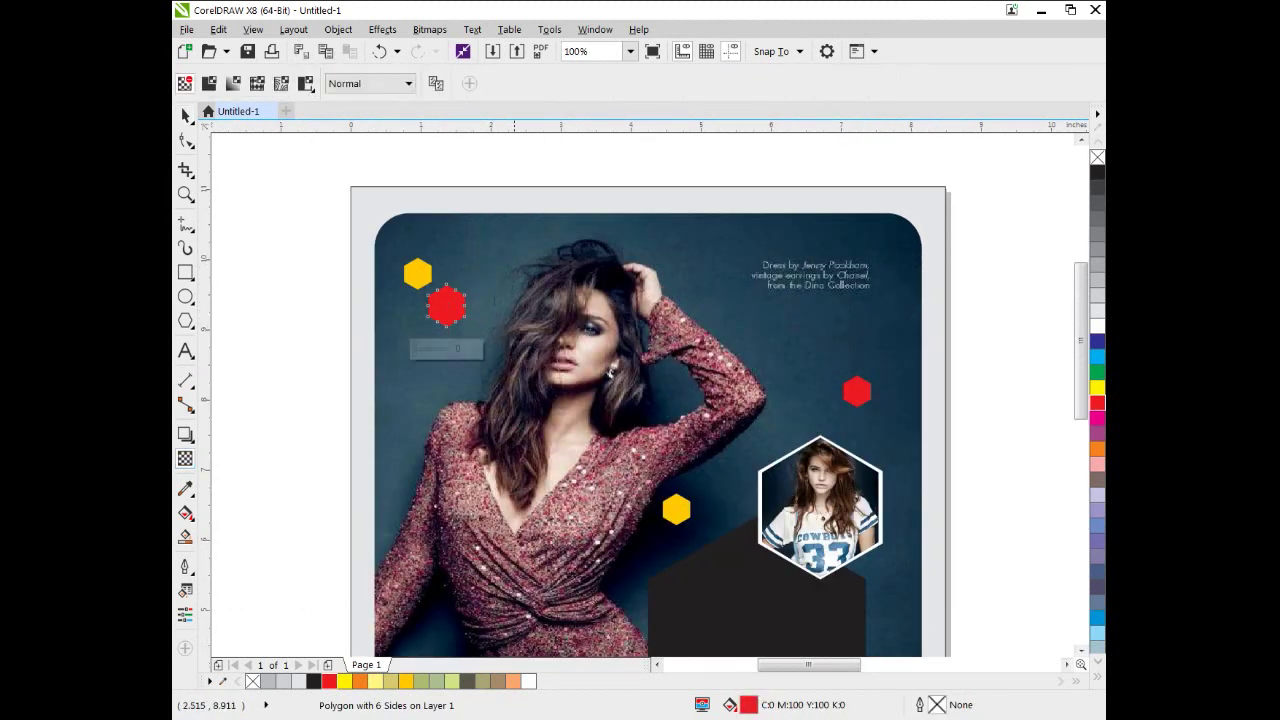
left_click_drag(415, 349, 420, 349)
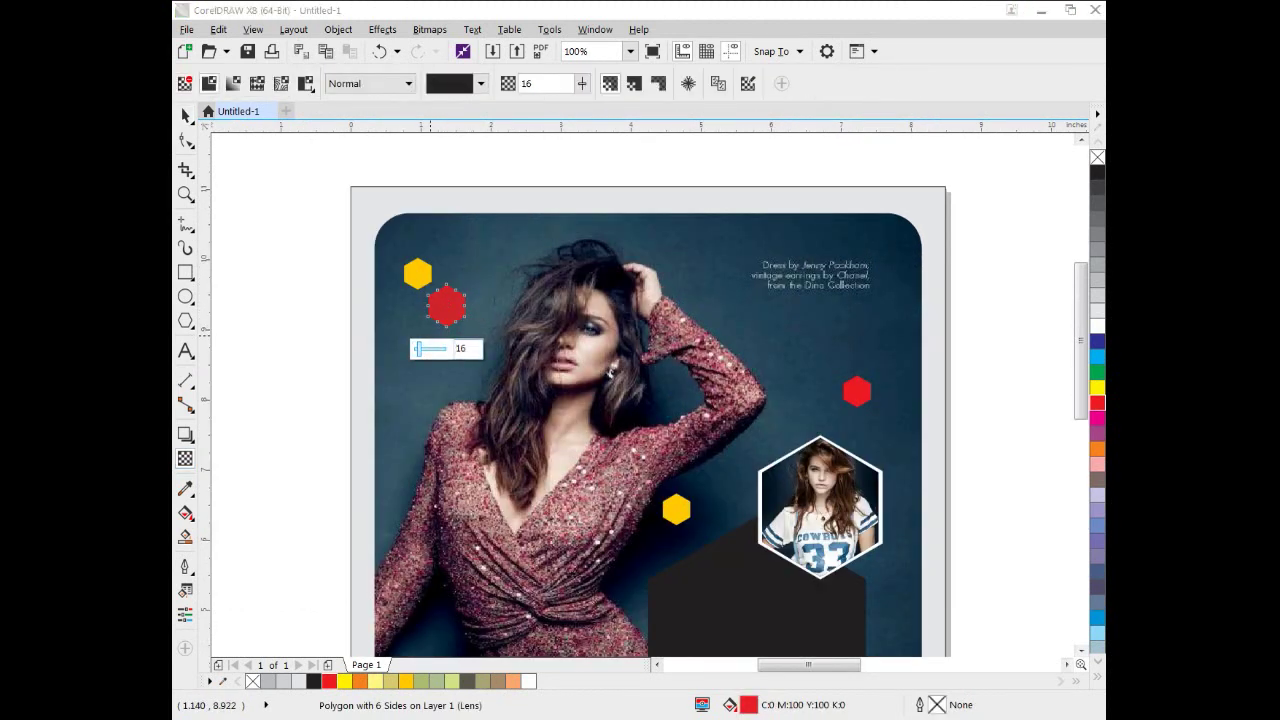
left_click(428, 298)
left_click(415, 270)
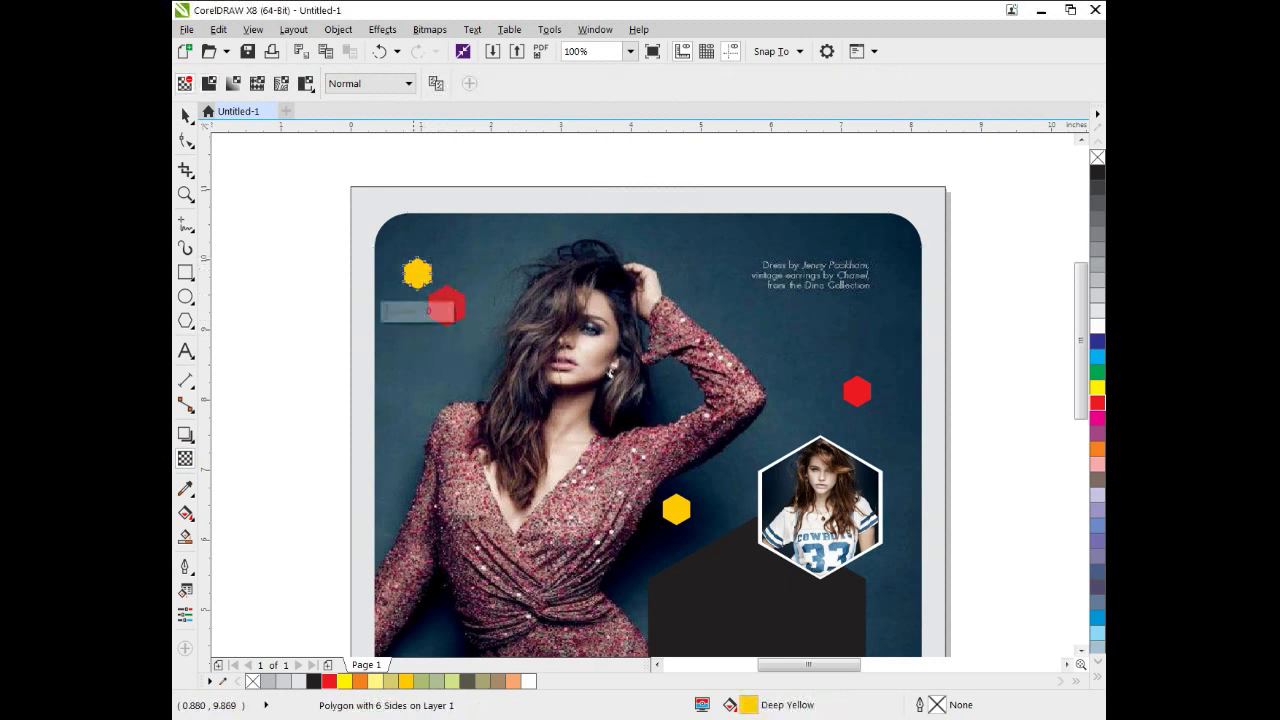
left_click_drag(386, 312, 391, 312)
left_click(630, 324)
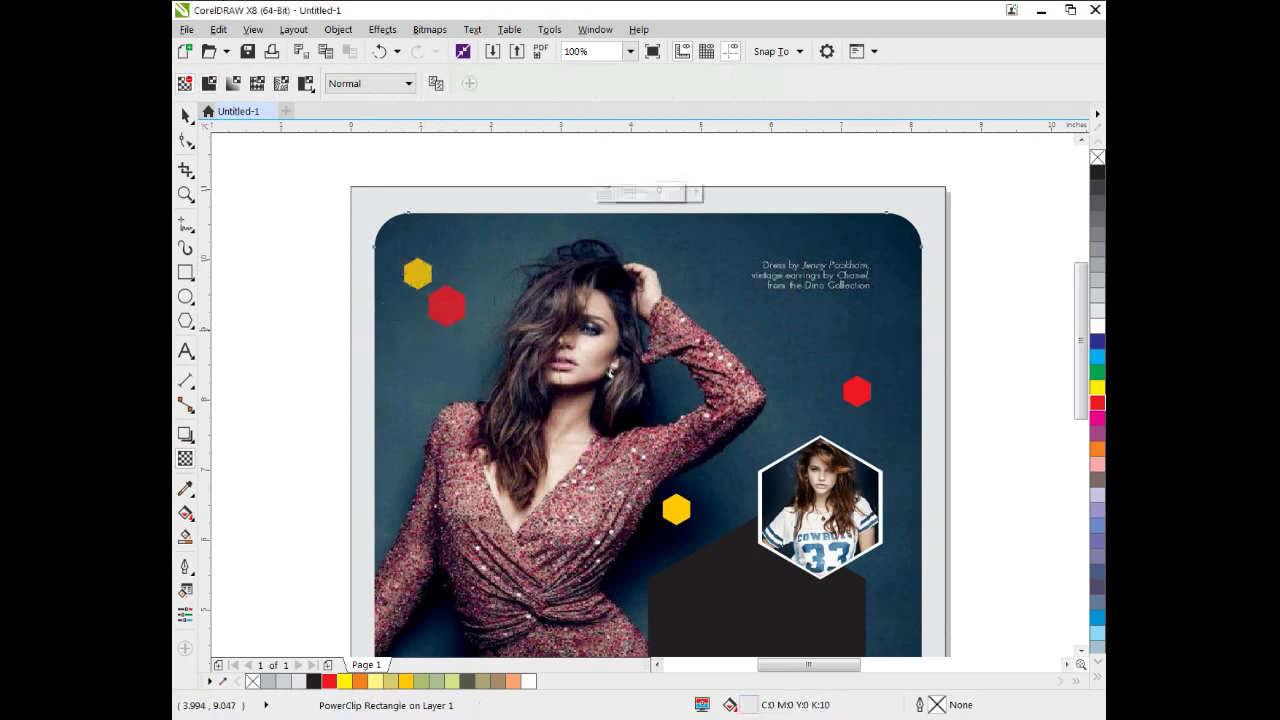
Make the small red hexagon above the hexagon photo and the small yellow hexagon beside the black one slightly transparent
left_click(856, 392)
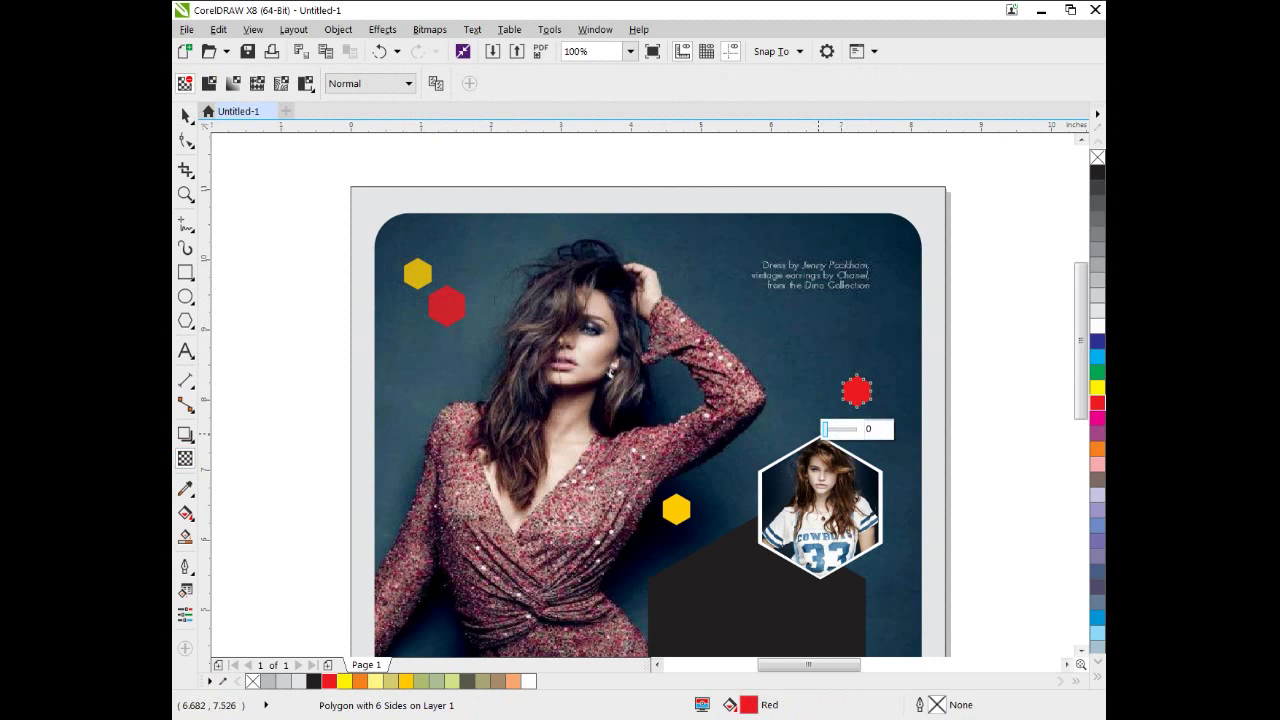
left_click_drag(825, 429, 834, 429)
left_click(677, 508)
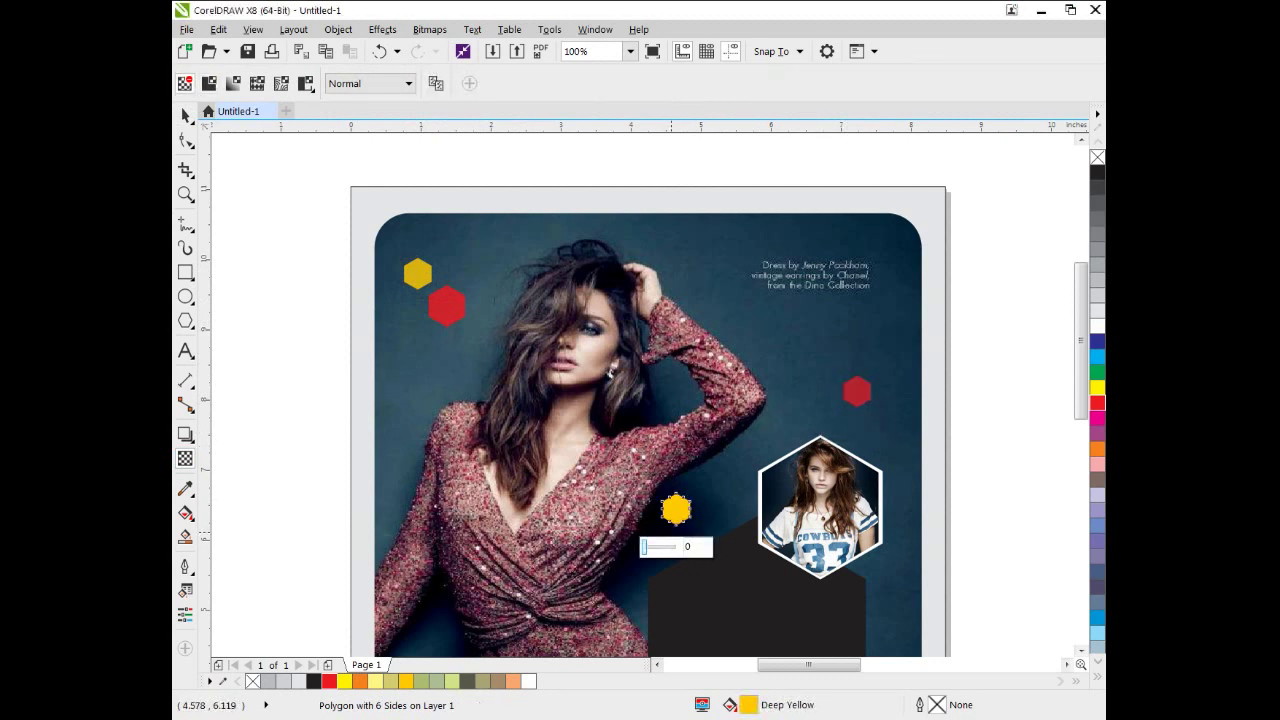
left_click_drag(645, 547, 648, 547)
left_click(706, 515)
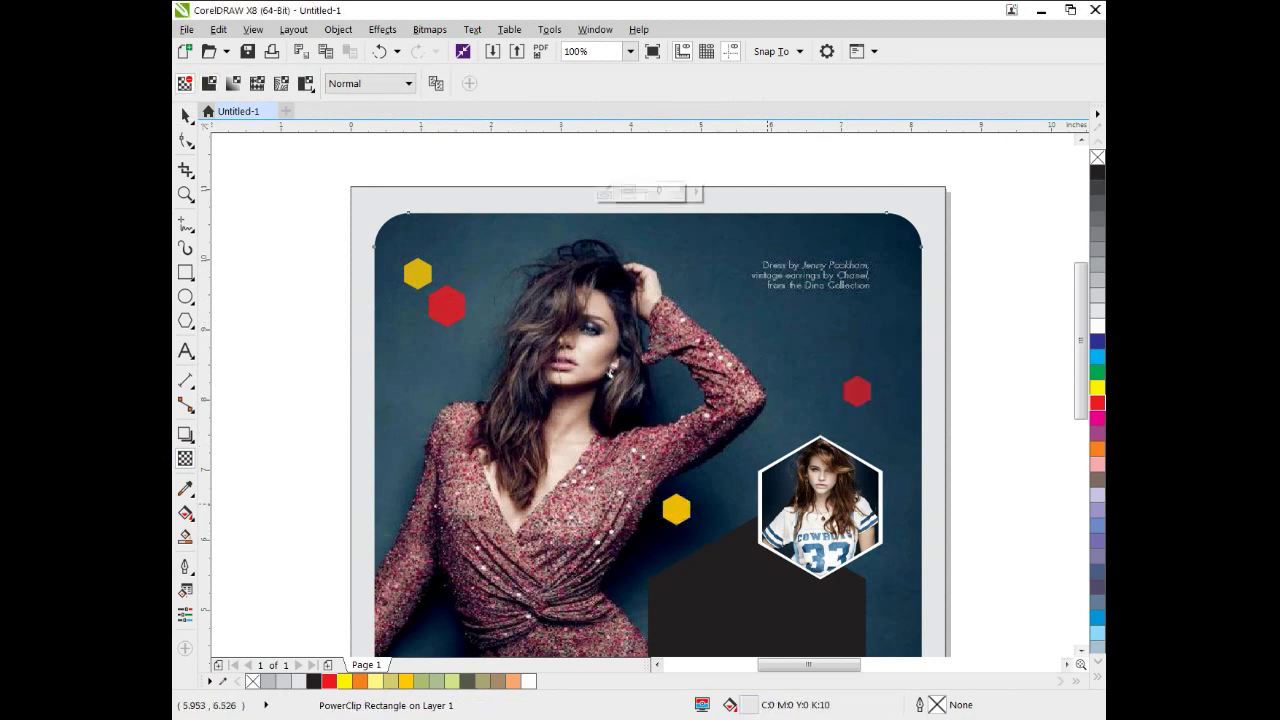
Try a transparency of 27 on the large black hexagon and settle on 10
left_click_drag(717, 625, 679, 426)
left_click(679, 426)
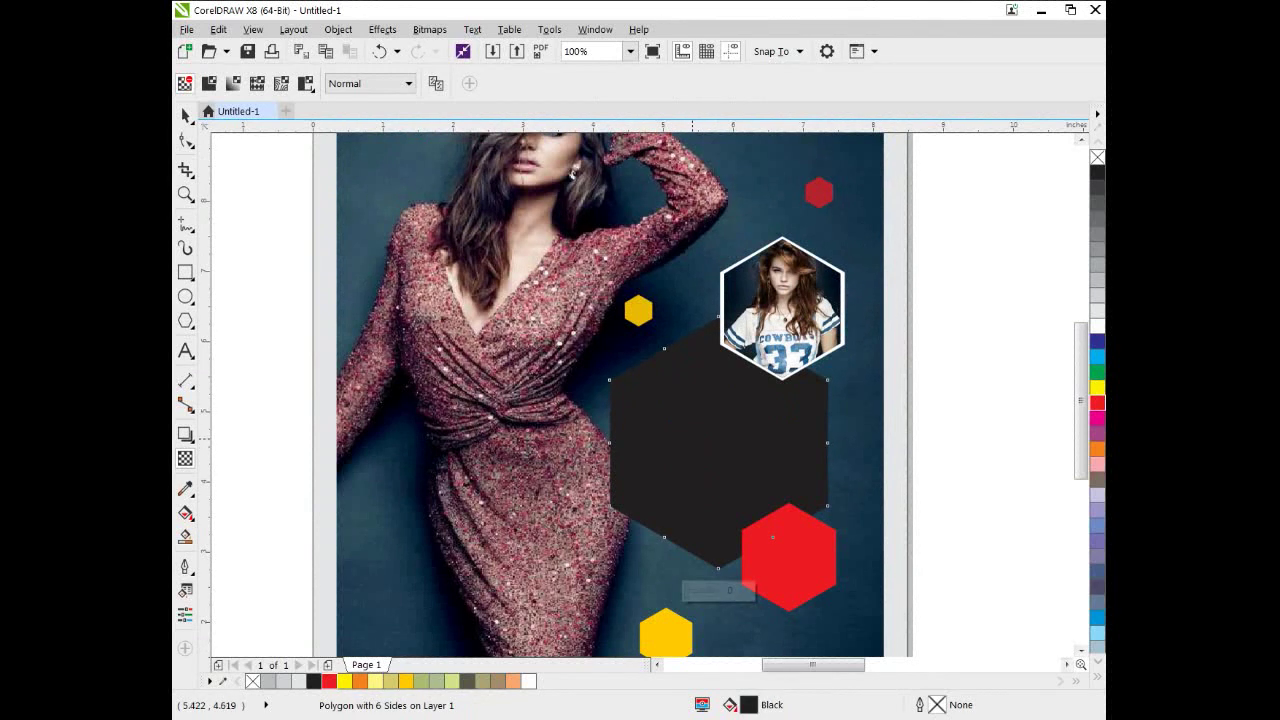
mouse_move(686, 590)
left_mouse_down()
mouse_move(701, 590)
mouse_move(686, 590)
left_mouse_up()
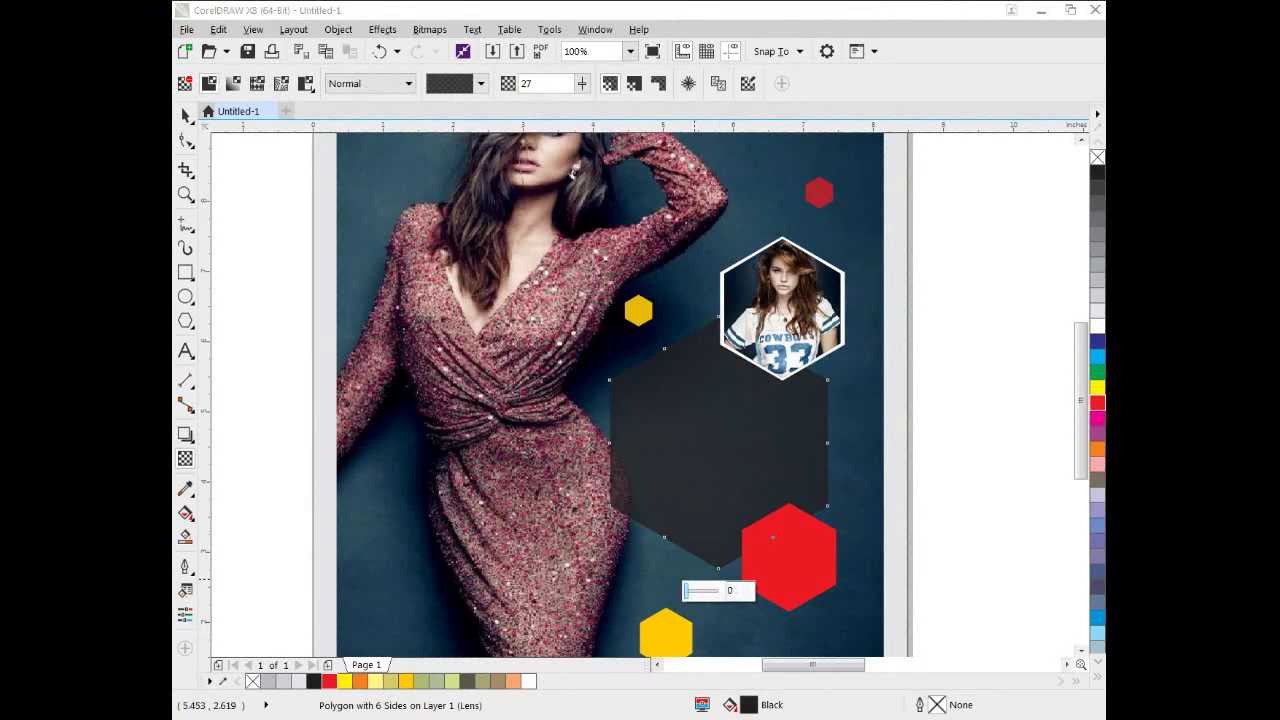
left_click(683, 583)
left_click(696, 495)
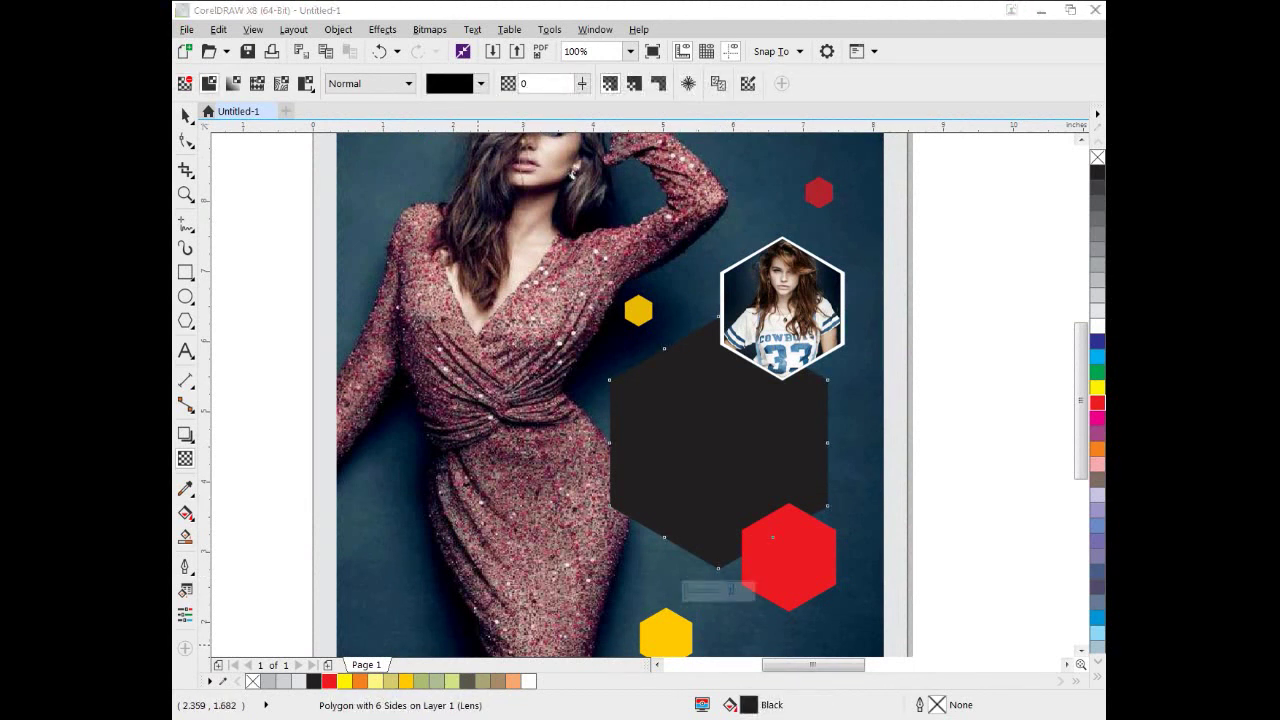
Set the large red hexagon's transparency to 10 and select the lower yellow hexagon for transparency
left_click(800, 556)
left_click_drag(795, 609, 766, 551)
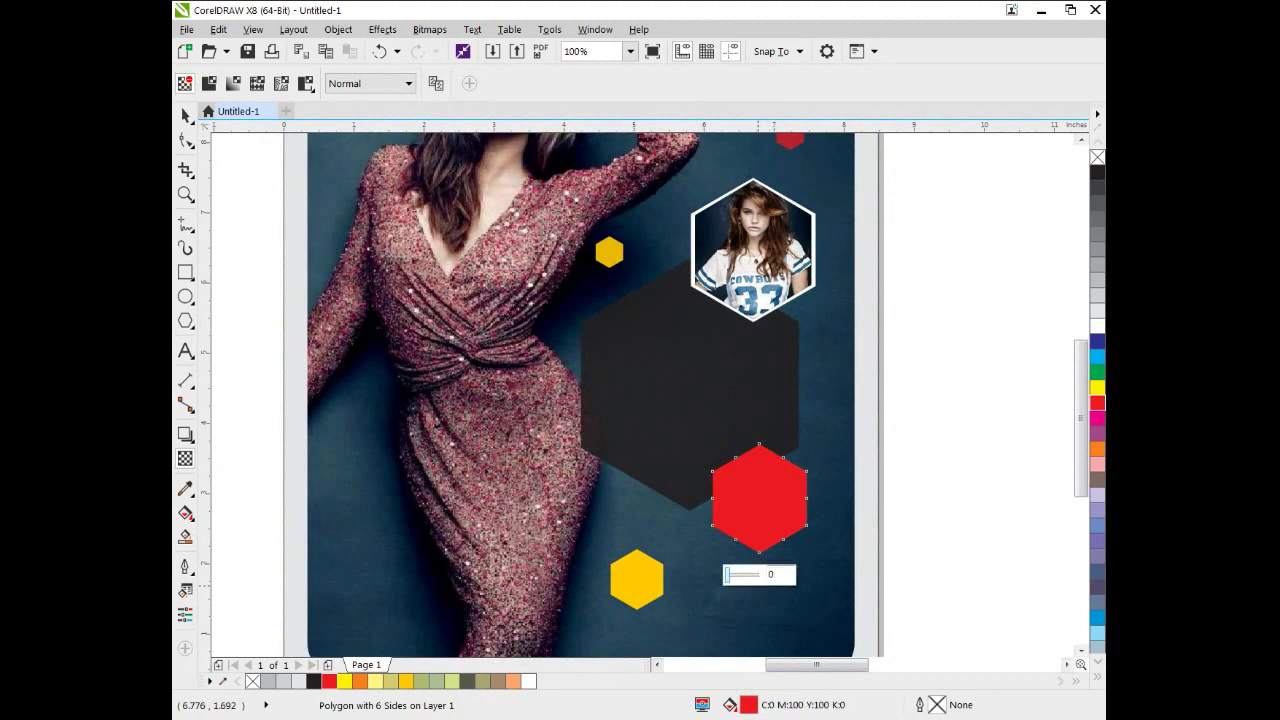
left_click(771, 575)
type("10")
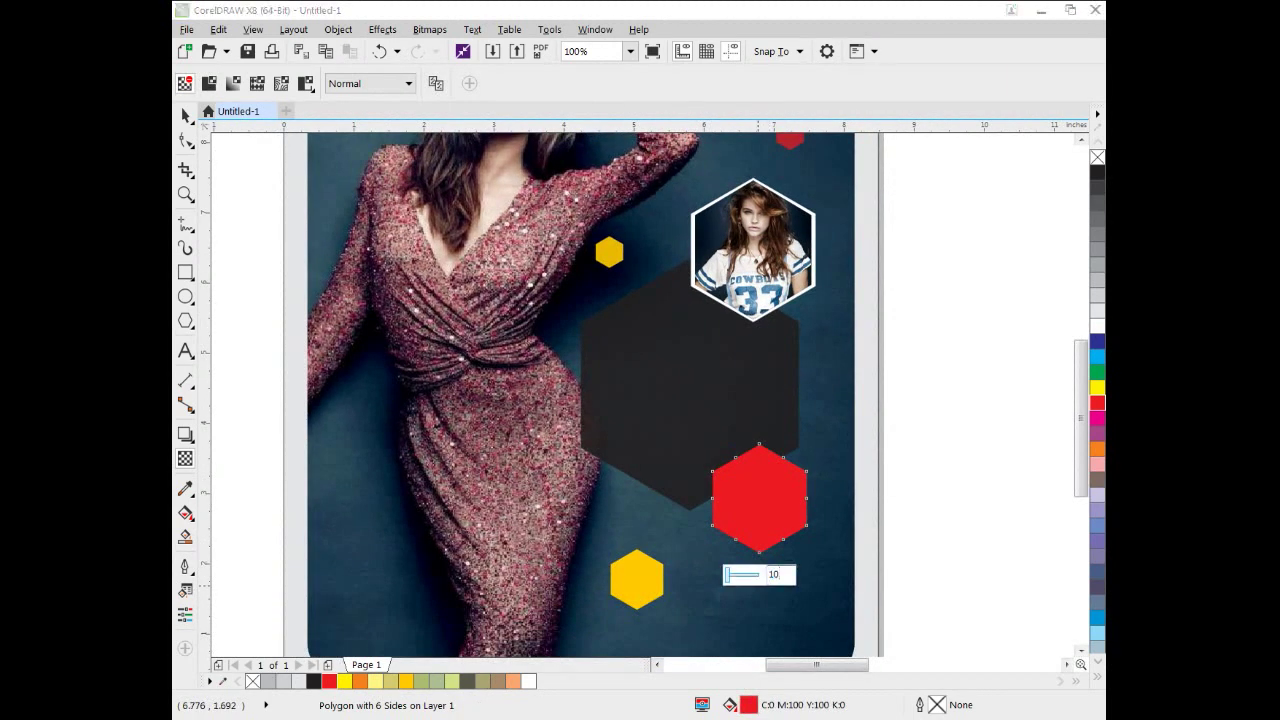
left_click(676, 534)
left_click(672, 434)
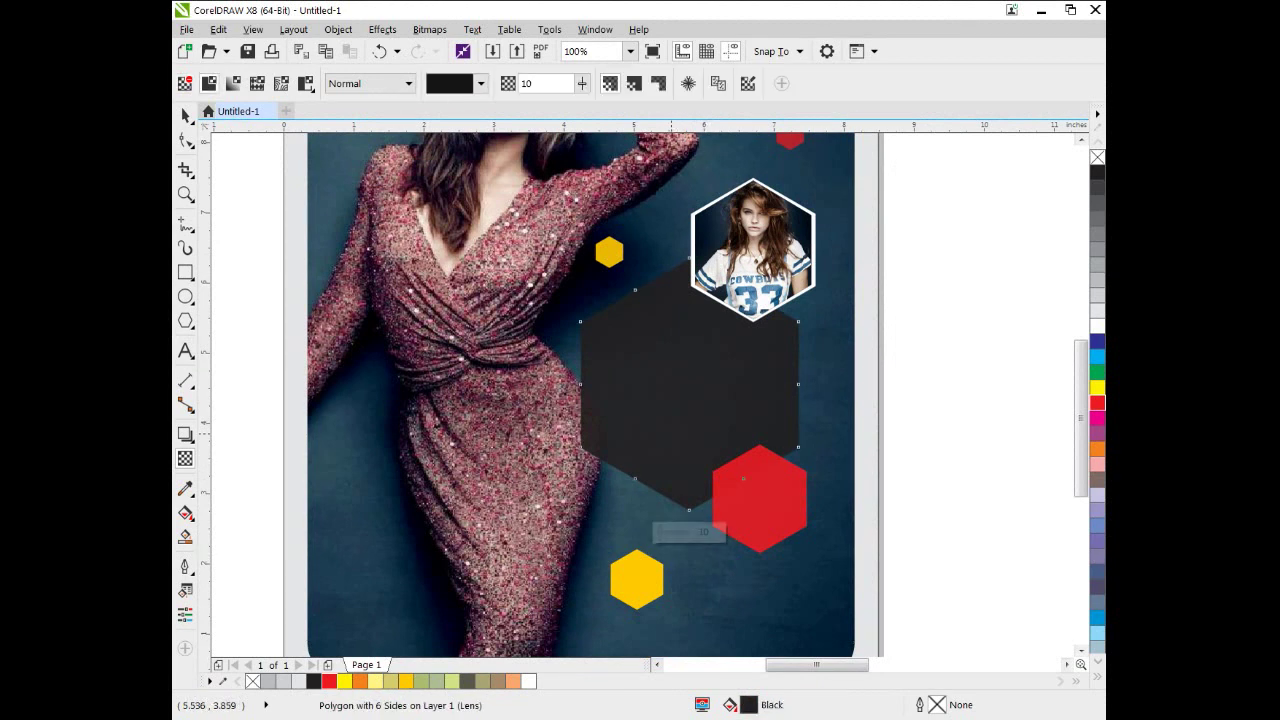
left_click(756, 502)
left_click(639, 580)
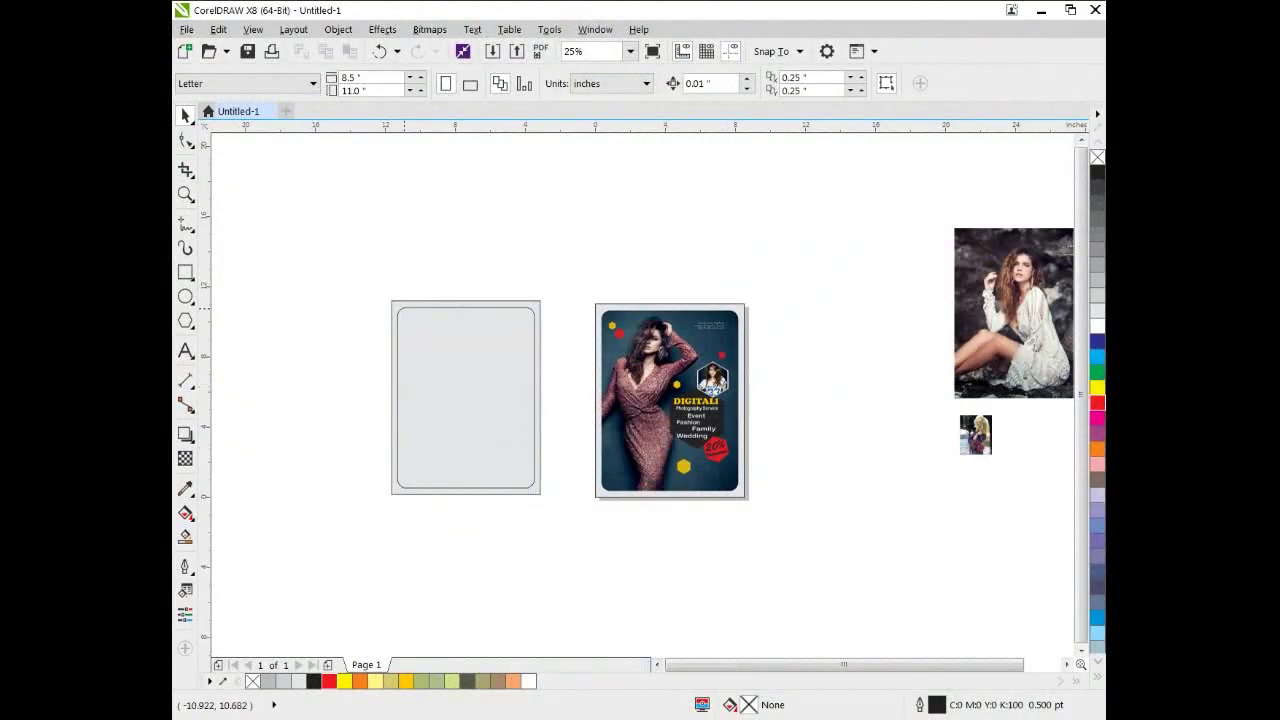
PowerClip the photo of the seated woman into the blank layout's rounded frame and open the frame's contents for editing
left_click(990, 286)
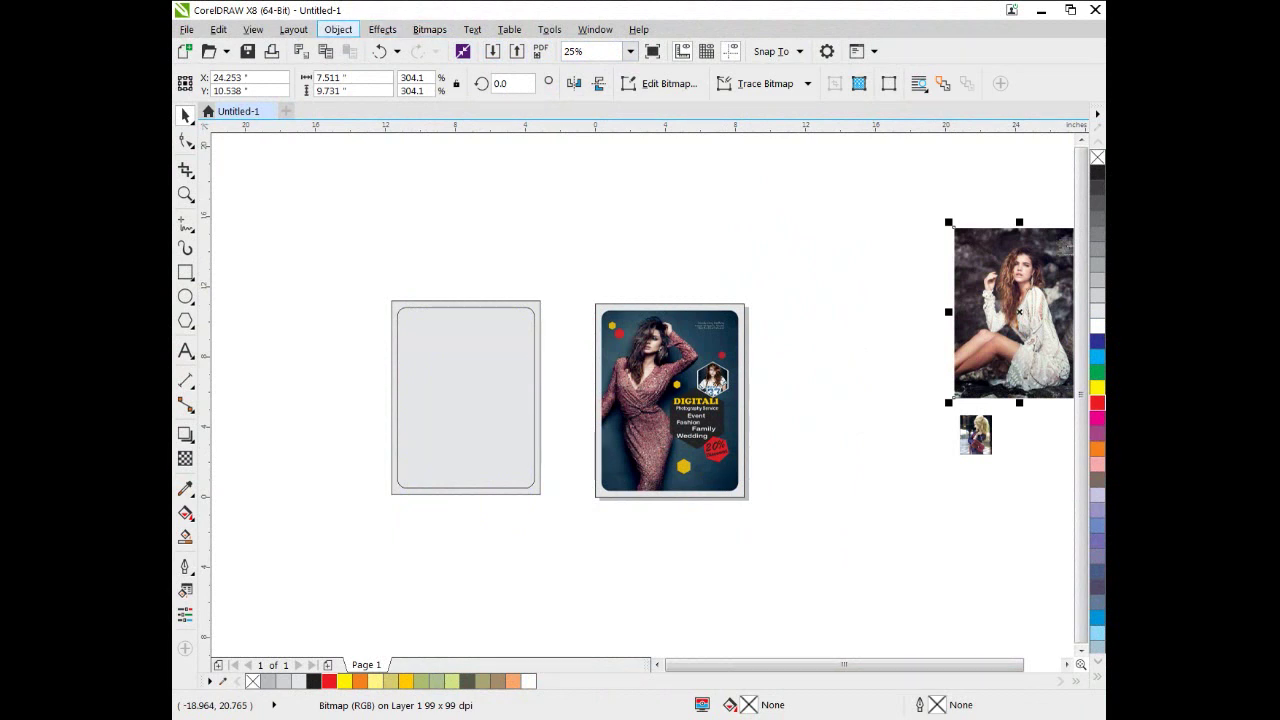
left_click(382, 29)
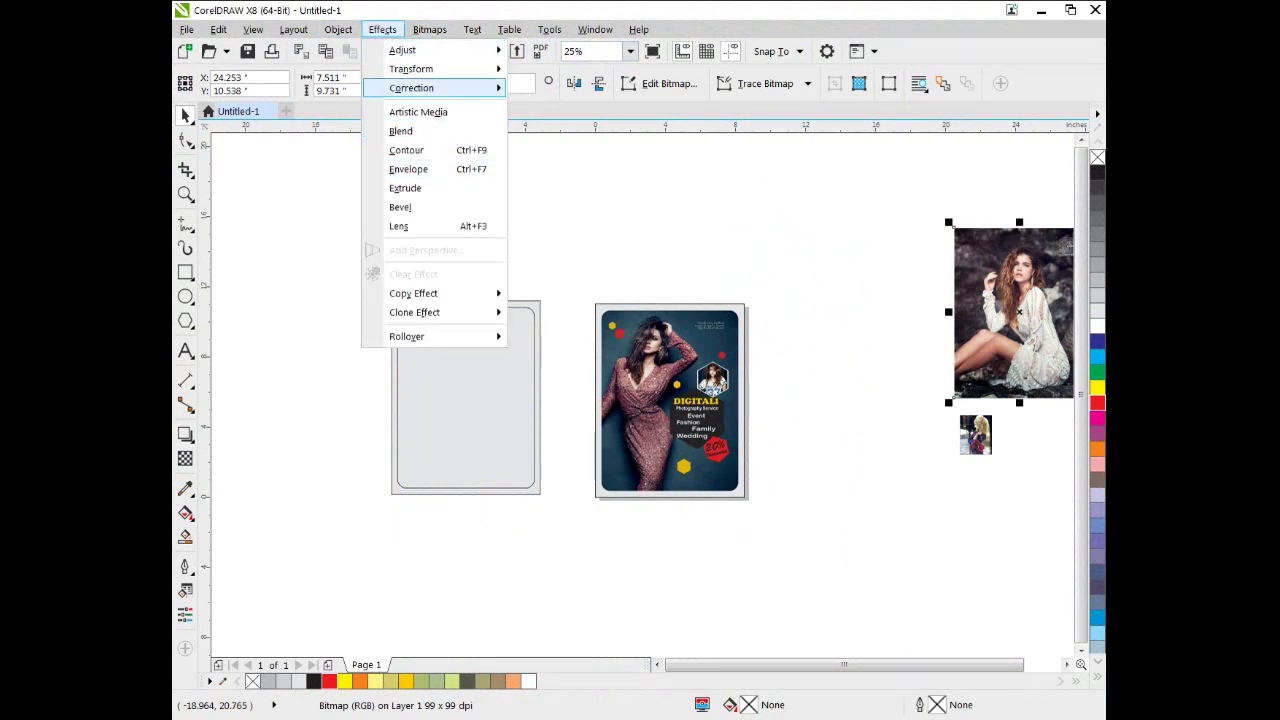
mouse_move(338, 29)
mouse_move(366, 179)
left_click(600, 179)
left_click(465, 400)
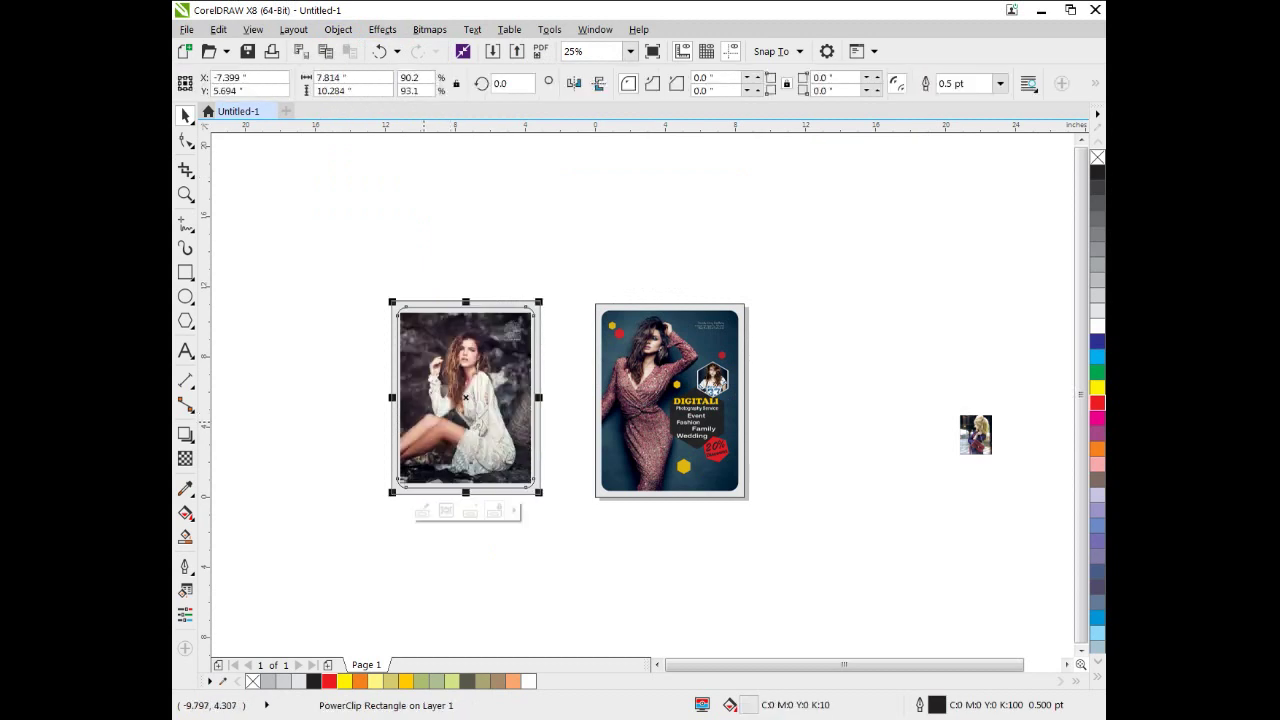
scroll(424, 422, "up", 1)
left_click(466, 577)
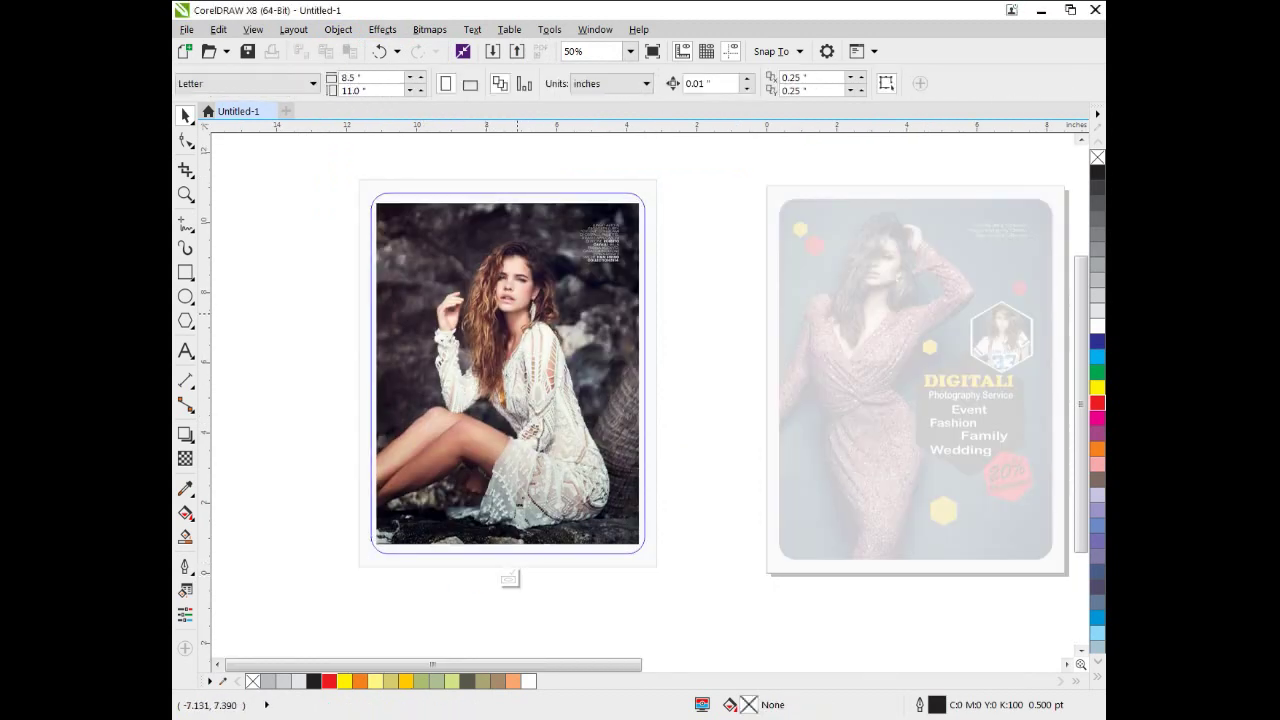
key("ctrl+t")
left_click(557, 308)
left_click(557, 307)
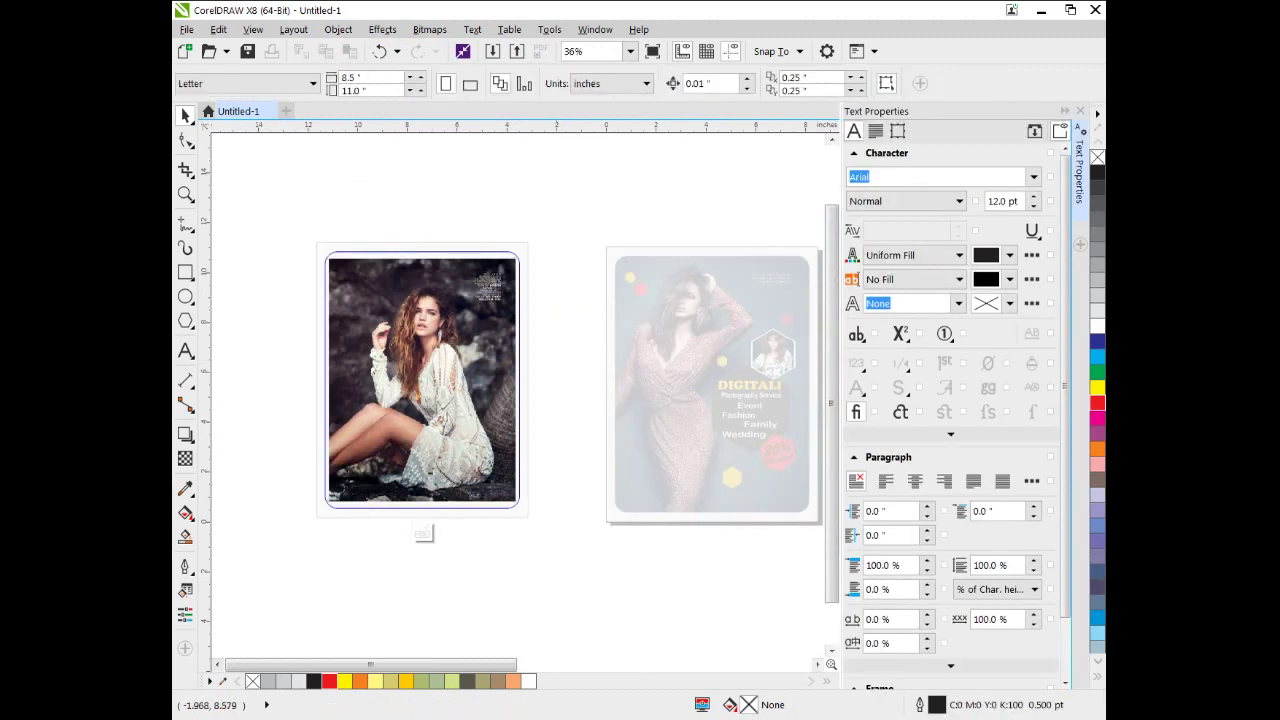
left_click(1080, 111)
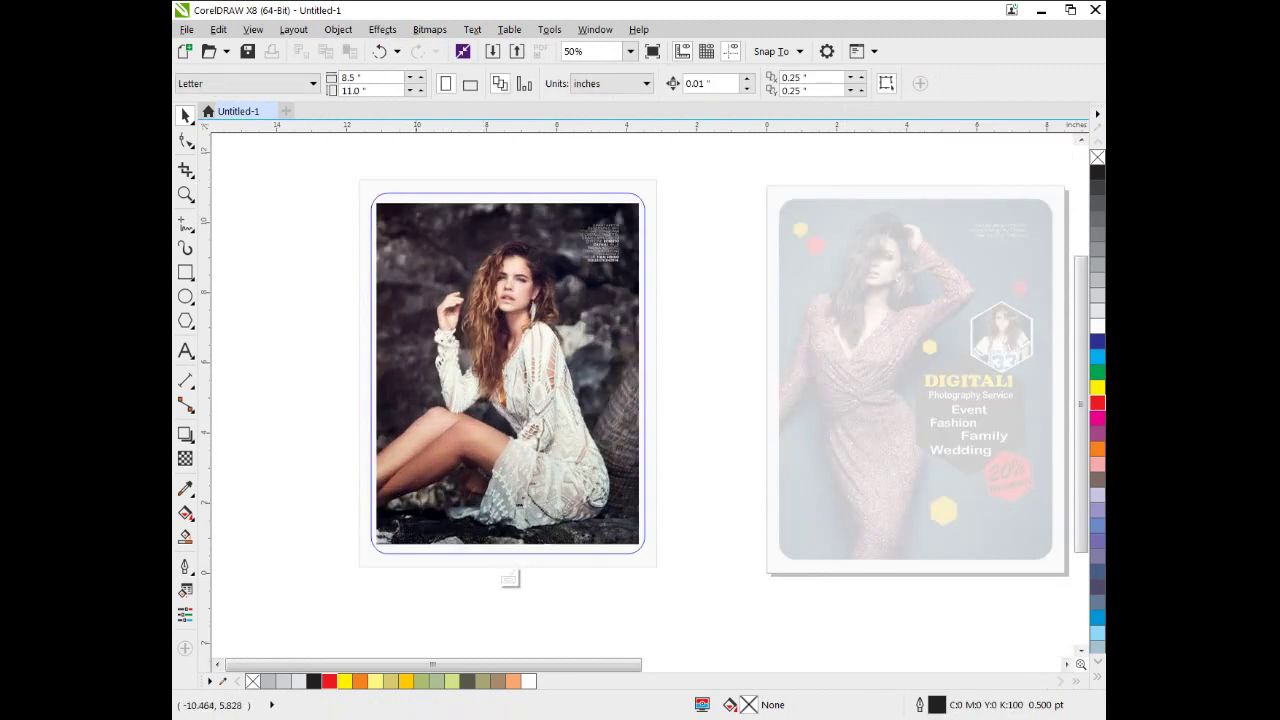
Enlarge the clipped photo to about 9.4 × 11.5 in, position it to cover the whole rounded frame, and finish editing the contents
left_click(485, 345)
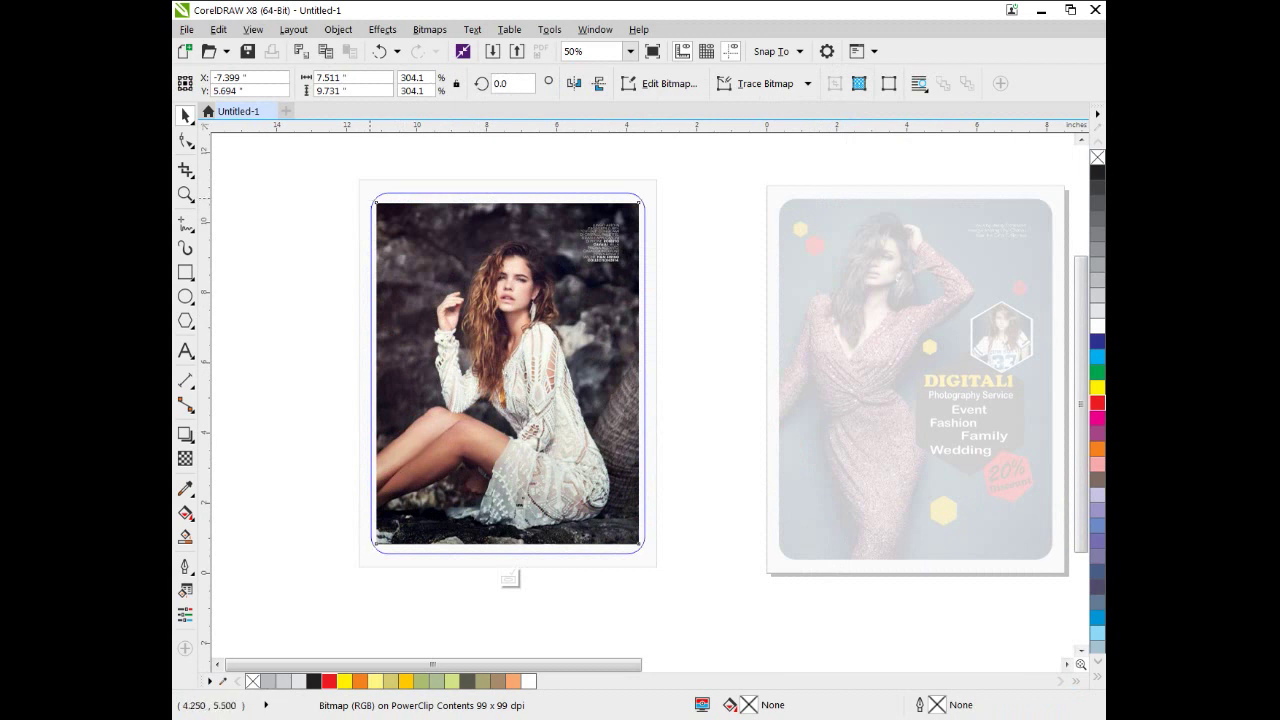
left_click_drag(371, 198, 353, 175)
left_click_drag(643, 549, 659, 568)
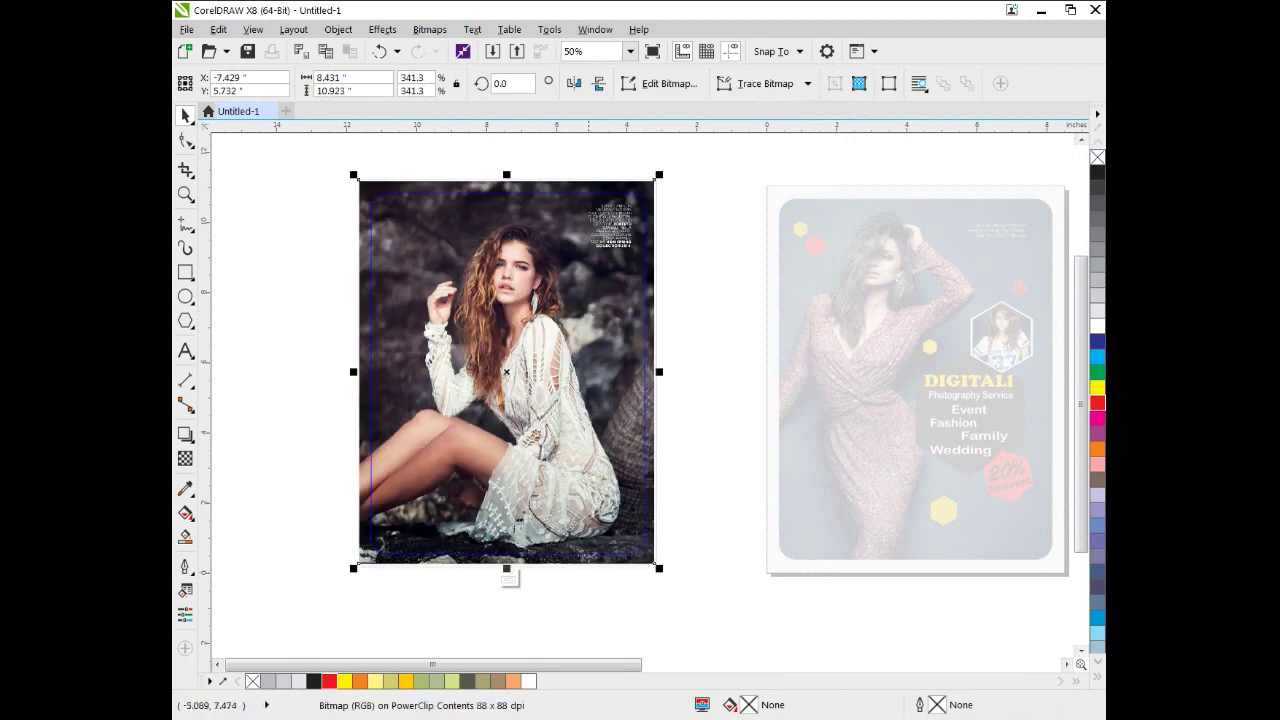
left_click_drag(505, 175, 513, 155)
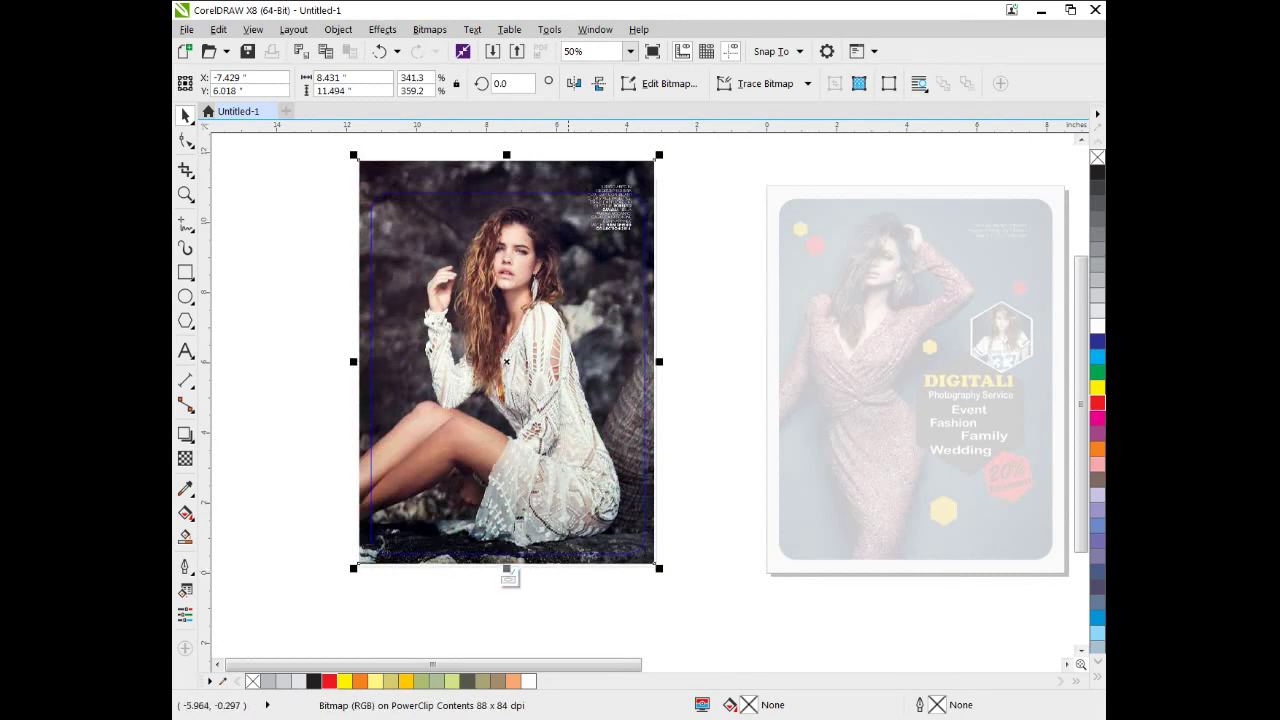
left_click_drag(659, 362, 671, 362)
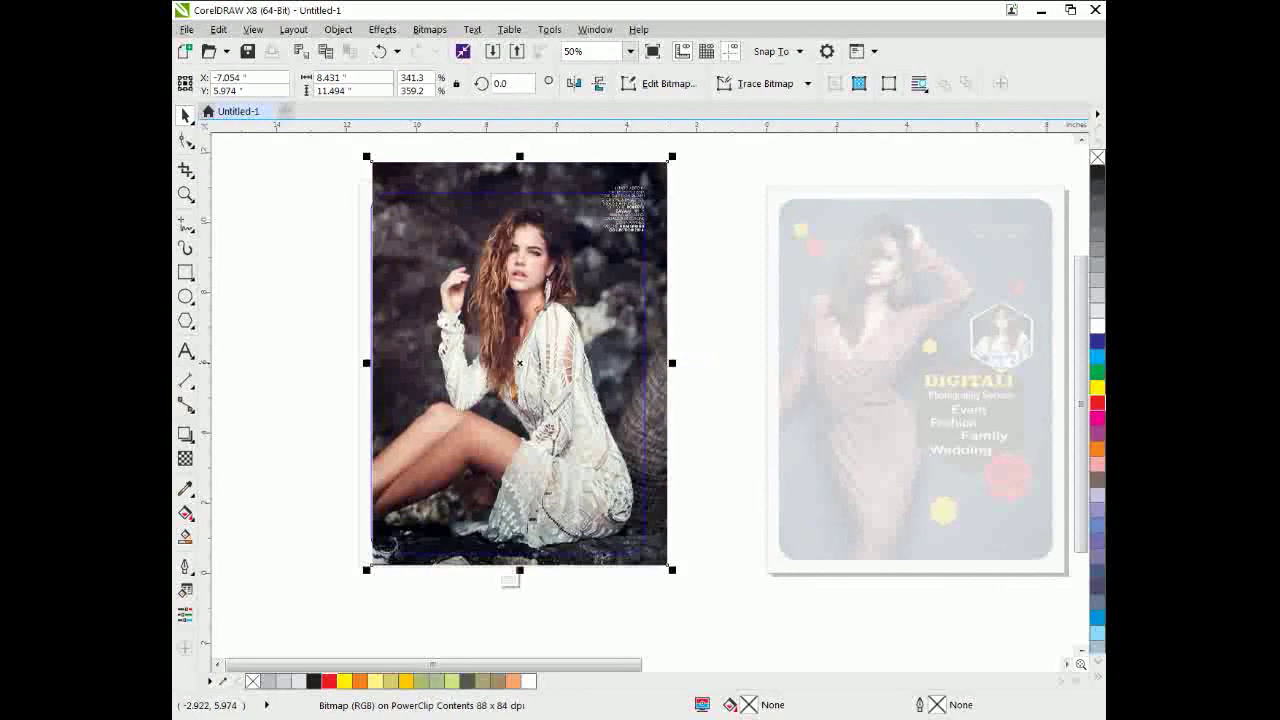
left_click_drag(366, 362, 333, 362)
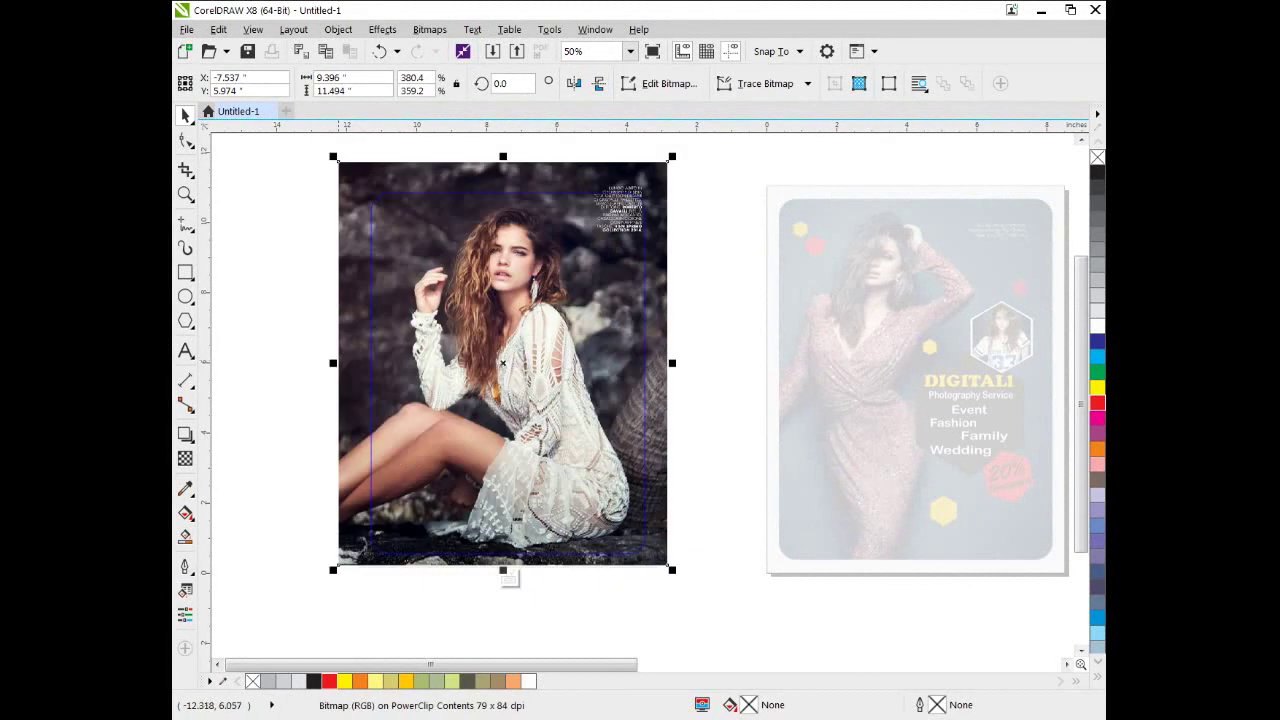
left_click_drag(672, 363, 633, 349)
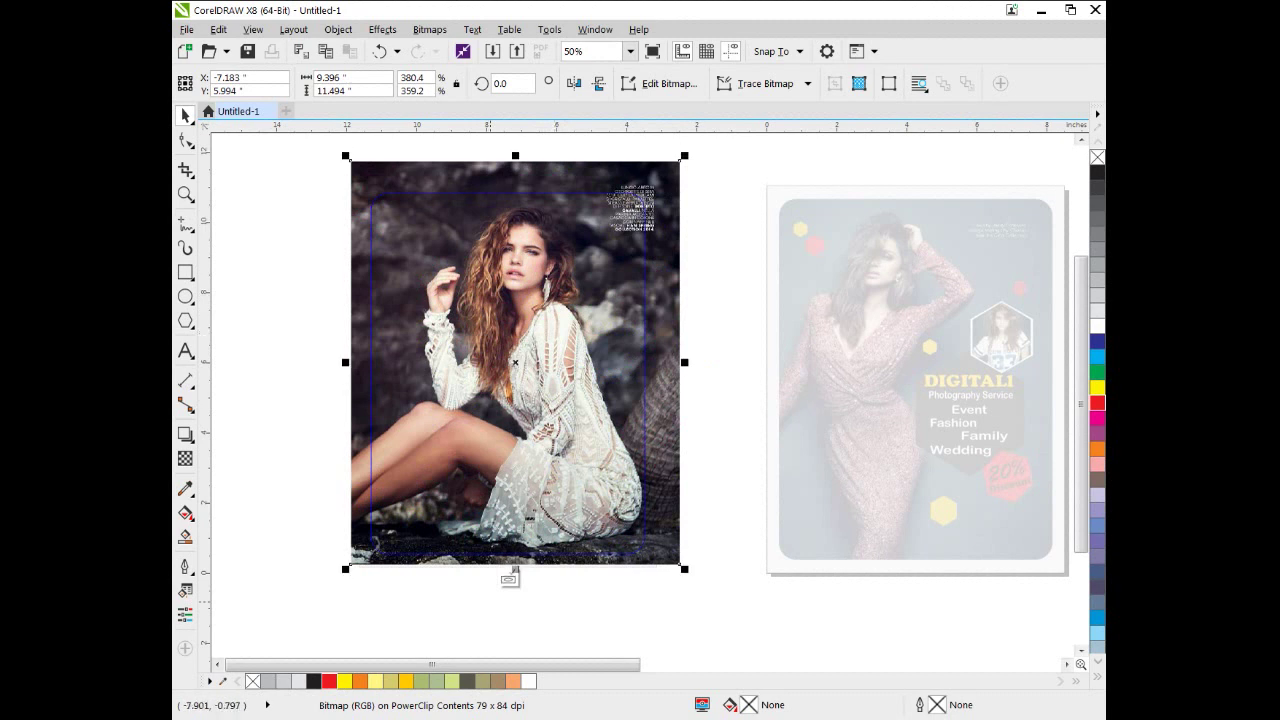
left_click(510, 579)
left_click(708, 385)
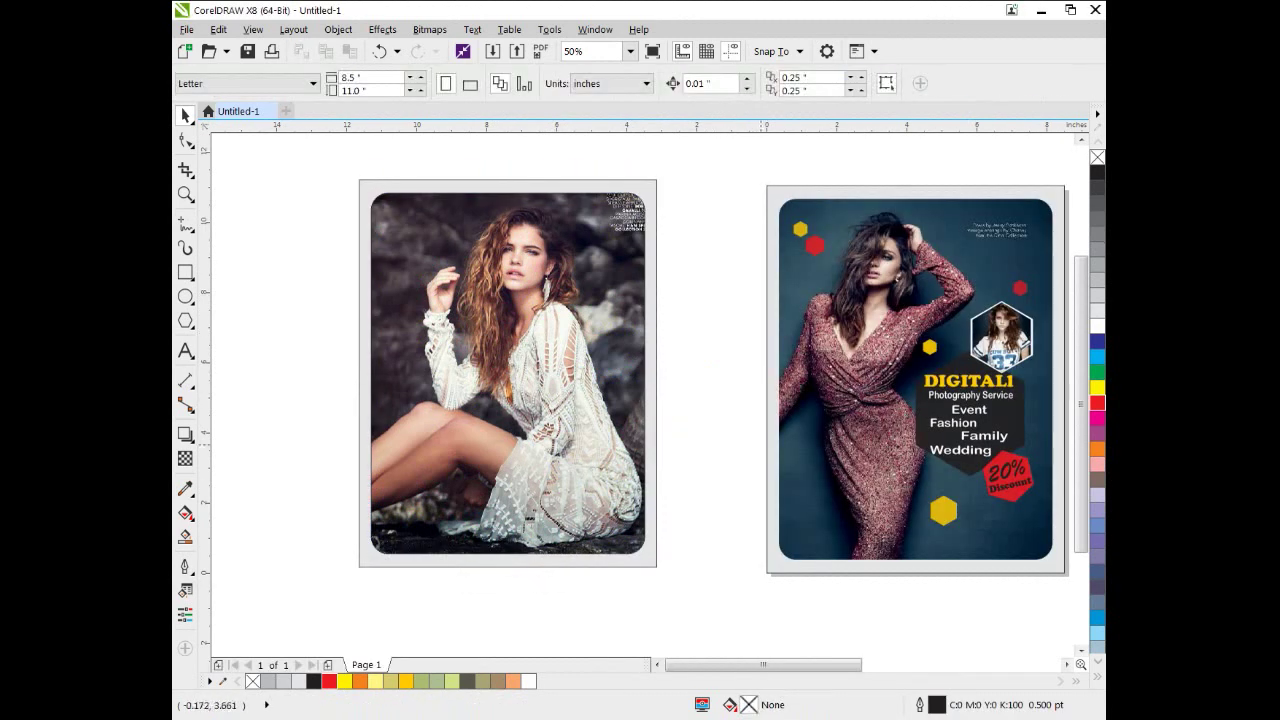
Move the 9$ price text off the edge of the black circle badge beside the layouts
middle_click(761, 445)
scroll(680, 448, "down", 1)
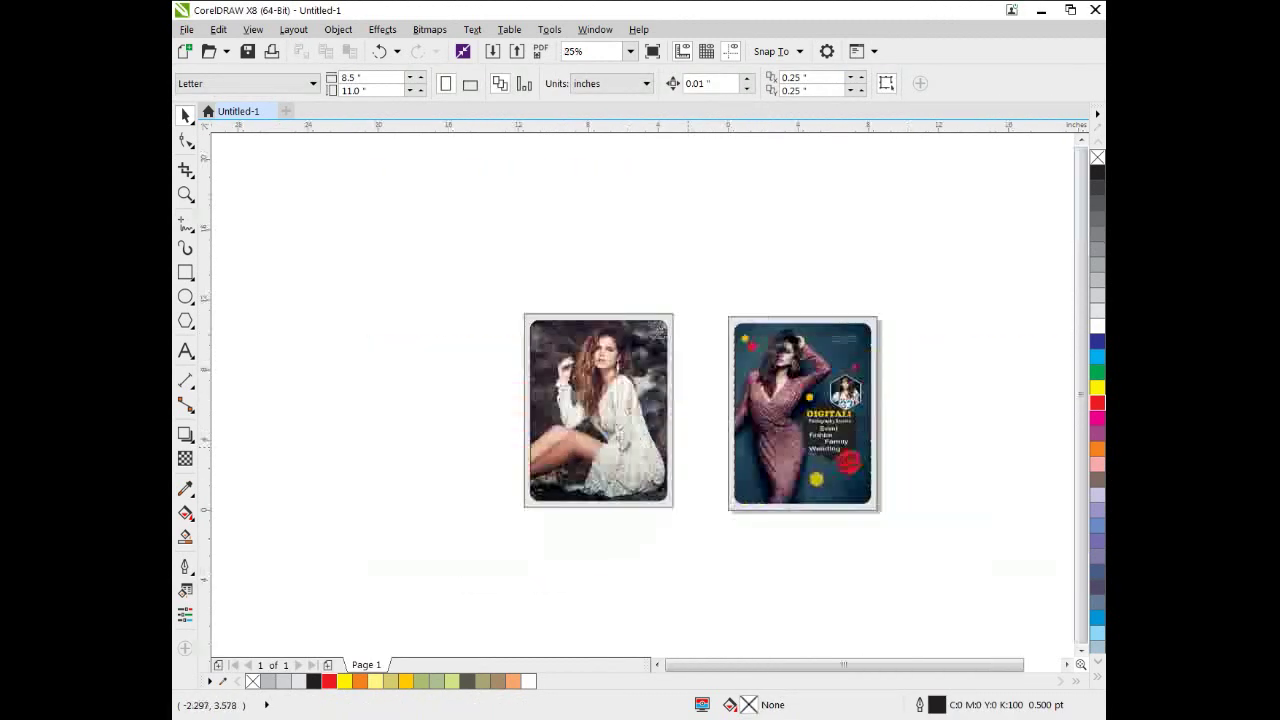
left_click_drag(688, 449, 652, 449)
left_click_drag(881, 474, 669, 446)
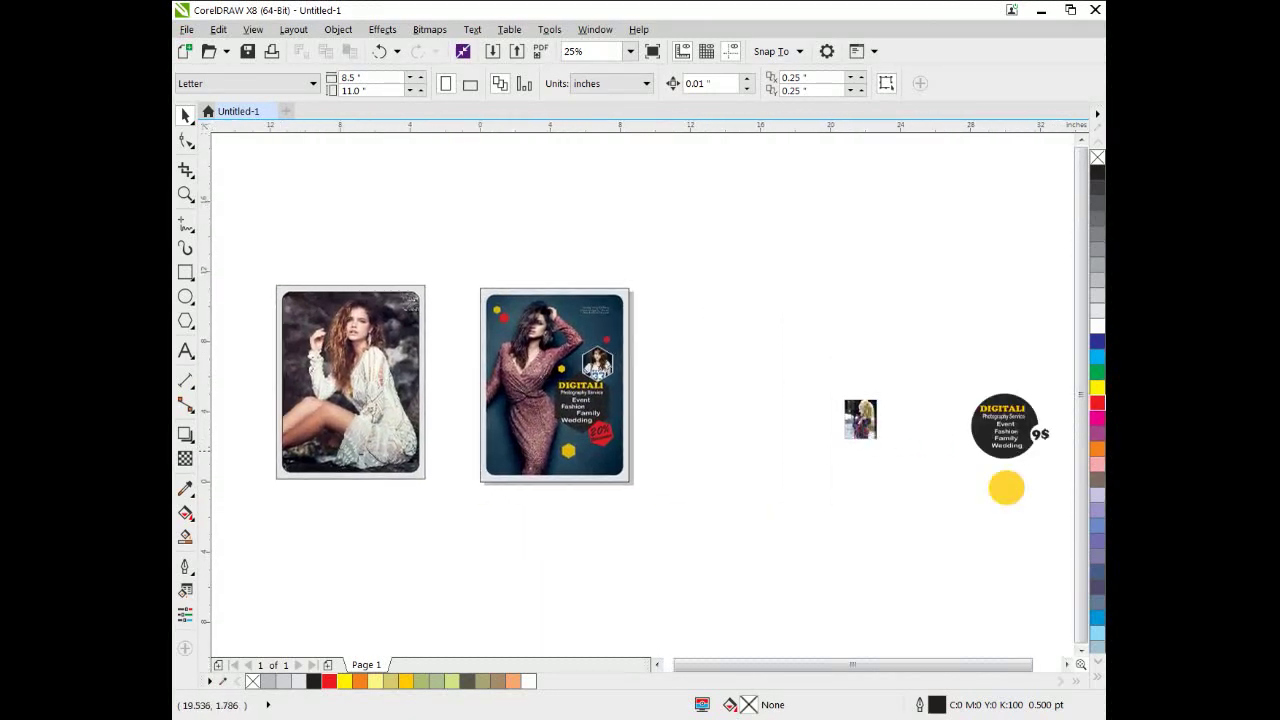
left_click(1003, 410)
scroll(988, 425, "up", 1)
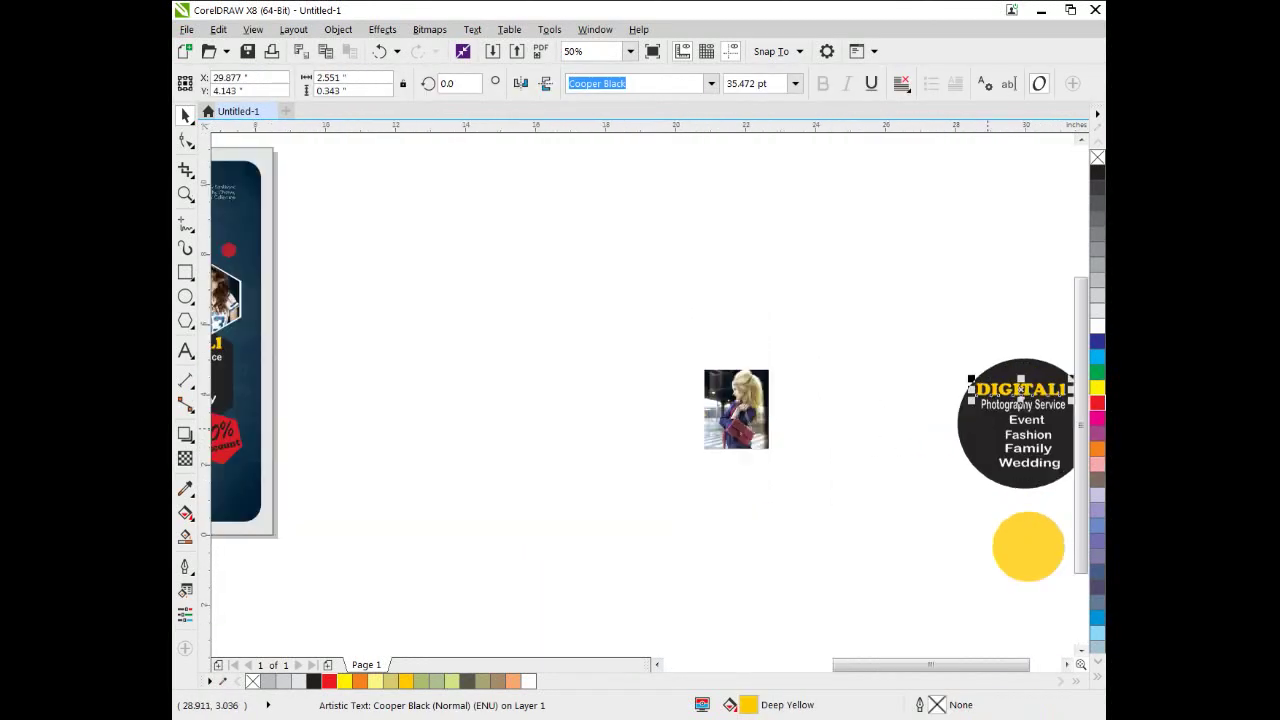
left_click(1027, 421)
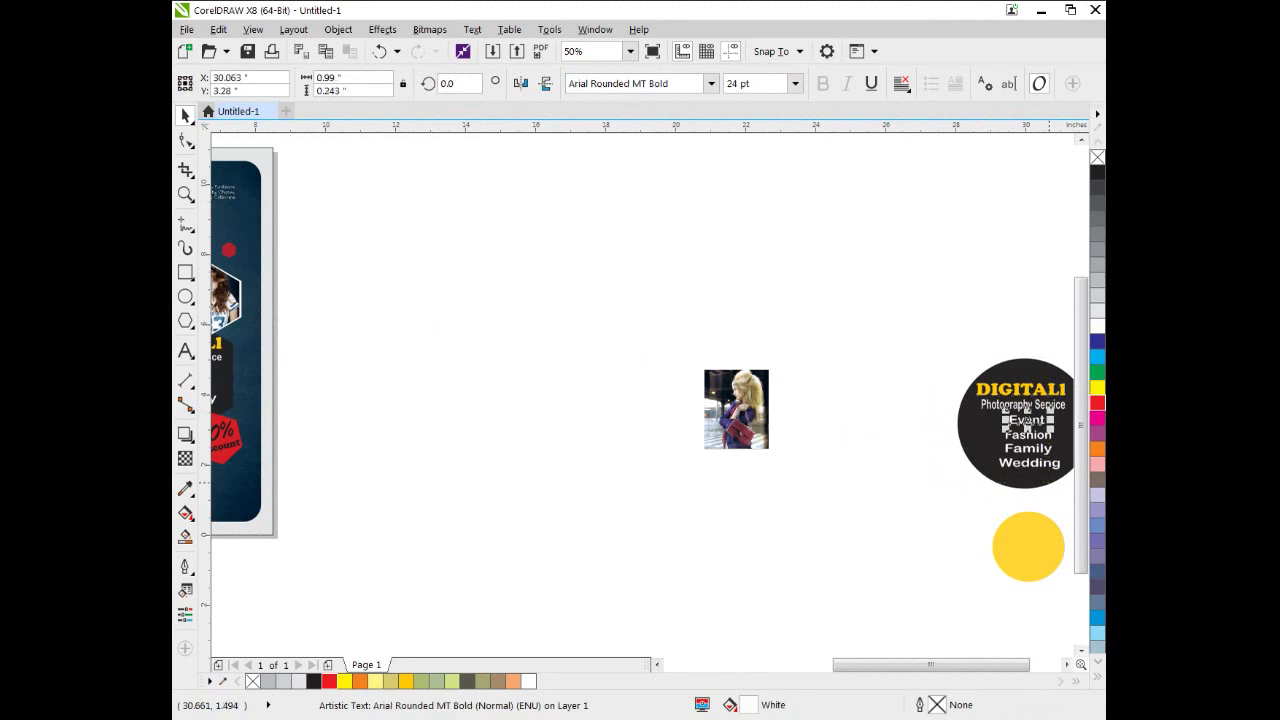
left_click(1046, 489)
left_click_drag(1046, 489, 894, 491)
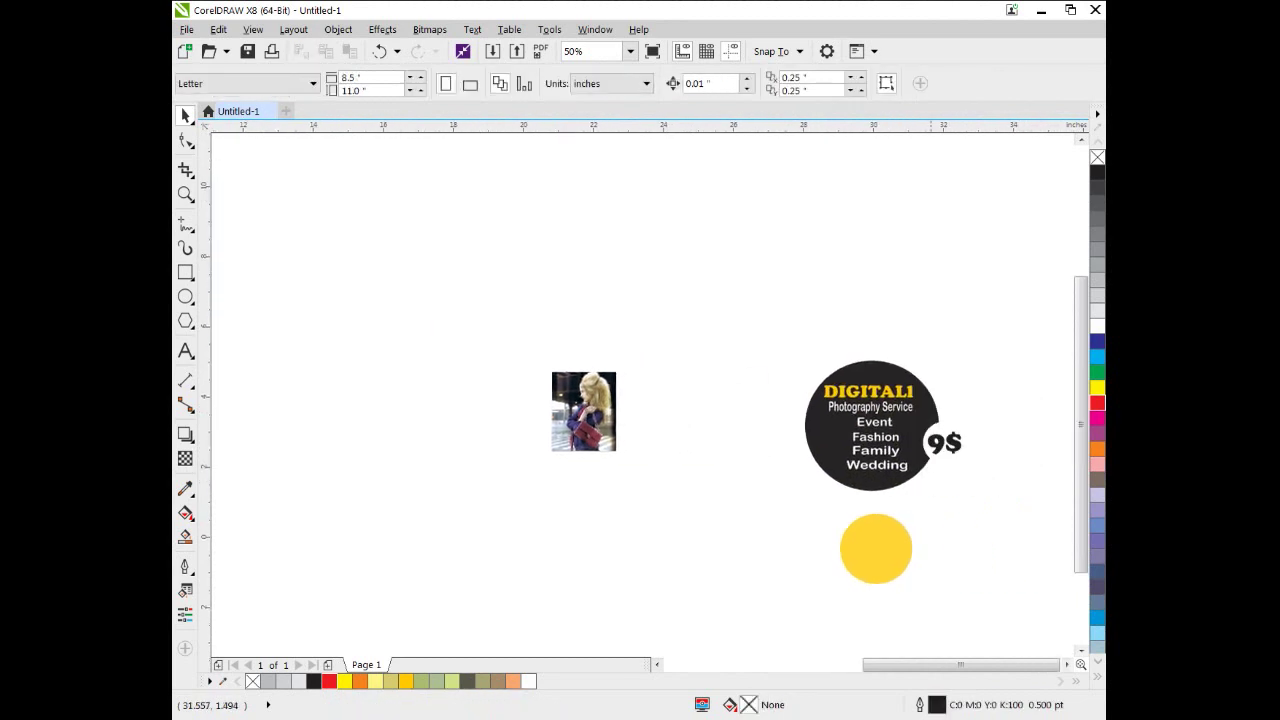
left_click_drag(960, 444, 994, 463)
Group the black circle with the DIGITAL1 heading and all the service text on it
left_click_drag(919, 490, 792, 307)
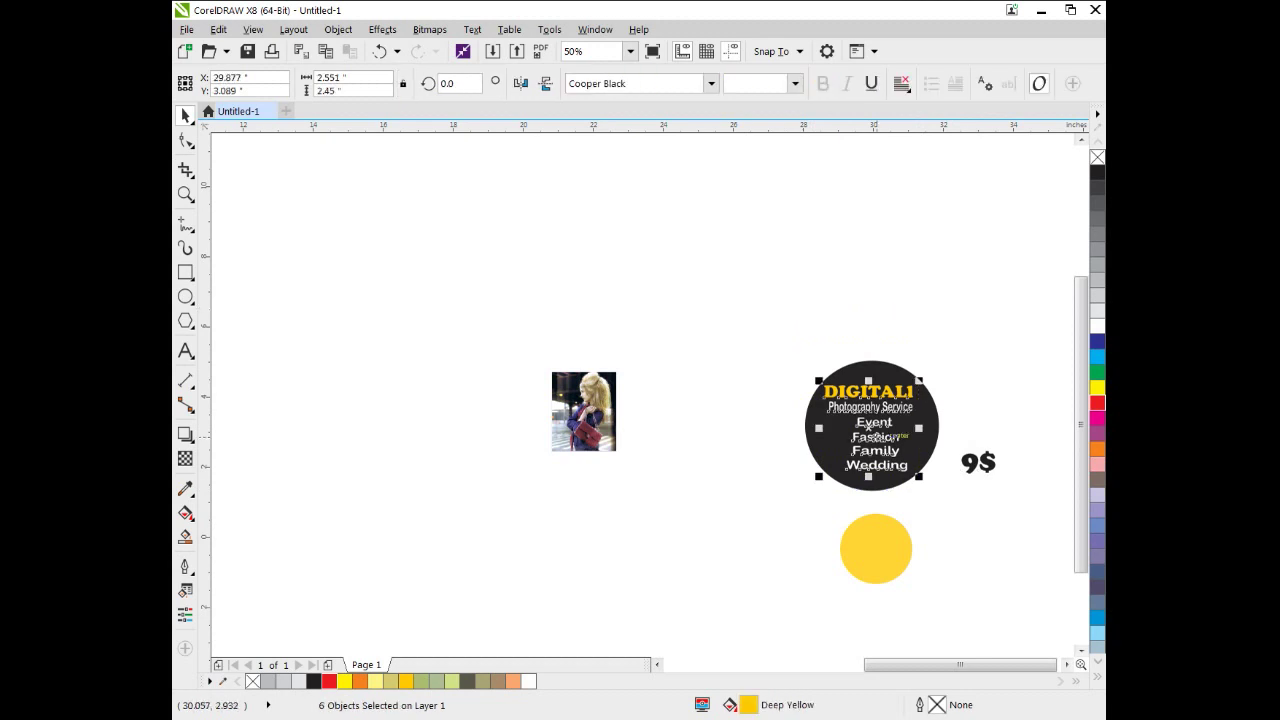
left_click_drag(879, 438, 983, 413)
left_click_drag(848, 296, 1044, 475)
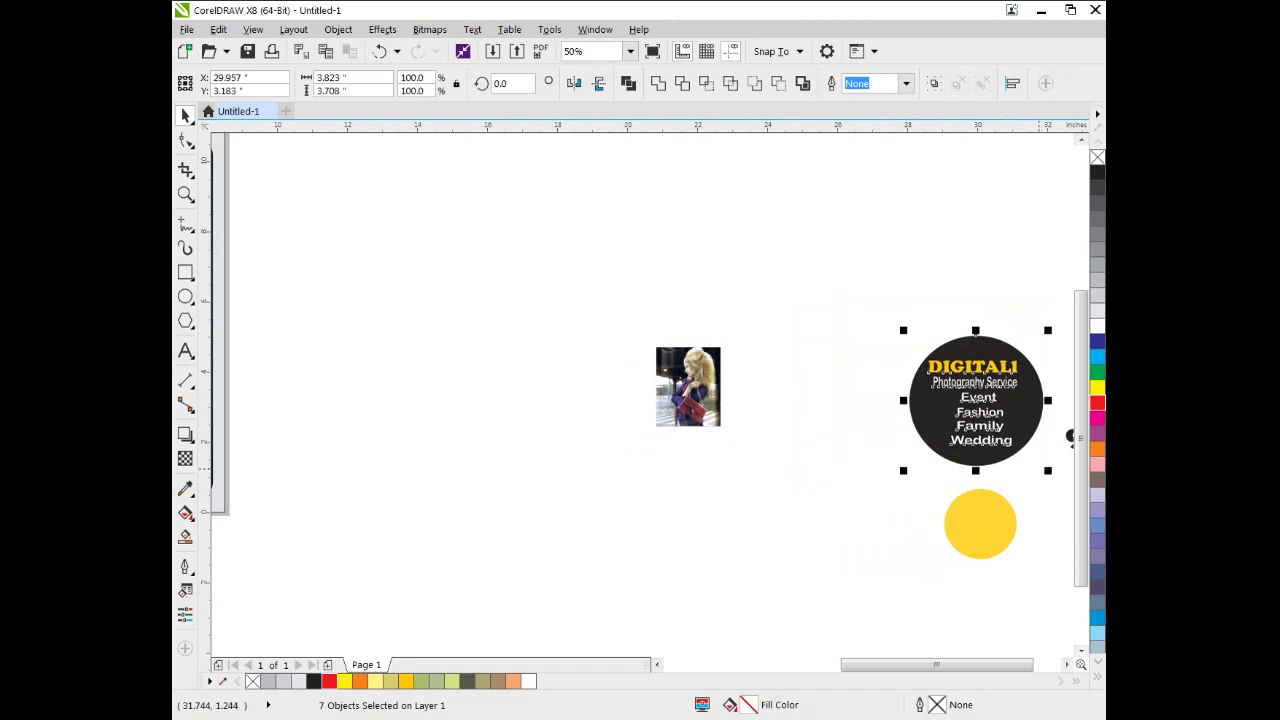
key("ctrl+g")
scroll(976, 410, "down", 1)
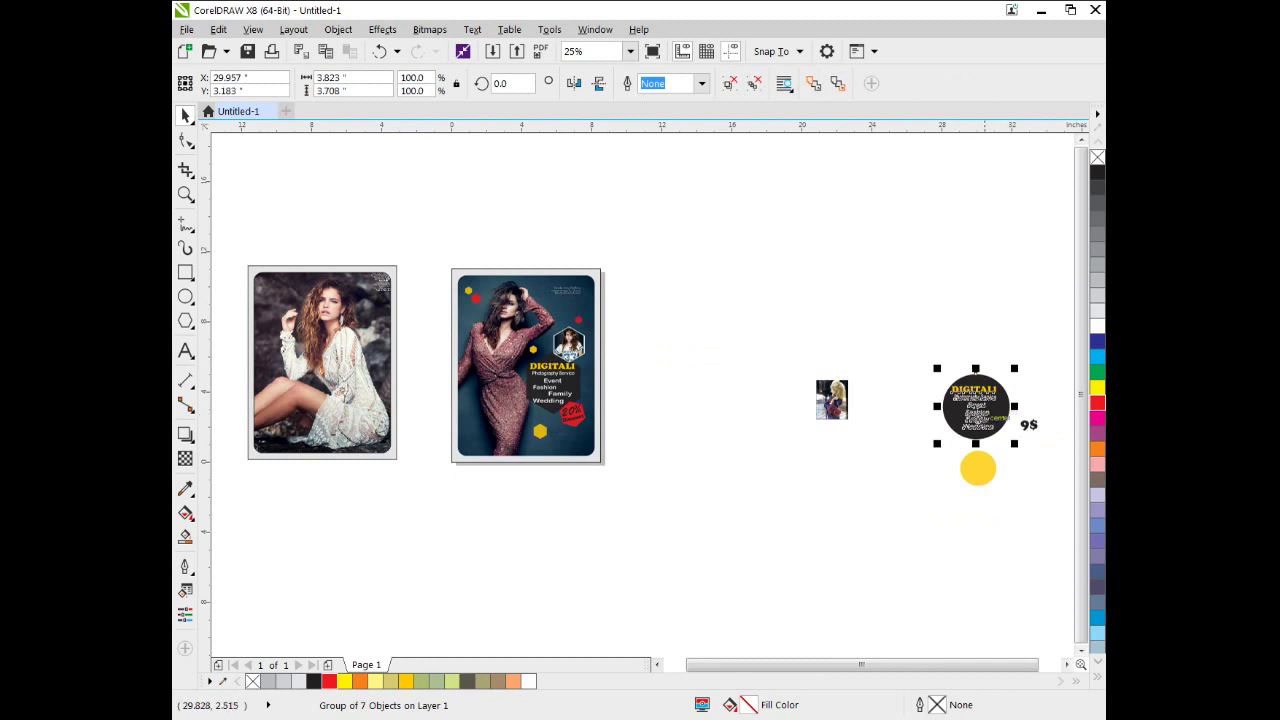
Place the grouped black badge over the woman's dress on the second flyer, then shift it slightly up and to the left
left_click_drag(998, 408, 334, 397)
scroll(232, 394, "up", 1)
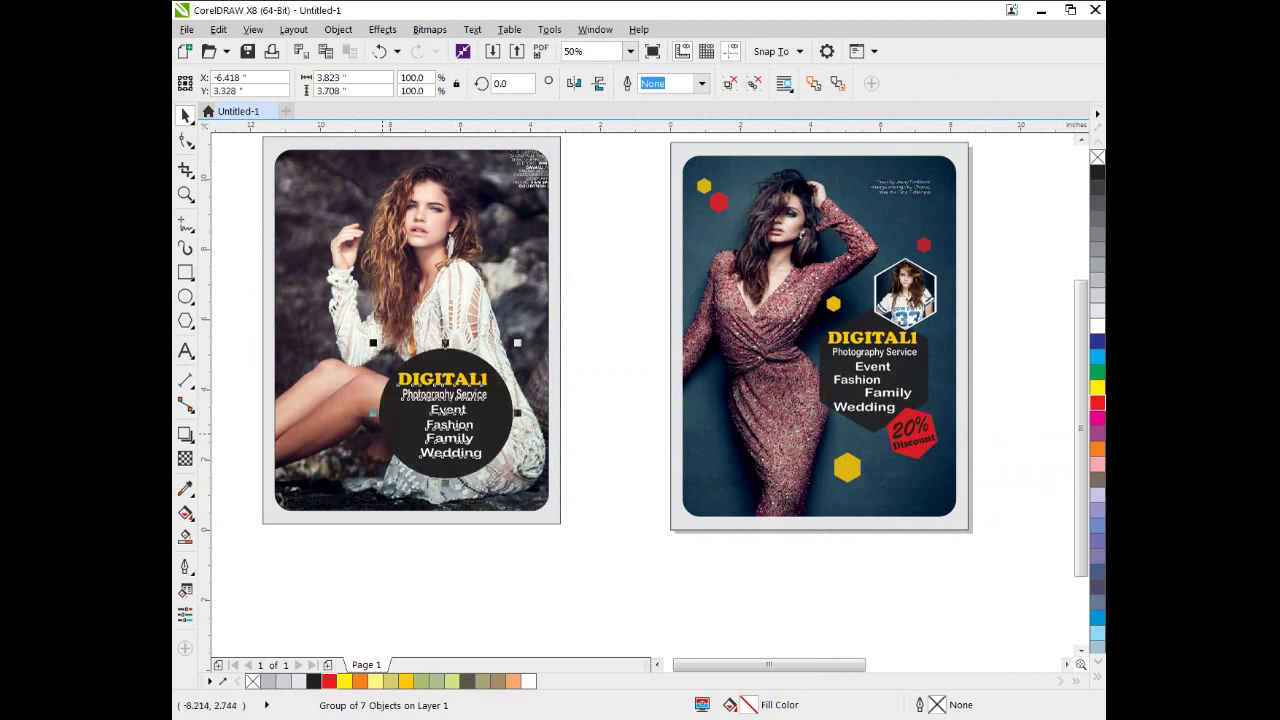
left_click(636, 487)
left_click_drag(436, 447, 510, 483)
scroll(510, 483, "up", 1)
left_click_drag(590, 465, 672, 466)
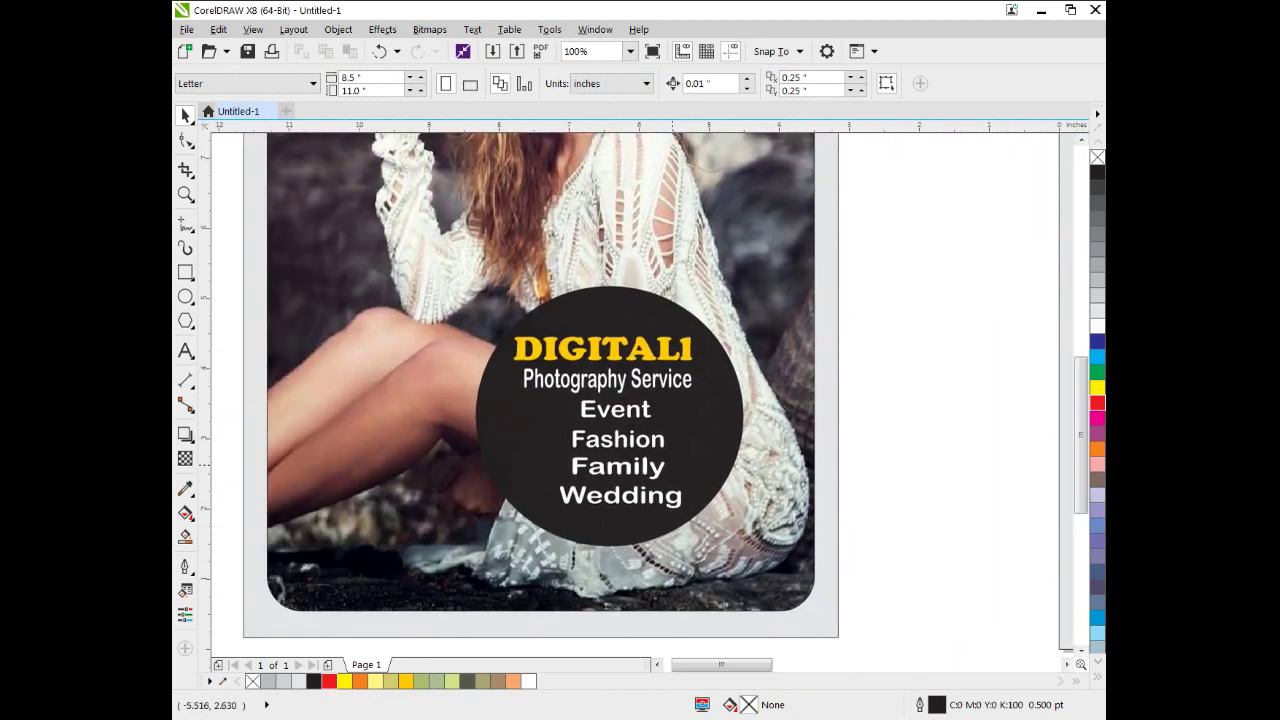
scroll(671, 465, "down", 1)
left_click_drag(637, 412, 620, 400)
left_click(802, 338)
left_click_drag(702, 444, 715, 440)
scroll(760, 403, "down", 2)
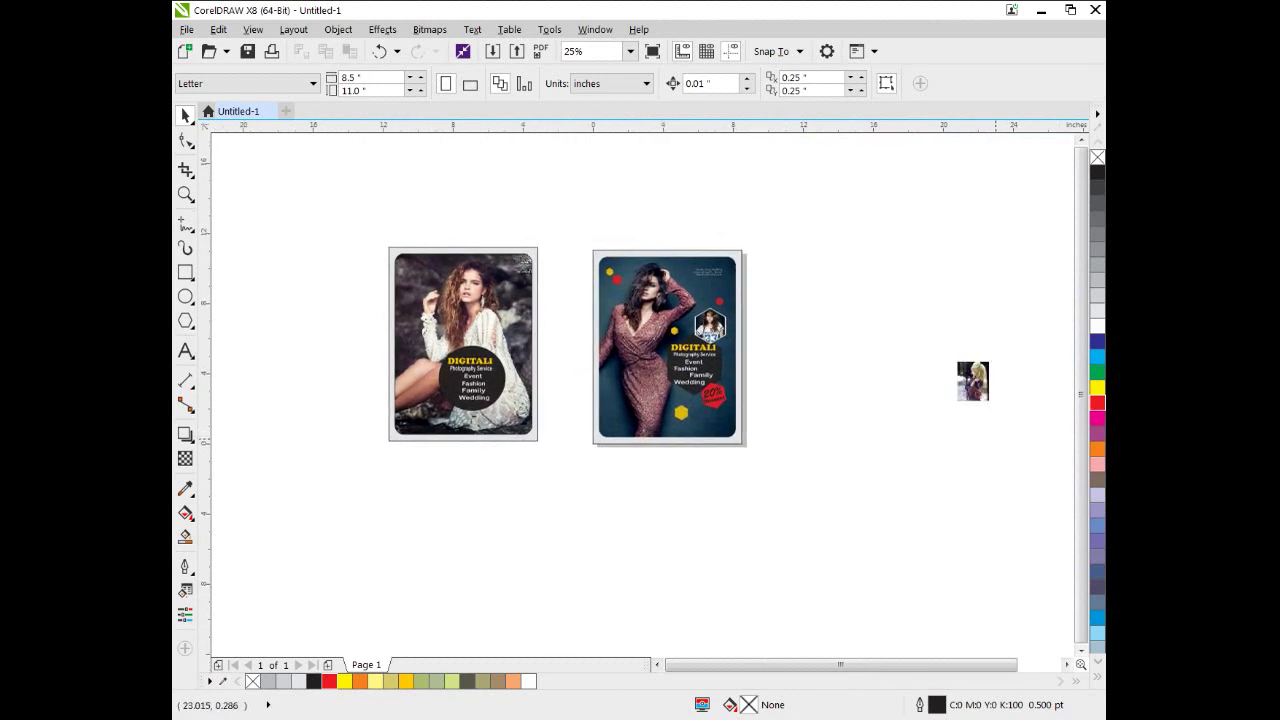
Place the yellow circle on the second flyer so it touches the black badge's lower left edge
left_click_drag(996, 438, 862, 441)
left_click_drag(948, 423, 1043, 508)
left_click_drag(984, 452, 348, 423)
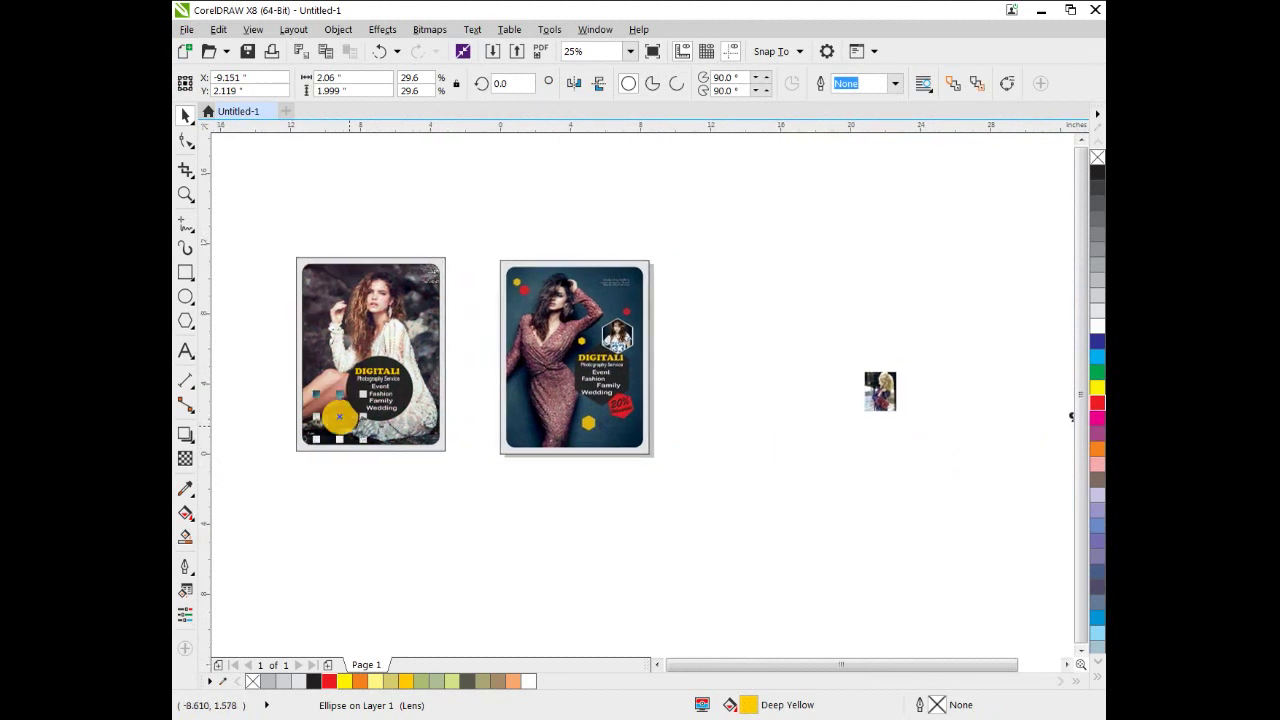
scroll(340, 441, "up", 2)
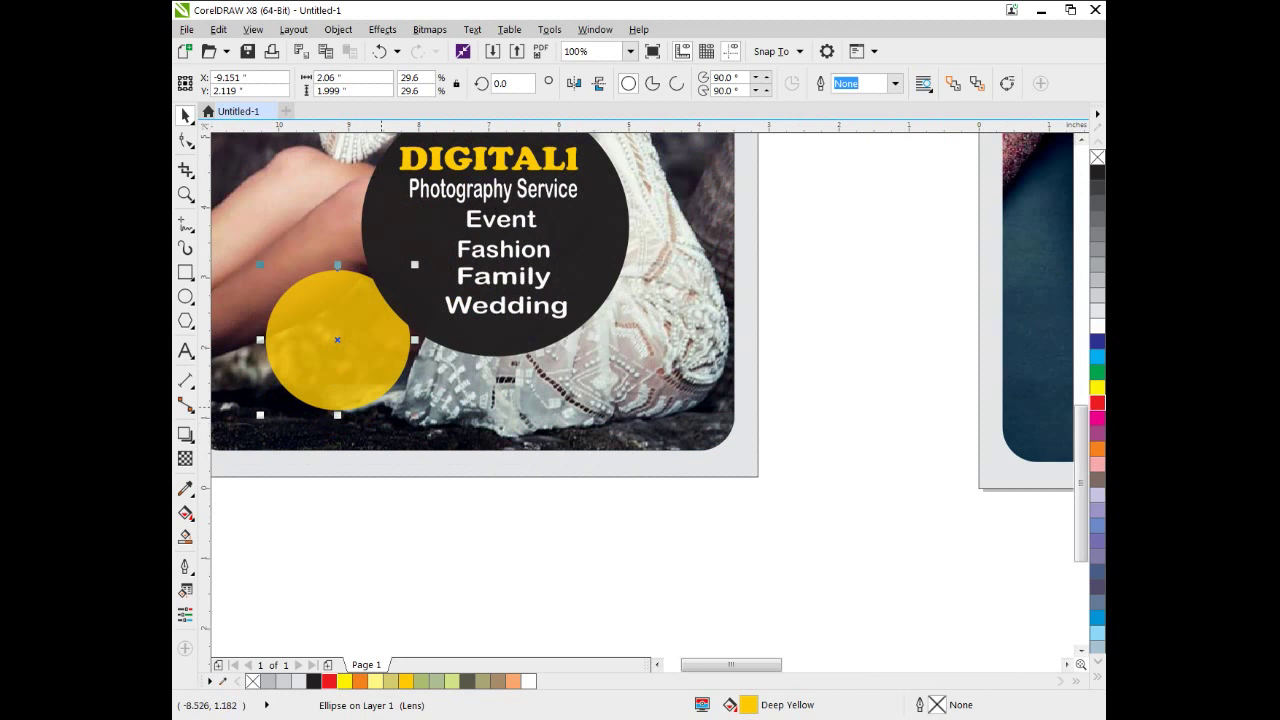
scroll(398, 377, "down", 2)
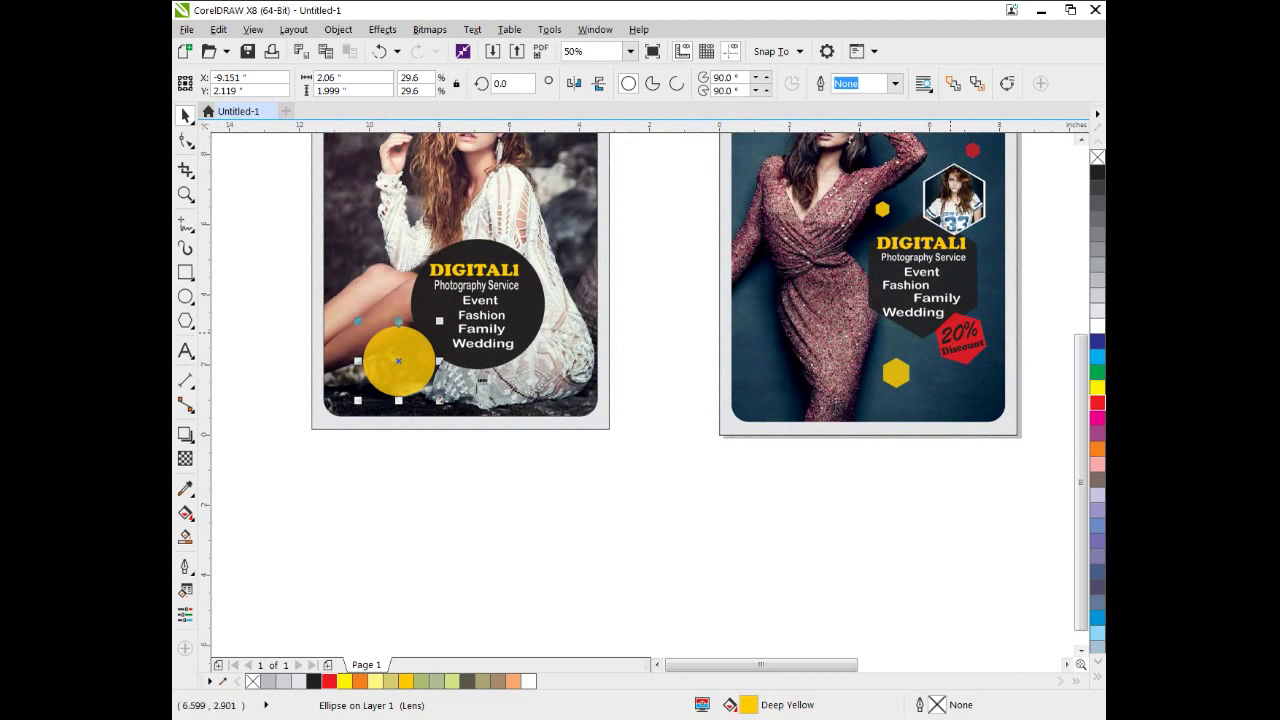
Ungroup the first flyer's red discount badge and place its "20%" and "Discount" texts on the yellow circle
left_click(950, 333)
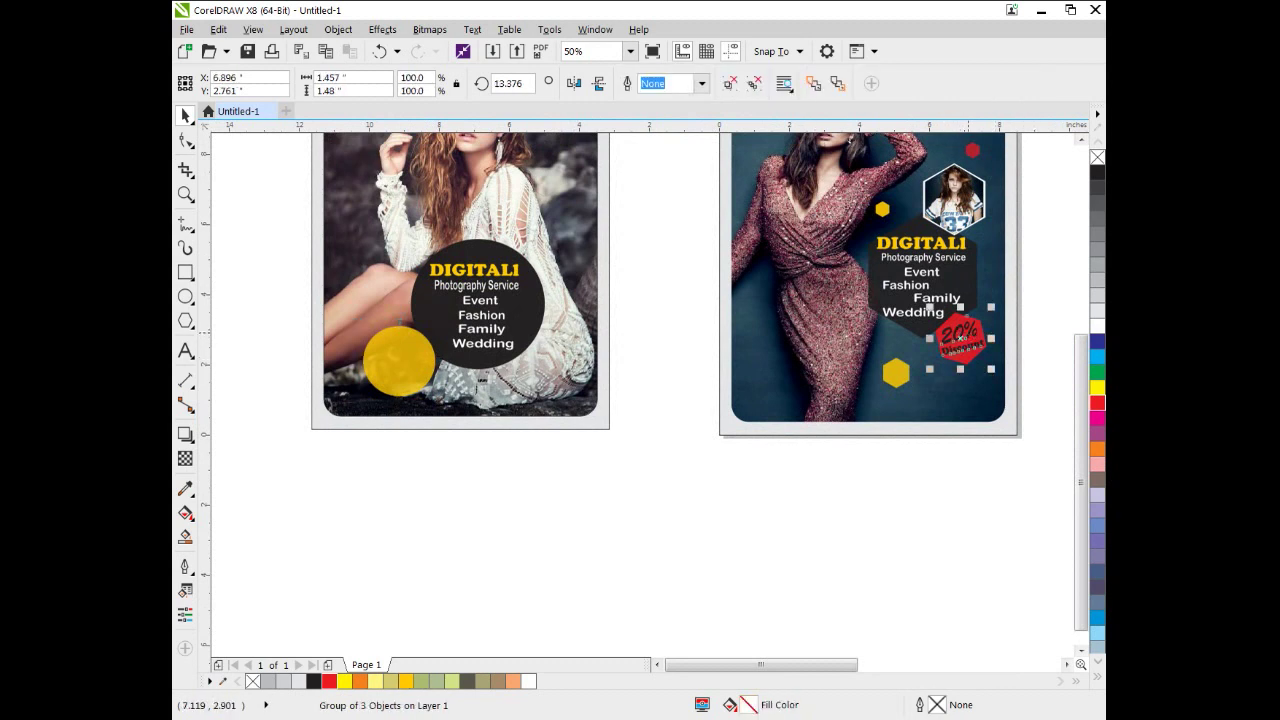
key("ctrl+u")
left_click(935, 316)
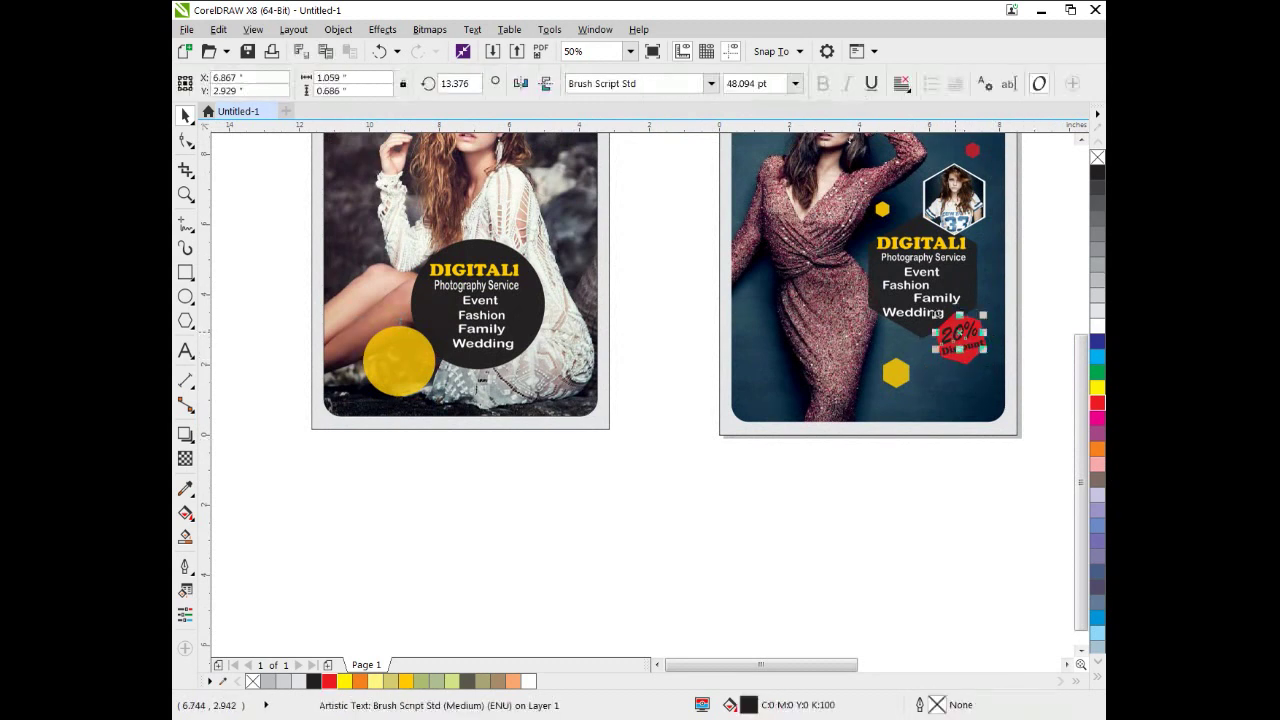
left_click(968, 346)
left_click(951, 345, "shift")
left_click_drag(951, 345, 402, 366)
scroll(402, 366, "up", 2)
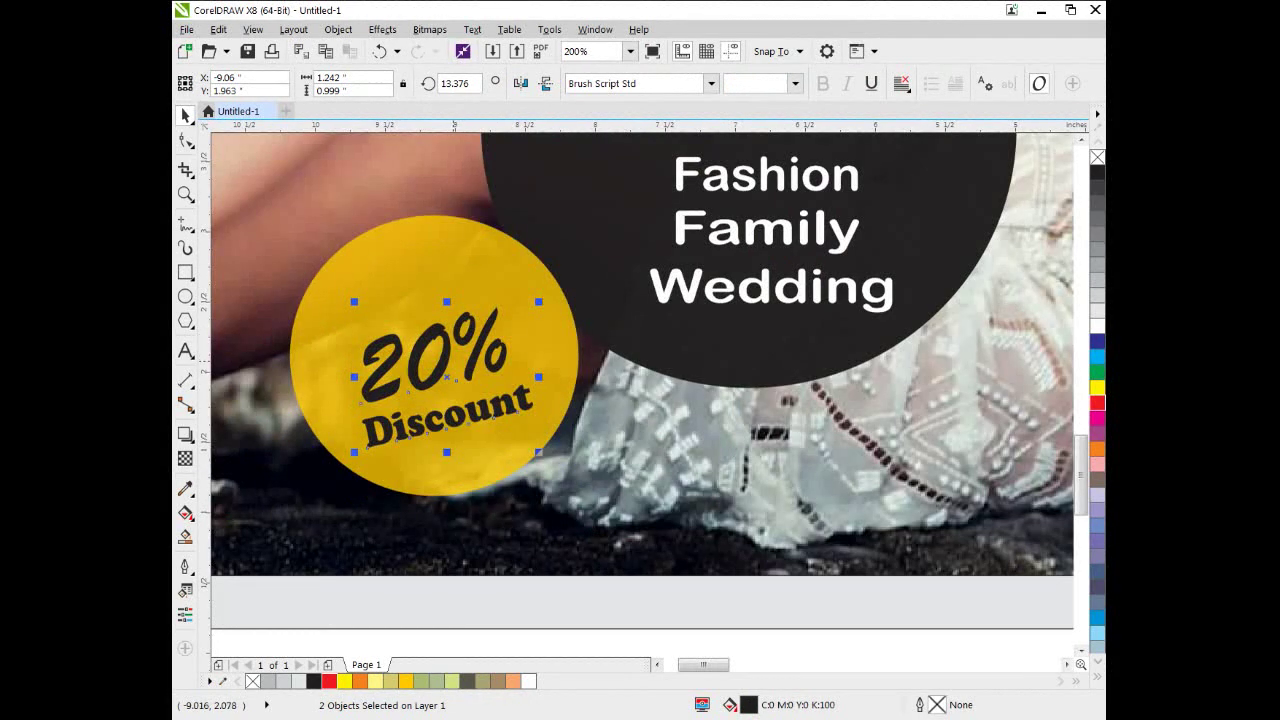
key("ctrl+t")
scroll(212, 396, "down", 1)
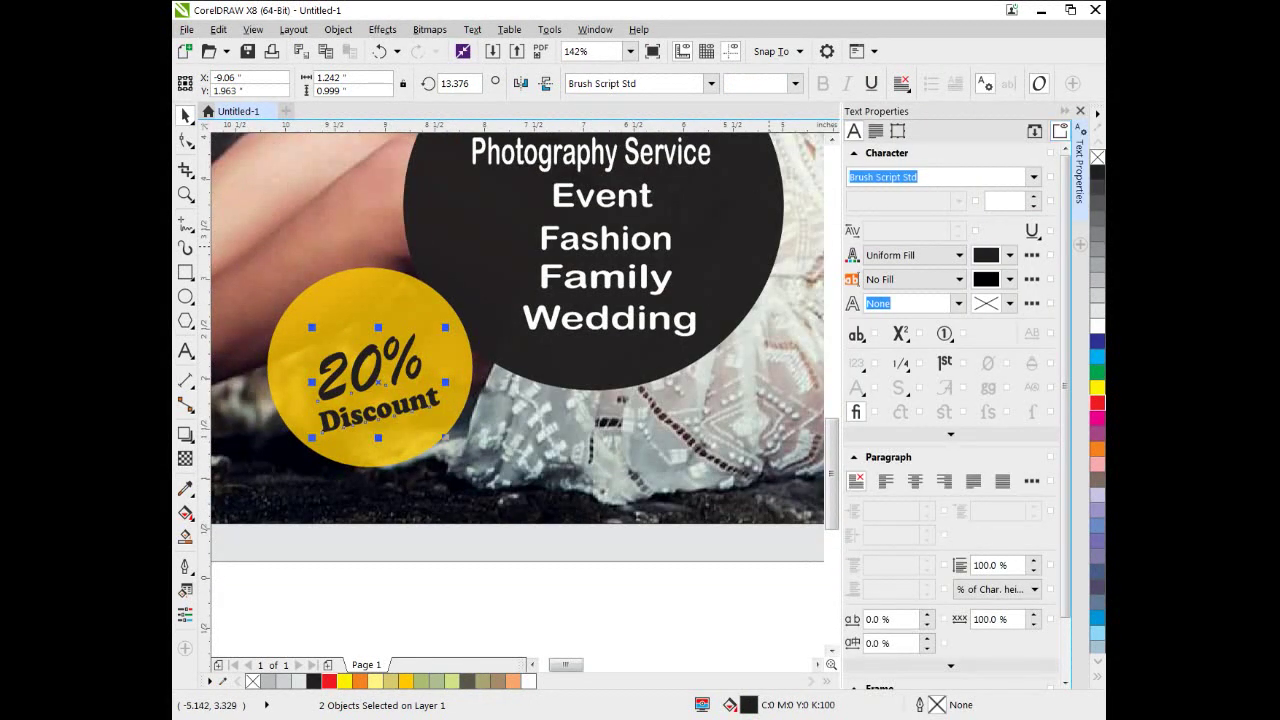
key("ctrl+t")
scroll(215, 396, "up", 1)
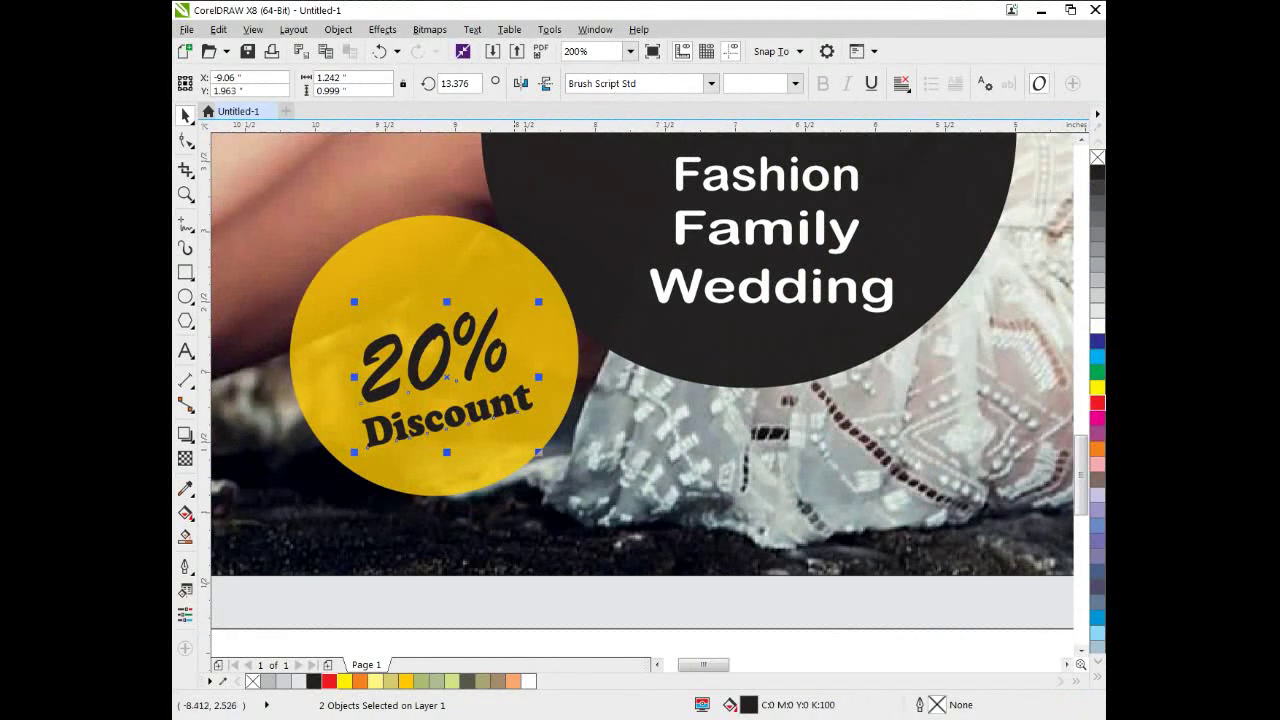
Enlarge the "20%" and "Discount" texts together on the yellow circle to about 1.59 by 1.28 inches
left_click_drag(539, 301, 583, 262)
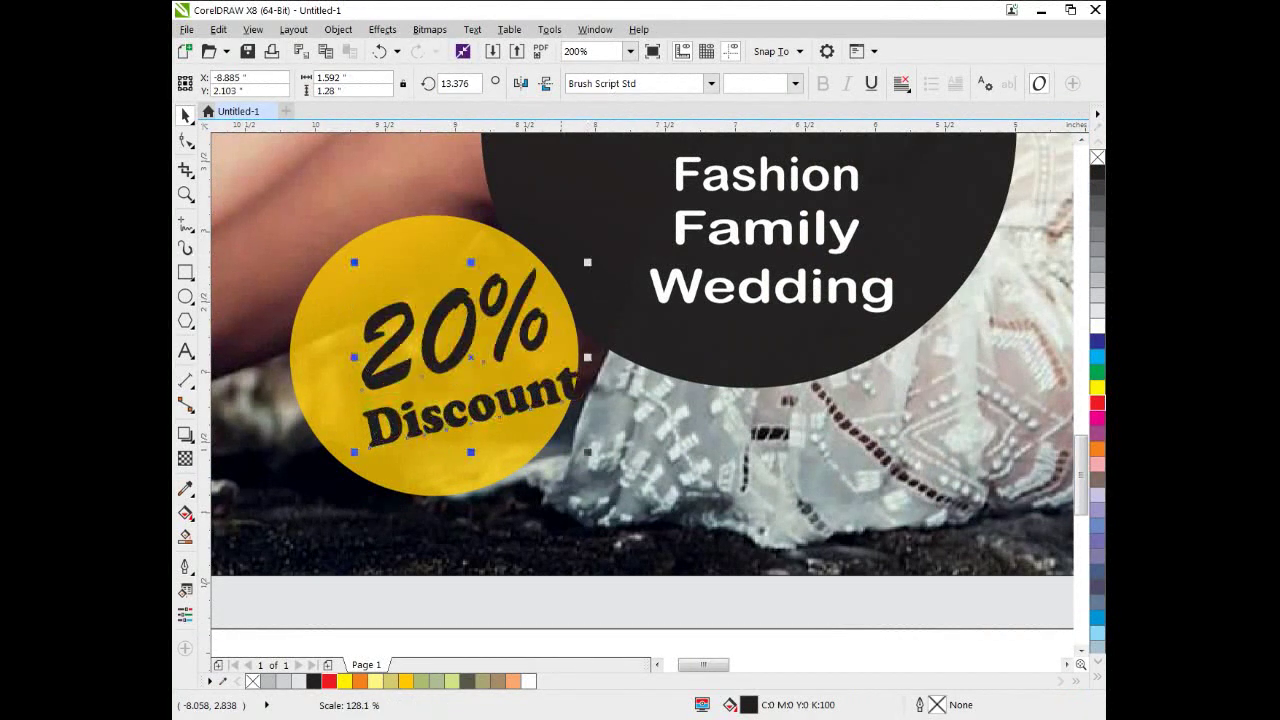
mouse_move(438, 355)
left_mouse_down()
mouse_move(451, 342)
mouse_move(420, 347)
left_mouse_up()
key("ctrl+z")
key("ctrl+z")
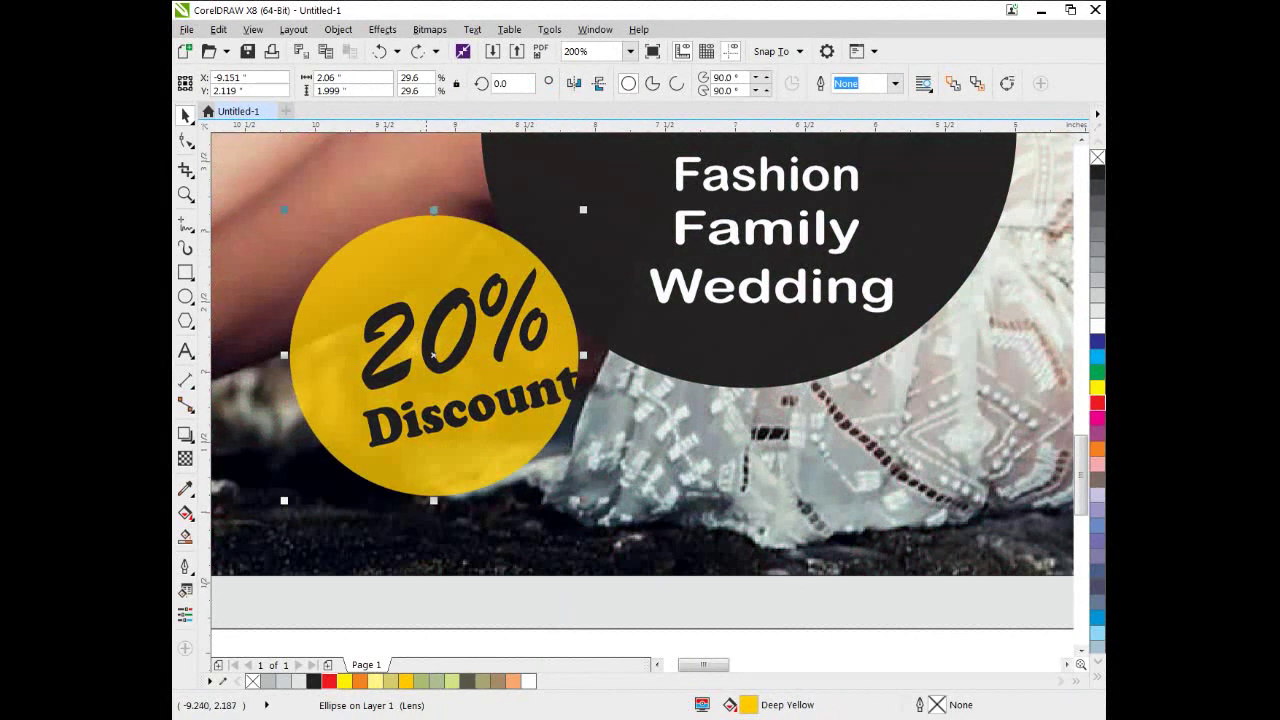
left_click(437, 368)
left_click(473, 407)
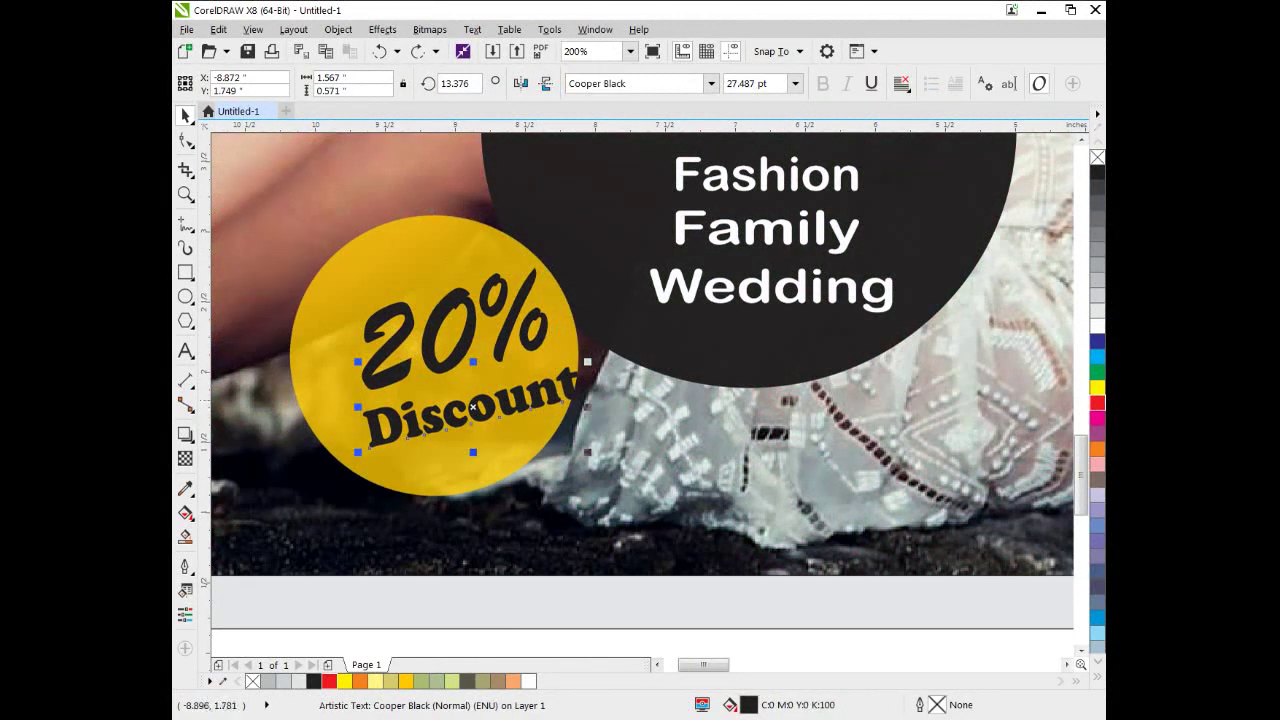
left_click(432, 381, "shift")
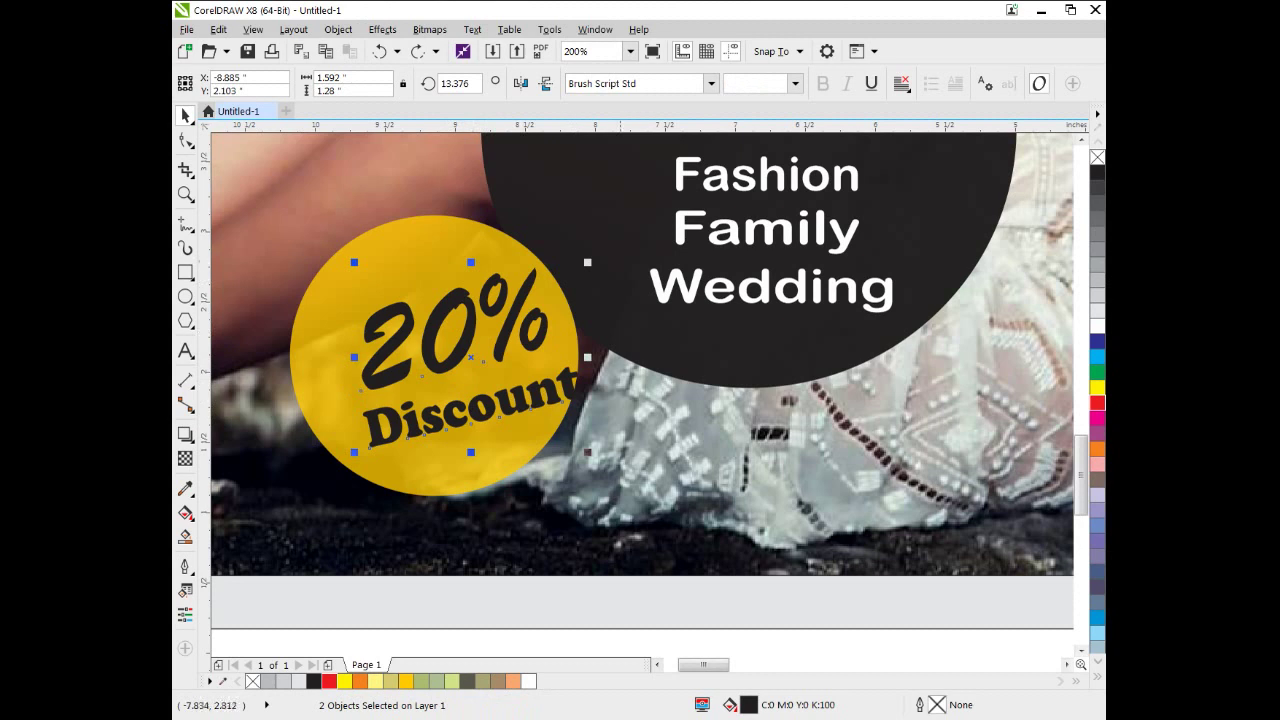
left_click(524, 328, "shift")
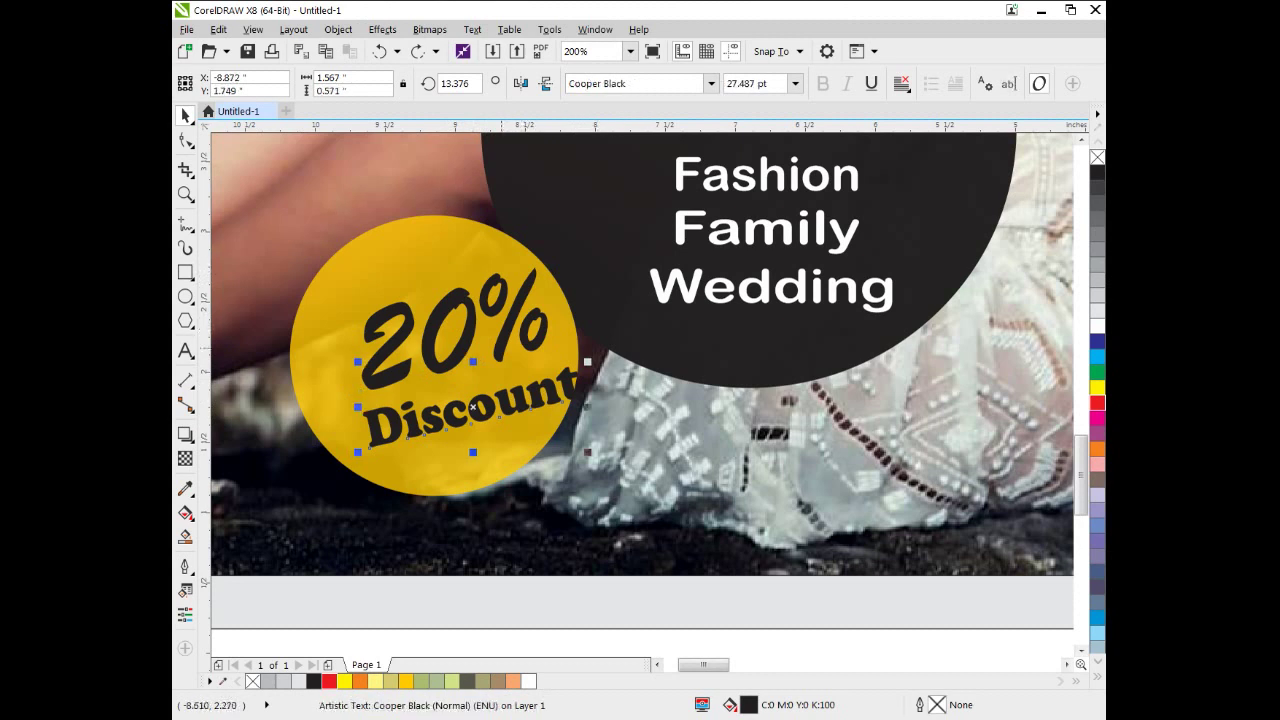
key("Escape")
left_click(494, 403)
left_click(456, 328, "shift")
left_click_drag(586, 207, 598, 199)
key("ctrl+z")
left_click(435, 355)
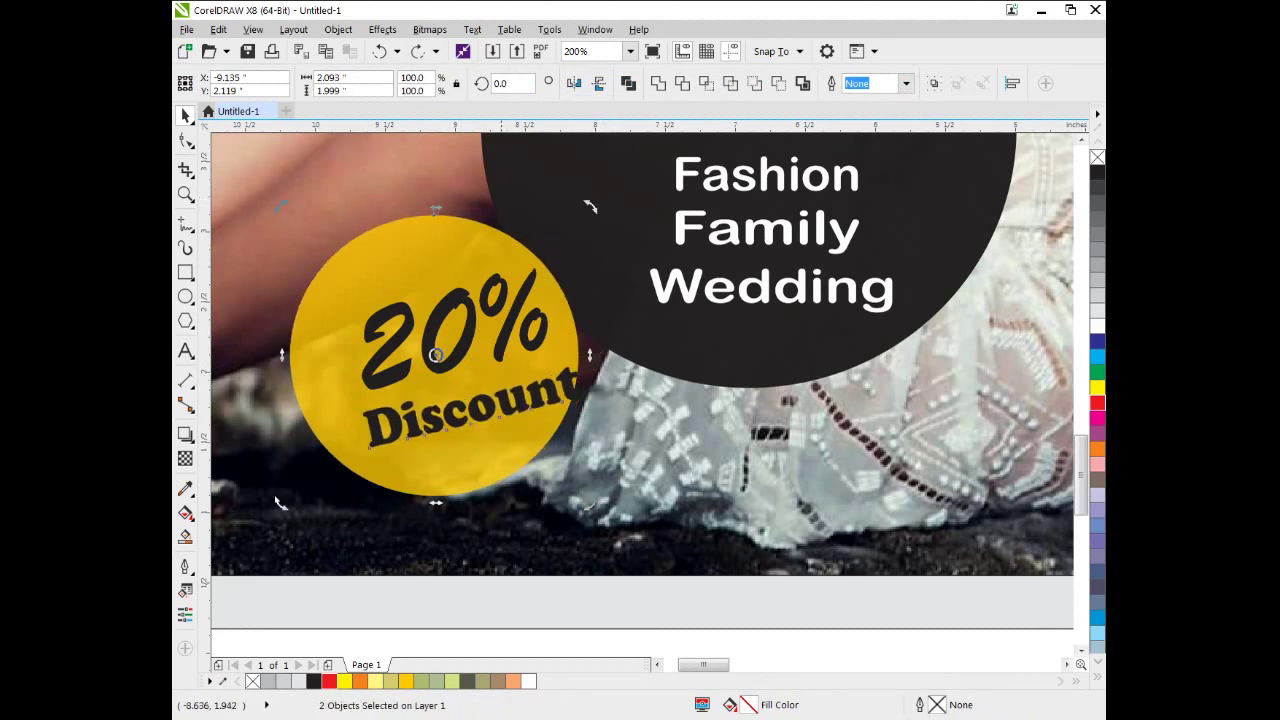
left_click(587, 428)
Shift the "Discount" text horizontally so it fits inside the yellow circle
left_click(468, 407)
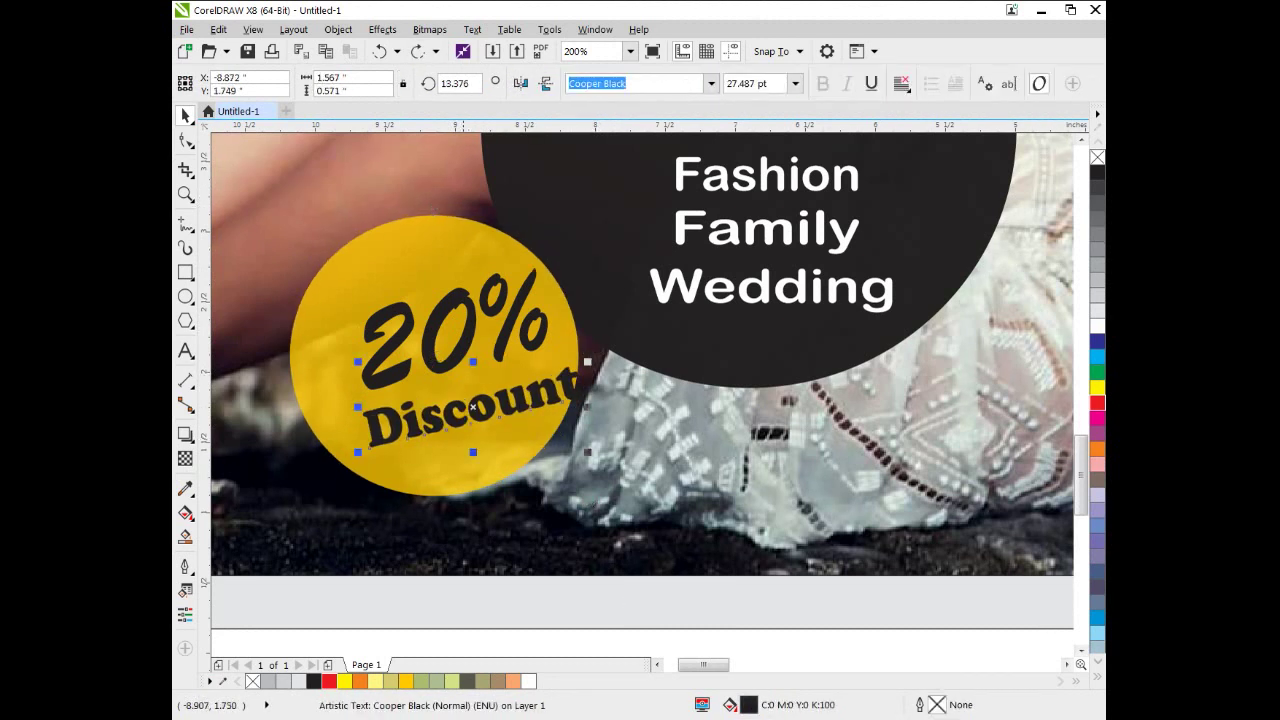
left_click(446, 452)
scroll(488, 367, "down", 1)
left_click(506, 452)
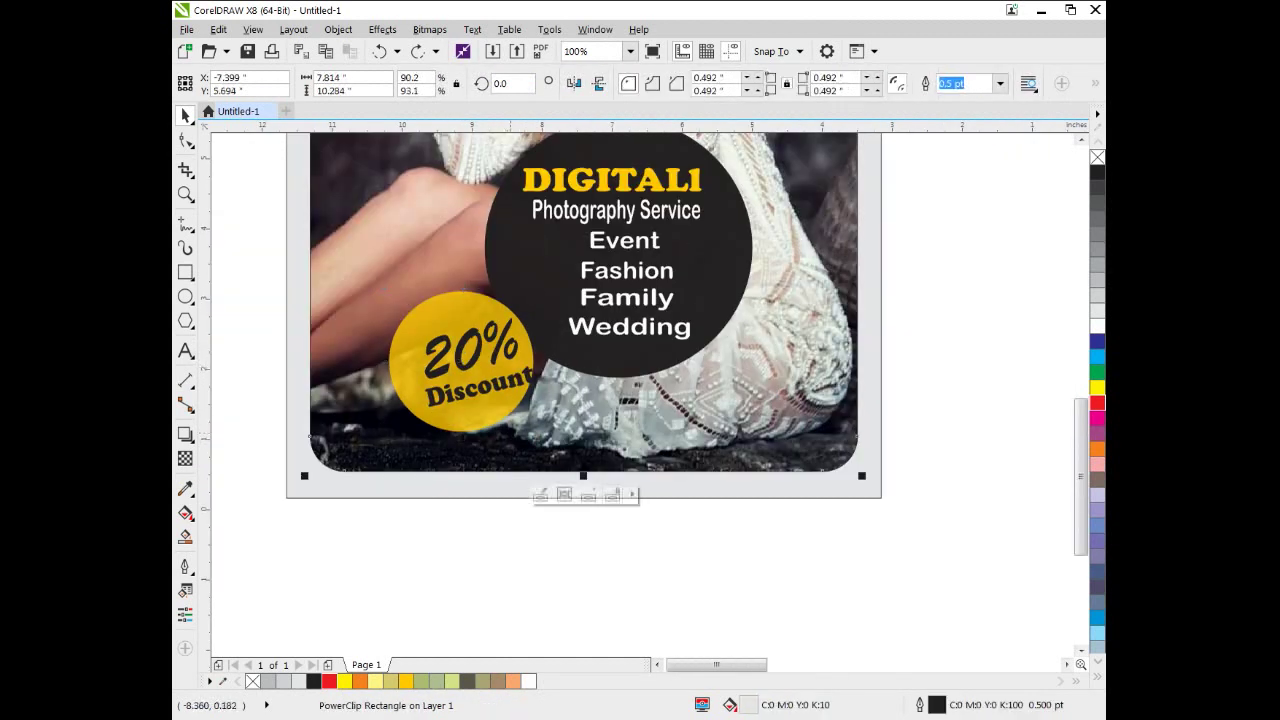
key("Tab")
key("Tab")
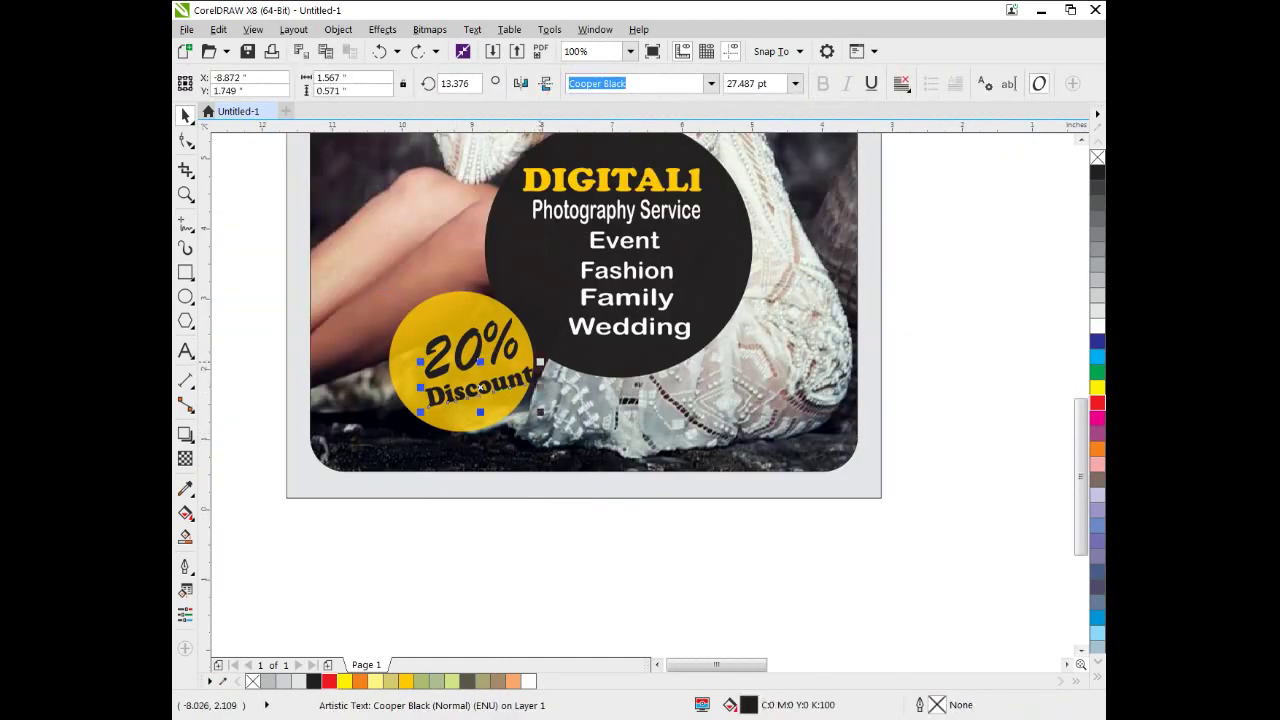
left_click_drag(481, 387, 469, 387)
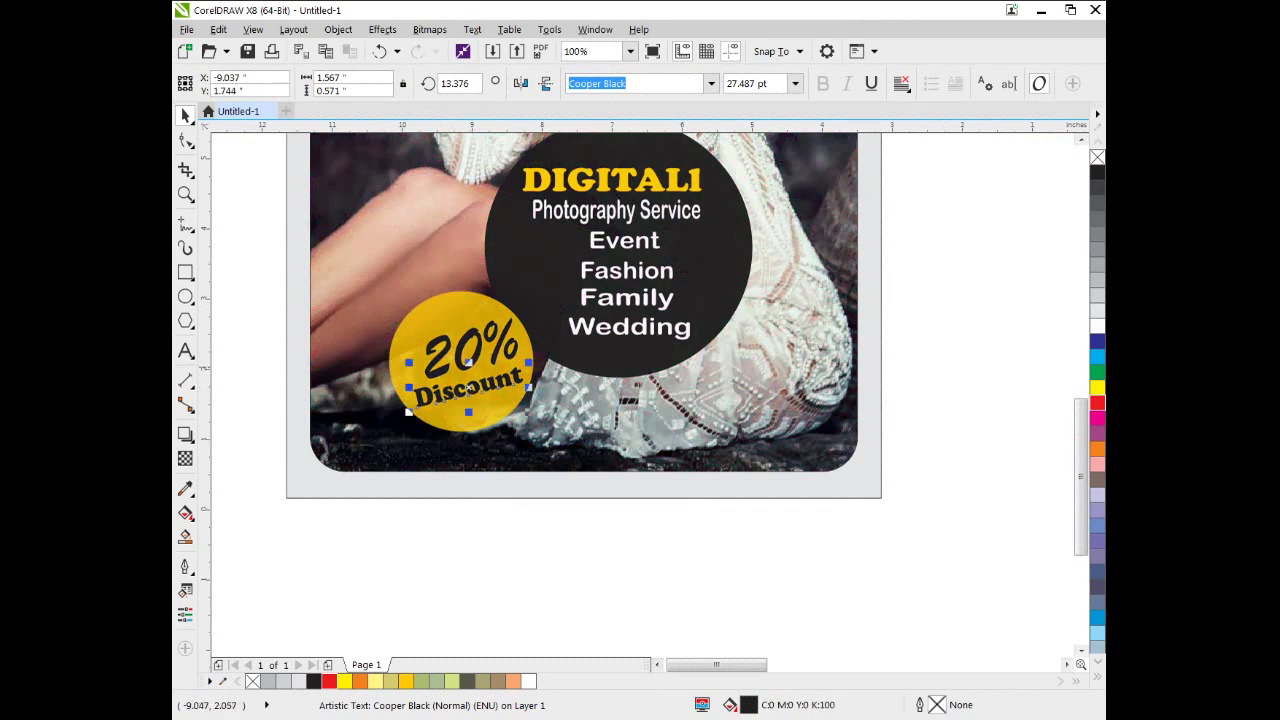
Enlarge the "20%" text to about 80.7 pt and narrow it to about 1.6 inches wide on the yellow circle
key("Tab")
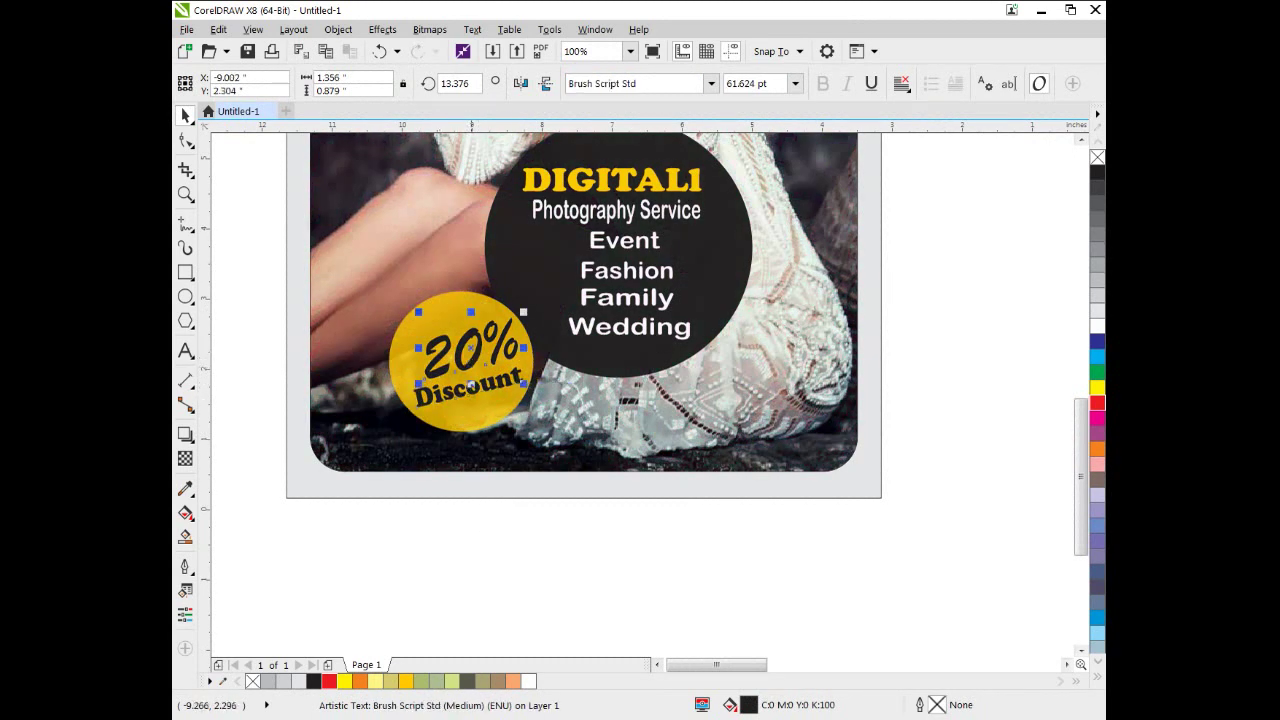
left_click_drag(417, 306, 389, 293)
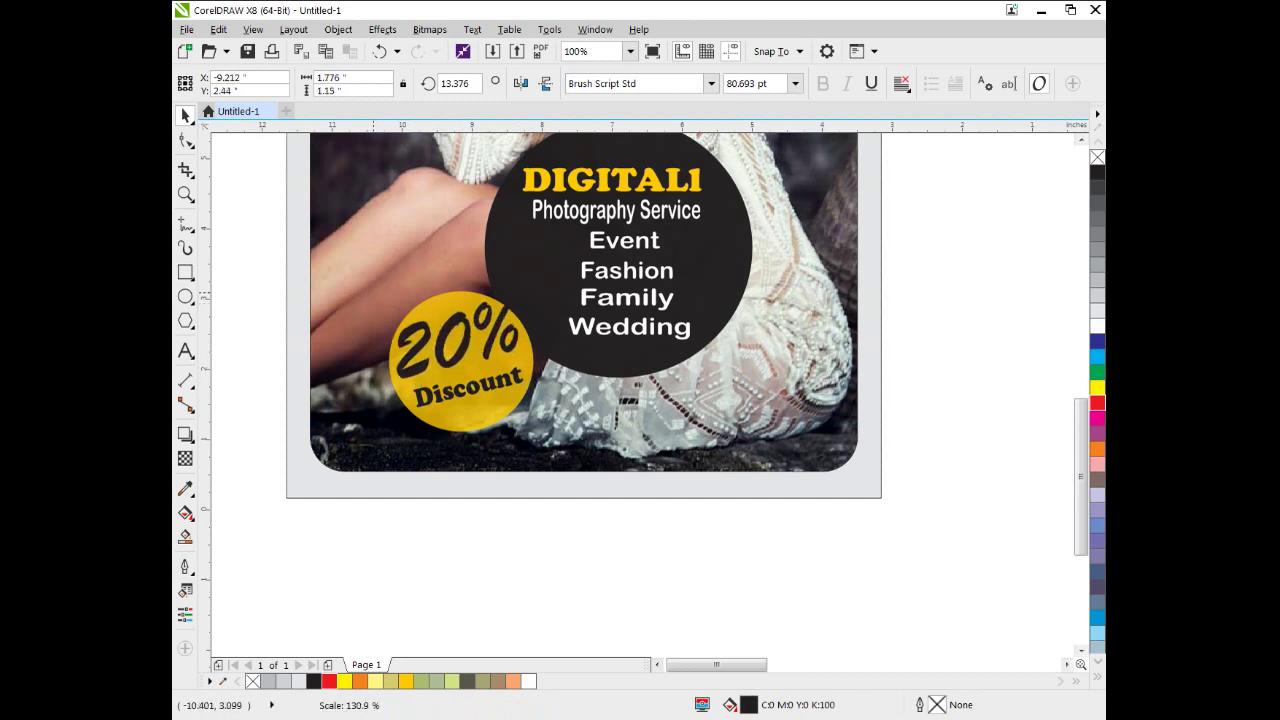
left_click_drag(468, 367, 469, 373)
key("ctrl+z")
left_click(500, 428)
left_click(457, 363)
mouse_move(455, 359)
left_mouse_down()
mouse_move(516, 348)
mouse_move(440, 352)
left_mouse_up()
key("ctrl+z")
key("Tab")
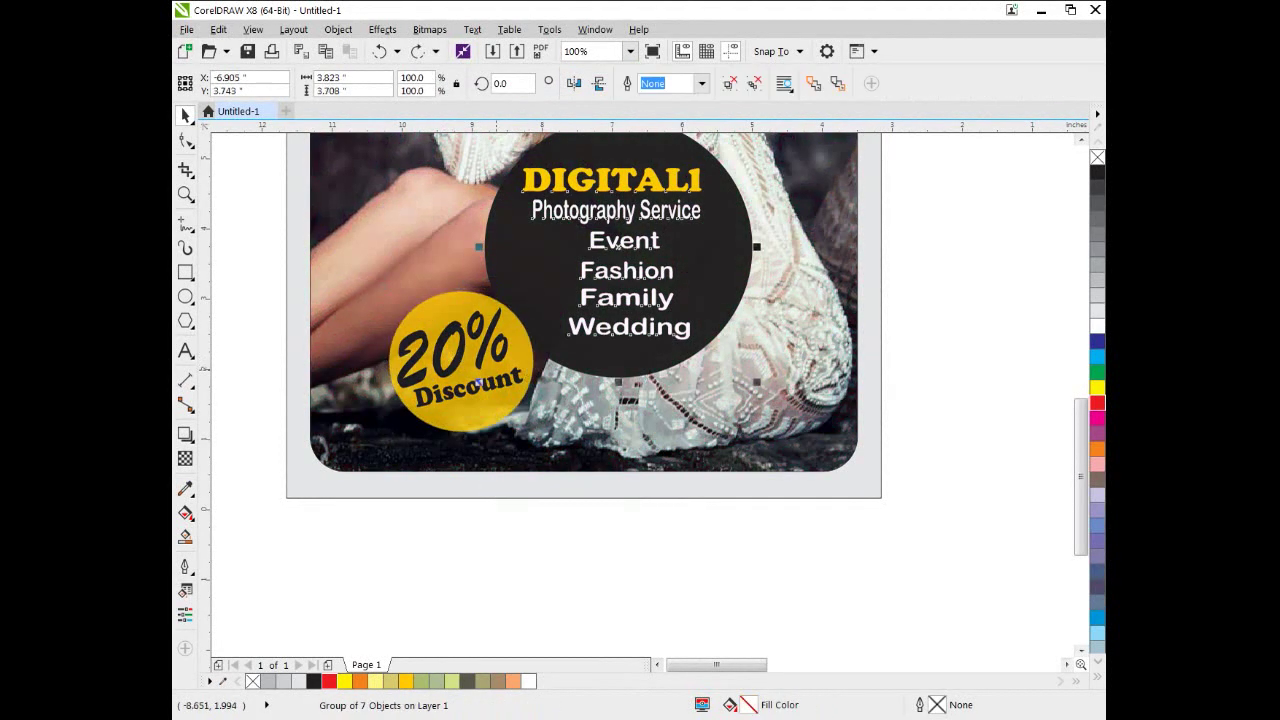
left_click(462, 358)
left_click_drag(462, 358, 460, 360)
Nudge the "20%" text slightly right and up within the yellow circle
left_click(571, 416)
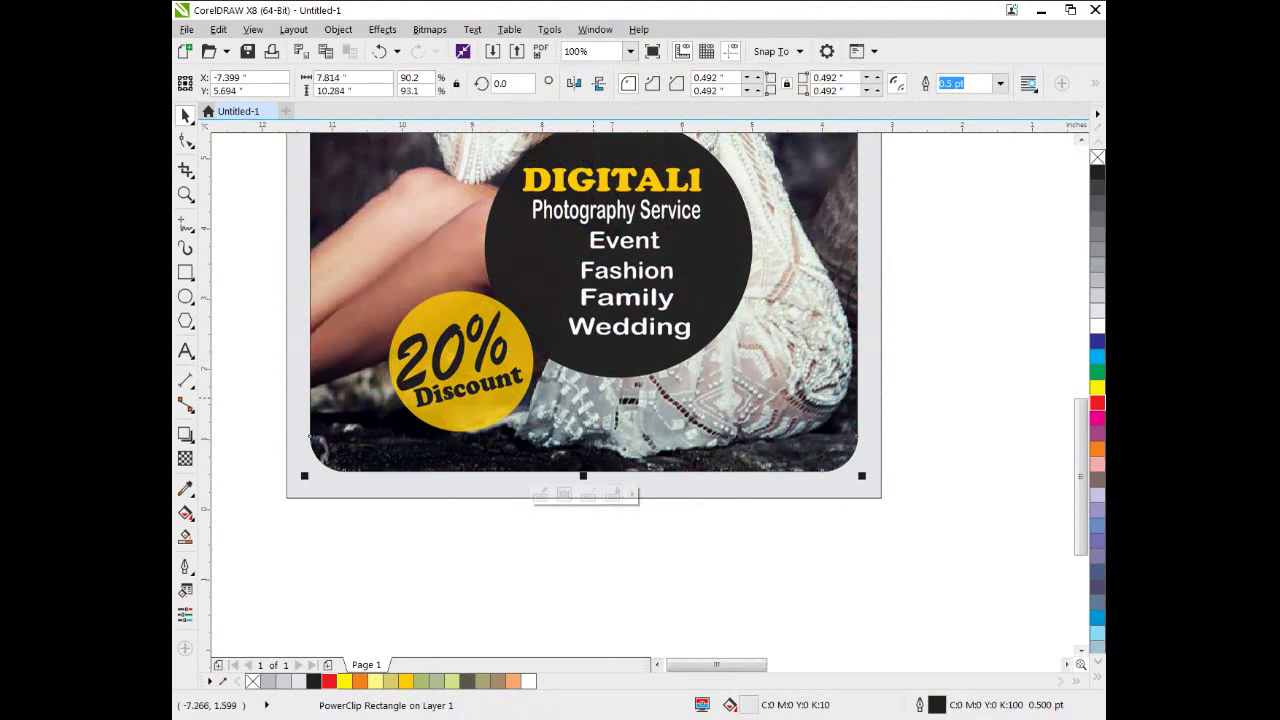
left_click_drag(606, 447, 594, 462)
left_click(479, 364)
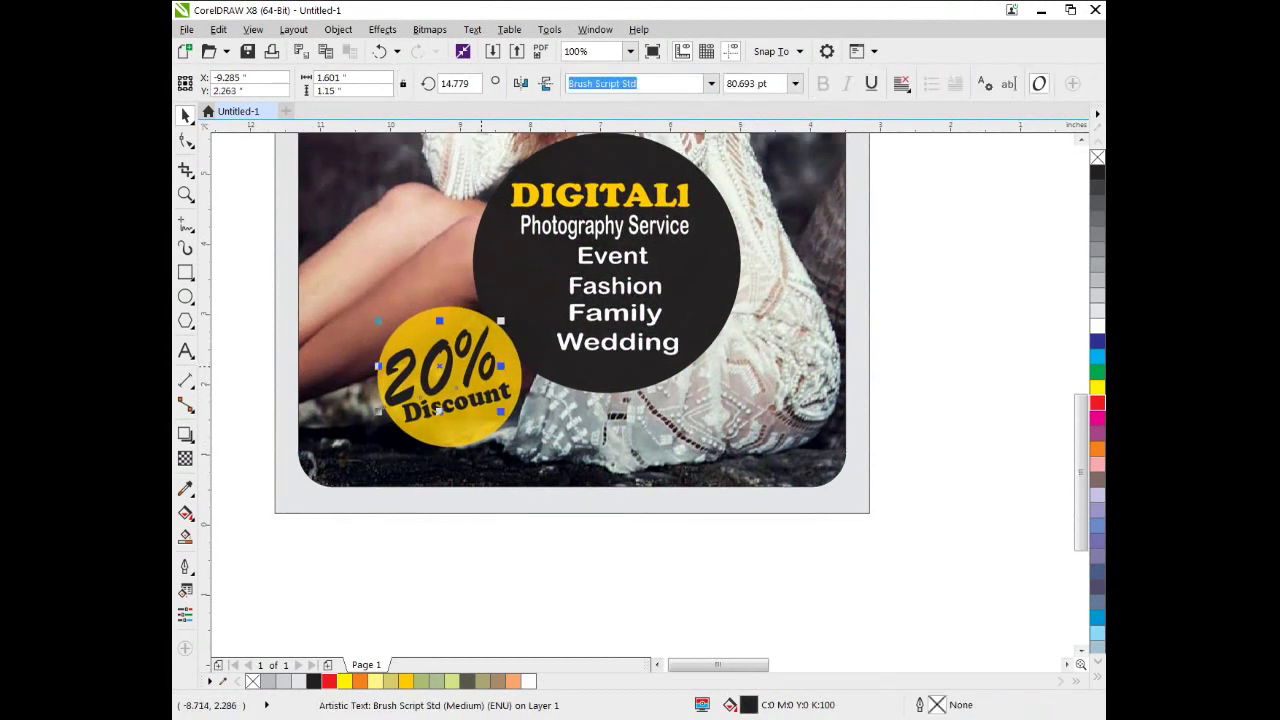
key("Right")
key("Right")
key("Right")
key("Right")
key("Up")
key("Up")
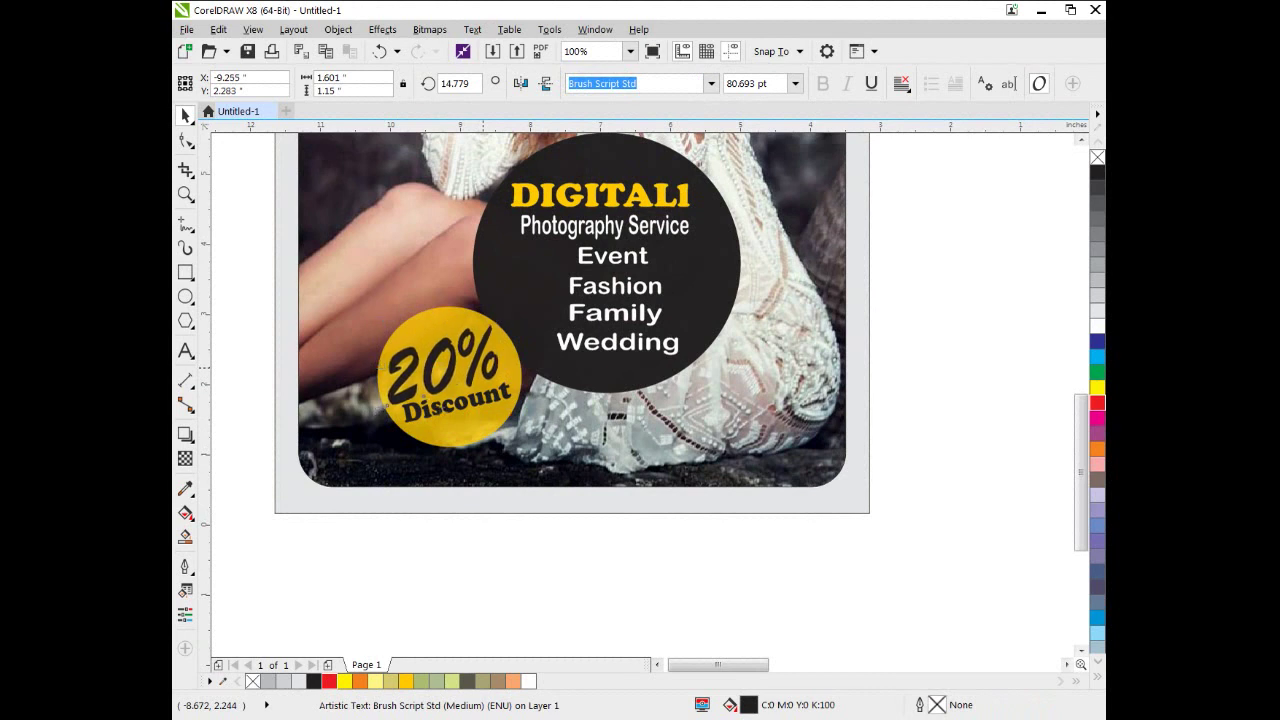
left_click(613, 527)
Duplicate the yellow discount circle onto the black badge's upper right edge
scroll(615, 525, "down", 1)
left_click_drag(615, 525, 536, 588)
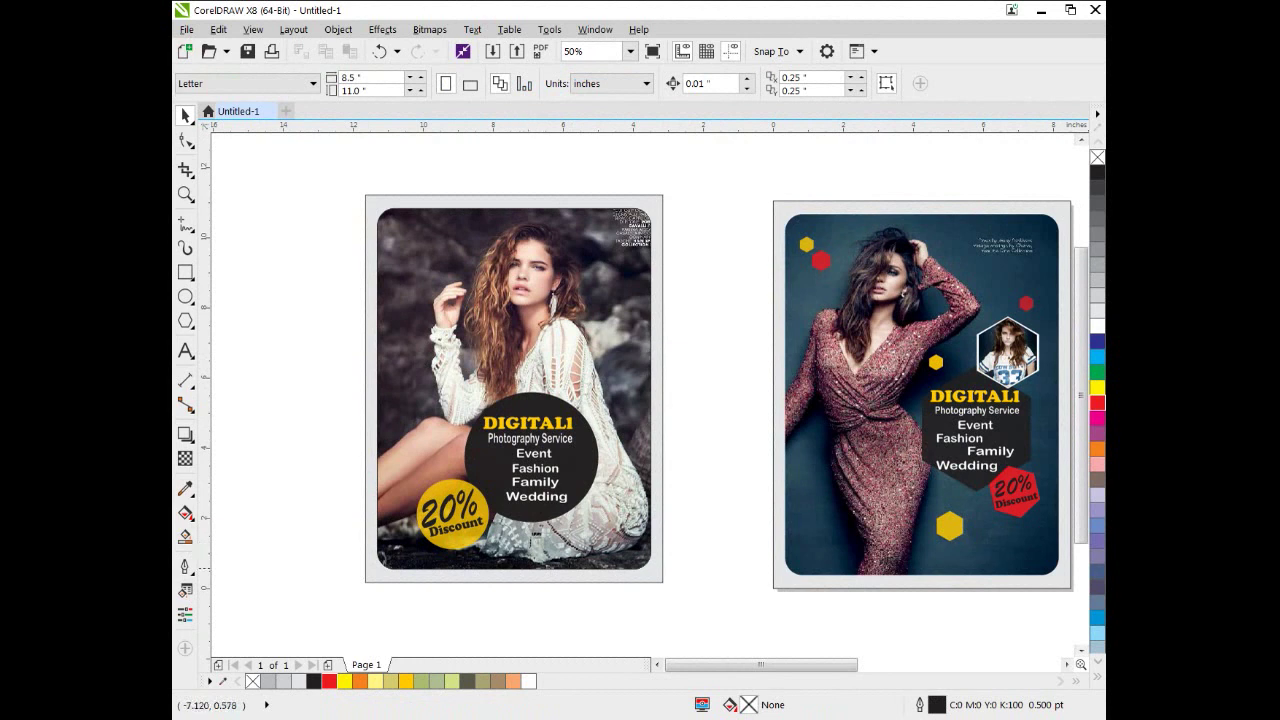
scroll(490, 561, "up", 2)
left_click_drag(466, 470, 645, 318)
right_click(738, 209)
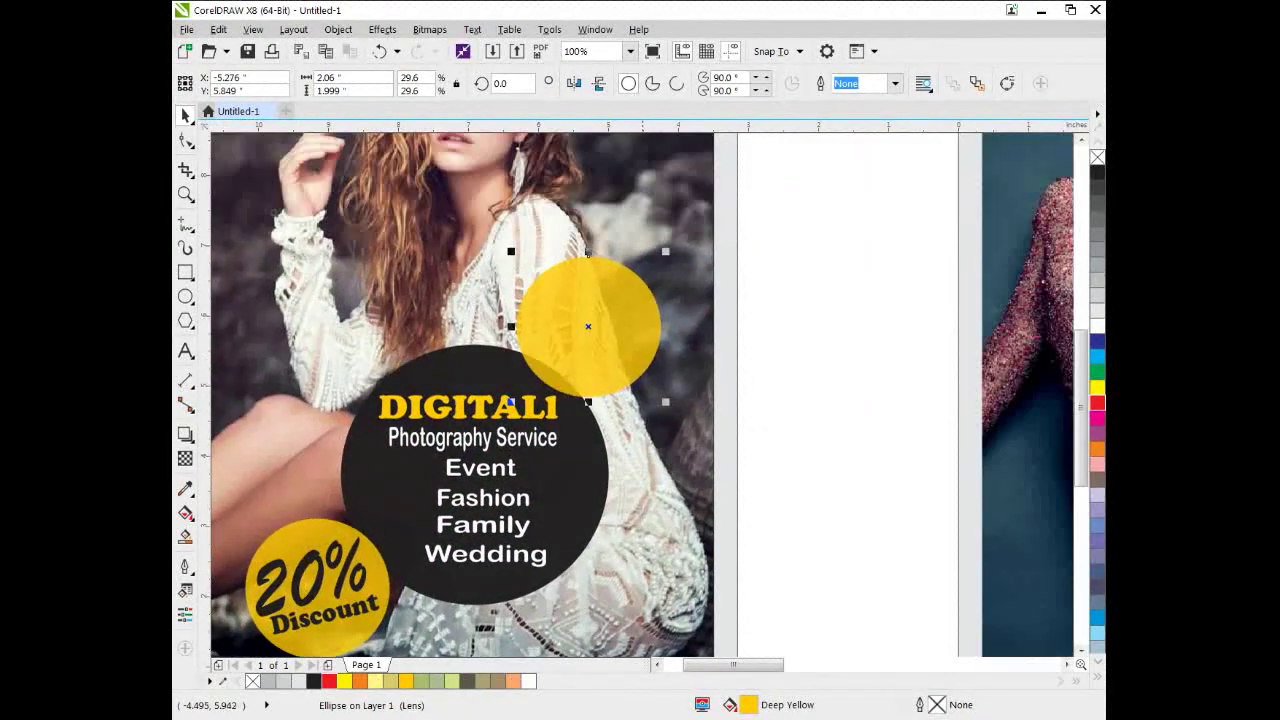
Enlarge the duplicated yellow circle from its centre to about 2.56 by 2.48 inches
scroll(682, 376, "down", 1)
scroll(682, 376, "up", 1)
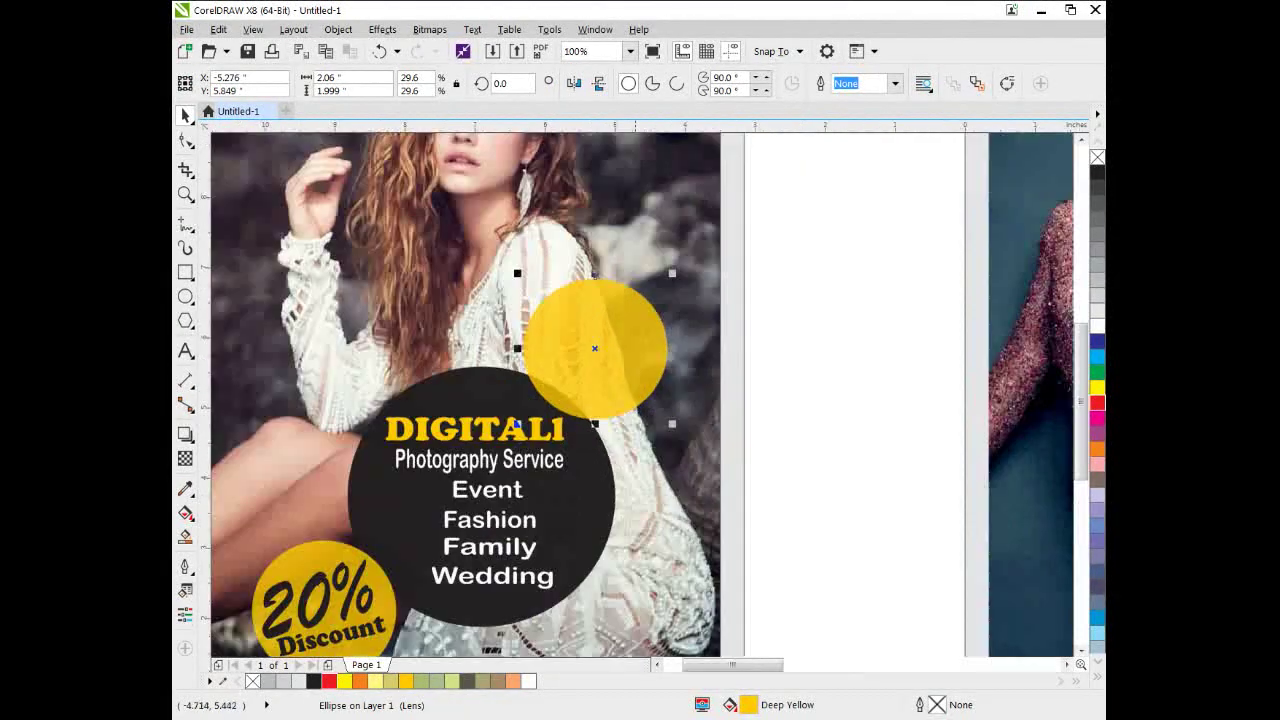
left_click_drag(517, 423, 499, 441)
left_click_drag(697, 441, 697, 441)
left_click_drag(621, 381, 554, 444)
scroll(608, 397, "down", 1)
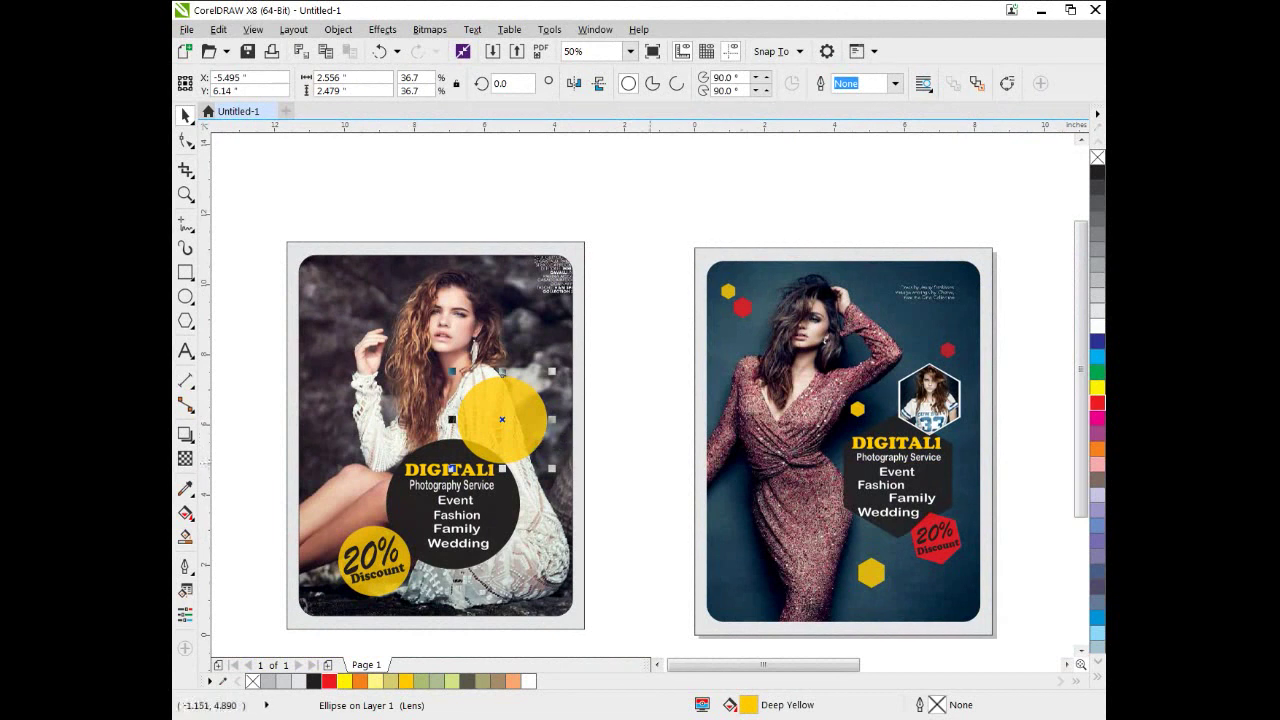
Make a smaller concentric copy of the upper yellow circle, about 2.34 by 2.27 inches
left_click_drag(551, 465, 550, 461)
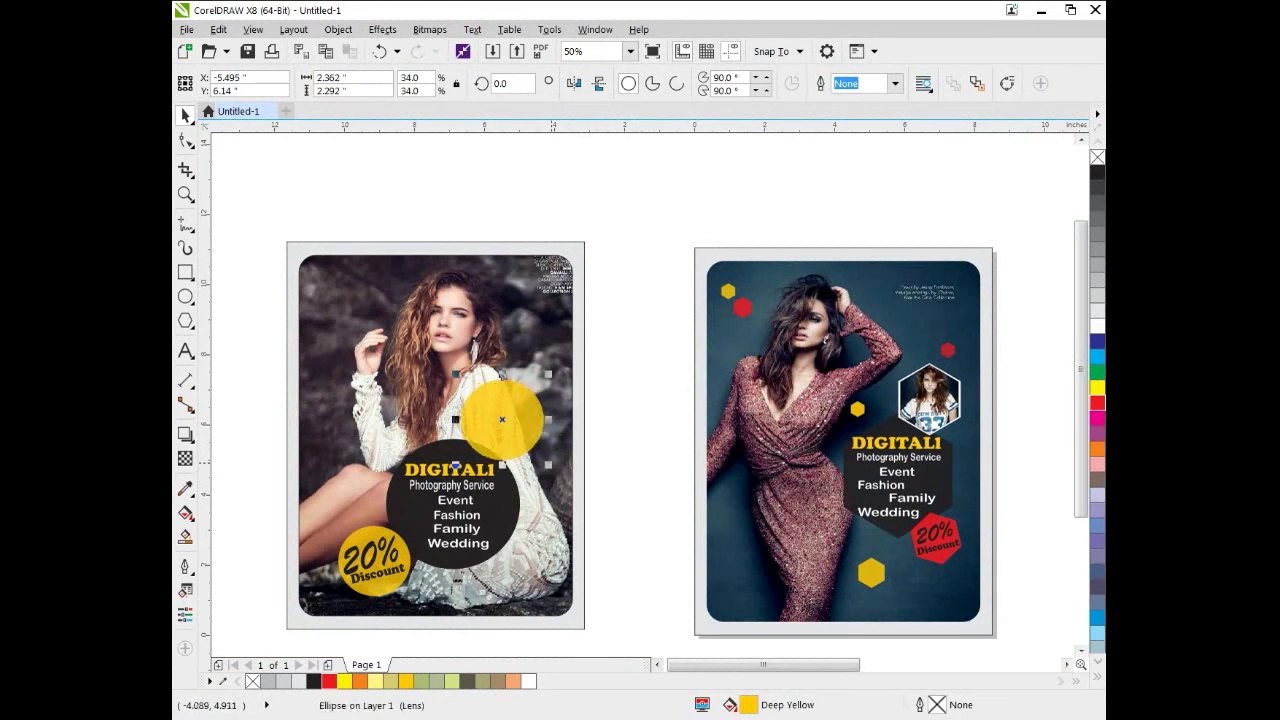
scroll(550, 461, "up", 2)
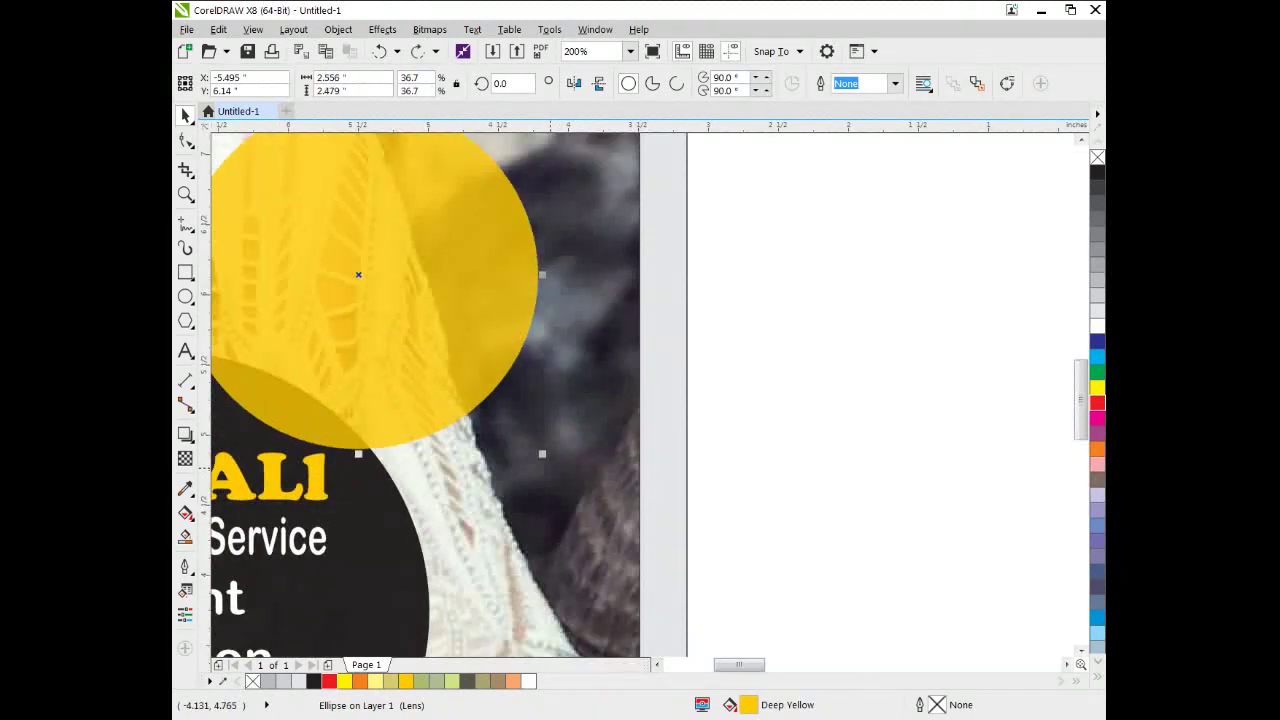
left_click_drag(542, 454, 596, 463)
right_click(524, 333)
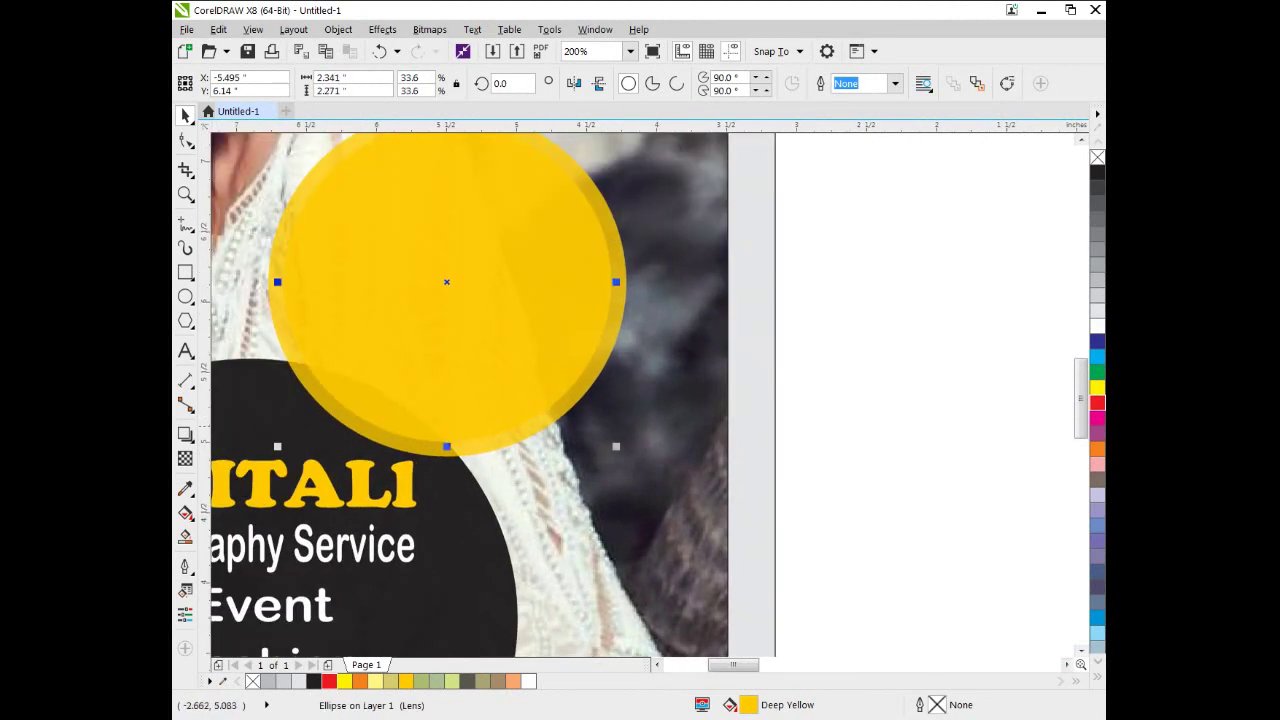
Fill the larger outer circle with white so it forms a ring around the yellow one
left_click(610, 351)
left_click(528, 681)
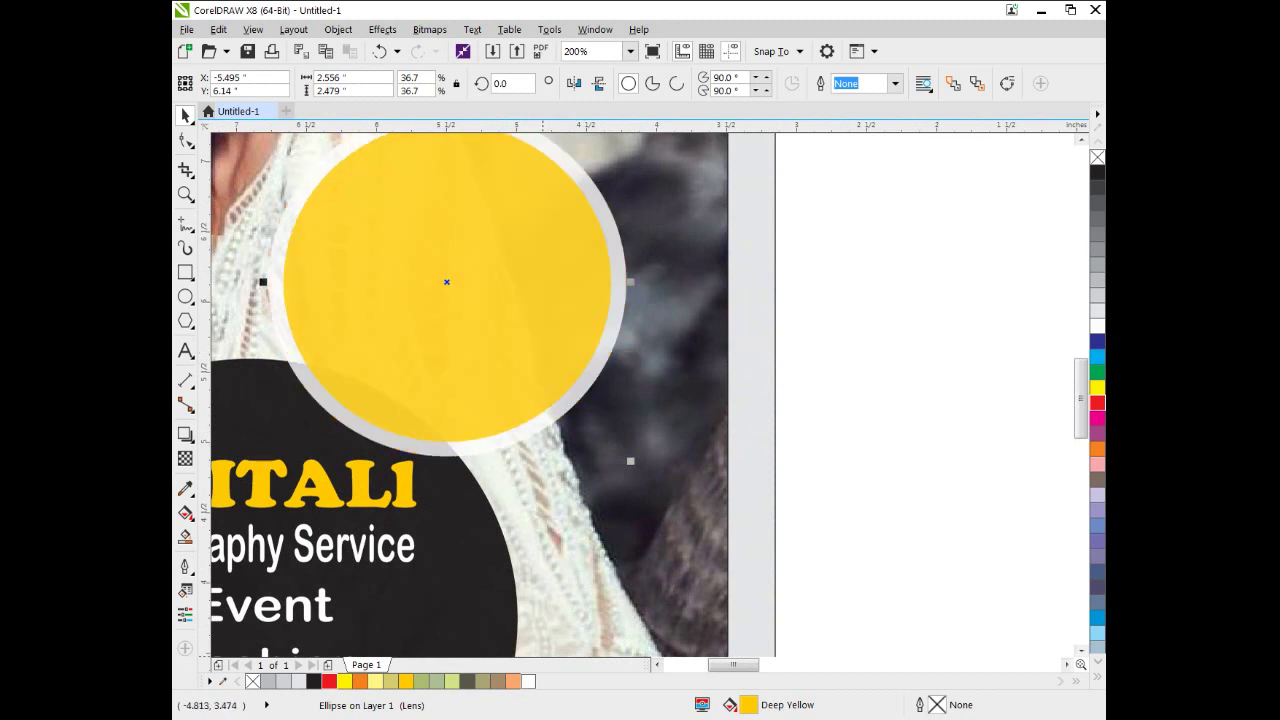
scroll(470, 395, "up", 1)
scroll(470, 395, "left", 1)
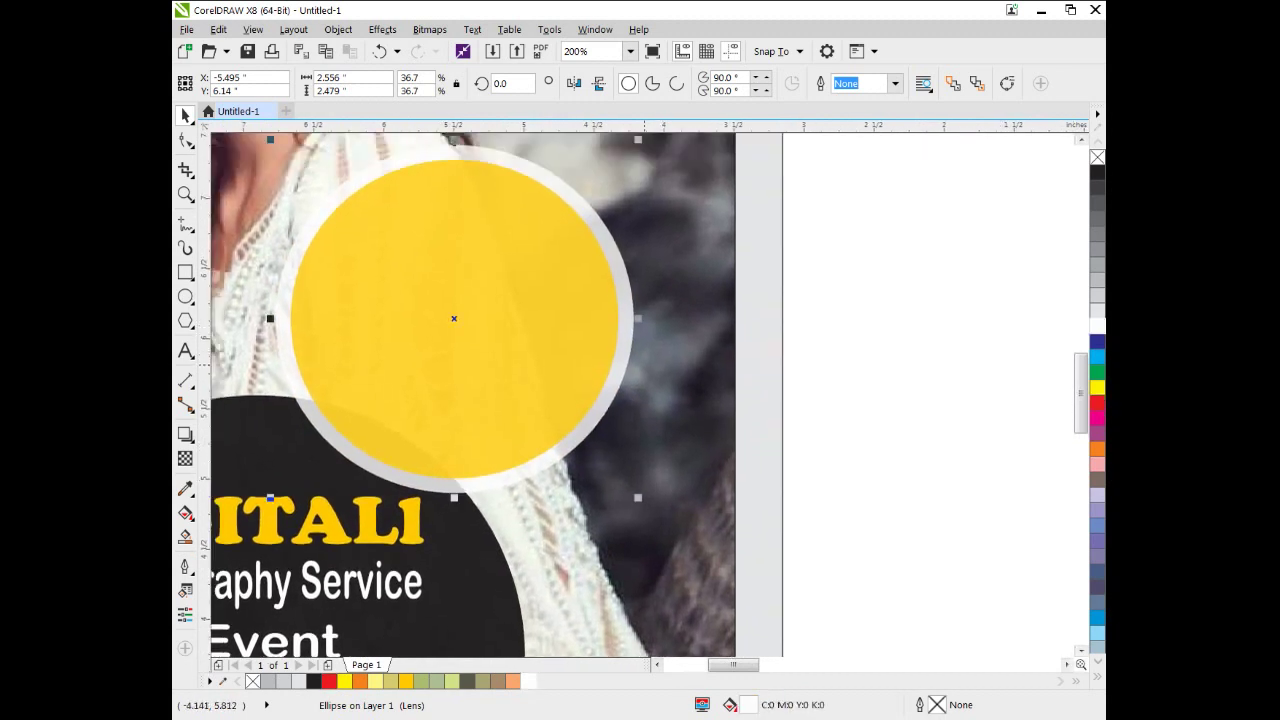
left_click(627, 358)
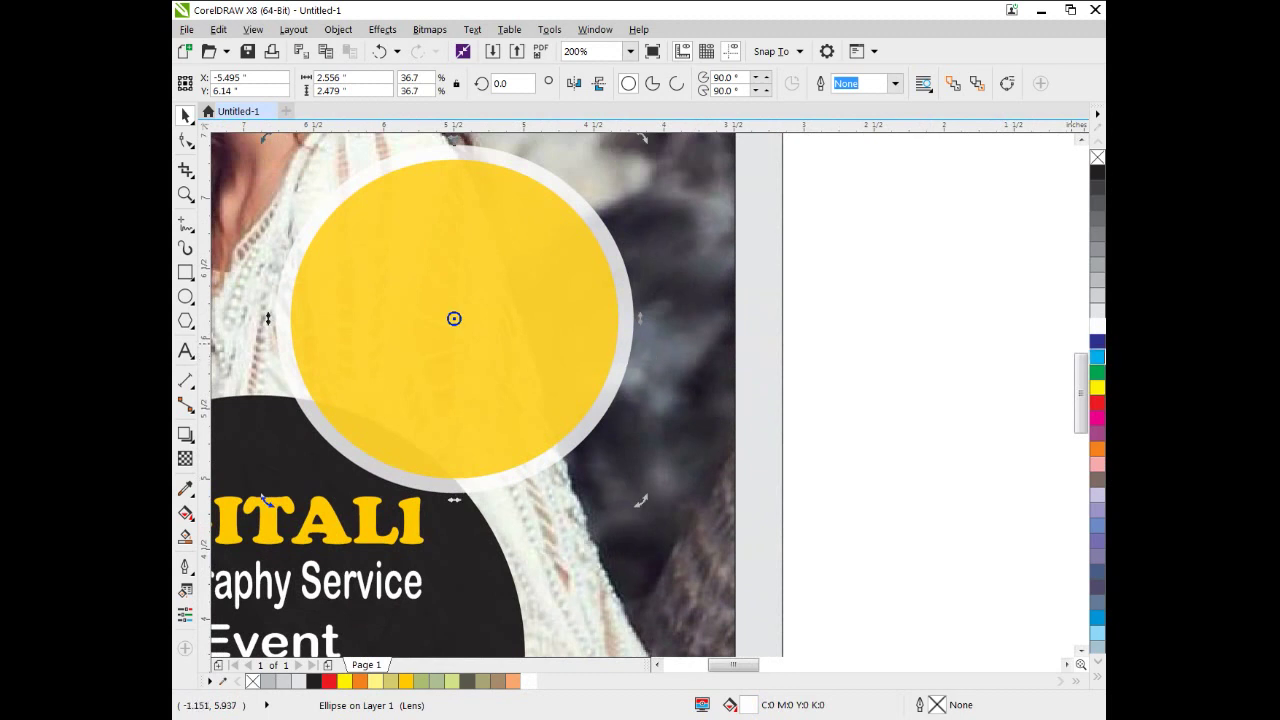
left_click(877, 381)
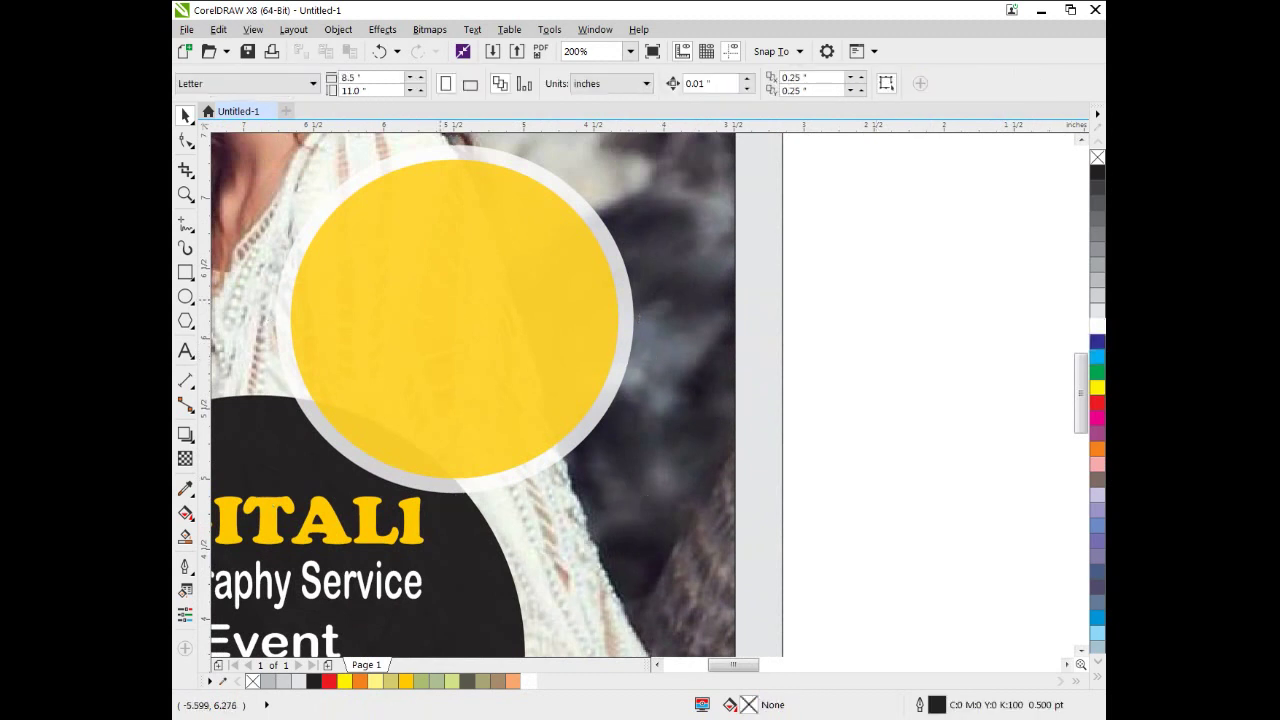
Bring the small photo of the blonde woman into the gap between the two flyers
left_click(440, 300)
scroll(499, 314, "down", 1)
left_click_drag(673, 352, 536, 415)
scroll(536, 415, "down", 1)
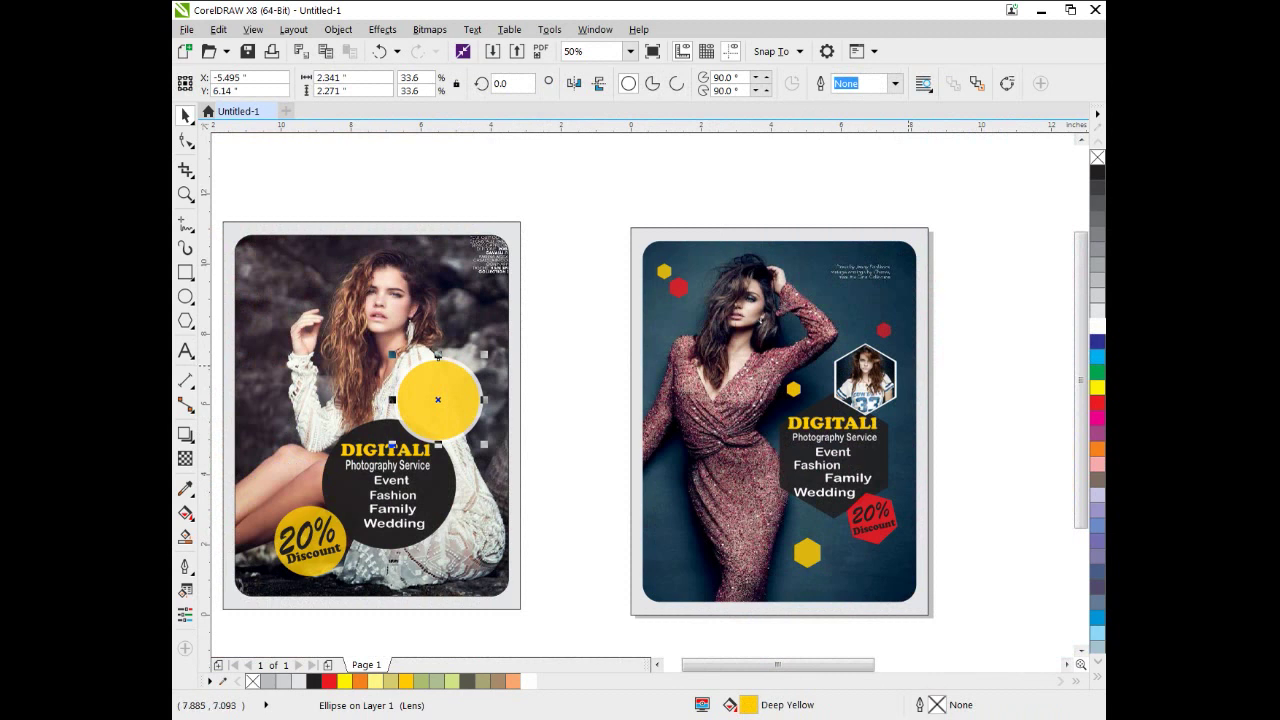
left_click_drag(909, 366, 744, 366)
scroll(912, 362, "down", 1)
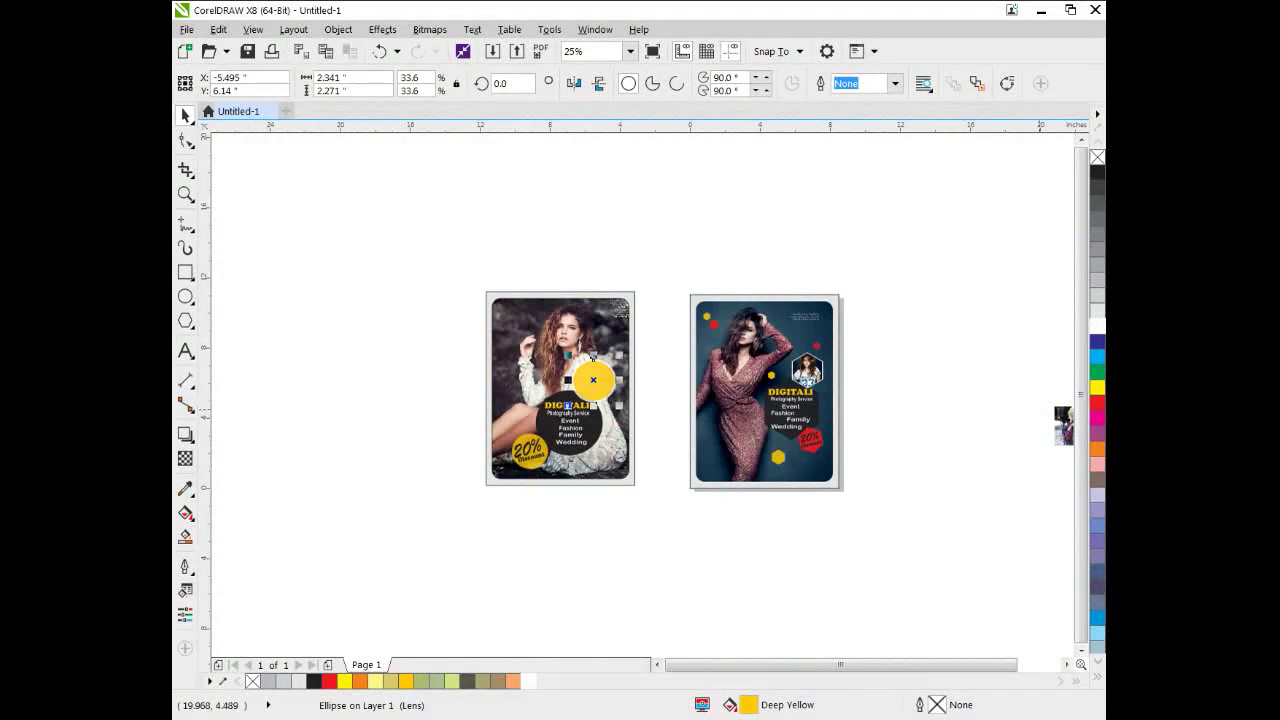
left_click(1062, 425)
left_click_drag(1062, 425, 645, 357)
scroll(645, 357, "up", 2)
left_click(741, 340)
left_click(674, 229)
PowerClip the blonde woman's photo inside the inner yellow circle above the black badge
left_click(673, 296)
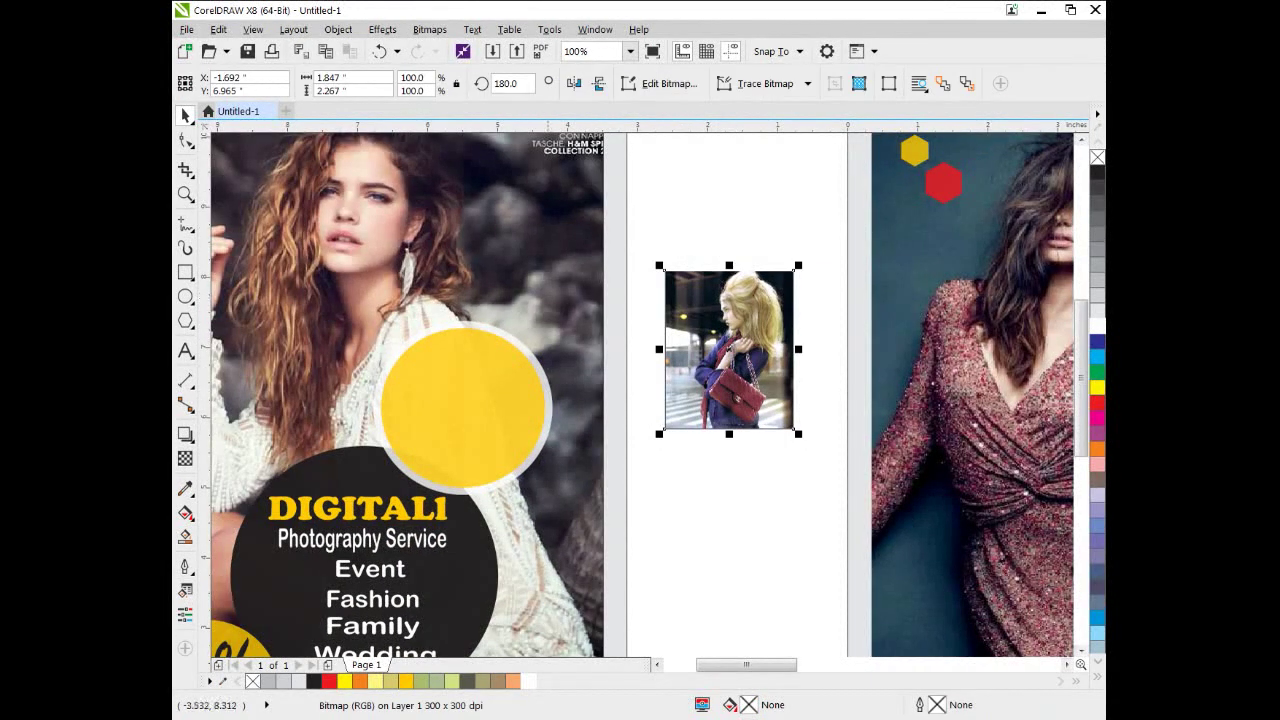
left_click(338, 29)
mouse_move(382, 29)
mouse_move(338, 29)
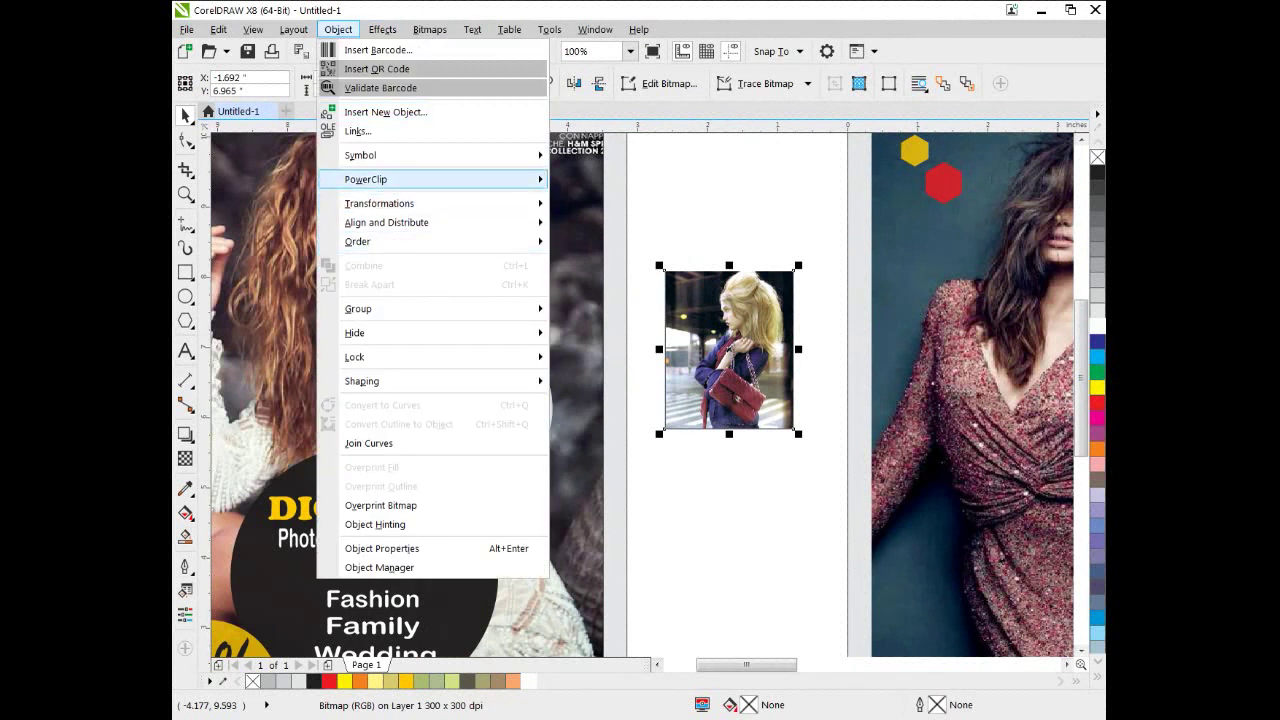
mouse_move(366, 179)
left_click(618, 181)
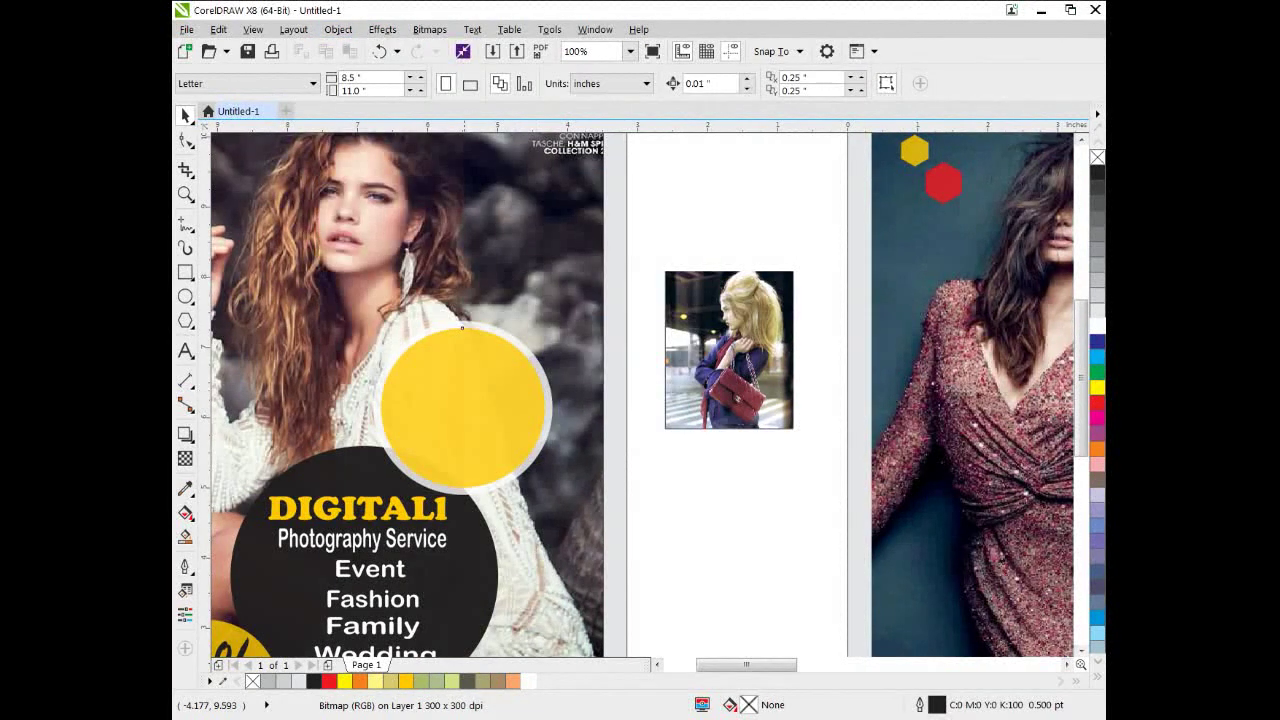
left_click(463, 405)
Open the circular PowerClip's contents for editing and stretch the blonde woman's photo to about 2.41 by 2.24 inches
left_click(427, 512)
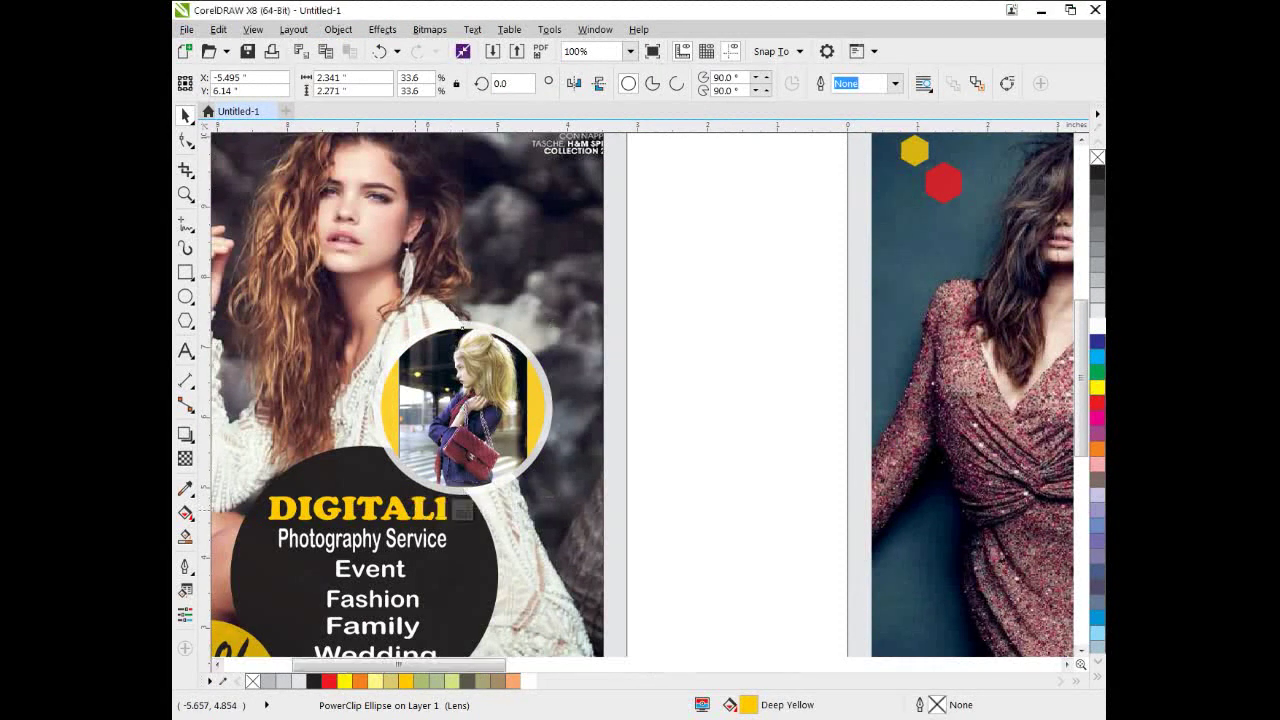
scroll(430, 412, "up", 1)
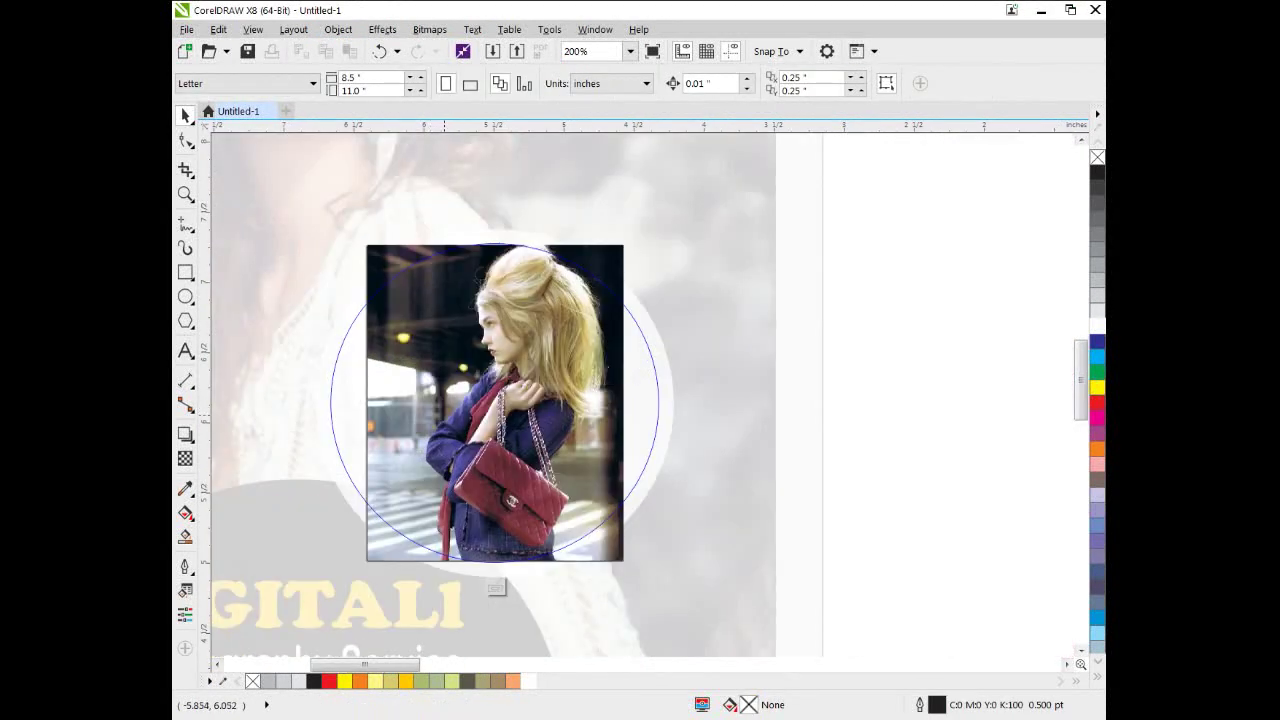
key("ctrl+t")
scroll(413, 400, "down", 1)
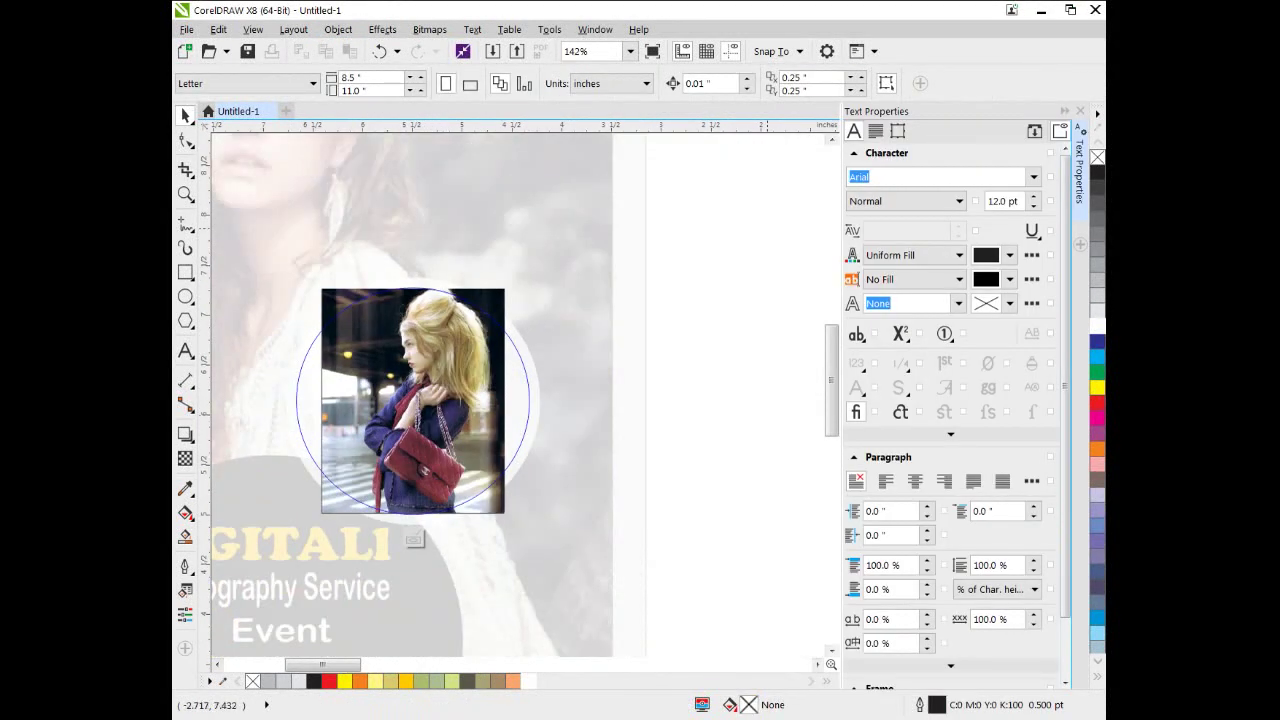
left_click(1080, 111)
left_click(504, 350)
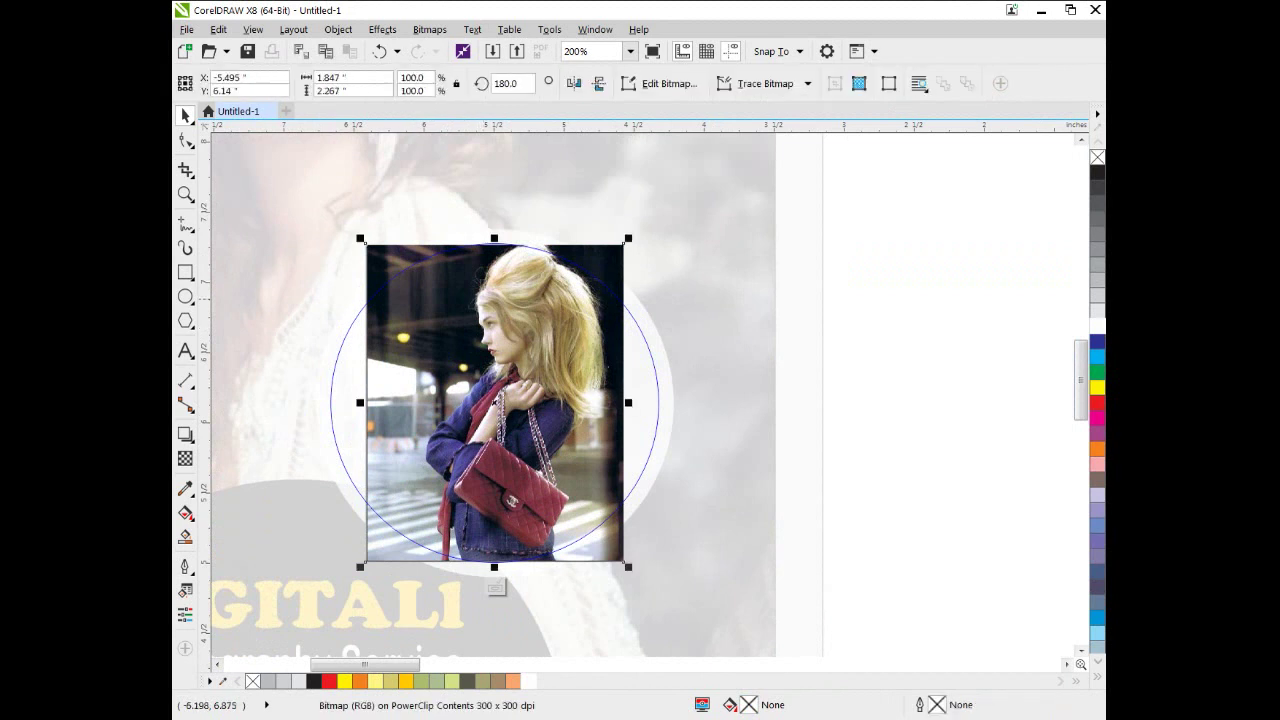
left_click_drag(363, 241, 366, 245)
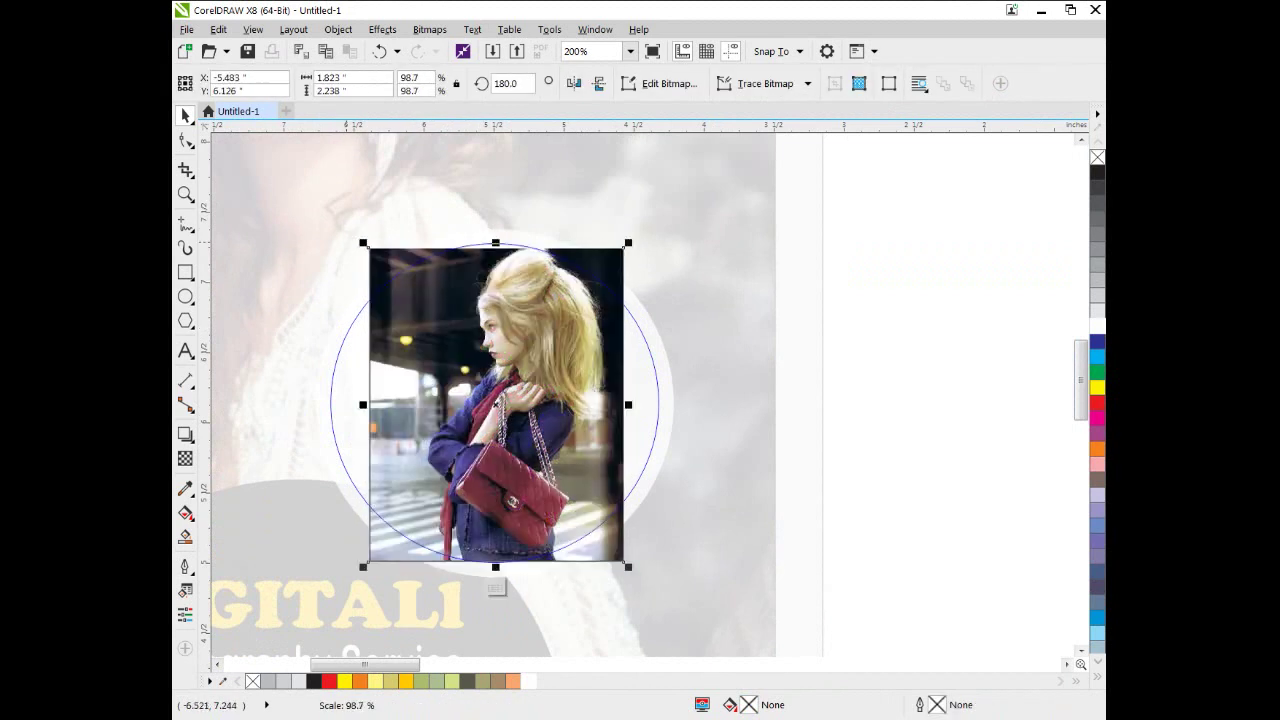
left_click_drag(363, 405, 325, 405)
left_click_drag(628, 405, 672, 405)
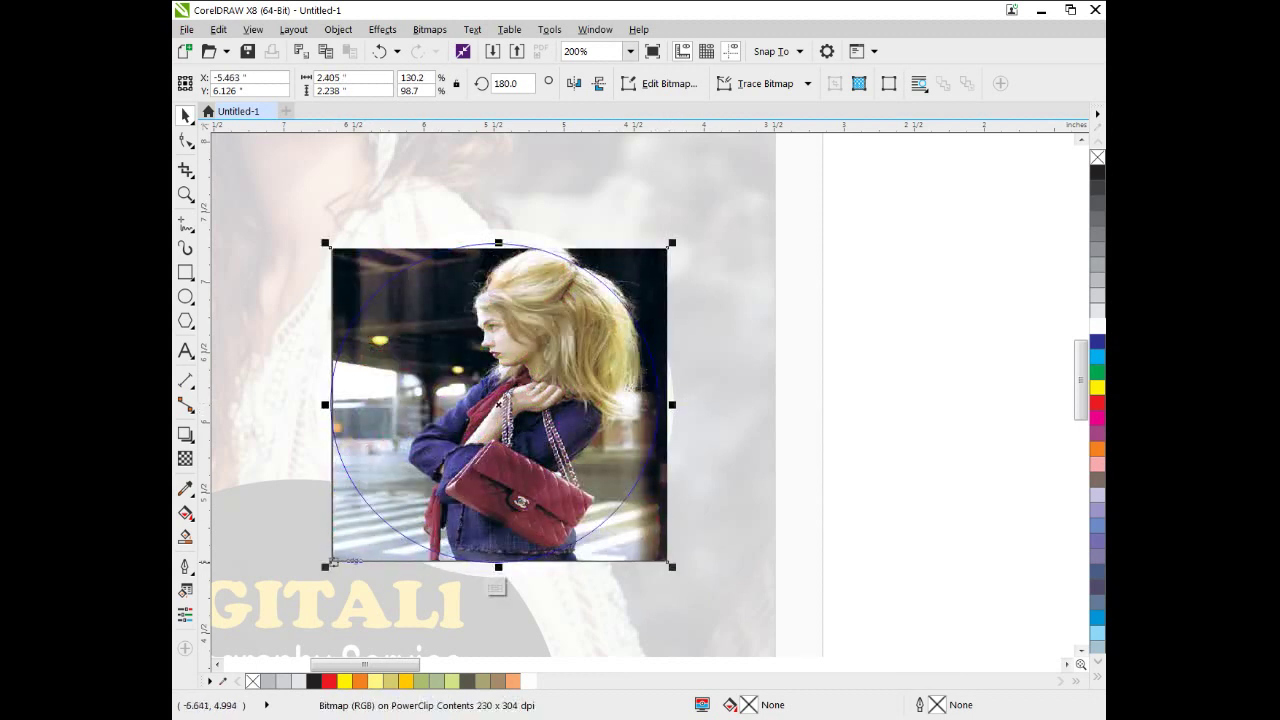
Enlarge the clipped photo to about 2.55 by 2.34 inches to cover the circle, and finish editing the PowerClip
left_click_drag(330, 562, 304, 578)
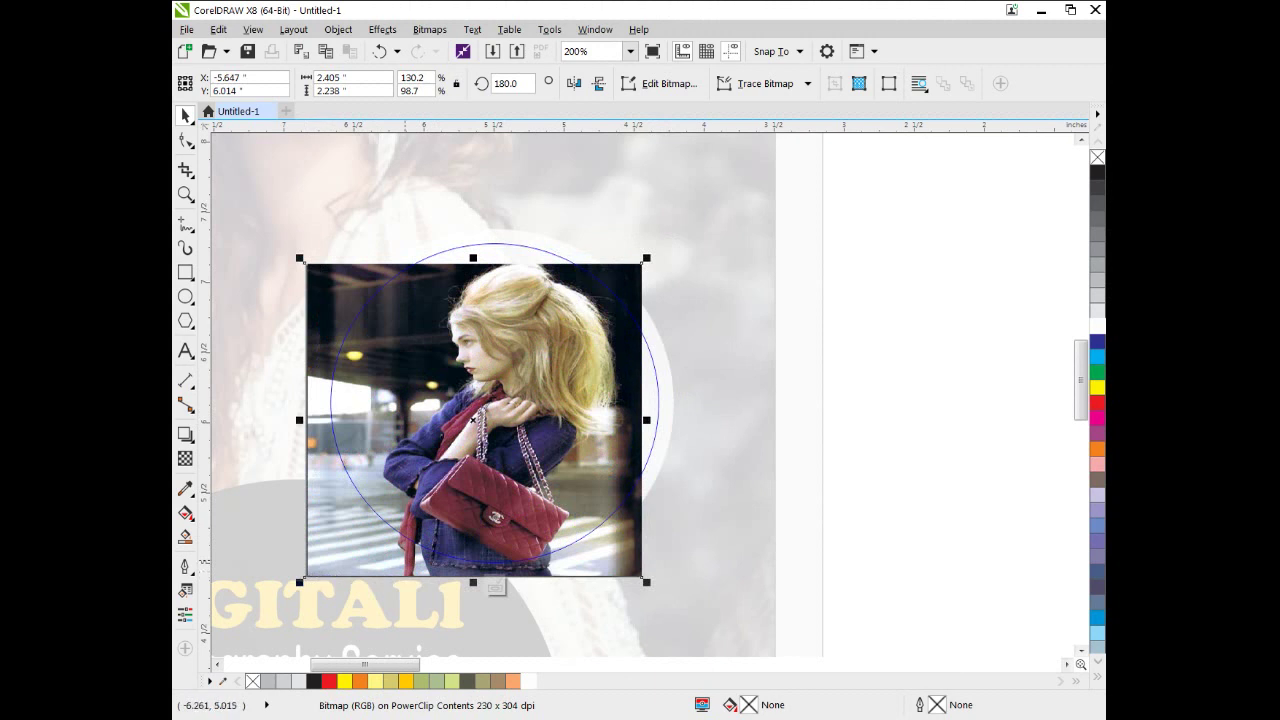
key("ctrl+z")
left_click_drag(325, 405, 304, 405)
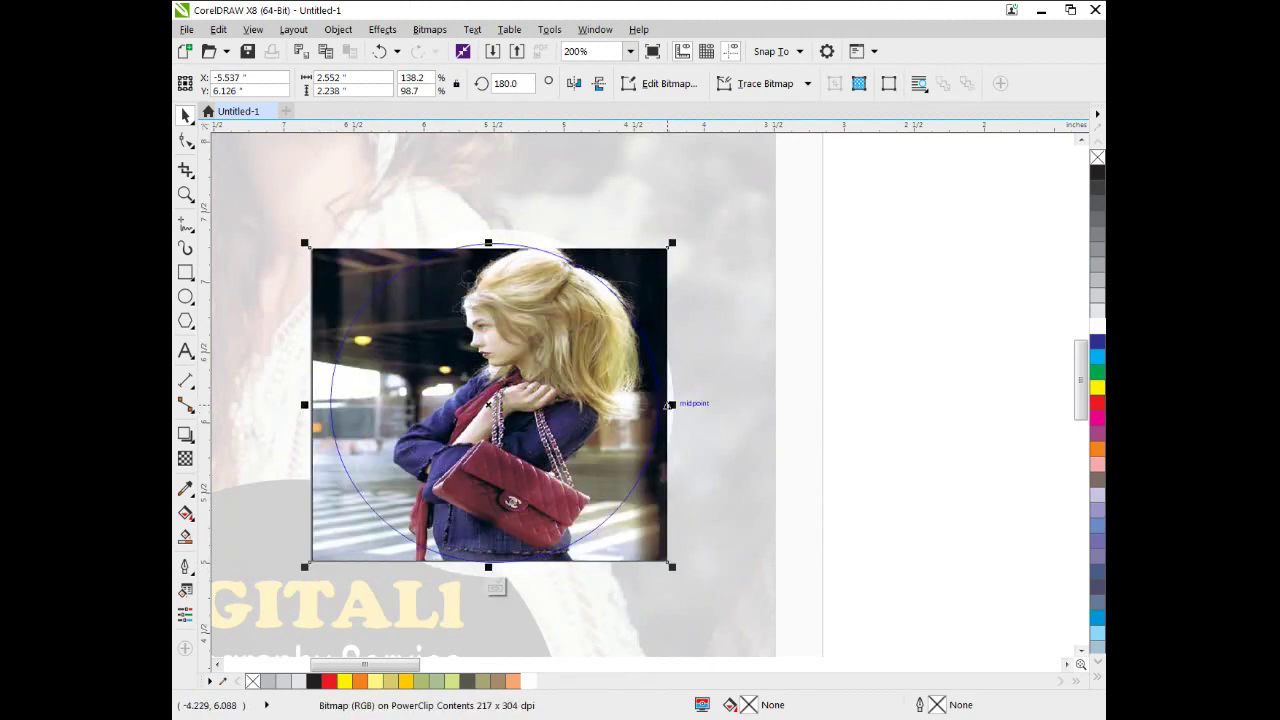
left_click_drag(673, 406, 668, 405)
left_click_drag(488, 567, 488, 577)
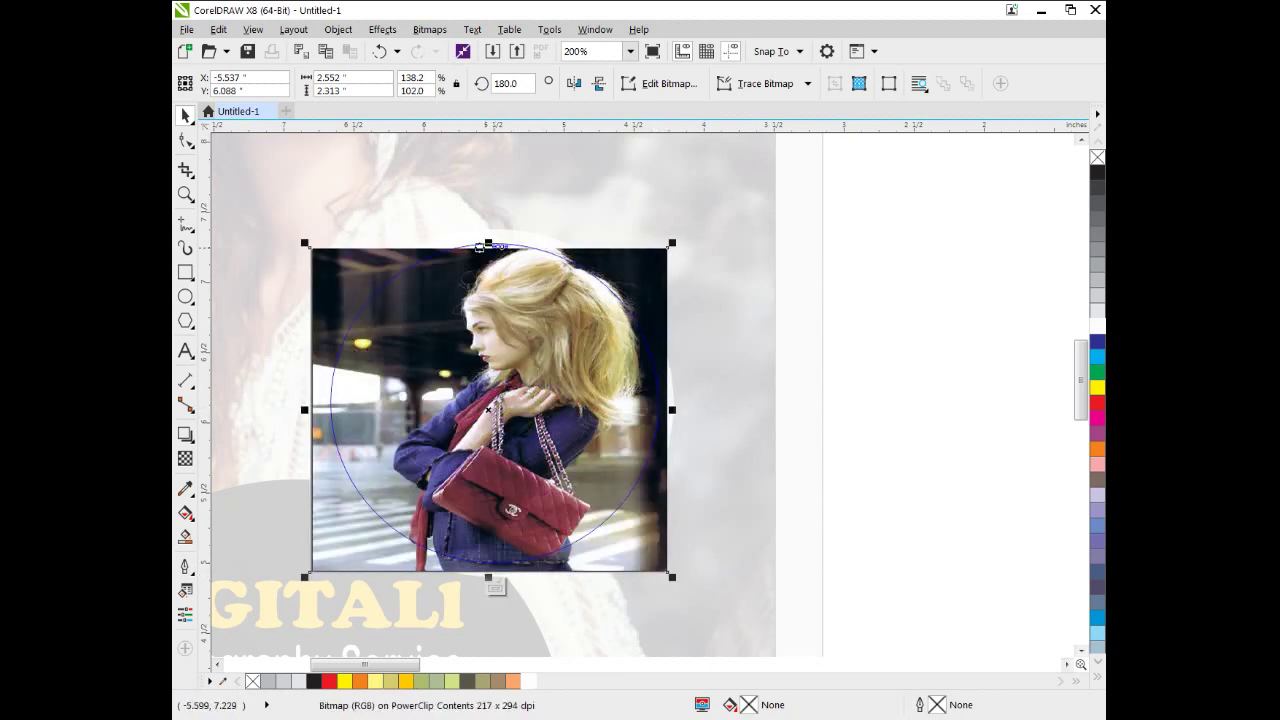
left_click_drag(480, 247, 488, 239)
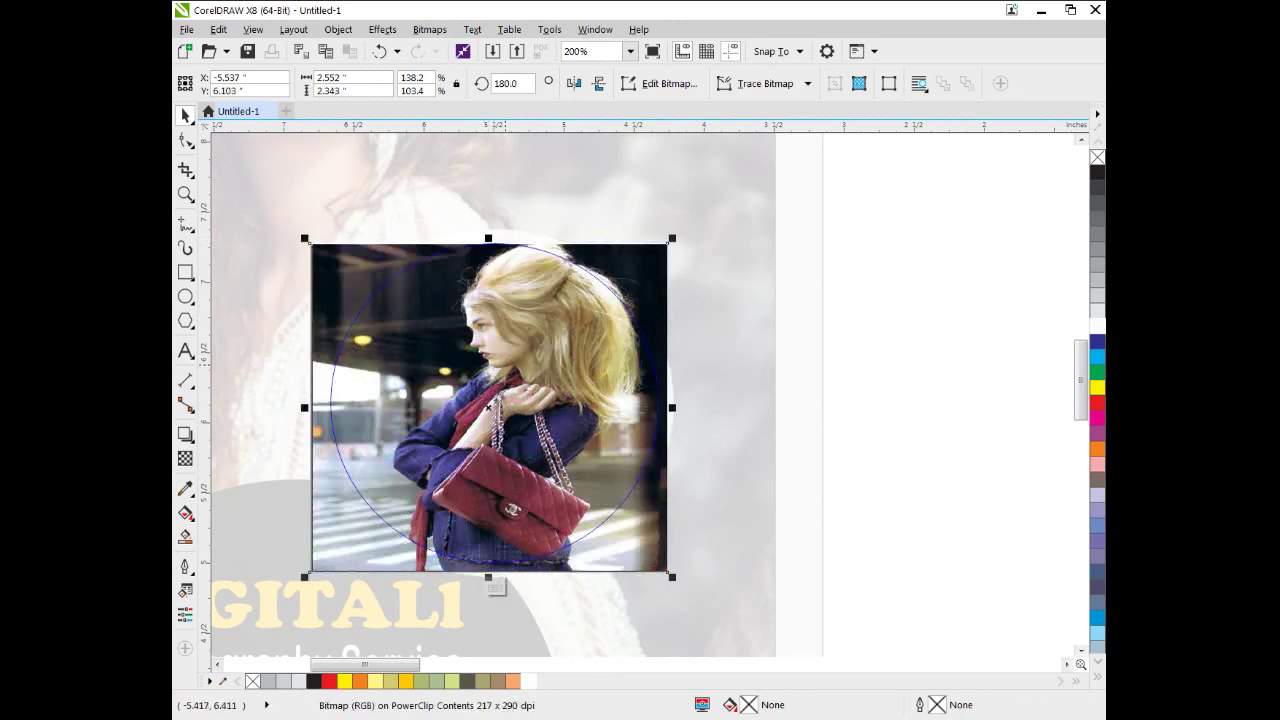
left_click(496, 587)
left_click(850, 368)
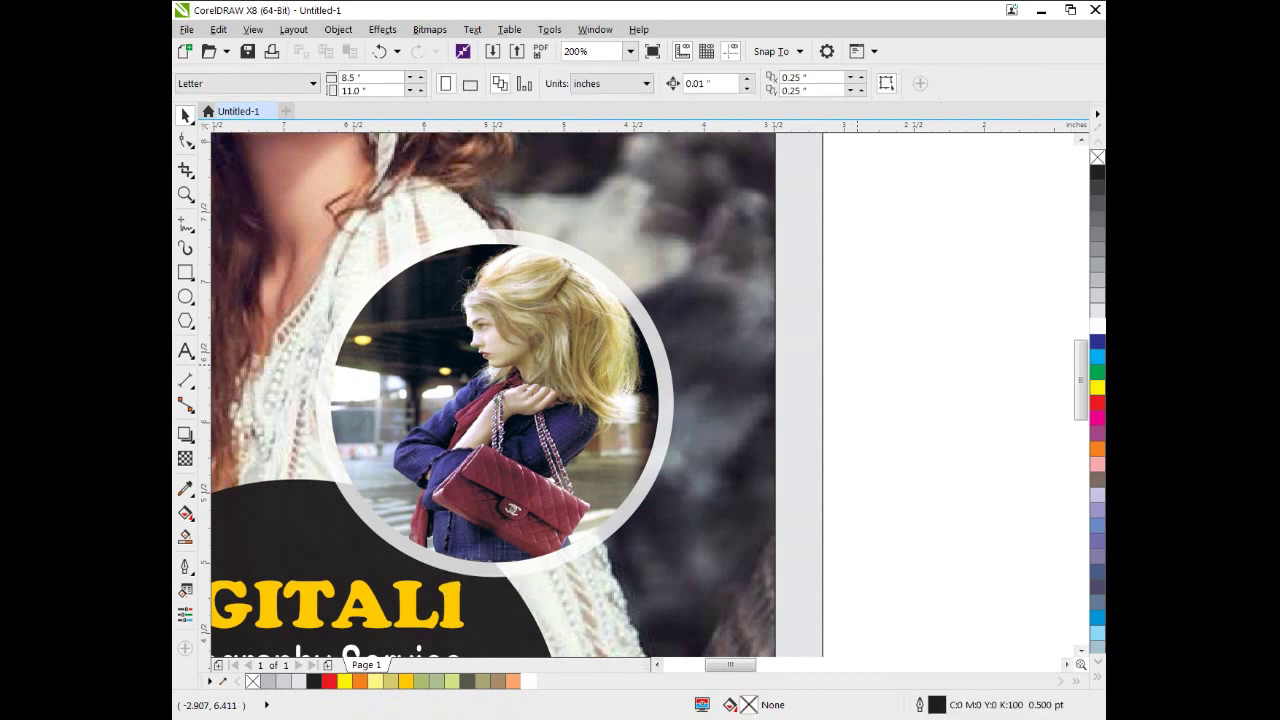
Remove the transparency from the white ring around the blonde woman's circular photo
scroll(665, 532, "down", 1)
left_click(665, 460)
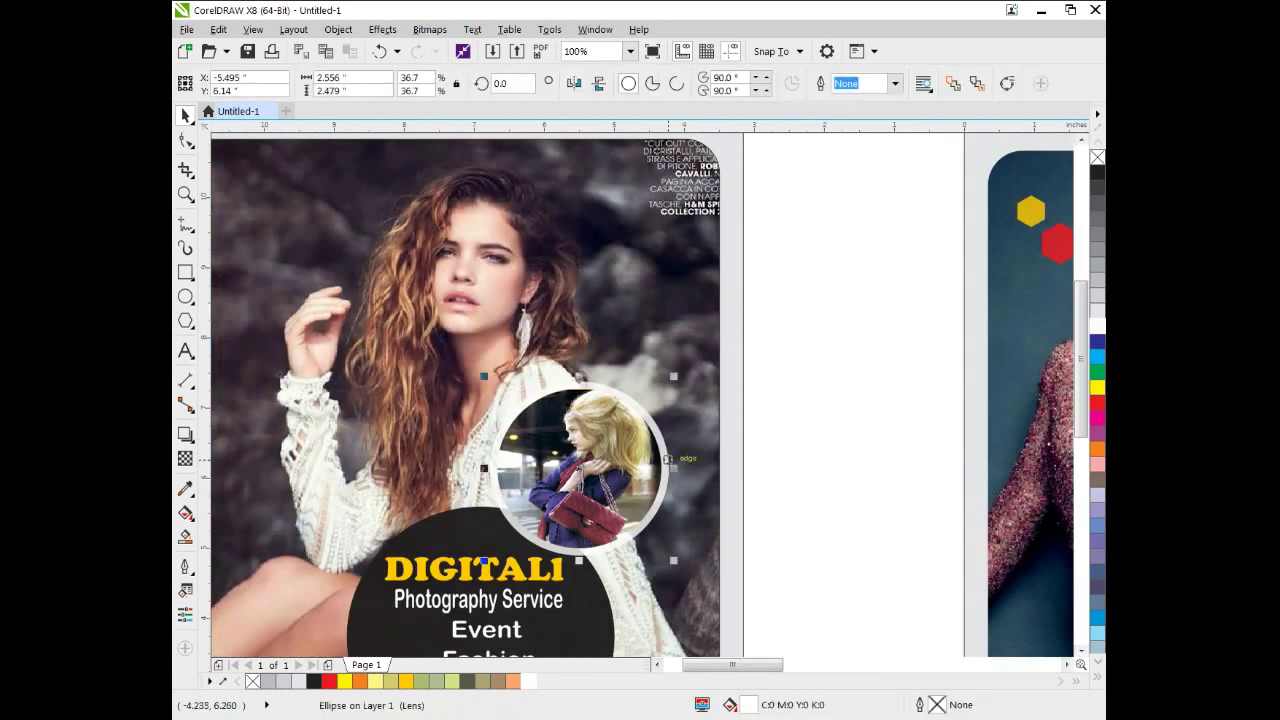
left_click(185, 458)
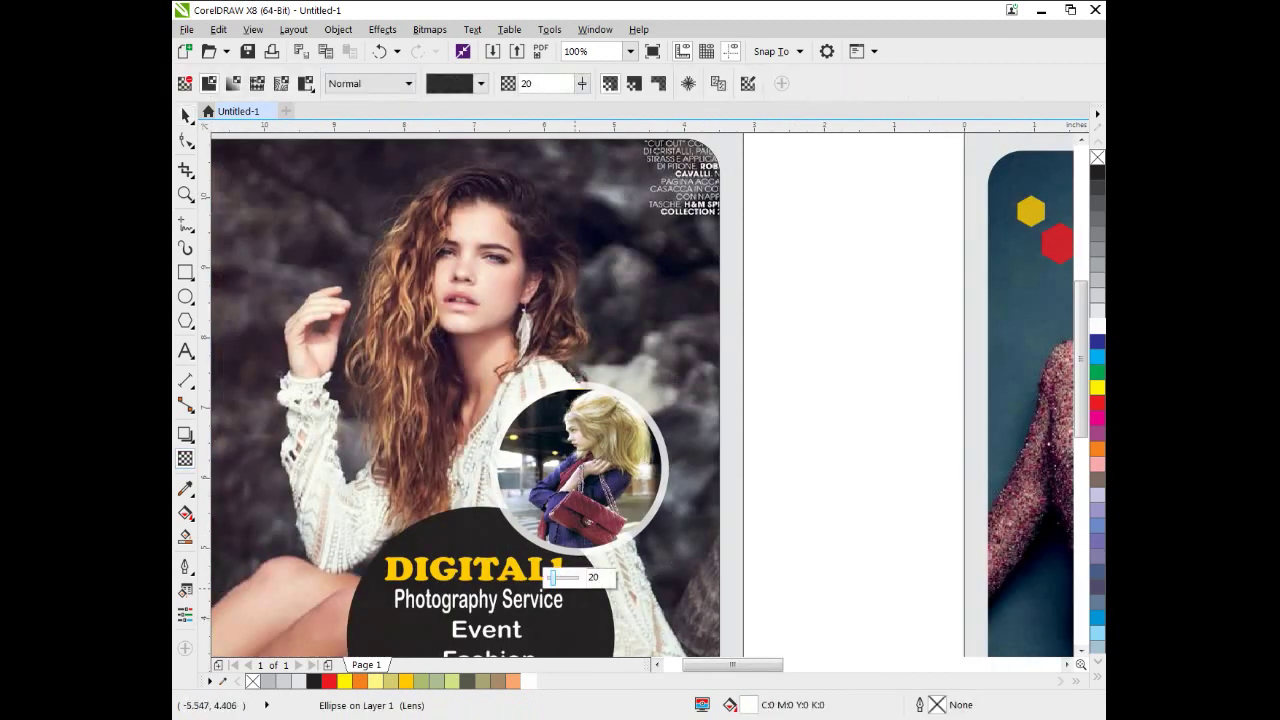
left_click_drag(562, 578, 547, 578)
key("Escape")
left_click_drag(568, 456, 678, 408)
scroll(636, 420, "down", 1)
scroll(610, 432, "up", 1)
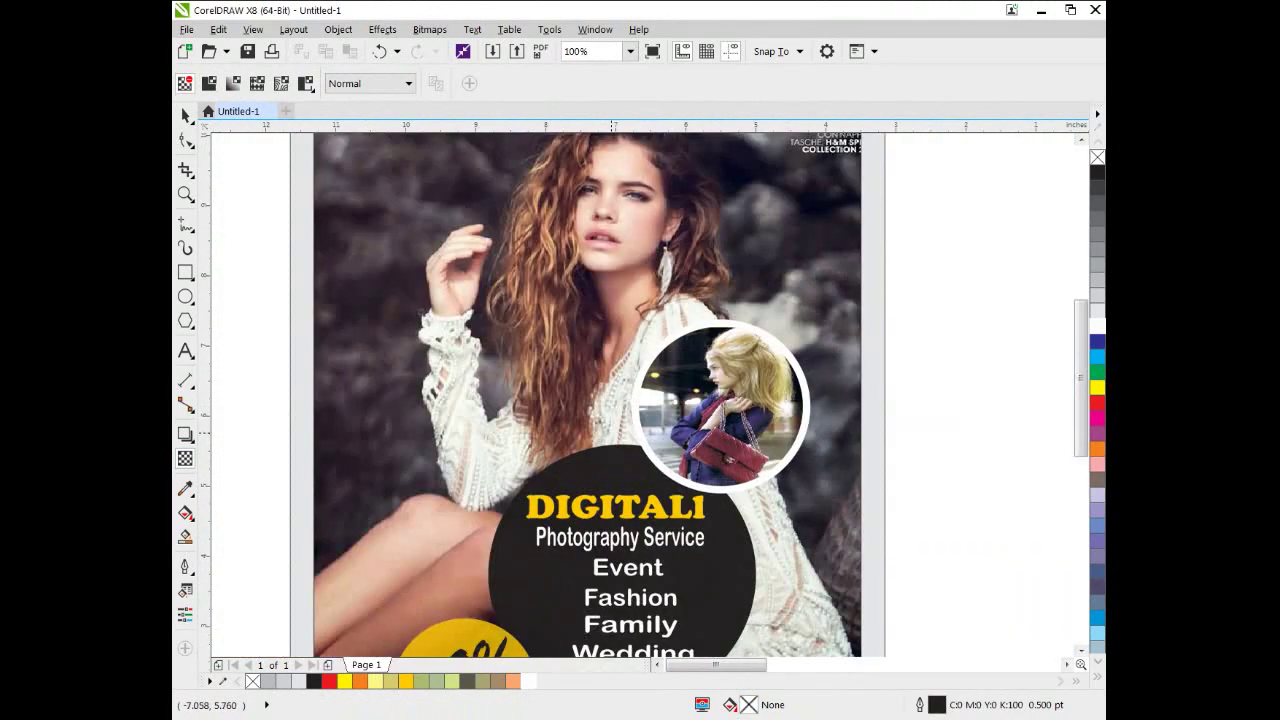
Bring the grouped 9$ price badge onto the flyer with the circular badge, in front of the background photo
left_click_drag(612, 433, 597, 389)
scroll(580, 395, "down", 3)
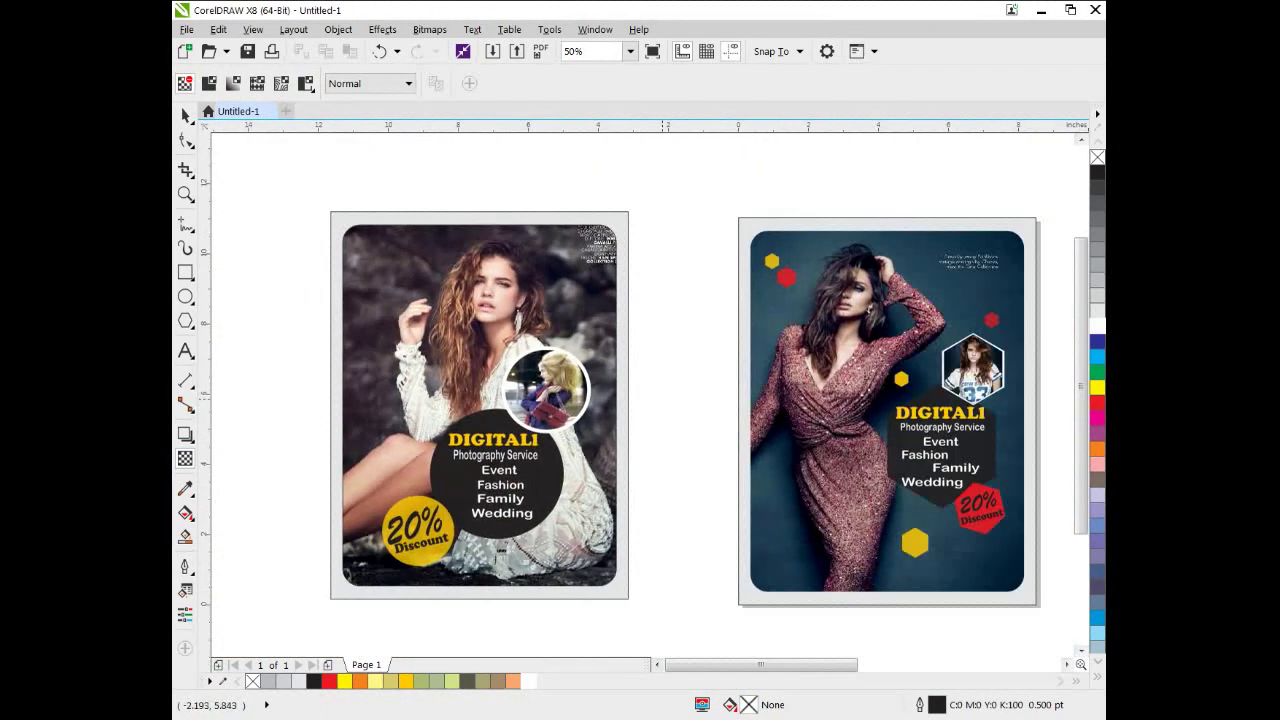
left_click_drag(982, 383, 748, 422)
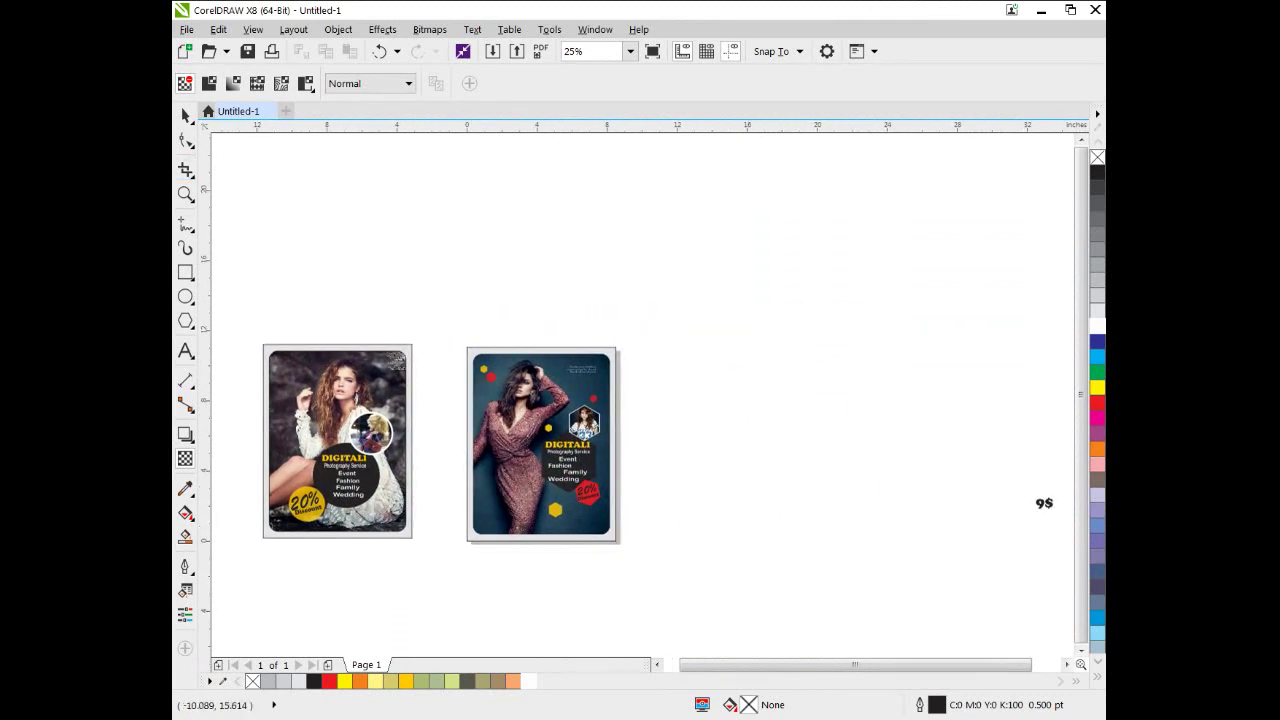
left_click(185, 116)
left_click_drag(954, 395, 570, 391)
scroll(507, 452, "up", 2)
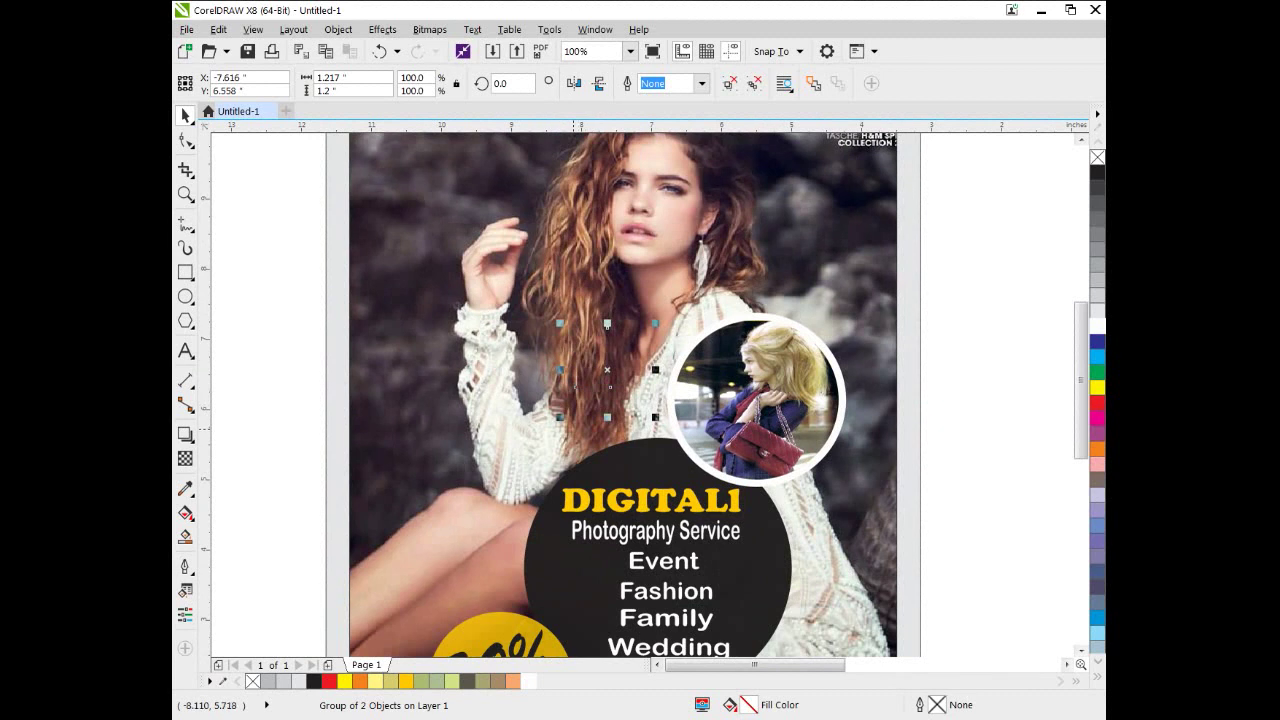
left_click_drag(572, 390, 571, 392)
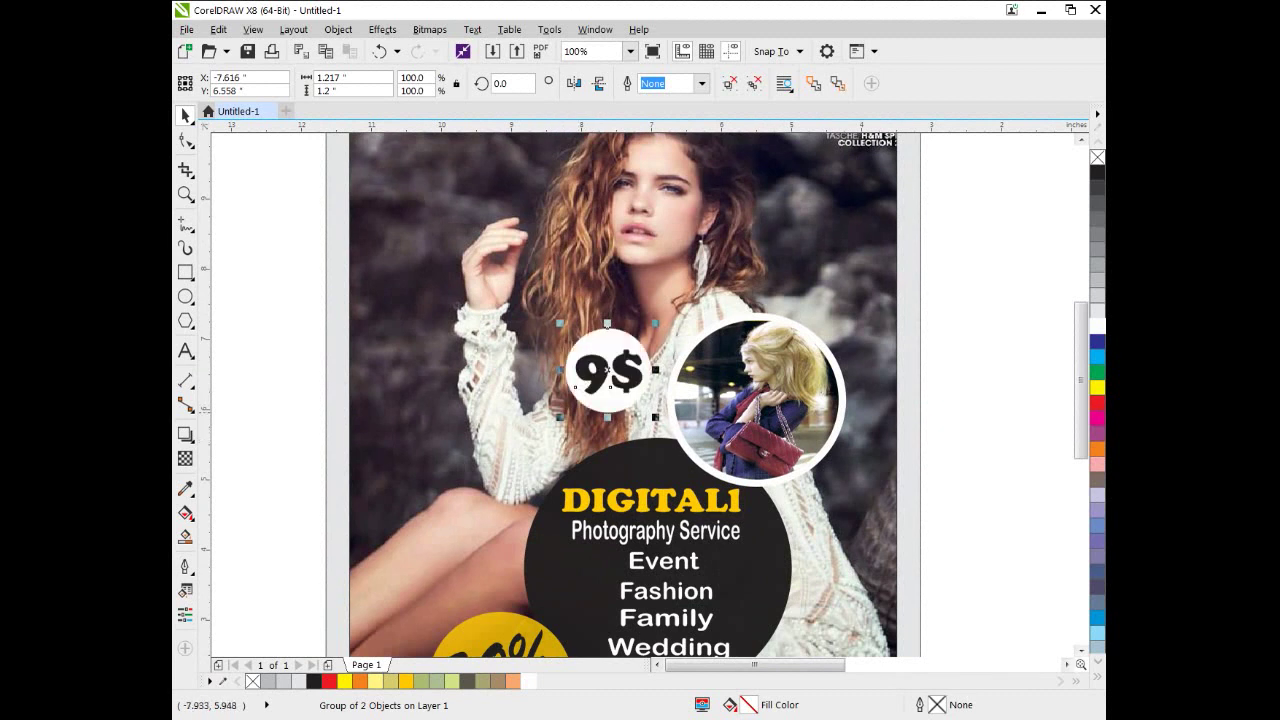
scroll(551, 440, "down", 3)
scroll(634, 340, "up", 3)
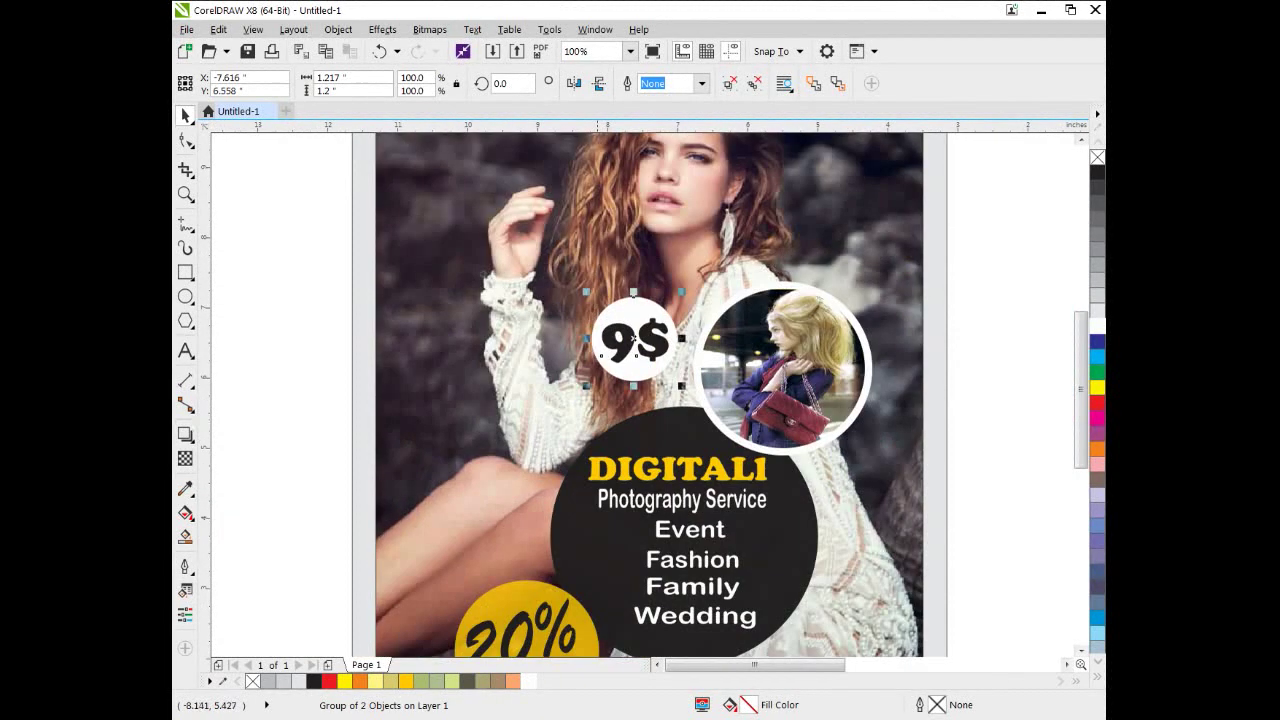
Move the 9$ badge over the woman's knee beside the black circle and enlarge it to about 1.48 by 1.79 inches
left_click_drag(634, 340, 448, 456)
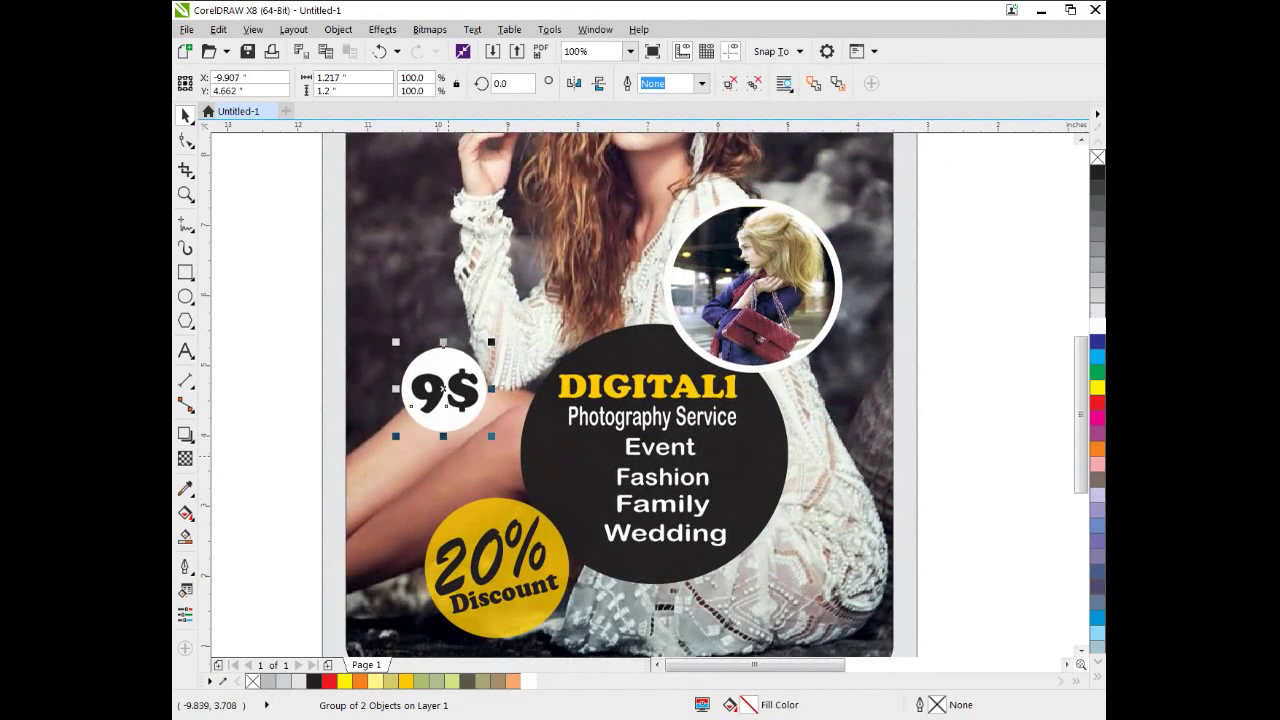
left_click_drag(493, 436, 514, 461)
left_click_drag(456, 401, 477, 383)
left_click(479, 457)
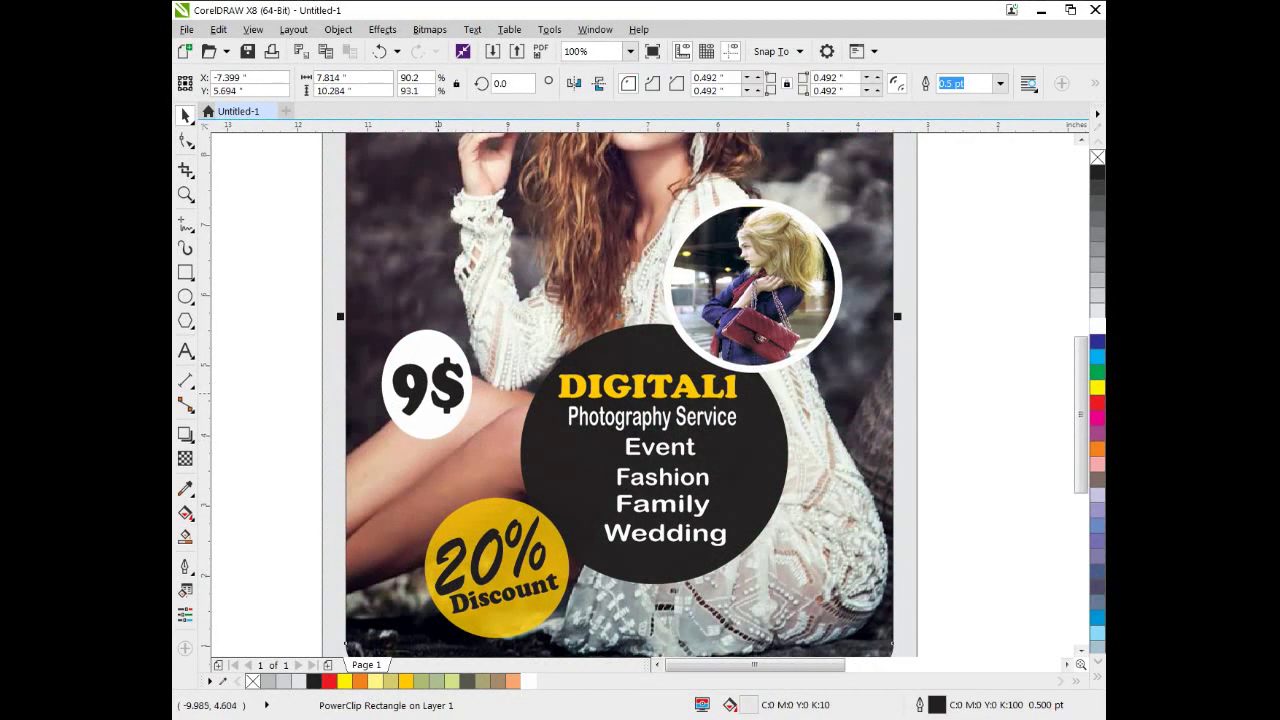
left_click(456, 417)
left_click_drag(477, 443, 447, 422)
left_click(497, 455)
left_click(467, 418)
scroll(465, 438, "down", 1)
scroll(430, 415, "up", 1)
left_click(438, 421)
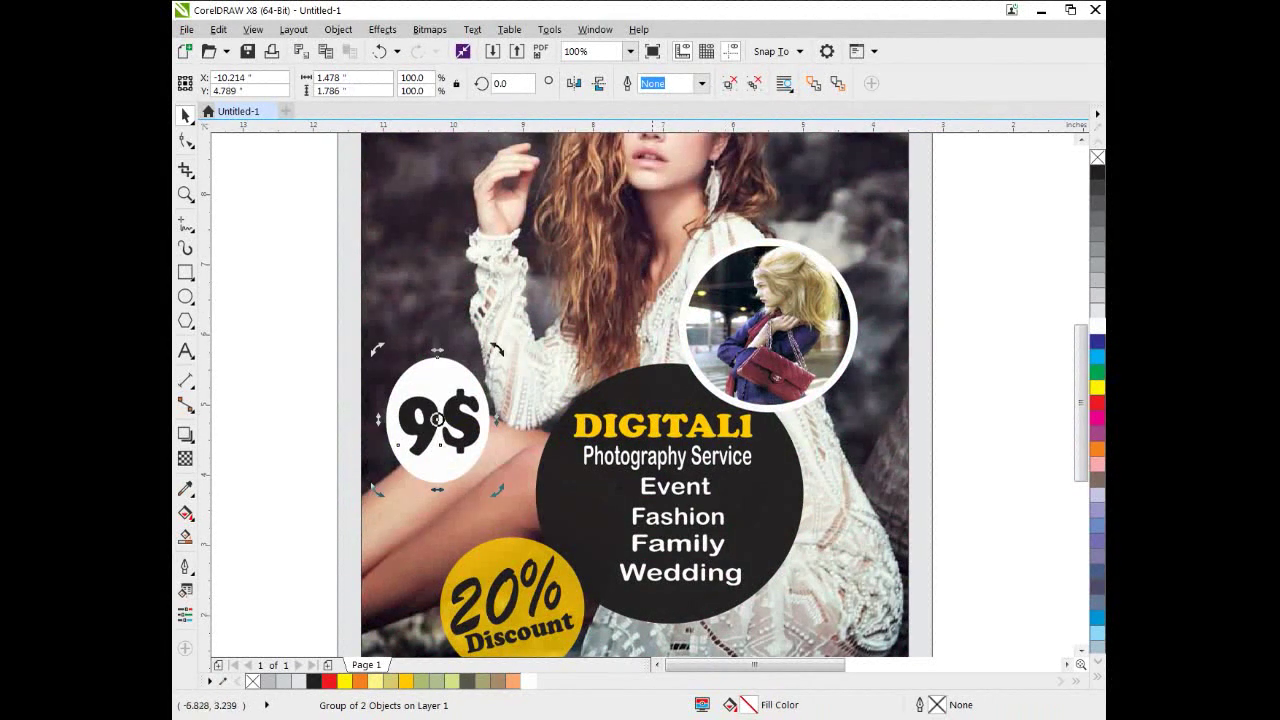
Place a copy of the yellow discount circle over the woman's sleeve, scaled down to about 1.50 by 1.46 inches
left_click(520, 572)
left_click_drag(512, 533, 564, 331)
left_click_drag(644, 409, 620, 386)
left_click_drag(564, 321, 557, 331)
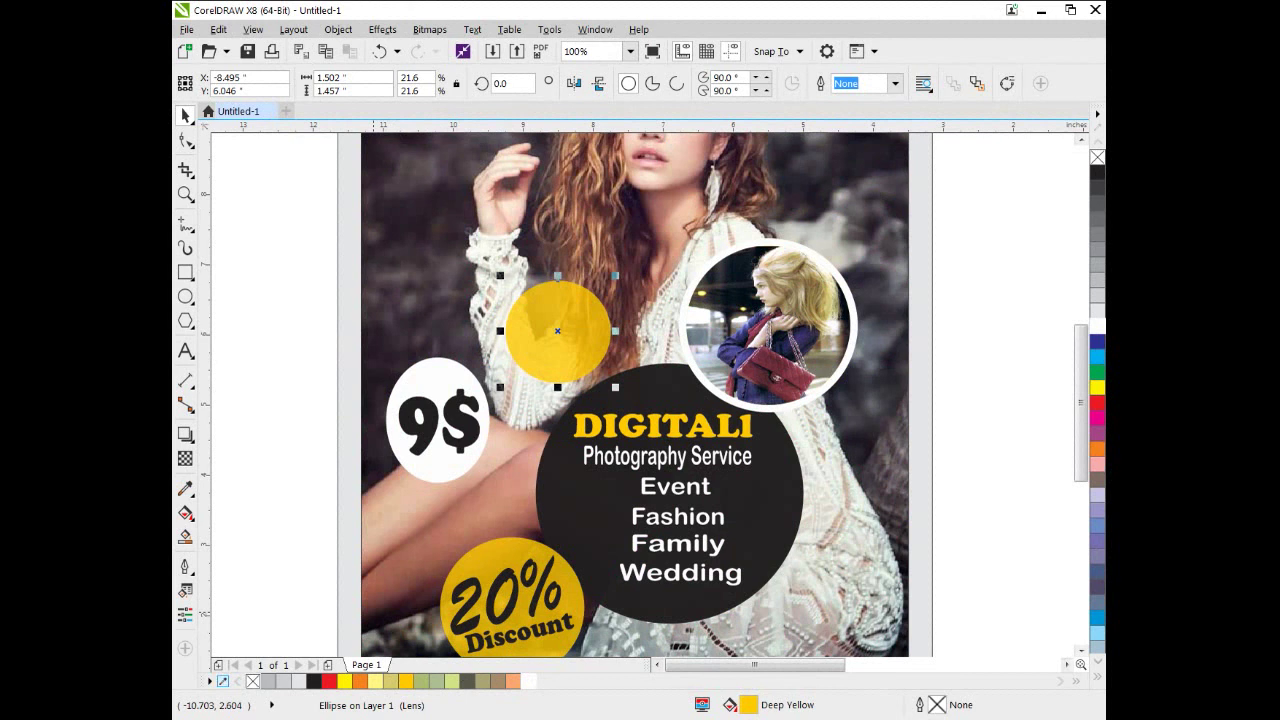
Remove the copied circle's fill and give it a 2 pt Deep Yellow outline
left_click(253, 681)
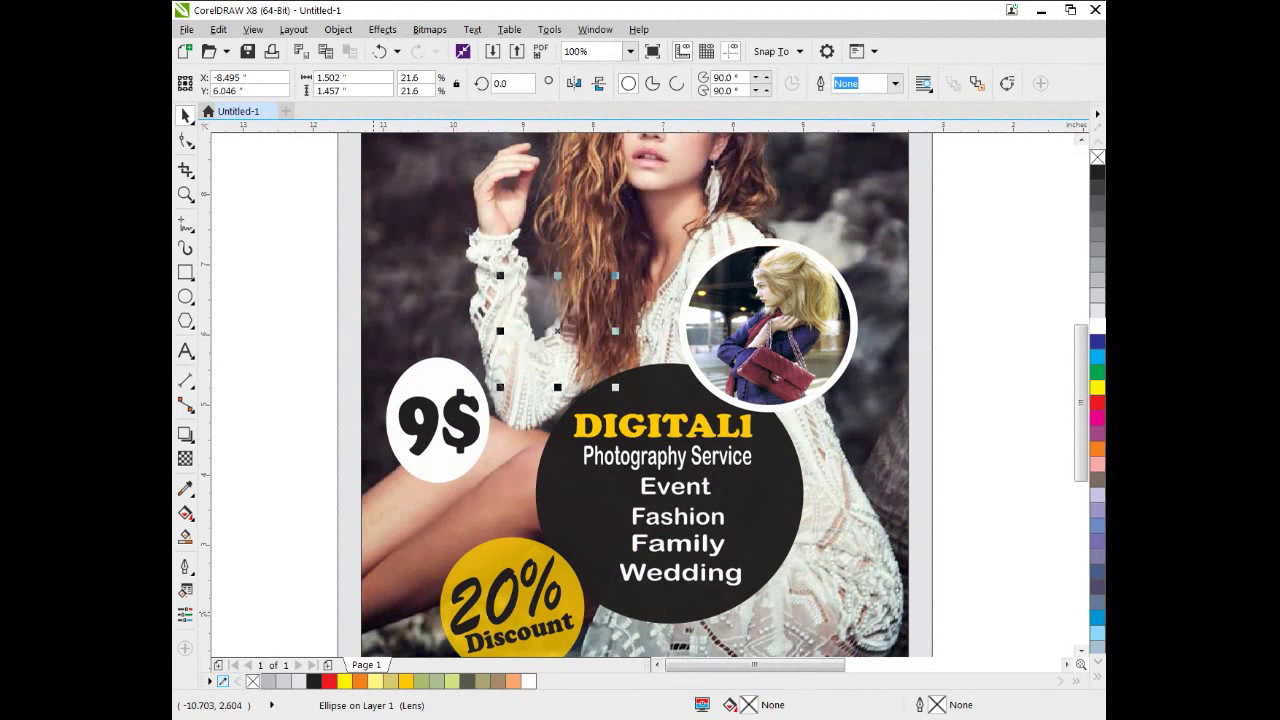
right_click(405, 681)
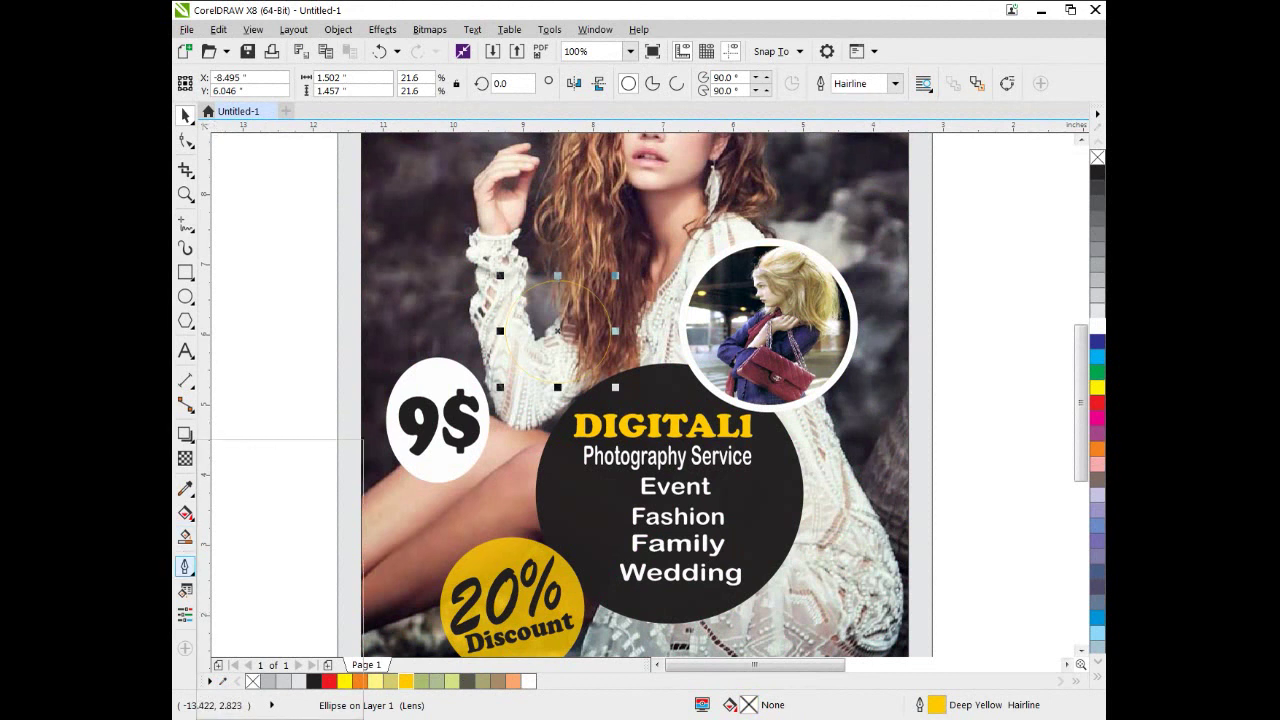
left_click(184, 566)
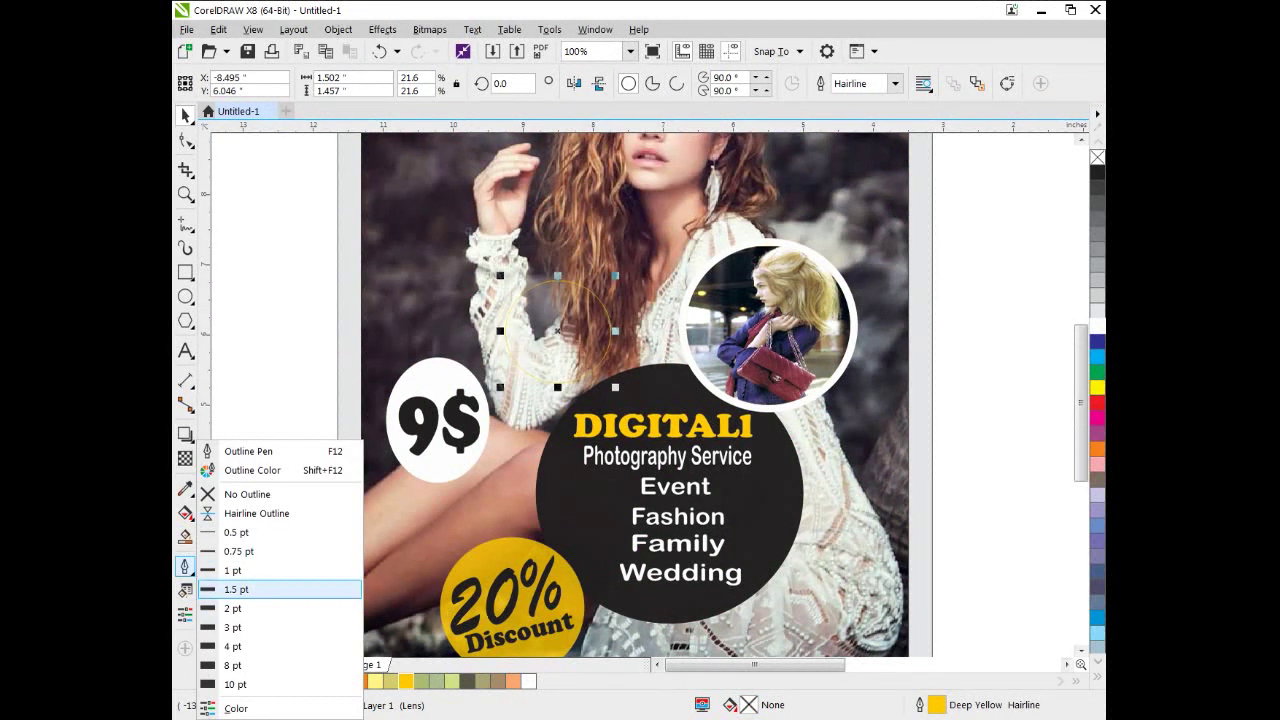
left_click(232, 608)
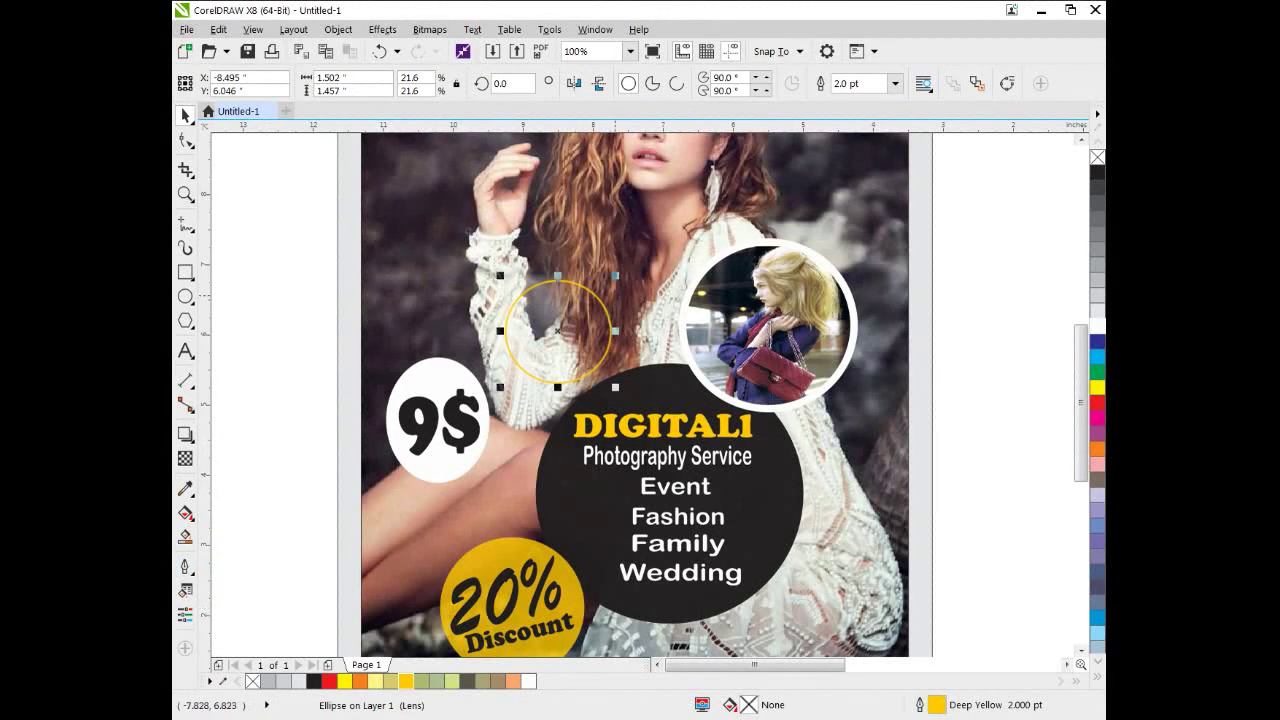
left_click(655, 269)
Make a smaller copy of the yellow ring, about 0.96 by 0.93 inches, with a white outline near the black badge's upper edge
left_click_drag(610, 319, 679, 340)
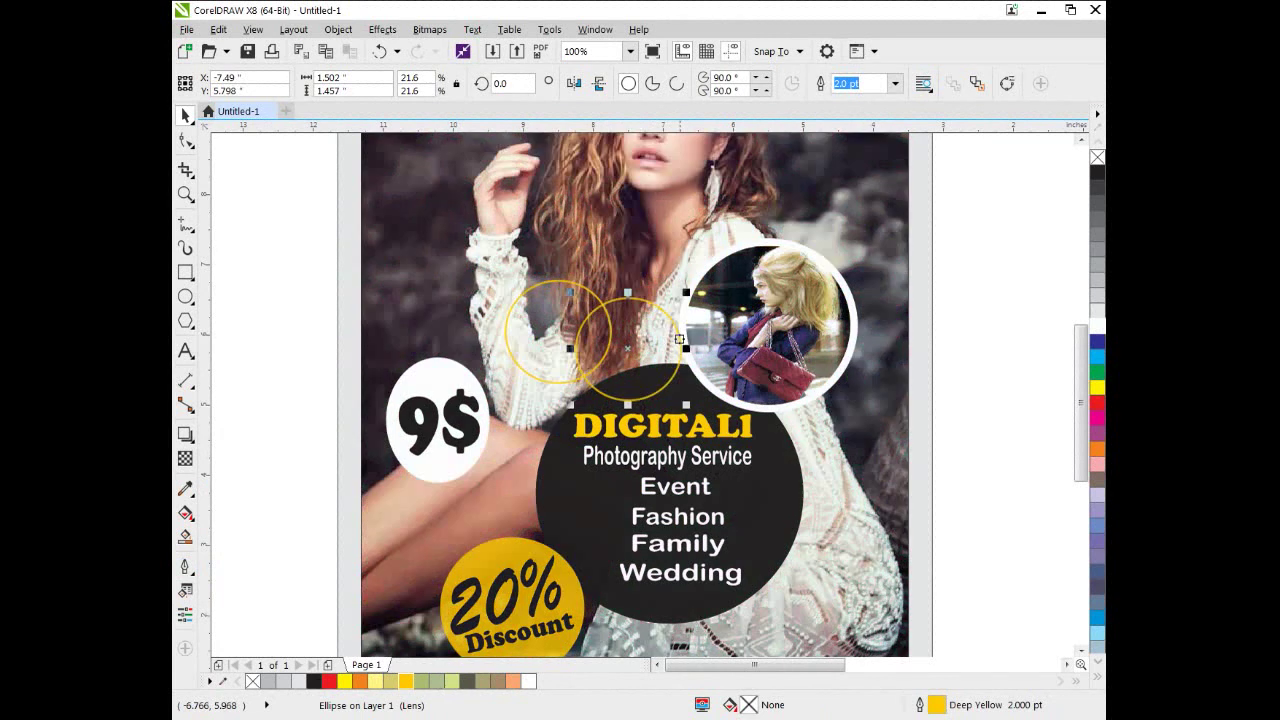
left_click_drag(687, 405, 678, 387)
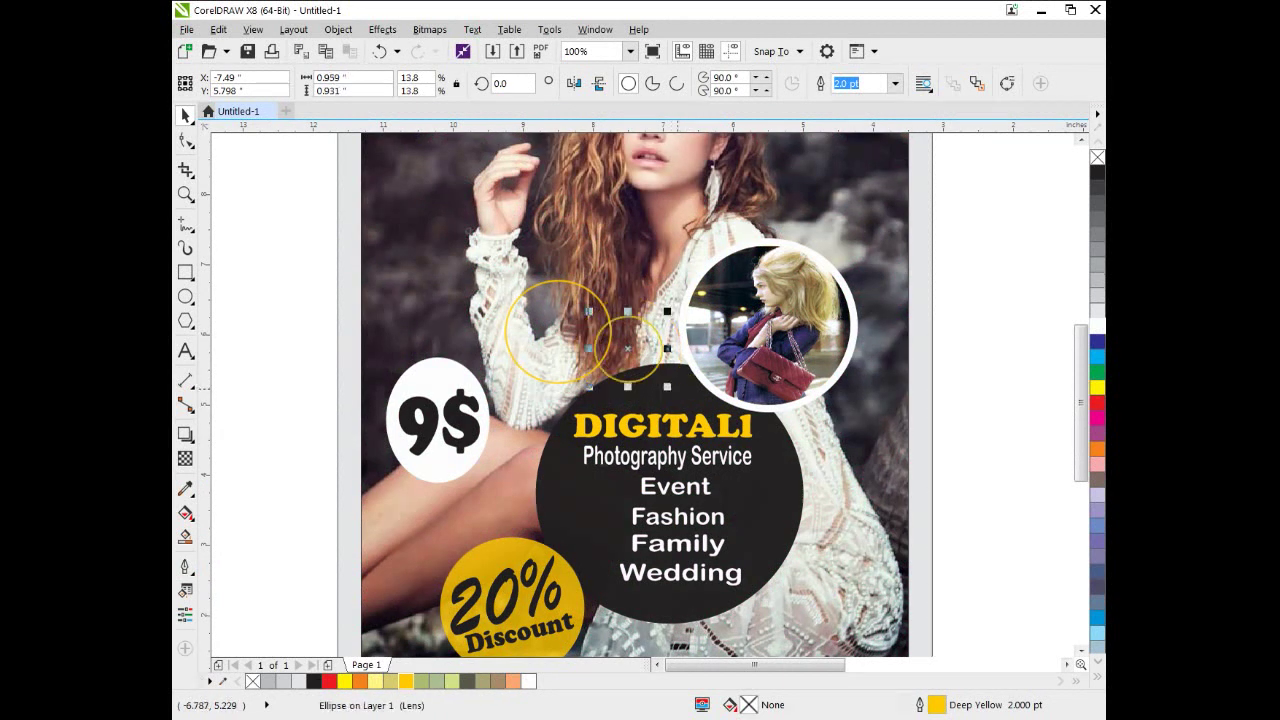
right_click(528, 681)
left_click(682, 264)
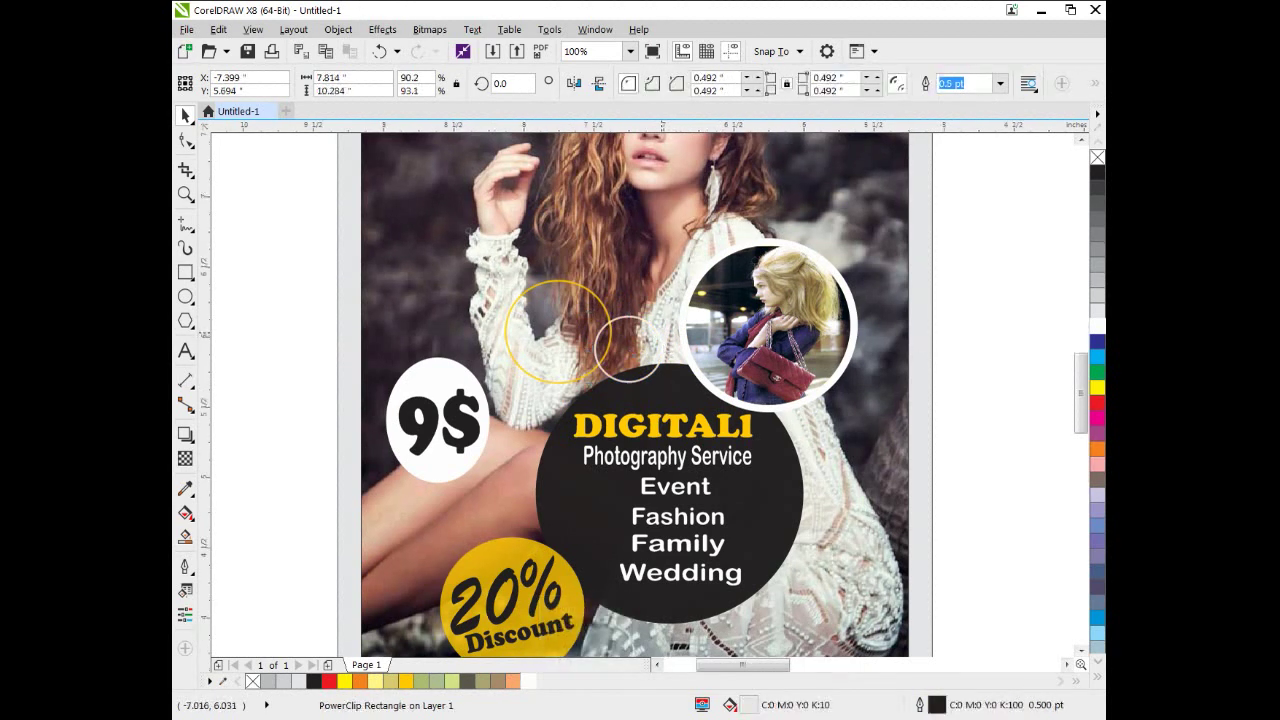
scroll(664, 336, "up", 1)
left_click_drag(636, 364, 655, 372)
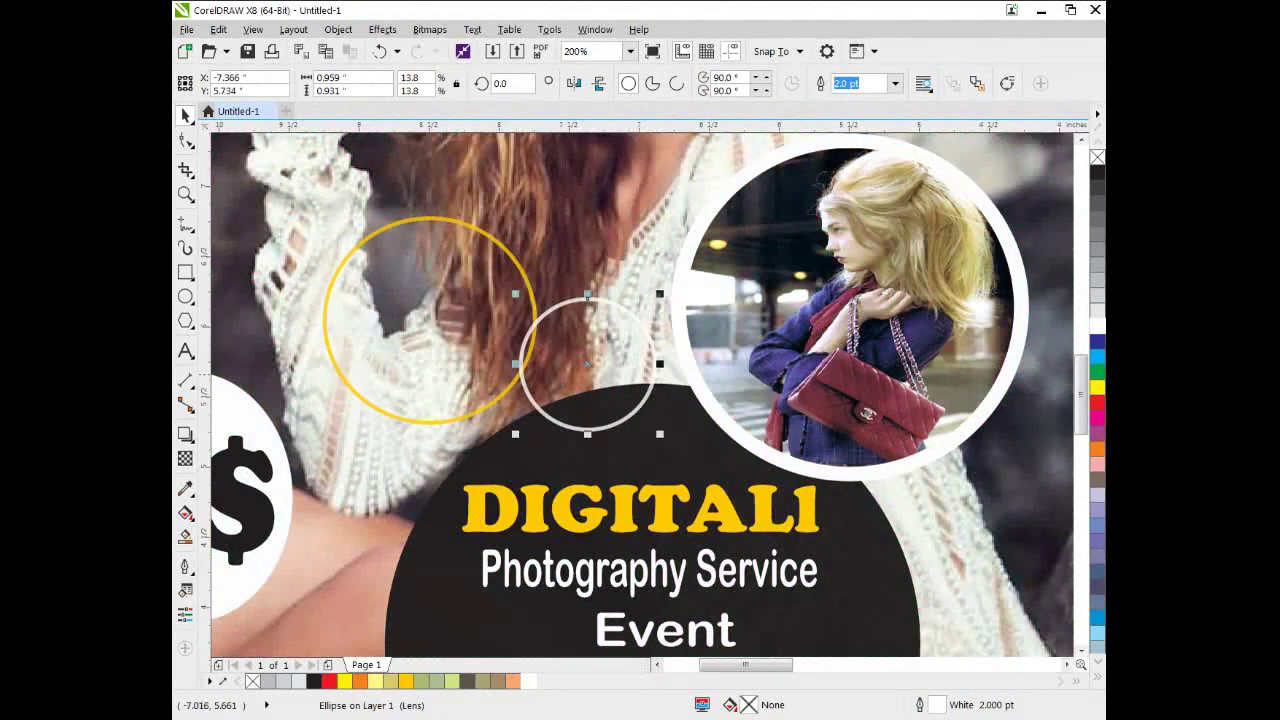
Shrink the small white ring further and position it at the upper edge of the black badge
left_click_drag(516, 294, 539, 315)
left_click_drag(610, 385, 617, 398)
key("ctrl+z")
left_click(622, 348)
left_click(628, 342)
left_click_drag(610, 362, 612, 381)
left_click(612, 315)
scroll(613, 314, "down", 1)
left_click_drag(613, 316, 590, 339)
Place two copies of the yellow discount circle in the dark area around the woman's raised hand
key("F3")
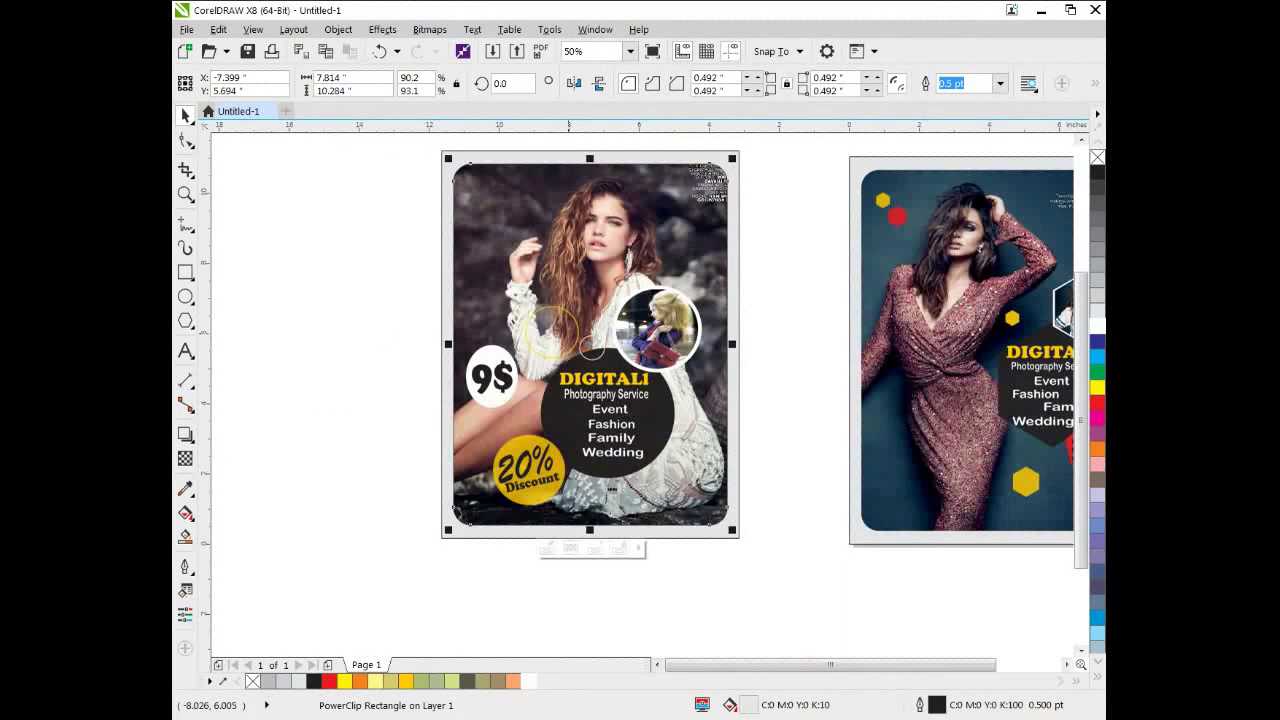
left_click_drag(535, 481, 502, 315)
scroll(509, 293, "up", 1)
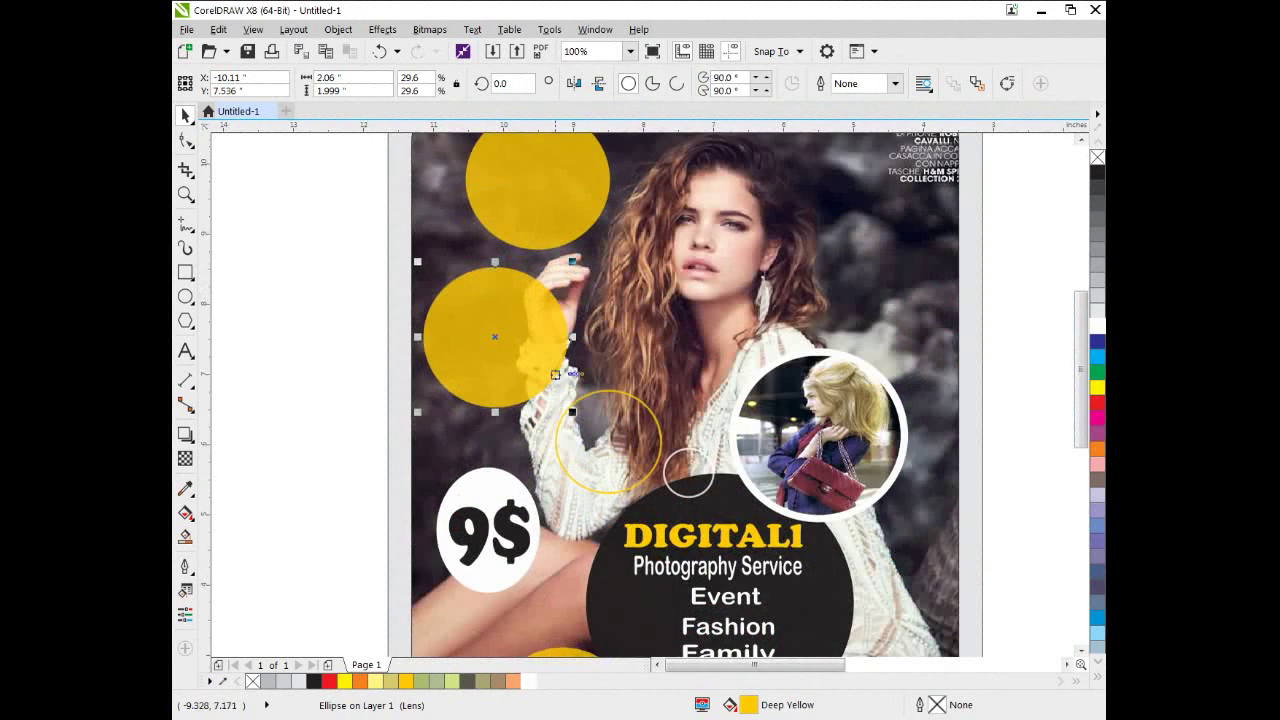
Shrink both yellow circles, the upper one to about 1.30 by 1.26 inches, and fill the upper one with white
mouse_move(574, 414)
left_mouse_down()
mouse_move(545, 385)
mouse_move(566, 431)
left_mouse_up()
left_click(557, 260)
left_click_drag(609, 324, 584, 291)
left_click_drag(532, 237, 558, 239)
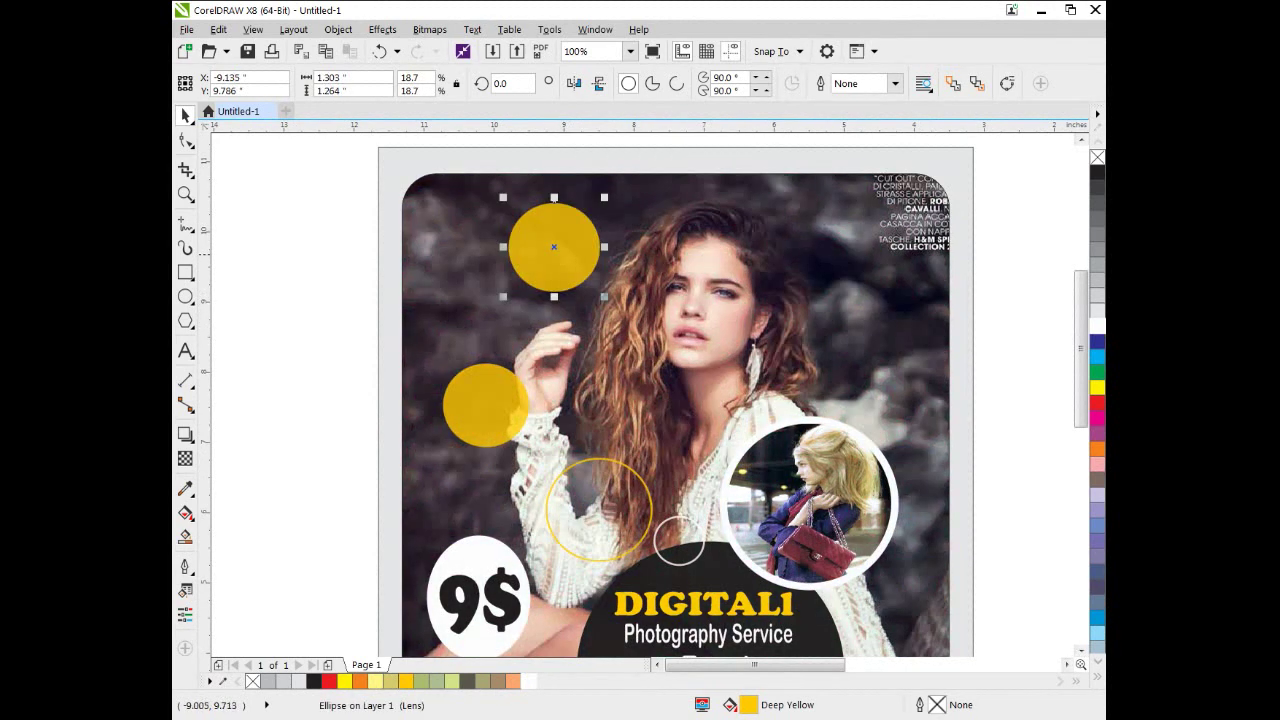
left_click(528, 681)
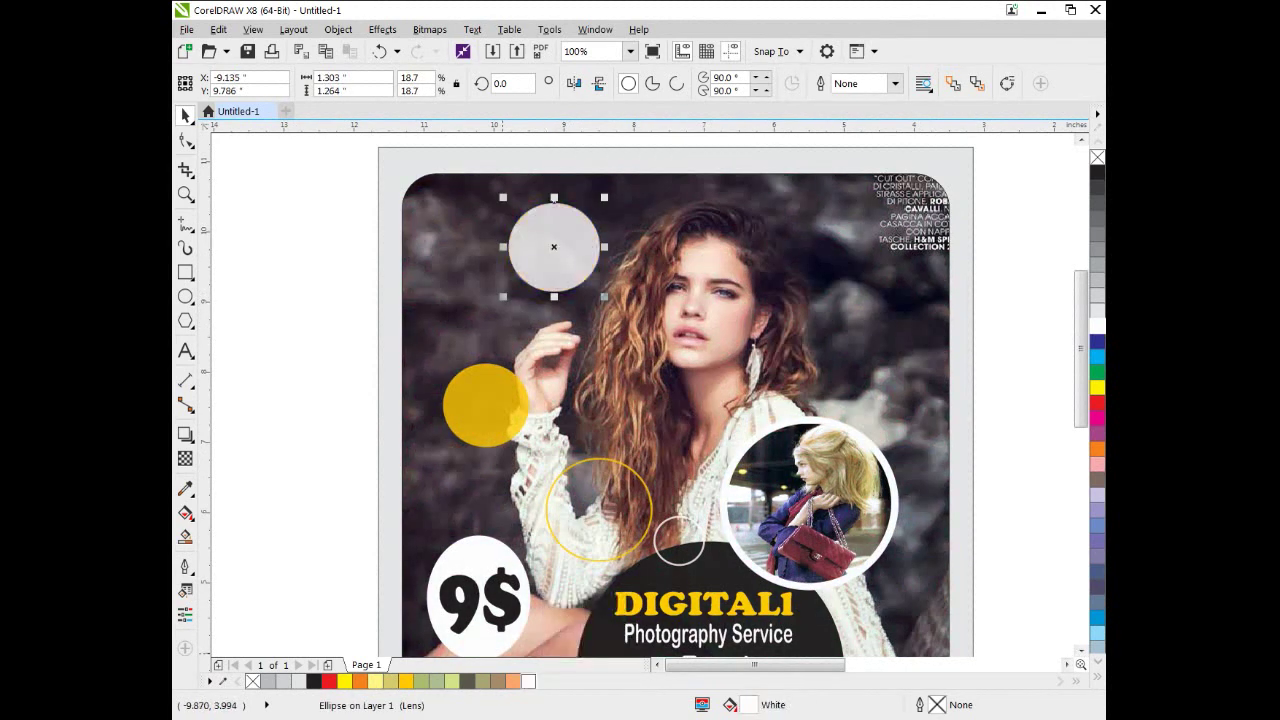
Move the lower yellow circle up into the dark area beside the woman's raised hand and shrink it
left_click_drag(501, 405, 496, 320)
left_click_drag(528, 368, 514, 354)
Set the transparency of the white circle to 48 and of the small yellow circle to 50
left_click(530, 235)
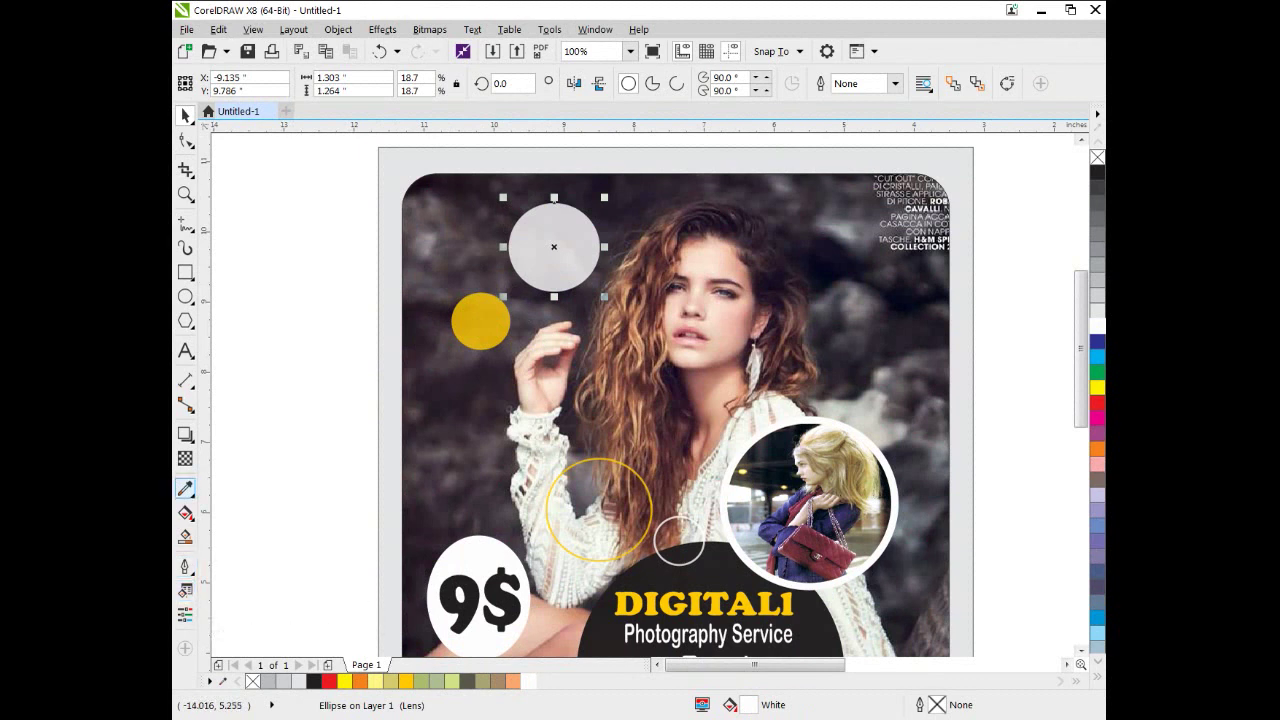
left_click(185, 458)
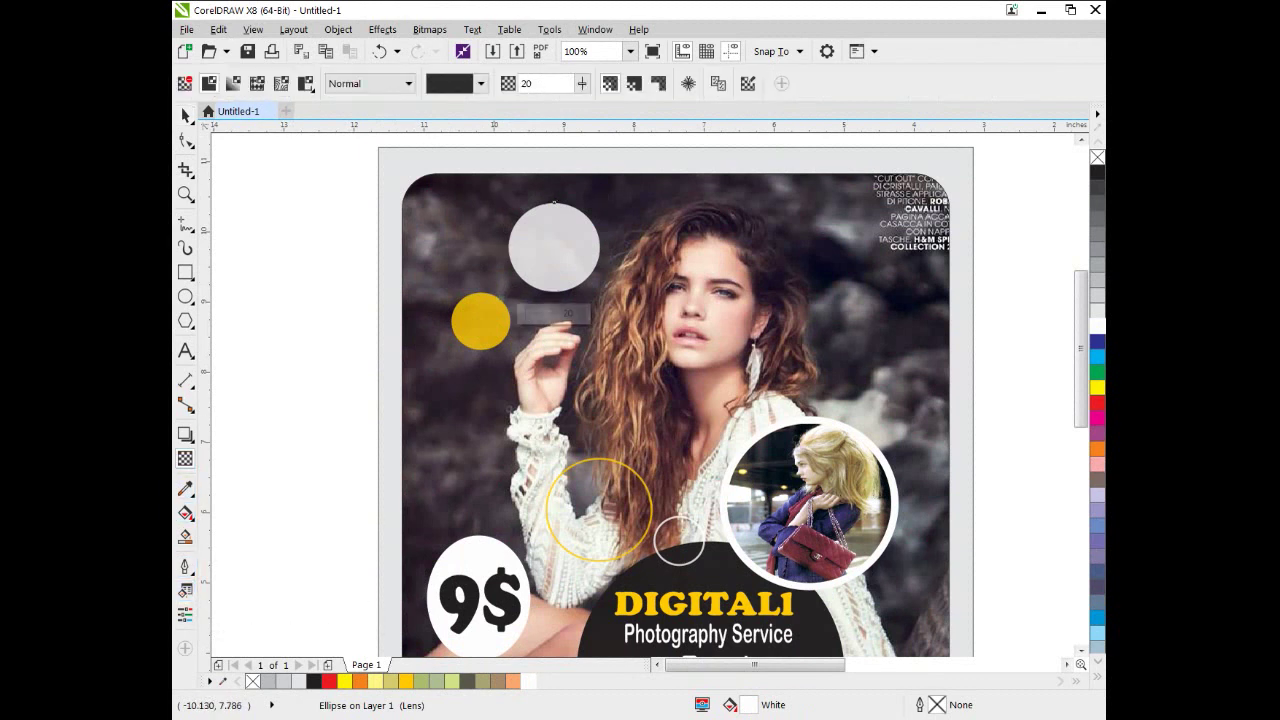
left_click_drag(526, 313, 537, 313)
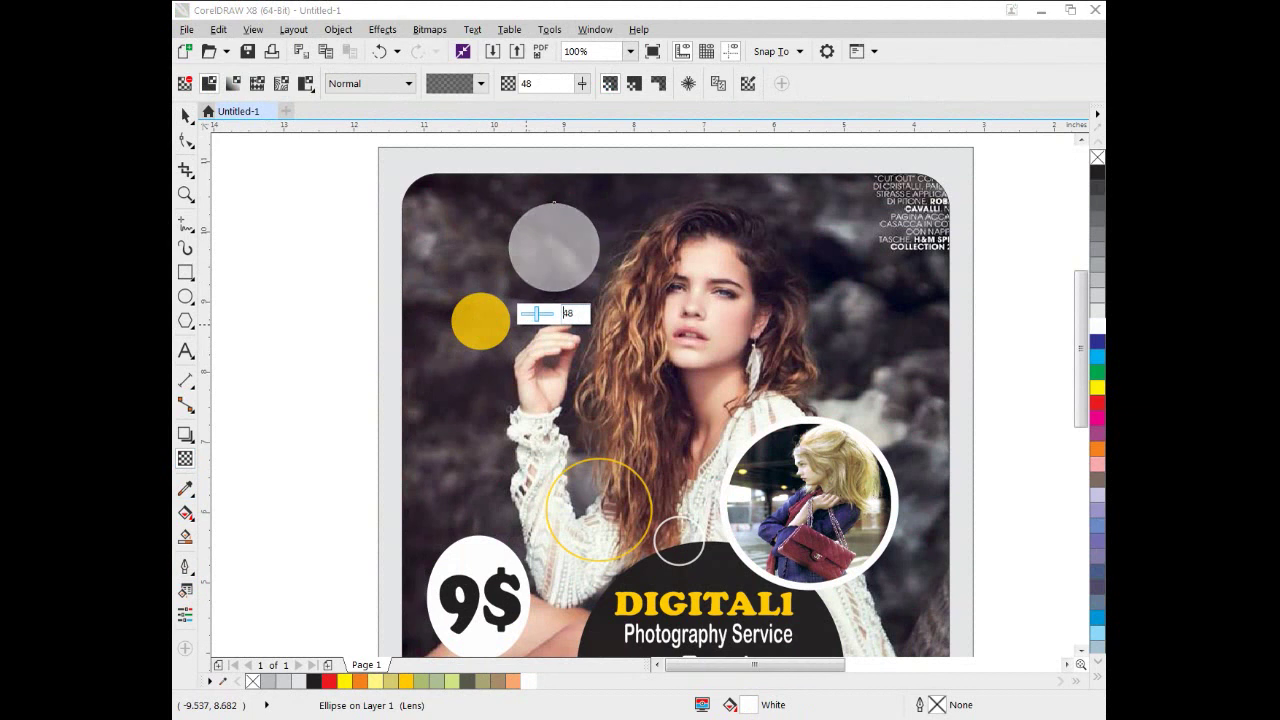
left_click(480, 320)
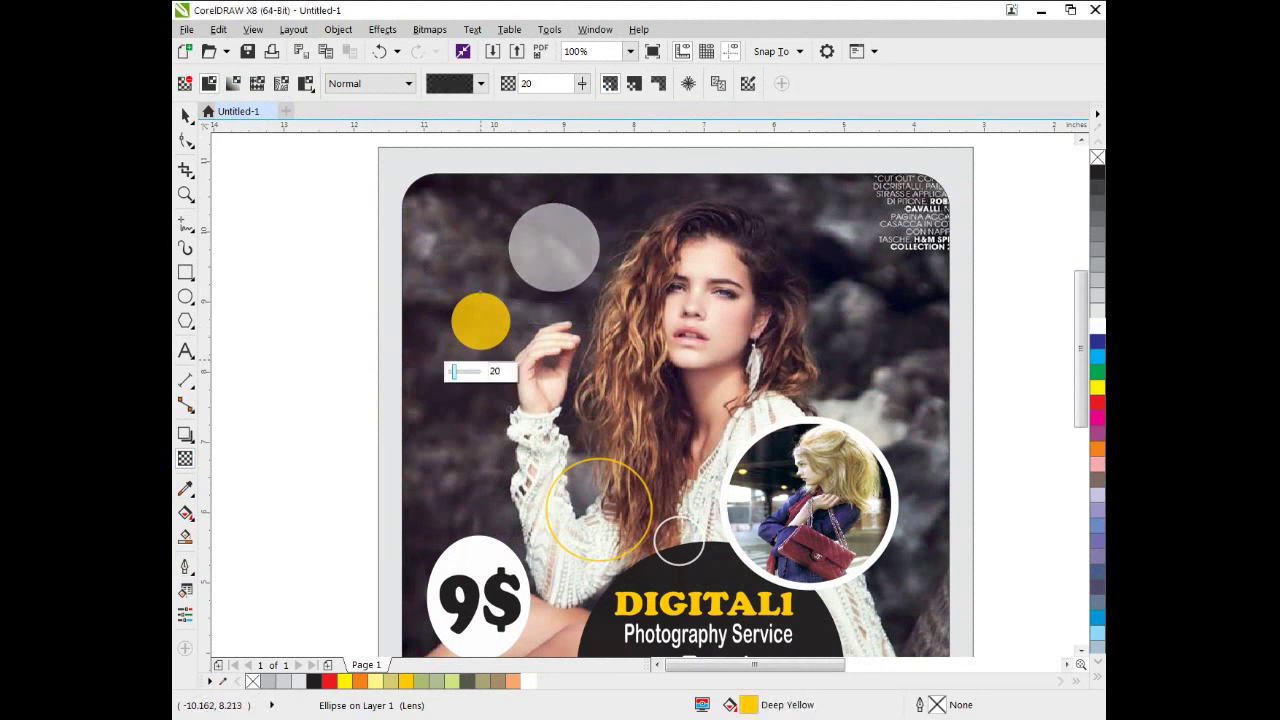
left_click(459, 372)
left_click_drag(461, 371, 466, 371)
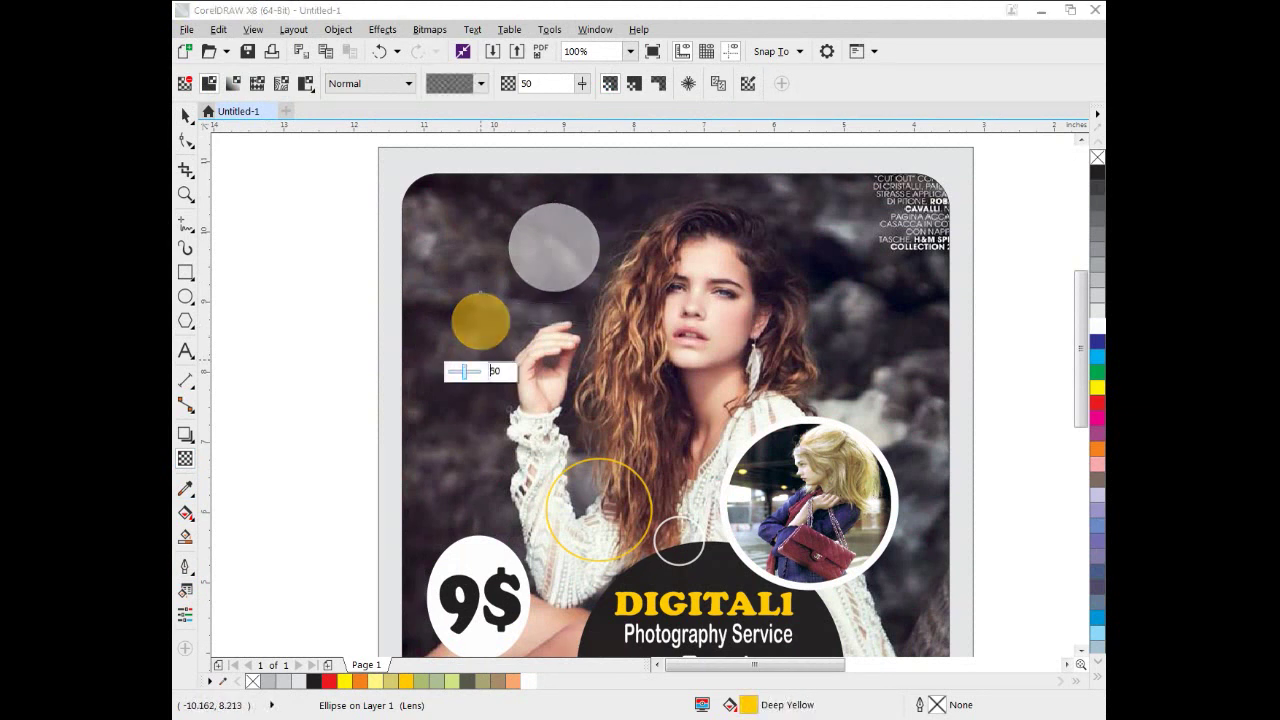
left_click(401, 206)
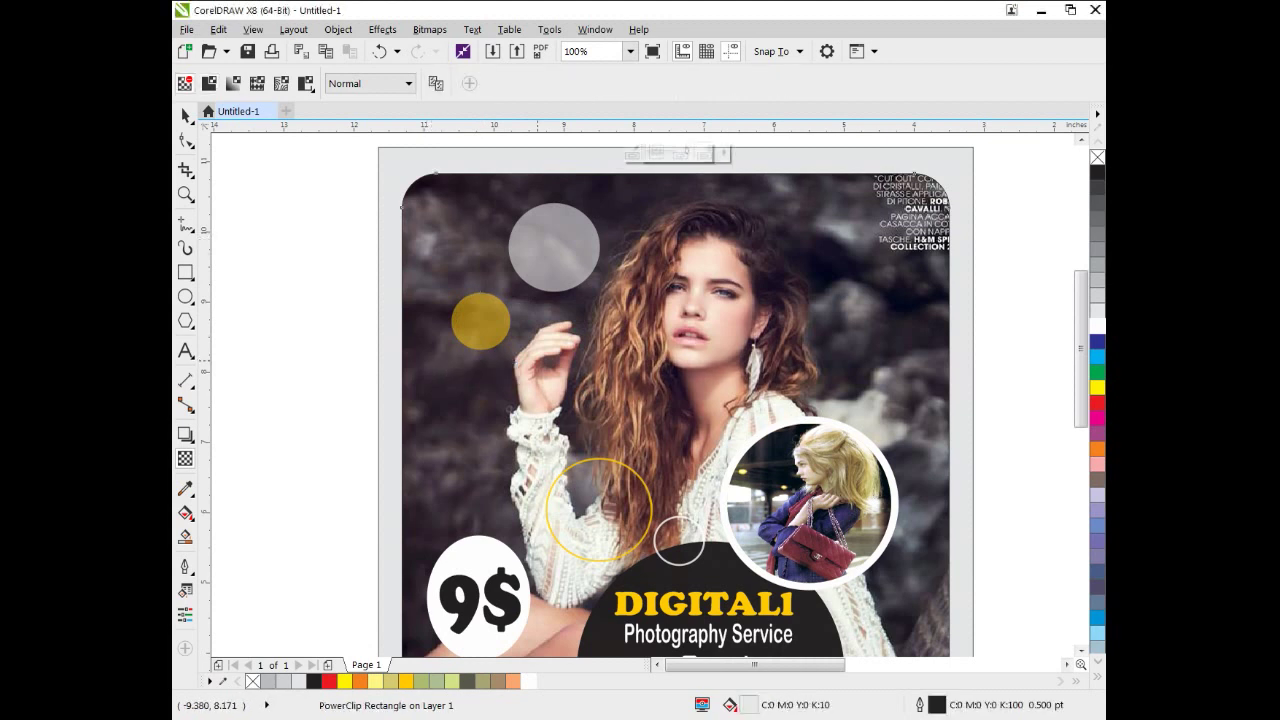
scroll(401, 206, "down", 2)
scroll(380, 195, "up", 2)
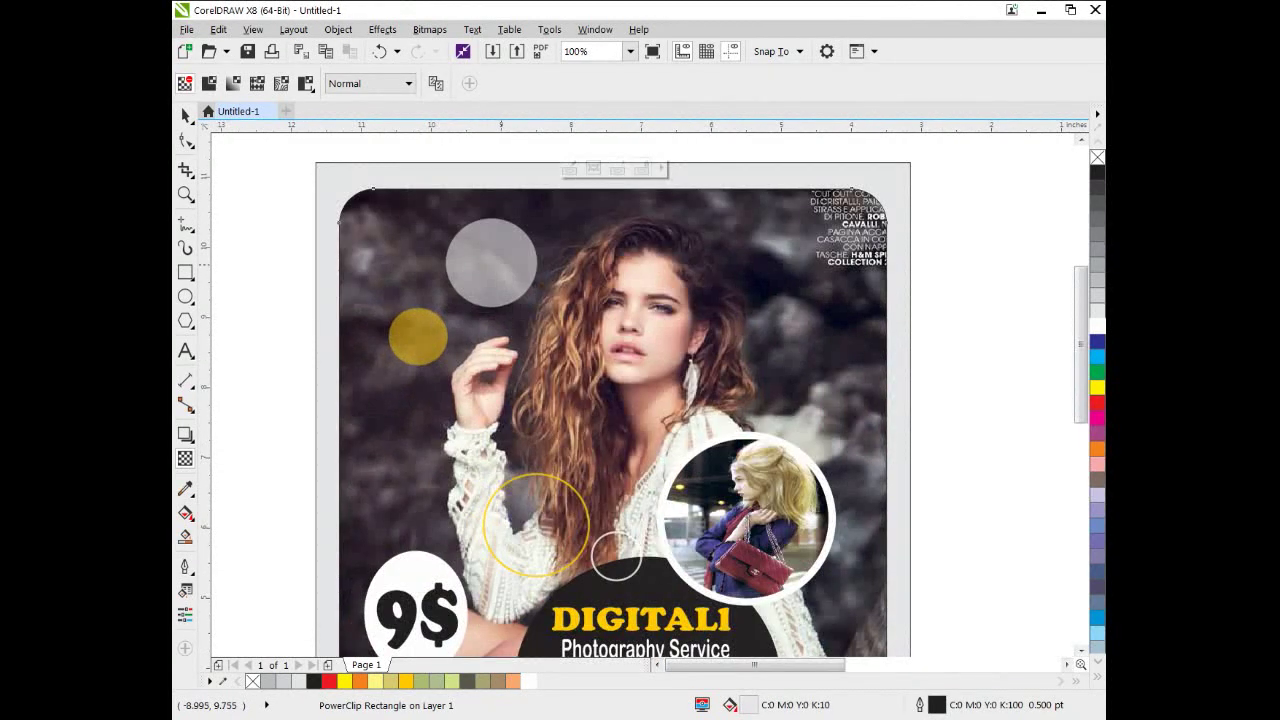
Shift the white circle and the small yellow circle slightly up and to the left, away from the woman's hand
left_click(491, 218)
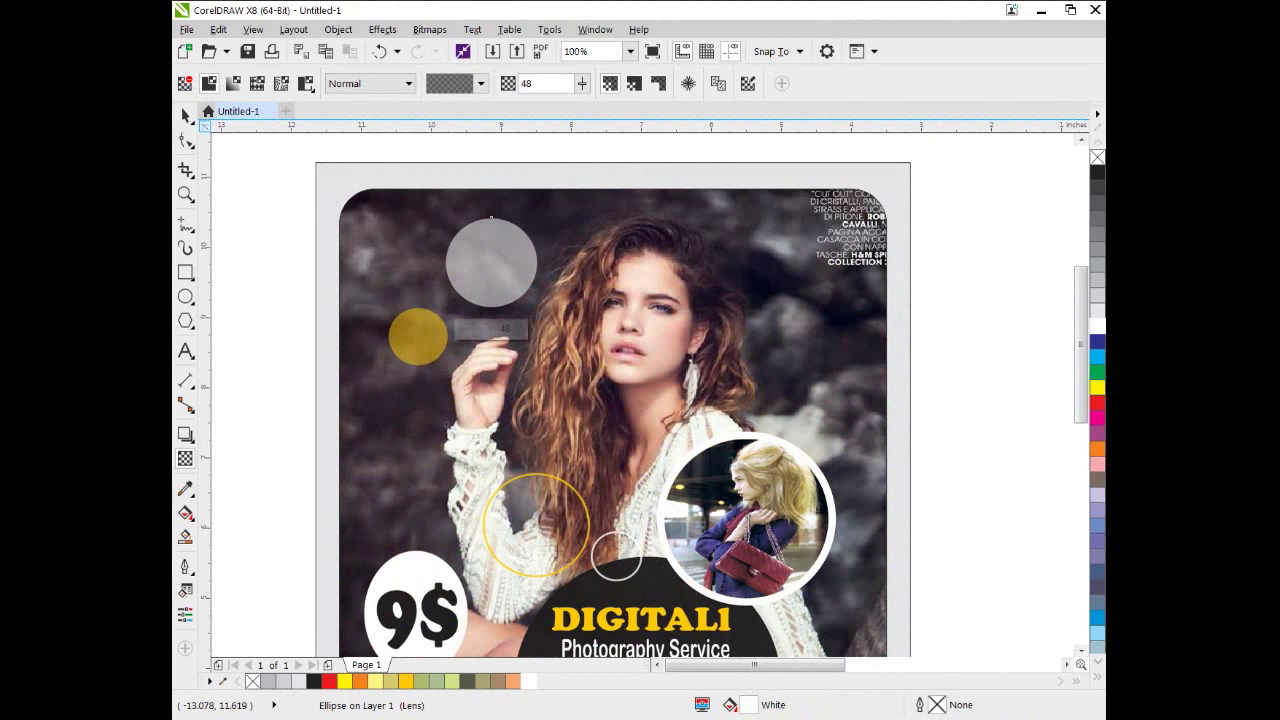
key("space")
left_click_drag(491, 218, 477, 200)
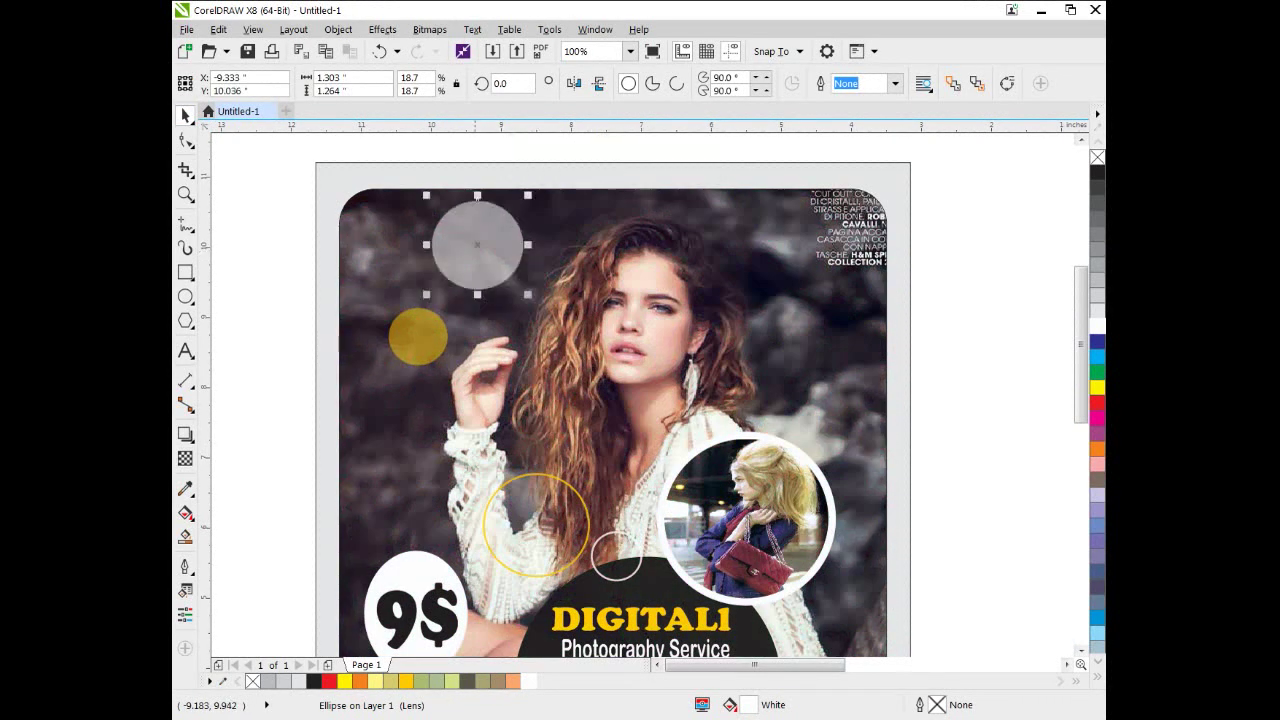
left_click(418, 337)
Place copies of the transparent yellow and white circles in the dark background to the right of the woman's head
left_click_drag(418, 337, 778, 268)
left_click_drag(496, 262, 843, 419)
right_click(843, 419)
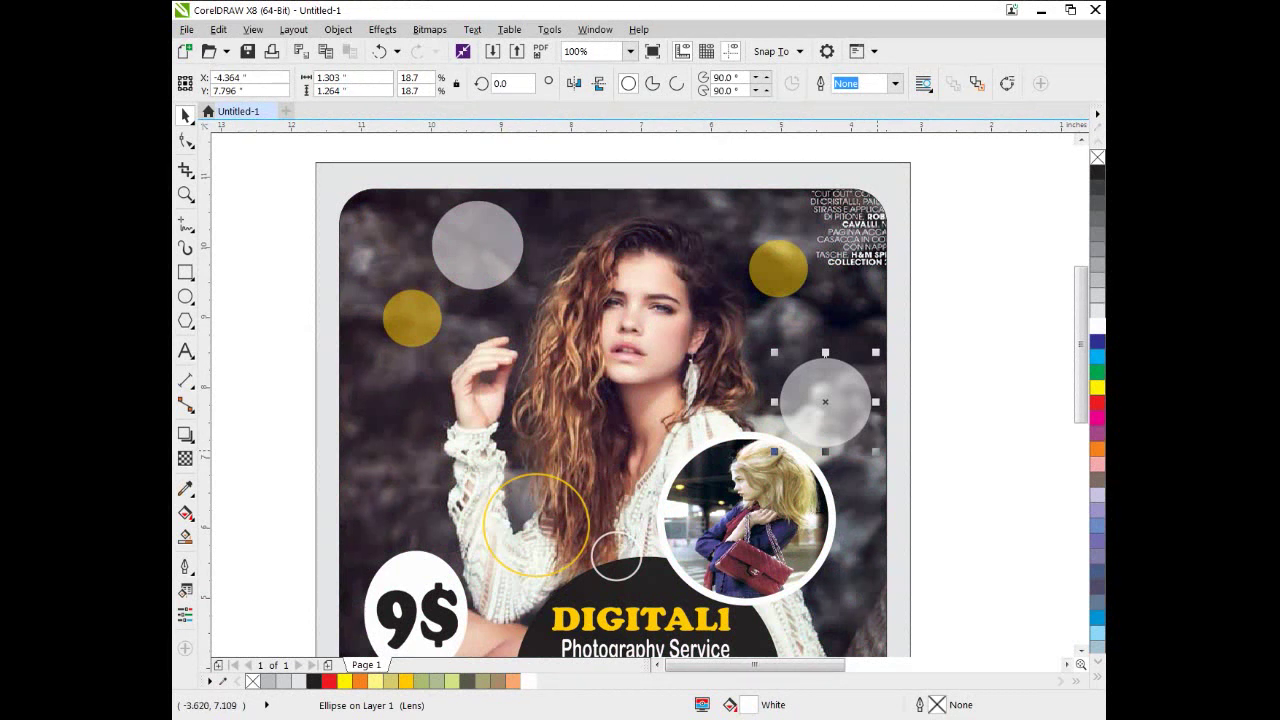
Shrink the white circle copy to about 0.45 by 0.44 inches and position it just below the yellow copy
left_click_drag(878, 449, 835, 347)
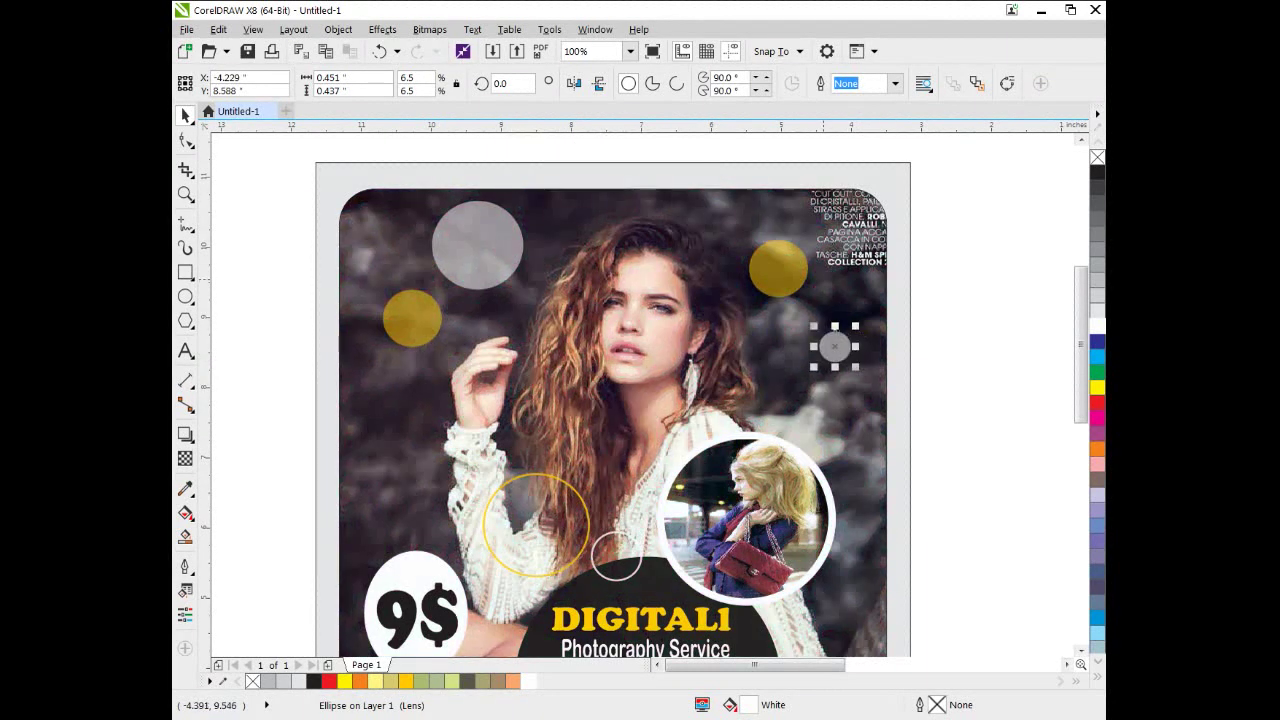
left_click(829, 278)
left_click(948, 289)
scroll(948, 289, "down", 1)
left_click_drag(944, 365, 776, 339)
scroll(640, 400, "right", 3)
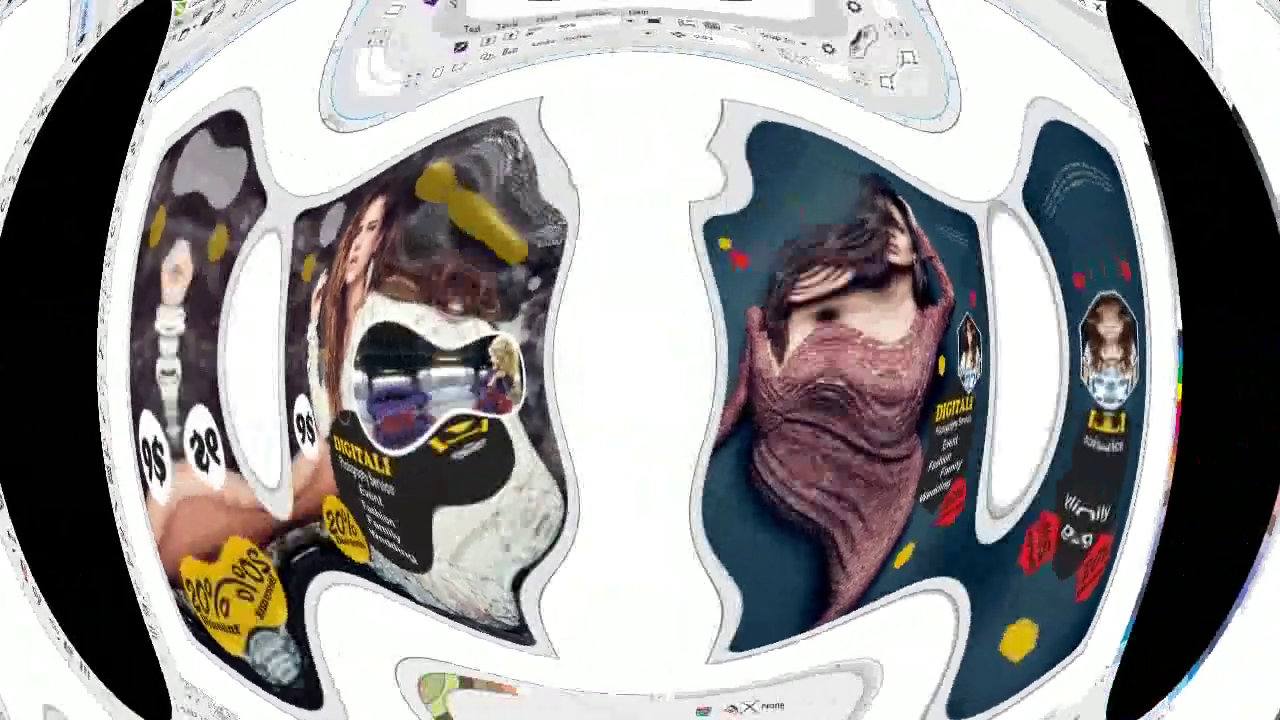